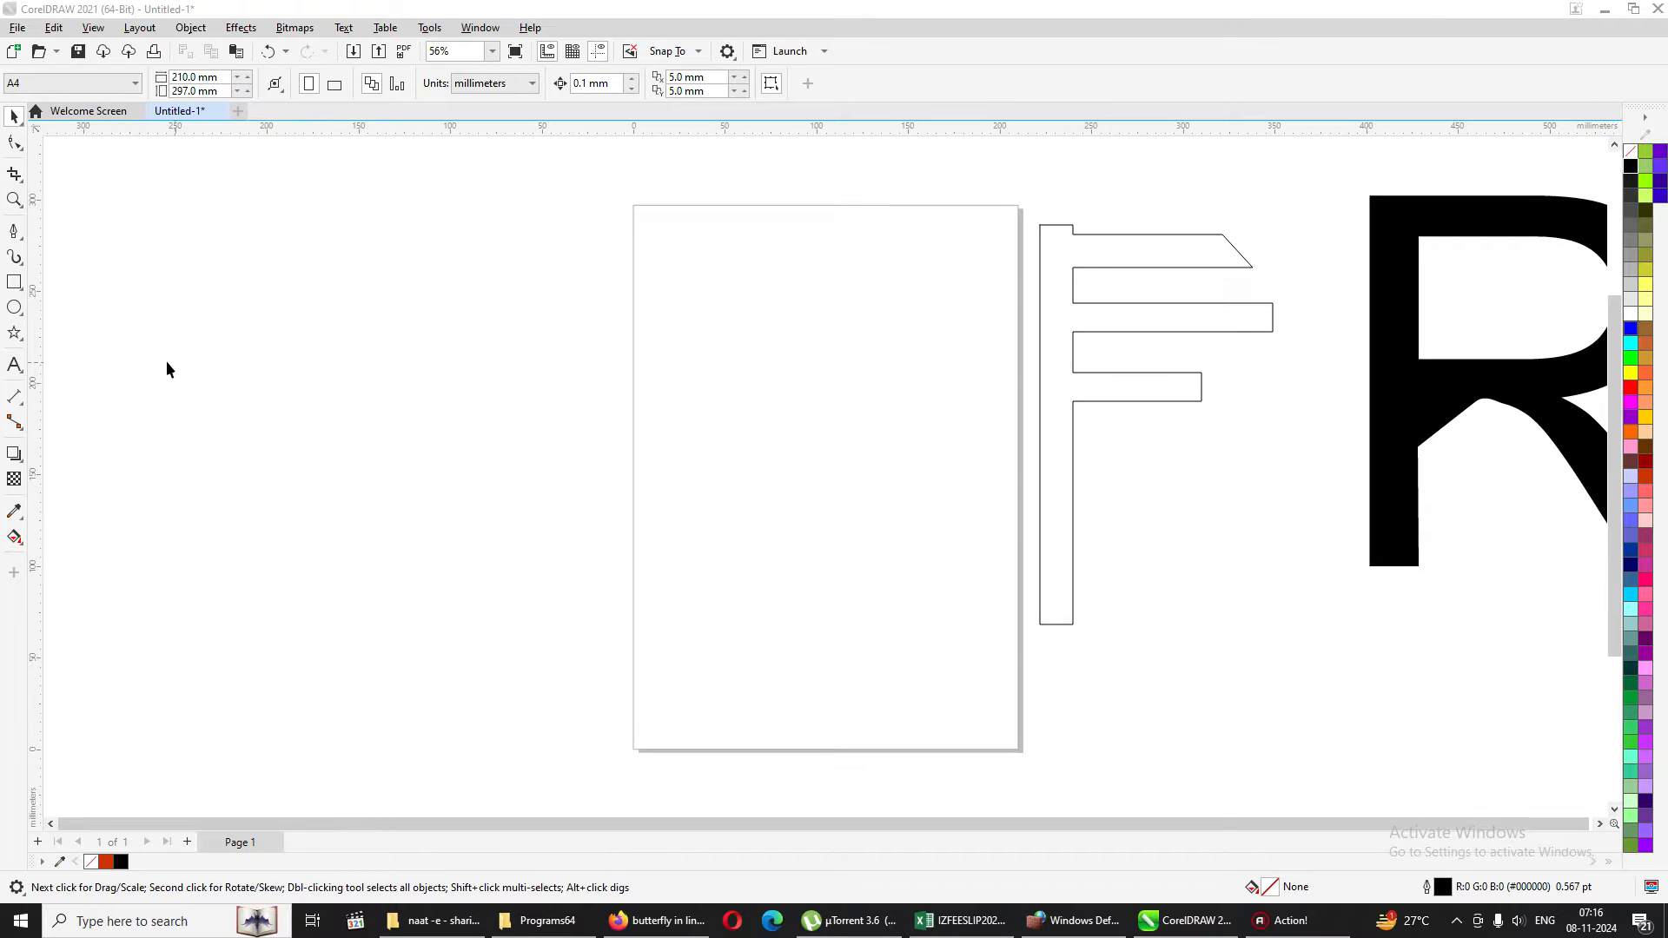
Draw a rectangle about 239 x 110 mm across the page's left edge and convert it to curves.
{"action": "left_click", "coordinate": [14, 284]}
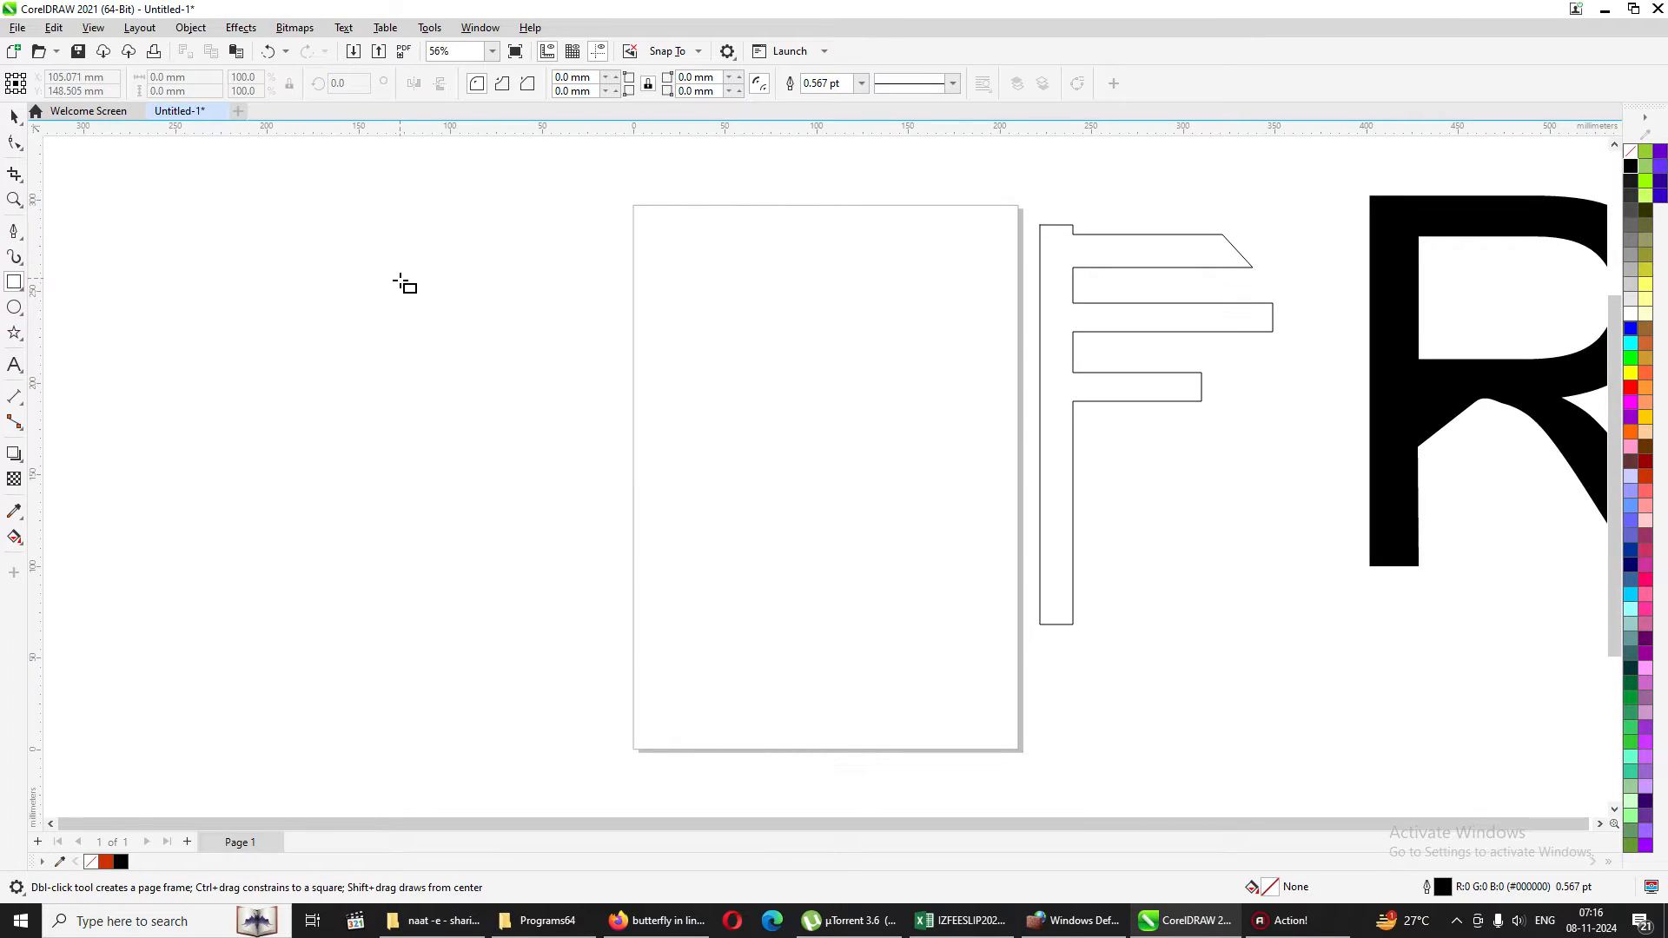
{"action": "left_click_drag", "start_coordinate": [443, 279], "coordinate": [881, 482]}
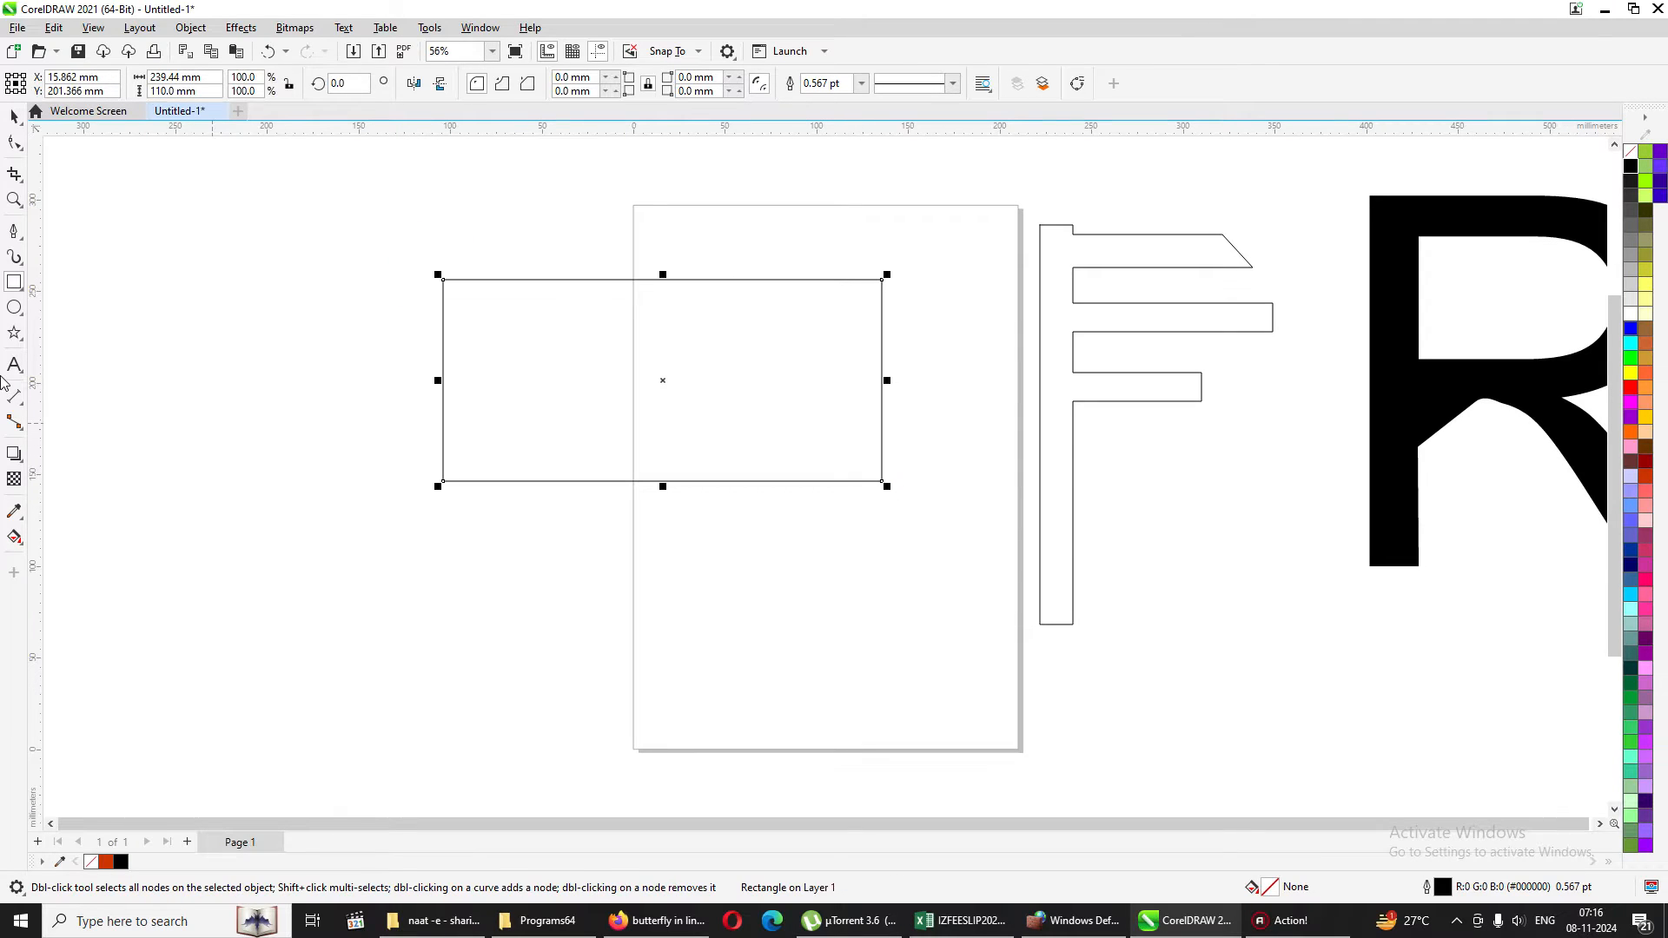
{"action": "left_click", "coordinate": [15, 117]}
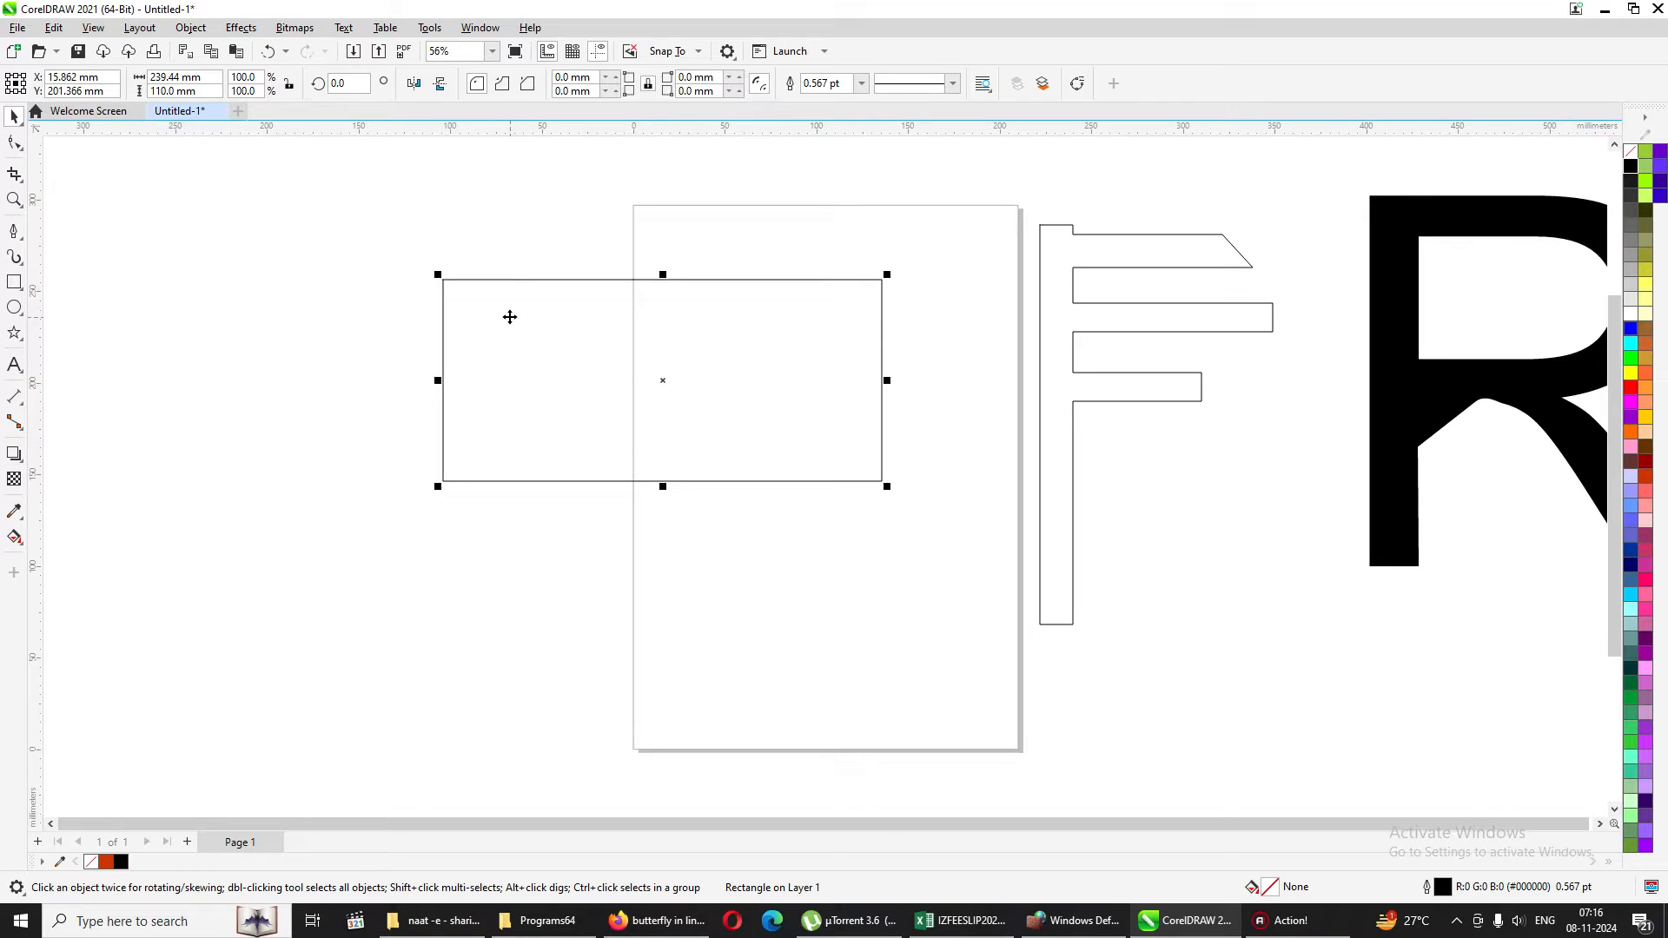
{"action": "key", "text": "ctrl+q"}
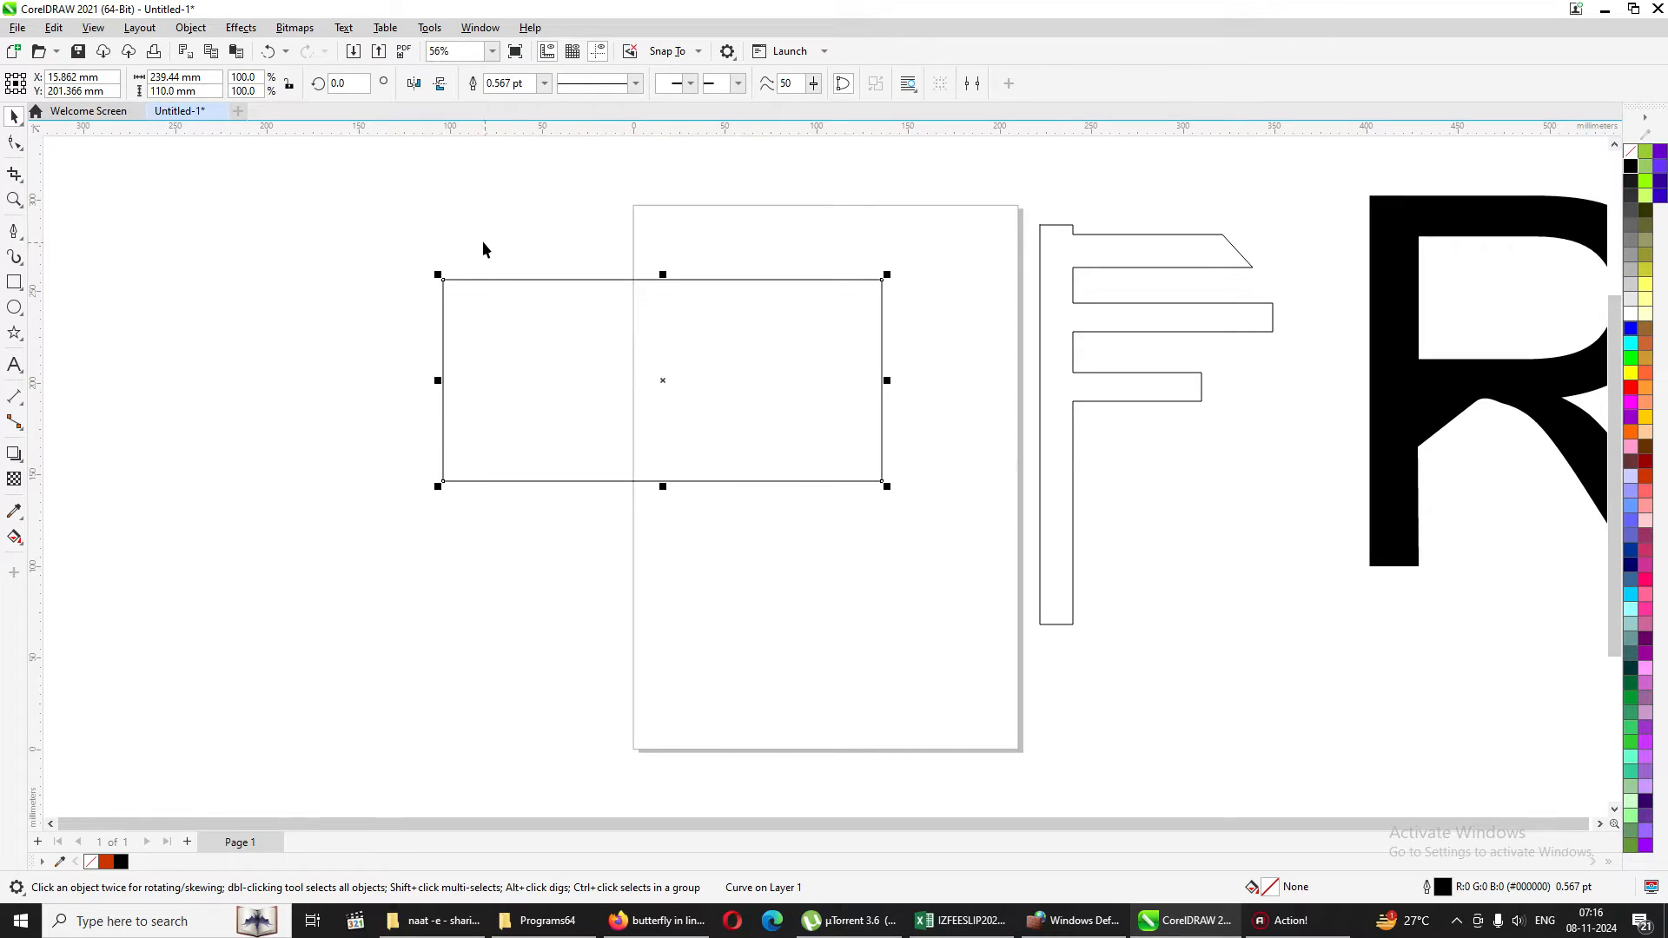
Delete the upper-left corner node of the rectangle so it becomes a triangle.
{"action": "left_click", "coordinate": [15, 143]}
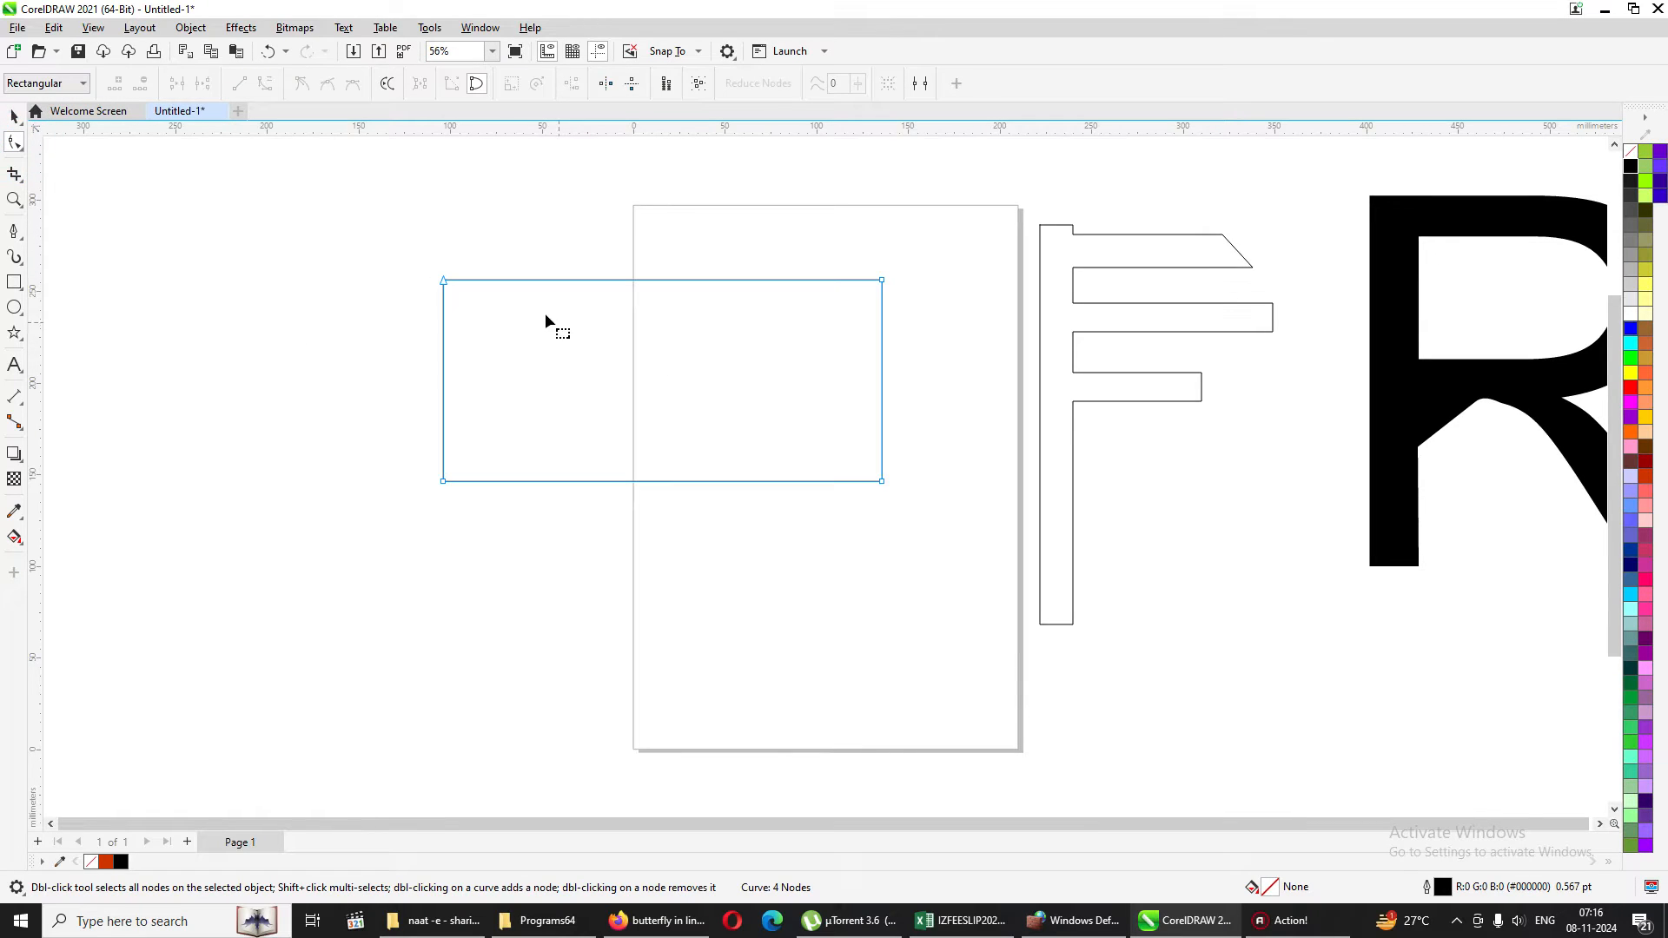
{"action": "left_click", "coordinate": [443, 280]}
{"action": "left_click", "coordinate": [140, 82]}
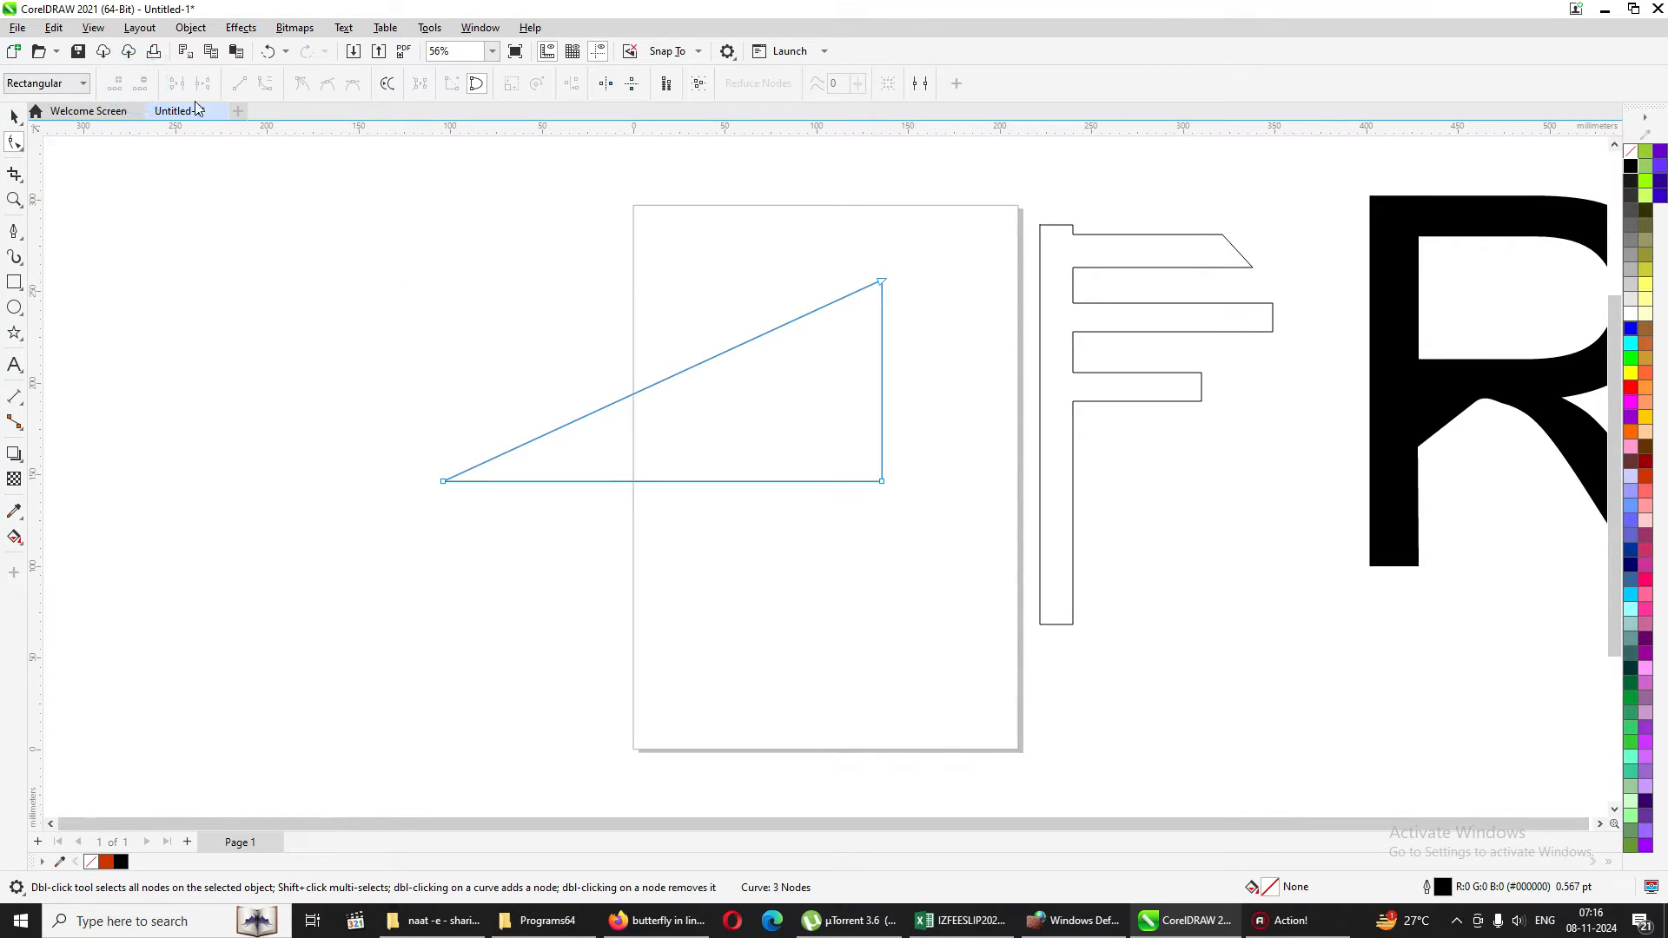
Add a node near the middle of the triangle's slanted edge and pull it inward toward the lower-right corner.
{"action": "left_click", "coordinate": [650, 385]}
{"action": "left_click", "coordinate": [116, 84]}
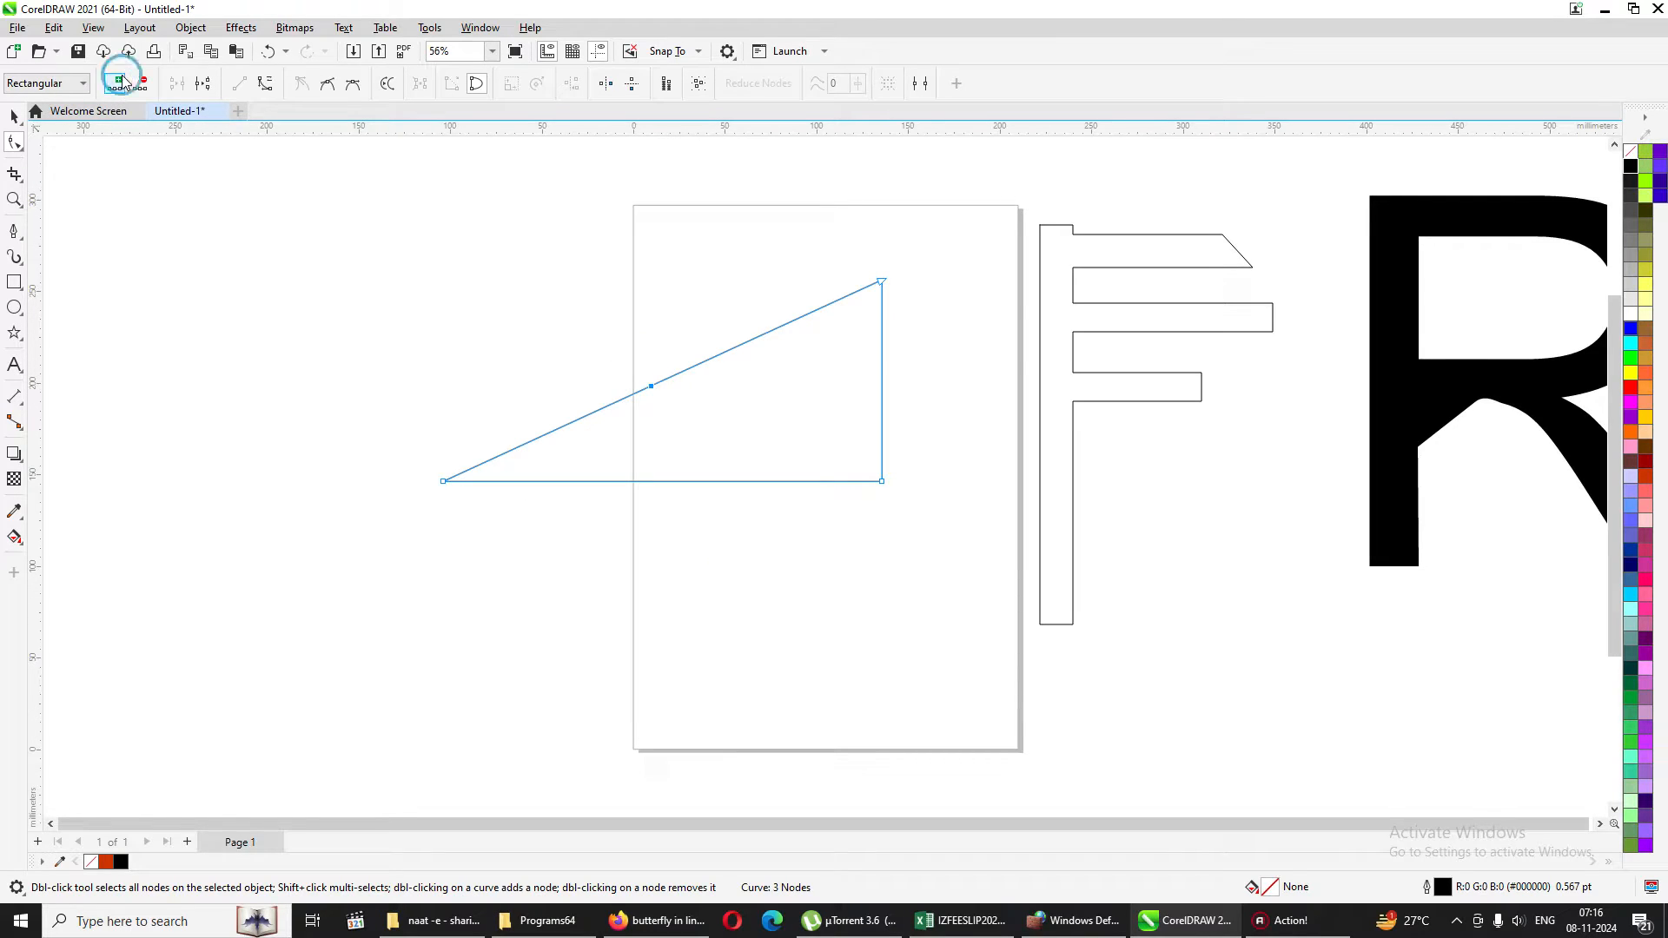
{"action": "left_click_drag", "start_coordinate": [647, 386], "coordinate": [758, 428]}
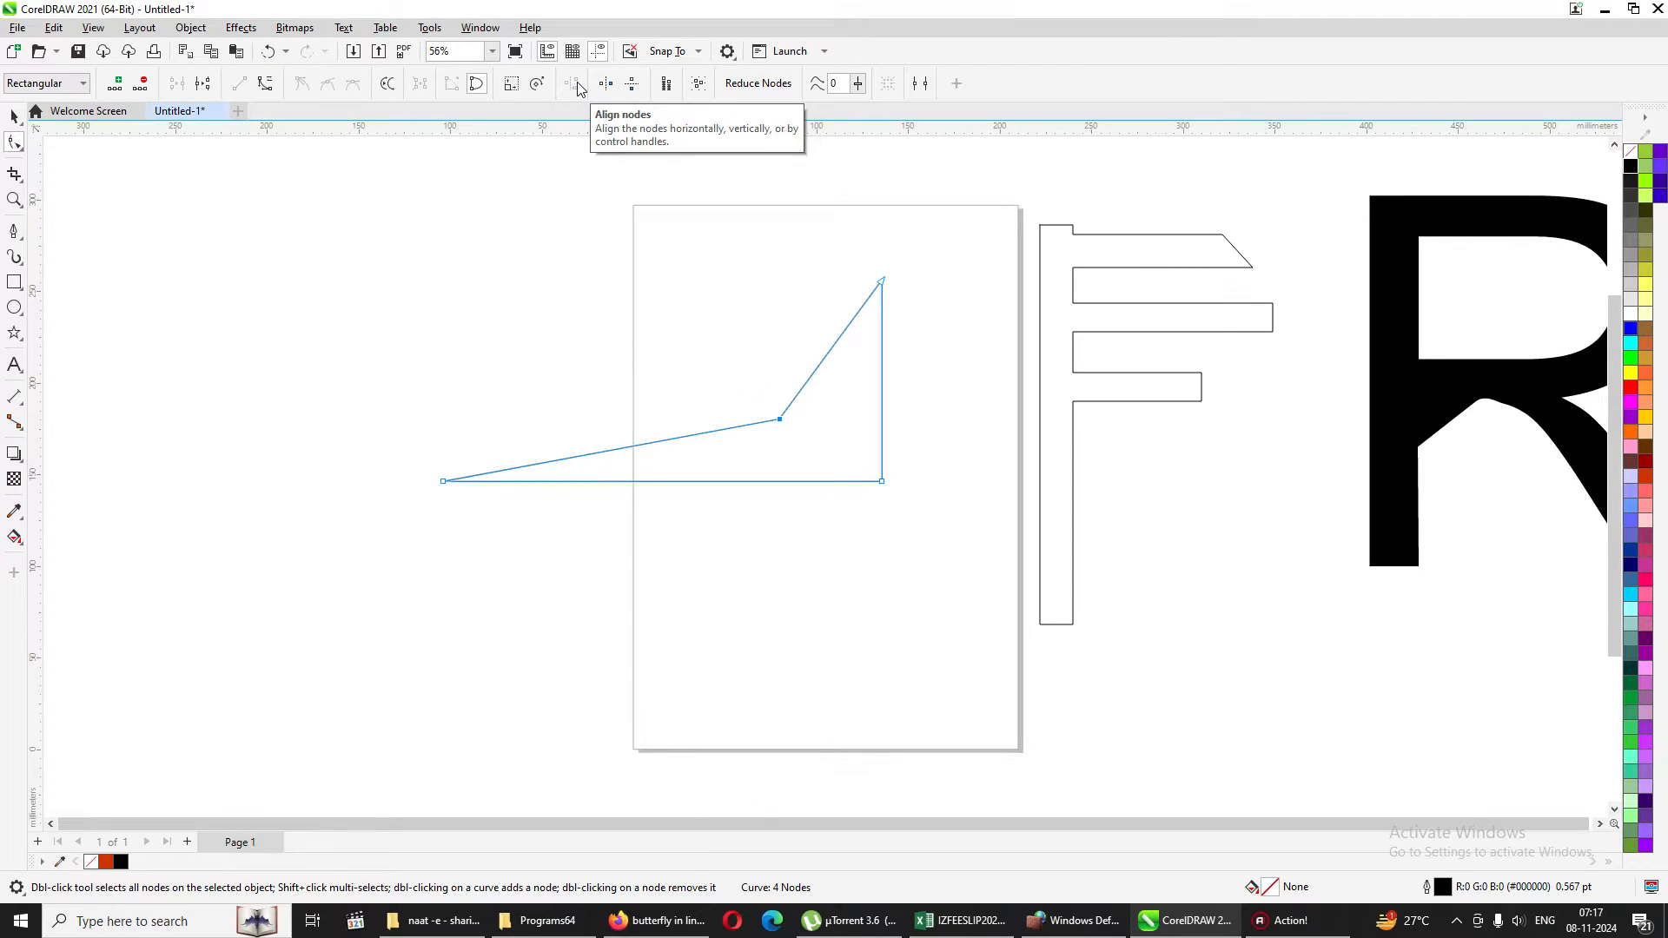
{"action": "left_click", "coordinate": [13, 115]}
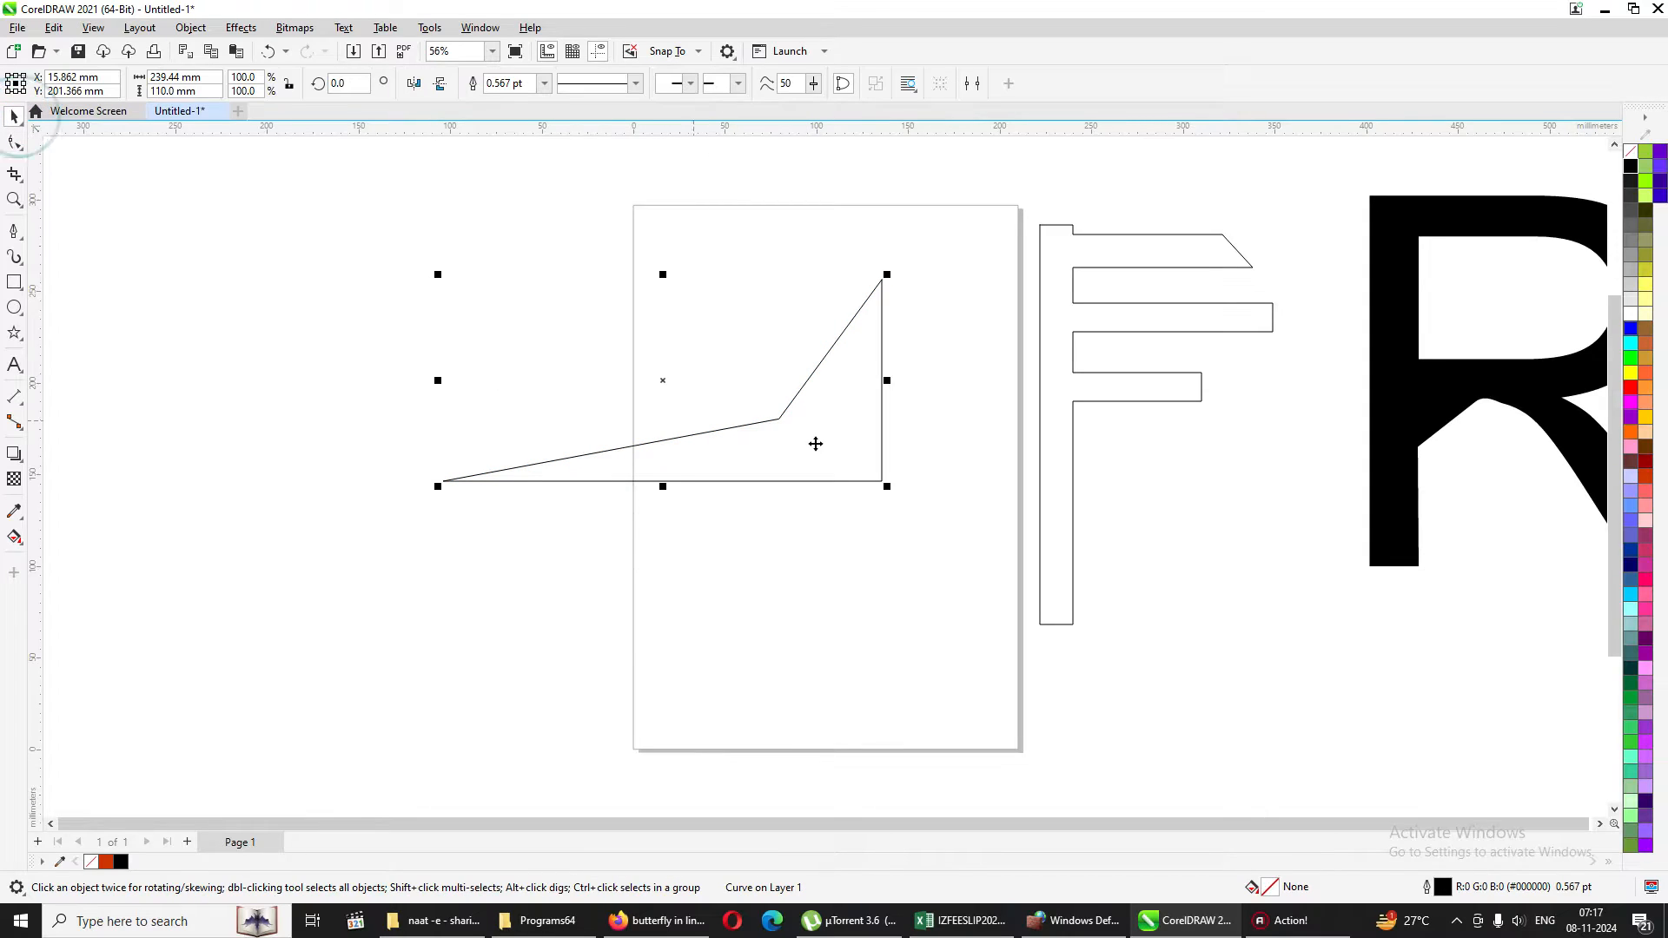
{"action": "left_click", "coordinate": [16, 143]}
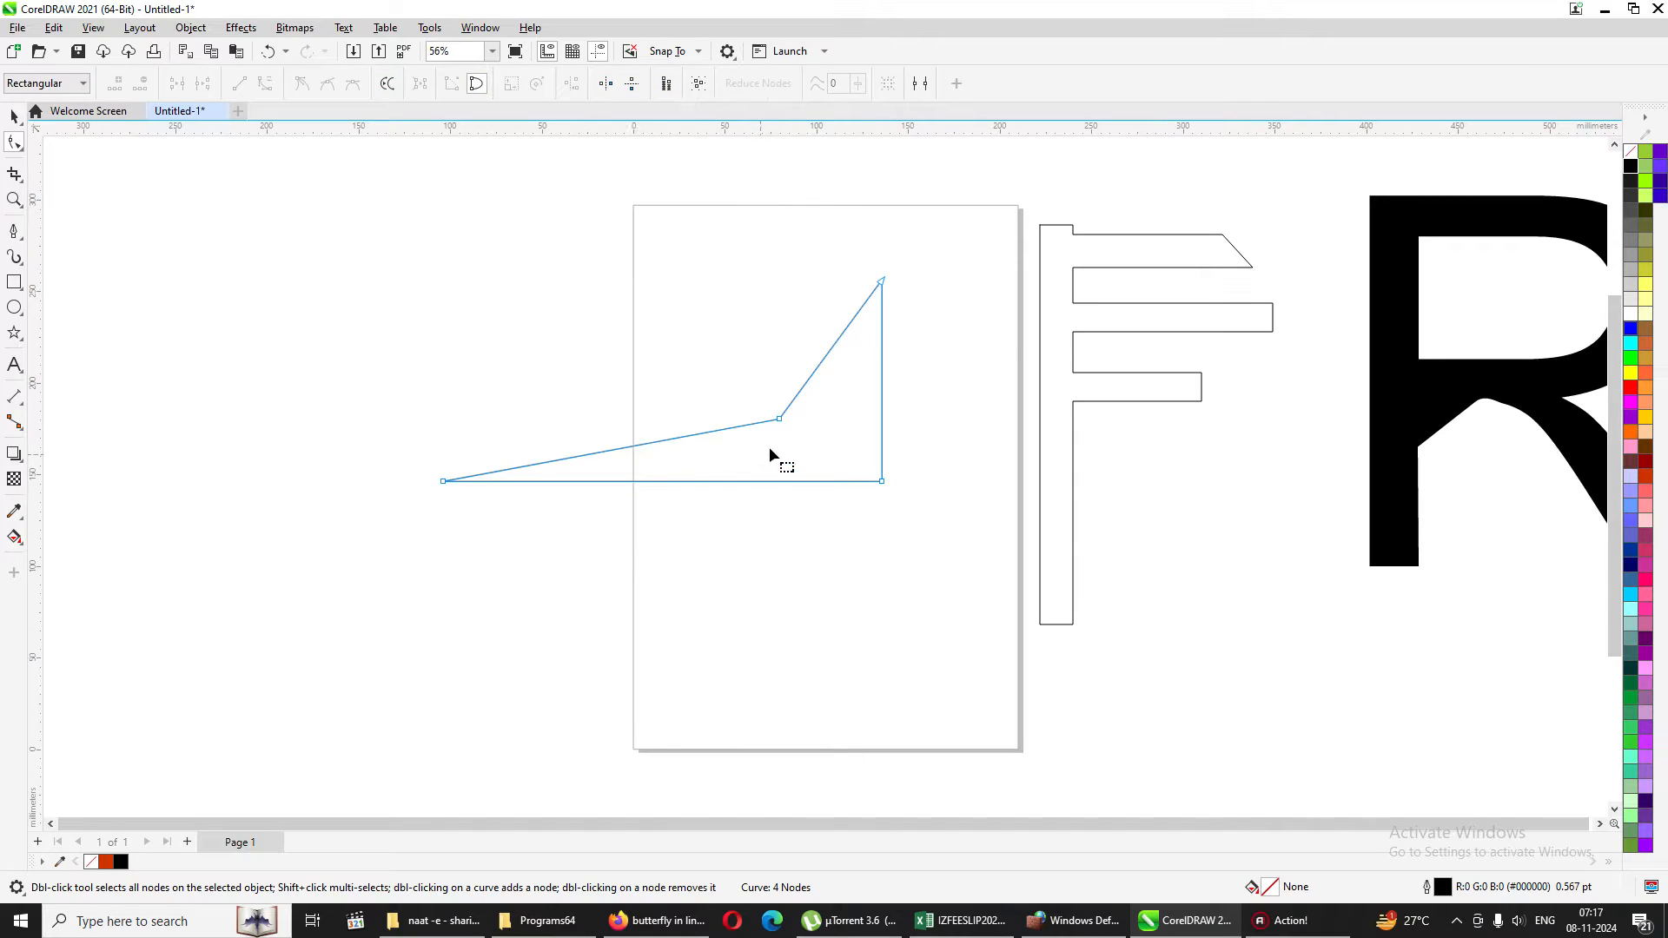
Move the edited triangle across the page's lower-right edge and the F-like outline to the left of the page.
{"action": "left_click", "coordinate": [14, 116]}
{"action": "left_click_drag", "start_coordinate": [829, 453], "coordinate": [1235, 693]}
{"action": "left_click", "coordinate": [923, 435]}
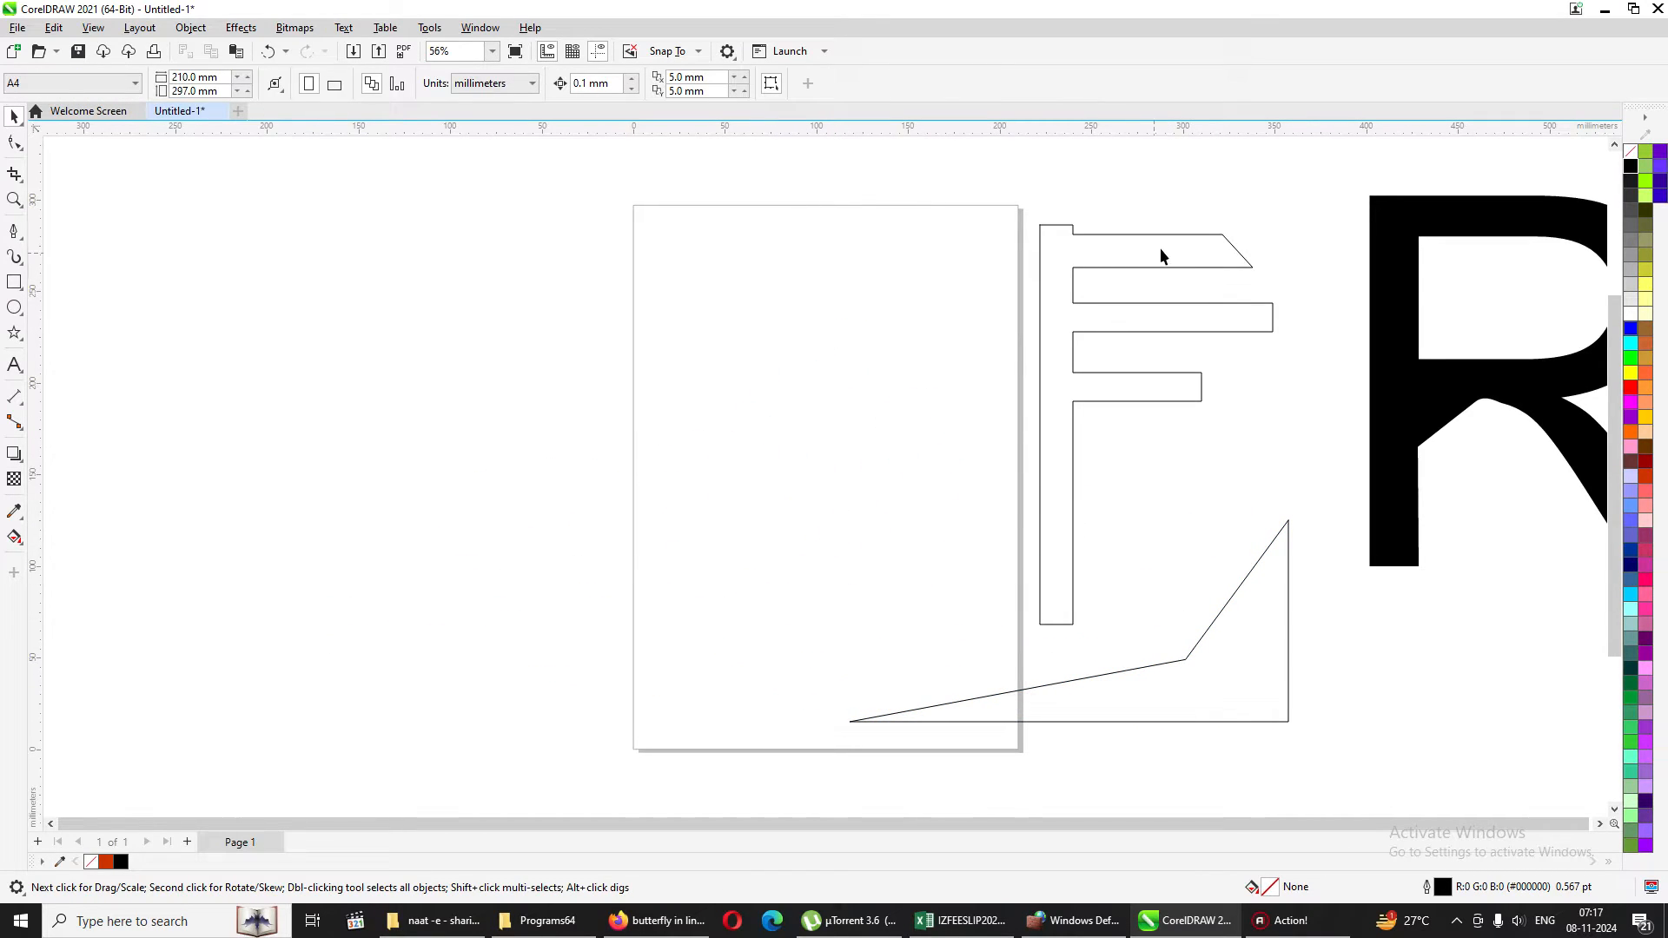
{"action": "left_click_drag", "start_coordinate": [1163, 238], "coordinate": [498, 240]}
{"action": "left_click", "coordinate": [747, 343]}
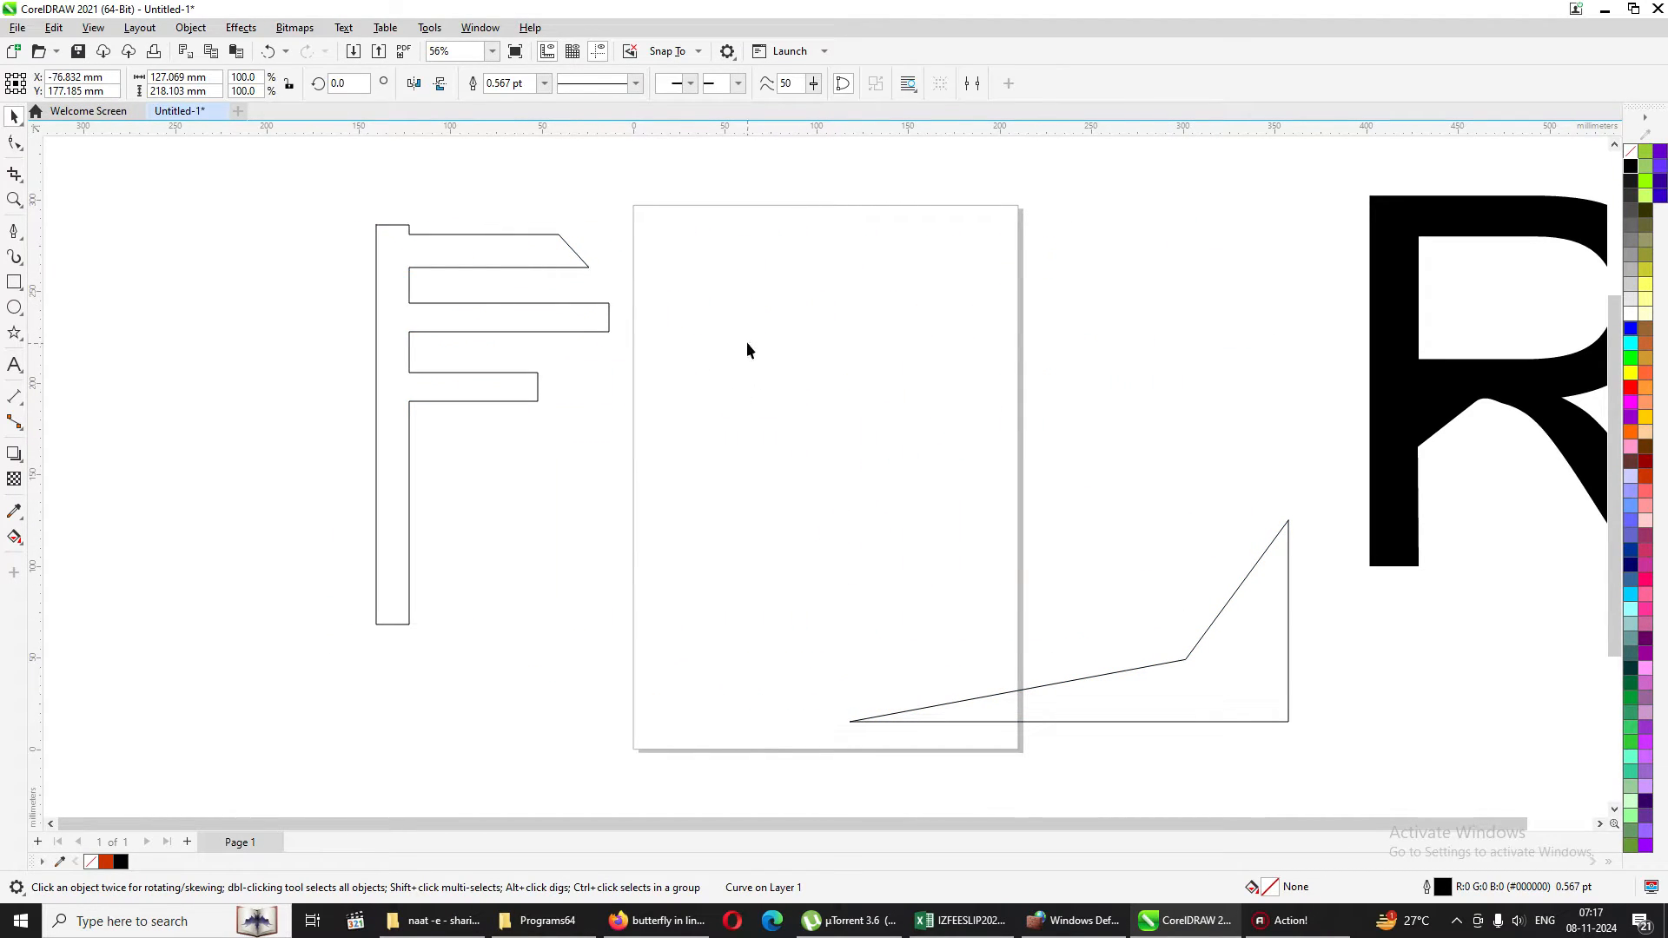
Try aligning the two end nodes of the F outline's top arm horizontally, and undo it.
{"action": "left_click", "coordinate": [14, 199]}
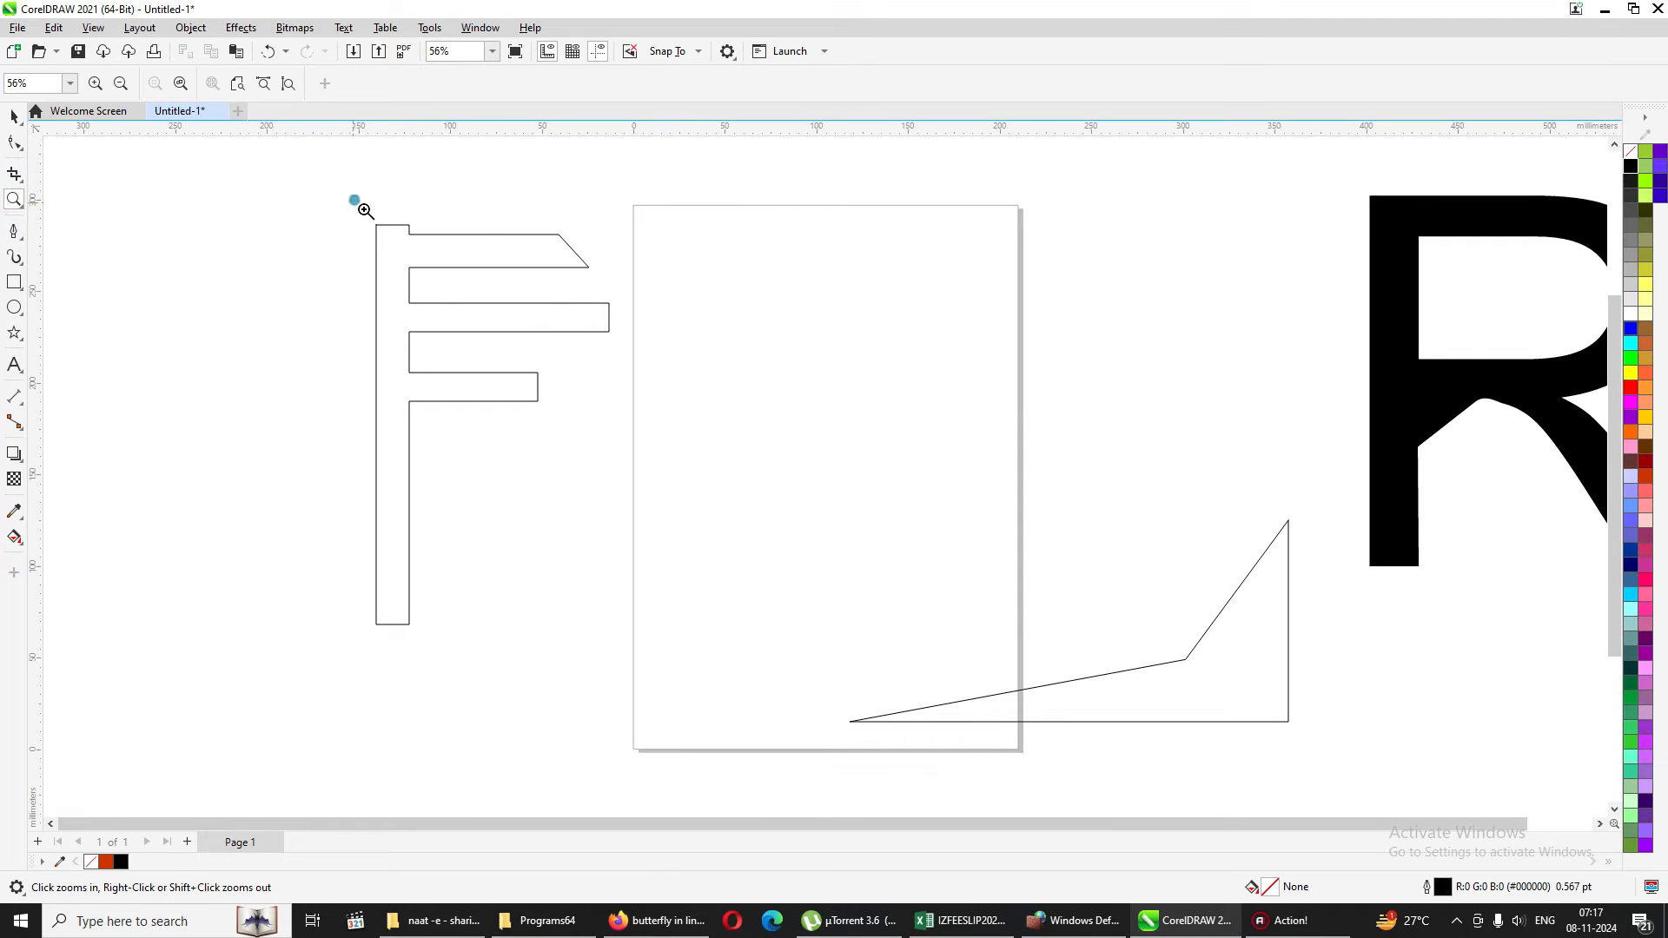
{"action": "left_click_drag", "start_coordinate": [357, 208], "coordinate": [785, 329]}
{"action": "left_click_drag", "start_coordinate": [447, 272], "coordinate": [1092, 595]}
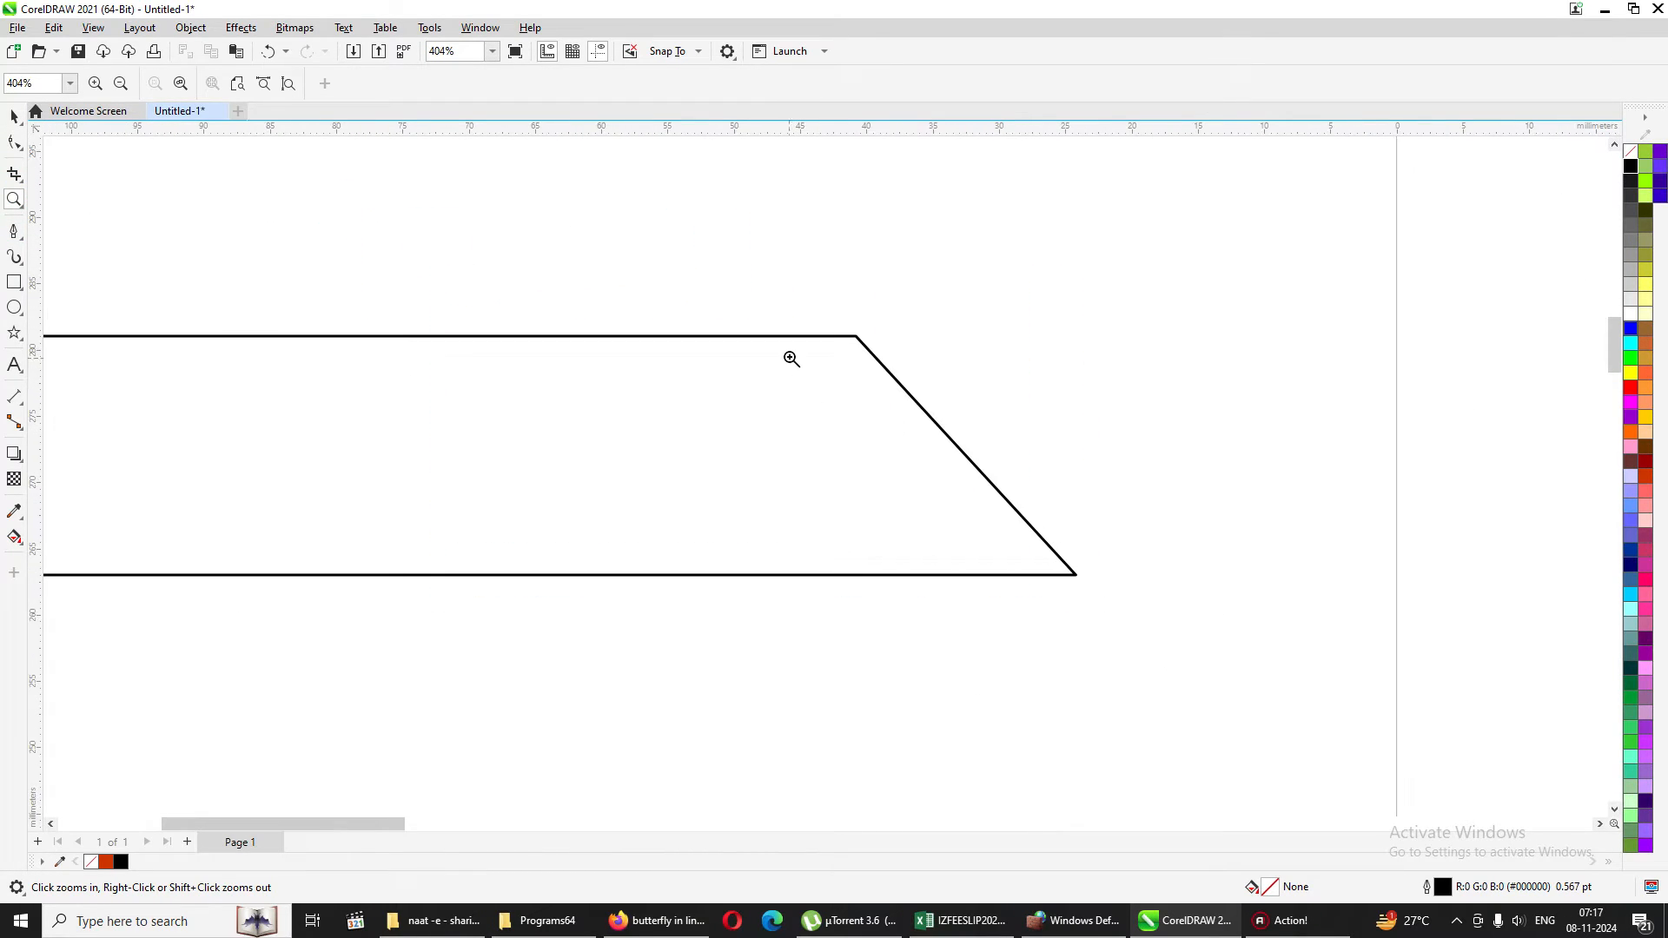
{"action": "left_click", "coordinate": [14, 143]}
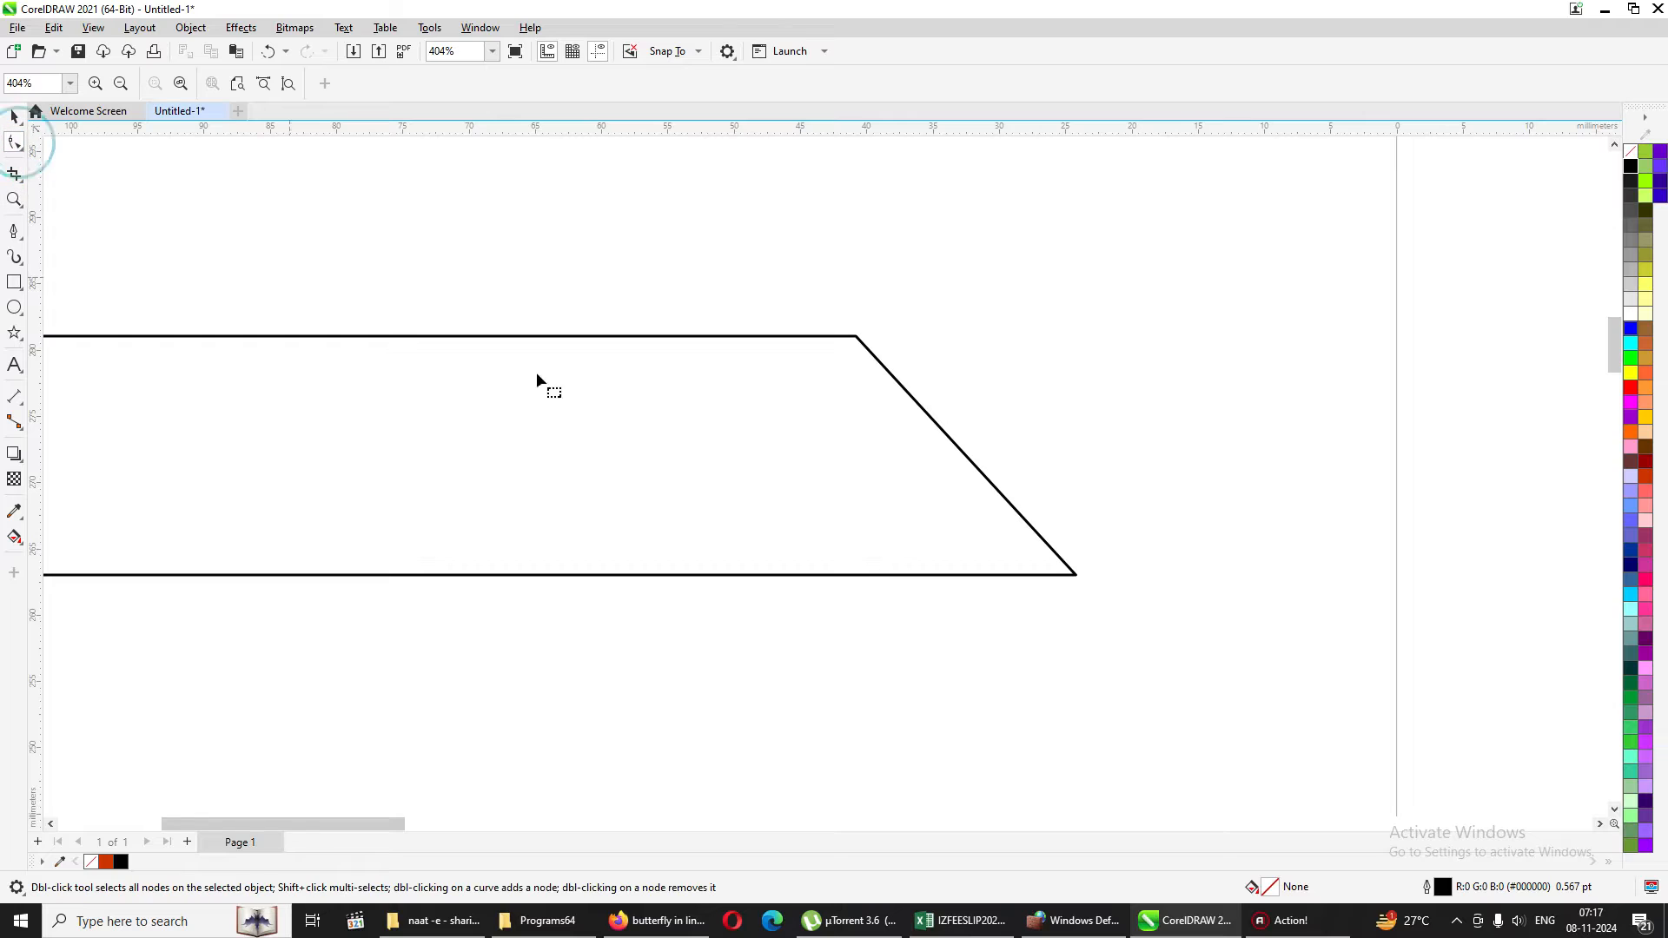
{"action": "left_click", "coordinate": [869, 349]}
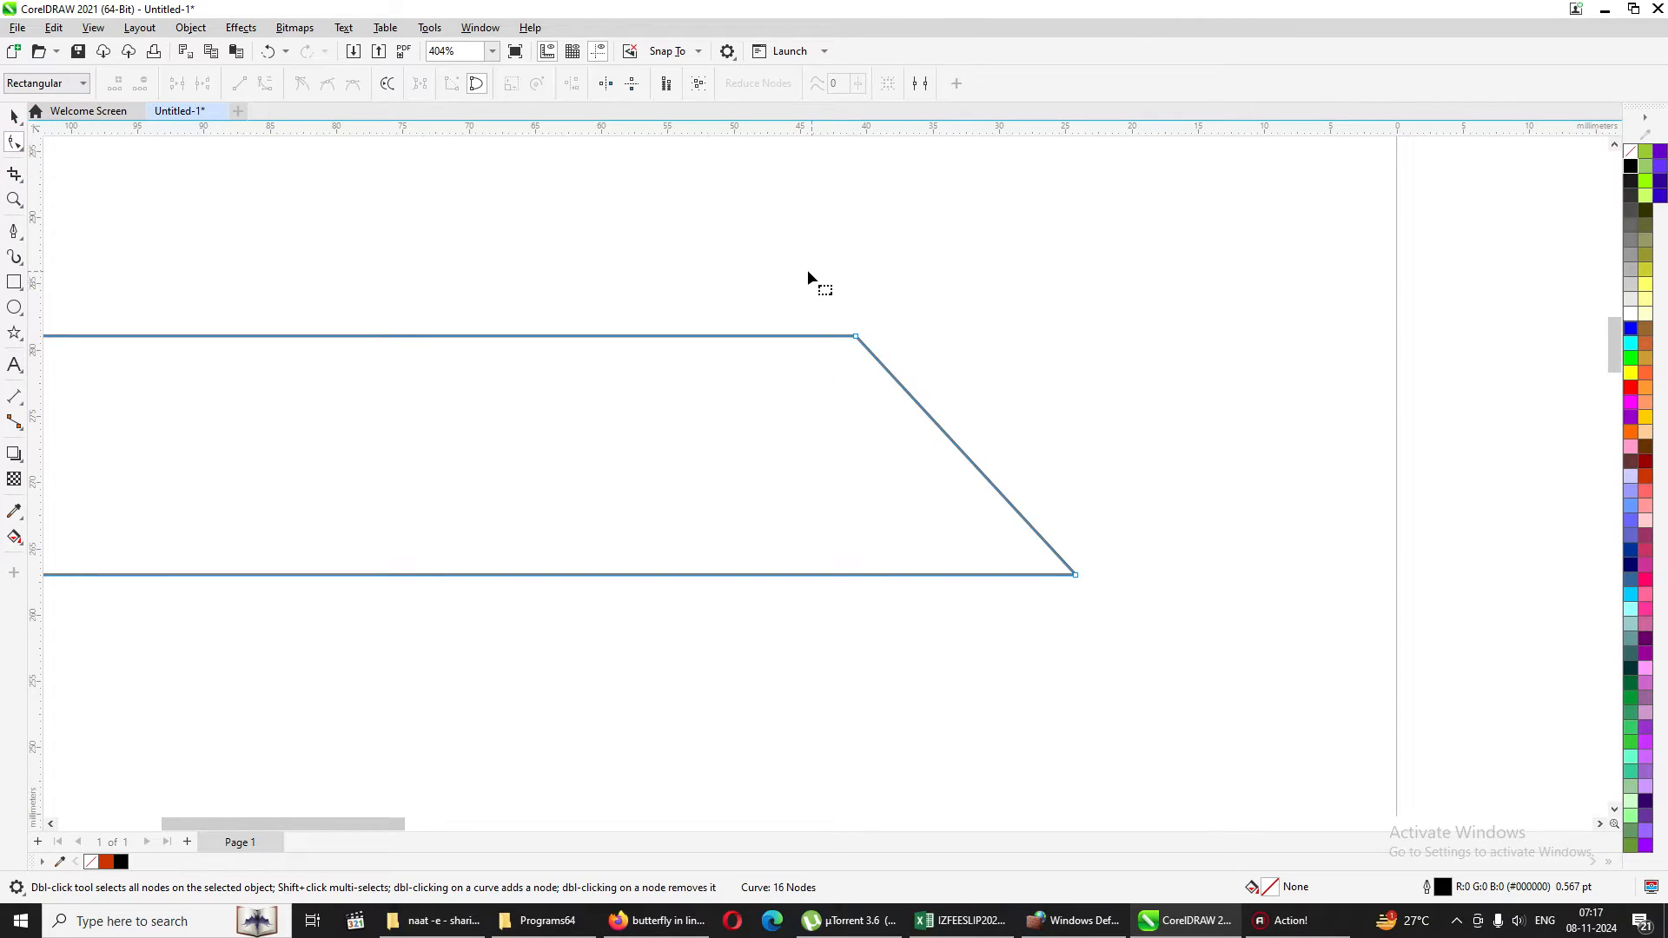
{"action": "left_click_drag", "start_coordinate": [808, 271], "coordinate": [1135, 638]}
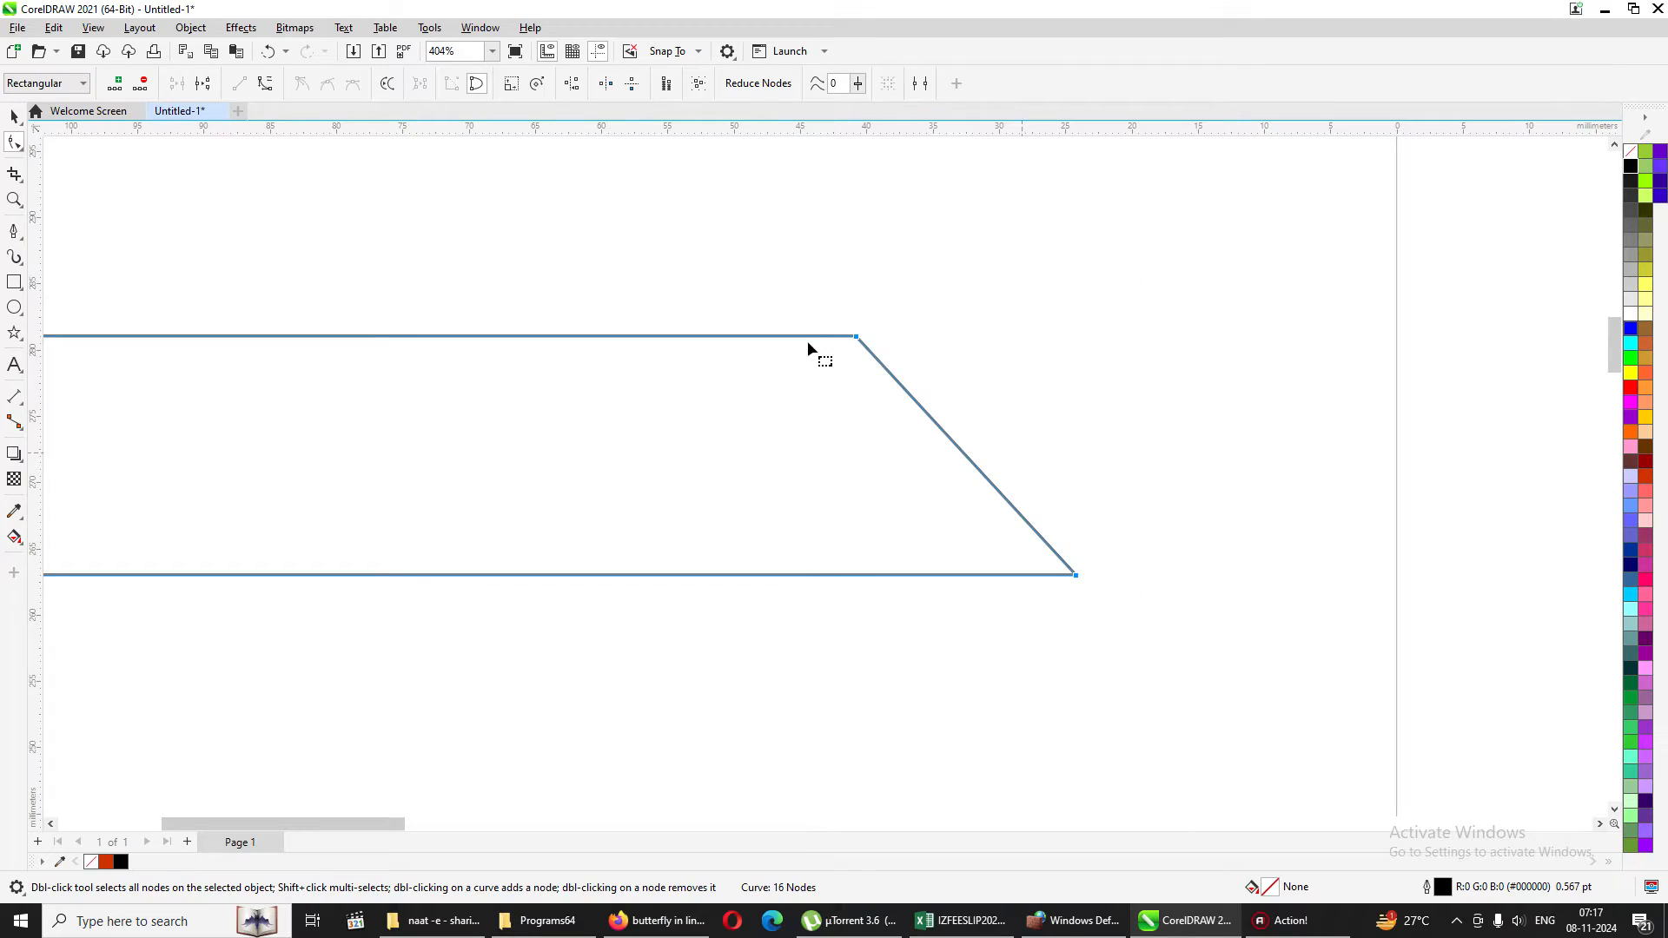
{"action": "left_click", "coordinate": [570, 87]}
{"action": "left_click", "coordinate": [792, 444]}
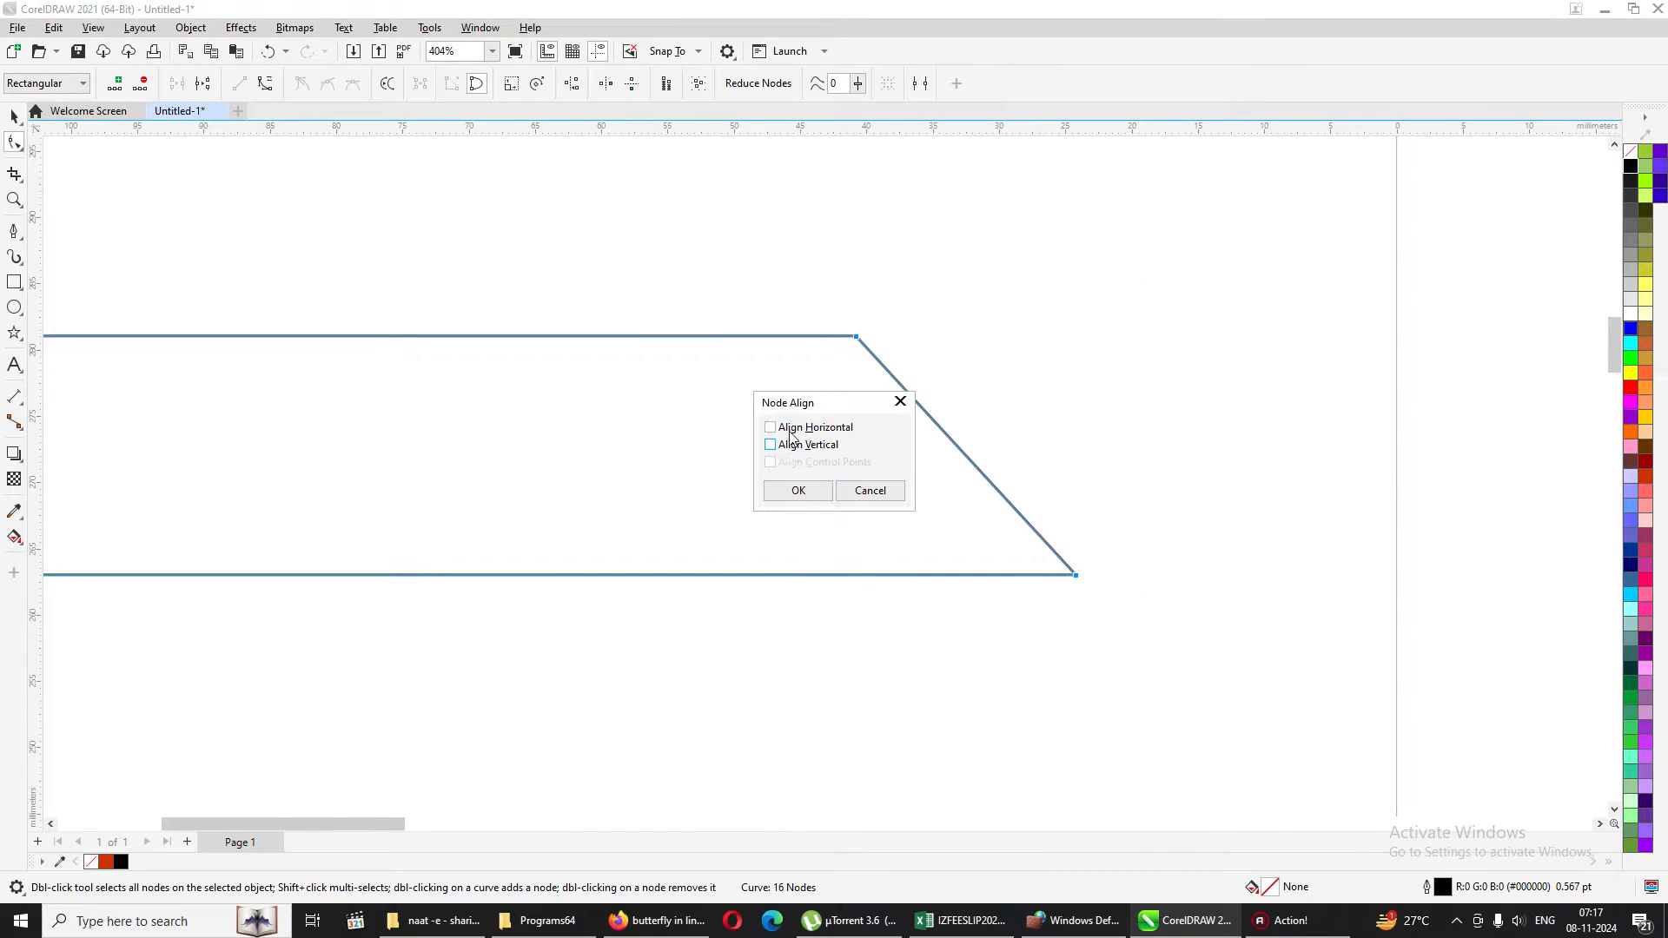
{"action": "left_click", "coordinate": [780, 427]}
{"action": "left_click", "coordinate": [798, 489]}
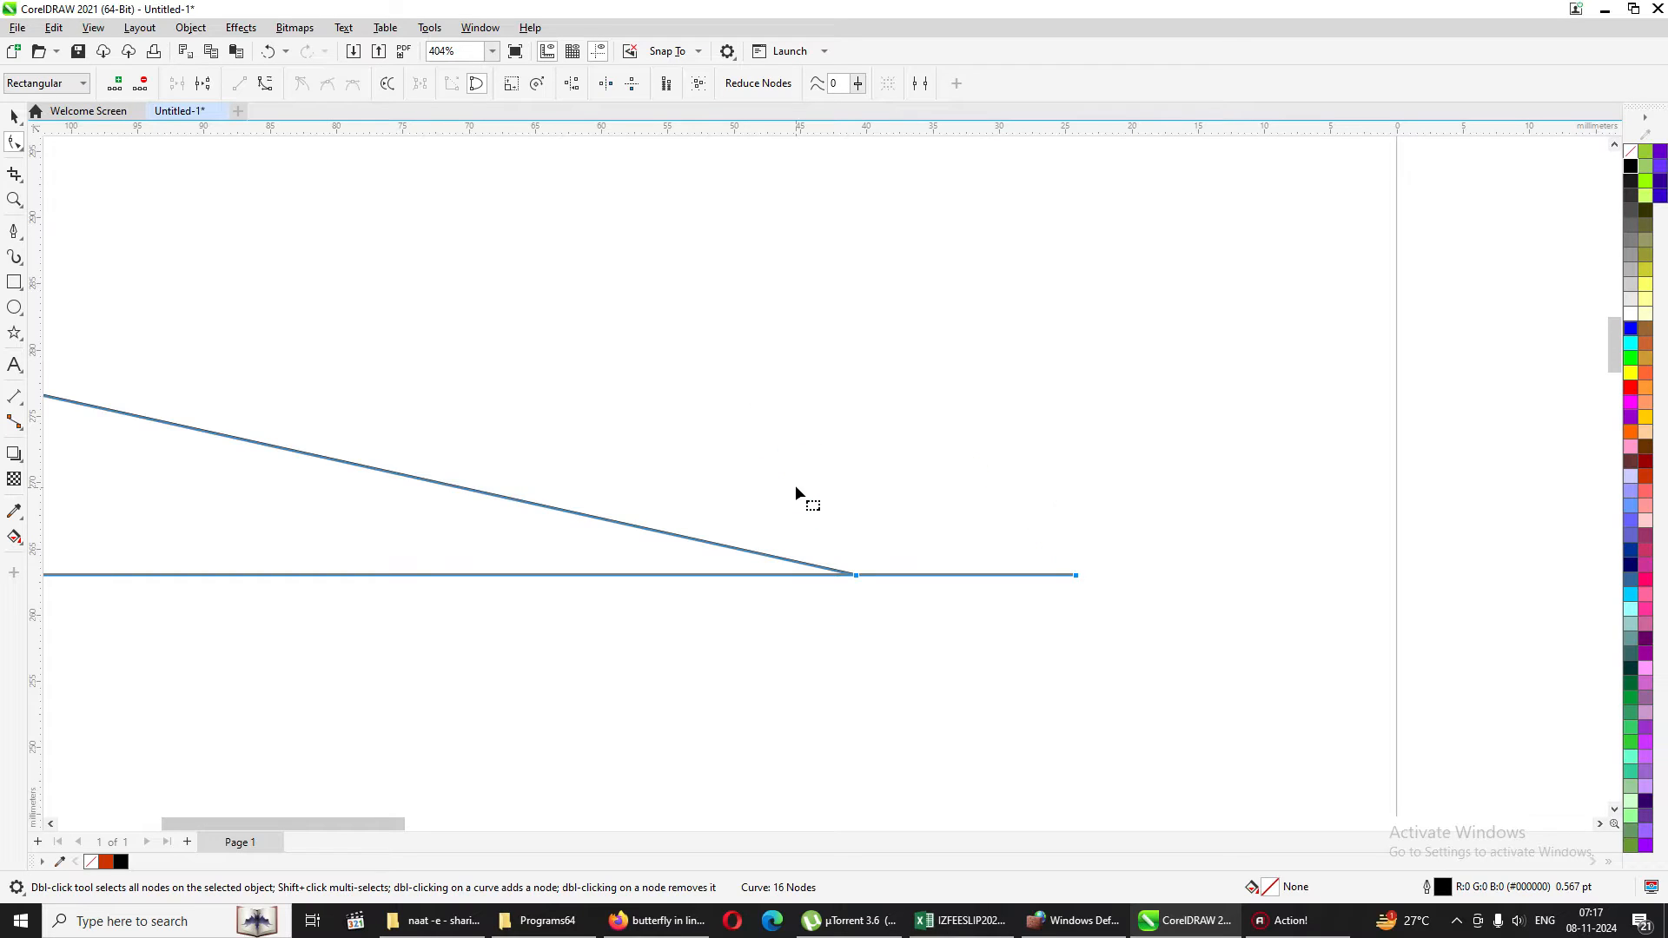
{"action": "key", "text": "ctrl+z"}
Align the two end nodes of the F outline's top arm vertically to square off its slanted end.
{"action": "left_click_drag", "start_coordinate": [795, 280], "coordinate": [1117, 617]}
{"action": "left_click", "coordinate": [571, 82]}
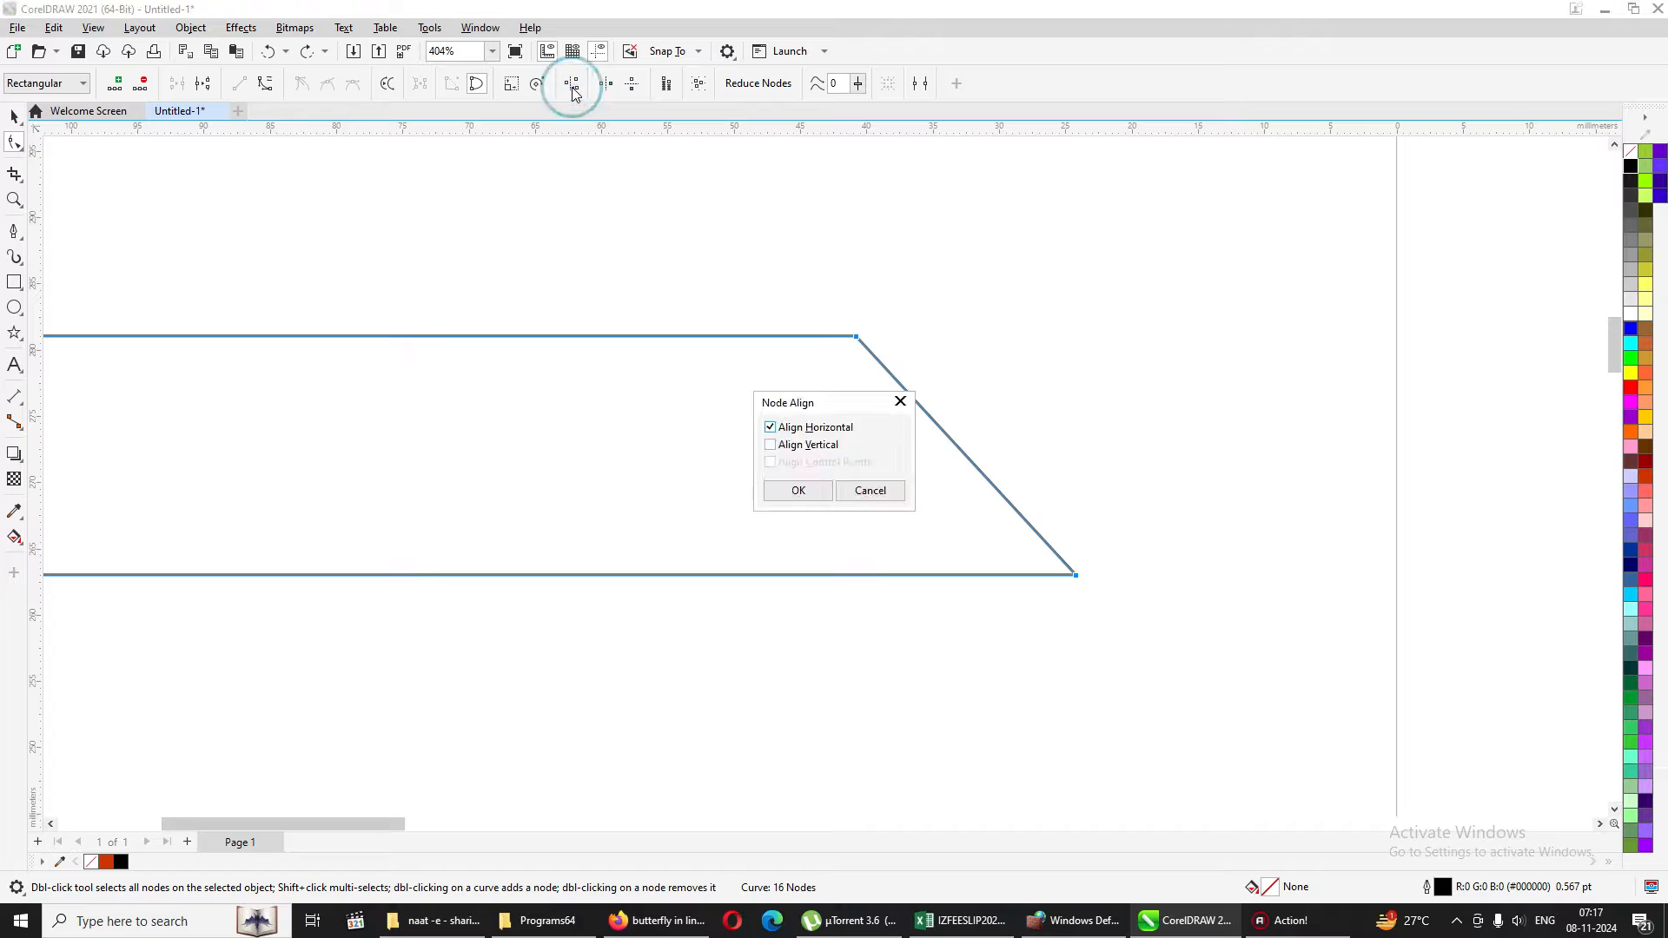
{"action": "left_click", "coordinate": [797, 426]}
{"action": "left_click", "coordinate": [803, 444]}
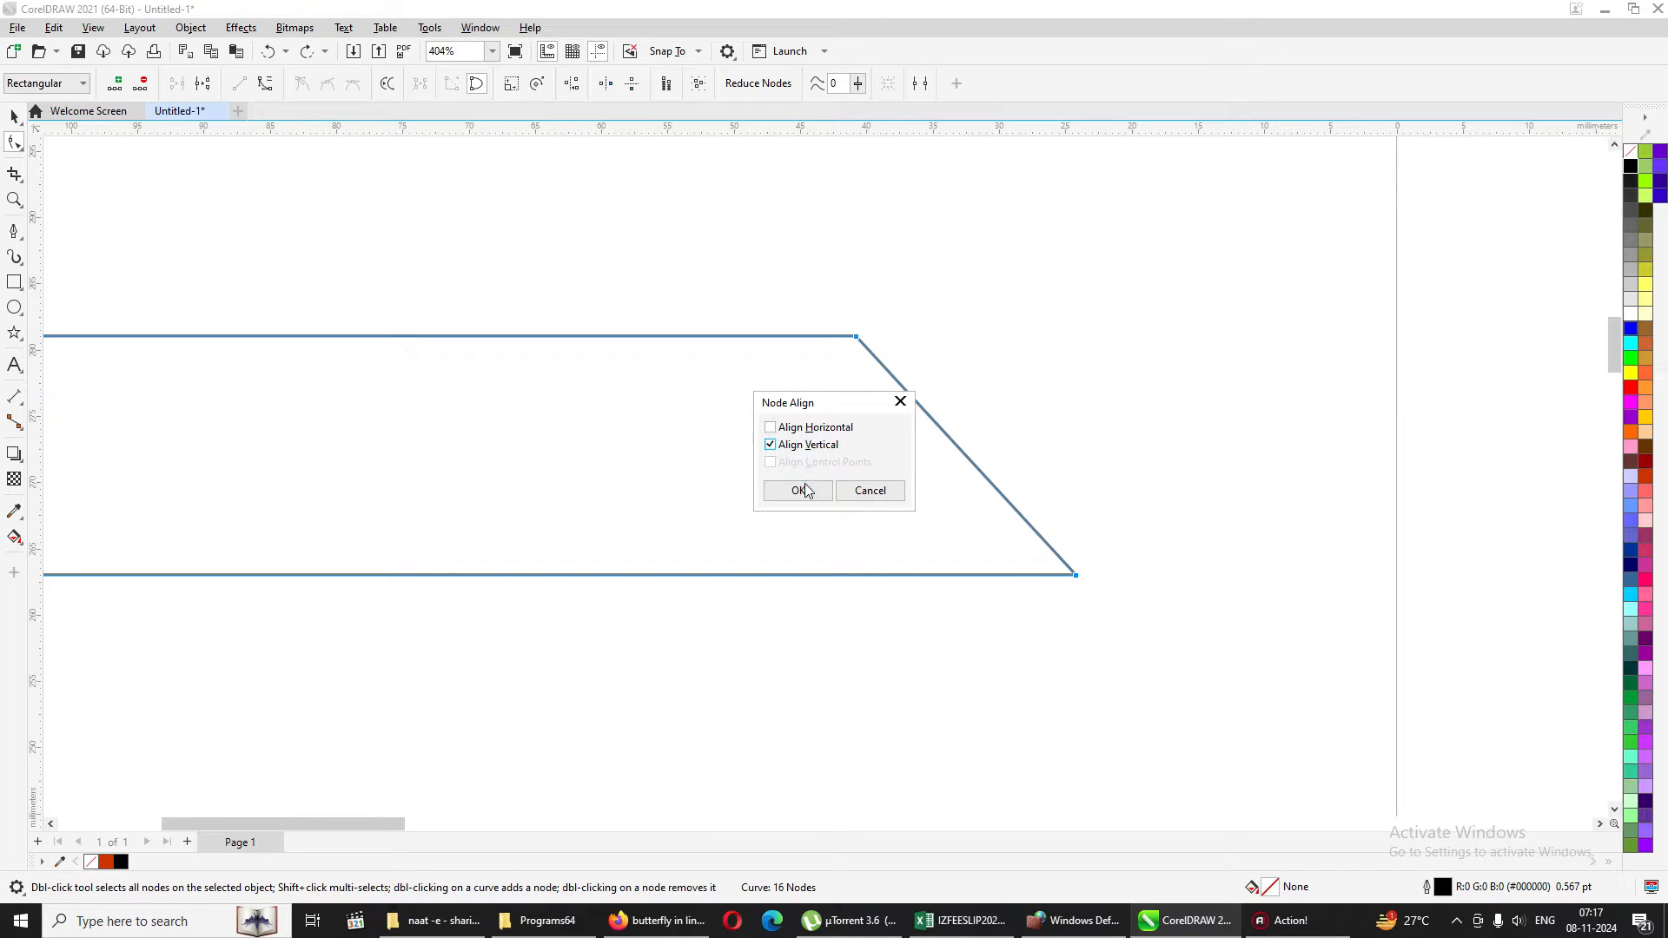
{"action": "left_click", "coordinate": [798, 490]}
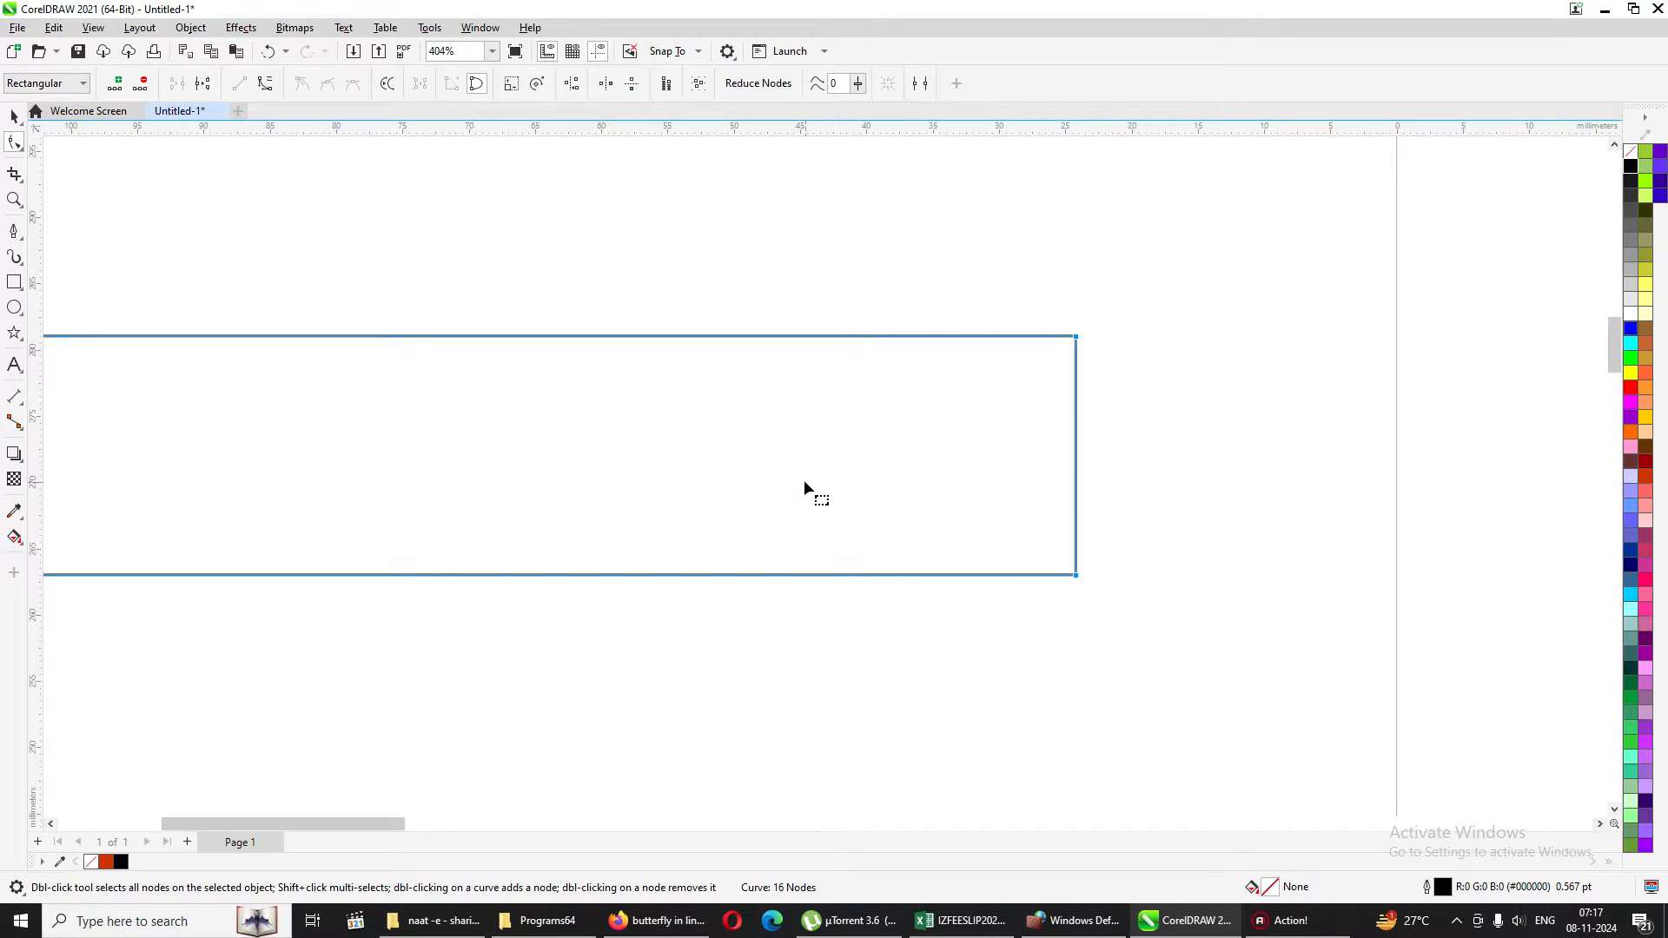
{"action": "key", "text": "shift+F4"}
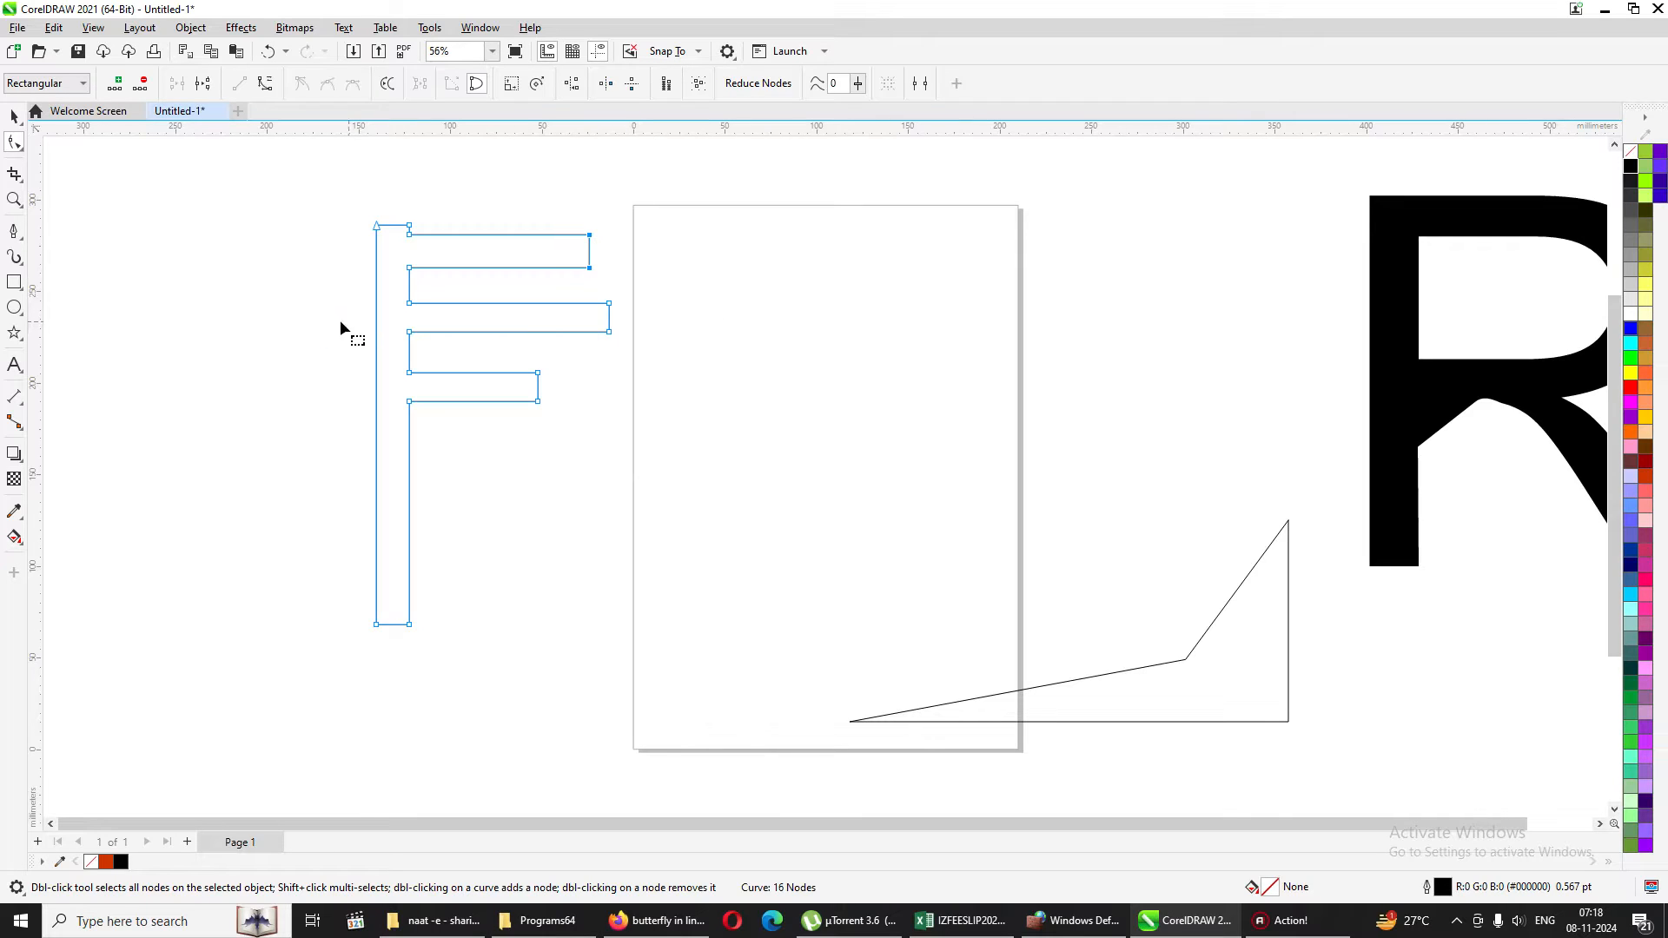
Draw a rectangle about 68 x 128 mm over the ends of the F's arms and trim the F with it.
{"action": "left_click", "coordinate": [14, 281]}
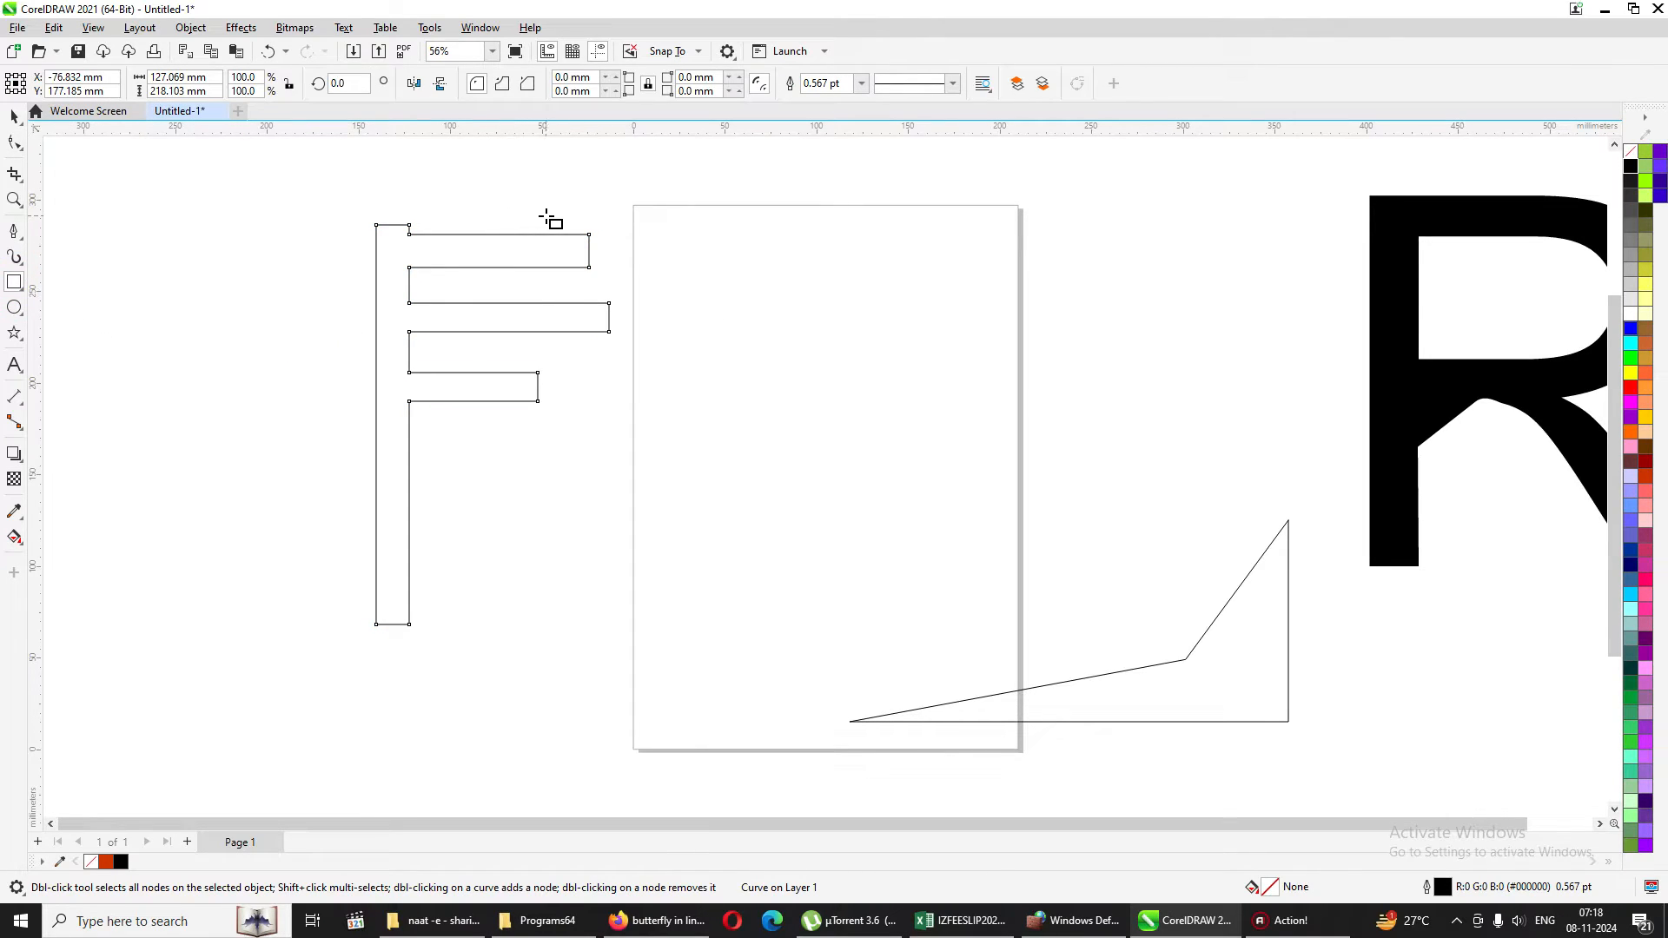
{"action": "left_click_drag", "start_coordinate": [517, 216], "coordinate": [643, 451]}
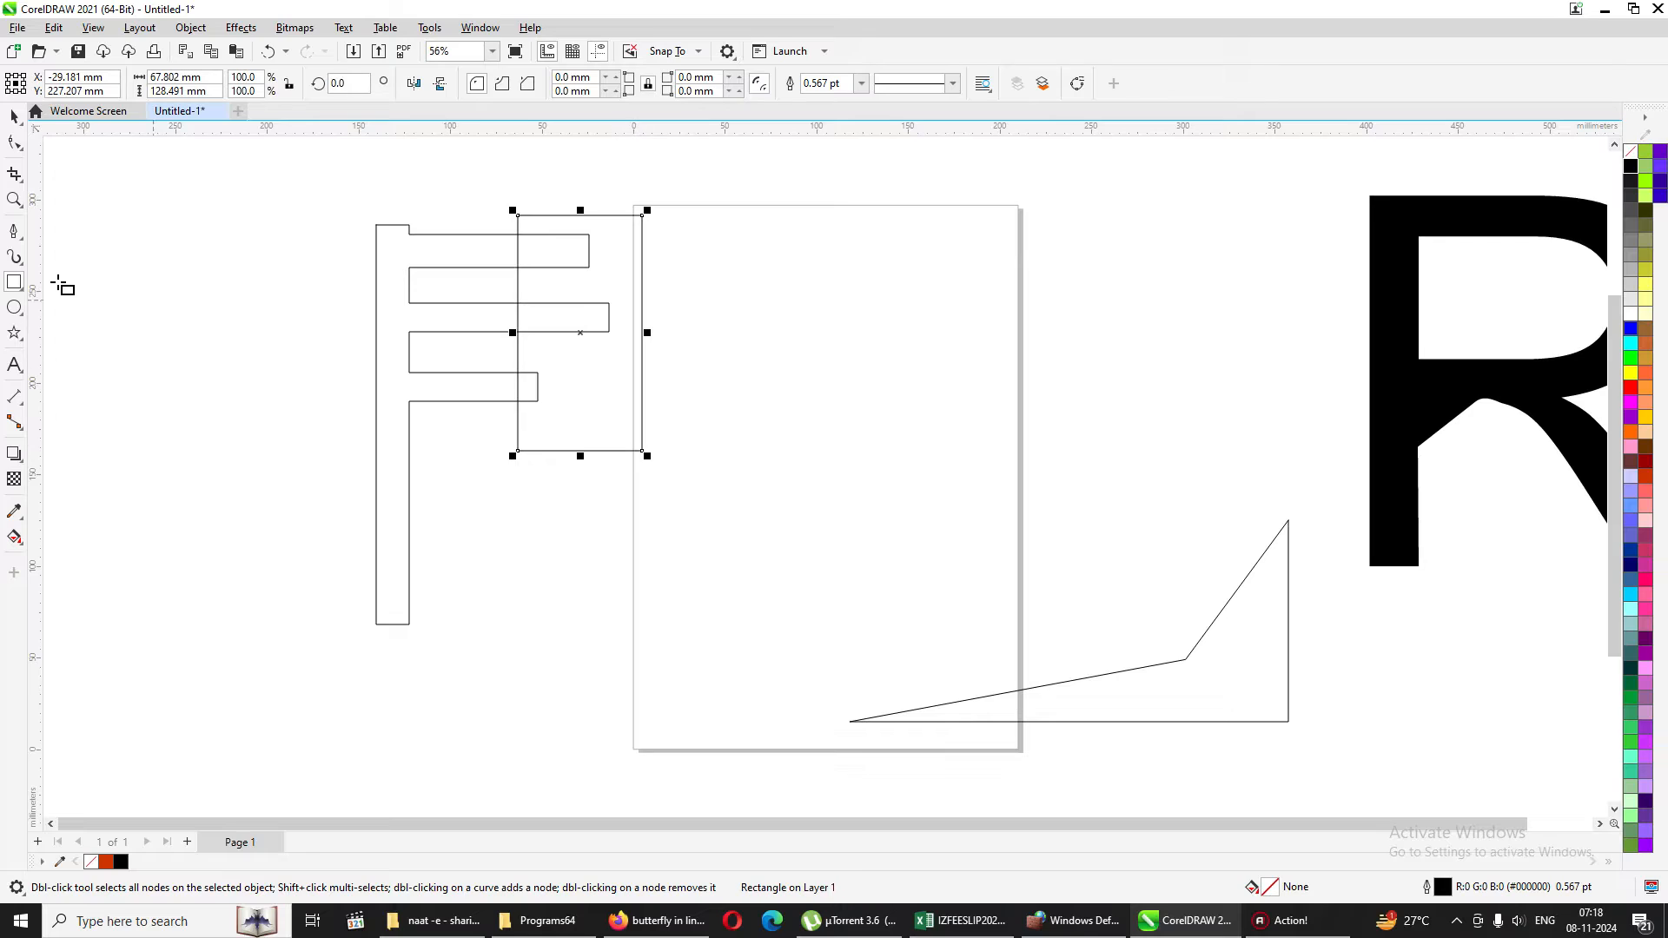
{"action": "left_click", "coordinate": [13, 116]}
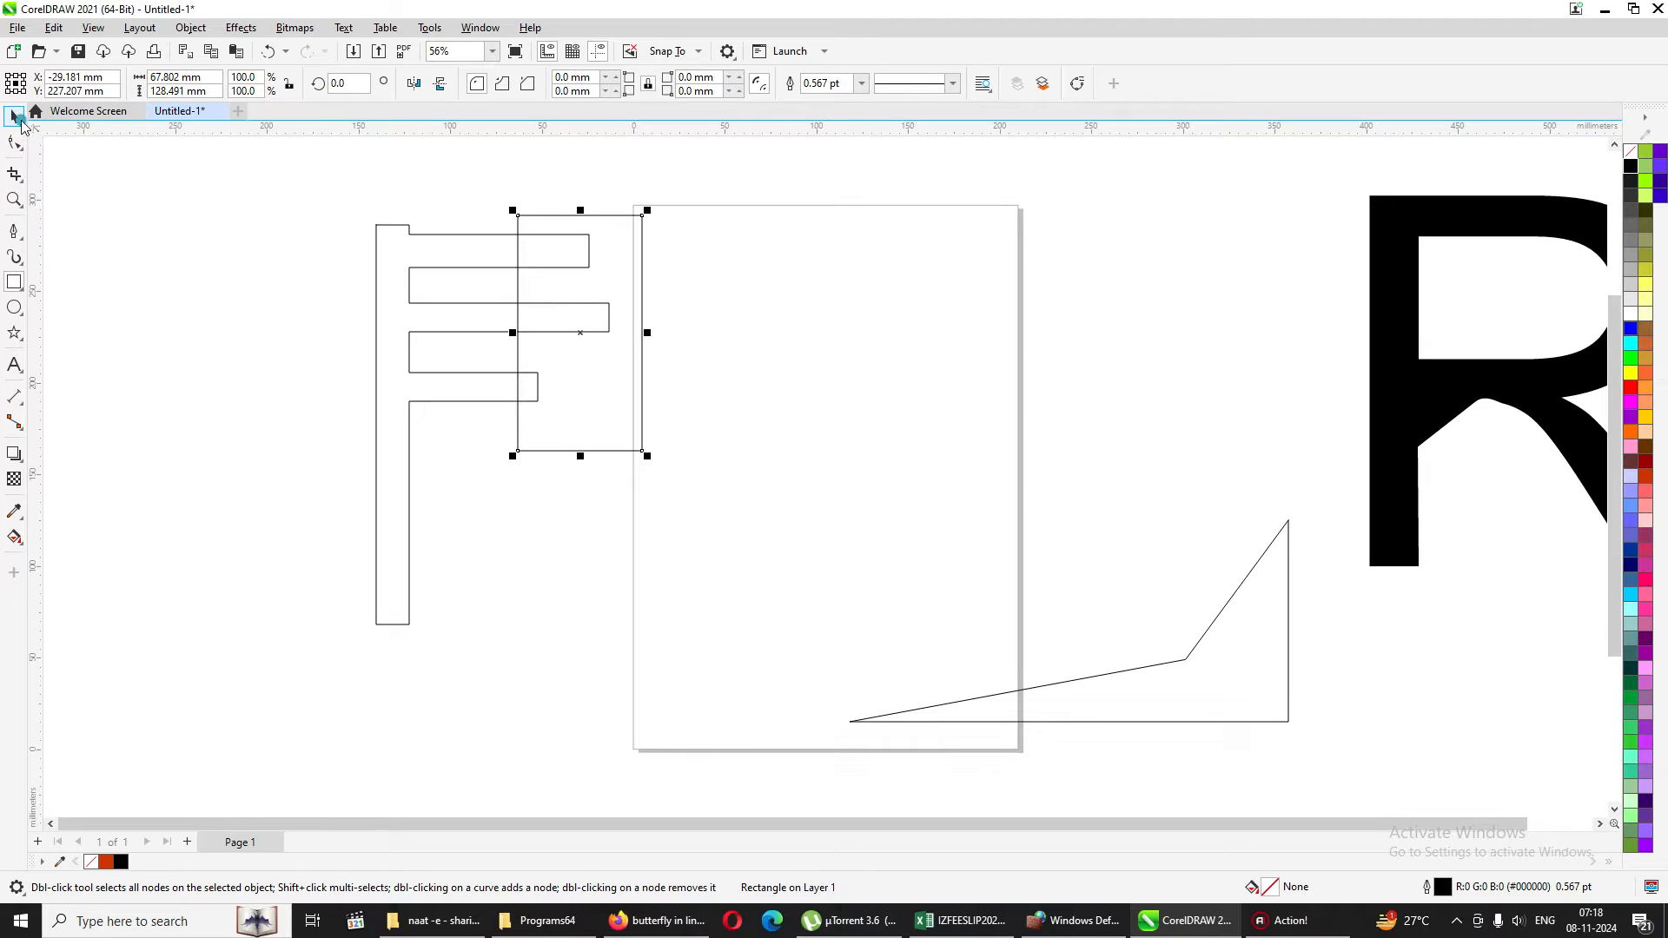
{"action": "left_click", "coordinate": [469, 240], "text": "shift"}
{"action": "left_click", "coordinate": [529, 83]}
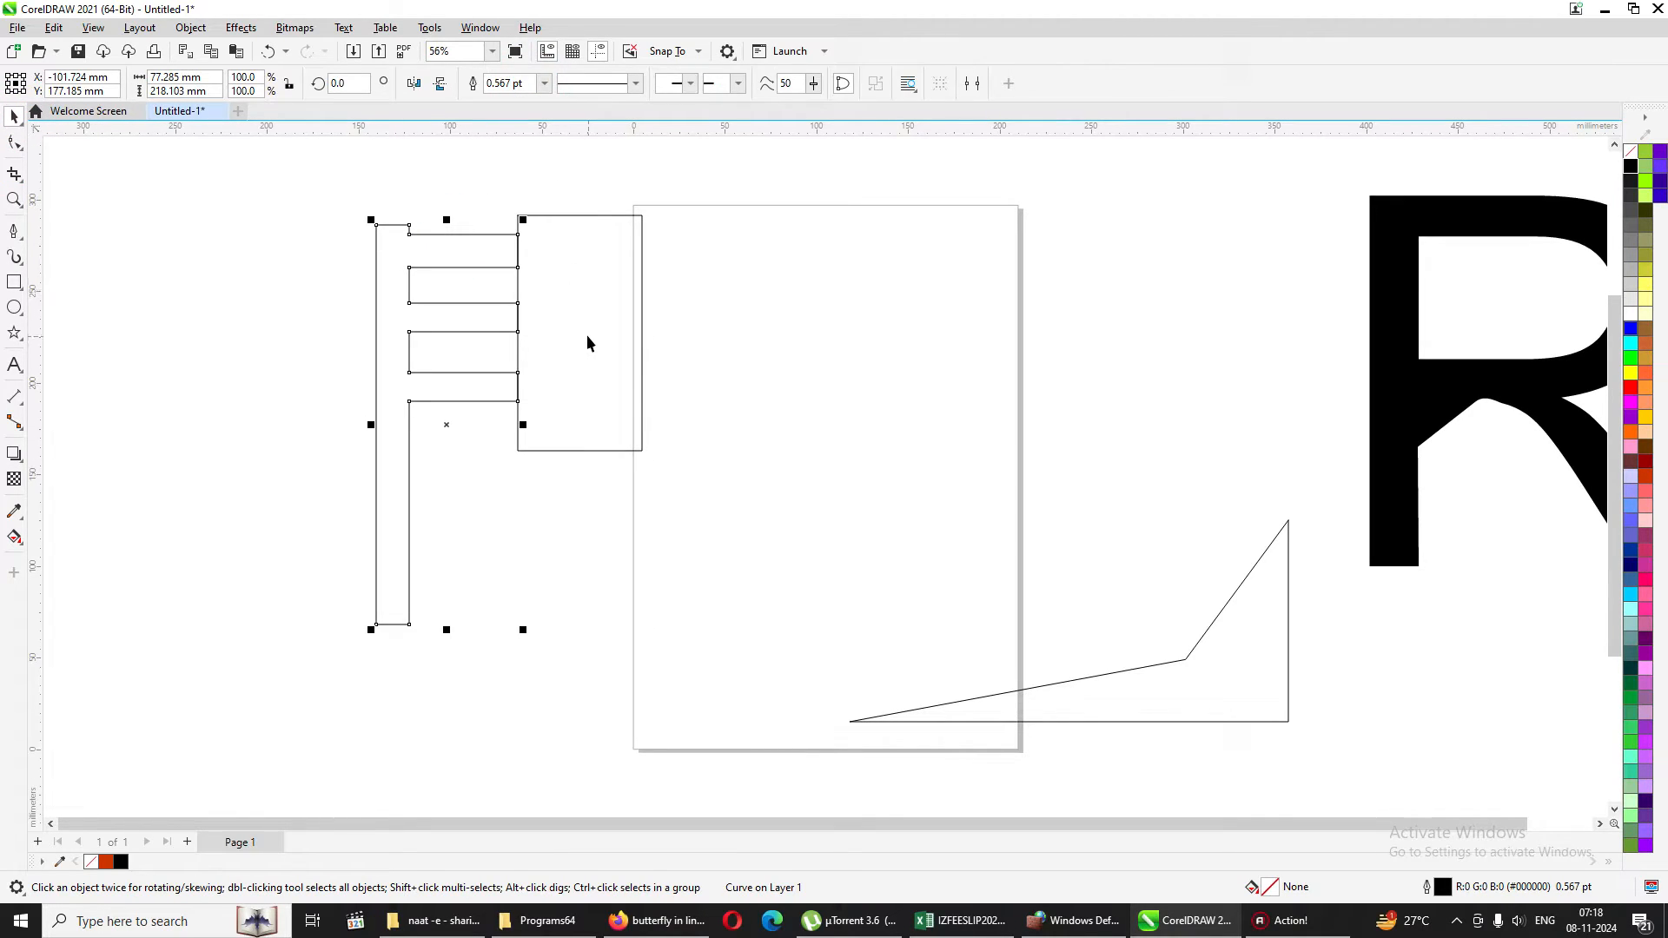
Undo the trim and move the rectangle off the F onto the upper right of the page.
{"action": "key", "text": "ctrl+z"}
{"action": "key", "text": "Delete"}
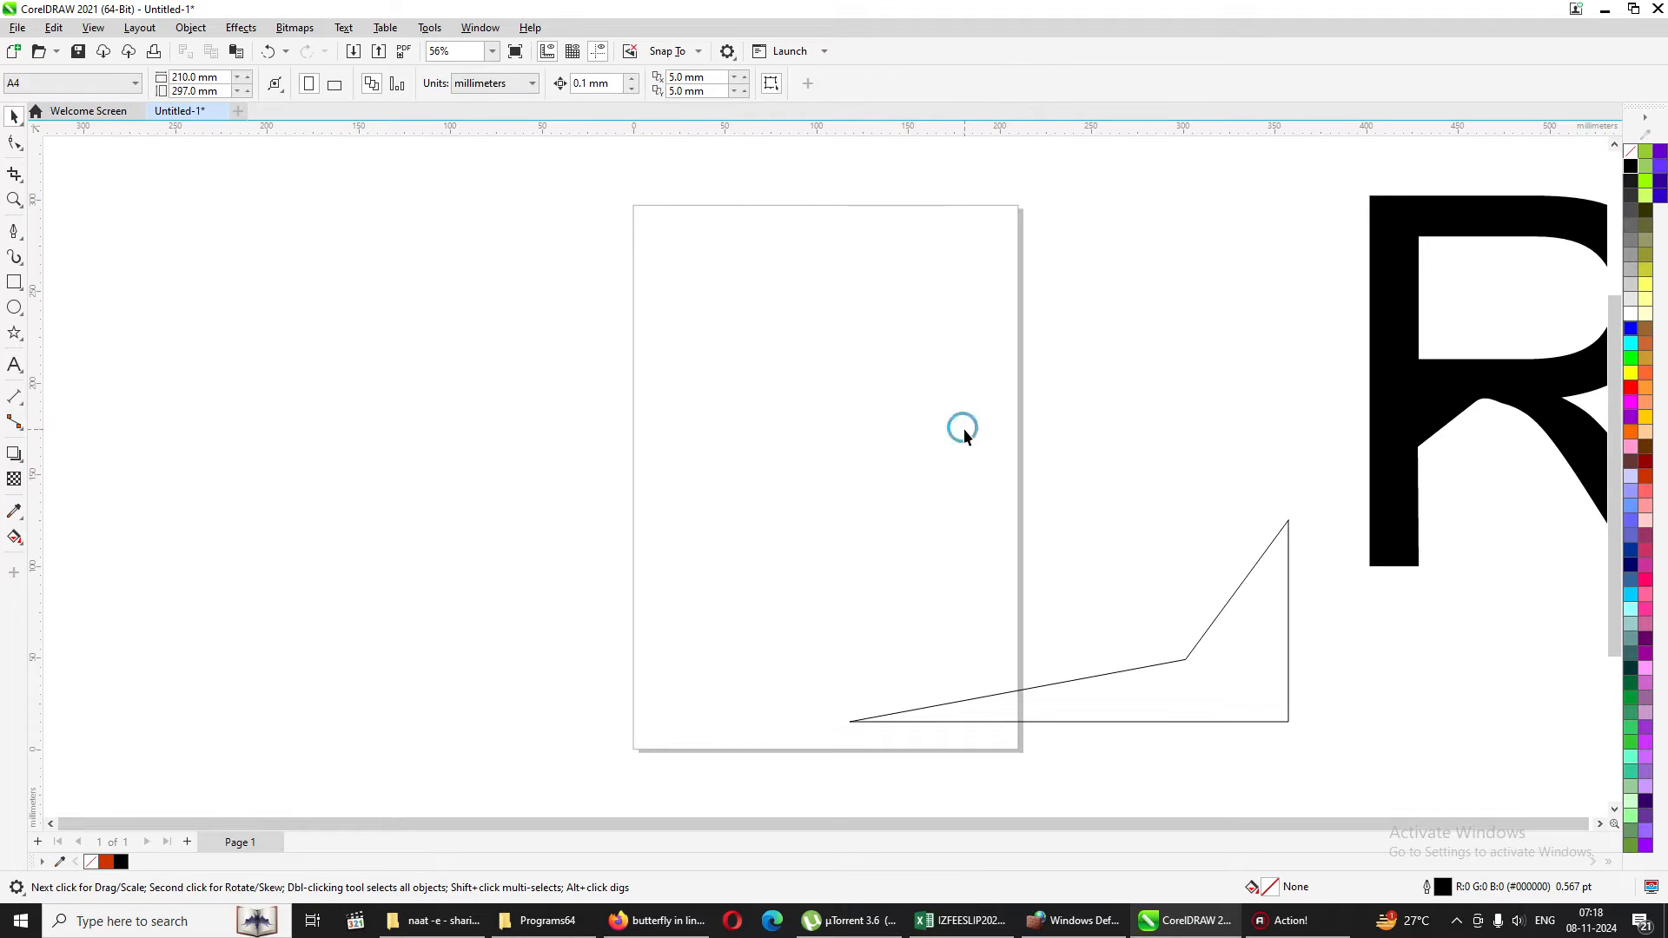
{"action": "key", "text": "ctrl+z"}
{"action": "left_click", "coordinate": [699, 392]}
{"action": "left_click_drag", "start_coordinate": [590, 388], "coordinate": [965, 364]}
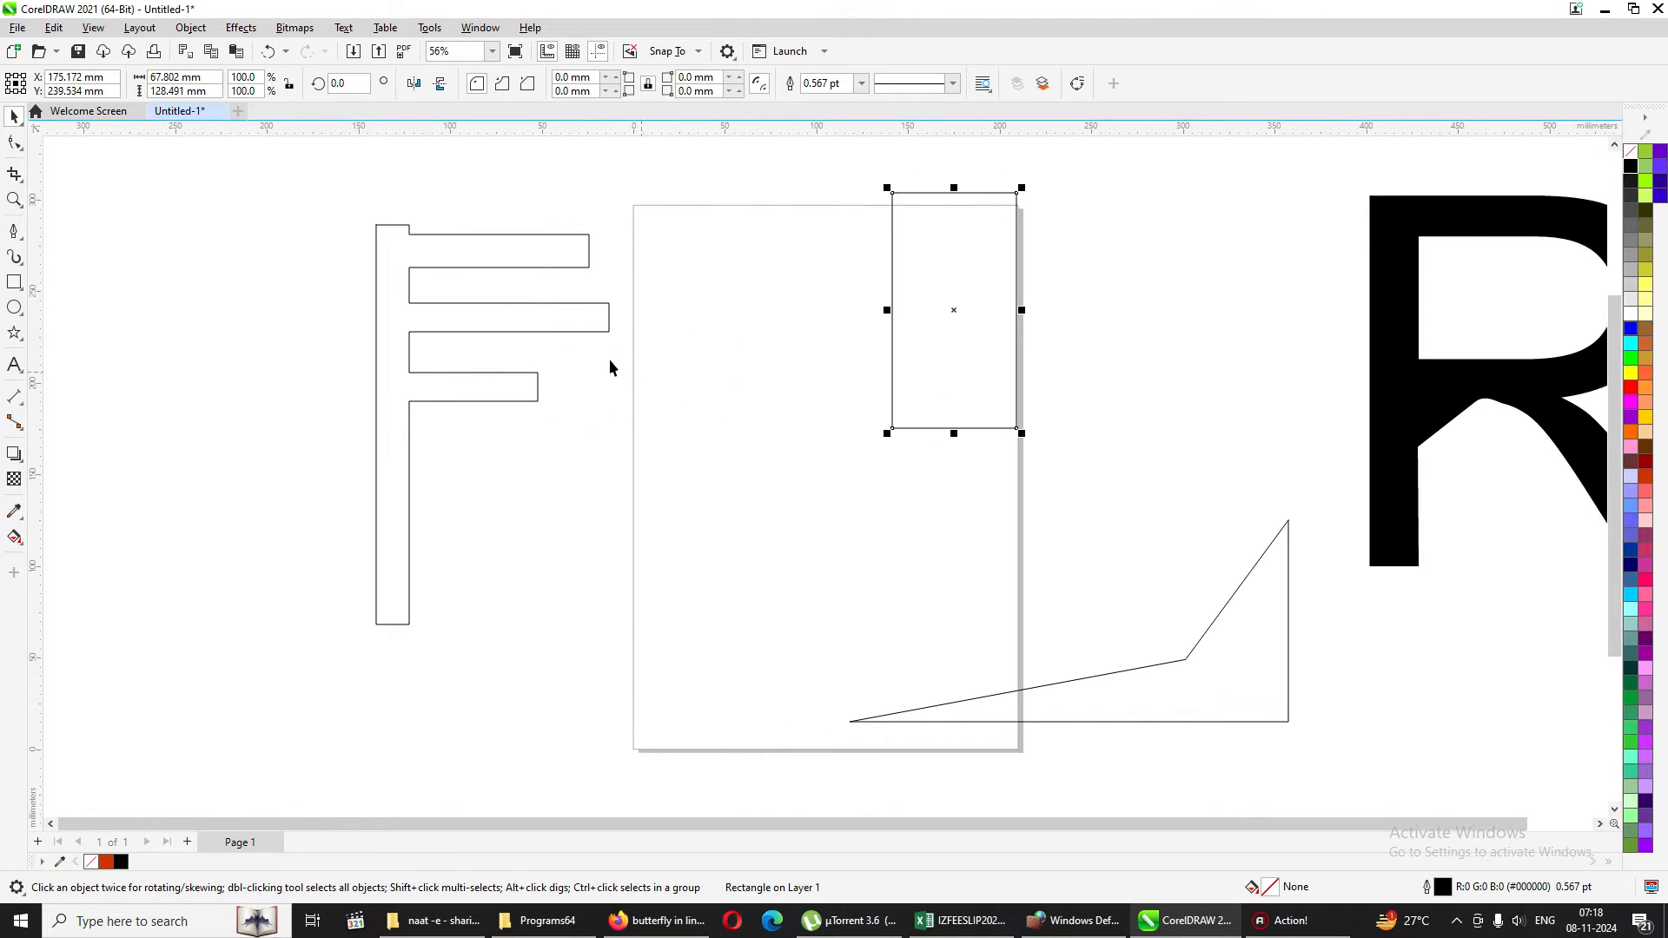
Fill the F shape with red and deselect it.
{"action": "left_click", "coordinate": [540, 314]}
{"action": "left_click", "coordinate": [1630, 388]}
{"action": "left_click", "coordinate": [764, 466]}
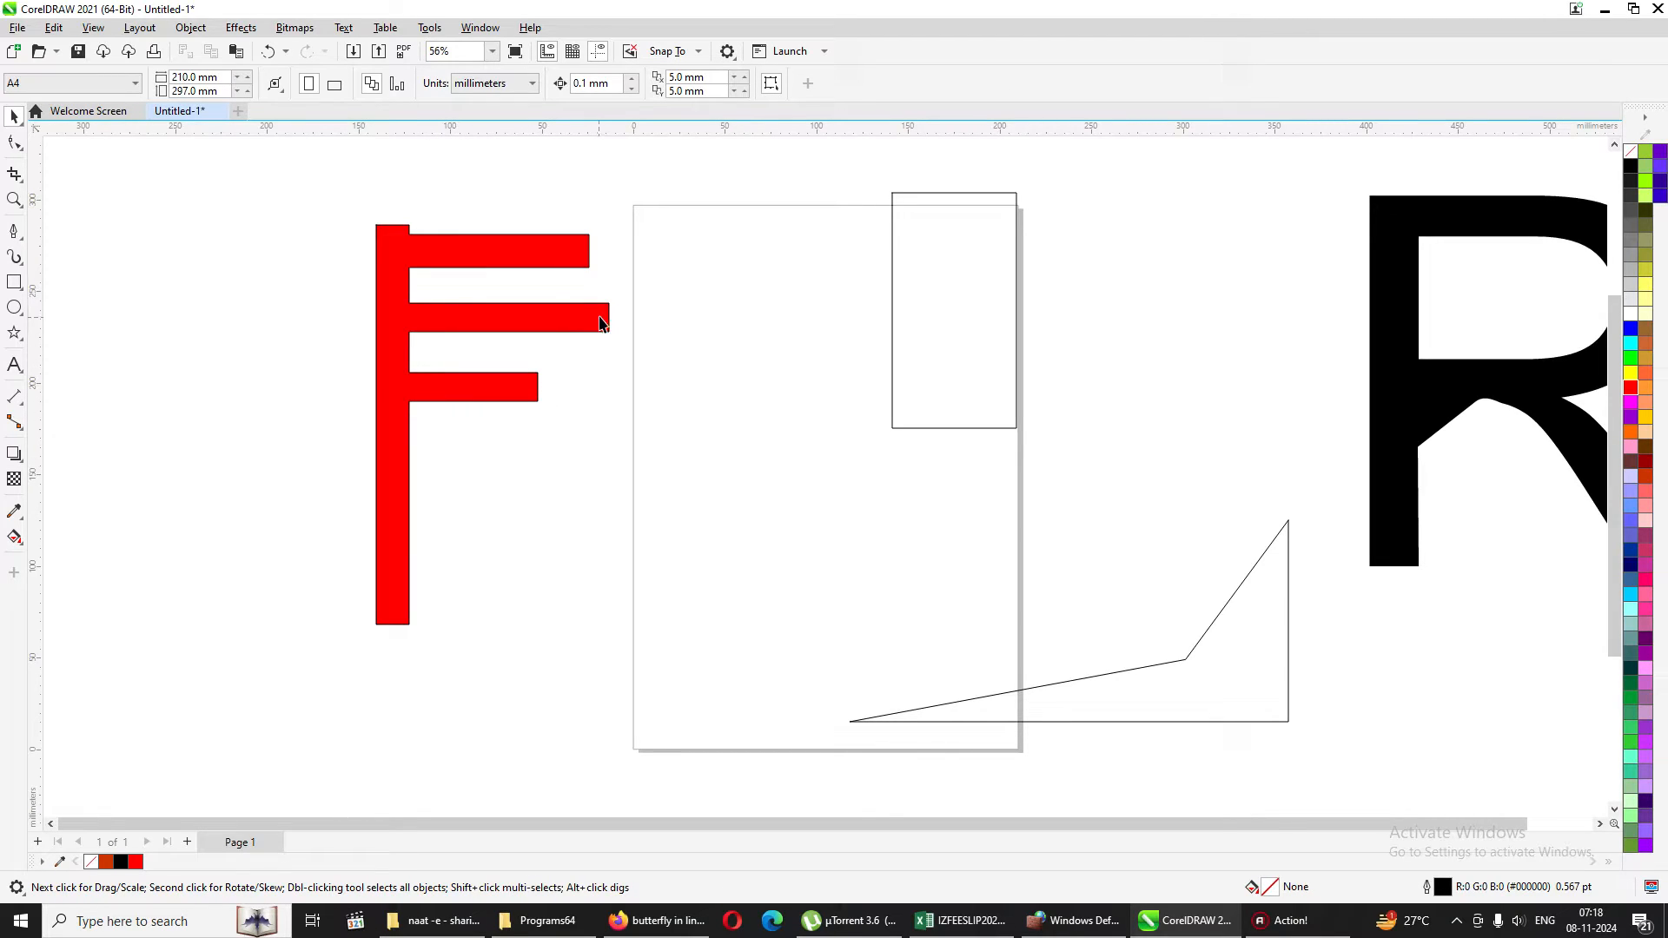
Move the rectangle back over the arm ends, with its left edge at the lowest arm's end, and inspect the gap there.
{"action": "left_click_drag", "start_coordinate": [937, 341], "coordinate": [584, 364]}
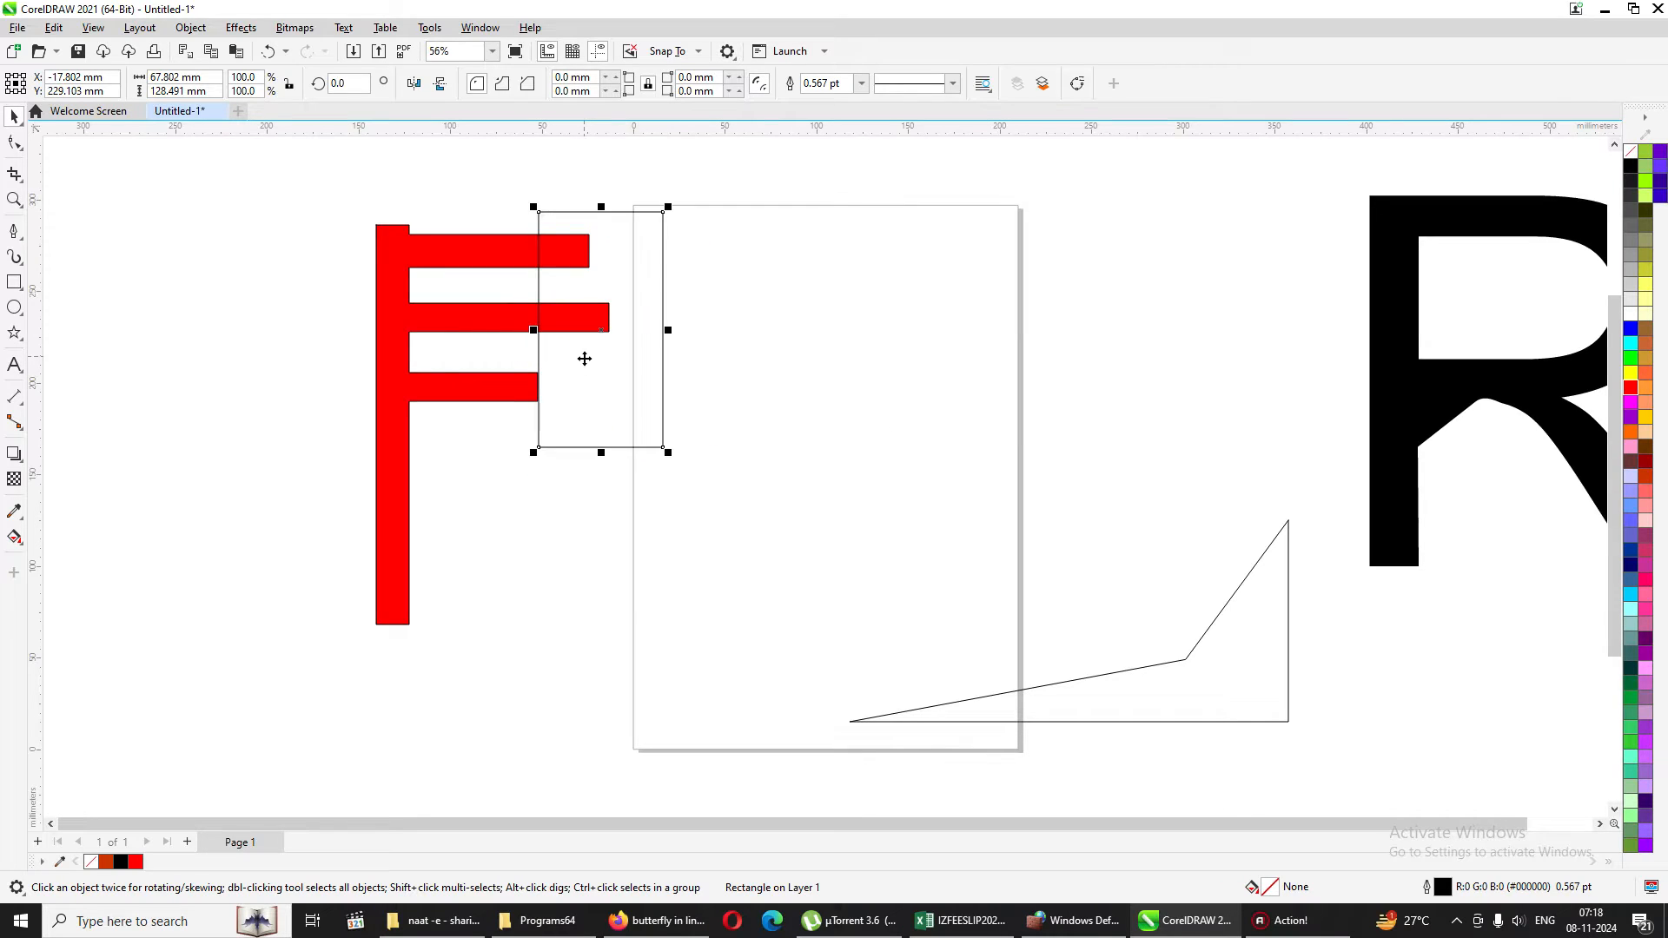
{"action": "left_click", "coordinate": [14, 198]}
{"action": "left_click_drag", "start_coordinate": [470, 355], "coordinate": [656, 443]}
{"action": "left_click_drag", "start_coordinate": [499, 256], "coordinate": [863, 491]}
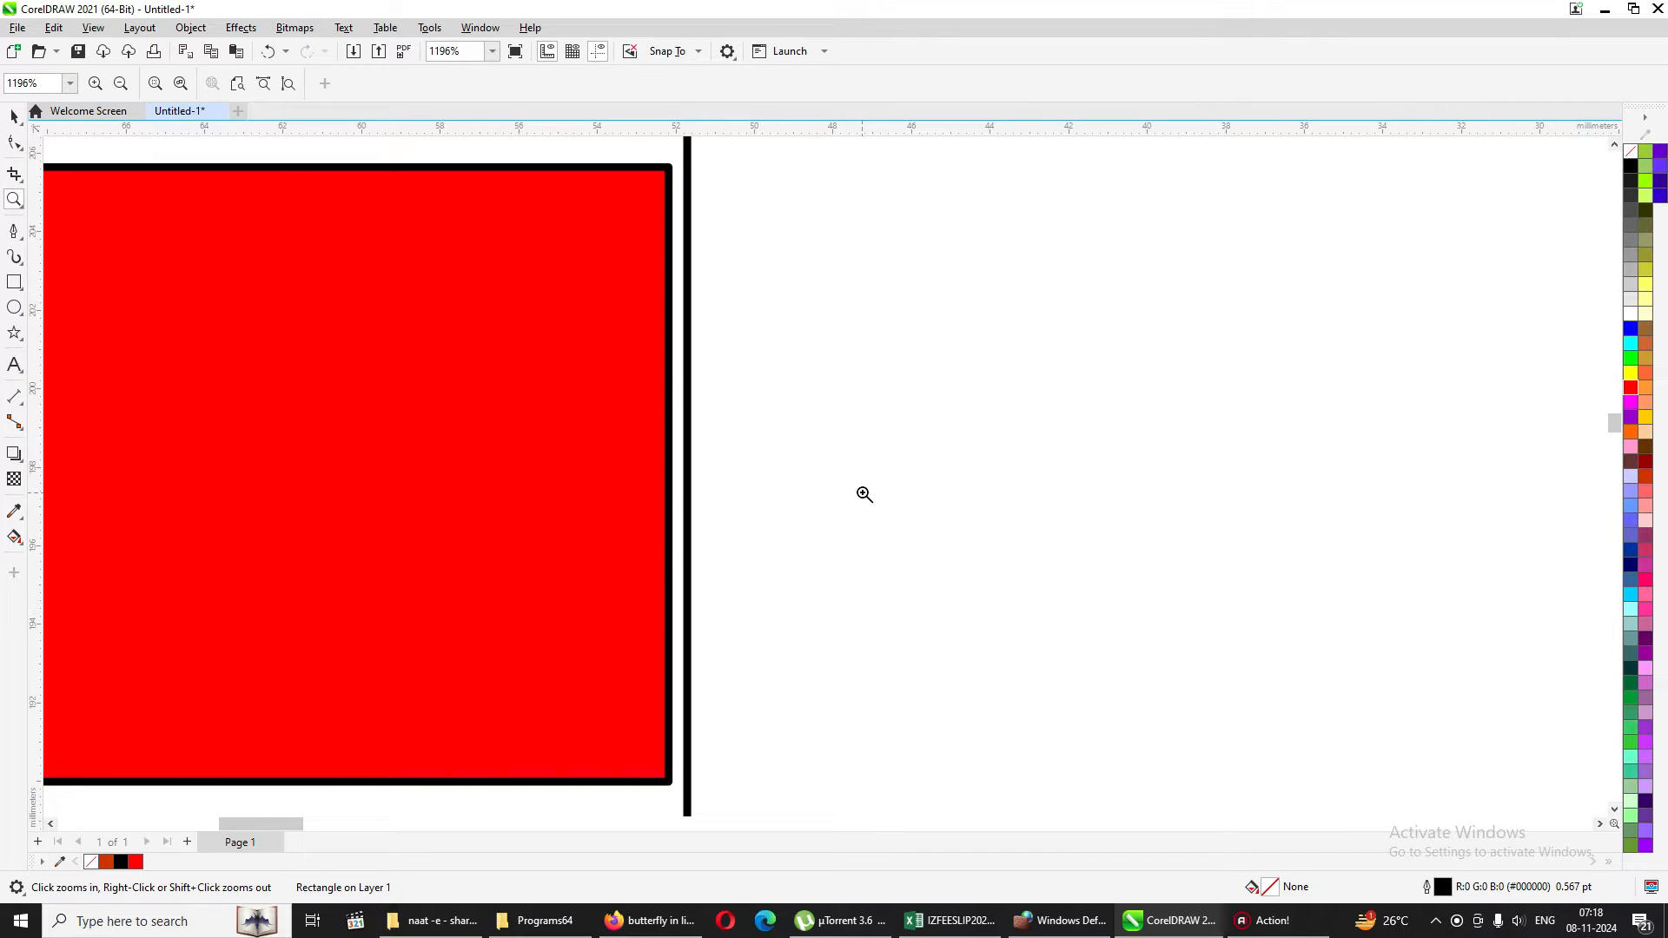
{"action": "right_click", "coordinate": [864, 494]}
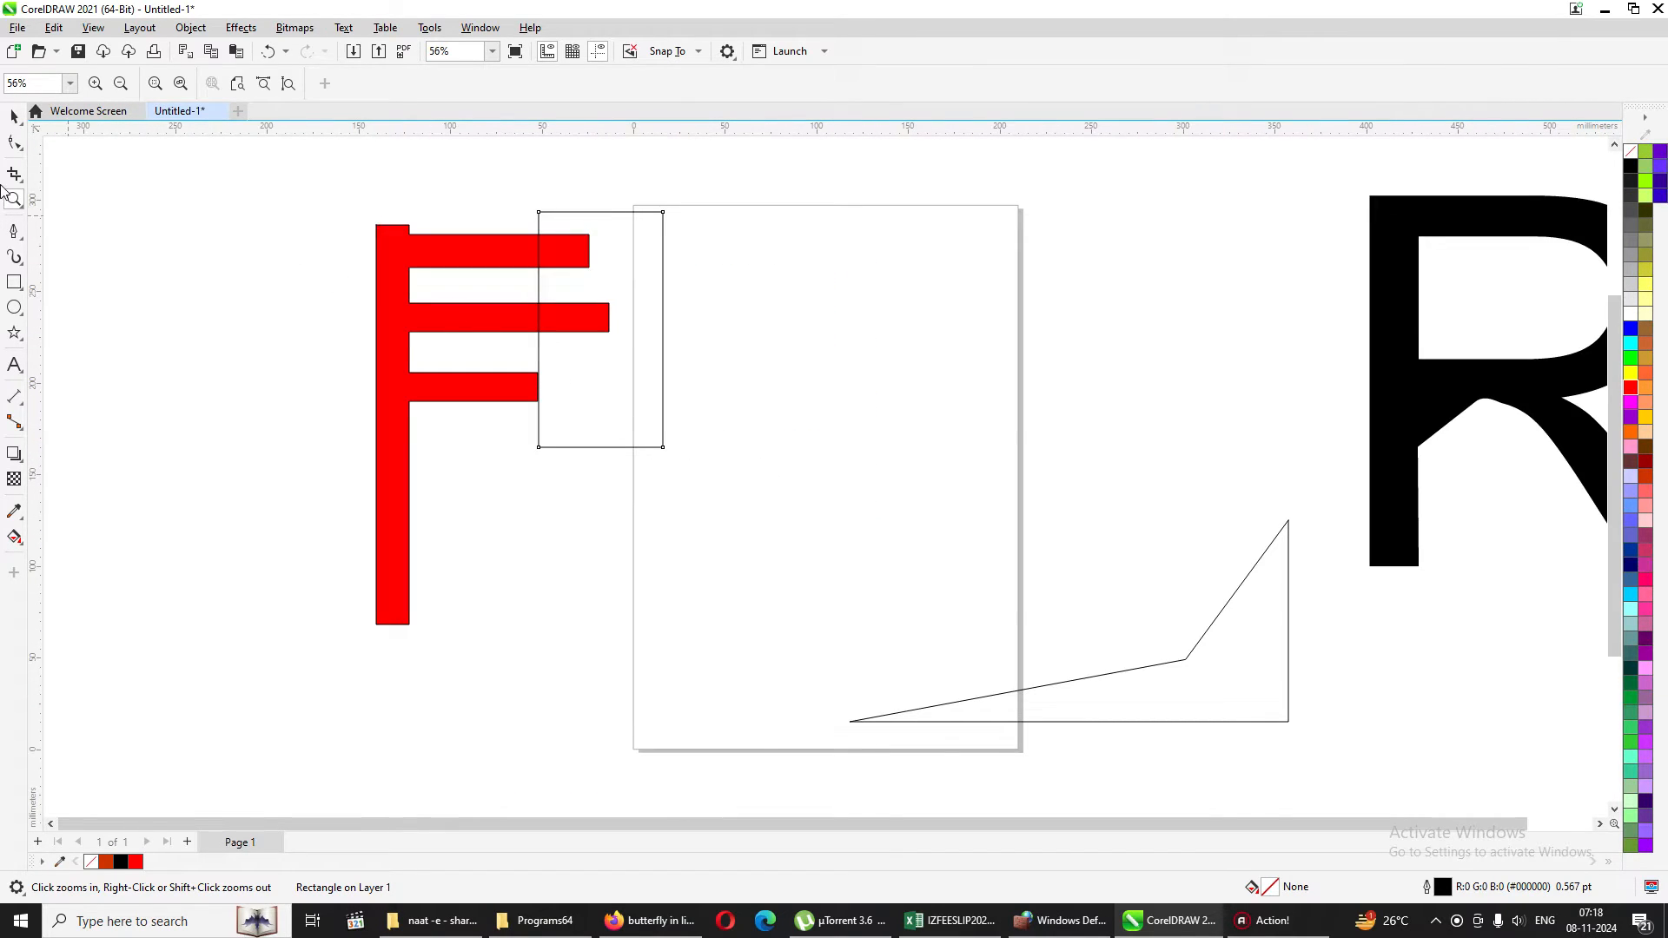
Delete the unfilled rectangle overlapping the ends of the red F's arms.
{"action": "left_click", "coordinate": [17, 116]}
{"action": "left_click", "coordinate": [858, 373]}
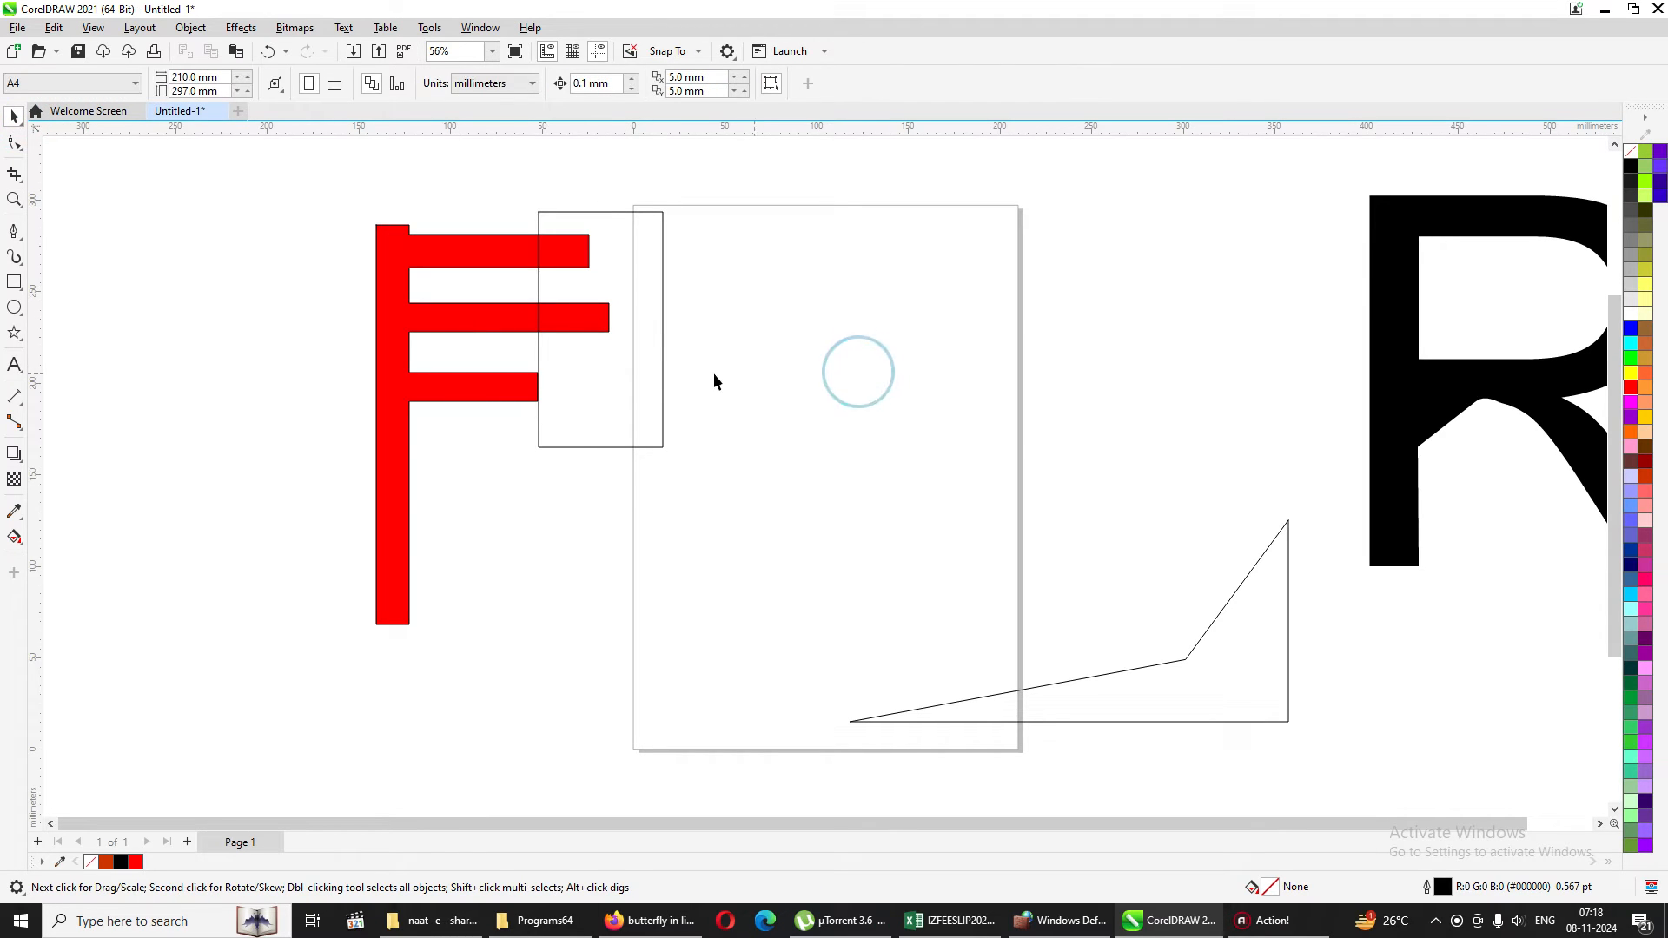
{"action": "left_click", "coordinate": [612, 291]}
{"action": "left_click_drag", "start_coordinate": [635, 293], "coordinate": [785, 286]}
{"action": "key", "text": "Delete"}
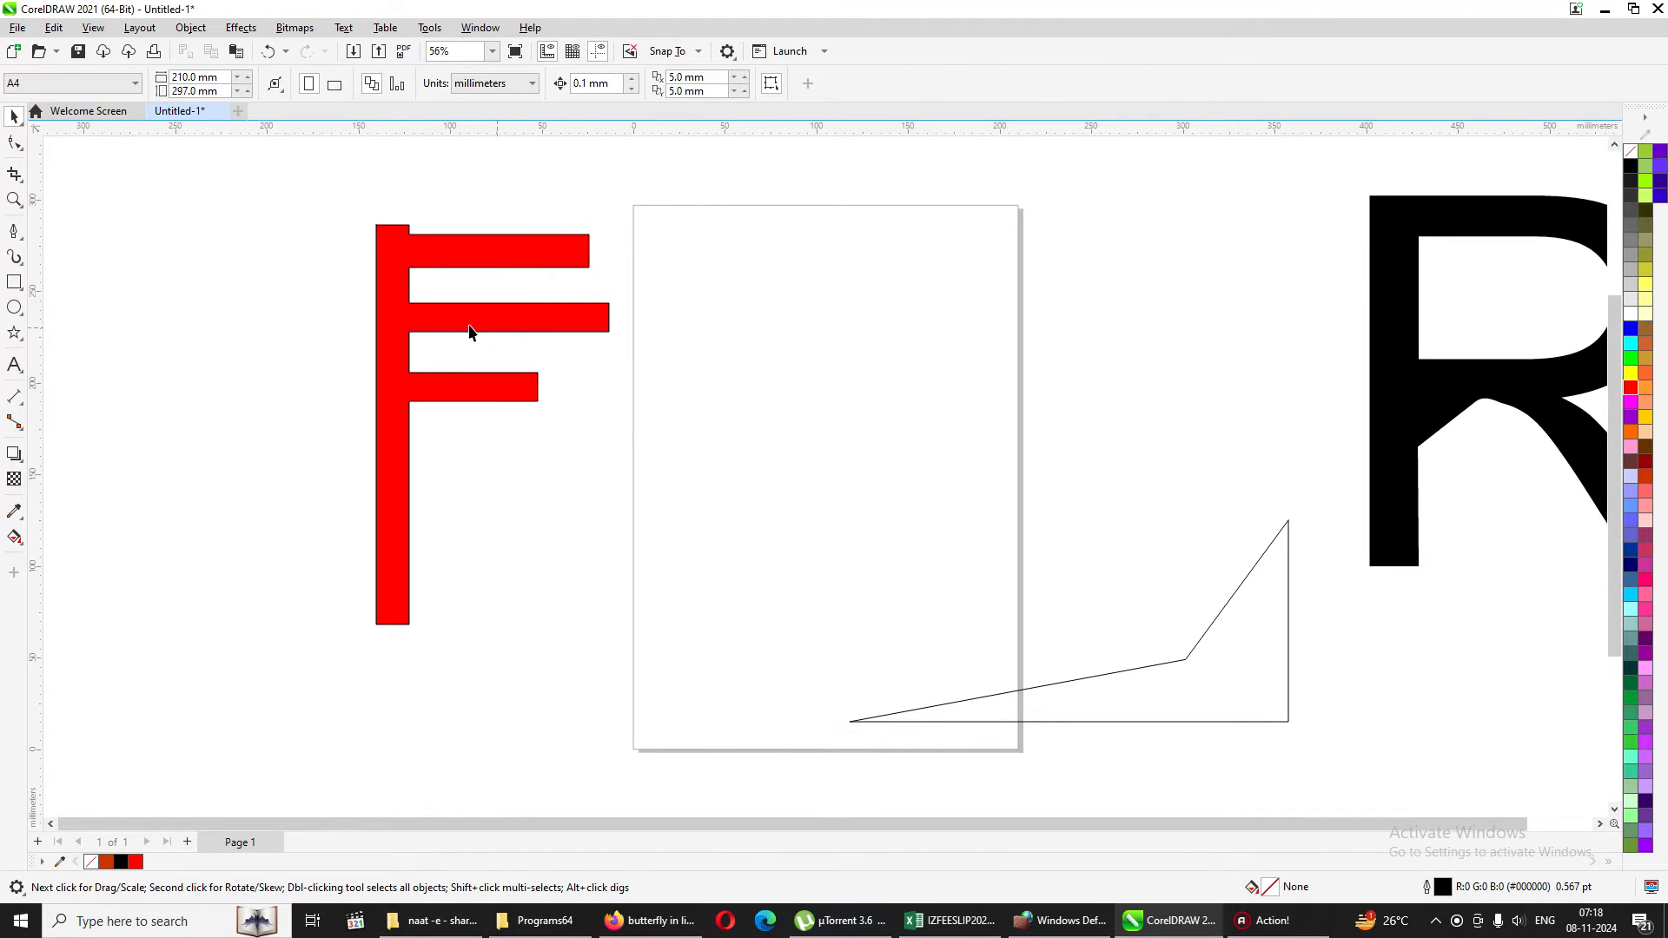
Open the red F for node editing and select the nodes at the free ends of its three arms.
{"action": "left_click", "coordinate": [458, 253]}
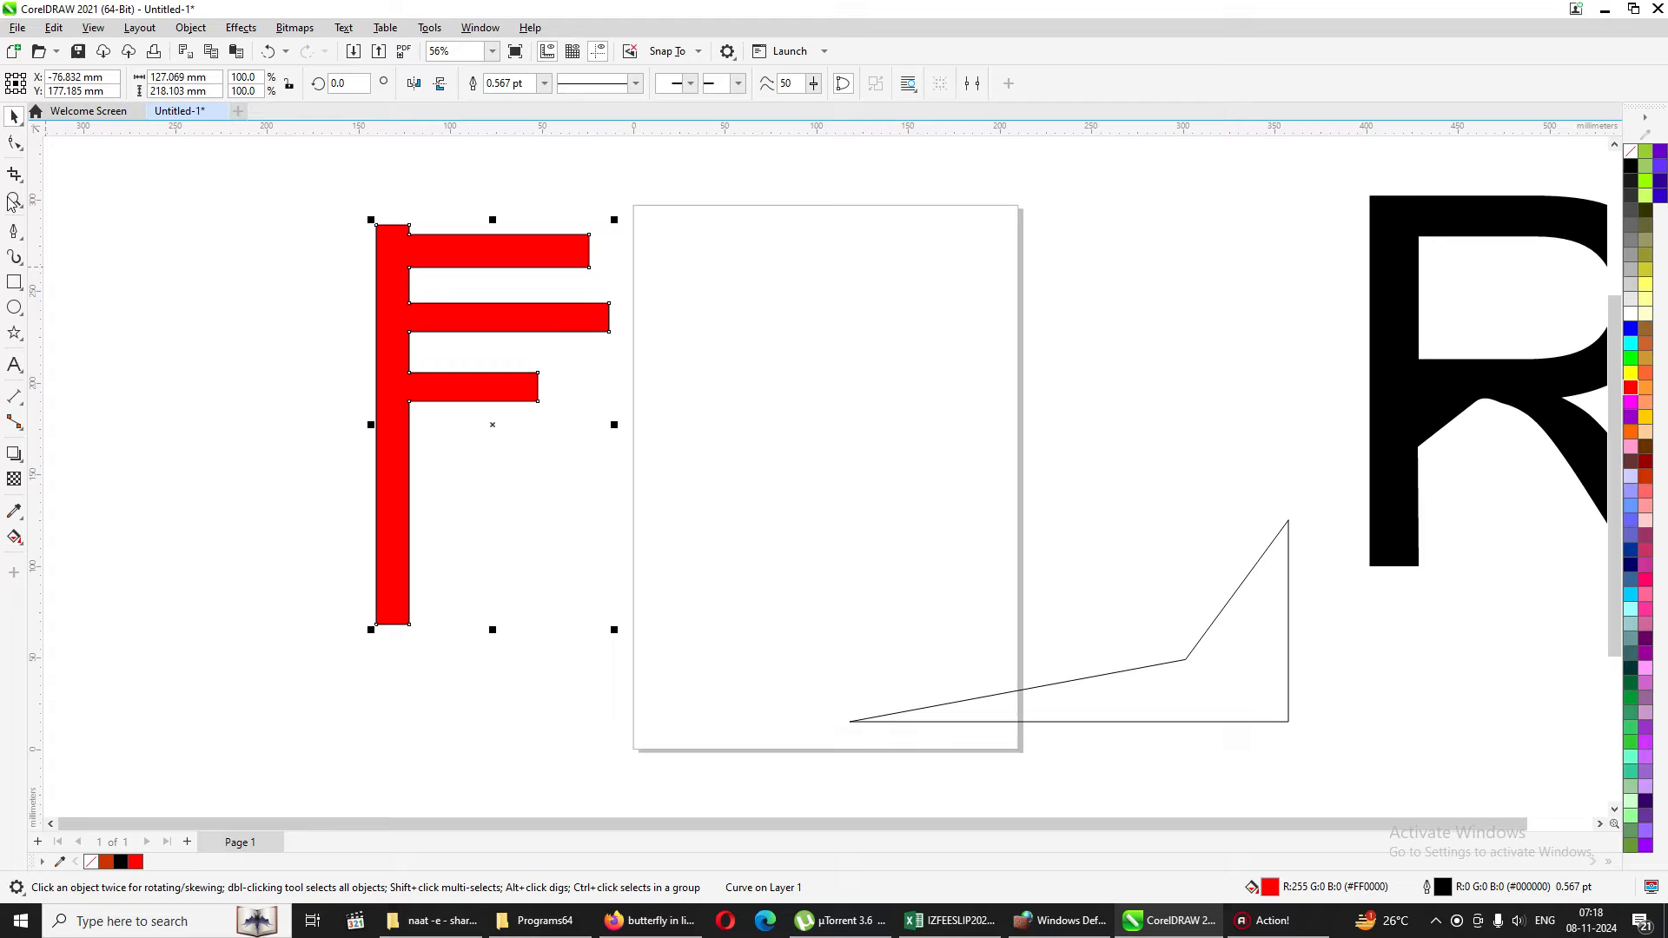
{"action": "left_click", "coordinate": [14, 144]}
{"action": "left_click_drag", "start_coordinate": [521, 201], "coordinate": [704, 467]}
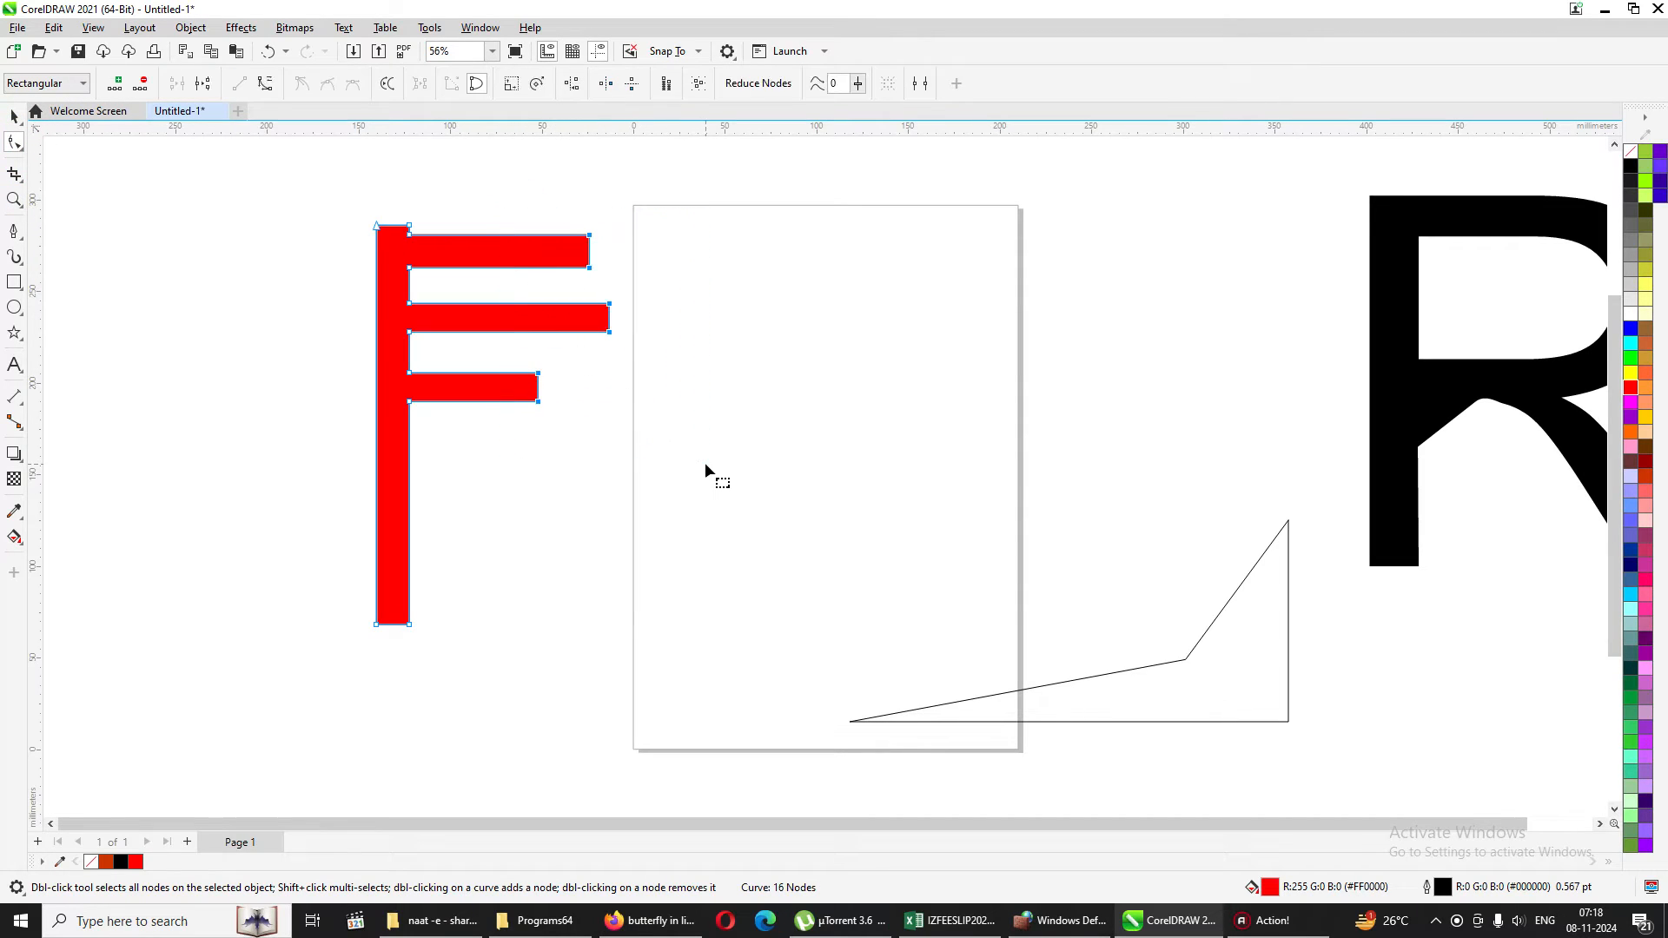
Try to align the selected arm-end nodes with only horizontal alignment, and undo it.
{"action": "left_click", "coordinate": [573, 84]}
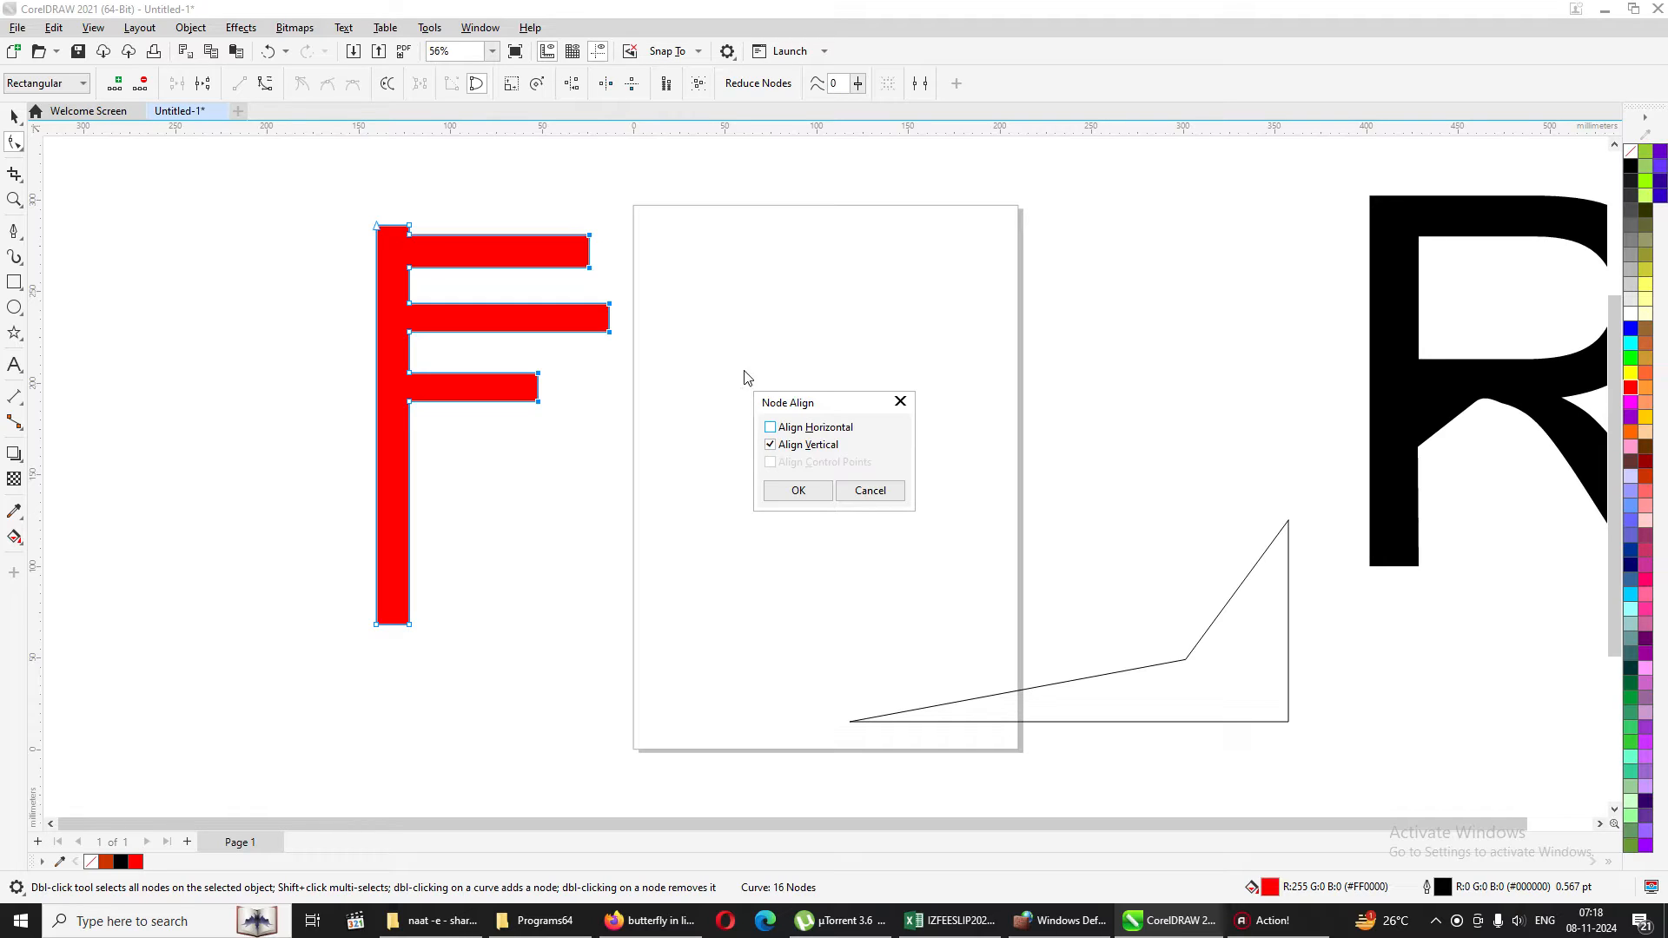
{"action": "left_click", "coordinate": [770, 426]}
{"action": "left_click", "coordinate": [769, 445]}
{"action": "left_click", "coordinate": [796, 490]}
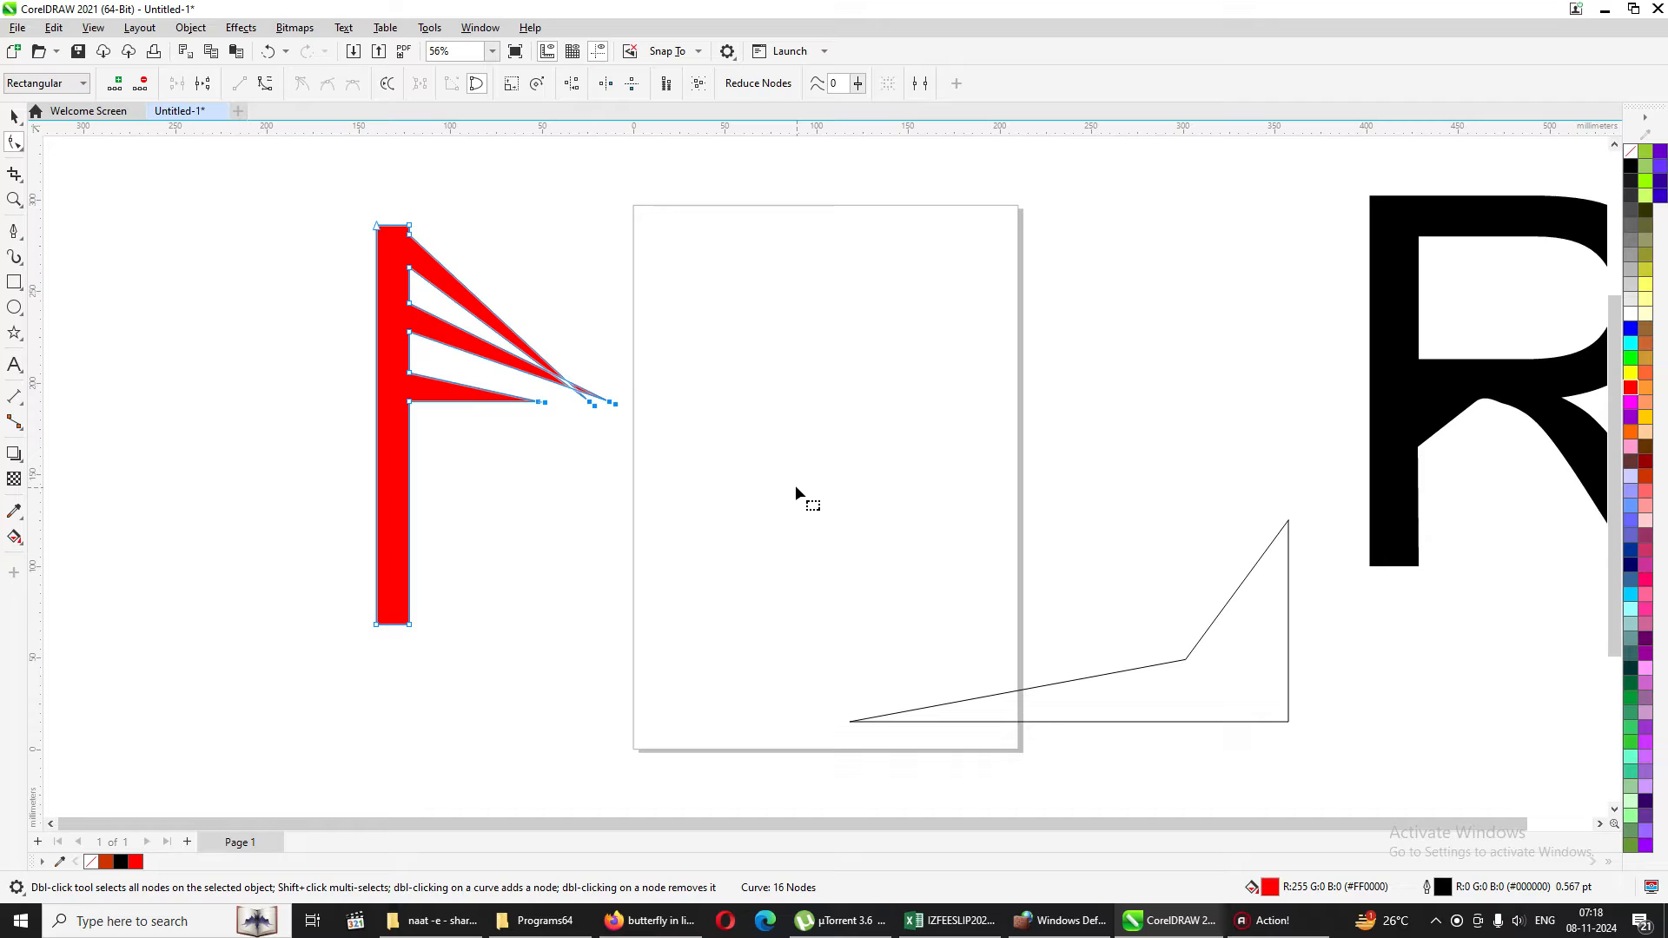
{"action": "key", "text": "ctrl+z"}
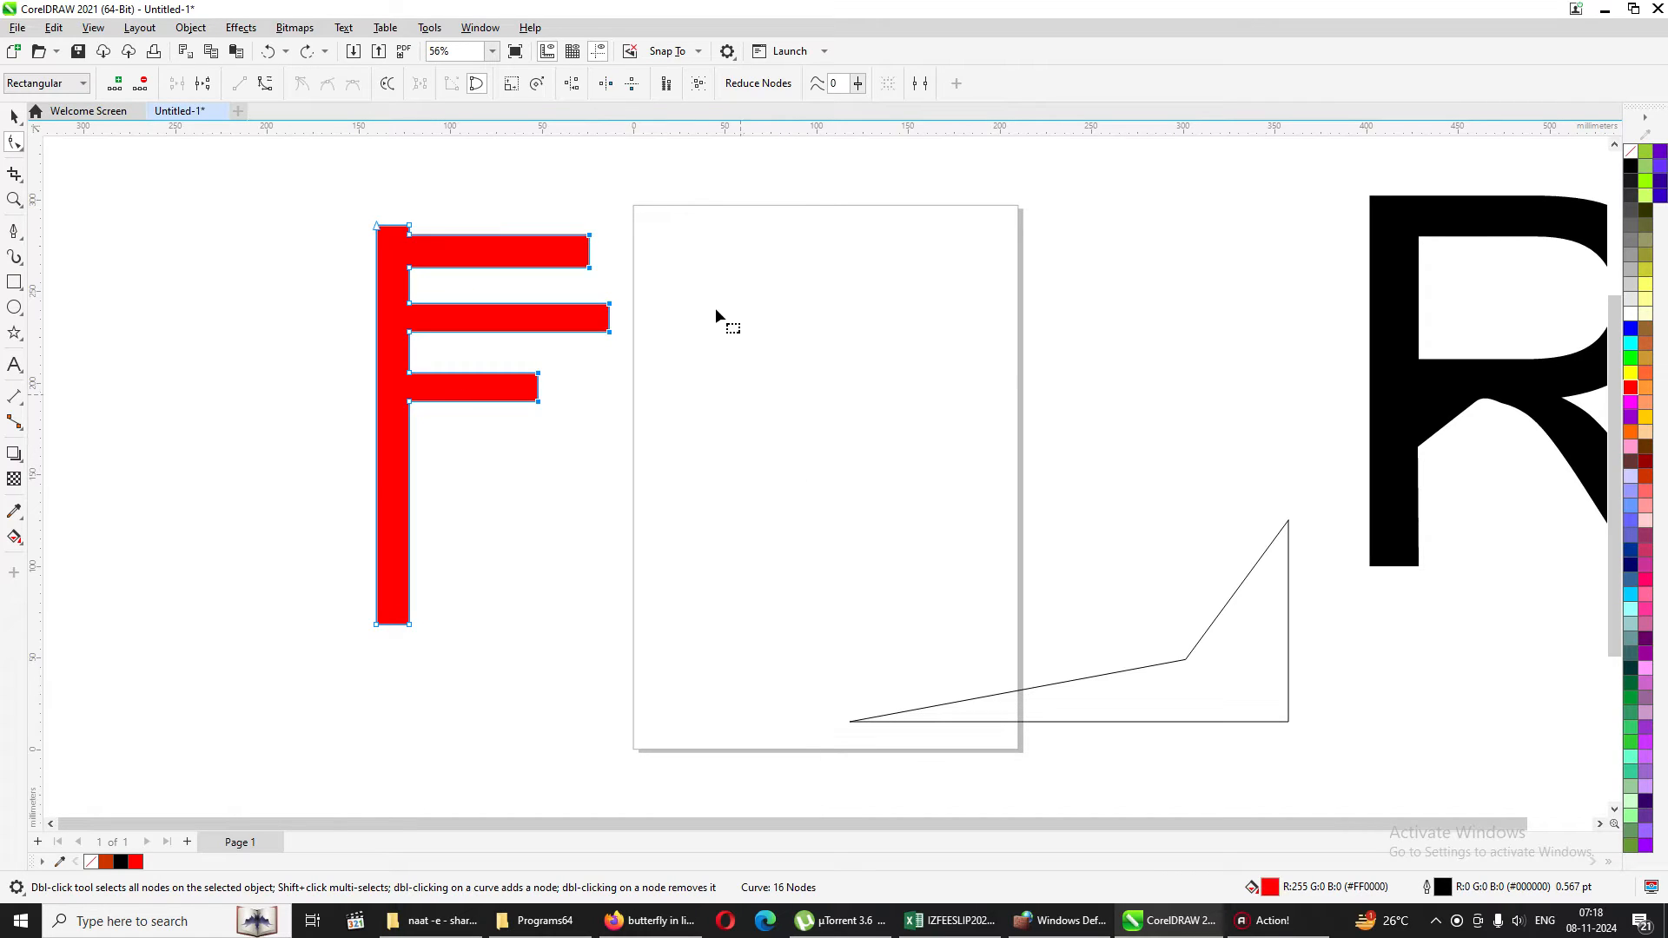
Align the selected arm-end nodes of the F with only vertical alignment, and deselect the shape.
{"action": "left_click", "coordinate": [566, 86]}
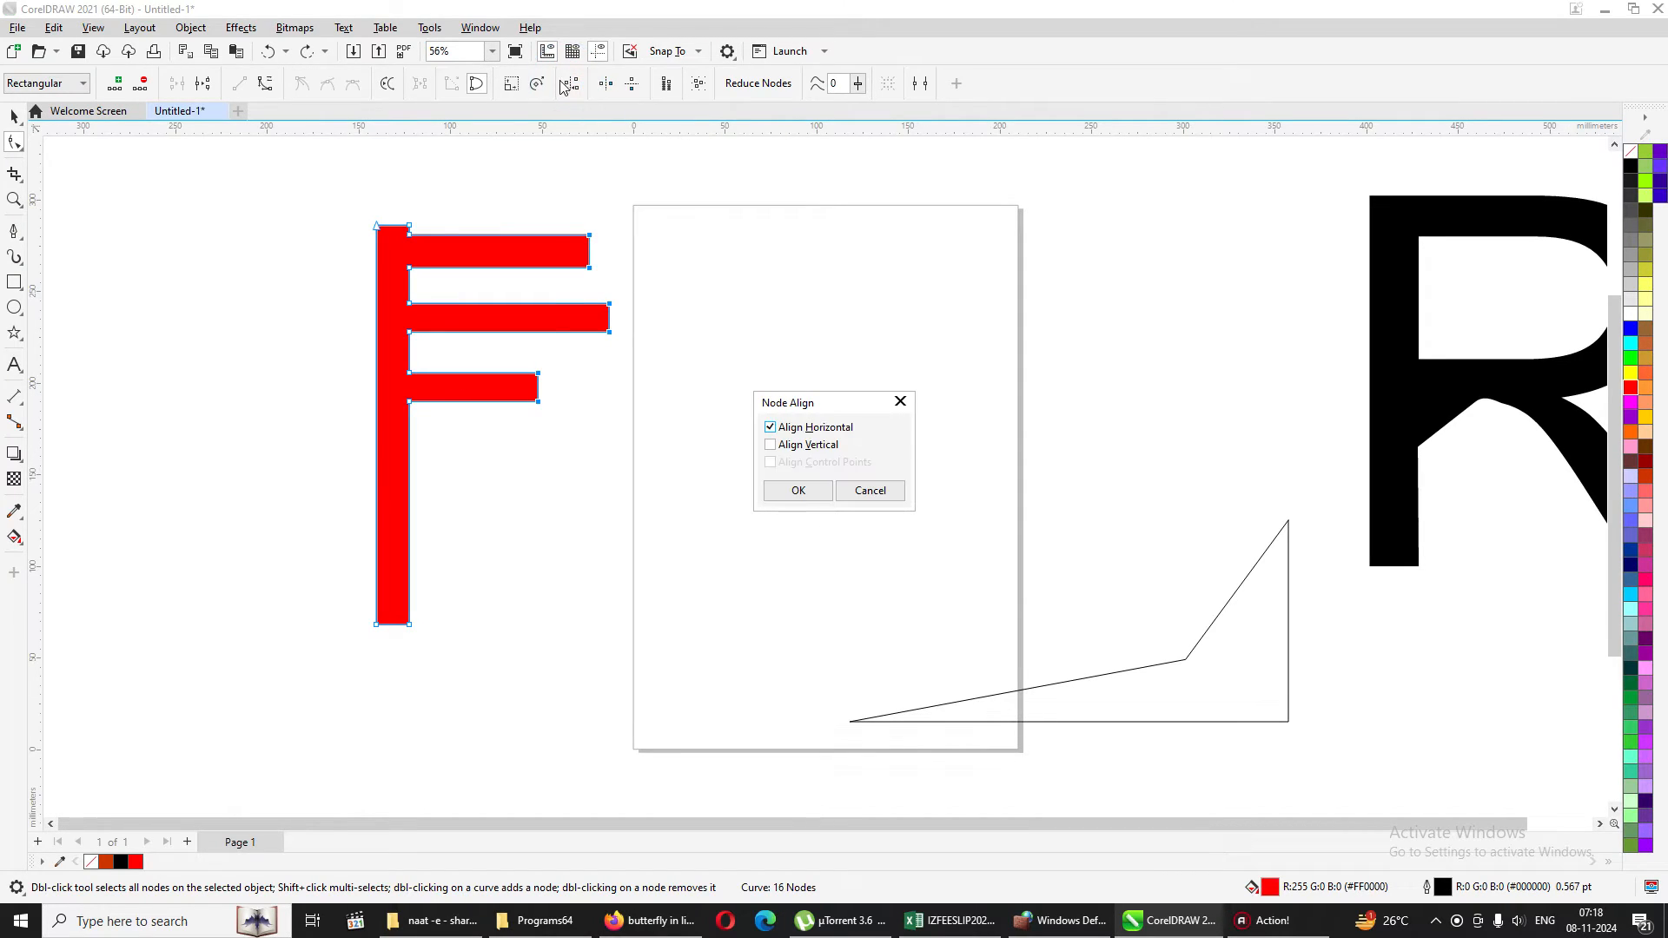
{"action": "left_click", "coordinate": [804, 428]}
{"action": "left_click", "coordinate": [771, 444]}
{"action": "left_click", "coordinate": [798, 490]}
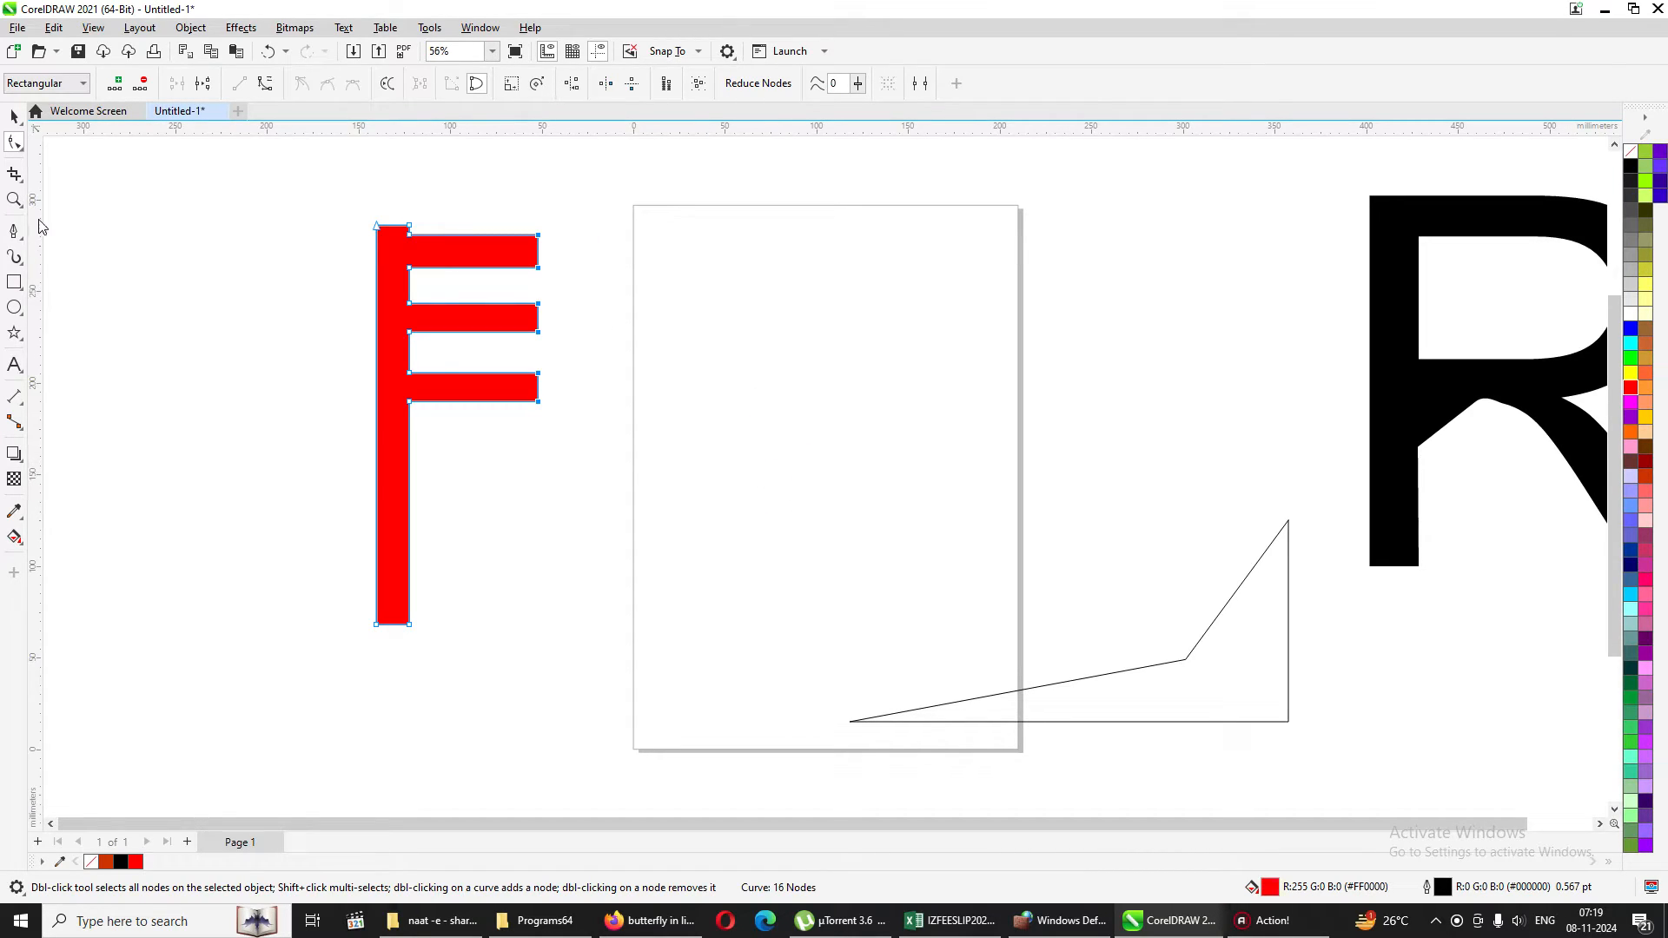
{"action": "left_click", "coordinate": [13, 115]}
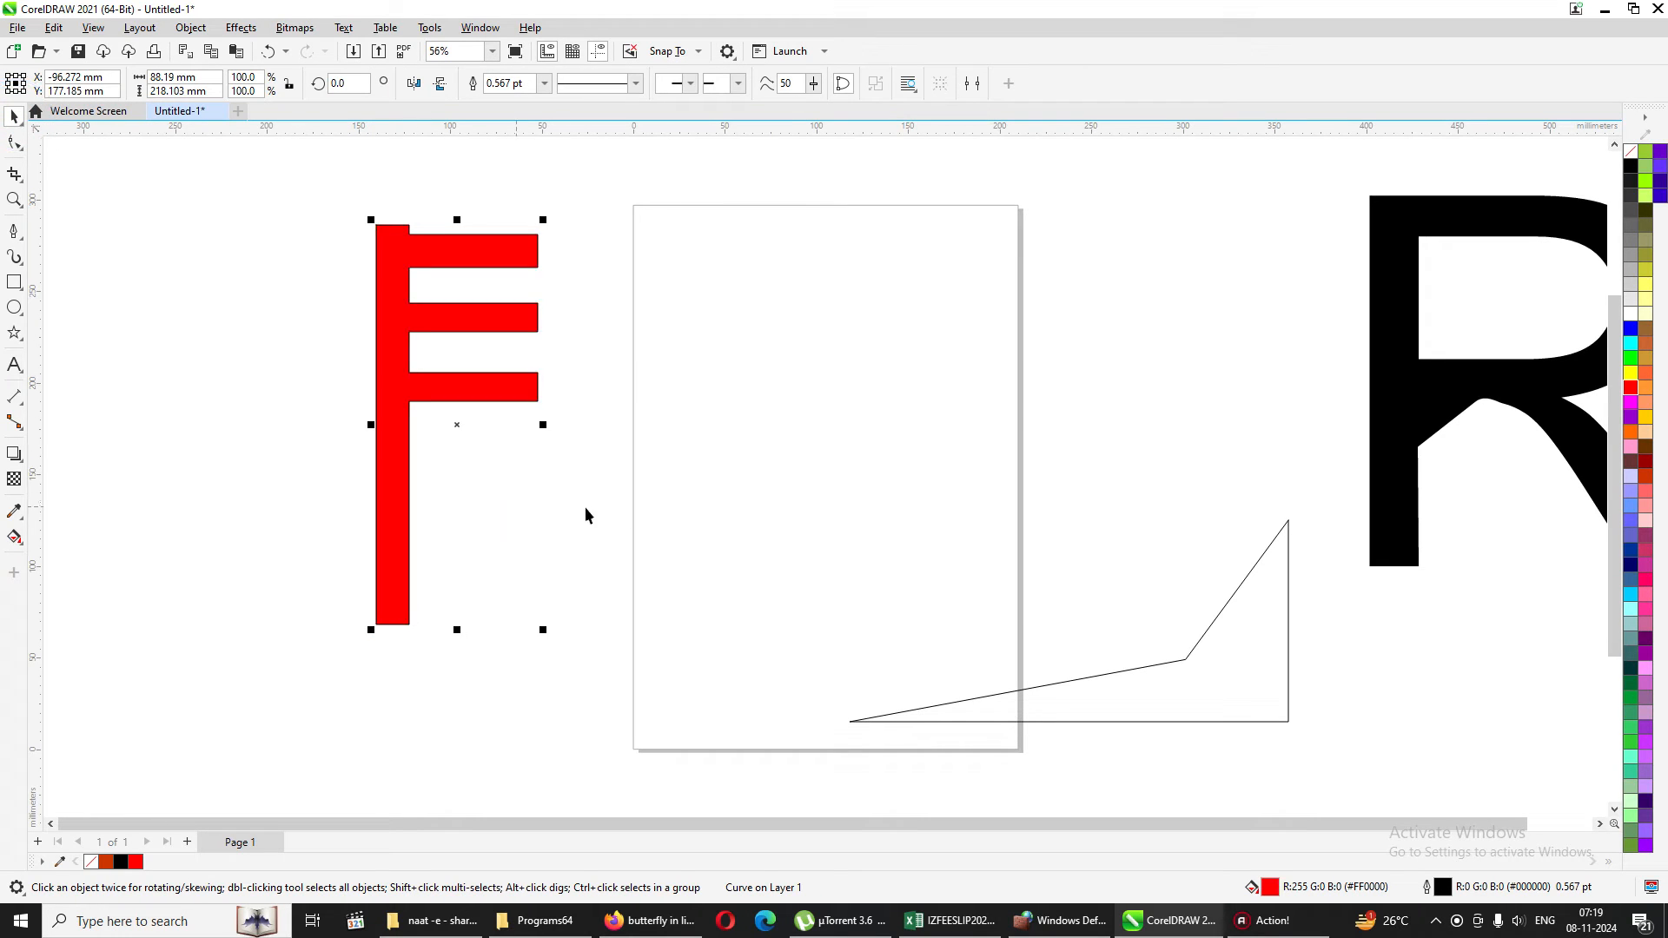
{"action": "left_click", "coordinate": [690, 470]}
Move the red F onto the upper right part of the page.
{"action": "left_click_drag", "start_coordinate": [434, 232], "coordinate": [778, 231]}
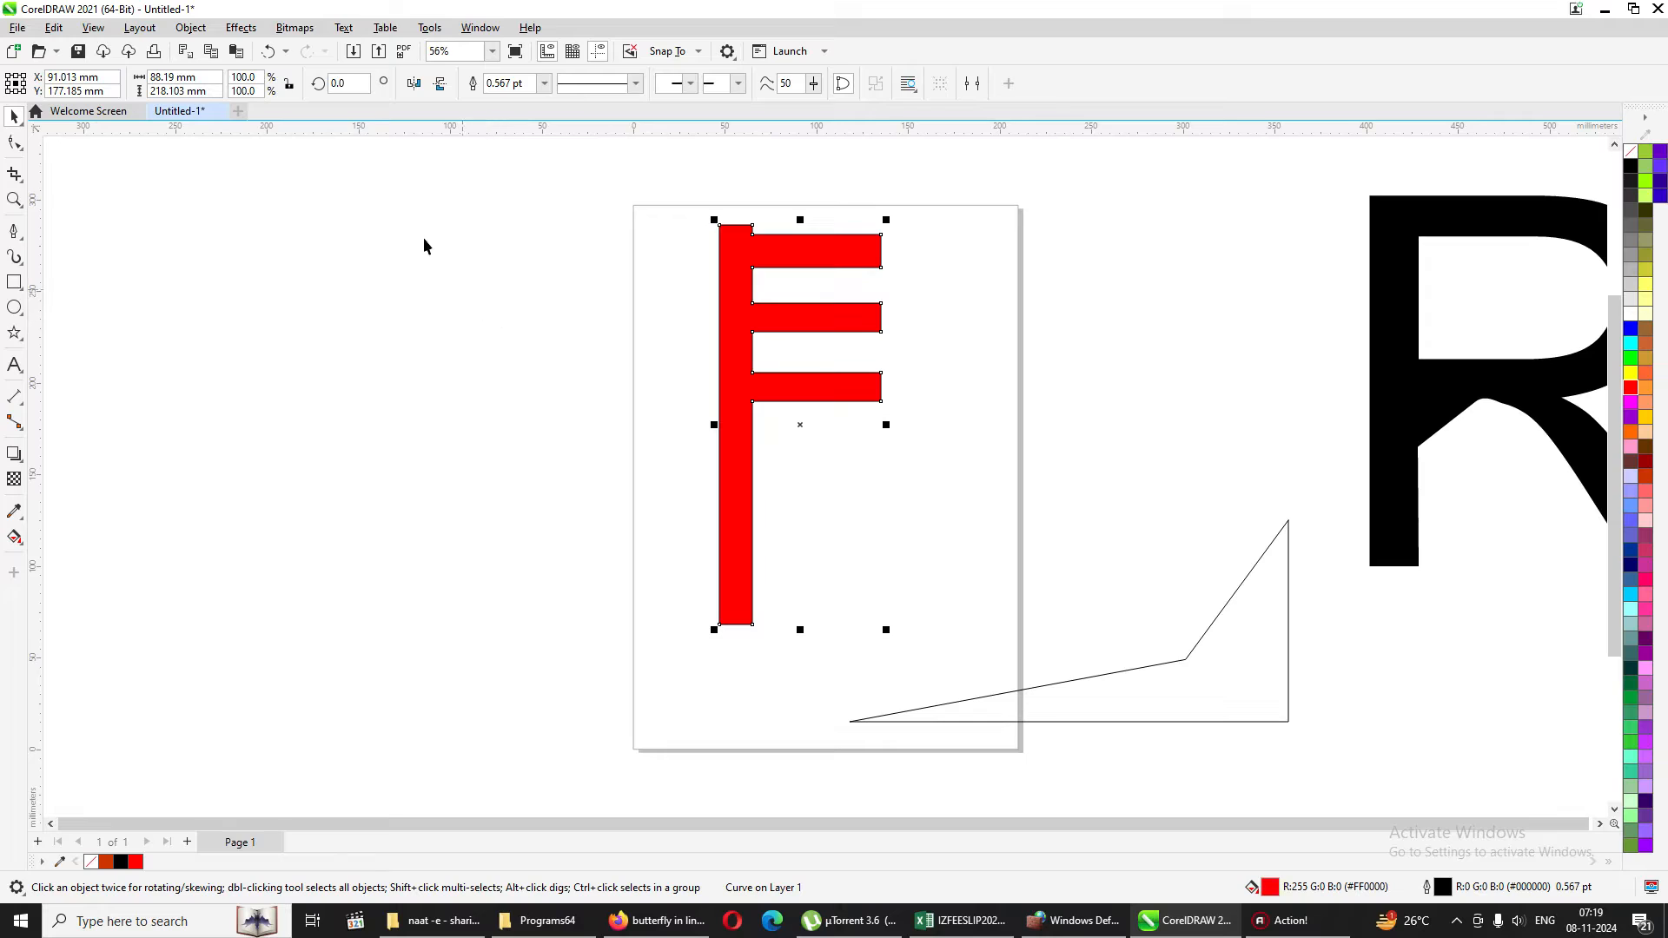
{"action": "left_click", "coordinate": [12, 113]}
{"action": "left_click", "coordinate": [441, 201]}
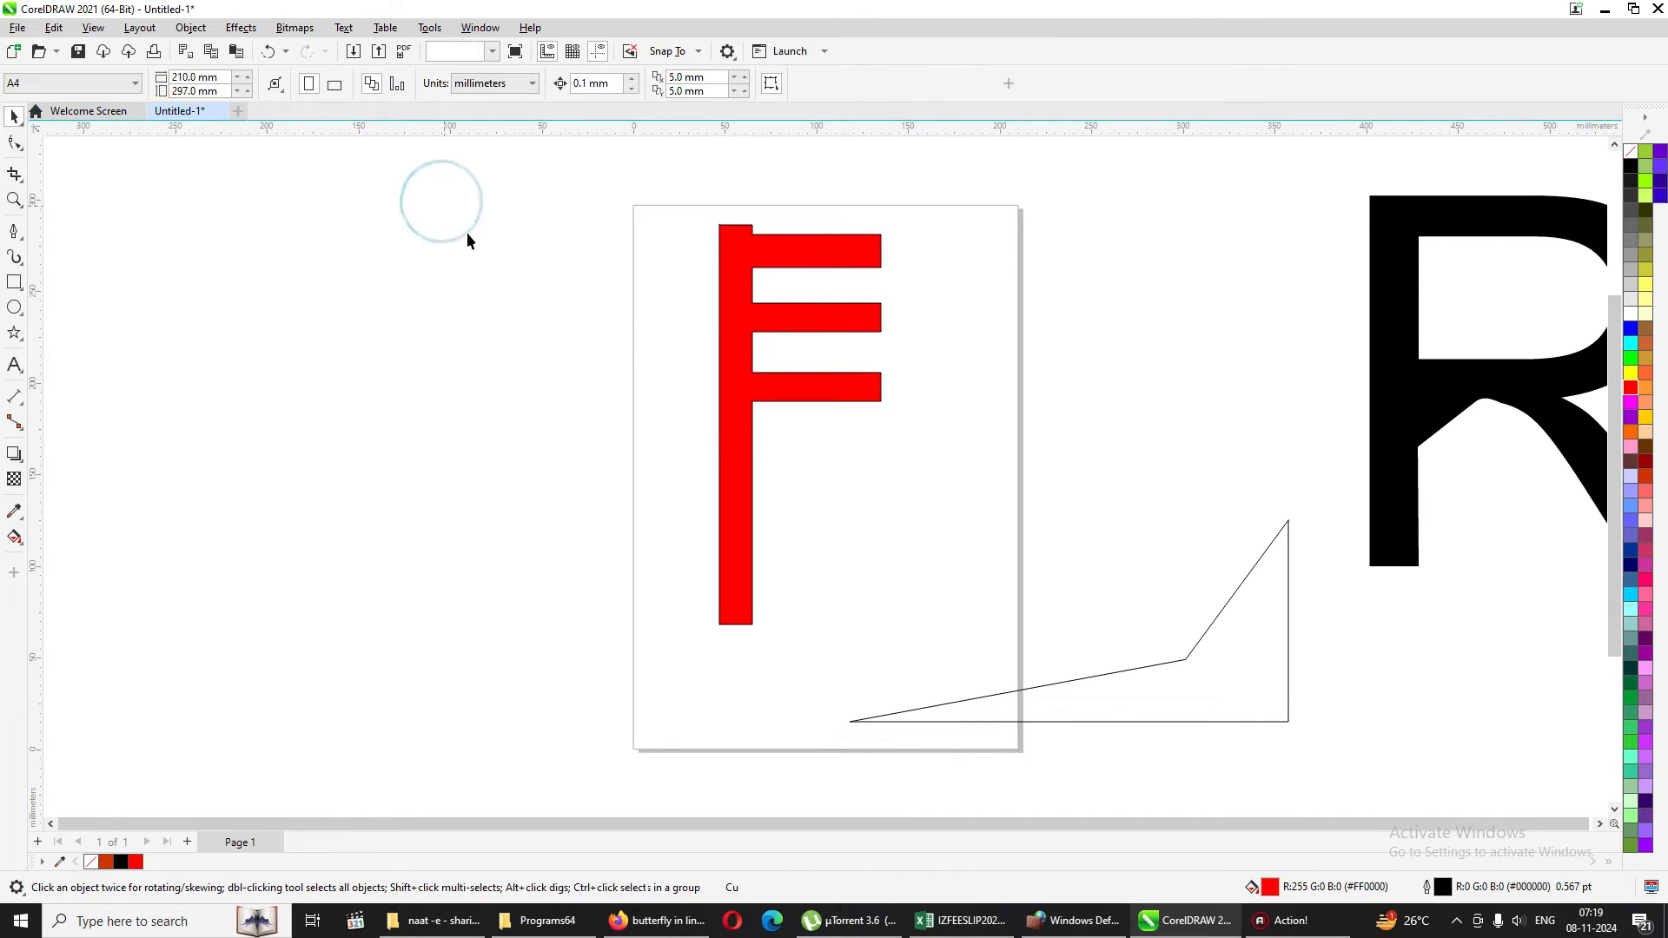
{"action": "left_click", "coordinate": [759, 252]}
{"action": "left_click", "coordinate": [14, 144]}
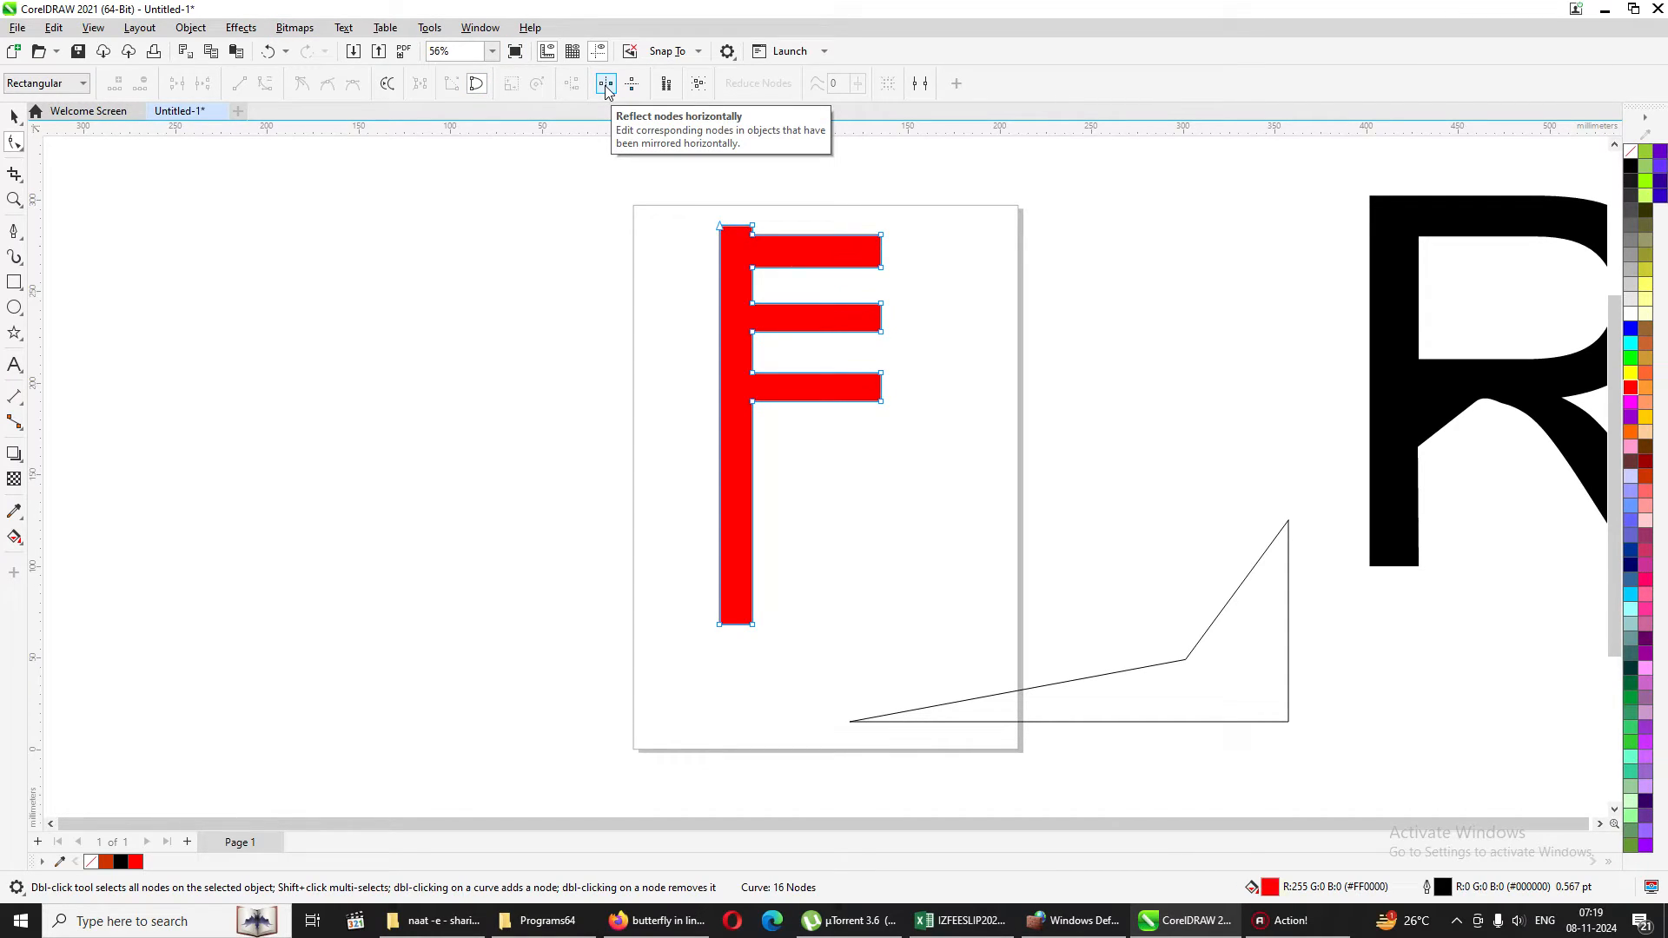
{"action": "left_click", "coordinate": [14, 115]}
{"action": "left_click", "coordinate": [473, 233]}
{"action": "left_click_drag", "start_coordinate": [763, 248], "coordinate": [892, 239]}
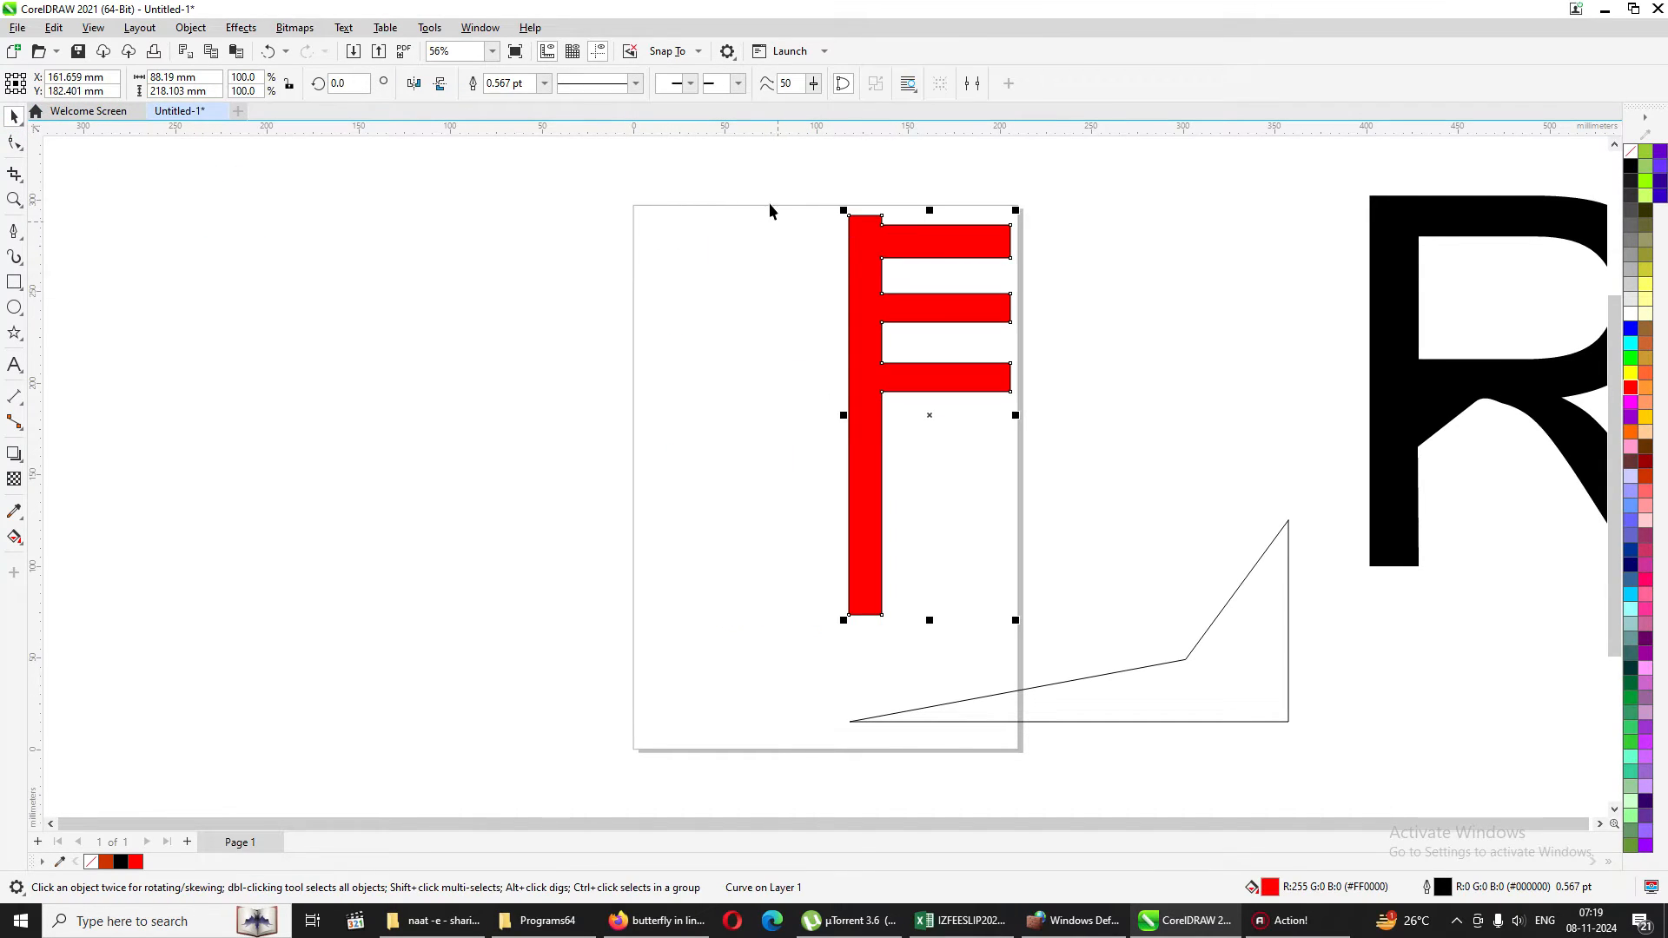
Switch to Firefox and copy the enlarged iStock butterfly line drawing from the Google image results.
{"action": "left_click", "coordinate": [734, 922]}
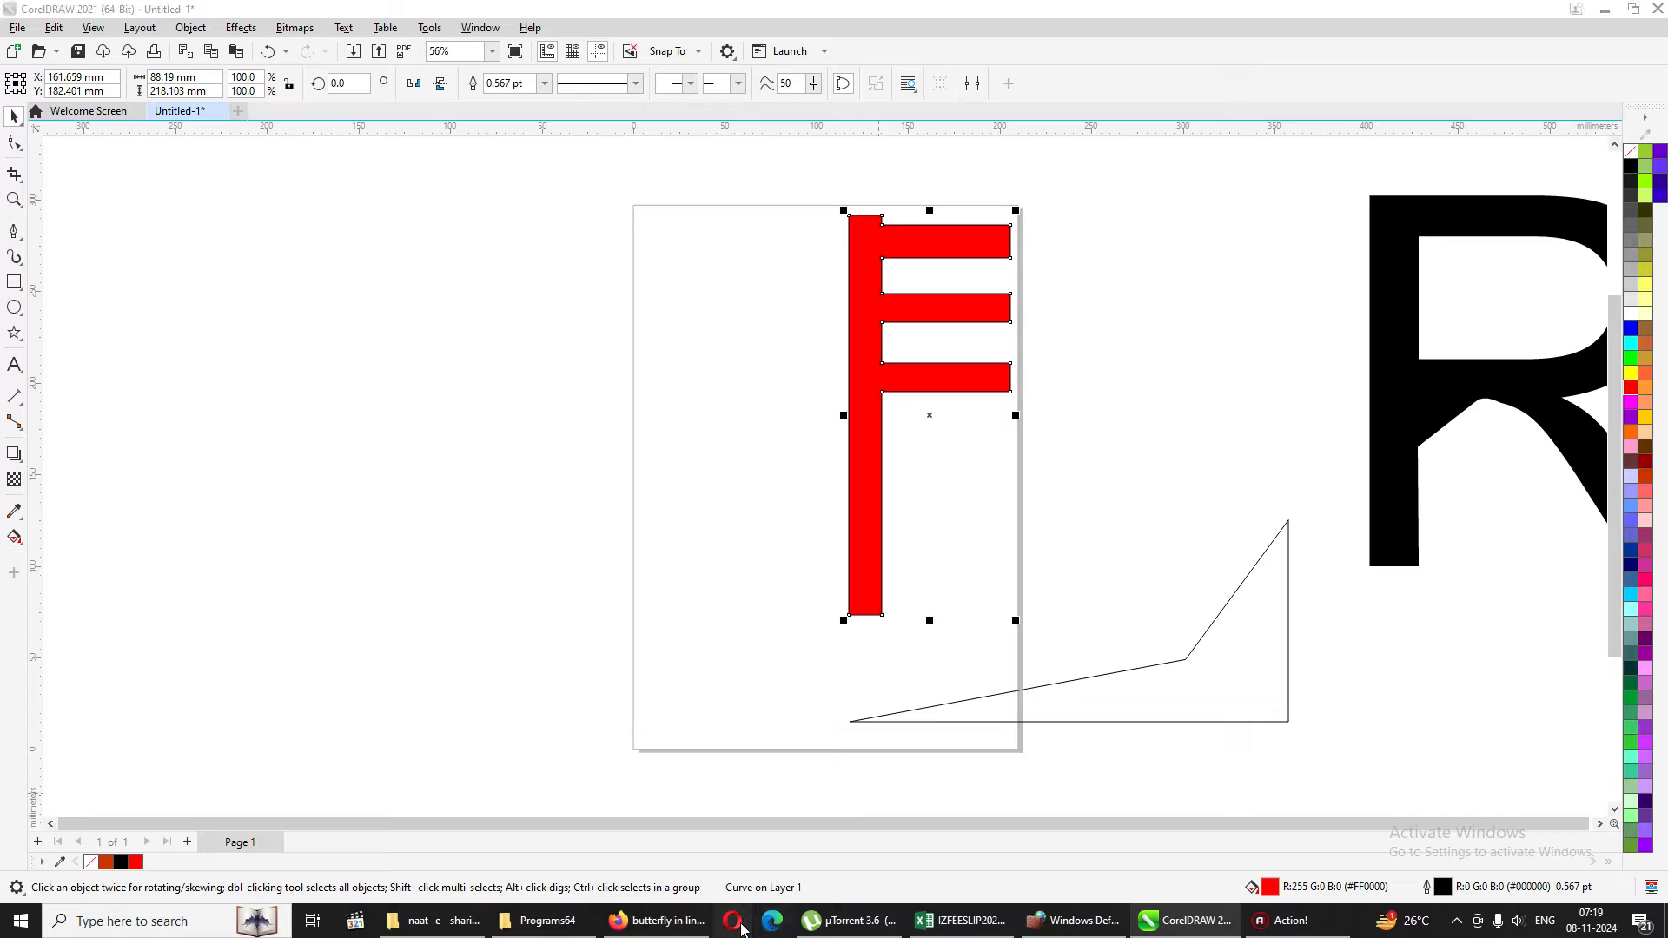
{"action": "left_click", "coordinate": [690, 922]}
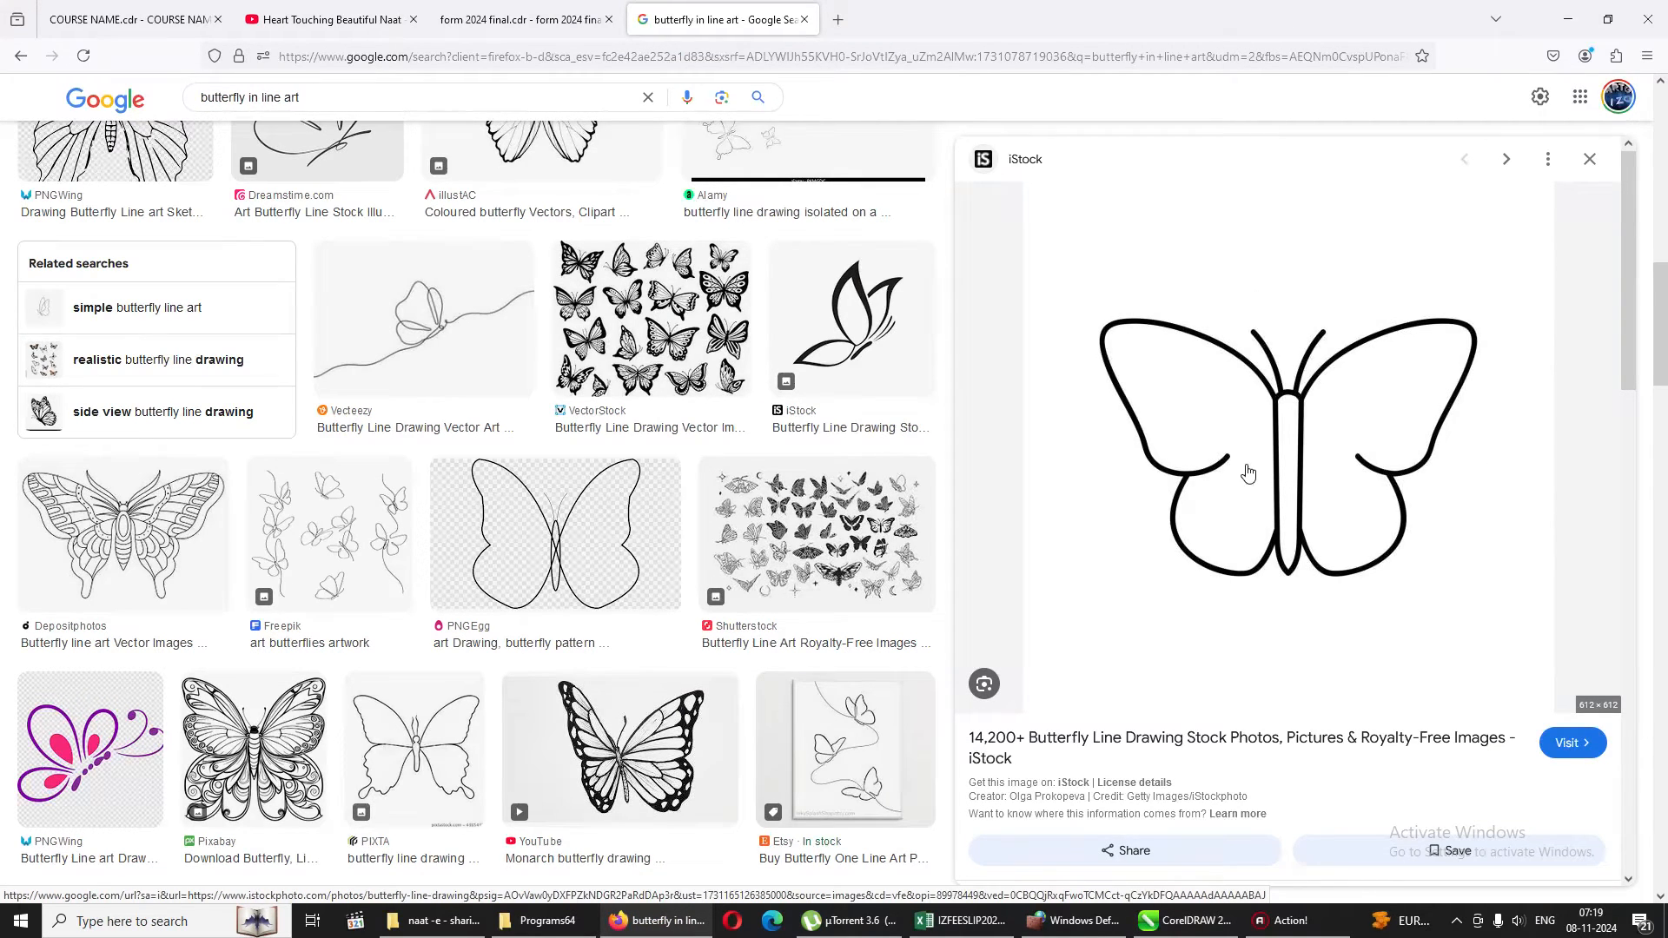
{"action": "right_click", "coordinate": [1248, 420]}
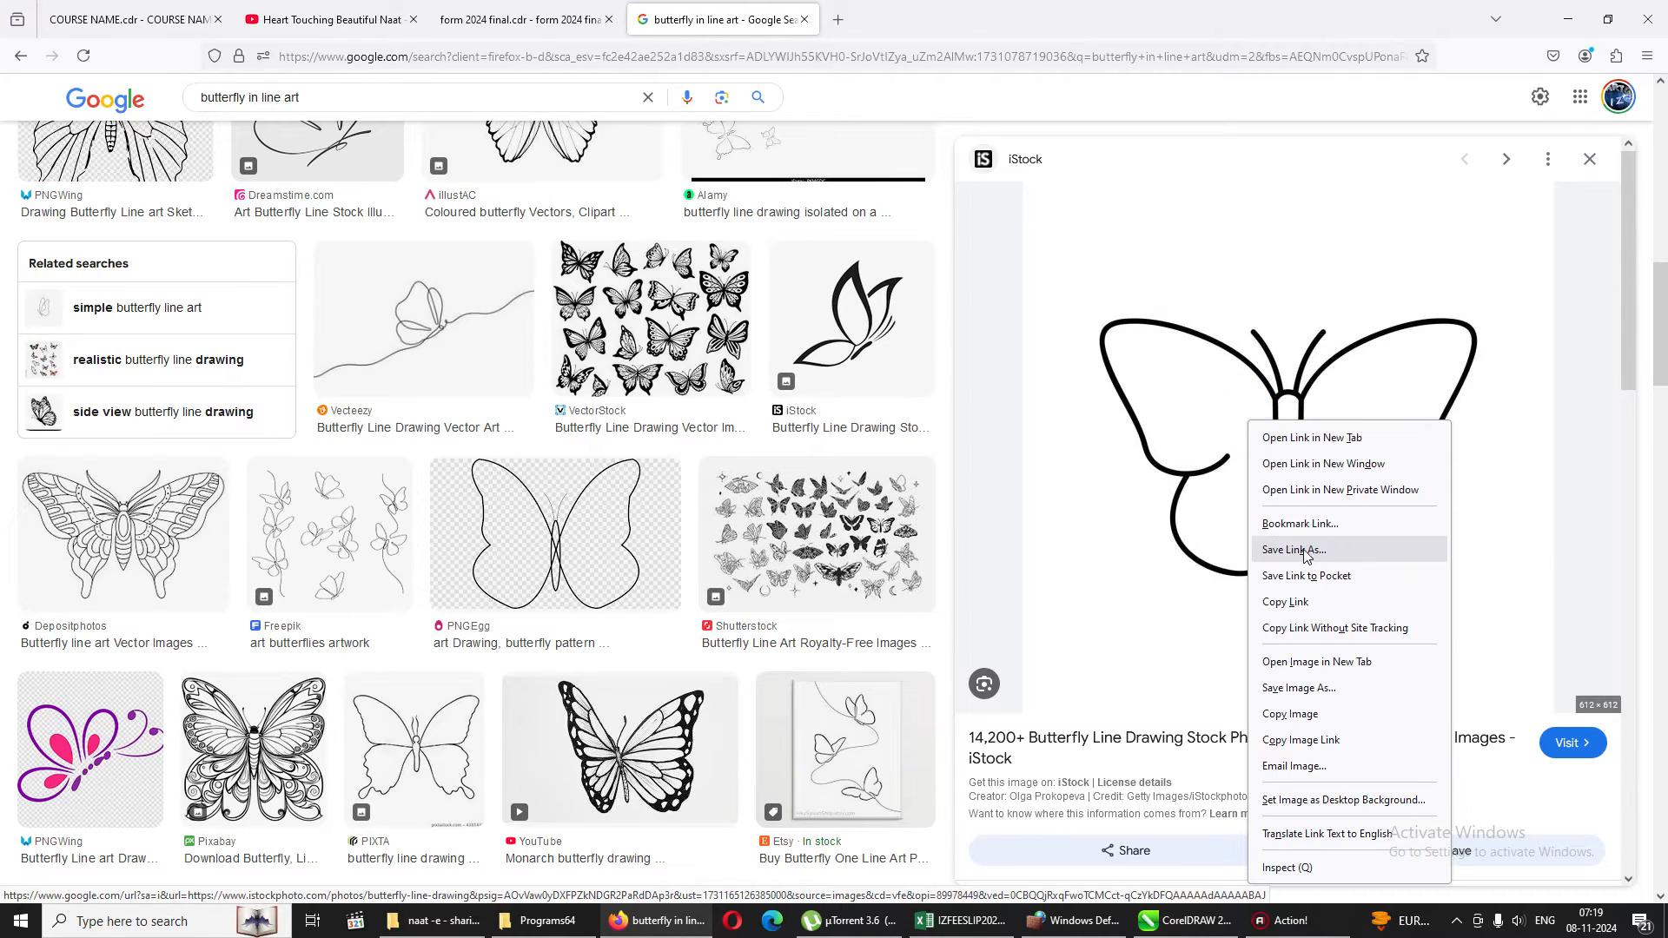
{"action": "left_click", "coordinate": [1305, 714]}
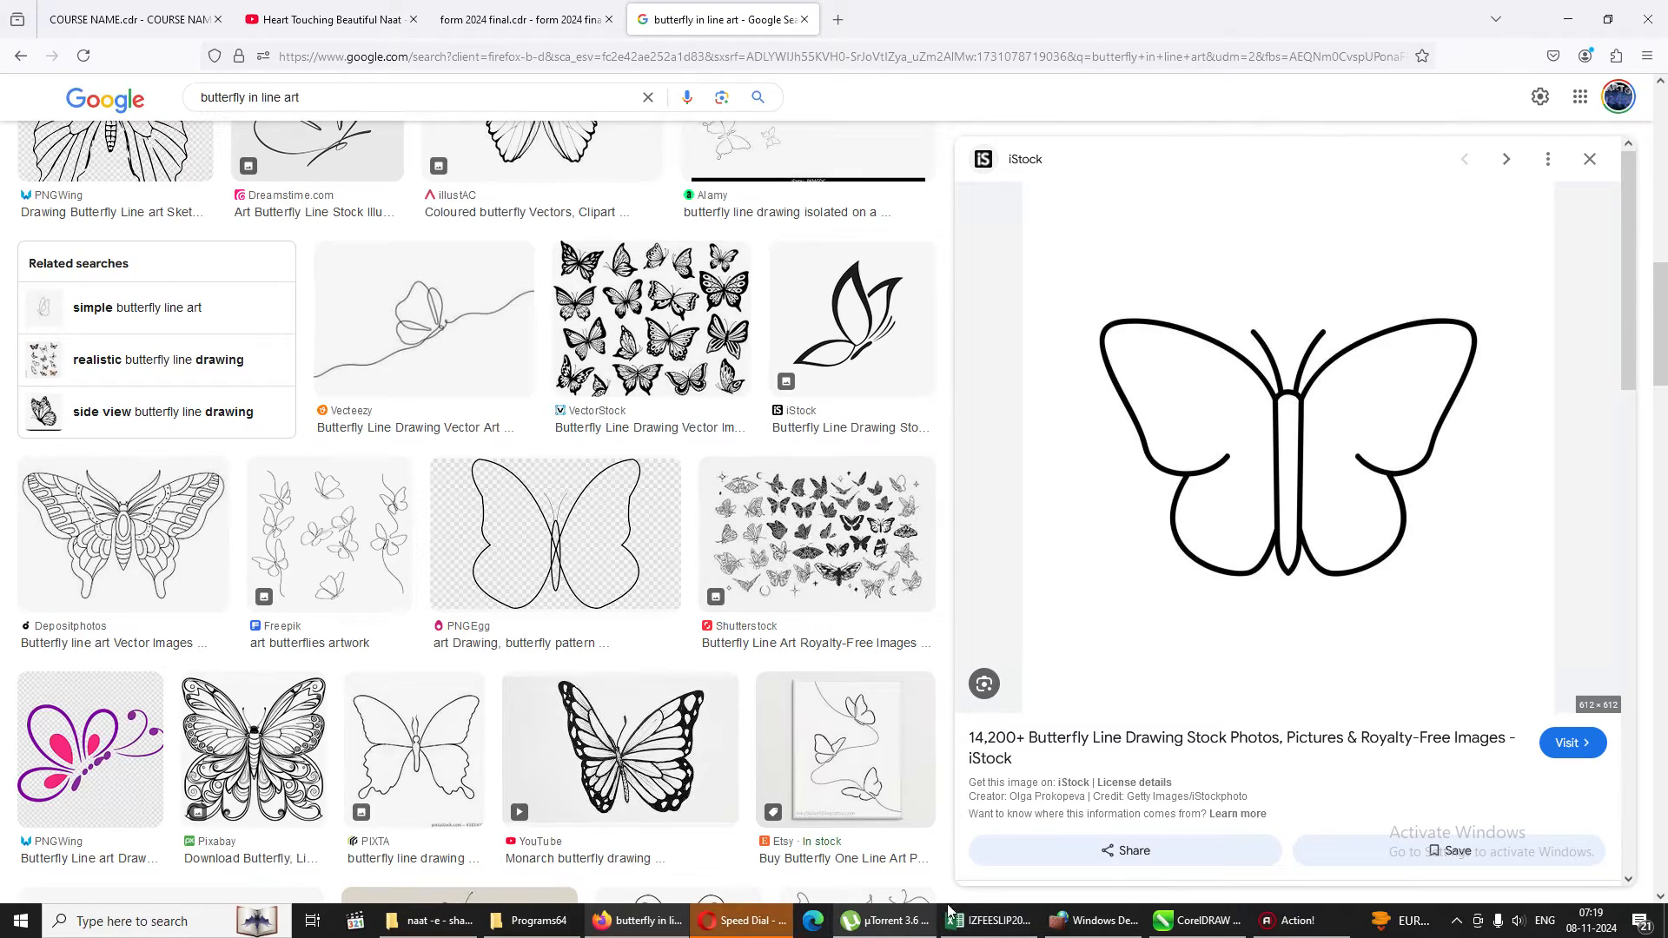
Return to CorelDRAW, paste the butterfly image to the left of the F and enlarge it to about 195 mm square.
{"action": "left_click", "coordinate": [1197, 920]}
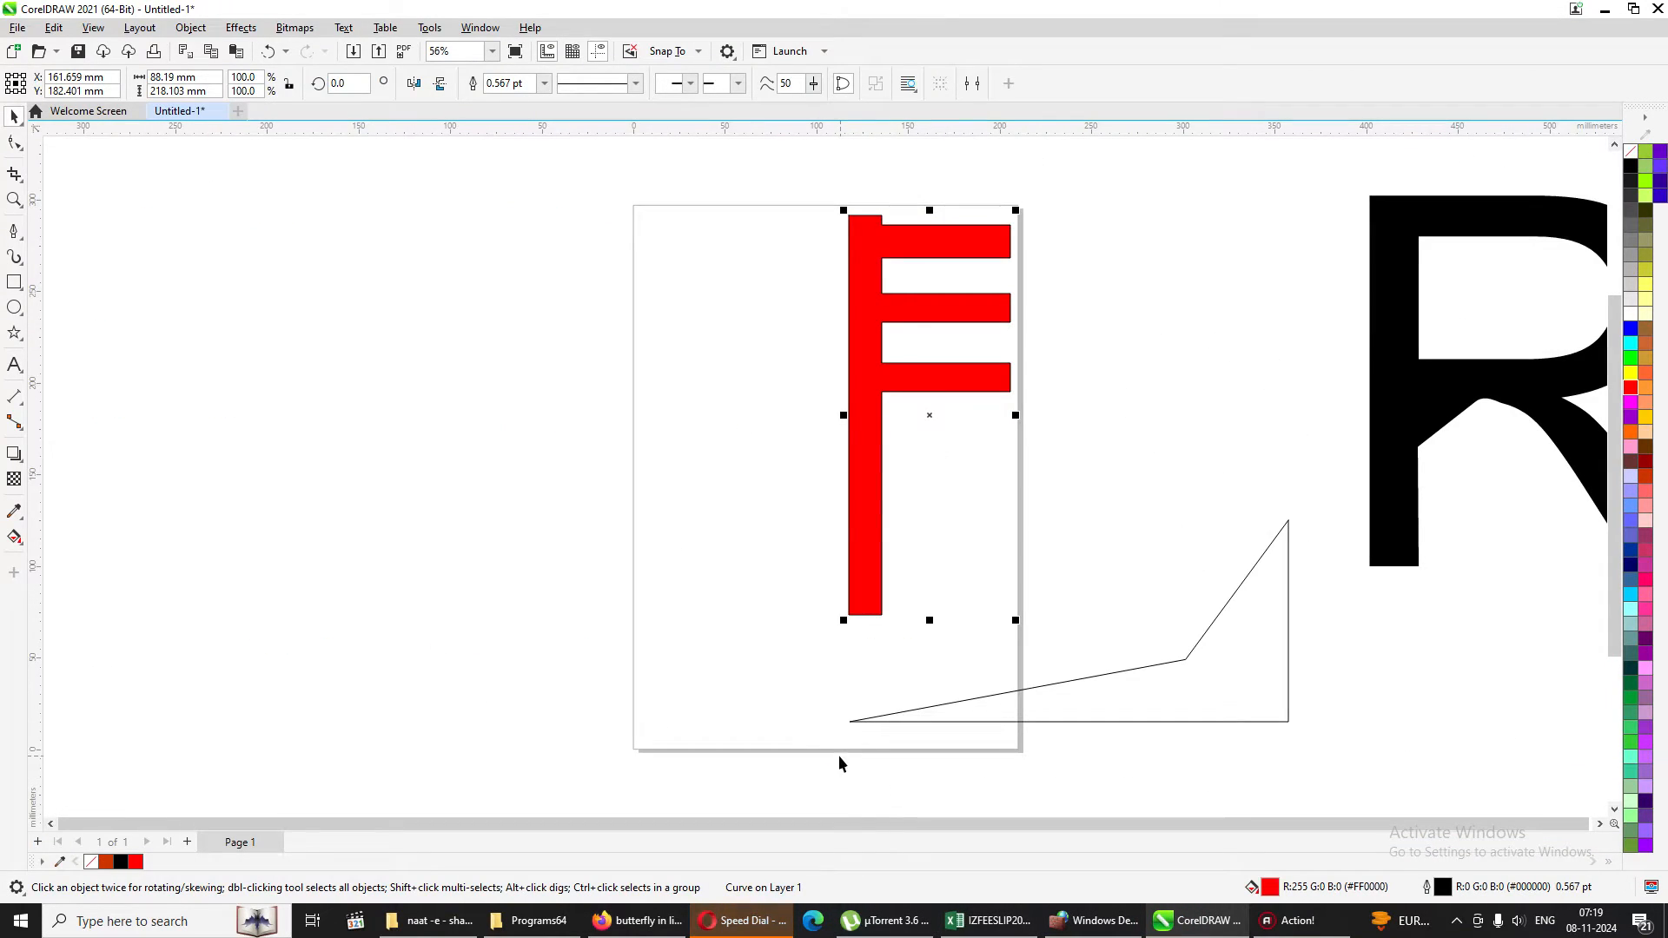
{"action": "key", "text": "ctrl+v"}
{"action": "left_click_drag", "start_coordinate": [828, 493], "coordinate": [372, 497]}
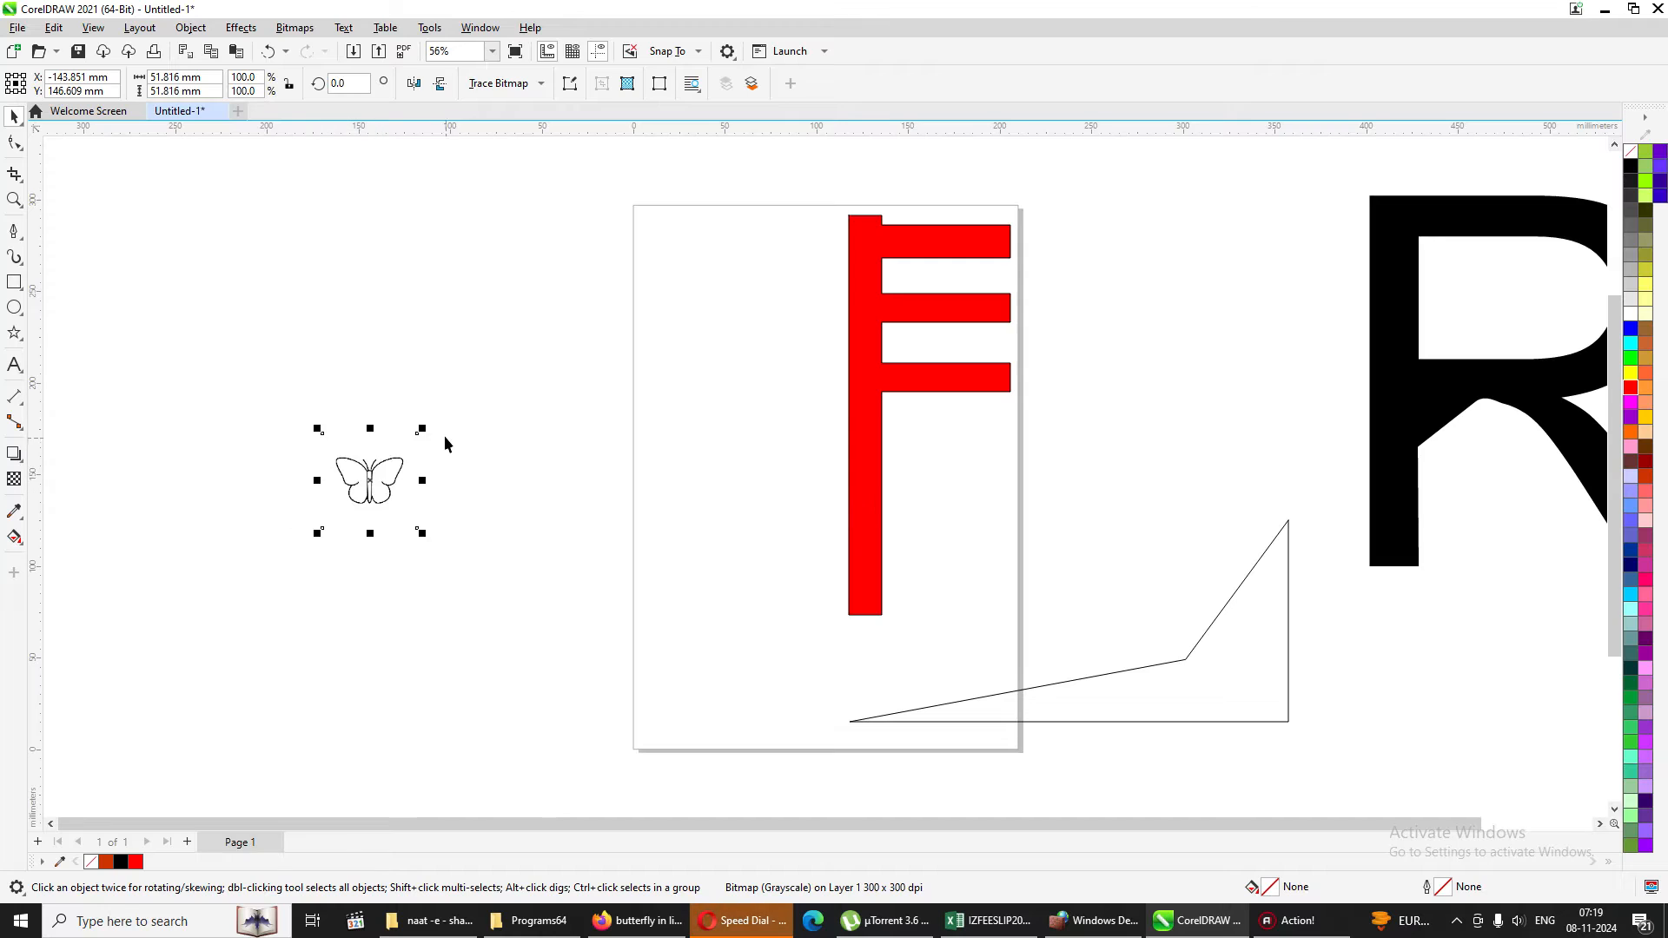
{"action": "left_click_drag", "start_coordinate": [422, 430], "coordinate": [633, 295]}
{"action": "left_click", "coordinate": [393, 483]}
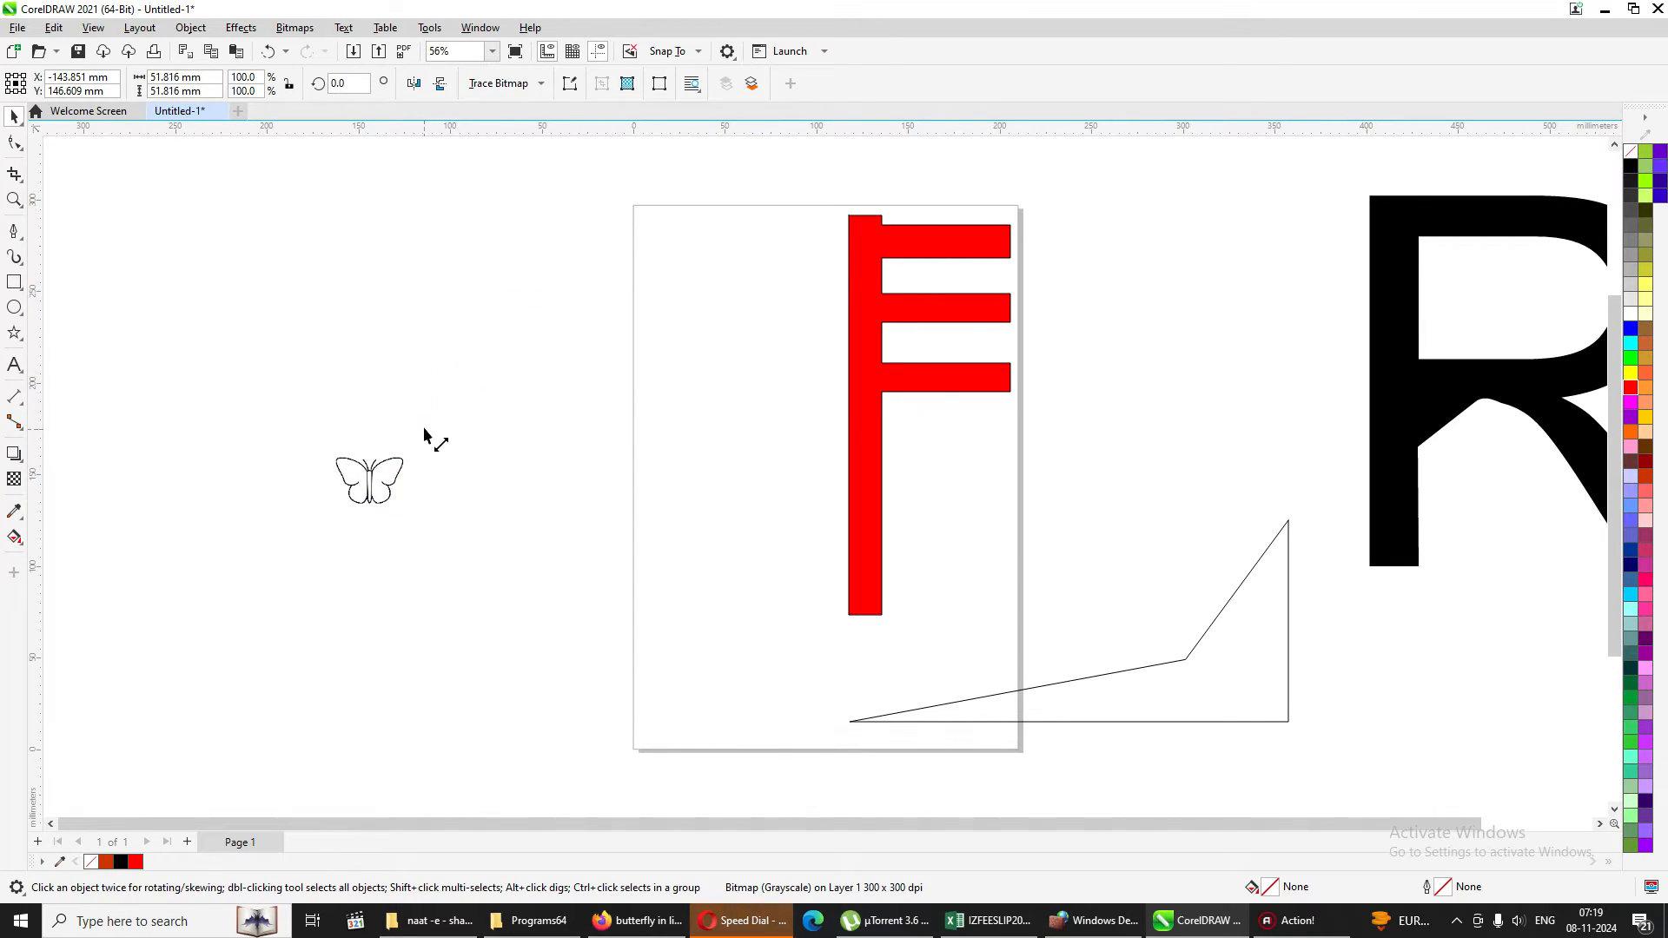
{"action": "left_click_drag", "start_coordinate": [428, 436], "coordinate": [530, 362]}
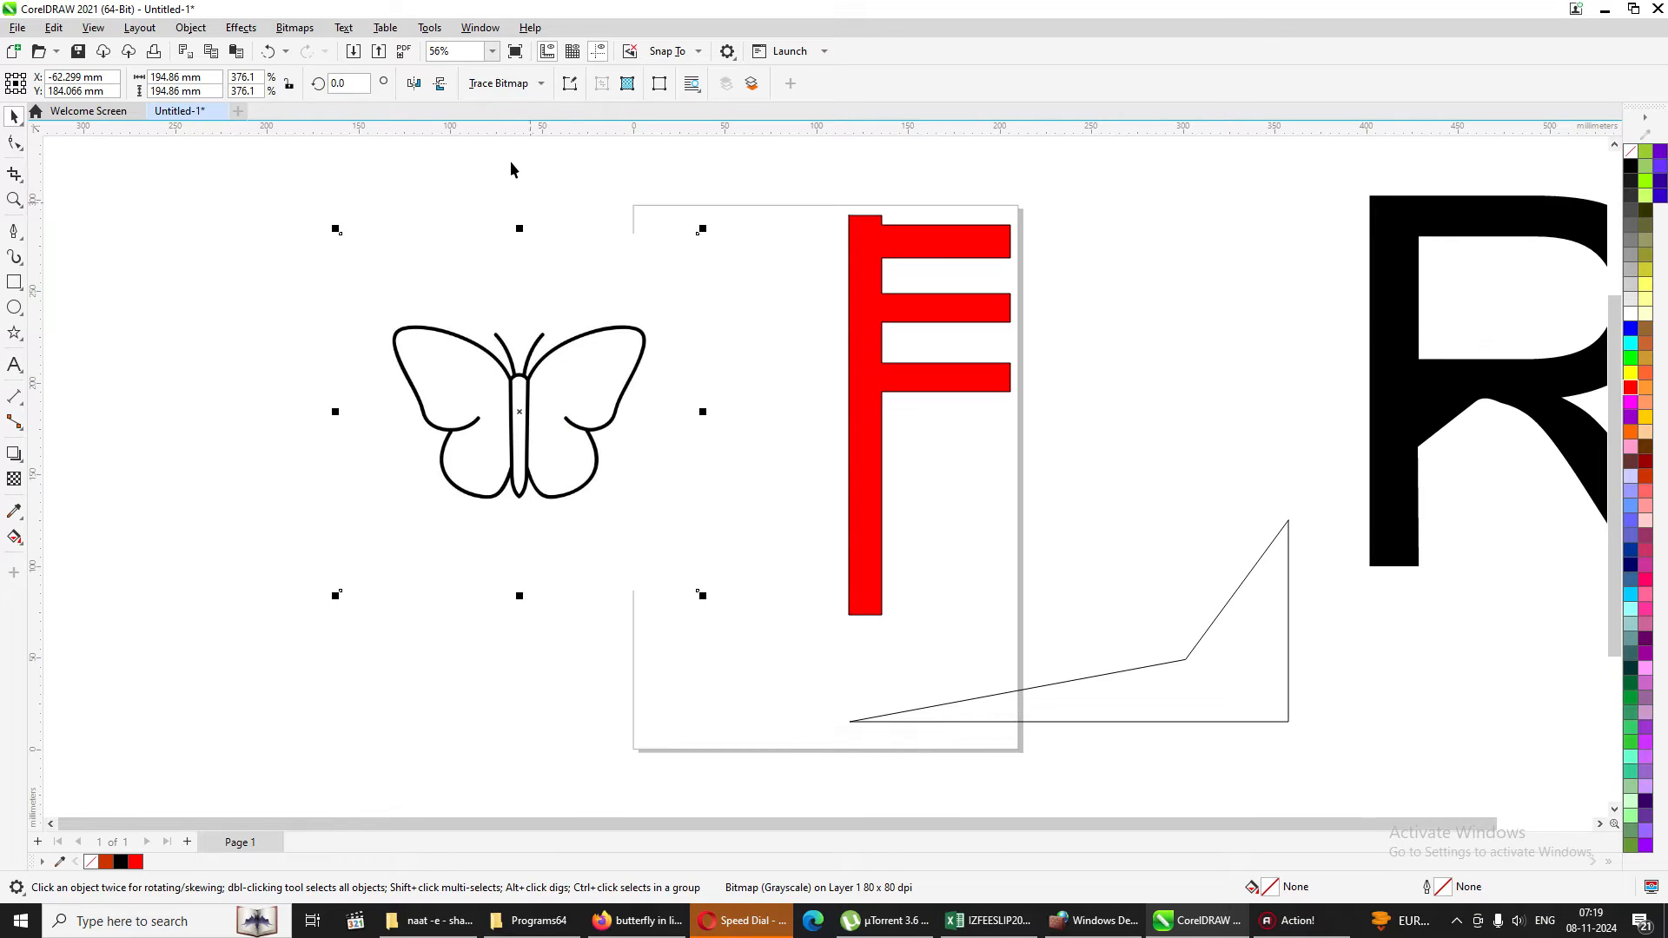
Convert the butterfly bitmap to vectors with Quick Trace and ungroup the traced result.
{"action": "left_click", "coordinate": [503, 85]}
{"action": "left_click", "coordinate": [513, 107]}
{"action": "left_click", "coordinate": [667, 82]}
{"action": "left_click", "coordinate": [740, 262]}
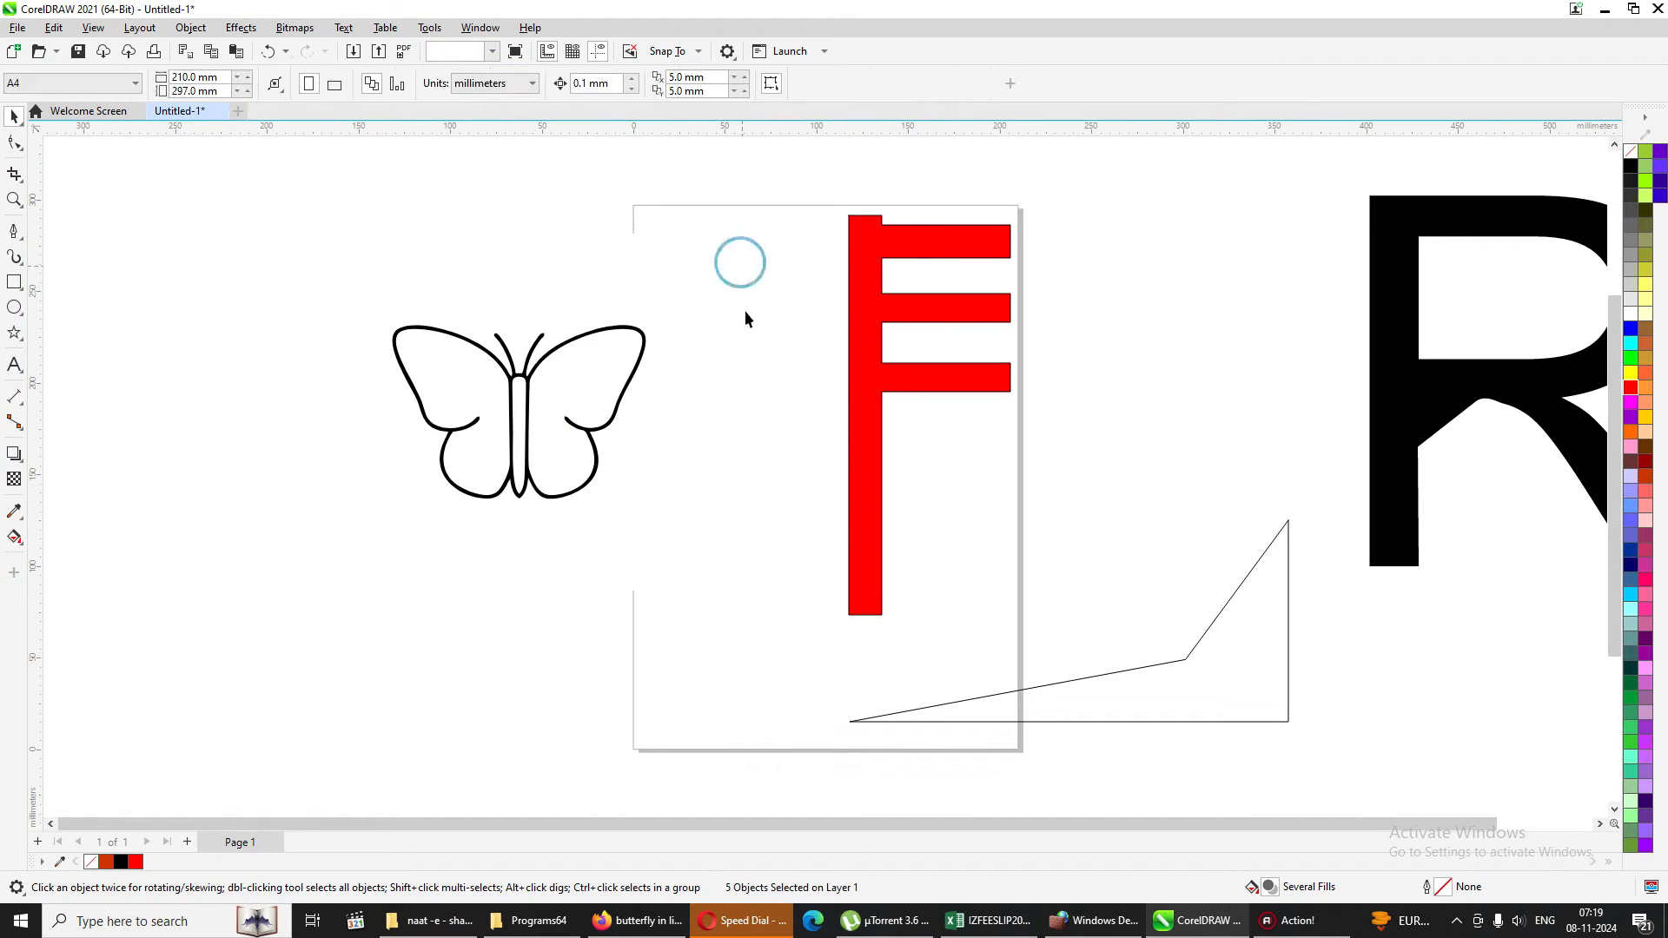
Delete the traced white background and the original bitmap around the butterfly.
{"action": "left_click", "coordinate": [554, 288]}
{"action": "left_click", "coordinate": [554, 287]}
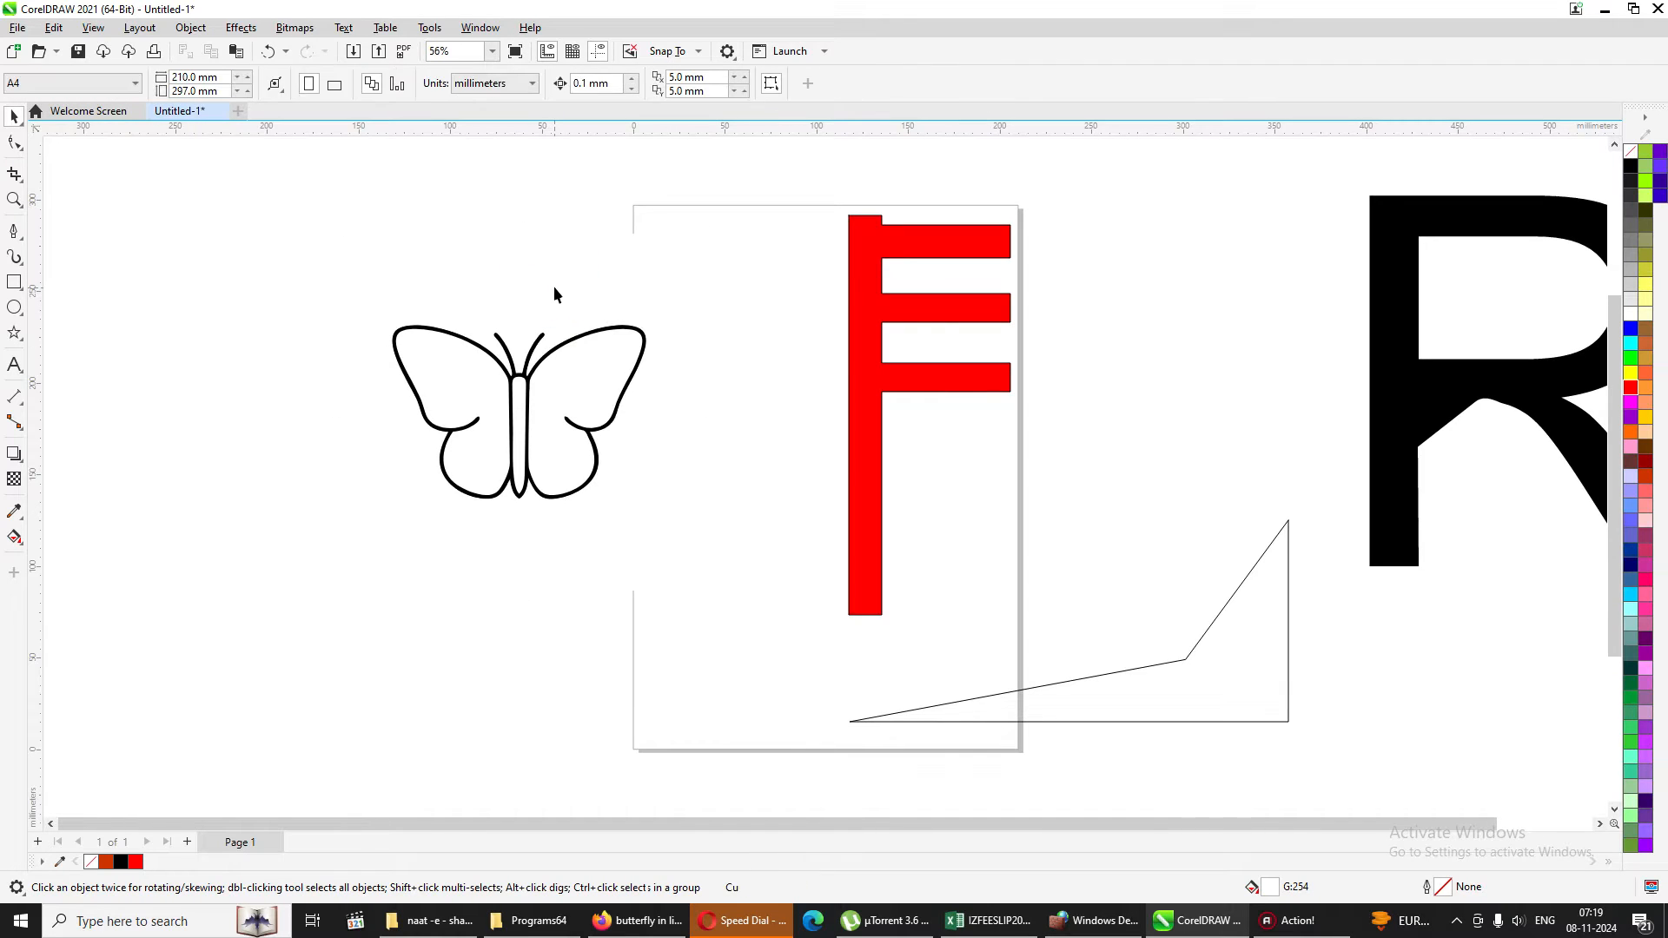
Create a boundary outline around all the traced butterfly pieces and move it up and left, clear of them.
{"action": "left_click_drag", "start_coordinate": [324, 232], "coordinate": [778, 551]}
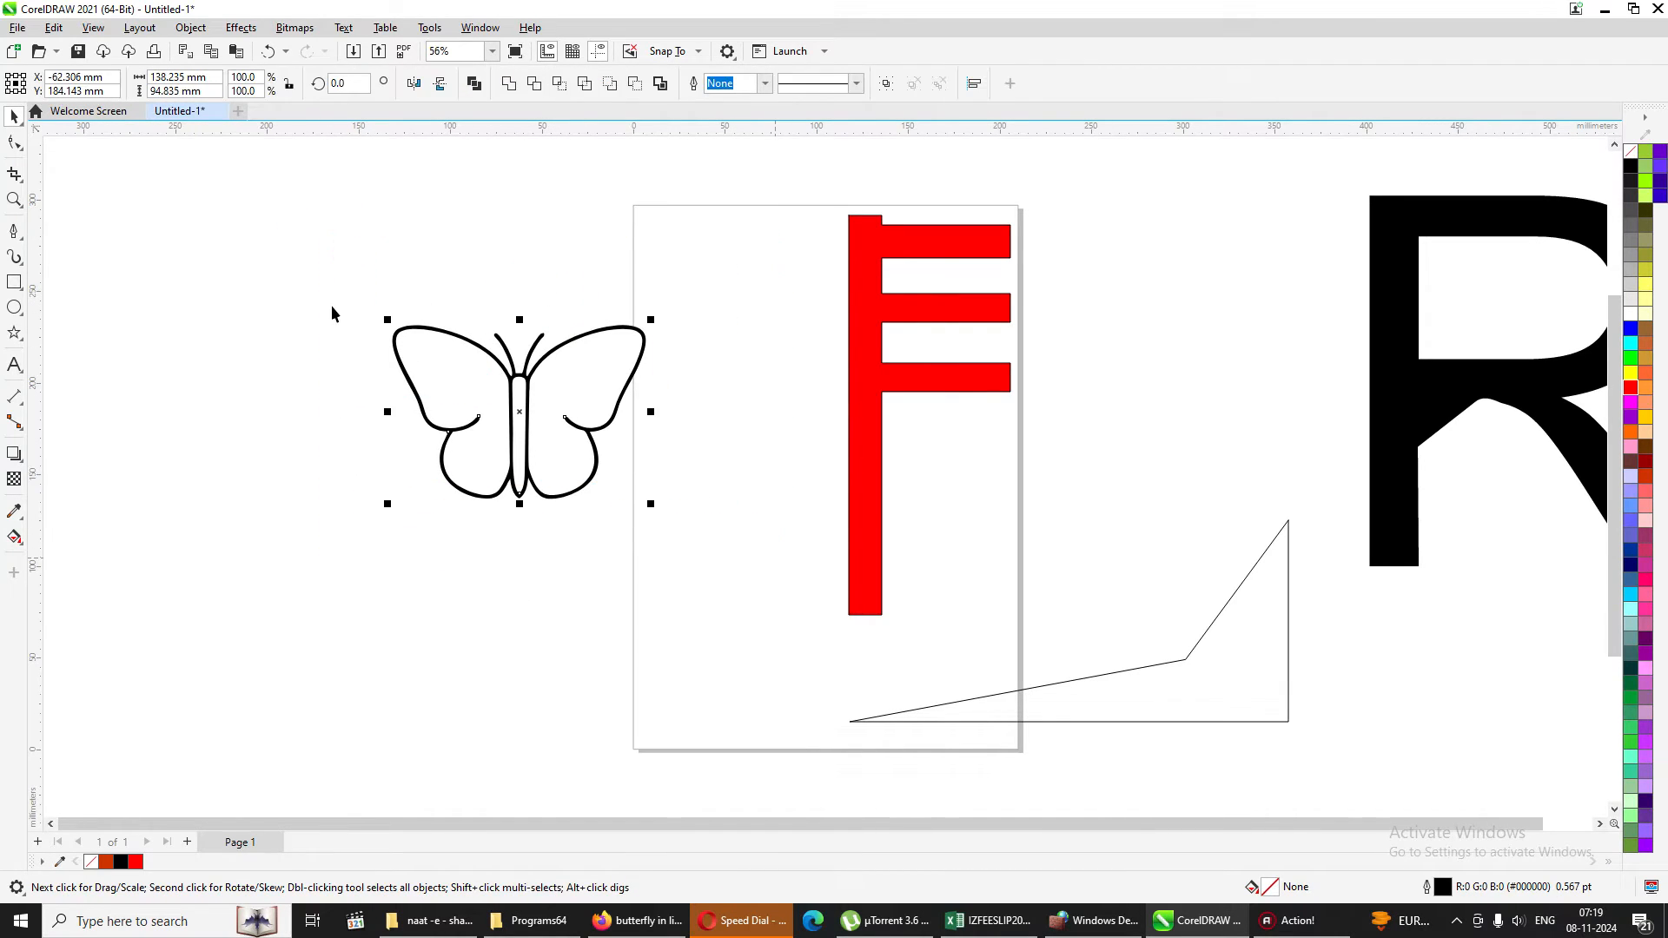
{"action": "left_click", "coordinate": [188, 28]}
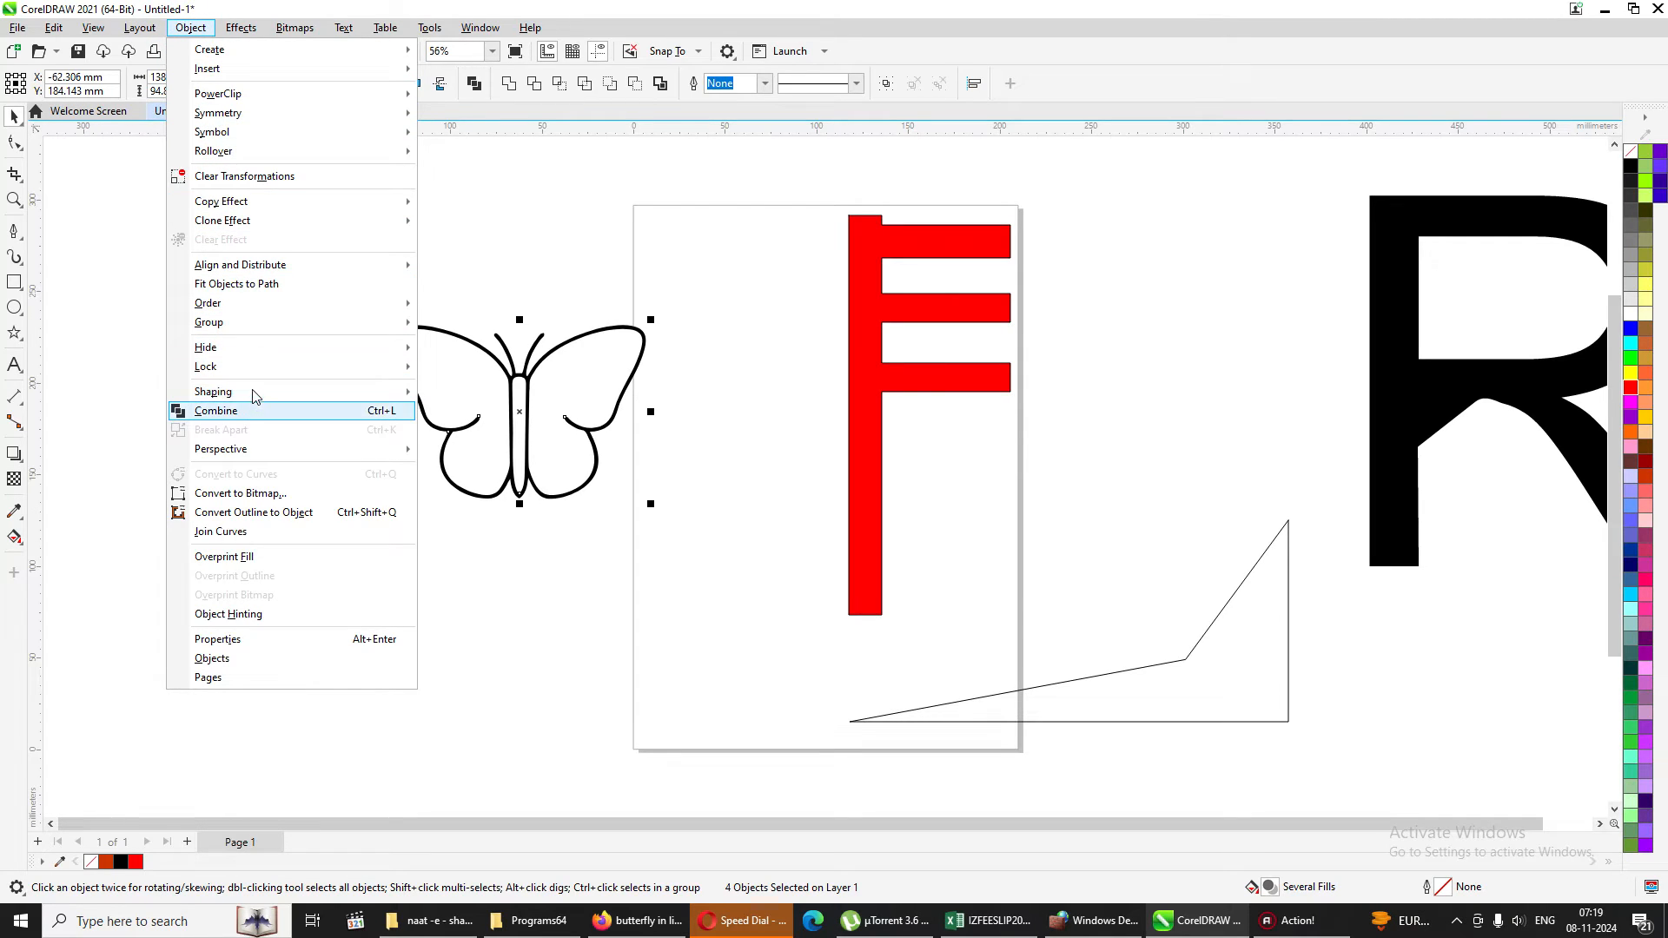
{"action": "mouse_move", "coordinate": [251, 408]}
{"action": "left_click", "coordinate": [538, 518]}
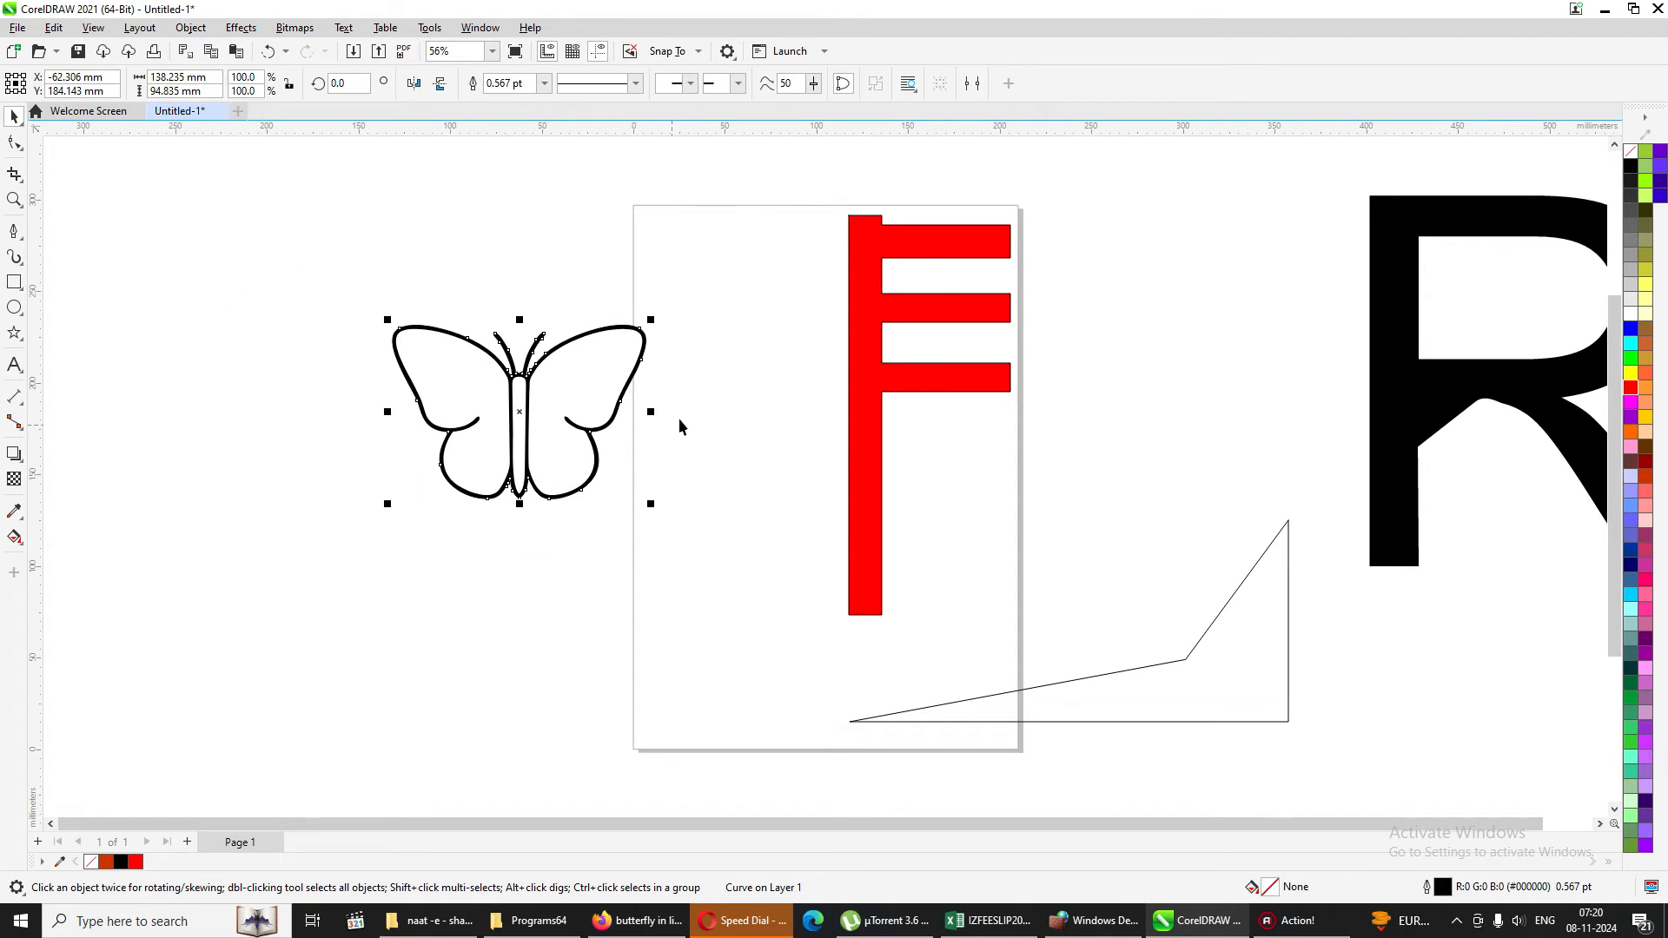
{"action": "left_click", "coordinate": [679, 419]}
{"action": "left_click_drag", "start_coordinate": [592, 373], "coordinate": [285, 305]}
{"action": "left_click", "coordinate": [573, 212]}
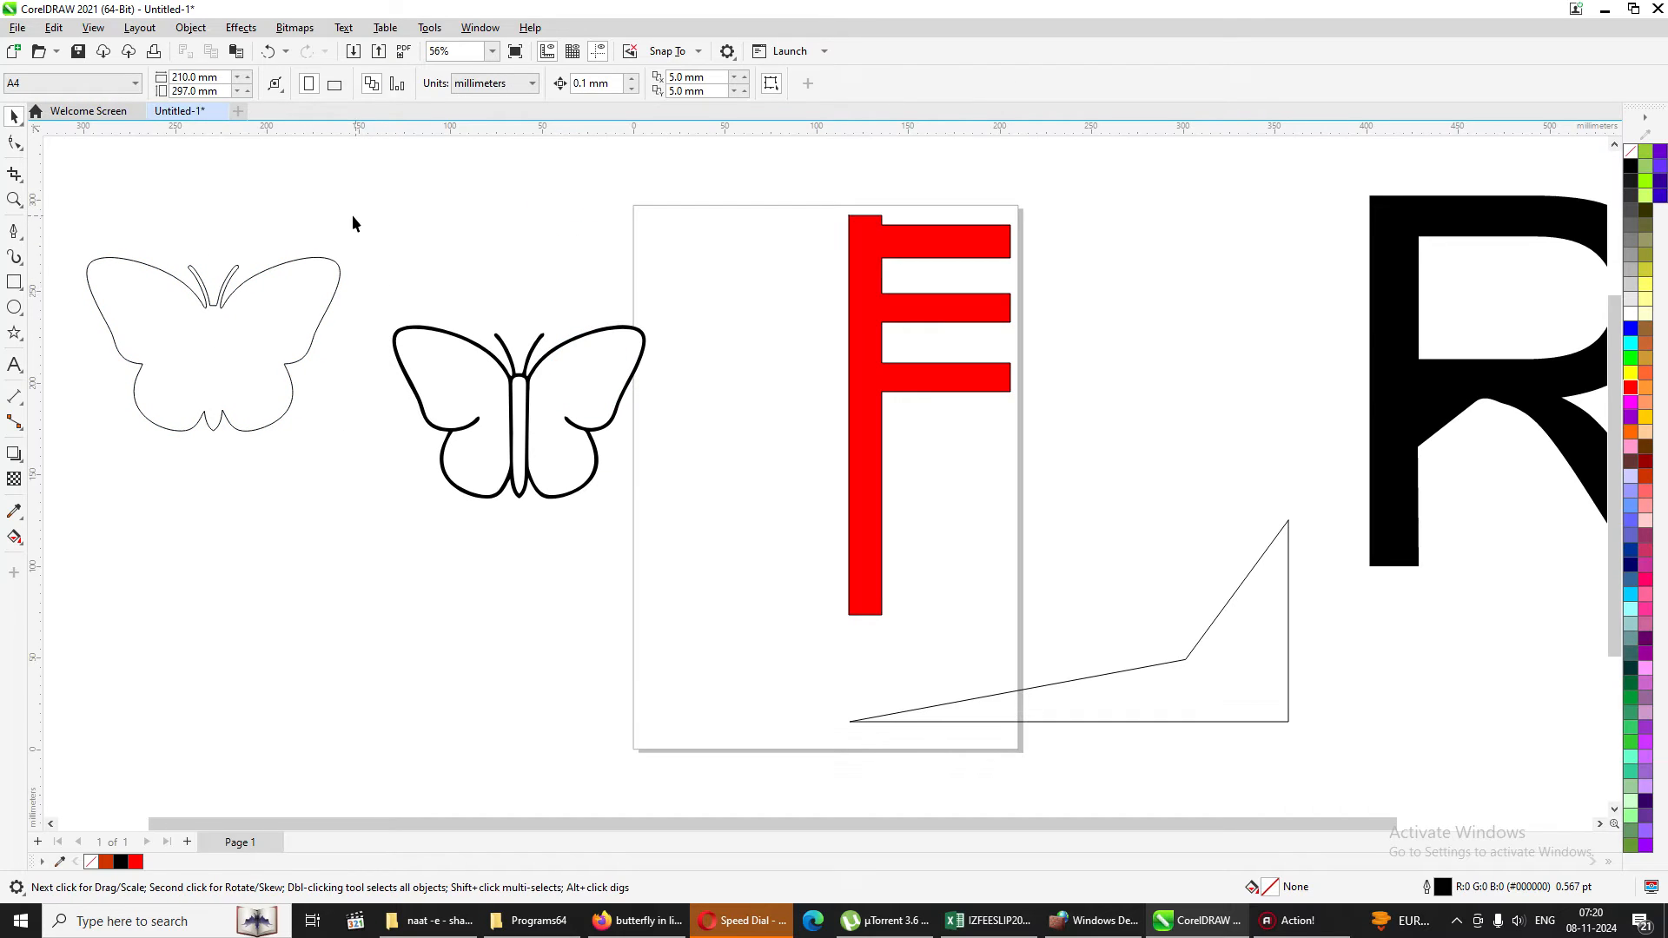
Delete the traced black butterfly and move the boundary outline into its place beside the page.
{"action": "left_click_drag", "start_coordinate": [608, 399], "coordinate": [686, 558]}
{"action": "key", "text": "Delete"}
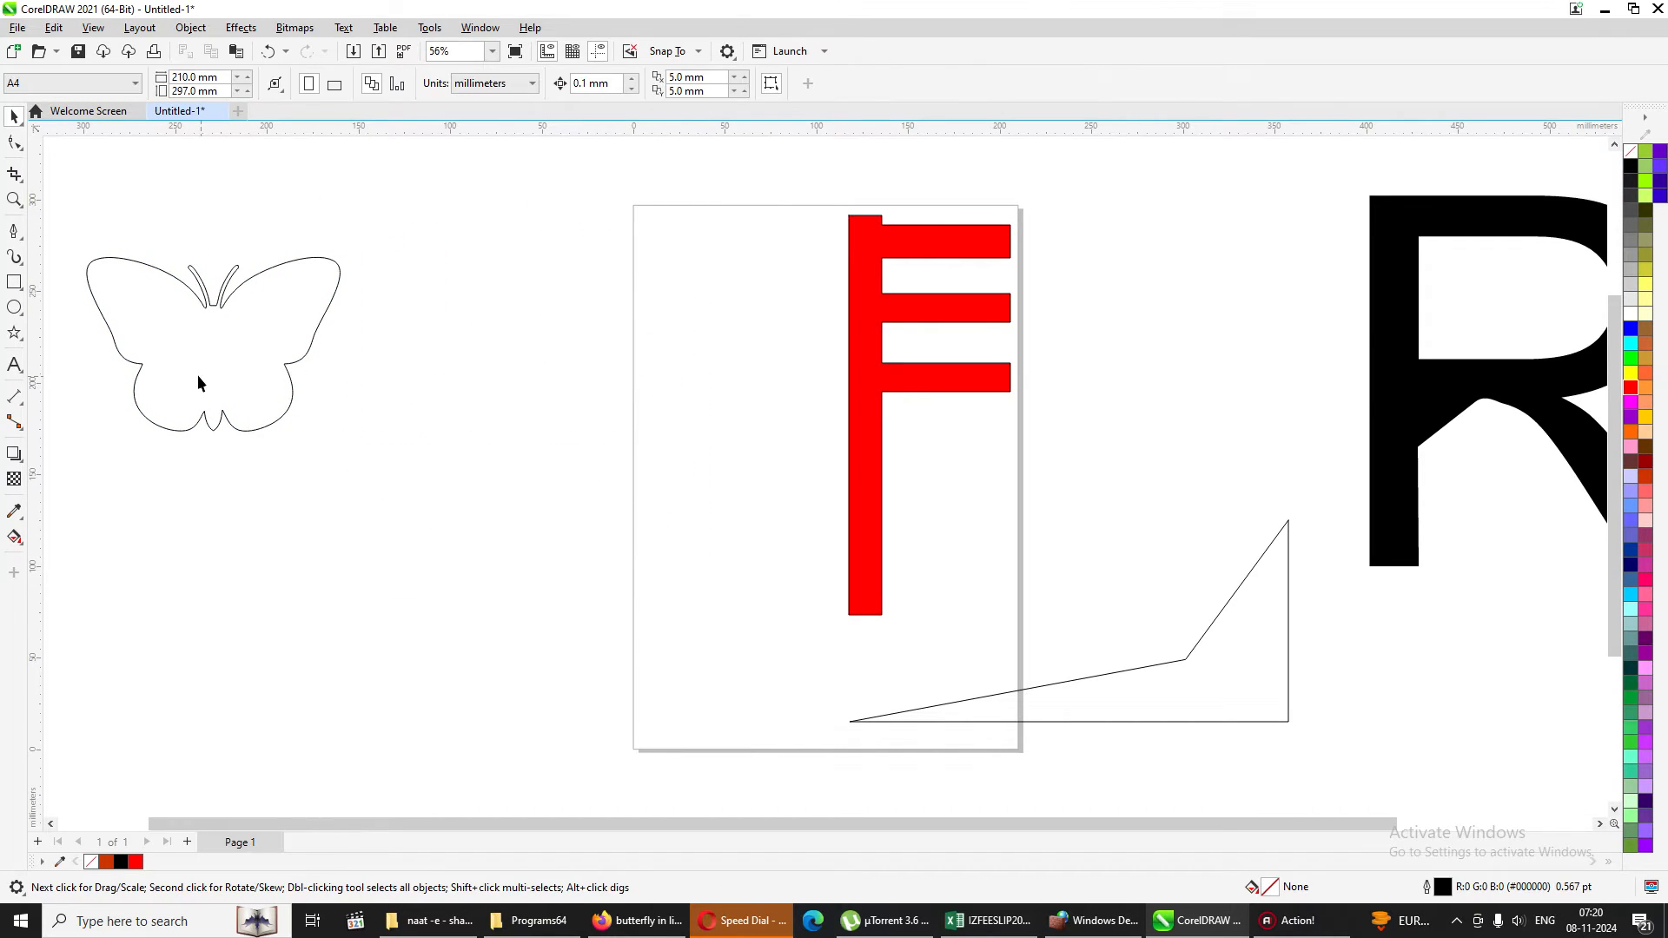
{"action": "left_click_drag", "start_coordinate": [200, 373], "coordinate": [461, 430]}
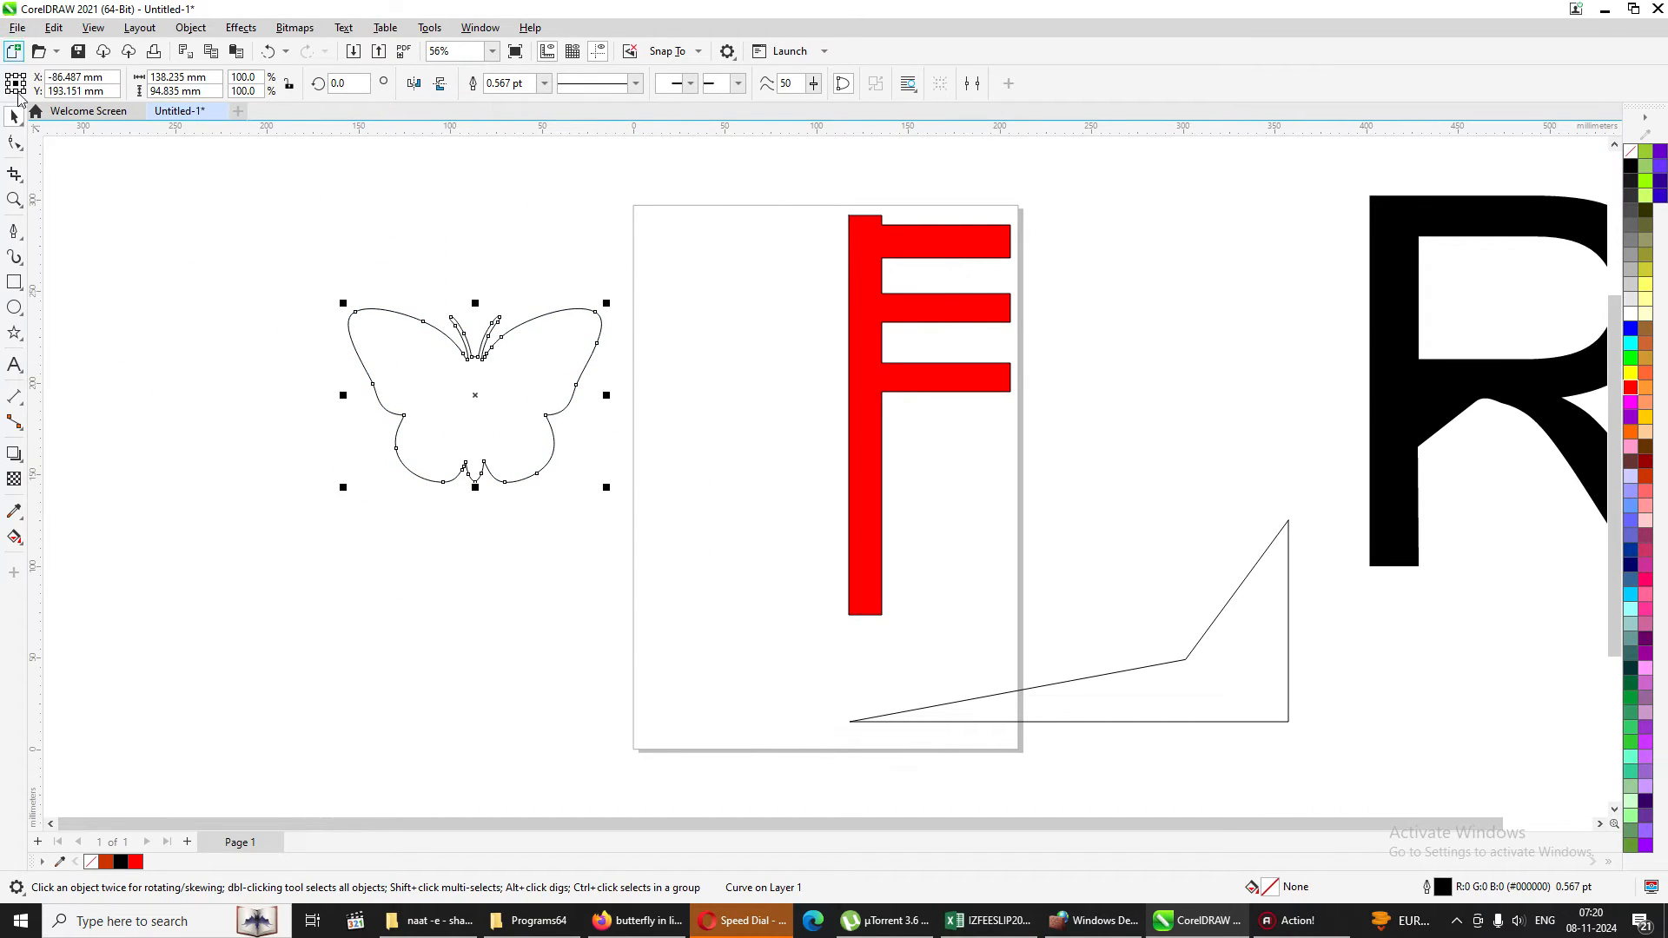
Fill the butterfly outline with dark red (#990000), shift it slightly down and left, and deselect it.
{"action": "left_click", "coordinate": [14, 199]}
{"action": "left_click_drag", "start_coordinate": [301, 258], "coordinate": [644, 477]}
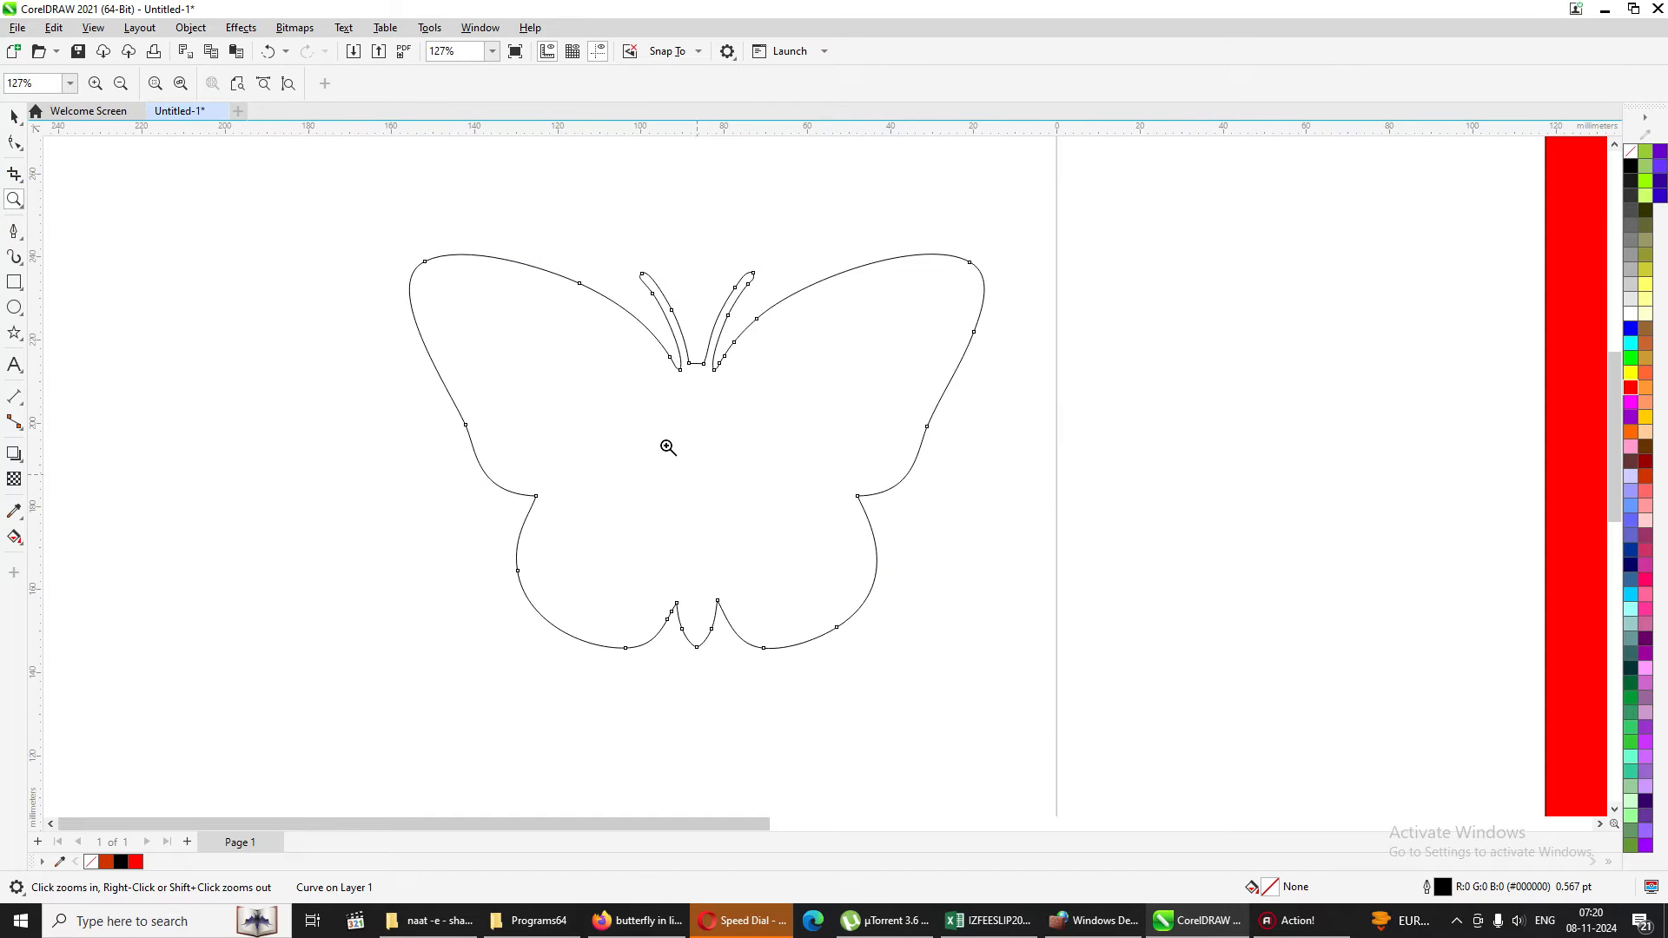
{"action": "left_click", "coordinate": [14, 115]}
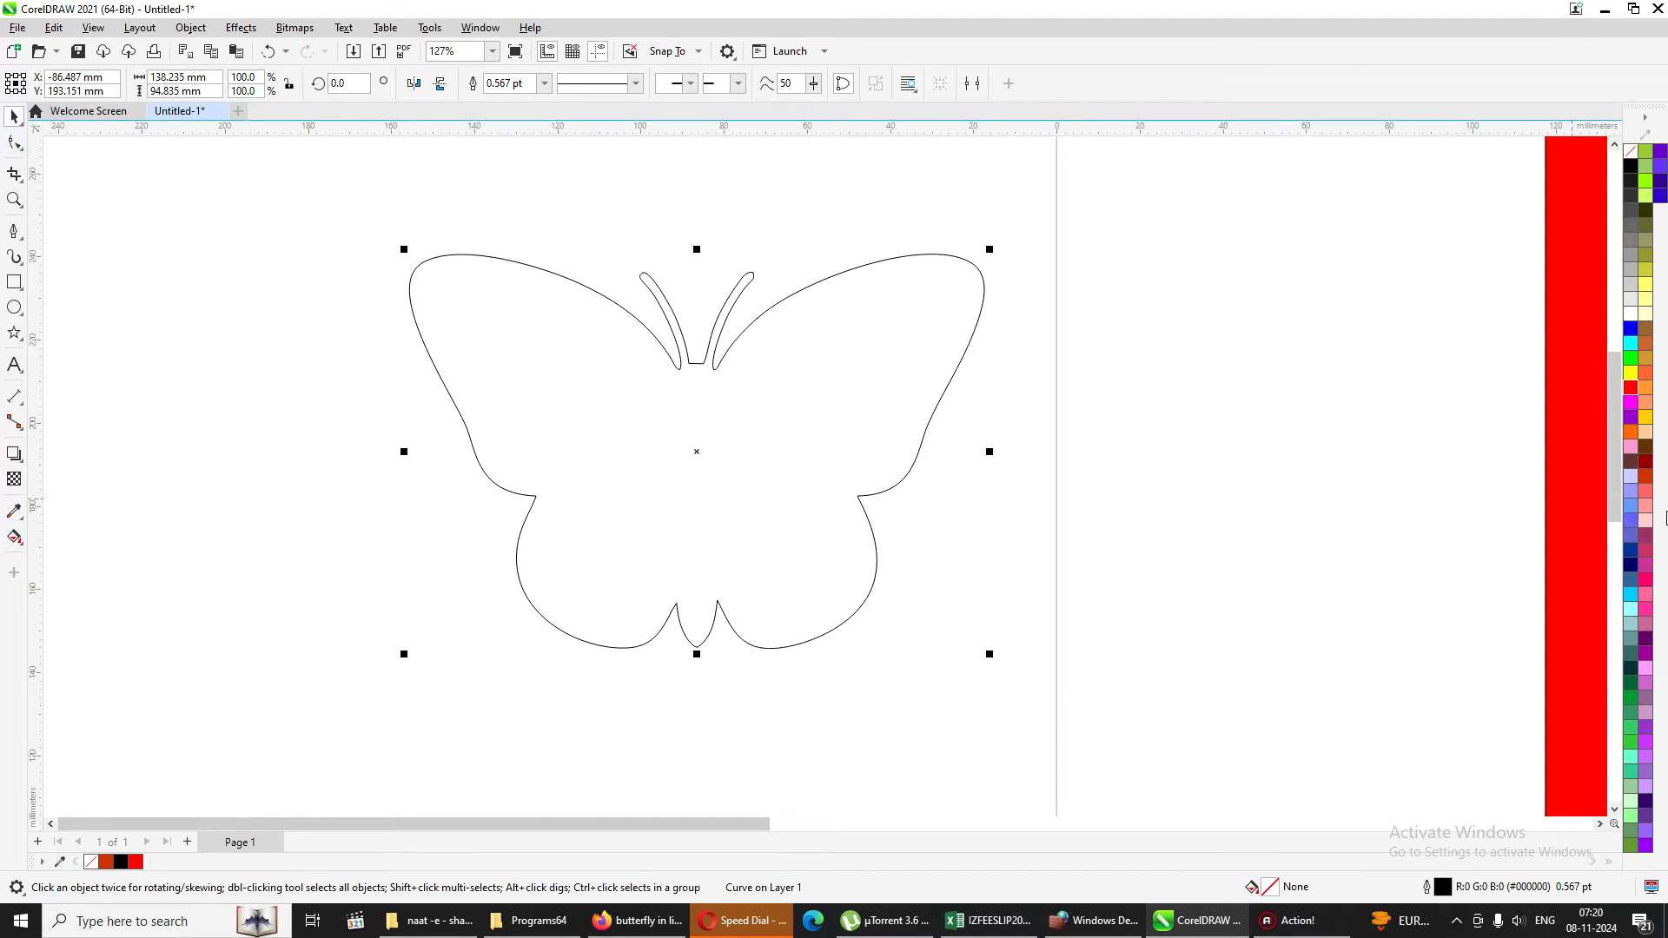
{"action": "left_click", "coordinate": [1648, 466]}
{"action": "left_click", "coordinate": [1150, 443]}
{"action": "left_click_drag", "start_coordinate": [711, 429], "coordinate": [653, 488]}
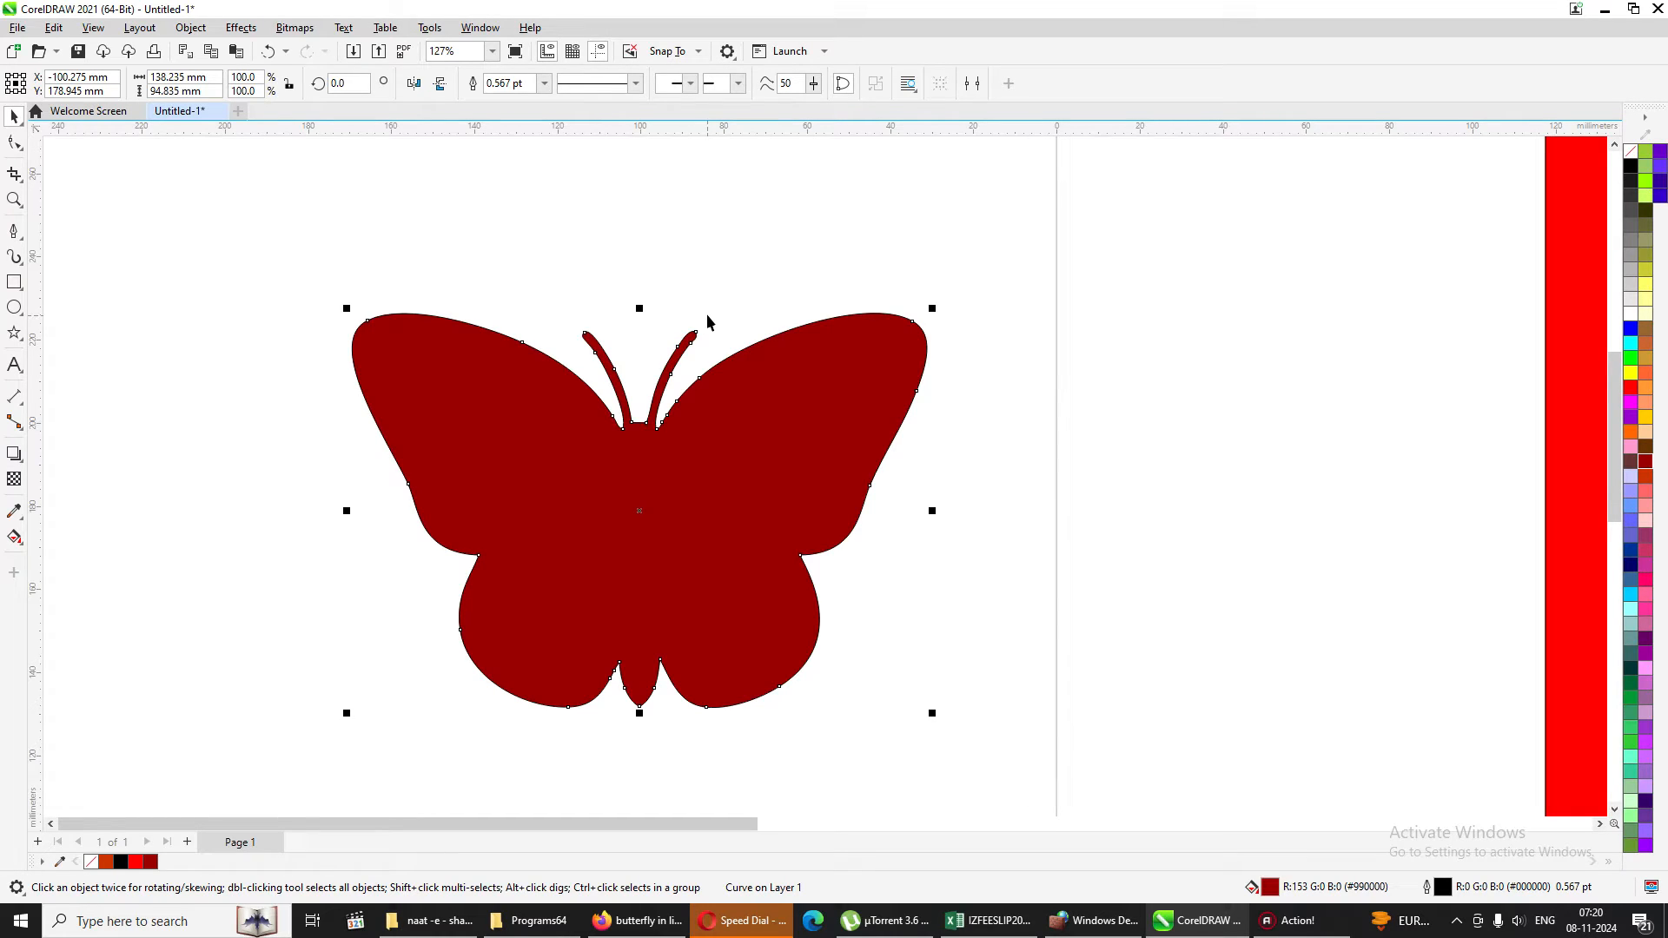
{"action": "left_click", "coordinate": [318, 306]}
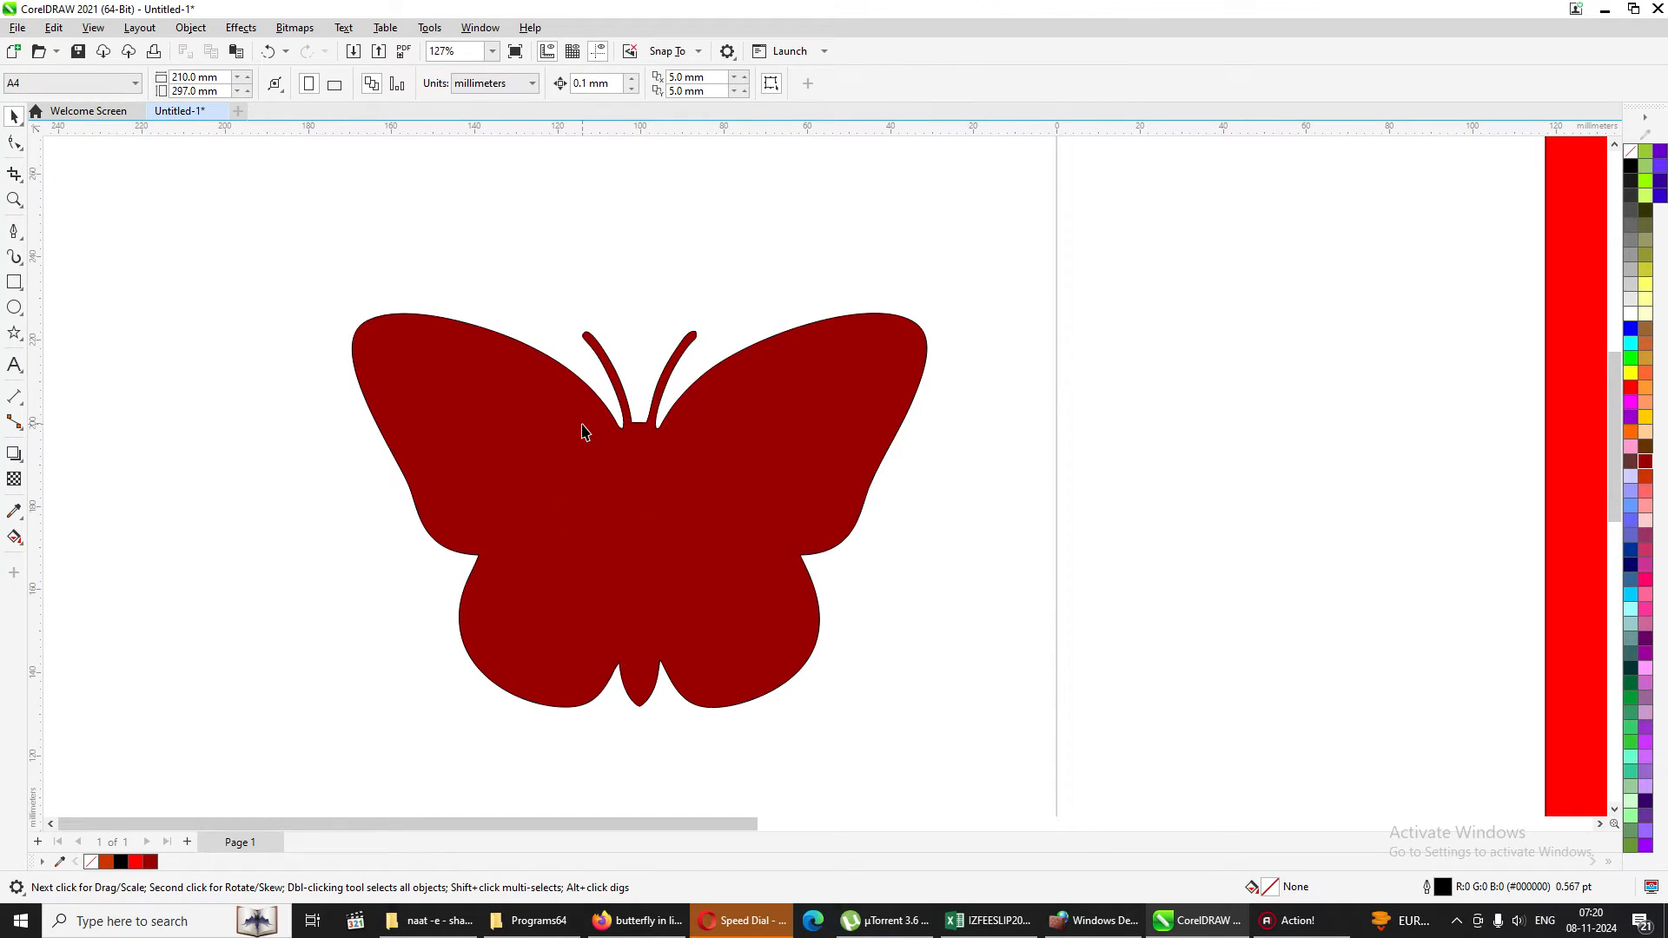
Start node editing on the dark red butterfly and select the outer nodes of both upper wings.
{"action": "left_click", "coordinate": [497, 374]}
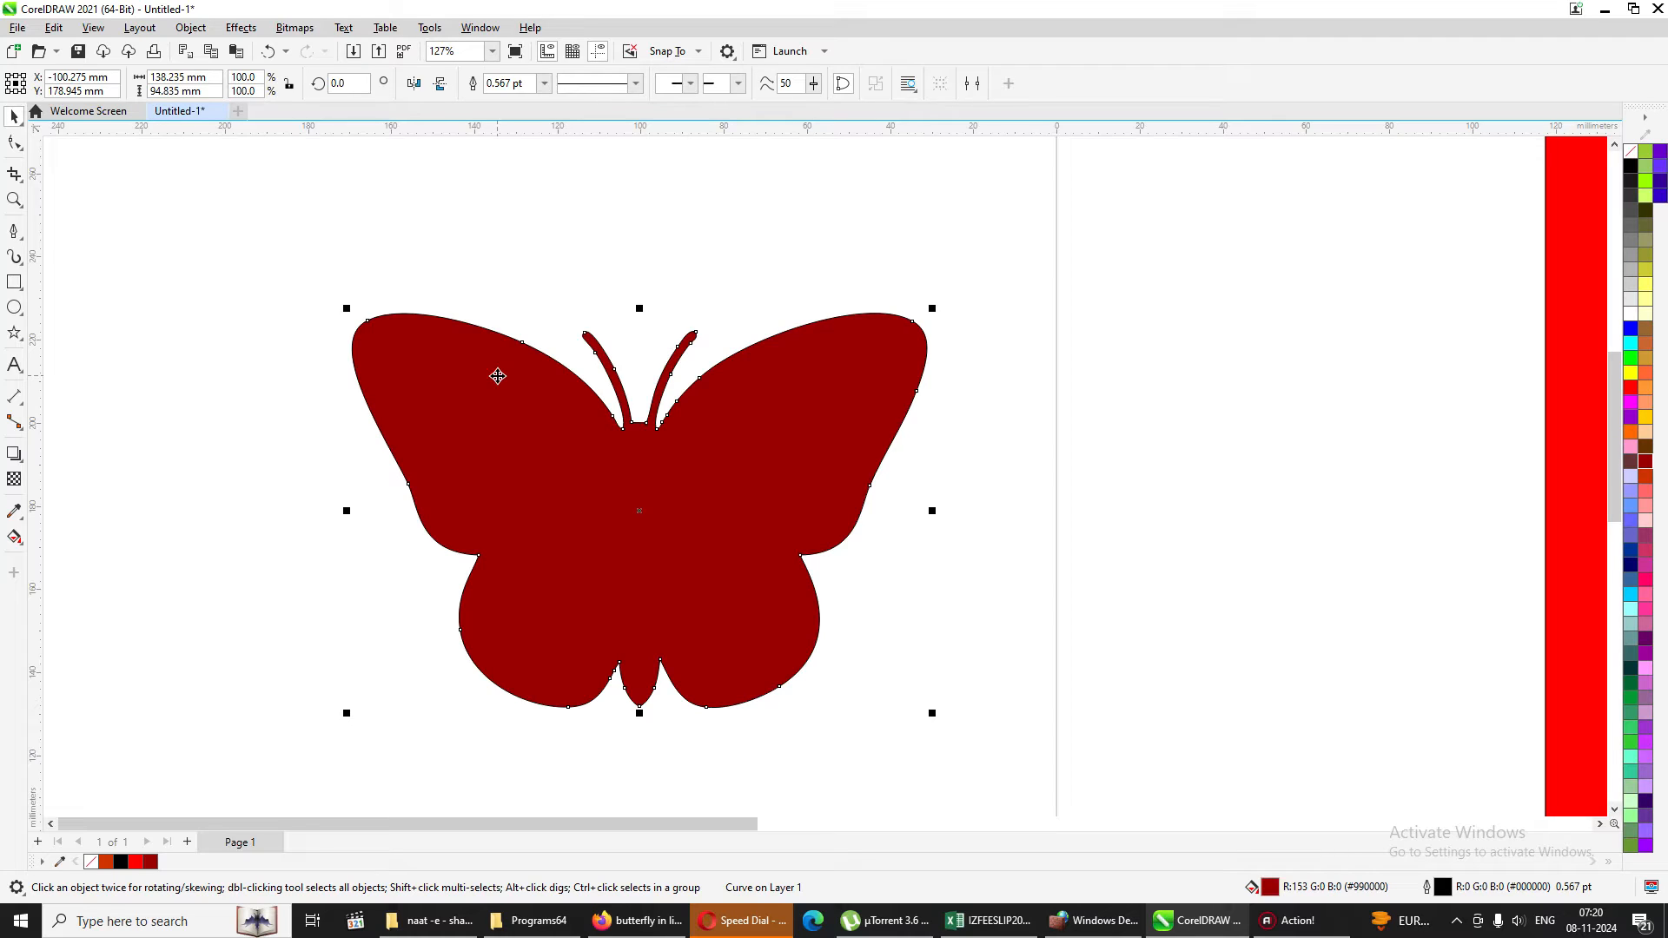
{"action": "left_click", "coordinate": [15, 146]}
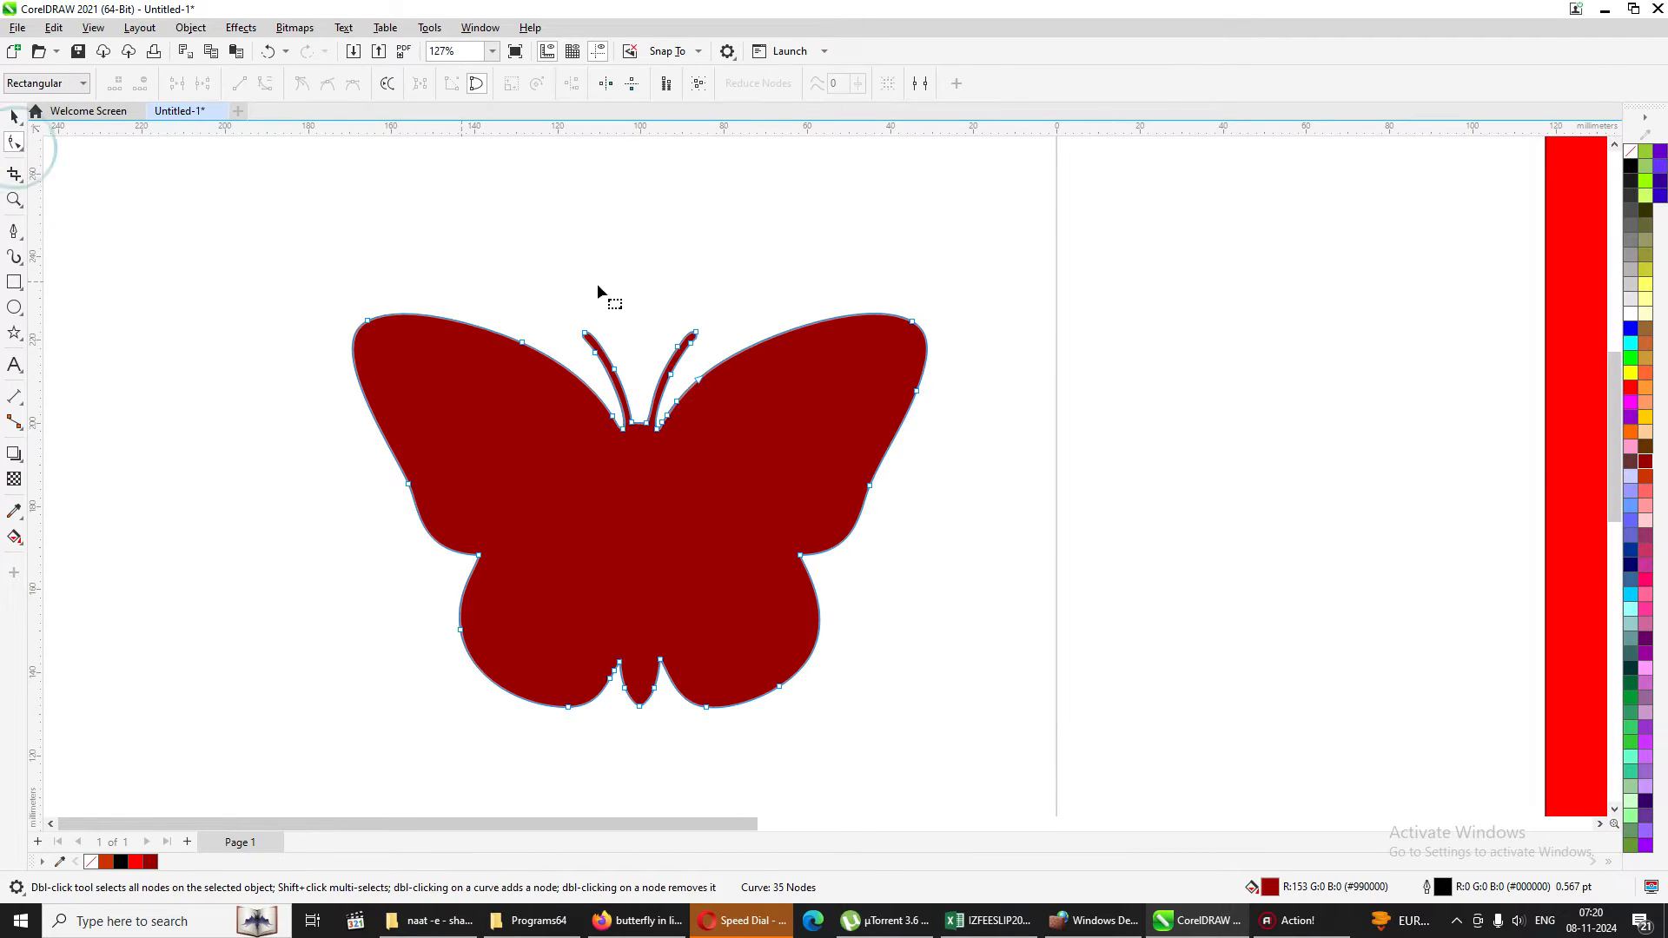
{"action": "left_click_drag", "start_coordinate": [313, 287], "coordinate": [548, 514]}
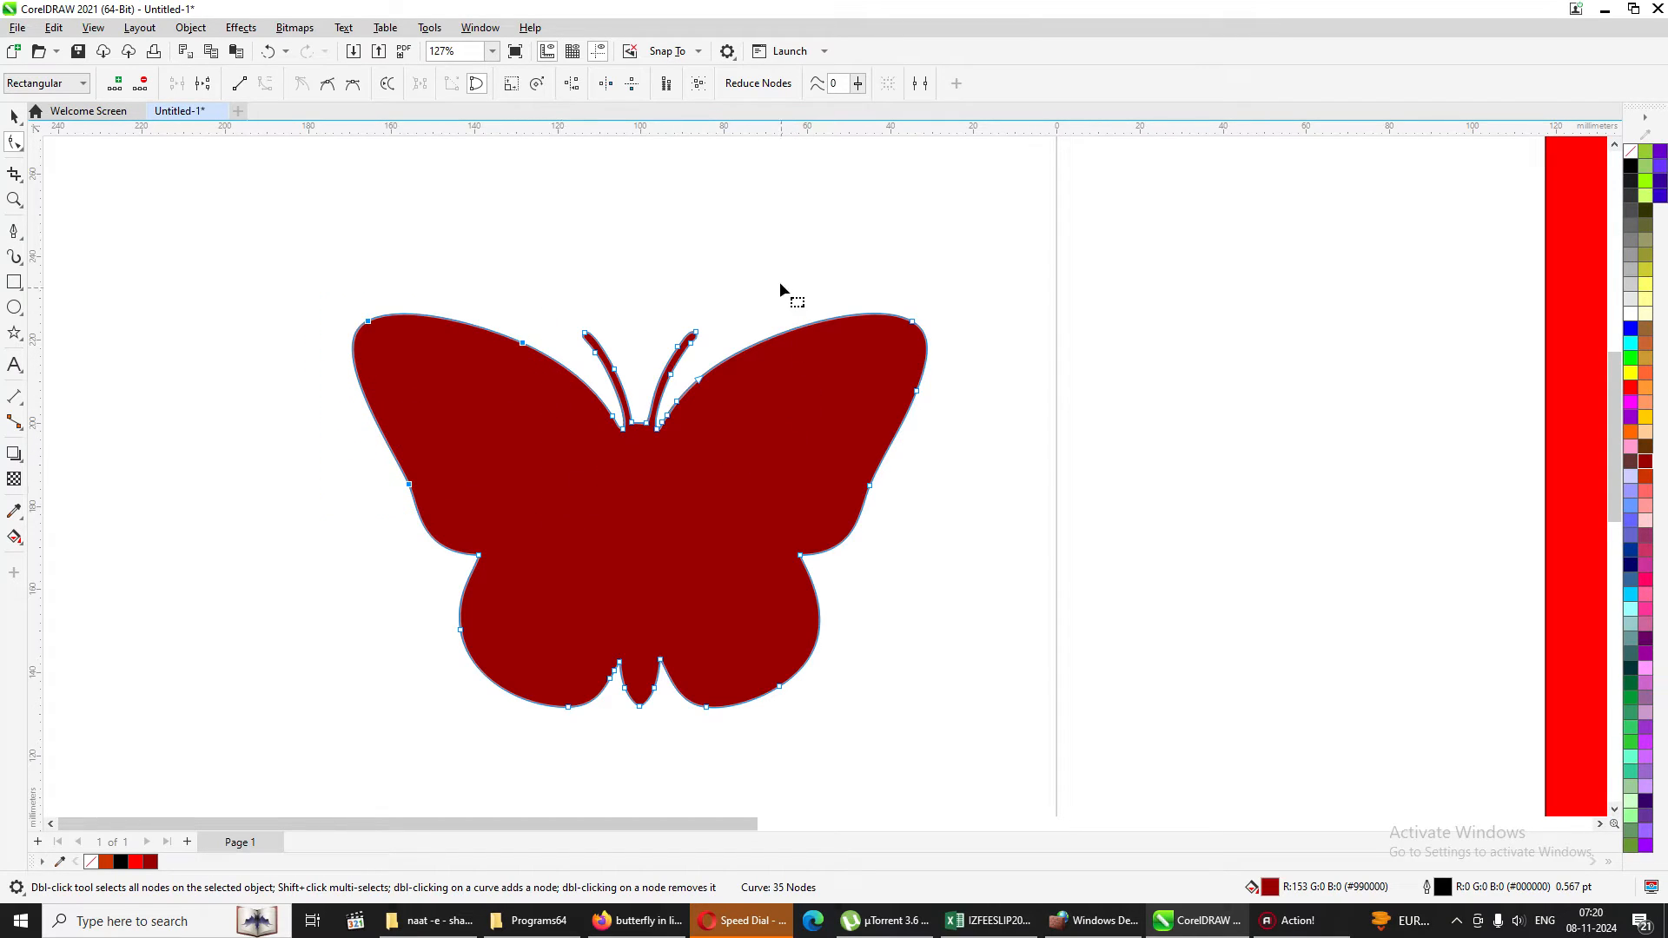
{"action": "left_click_drag", "start_coordinate": [779, 271], "coordinate": [957, 504]}
Try to open the butterfly's closed curve, and try to move the right wing-tip node outward, undoing both edits.
{"action": "left_click", "coordinate": [479, 84]}
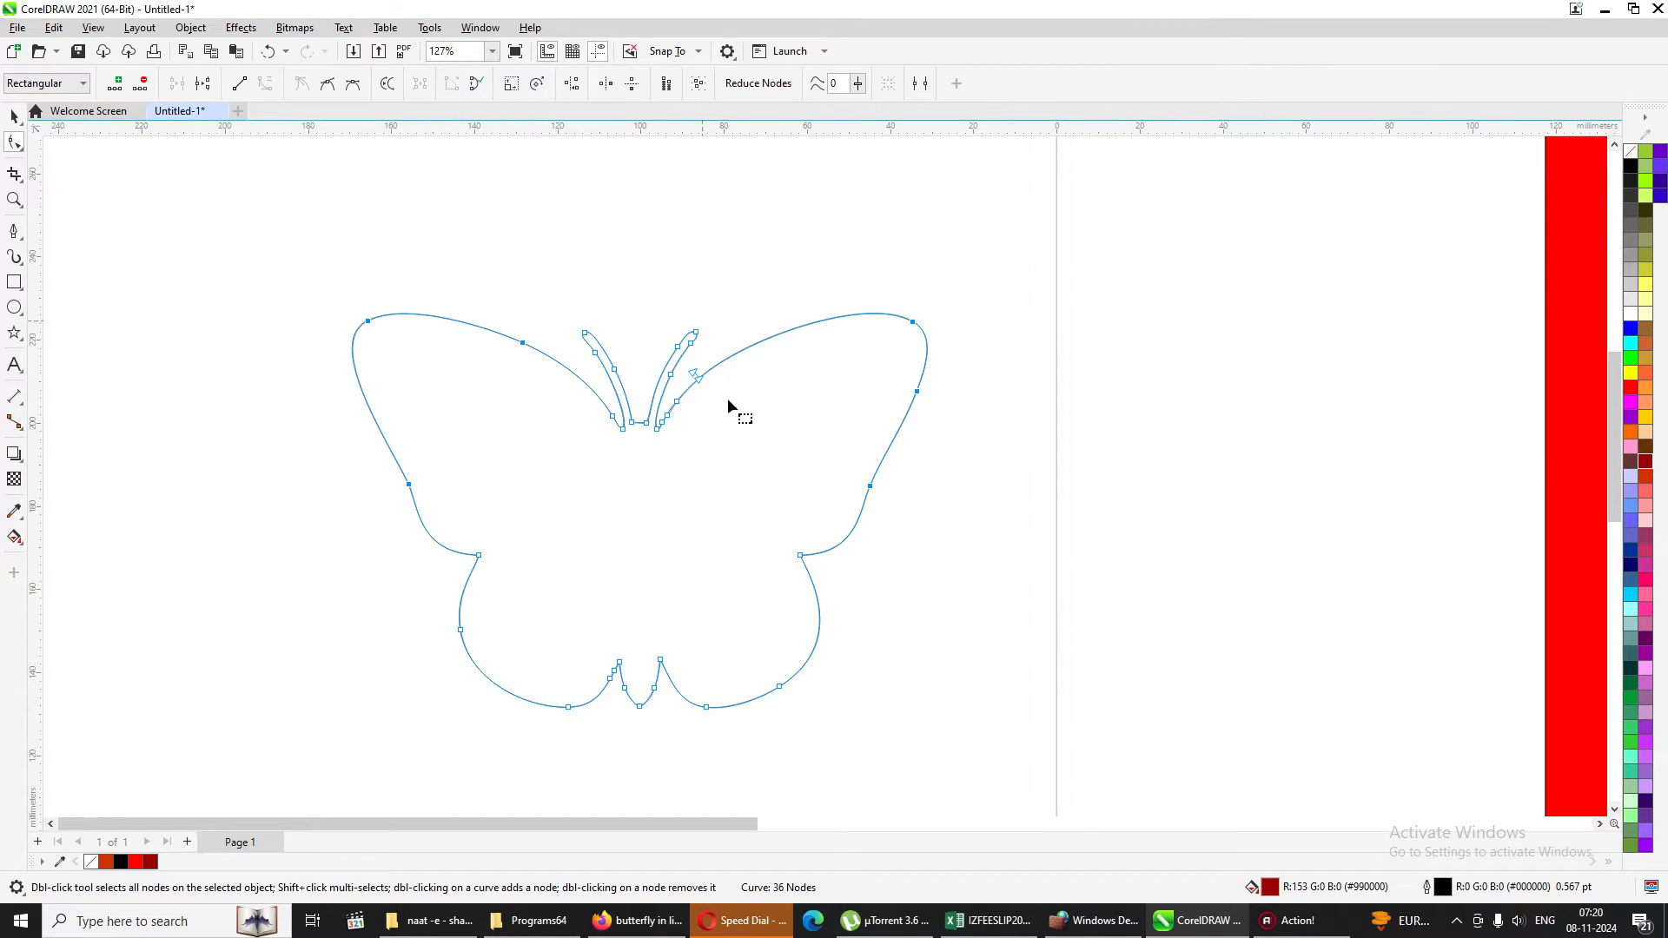
{"action": "key", "text": "ctrl+z"}
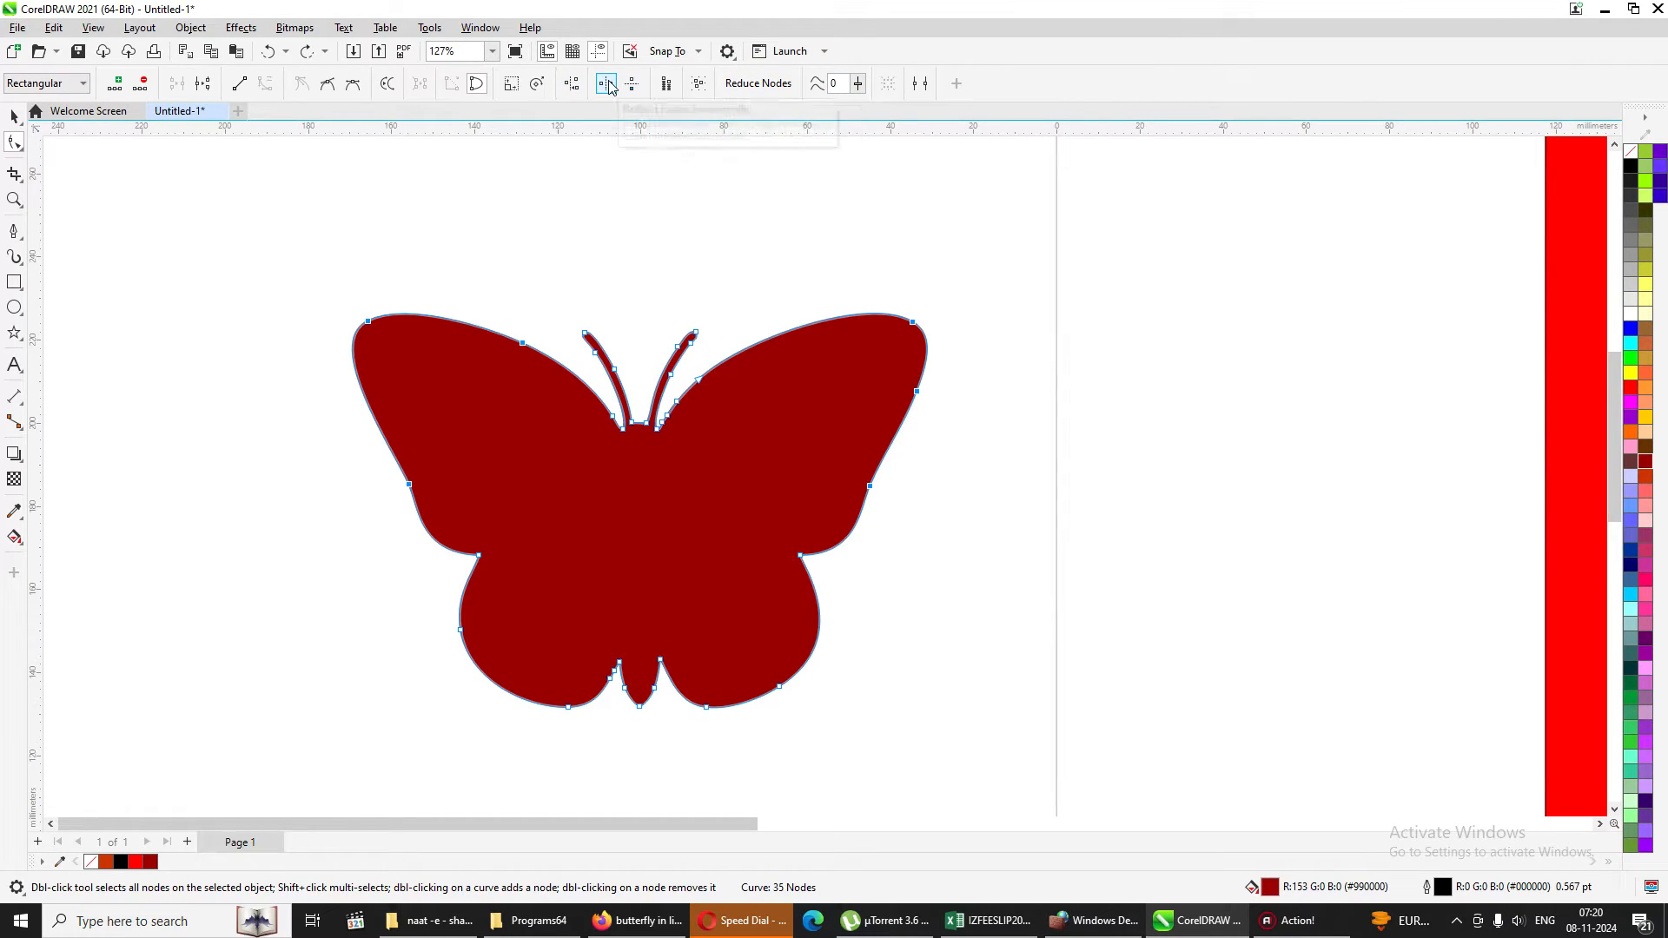
{"action": "left_click", "coordinate": [607, 84]}
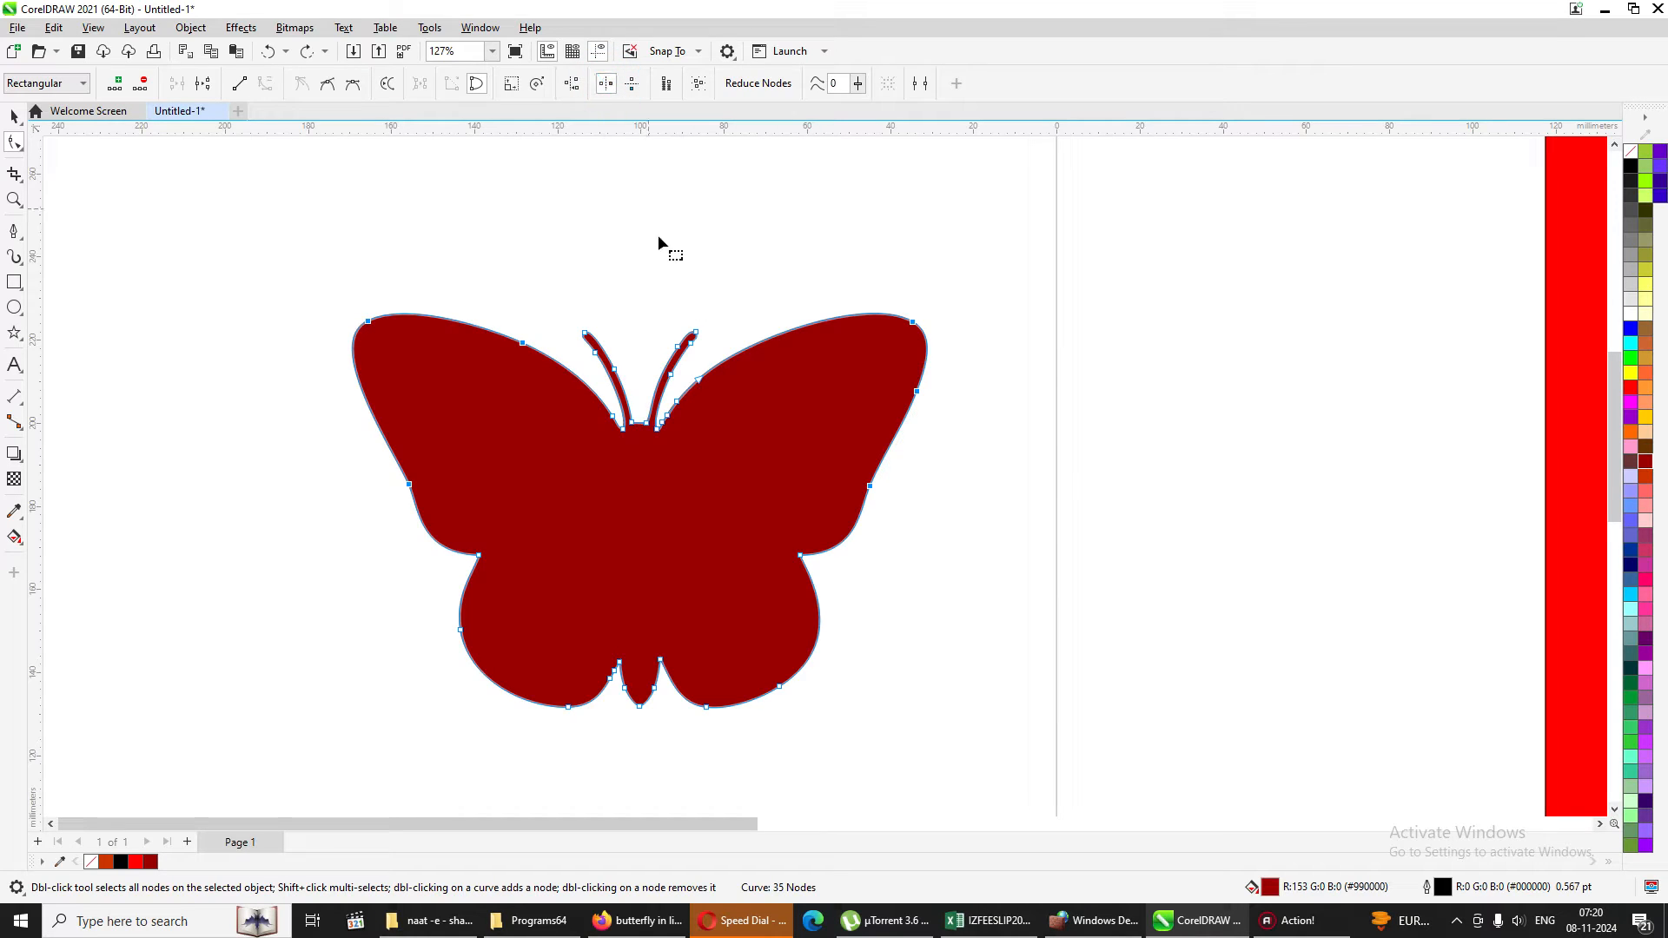
{"action": "left_click", "coordinate": [912, 323]}
{"action": "left_click_drag", "start_coordinate": [912, 323], "coordinate": [938, 324]}
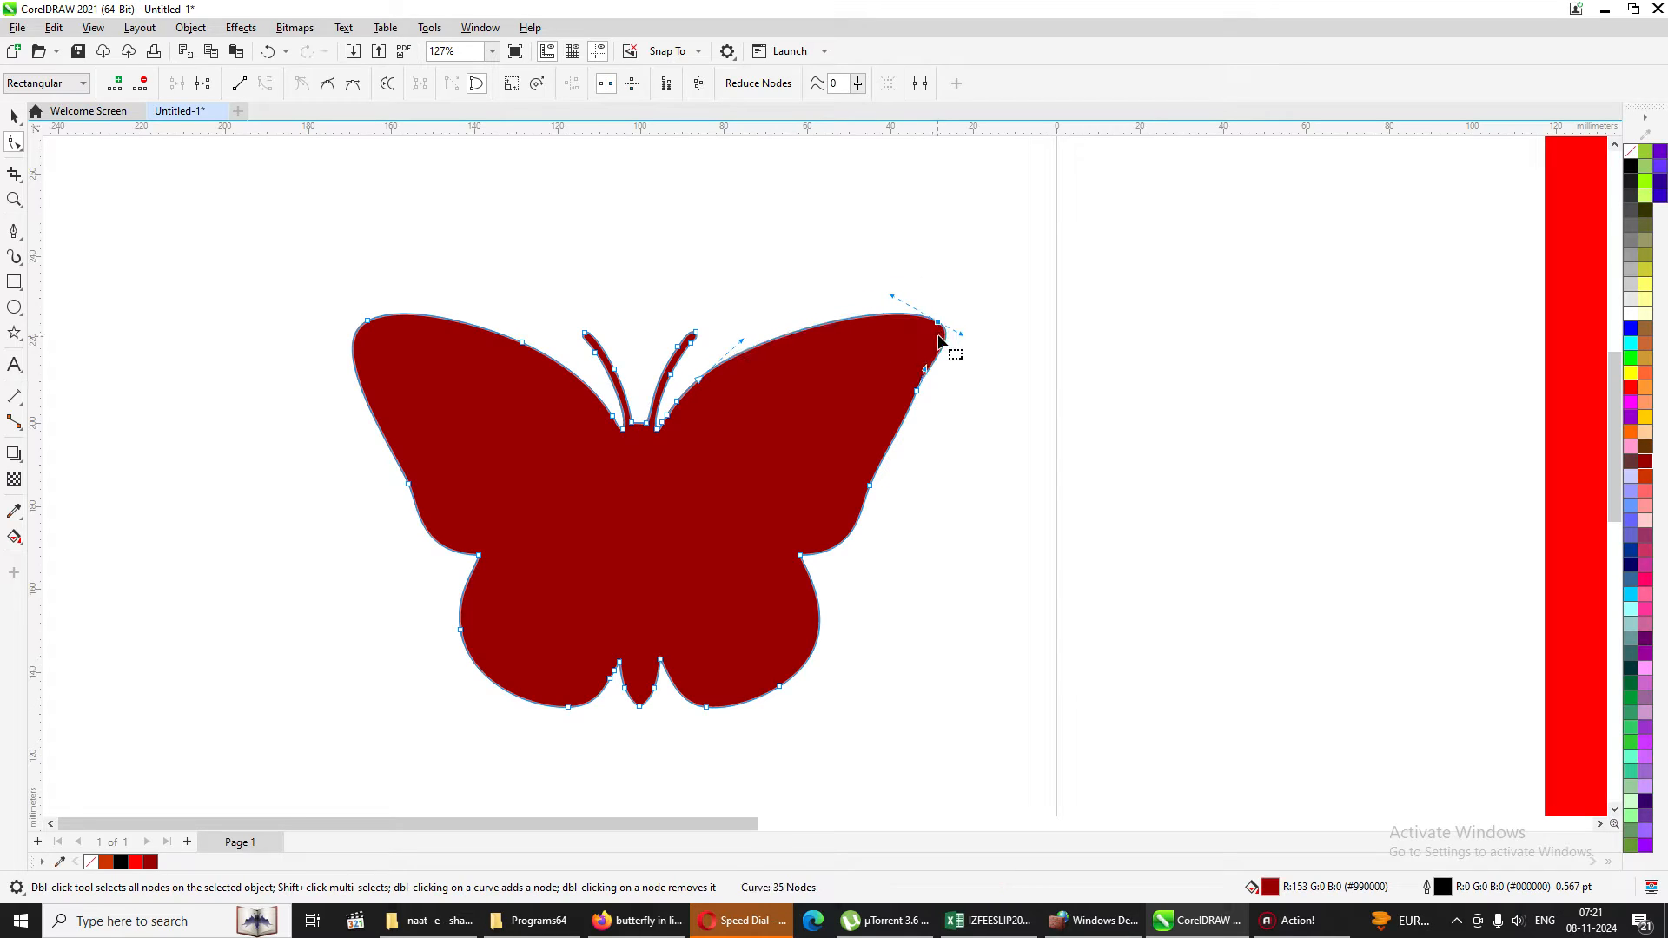
{"action": "key", "text": "ctrl+z"}
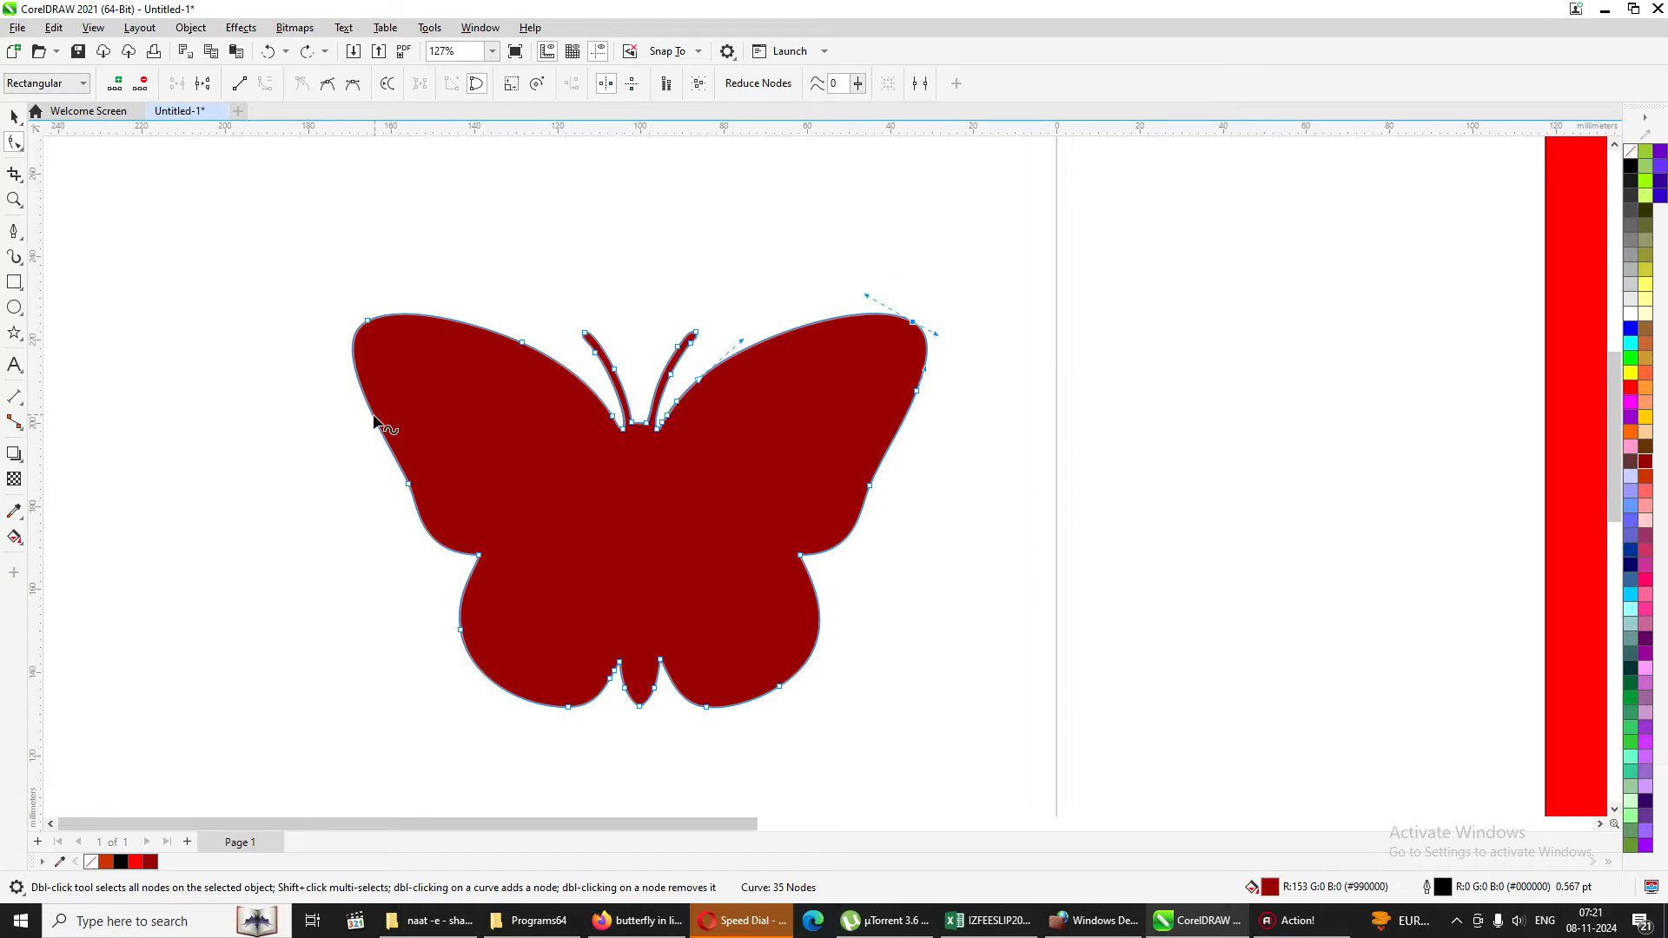
Stretch both upper wings outward symmetrically by reflecting their selected outer nodes horizontally.
{"action": "left_click", "coordinate": [302, 264]}
{"action": "left_click_drag", "start_coordinate": [302, 265], "coordinate": [570, 513]}
{"action": "left_click_drag", "start_coordinate": [827, 262], "coordinate": [968, 522]}
{"action": "left_click", "coordinate": [601, 84]}
{"action": "left_click_drag", "start_coordinate": [913, 328], "coordinate": [984, 329]}
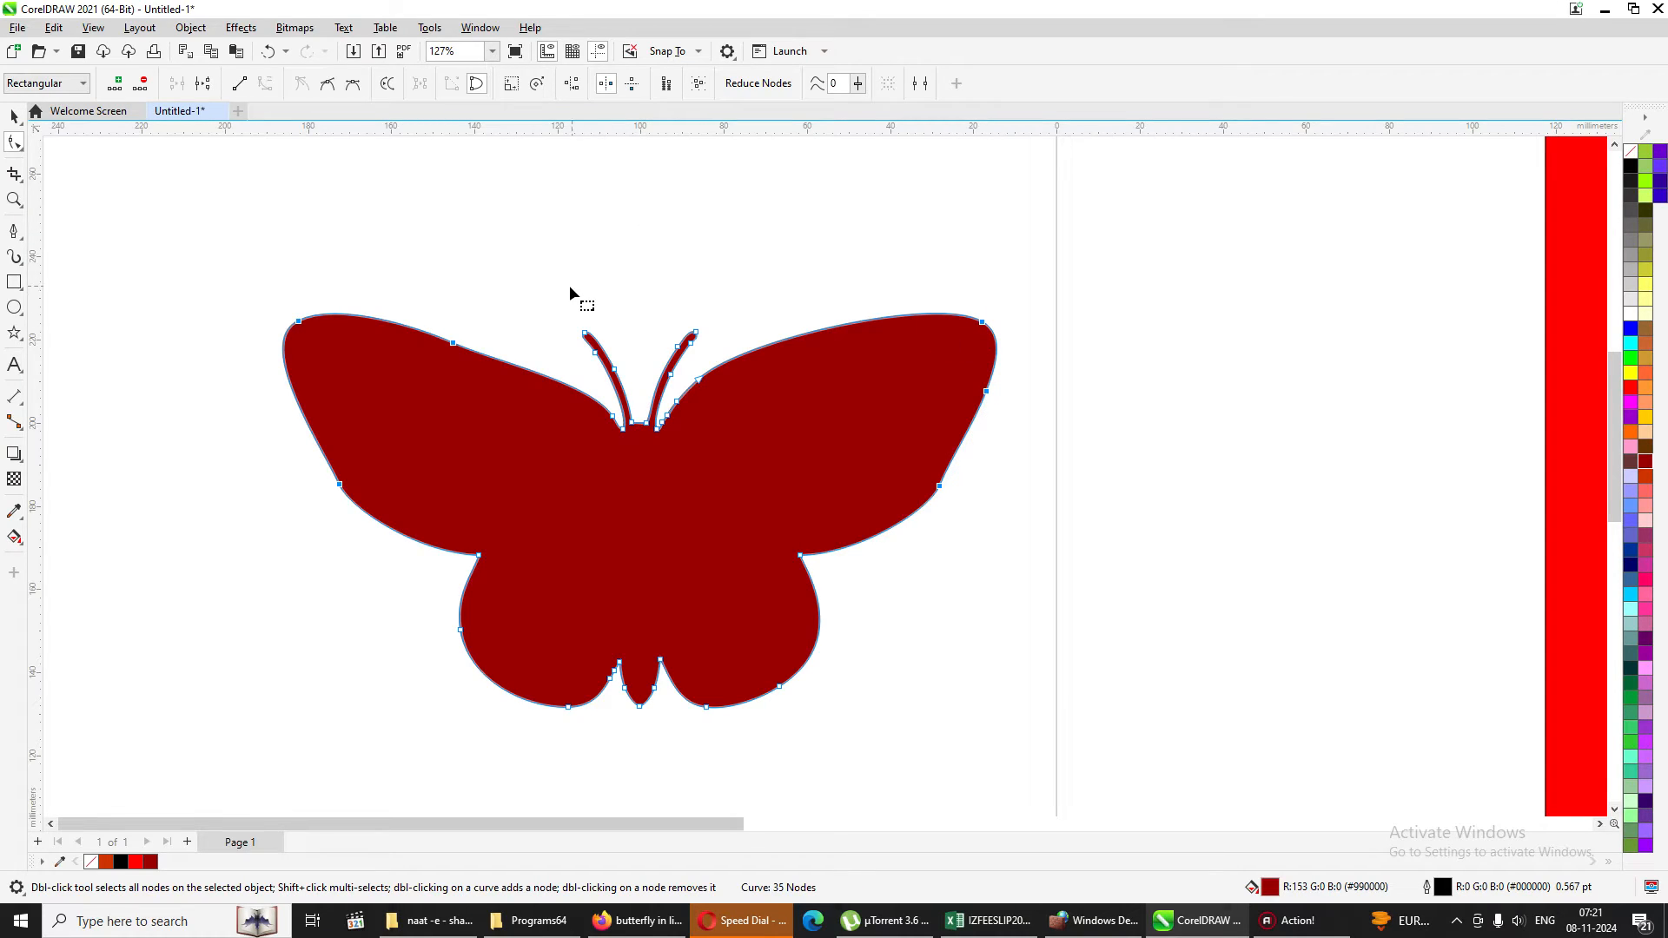
Spread both antennae slightly outward by moving their upper nodes with horizontal node reflection.
{"action": "left_click_drag", "start_coordinate": [554, 297], "coordinate": [692, 381]}
{"action": "left_click_drag", "start_coordinate": [560, 306], "coordinate": [617, 380]}
{"action": "left_click_drag", "start_coordinate": [653, 303], "coordinate": [697, 379]}
{"action": "left_click", "coordinate": [608, 83]}
{"action": "left_click_drag", "start_coordinate": [697, 338], "coordinate": [719, 335]}
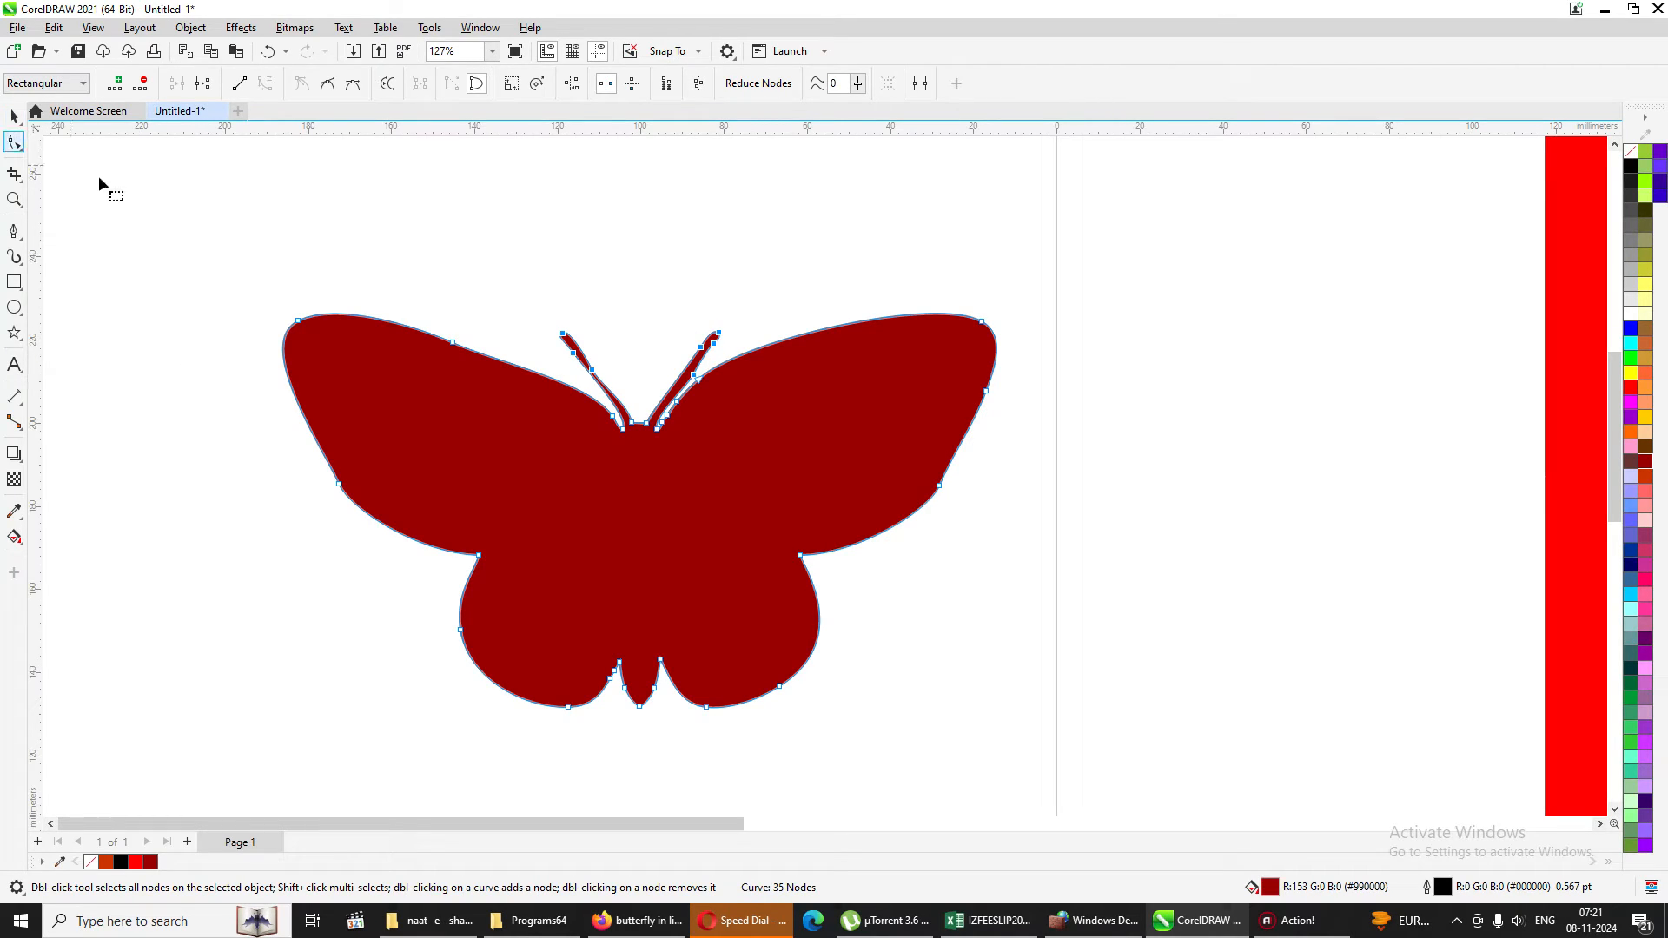
Try to stretch both upper wings further outward with horizontal node reflection, and cancel the change.
{"action": "left_click", "coordinate": [349, 354]}
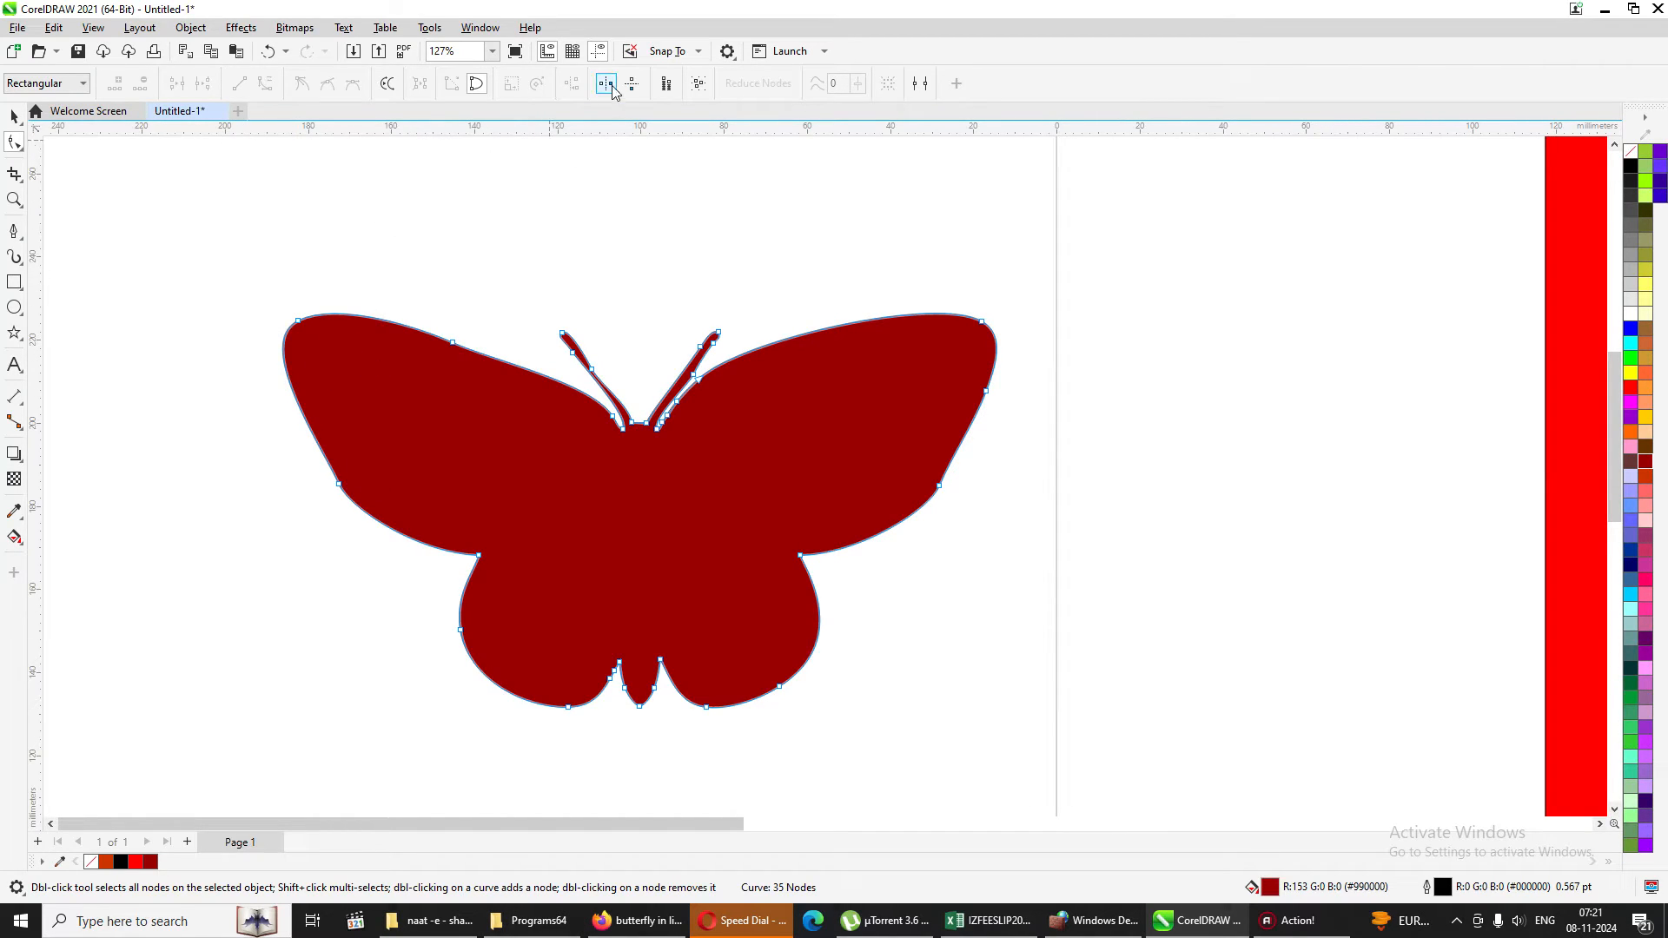
{"action": "left_click_drag", "start_coordinate": [172, 272], "coordinate": [508, 432]}
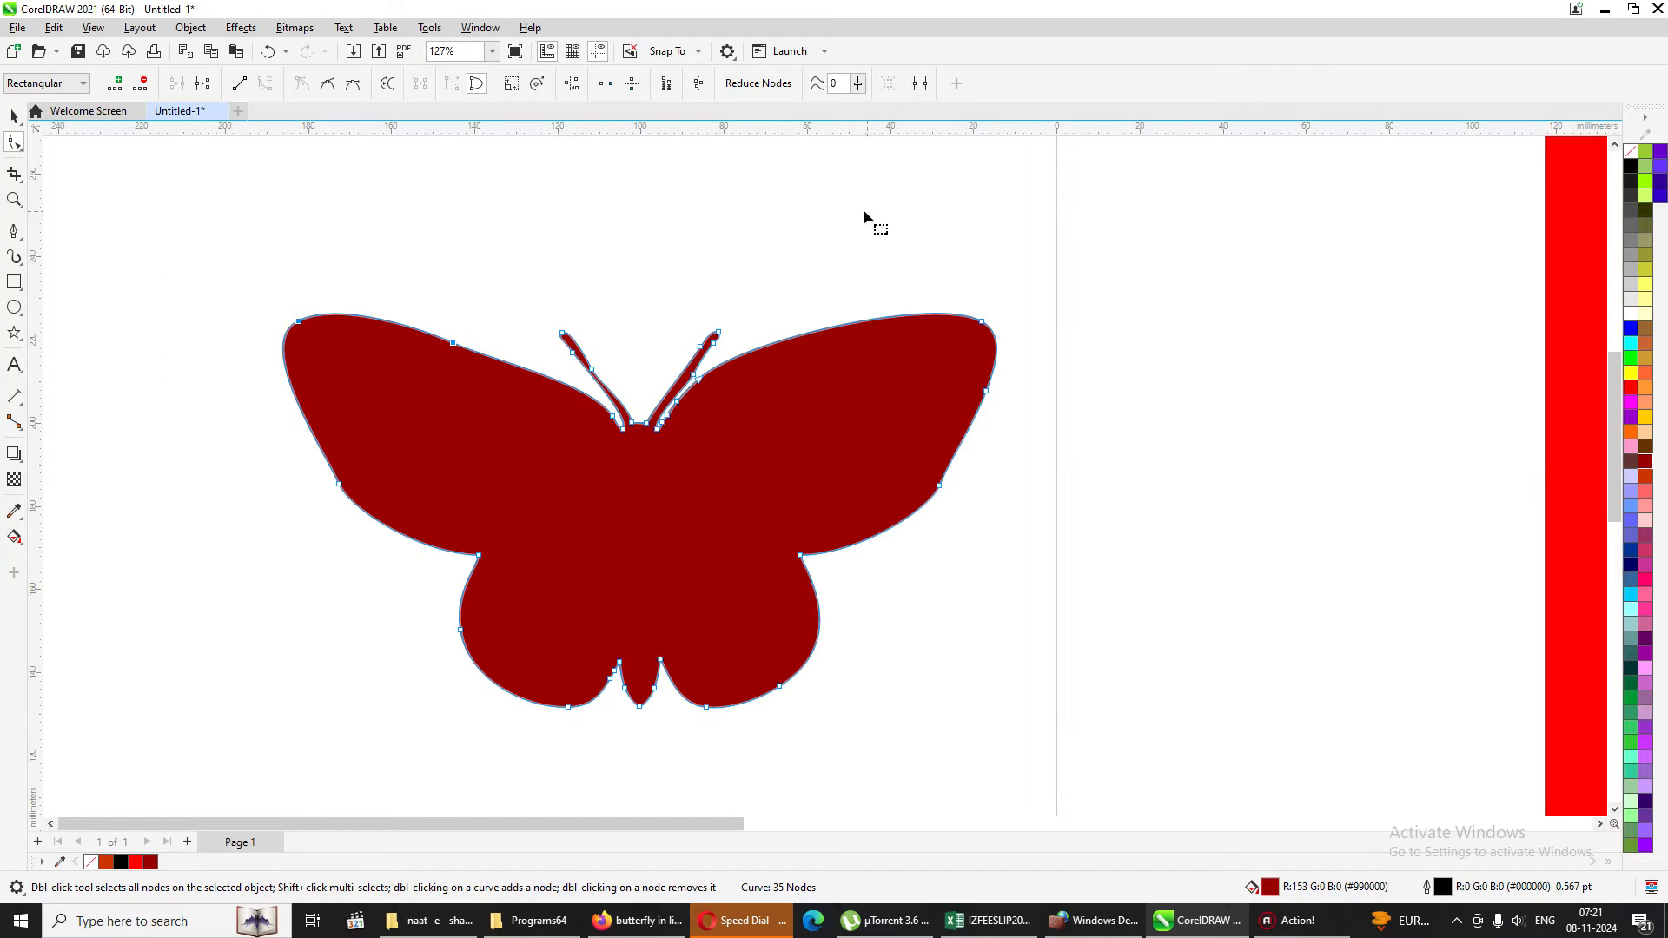
{"action": "left_click_drag", "start_coordinate": [864, 213], "coordinate": [1046, 539]}
{"action": "left_click_drag", "start_coordinate": [981, 322], "coordinate": [1092, 328]}
{"action": "key", "text": "Escape"}
Stretch both lower wings outward by moving their outer nodes with horizontal reflection, and leave node editing.
{"action": "left_click_drag", "start_coordinate": [512, 717], "coordinate": [571, 747]}
{"action": "left_click_drag", "start_coordinate": [856, 660], "coordinate": [686, 705]}
{"action": "left_click_drag", "start_coordinate": [779, 689], "coordinate": [856, 689]}
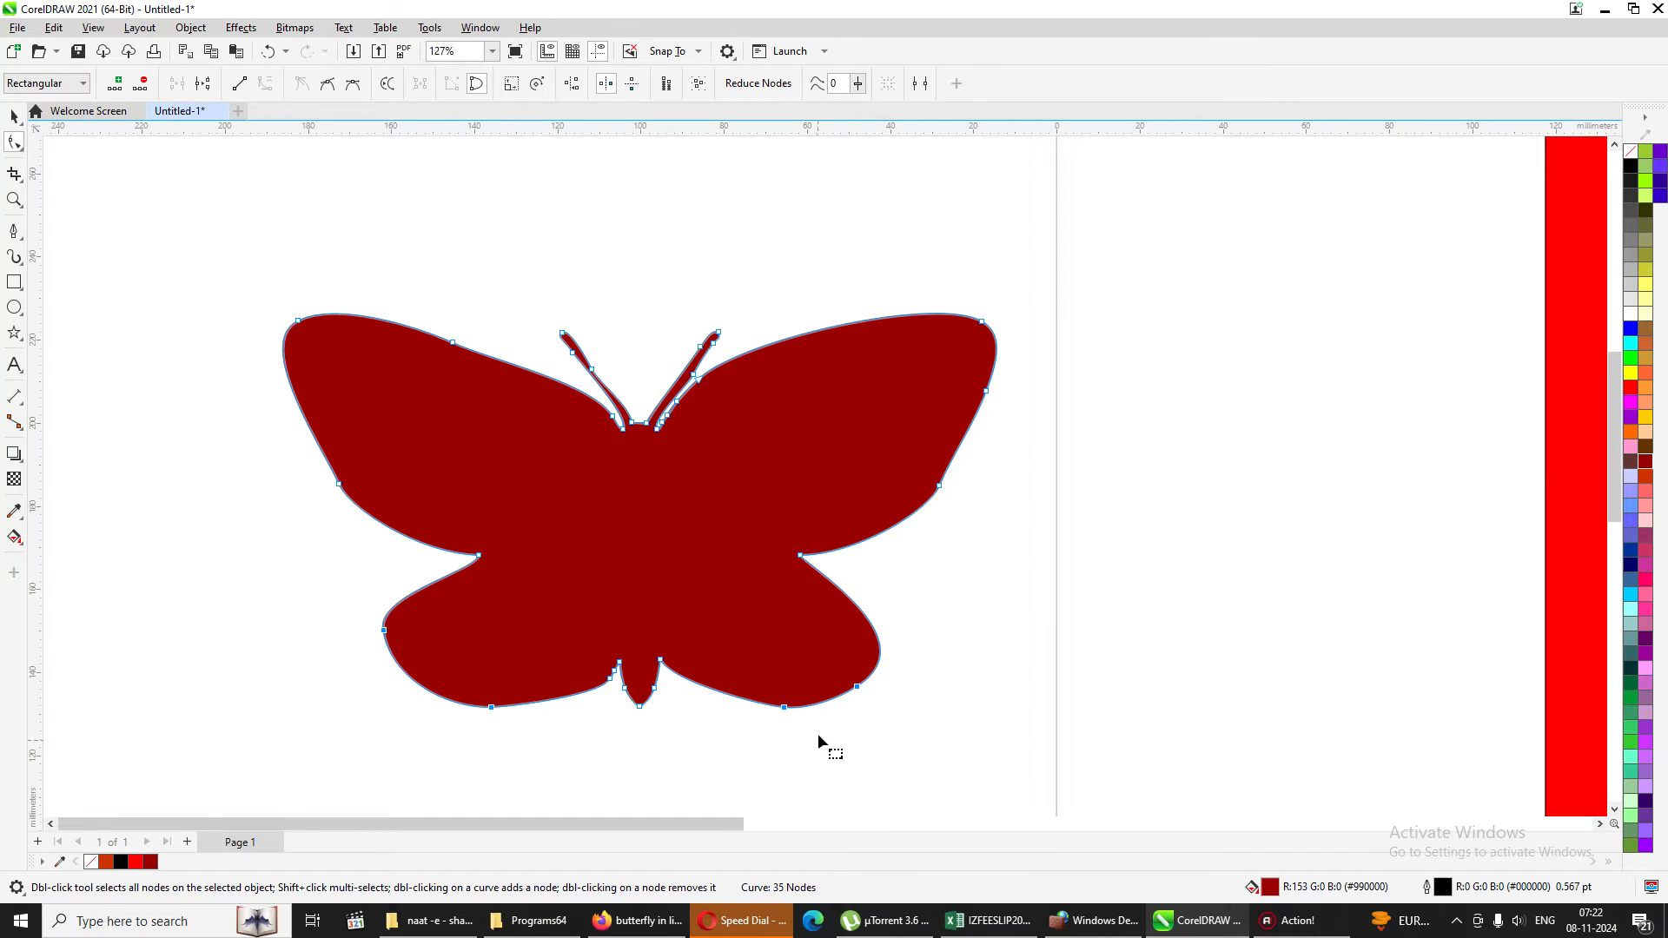
{"action": "left_click", "coordinate": [14, 115]}
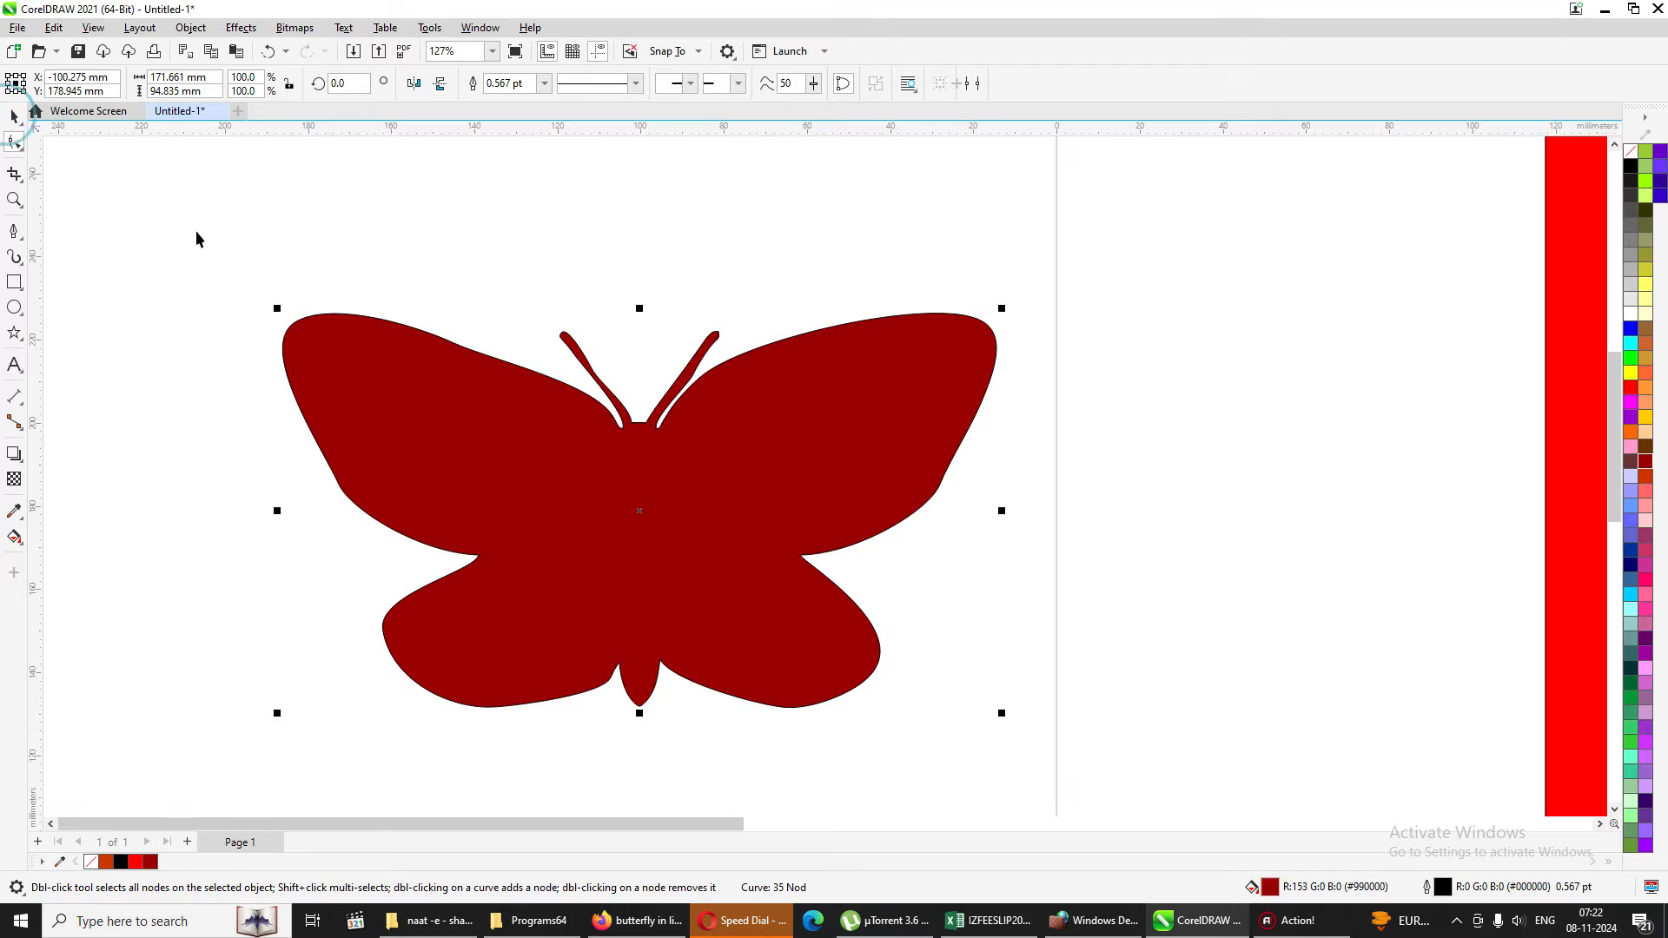
Move the butterfly up and to the right onto the page, clearing the area beside it, and deselect it.
{"action": "left_click_drag", "start_coordinate": [522, 429], "coordinate": [781, 329]}
{"action": "left_click", "coordinate": [453, 290]}
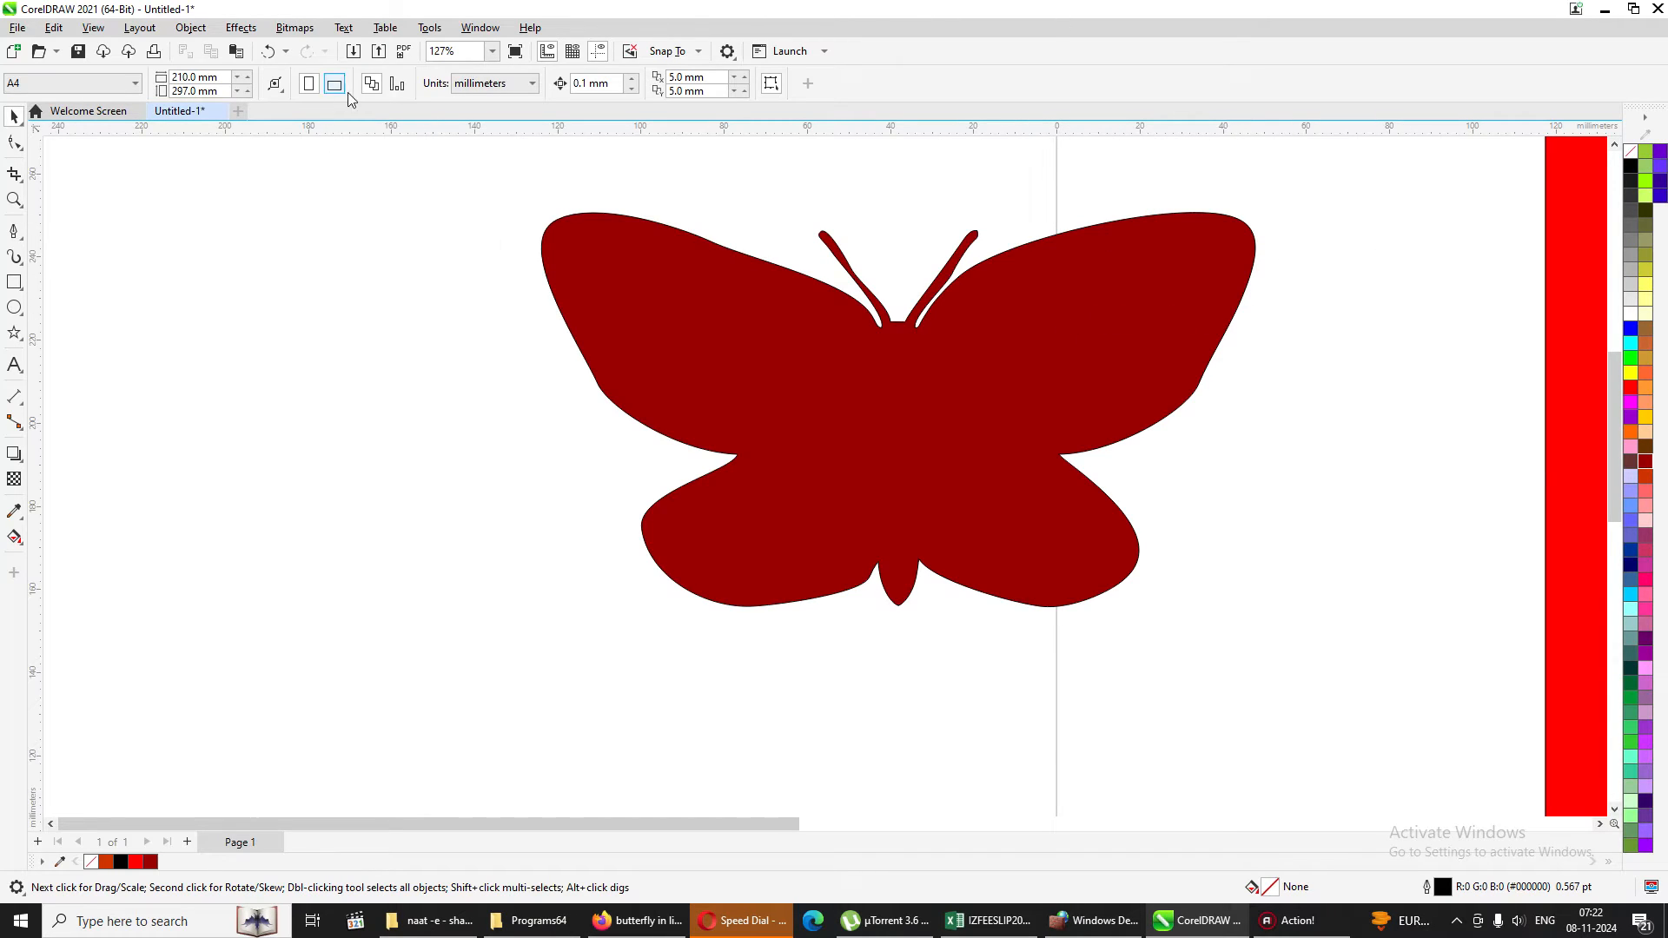
{"action": "left_click", "coordinate": [14, 143]}
{"action": "left_click", "coordinate": [700, 430]}
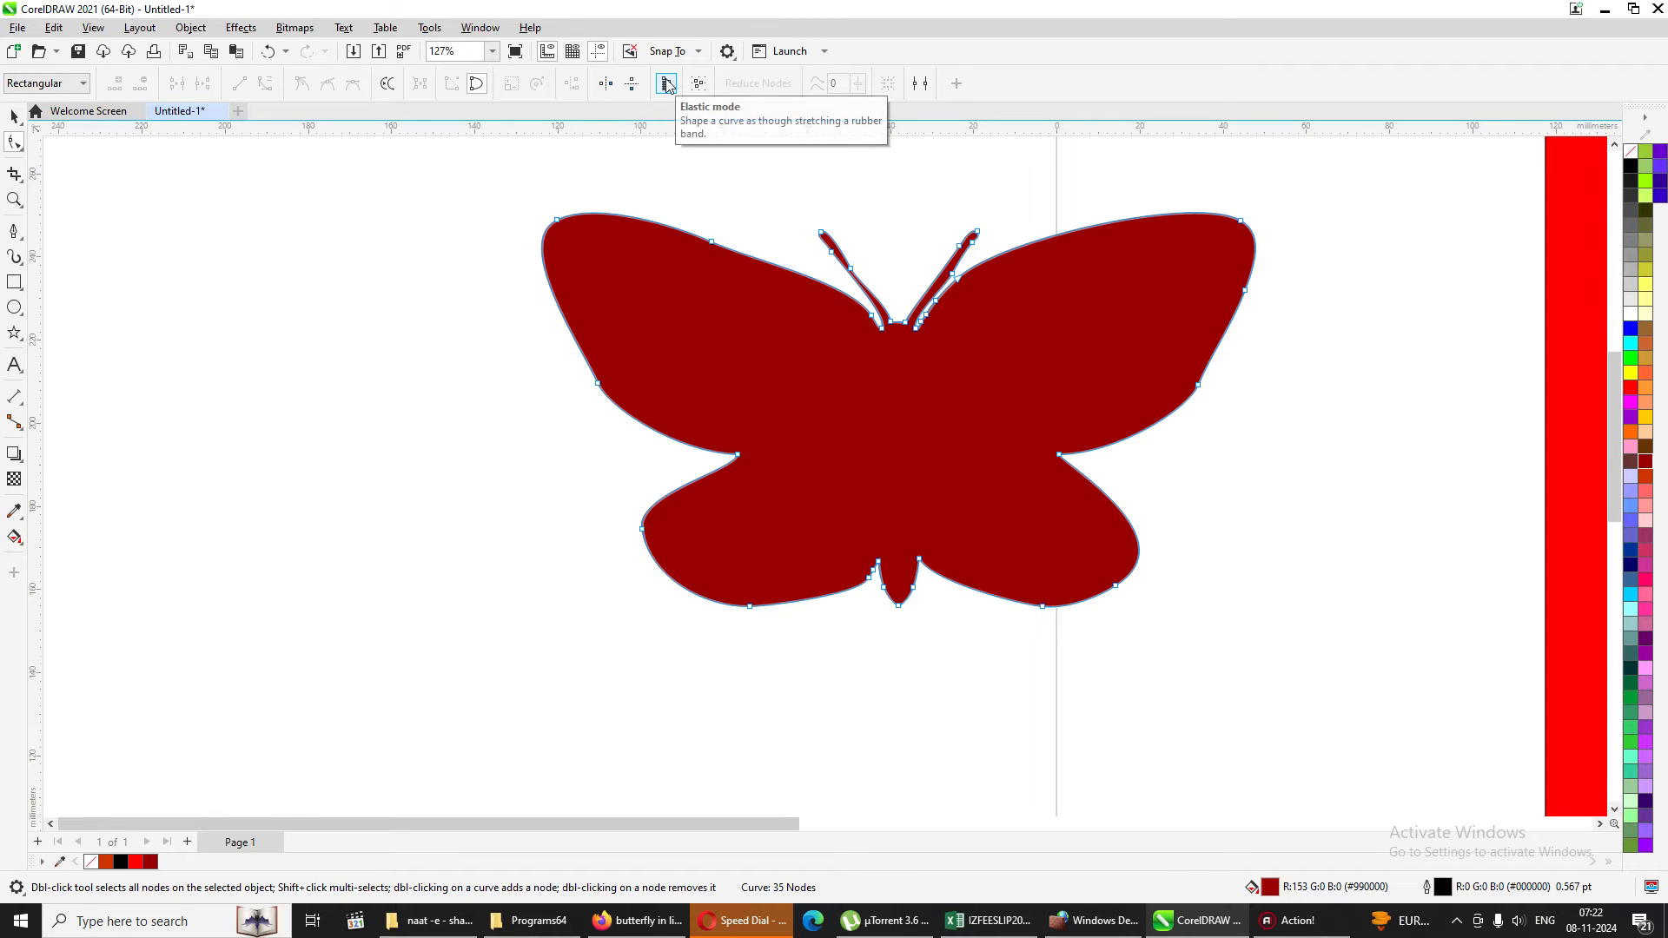
{"action": "left_click", "coordinate": [14, 116]}
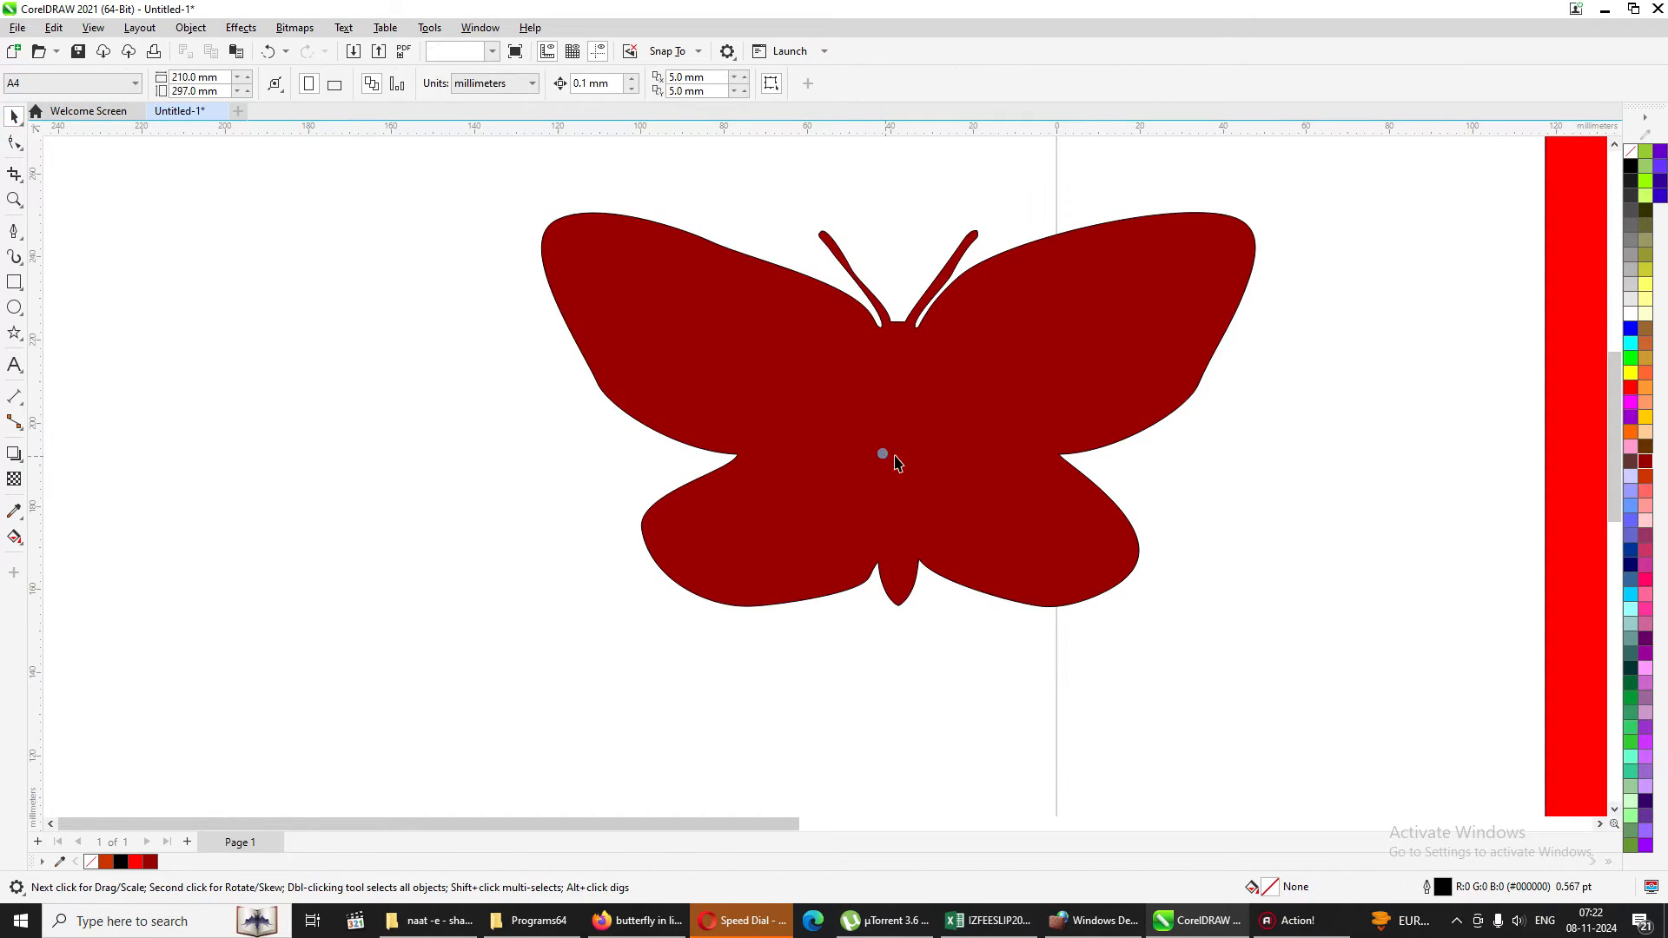
{"action": "left_click_drag", "start_coordinate": [894, 457], "coordinate": [1271, 378]}
{"action": "left_click", "coordinate": [504, 375]}
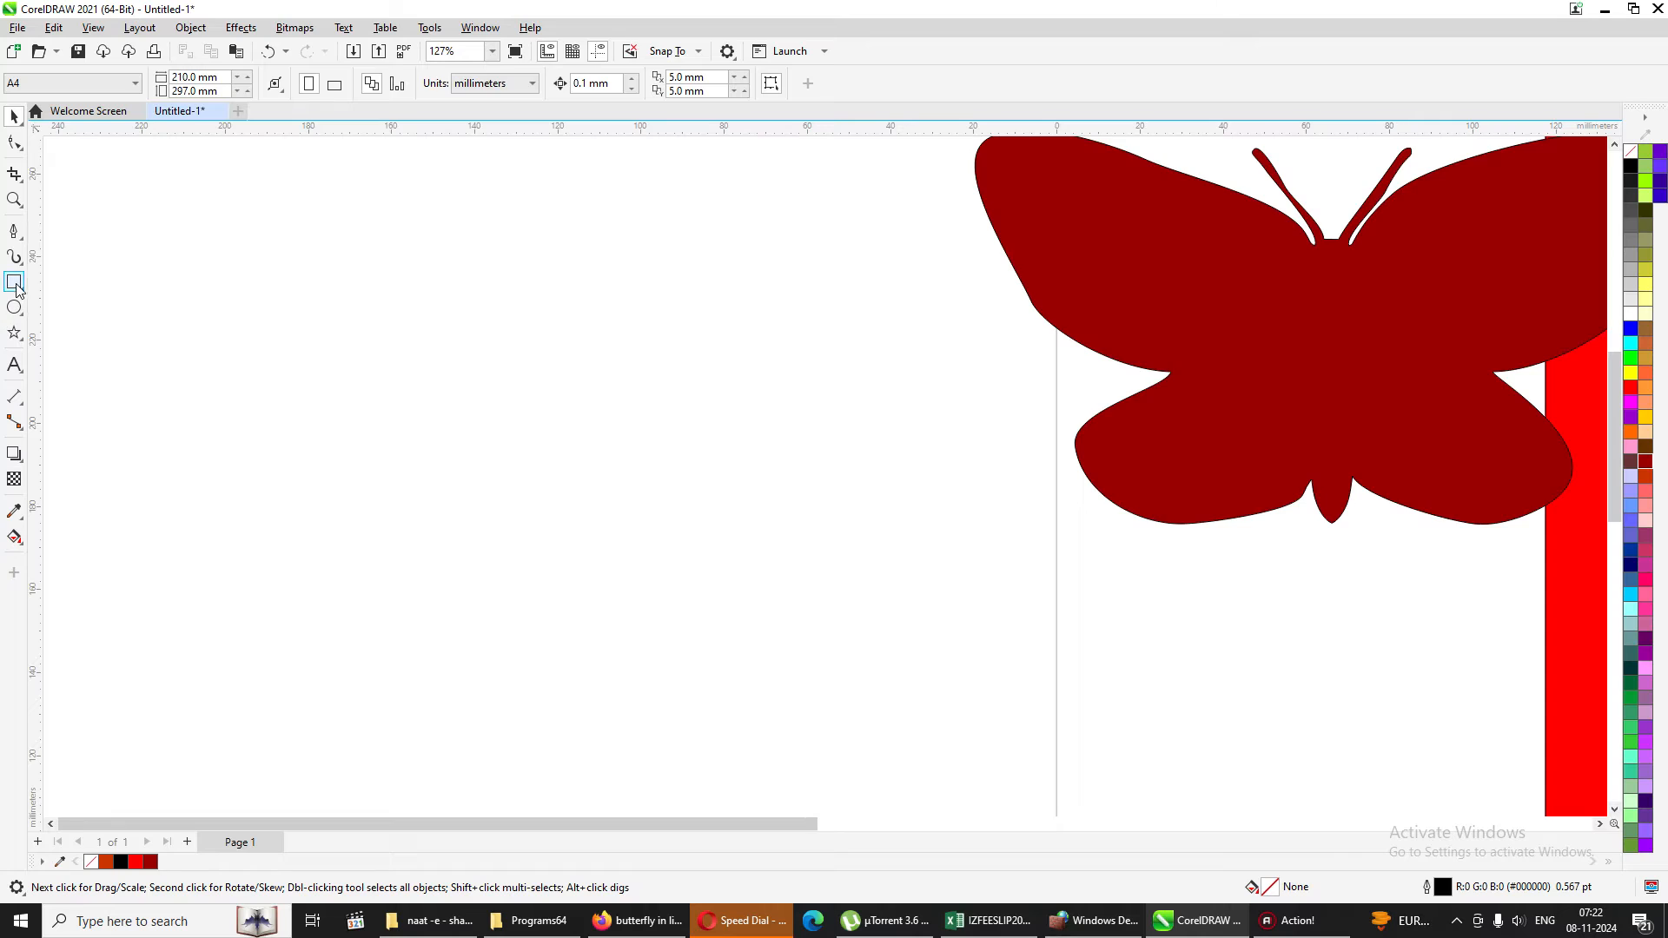
Draw a rectangle about 87 × 53 mm beside the page and reduce it to a triangular curve without its upper-left node.
{"action": "left_click", "coordinate": [14, 281]}
{"action": "left_click_drag", "start_coordinate": [401, 322], "coordinate": [762, 541]}
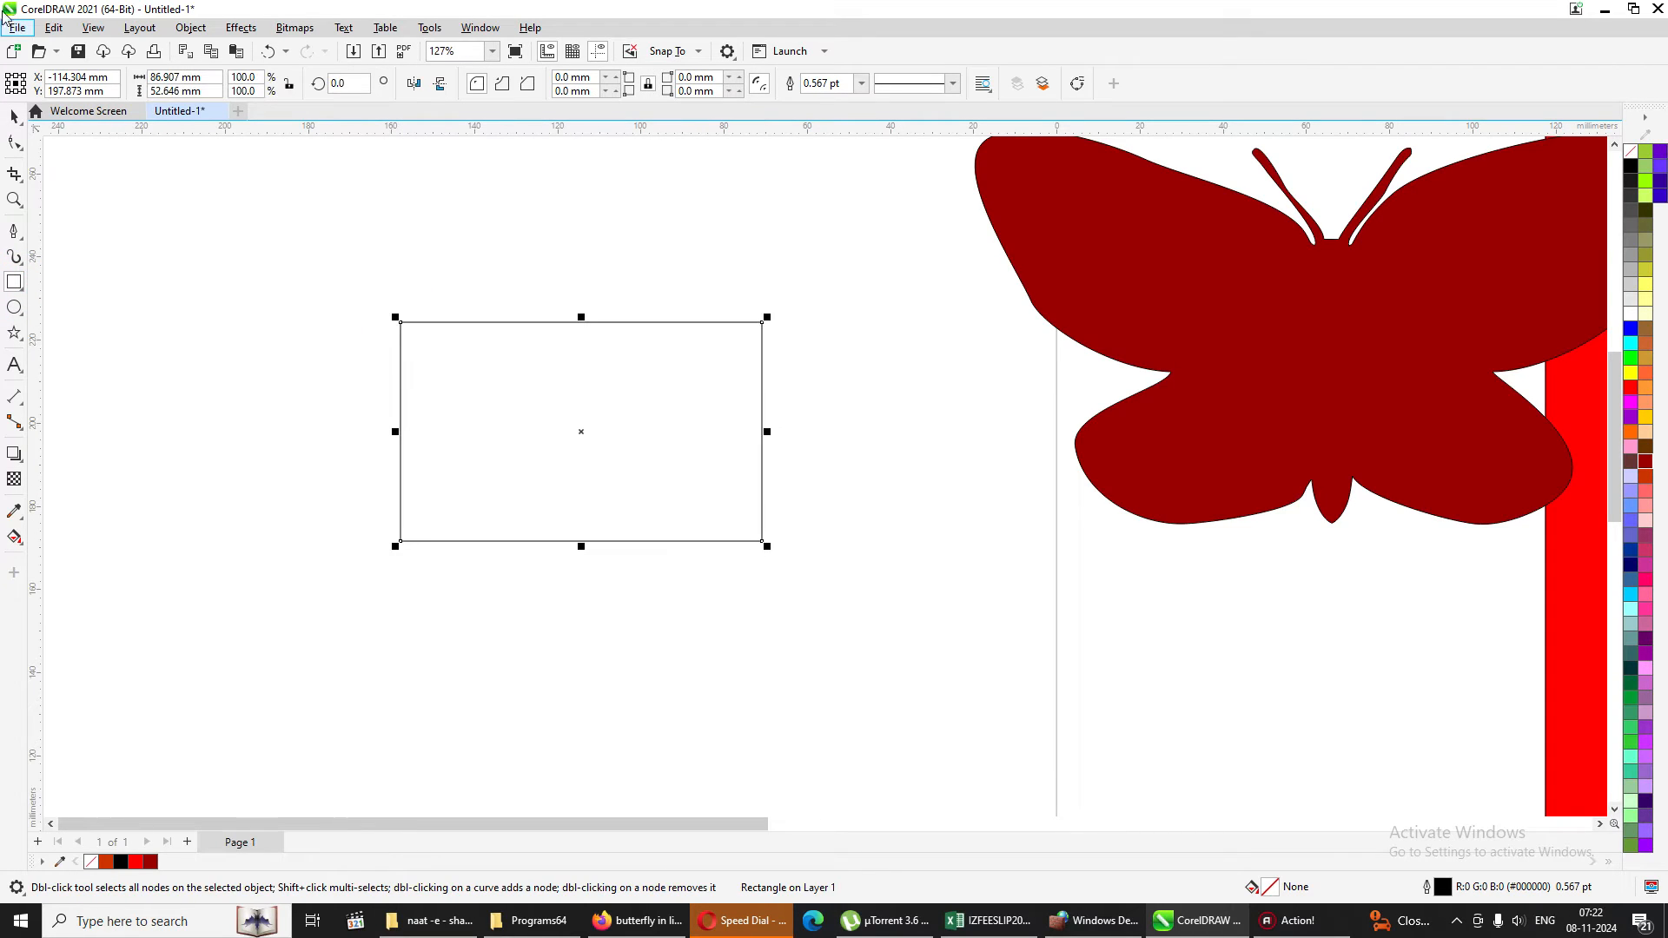
{"action": "left_click", "coordinate": [15, 144]}
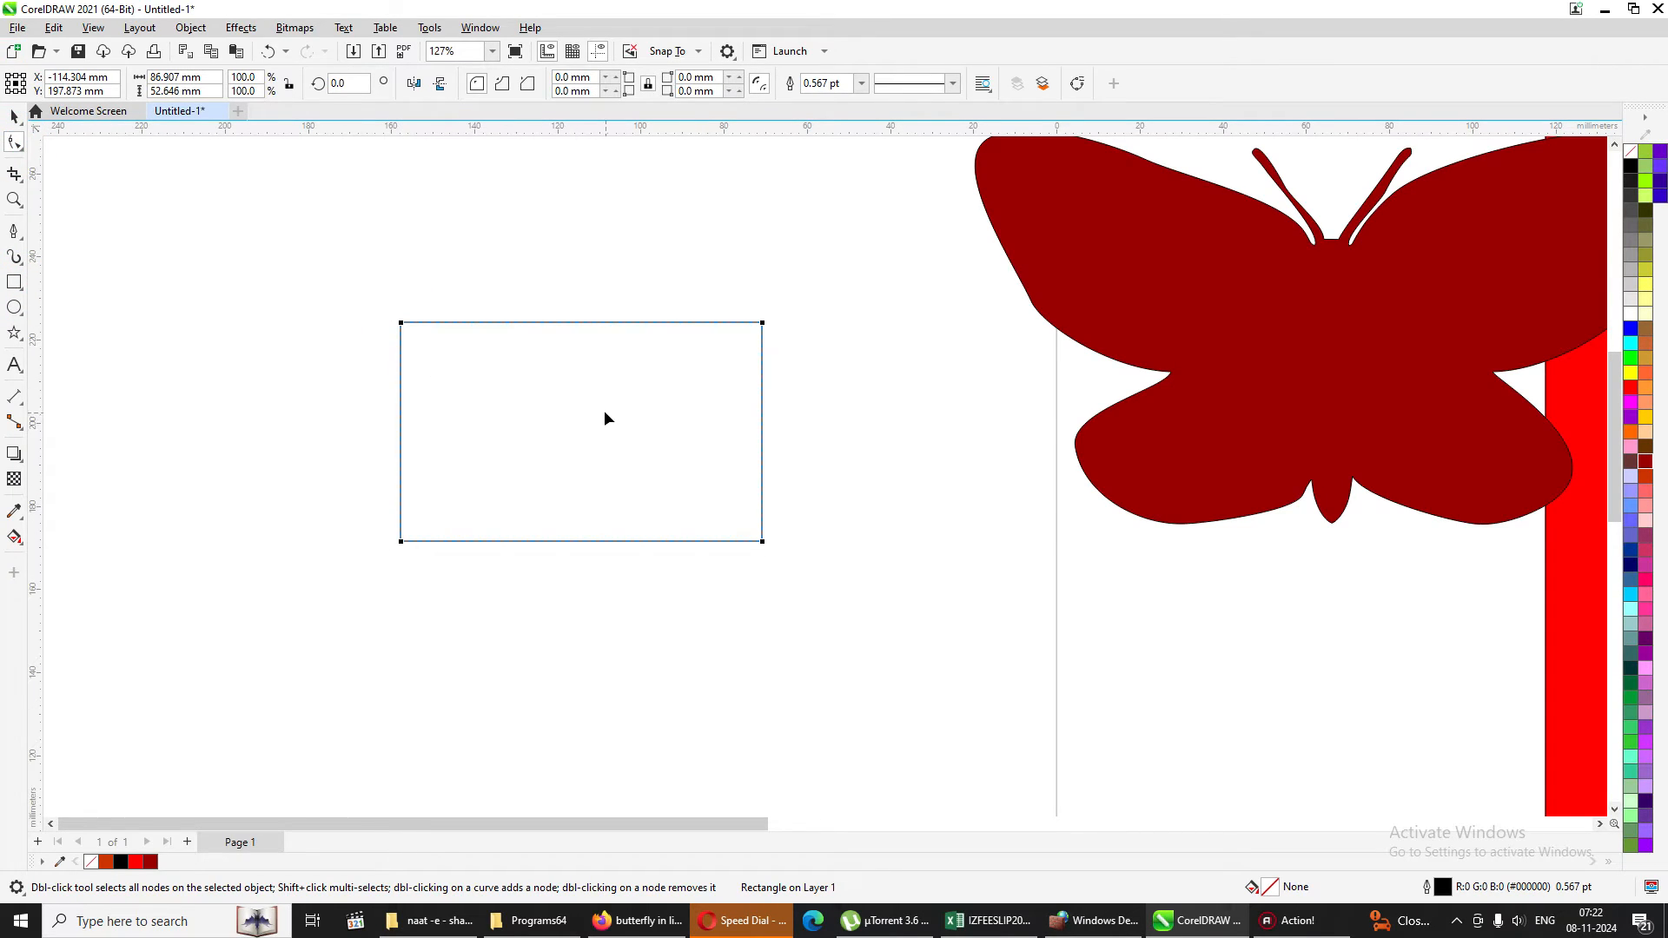
{"action": "key", "text": "ctrl+q"}
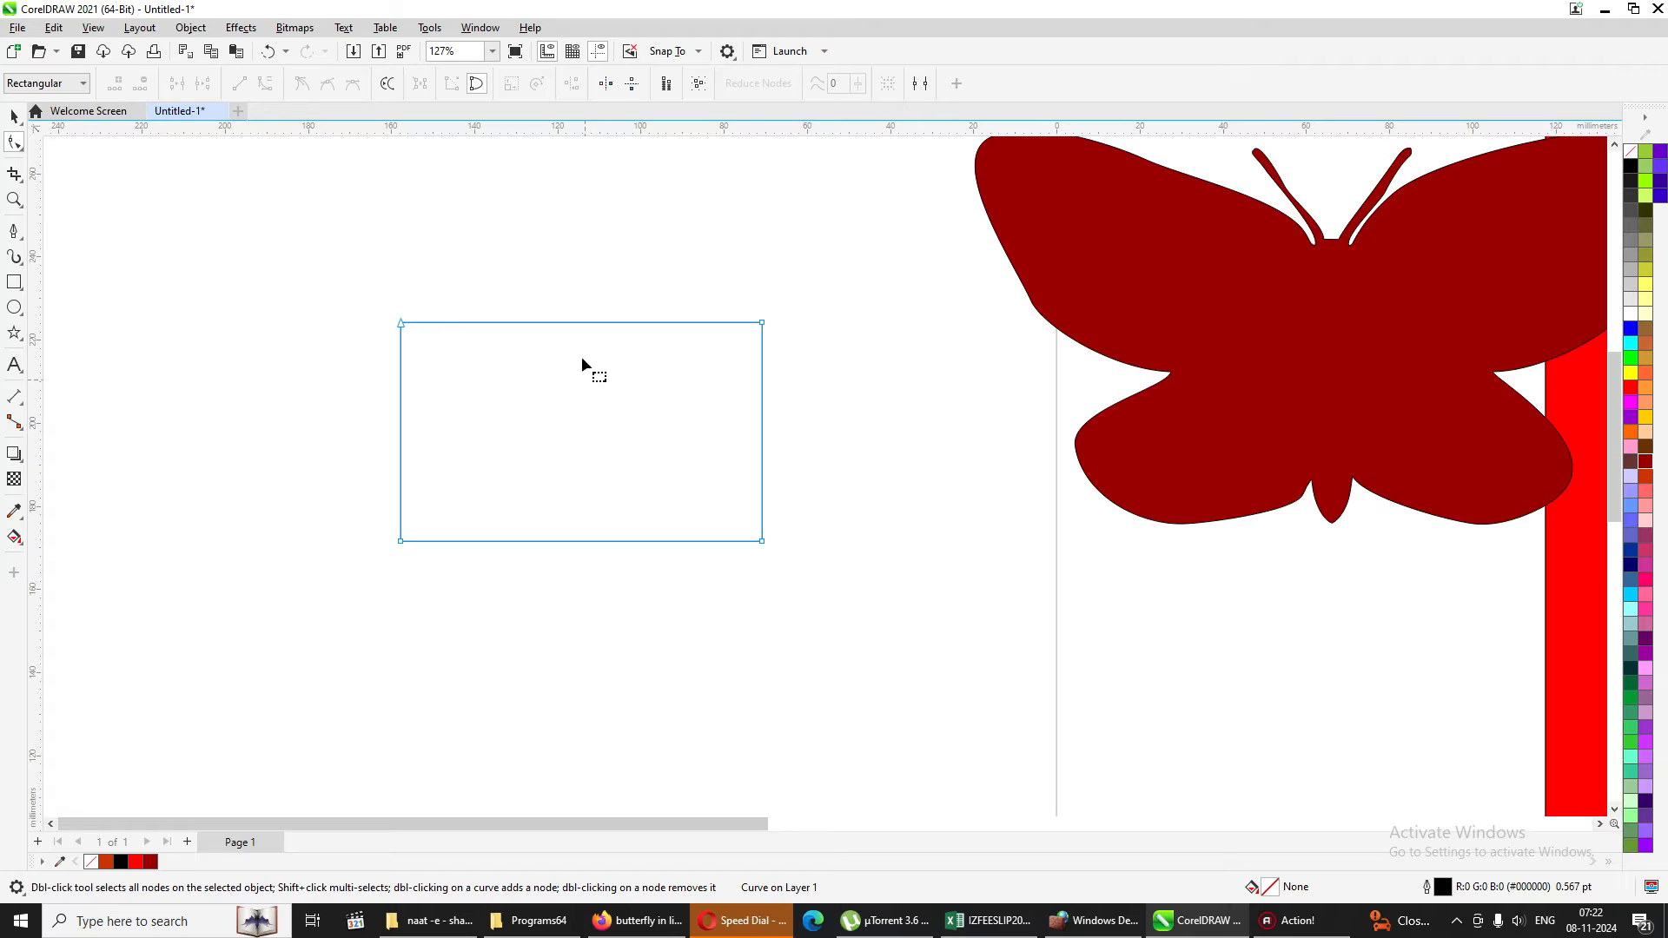
{"action": "double_click", "coordinate": [402, 325]}
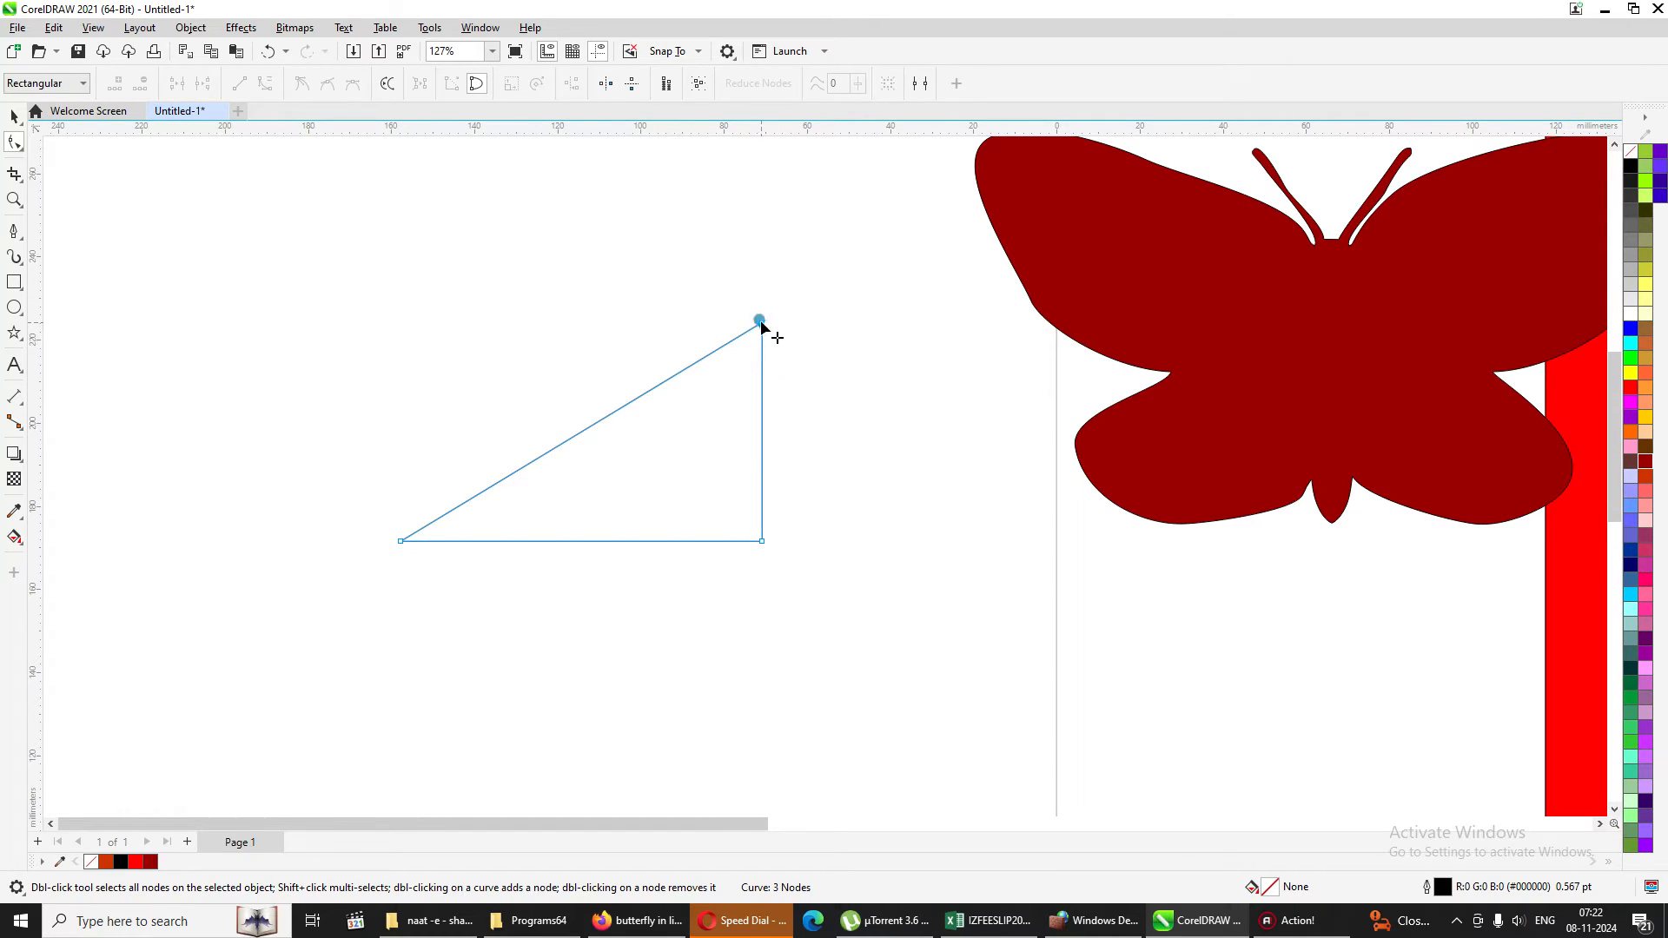
Try pulling the triangle's upper-right corner outward alone and together with the lower-right node, undoing each move.
{"action": "left_click_drag", "start_coordinate": [760, 322], "coordinate": [888, 324]}
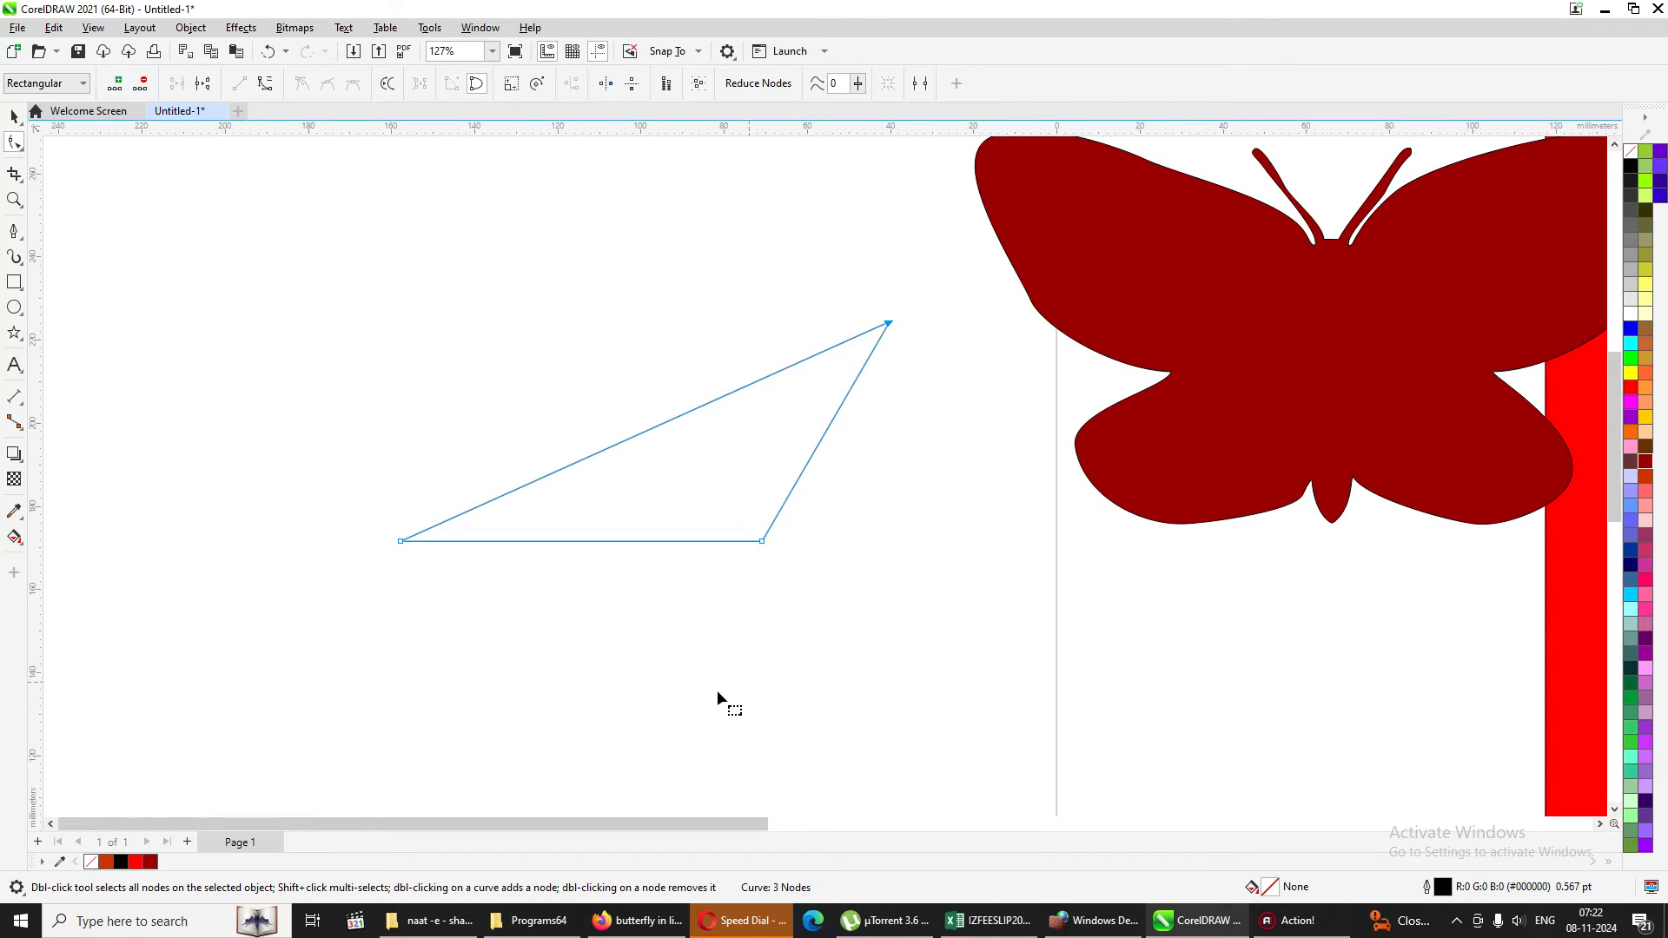
{"action": "key", "text": "ctrl+z"}
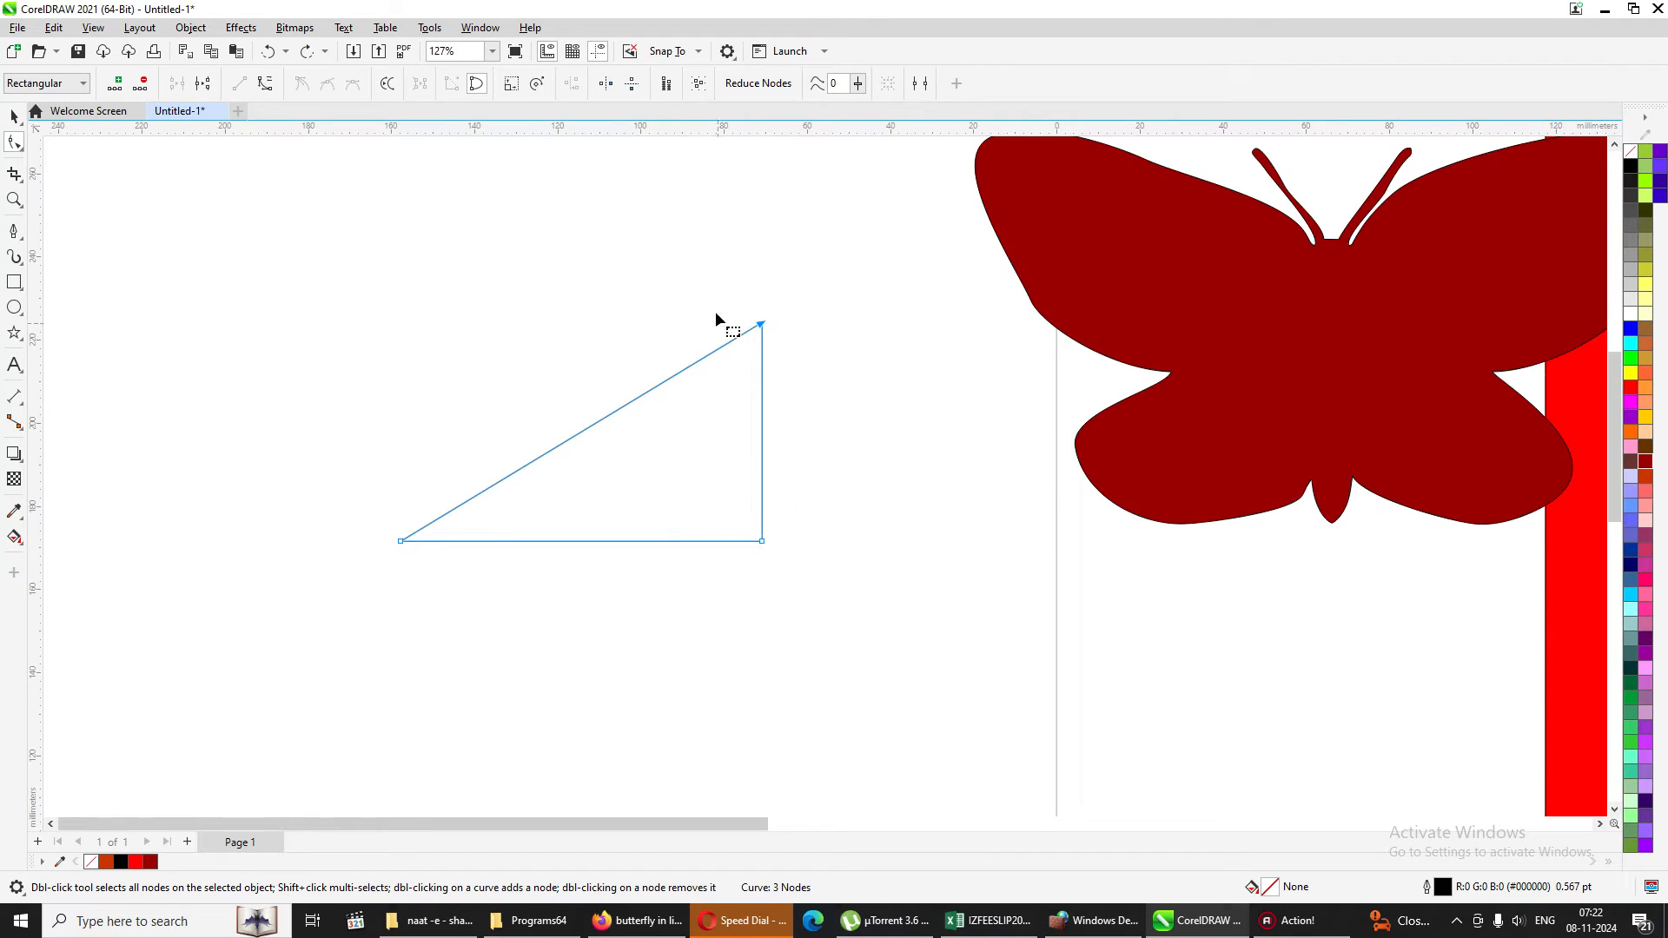
{"action": "left_click_drag", "start_coordinate": [712, 265], "coordinate": [794, 657]}
{"action": "left_click_drag", "start_coordinate": [755, 323], "coordinate": [841, 335]}
{"action": "key", "text": "ctrl+z"}
Add three nodes along the triangle's sloping edge and pull two new nodes downward out of its bottom edge.
{"action": "double_click", "coordinate": [497, 482]}
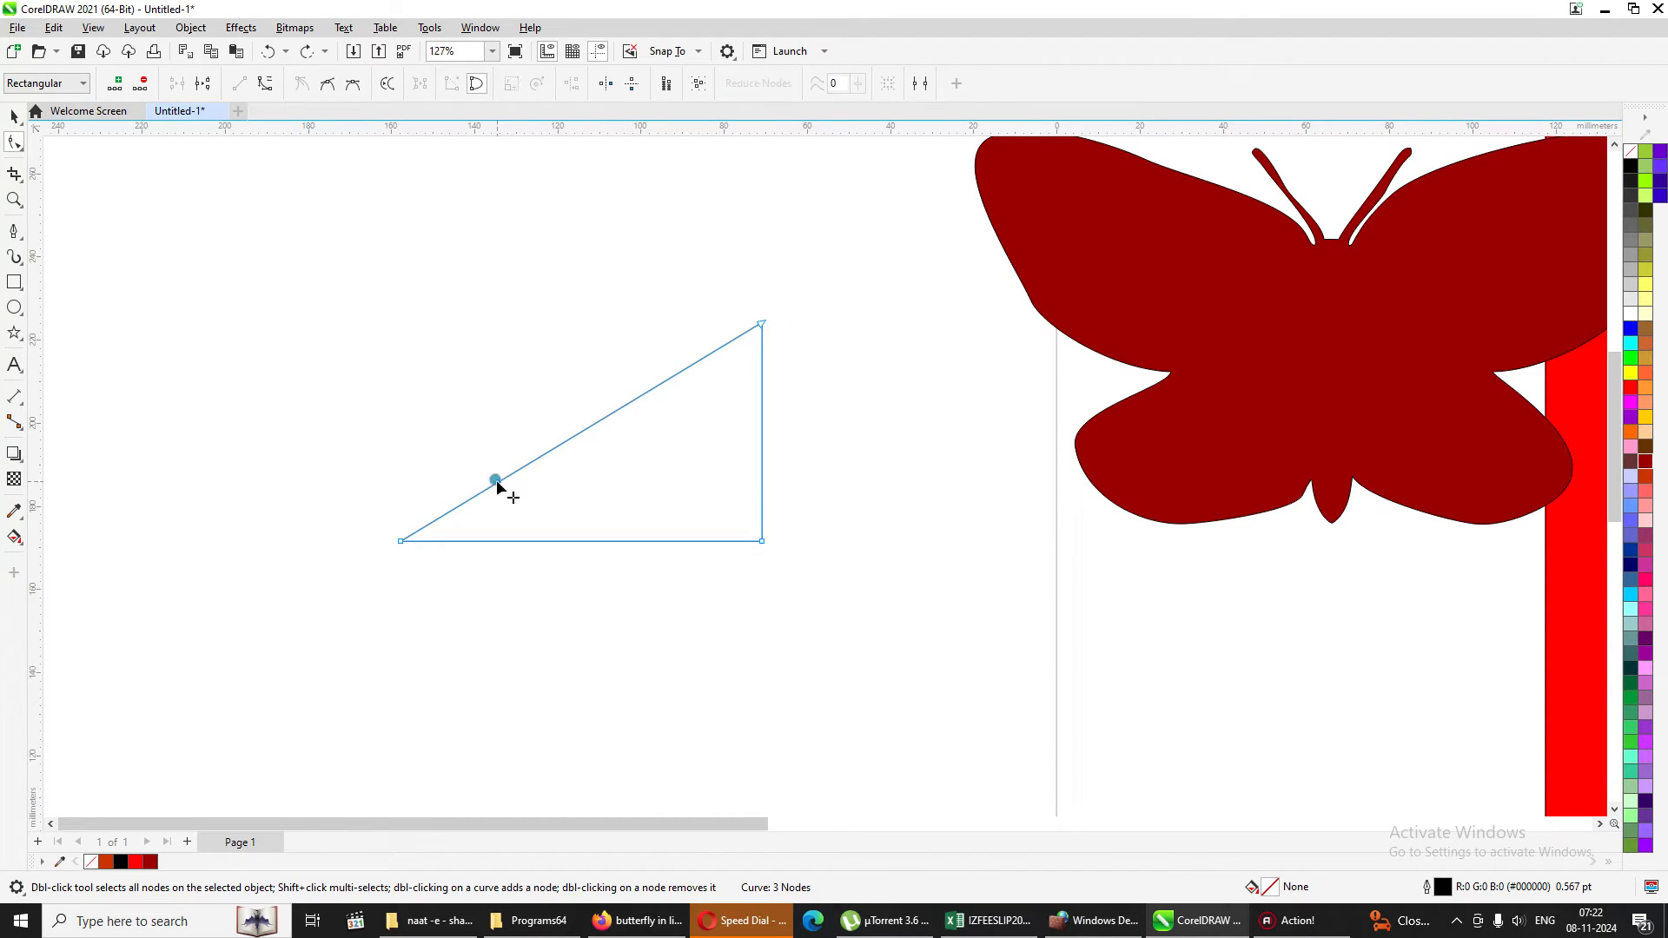
{"action": "double_click", "coordinate": [574, 436]}
{"action": "double_click", "coordinate": [659, 385]}
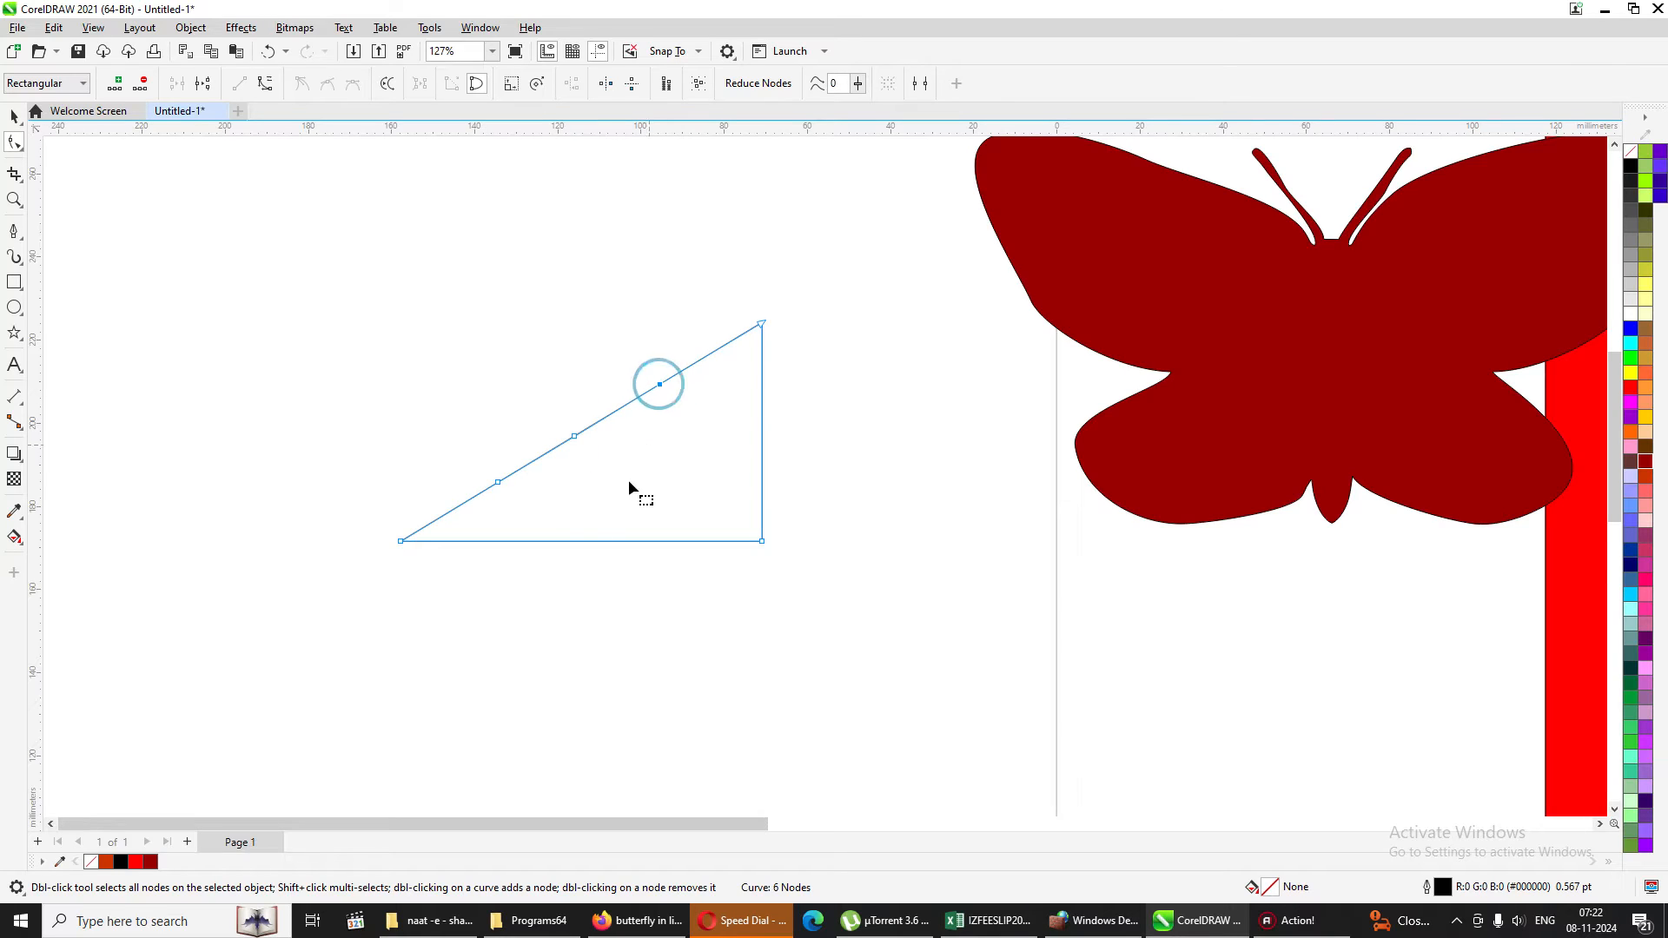
{"action": "left_click", "coordinate": [547, 542]}
{"action": "left_click_drag", "start_coordinate": [547, 541], "coordinate": [549, 697]}
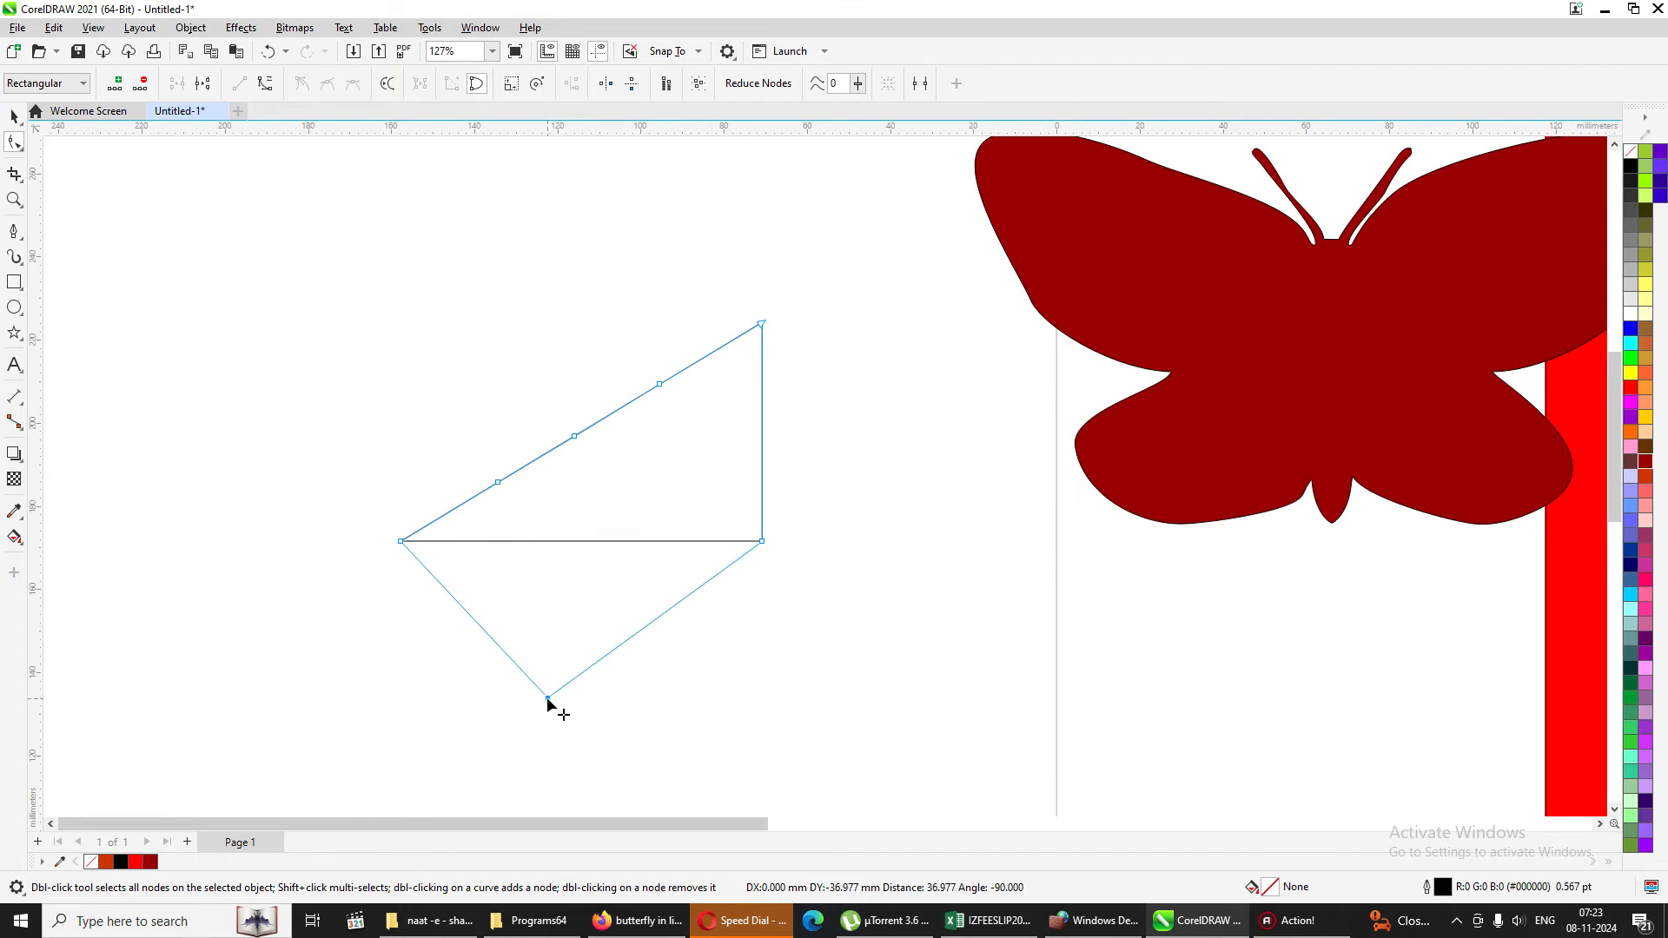
{"action": "left_click_drag", "start_coordinate": [672, 606], "coordinate": [793, 752]}
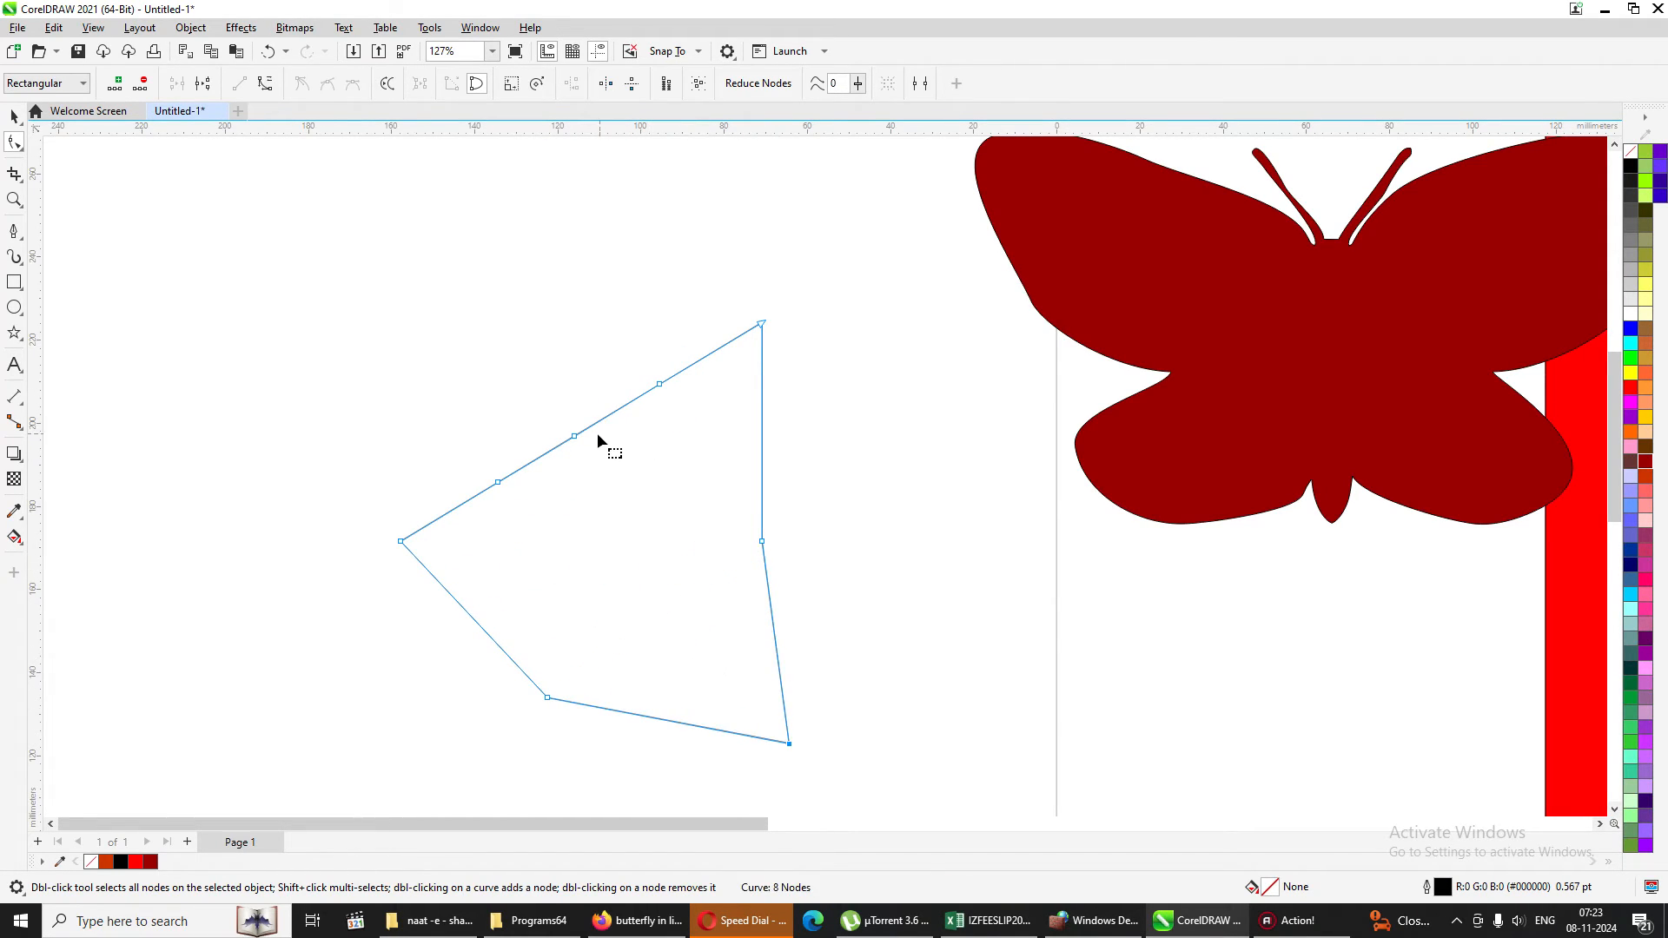
Add two more nodes on the sloping edge, pulling the upper one up into a peak and the lower one inward.
{"action": "double_click", "coordinate": [611, 407]}
{"action": "left_click_drag", "start_coordinate": [611, 406], "coordinate": [578, 315]}
{"action": "double_click", "coordinate": [537, 466]}
{"action": "left_click_drag", "start_coordinate": [537, 466], "coordinate": [552, 511]}
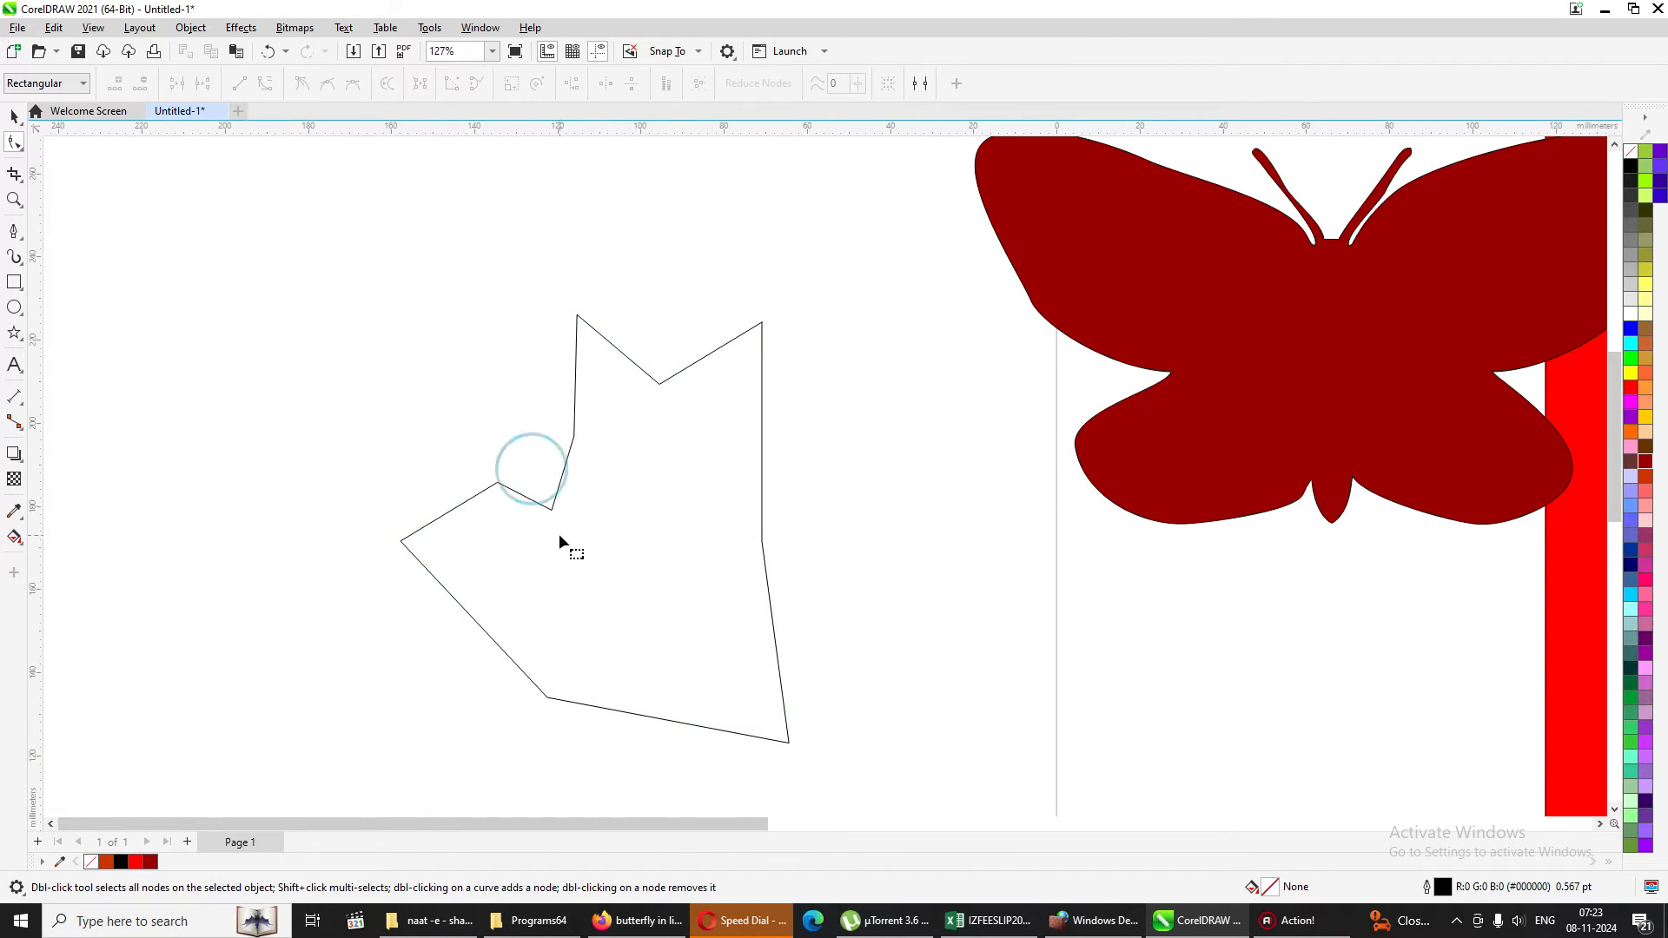
Try moving the polygon's right-hand nodes outward as a selected group, undoing each move.
{"action": "left_click_drag", "start_coordinate": [761, 325], "coordinate": [904, 327]}
{"action": "key", "text": "ctrl+z"}
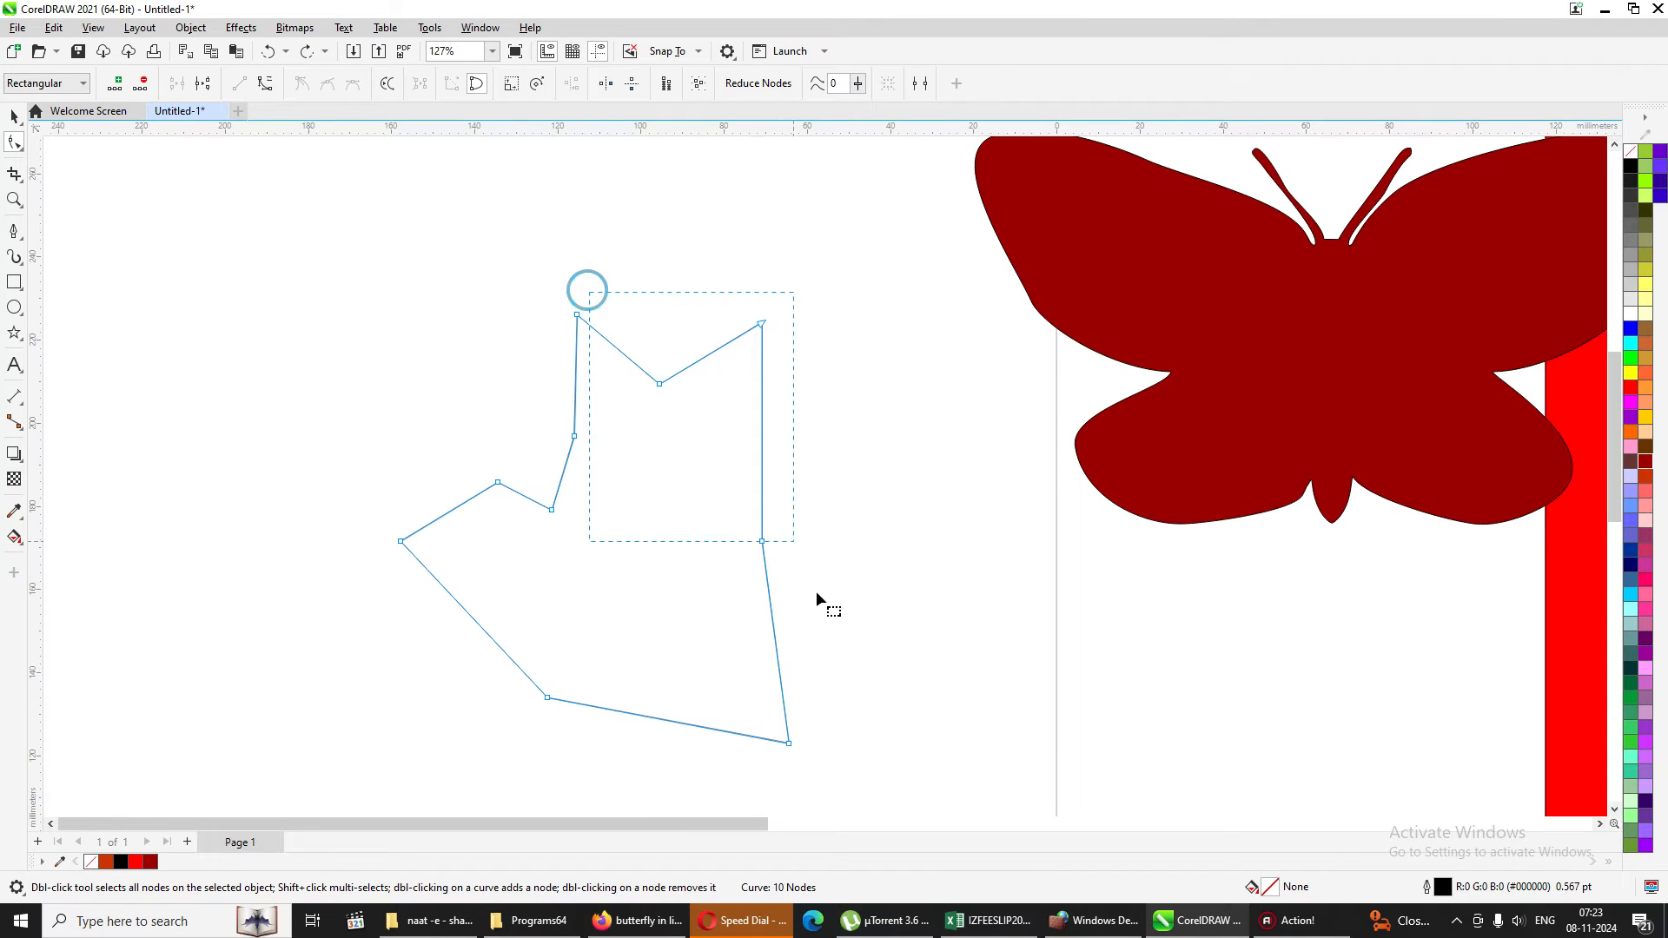
{"action": "scroll", "coordinate": [846, 637], "scroll_direction": "down", "scroll_amount": 1}
{"action": "left_click_drag", "start_coordinate": [762, 286], "coordinate": [838, 262]}
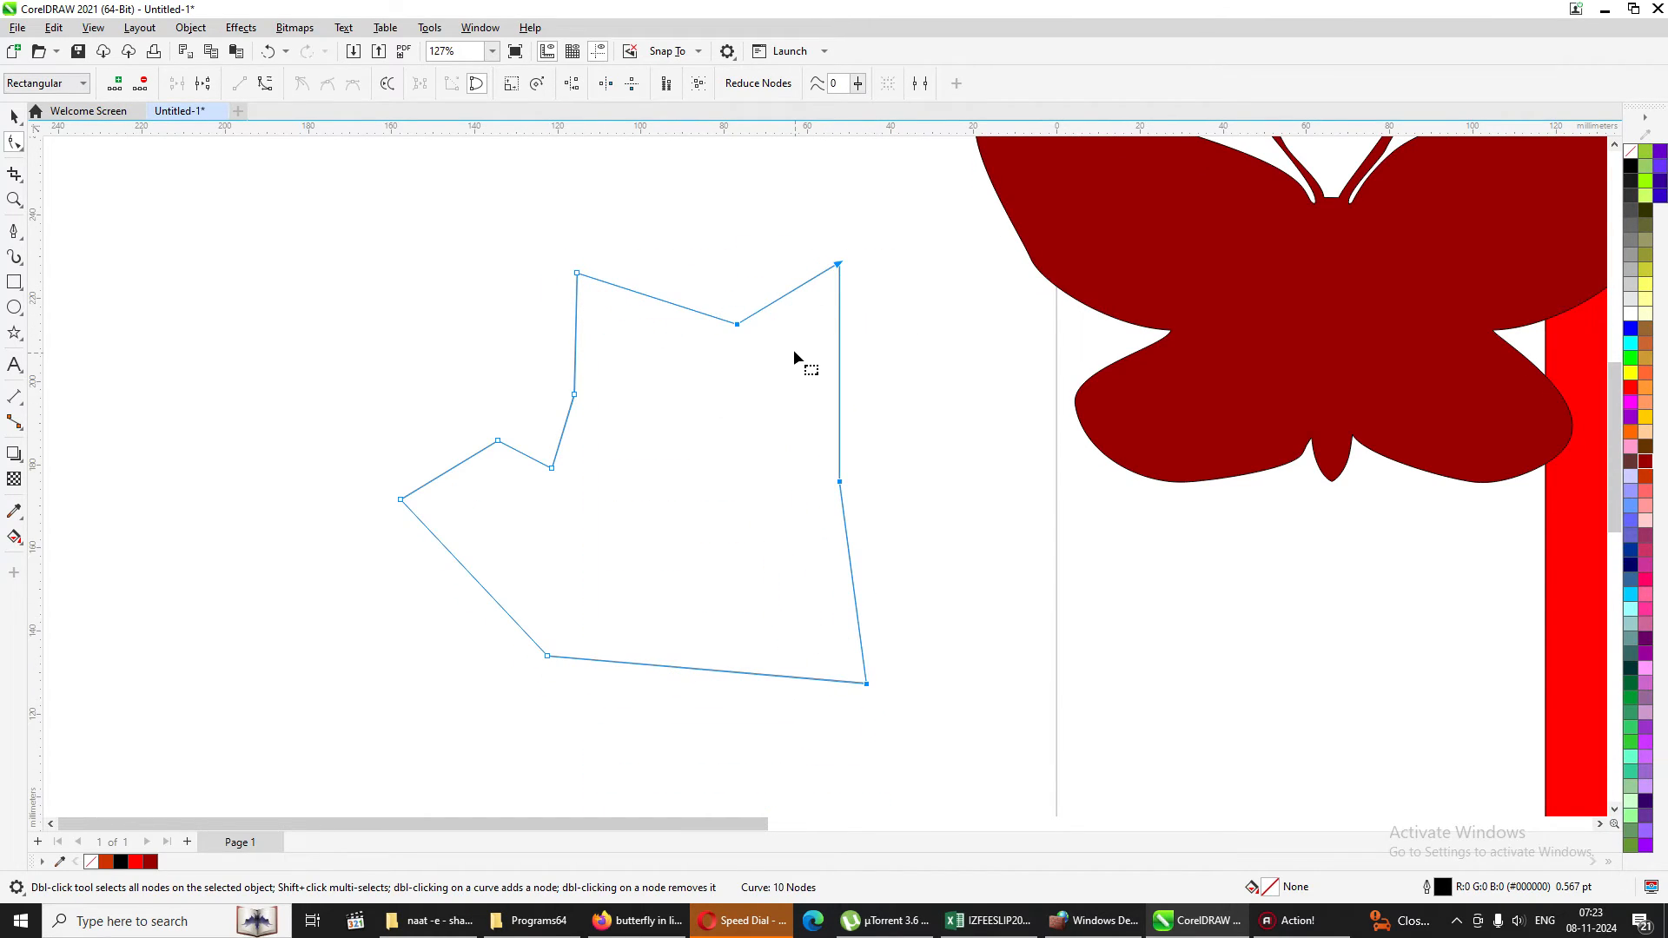
{"action": "key", "text": "ctrl+z"}
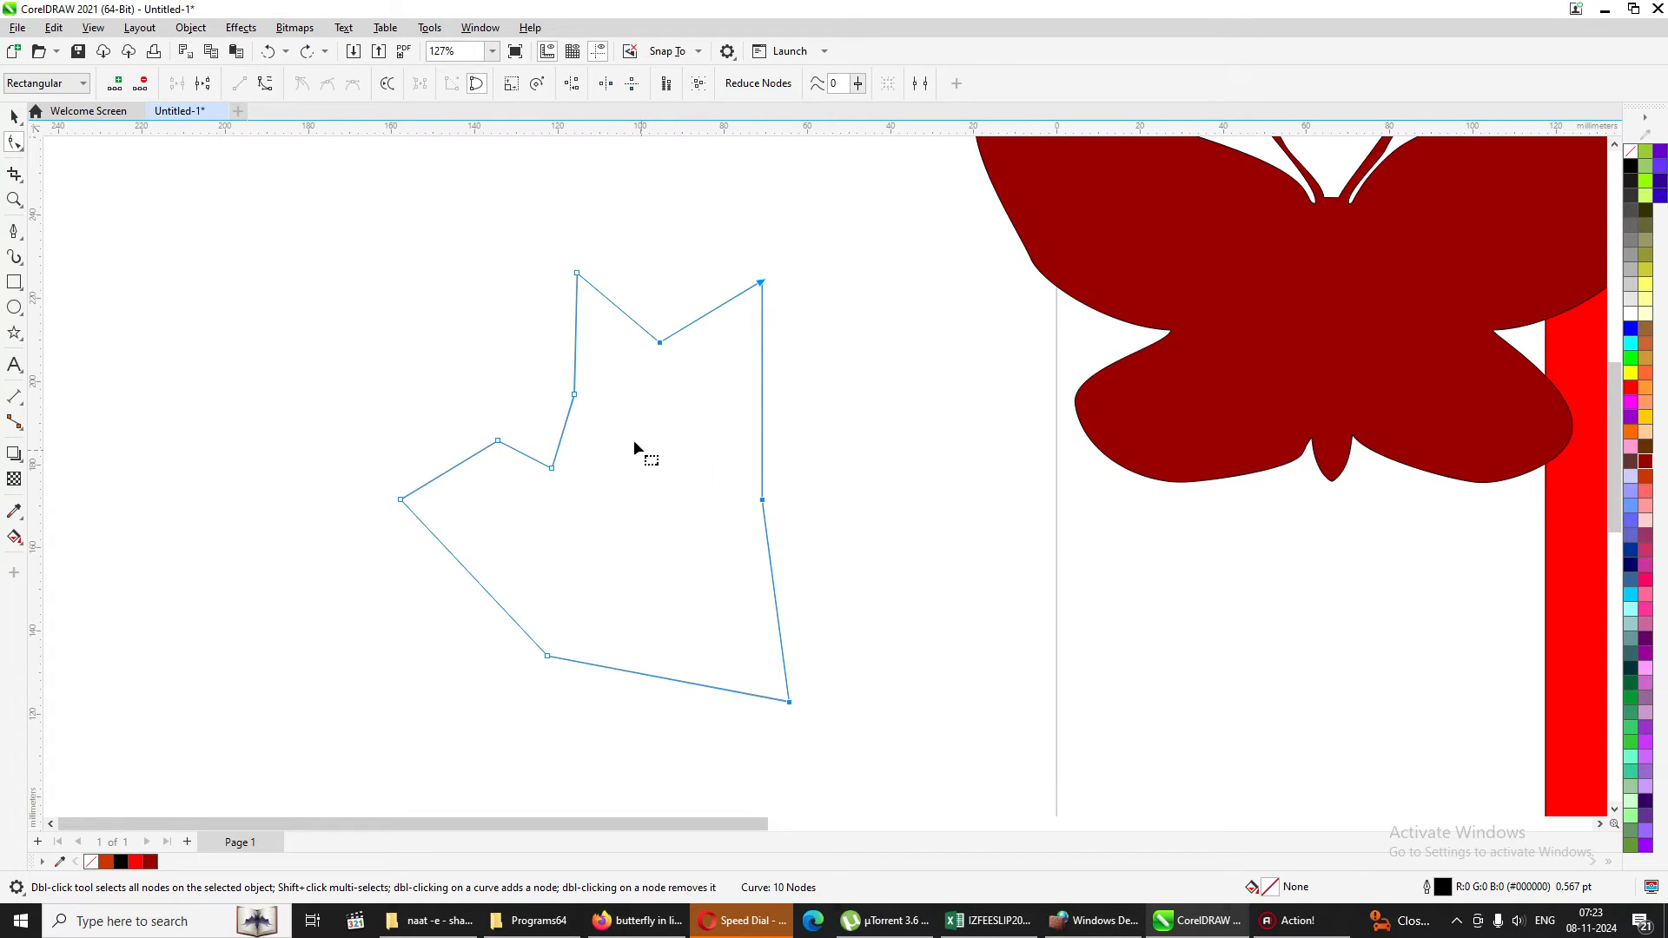
Select all the polygon's nodes, stretch them by its upper-right tip toward the butterfly, and move the whole polygon over the butterfly.
{"action": "left_click", "coordinate": [700, 86]}
{"action": "left_click_drag", "start_coordinate": [761, 282], "coordinate": [1152, 274]}
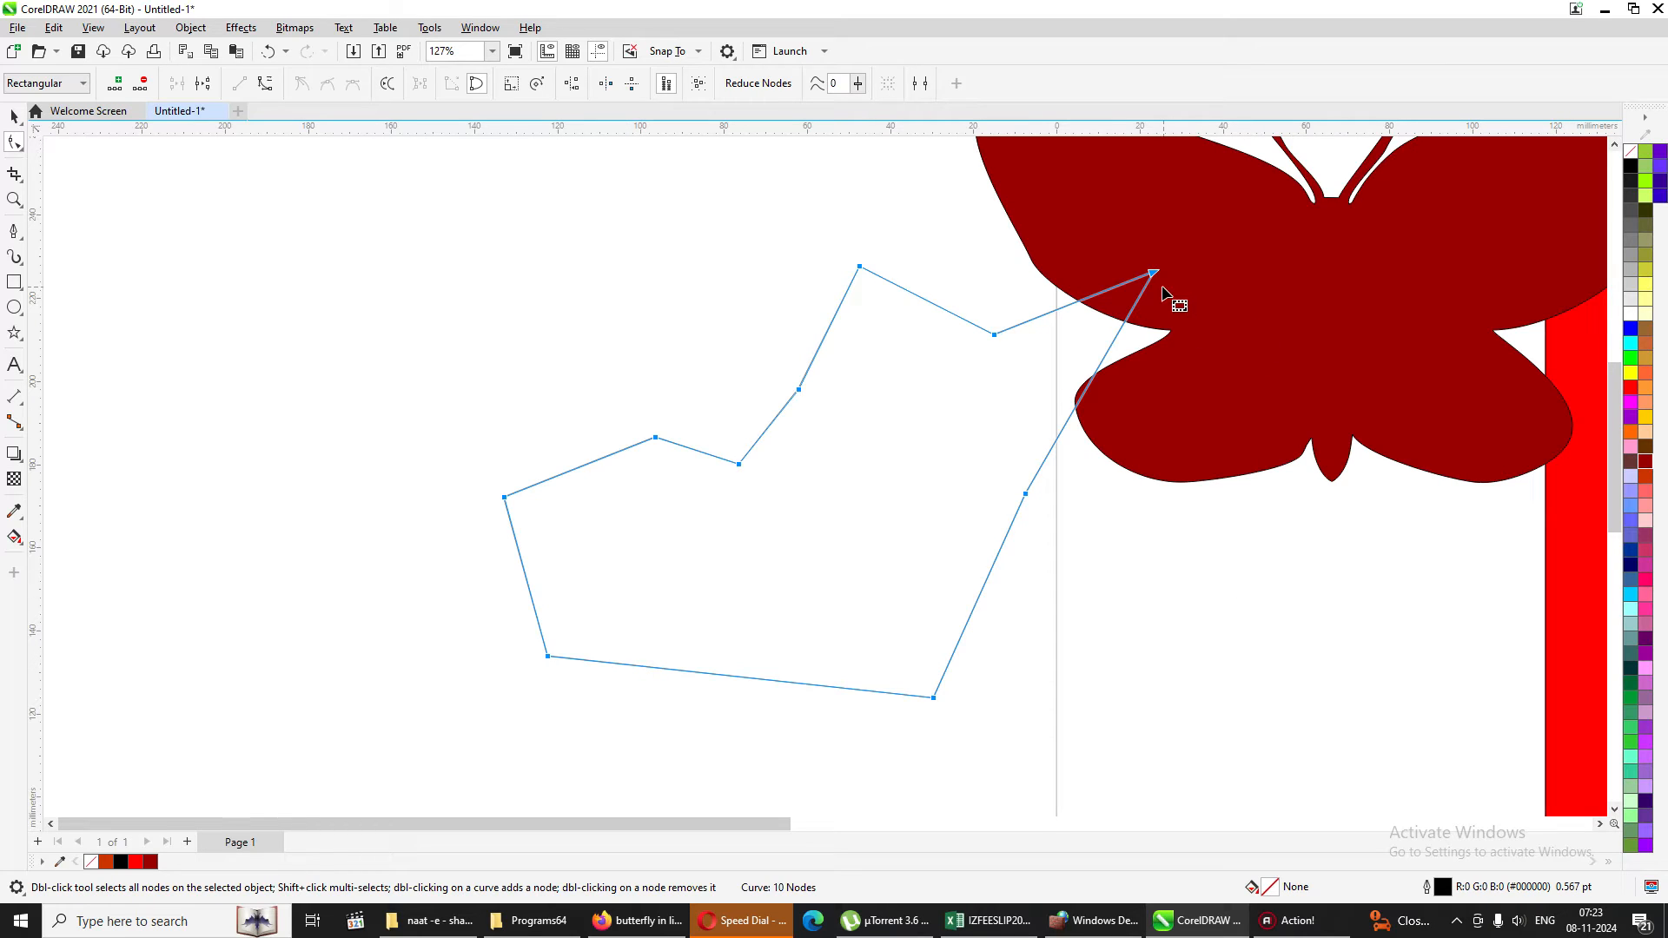
{"action": "left_click_drag", "start_coordinate": [1154, 274], "coordinate": [1030, 306]}
{"action": "left_click_drag", "start_coordinate": [1030, 306], "coordinate": [1308, 218]}
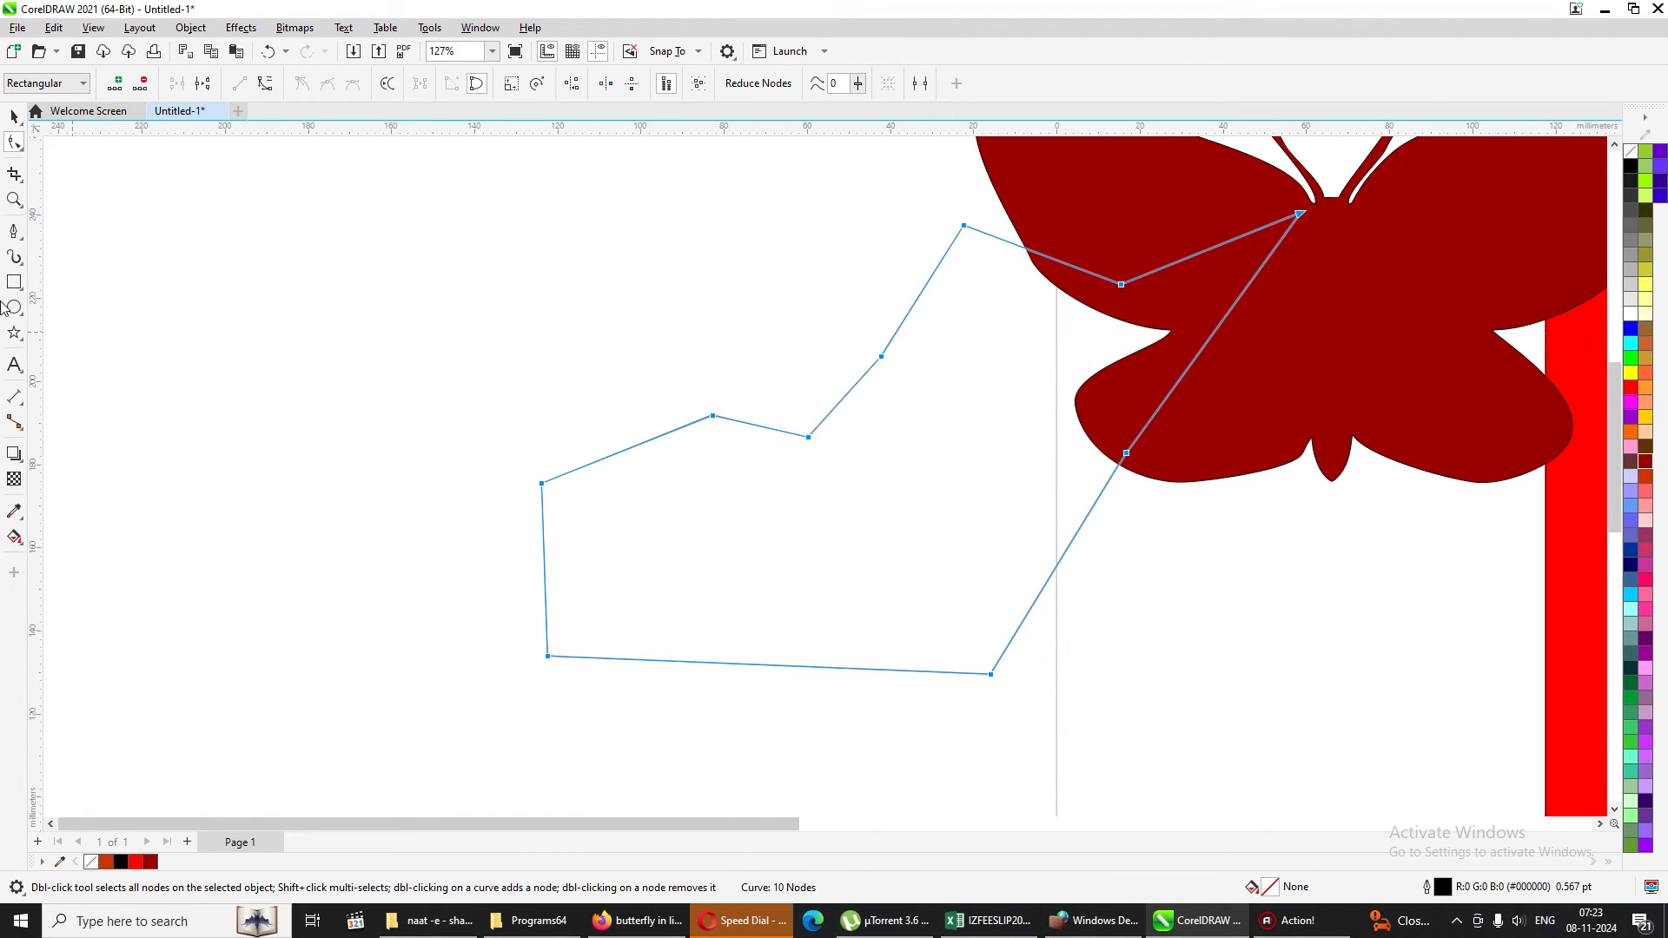
{"action": "left_click", "coordinate": [798, 412]}
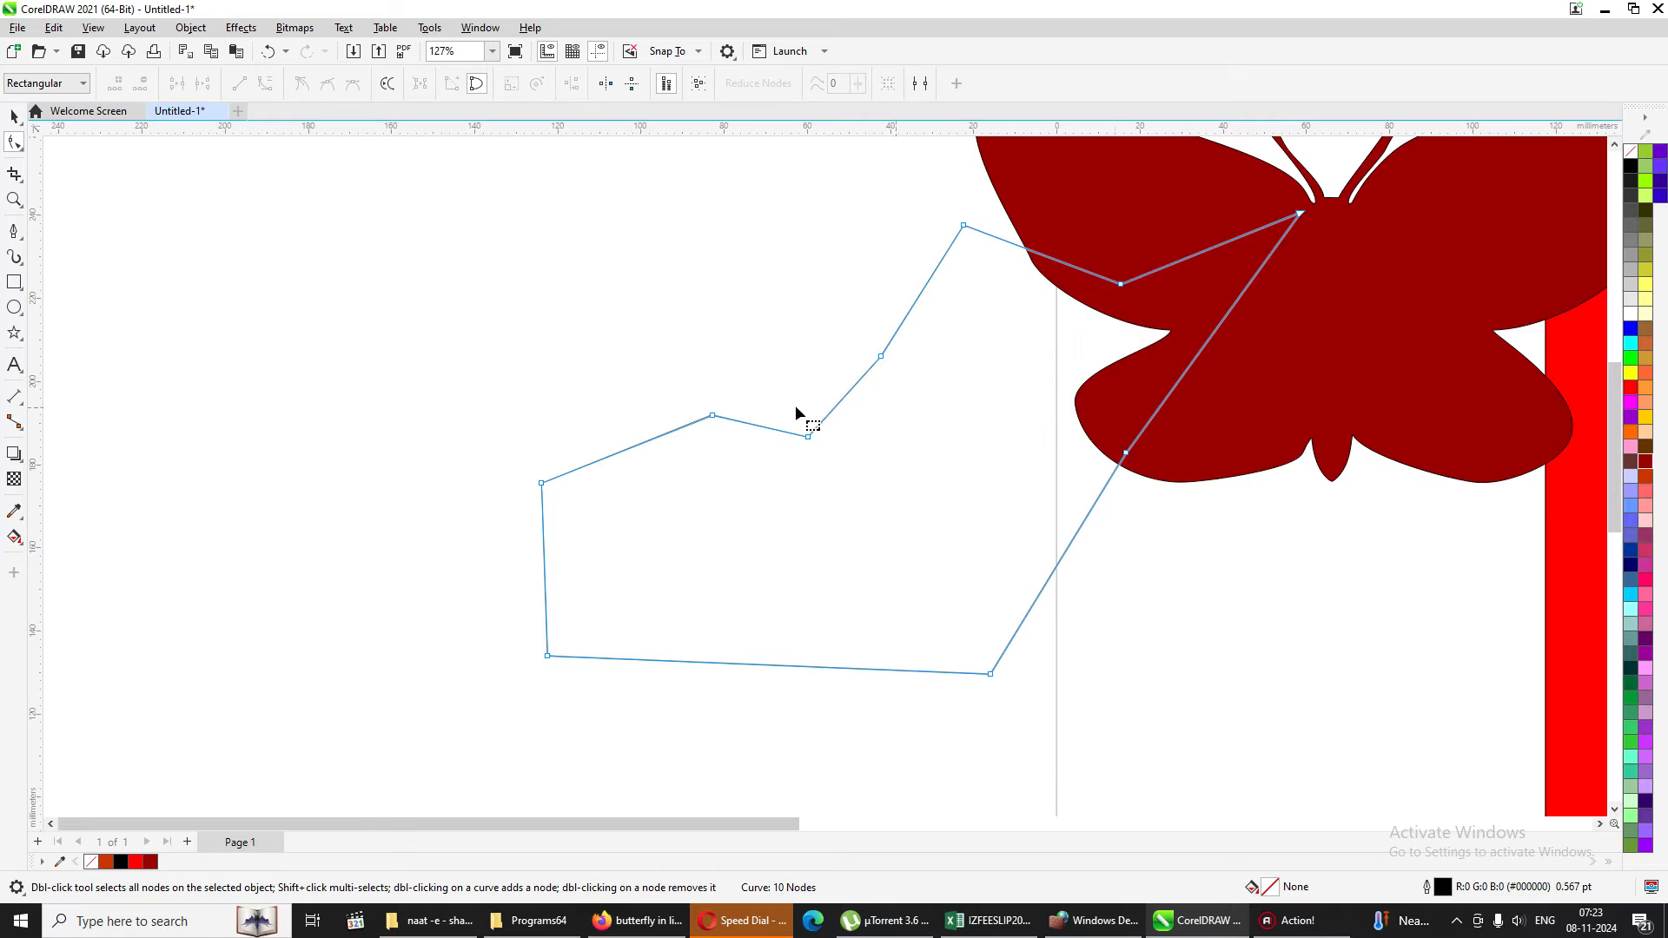
{"action": "left_click", "coordinate": [14, 116]}
{"action": "left_click_drag", "start_coordinate": [781, 477], "coordinate": [1327, 477]}
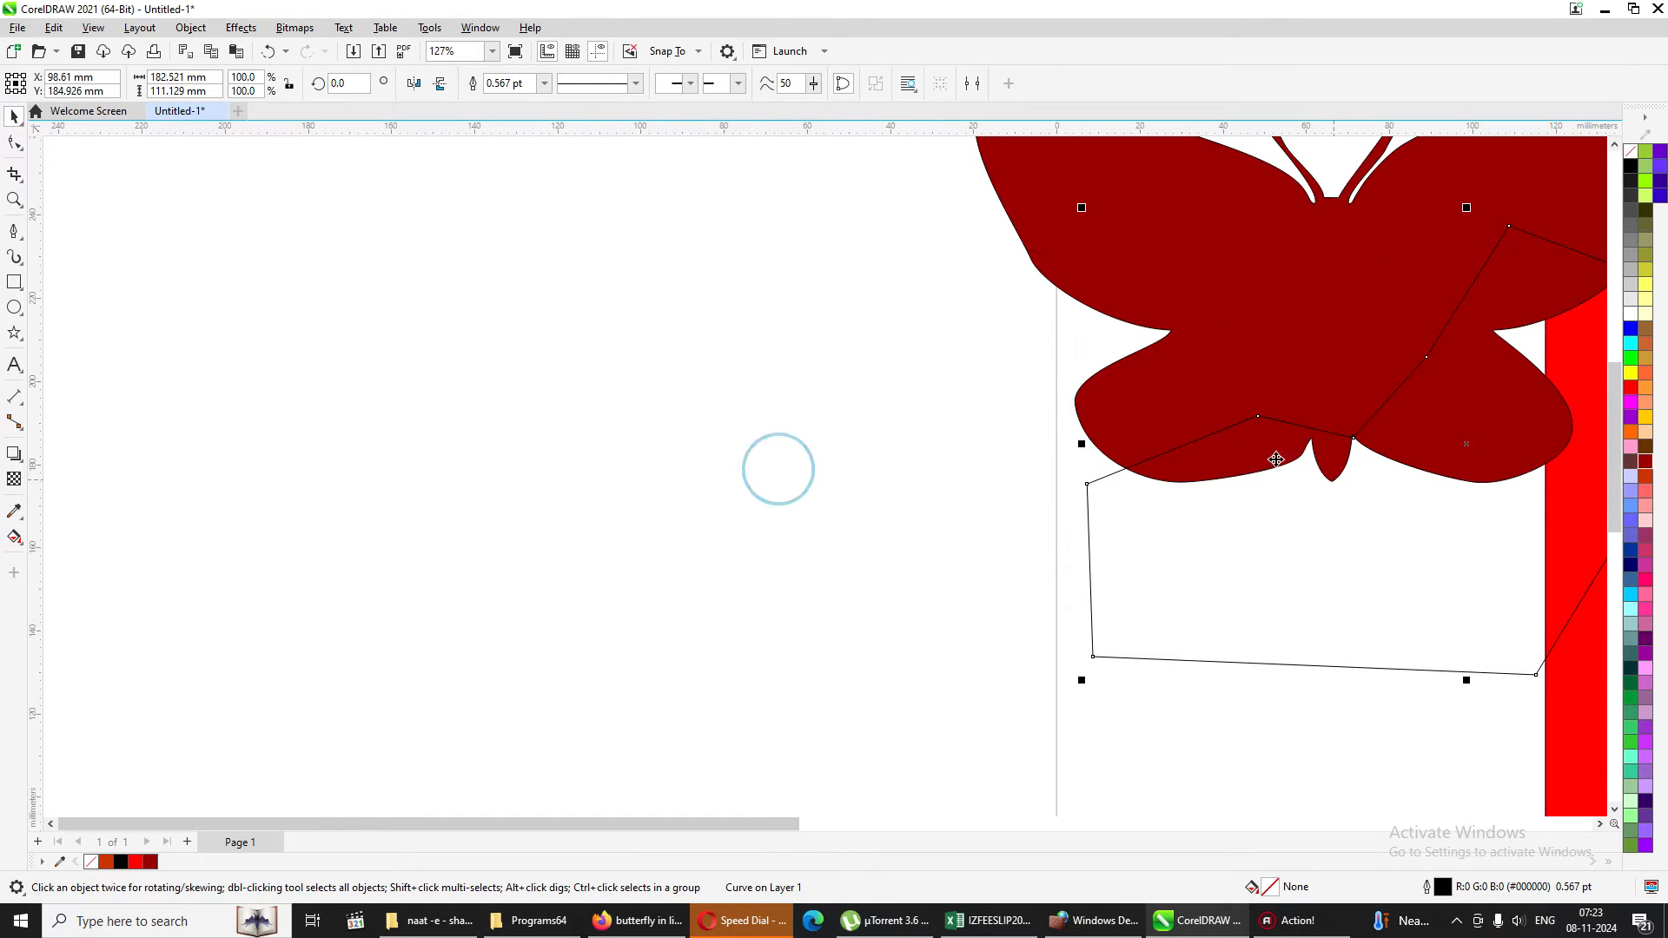
Show the Parallel Drawing options for the Pen tool and set 3 parallel lines at 4.0 mm distance.
{"action": "left_click", "coordinate": [971, 84]}
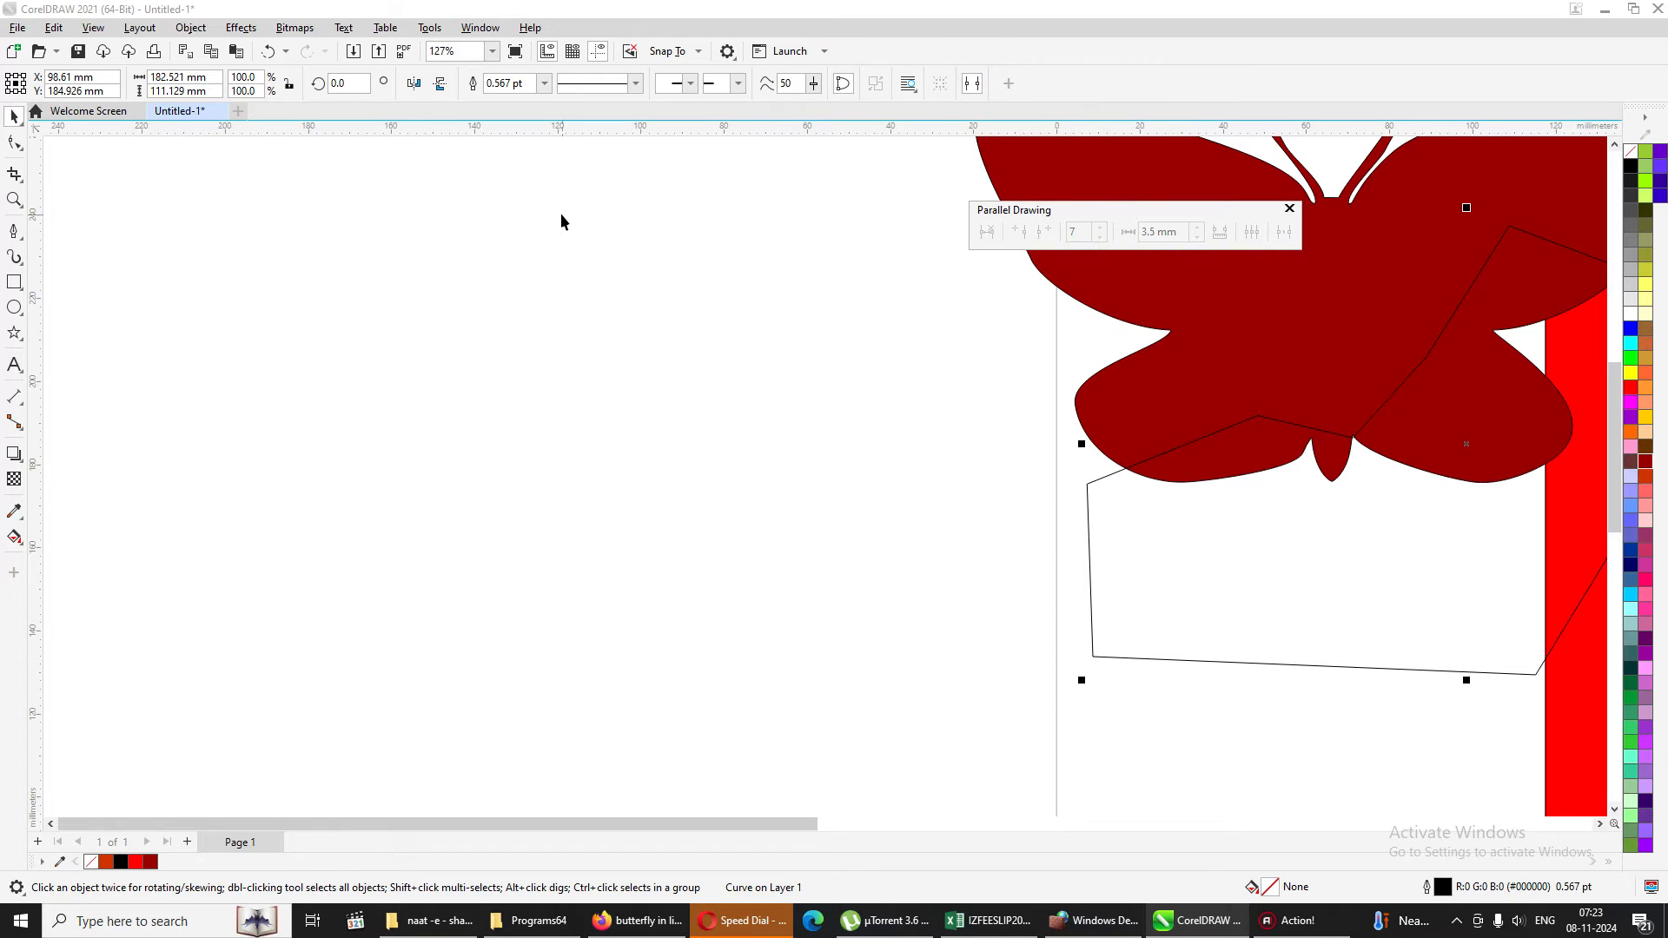
{"action": "mouse_move", "coordinate": [1093, 205]}
{"action": "left_mouse_down"}
{"action": "mouse_move", "coordinate": [924, 212]}
{"action": "mouse_move", "coordinate": [487, 172]}
{"action": "left_mouse_up"}
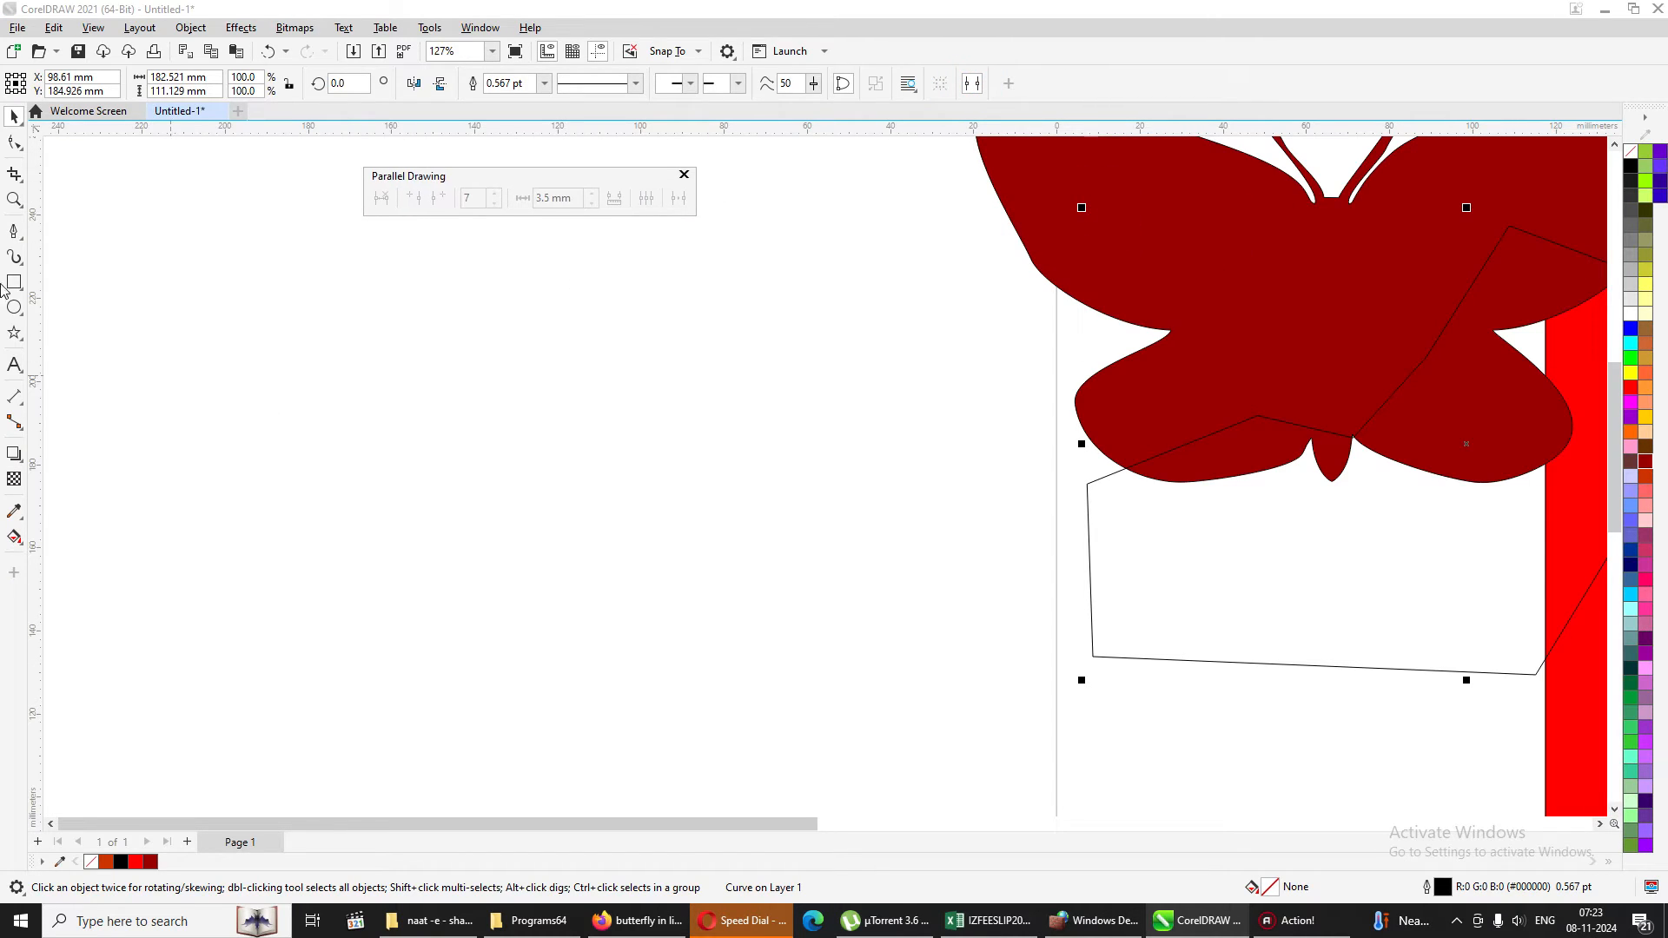
{"action": "left_click", "coordinate": [13, 231]}
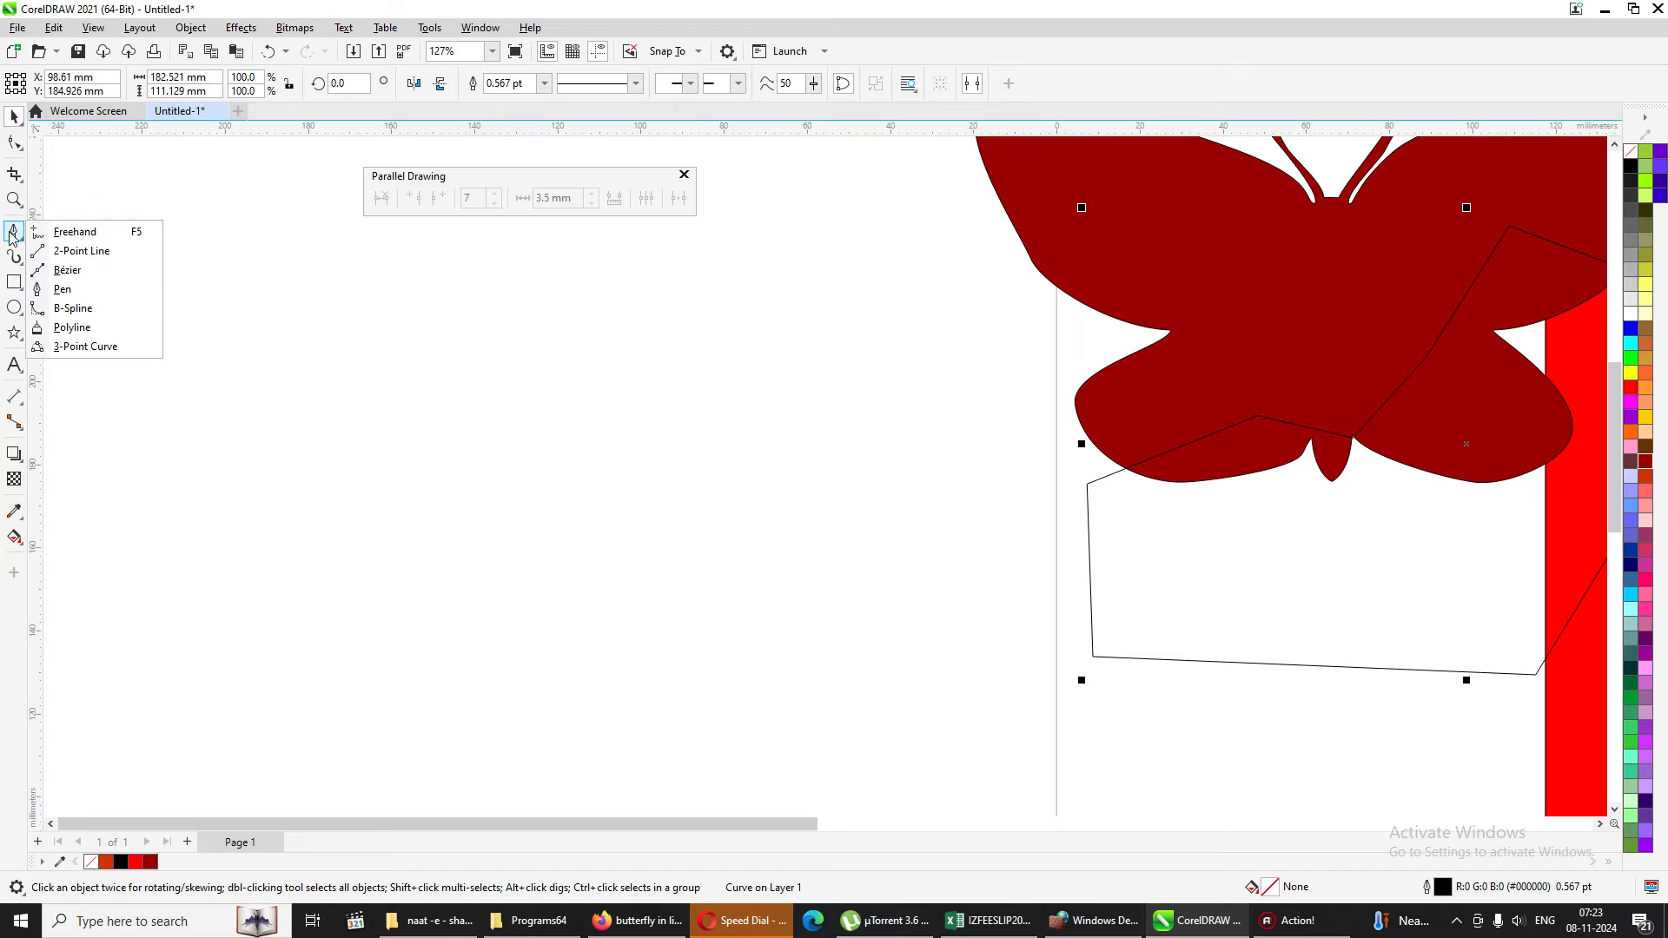
{"action": "left_click", "coordinate": [104, 289]}
{"action": "left_click", "coordinate": [473, 198]}
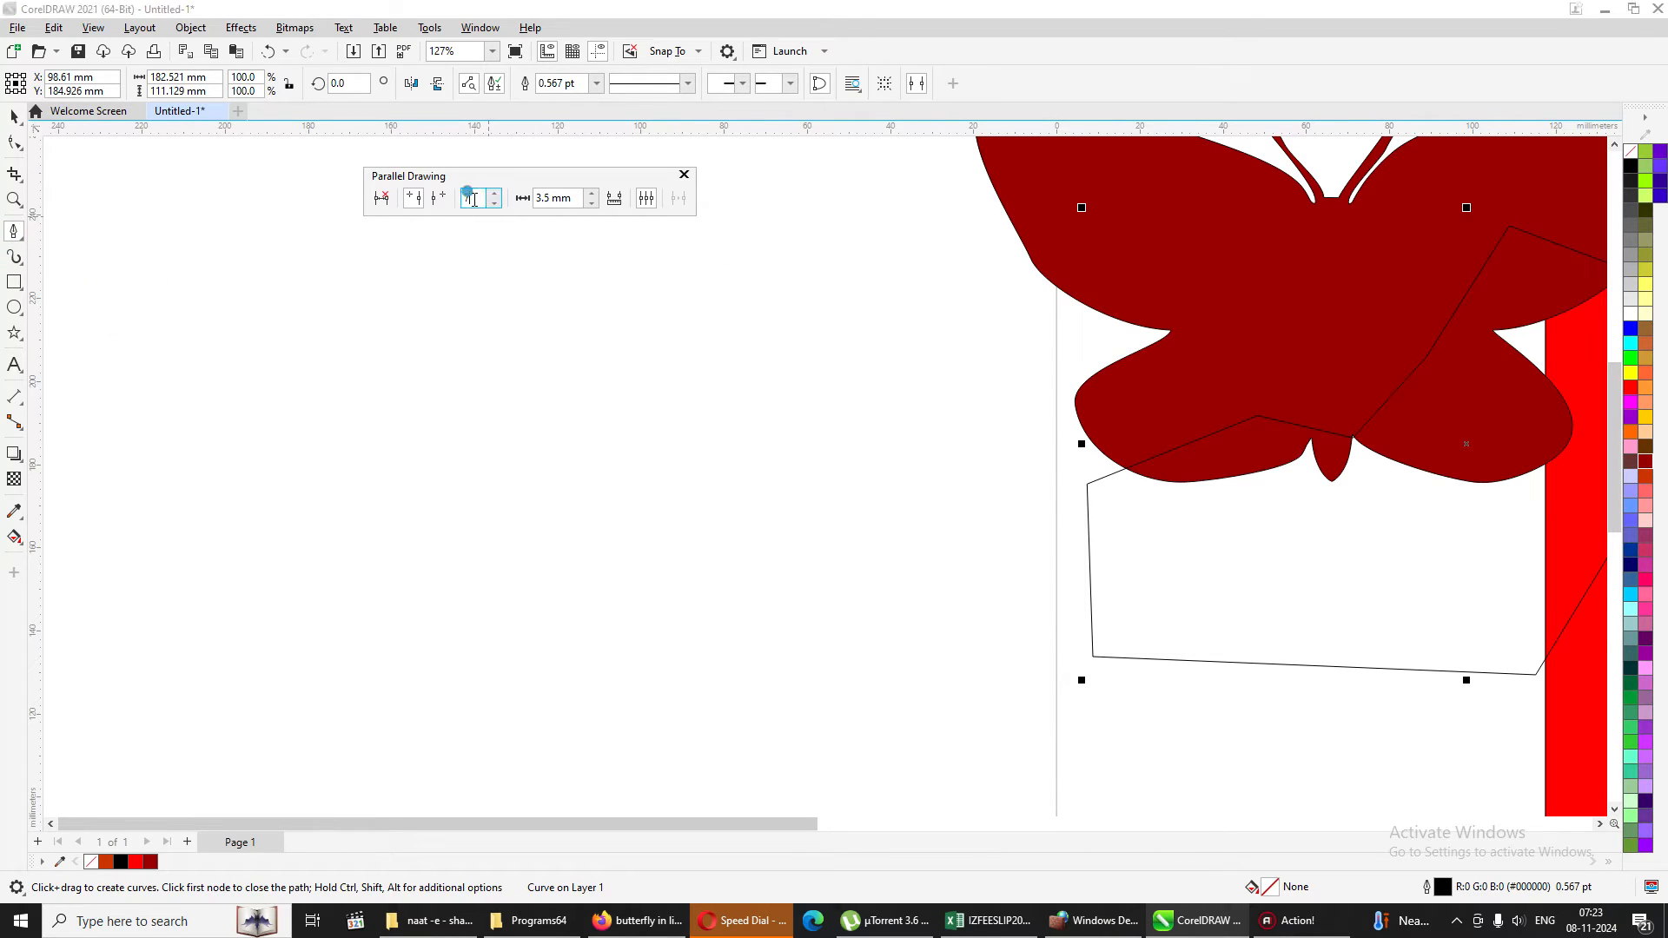
{"action": "type", "text": "3"}
{"action": "left_click", "coordinate": [592, 194]}
Draw an open two-segment angle about 110 by 58 mm with the Pen tool and create parallel lines from it.
{"action": "left_click", "coordinate": [771, 272]}
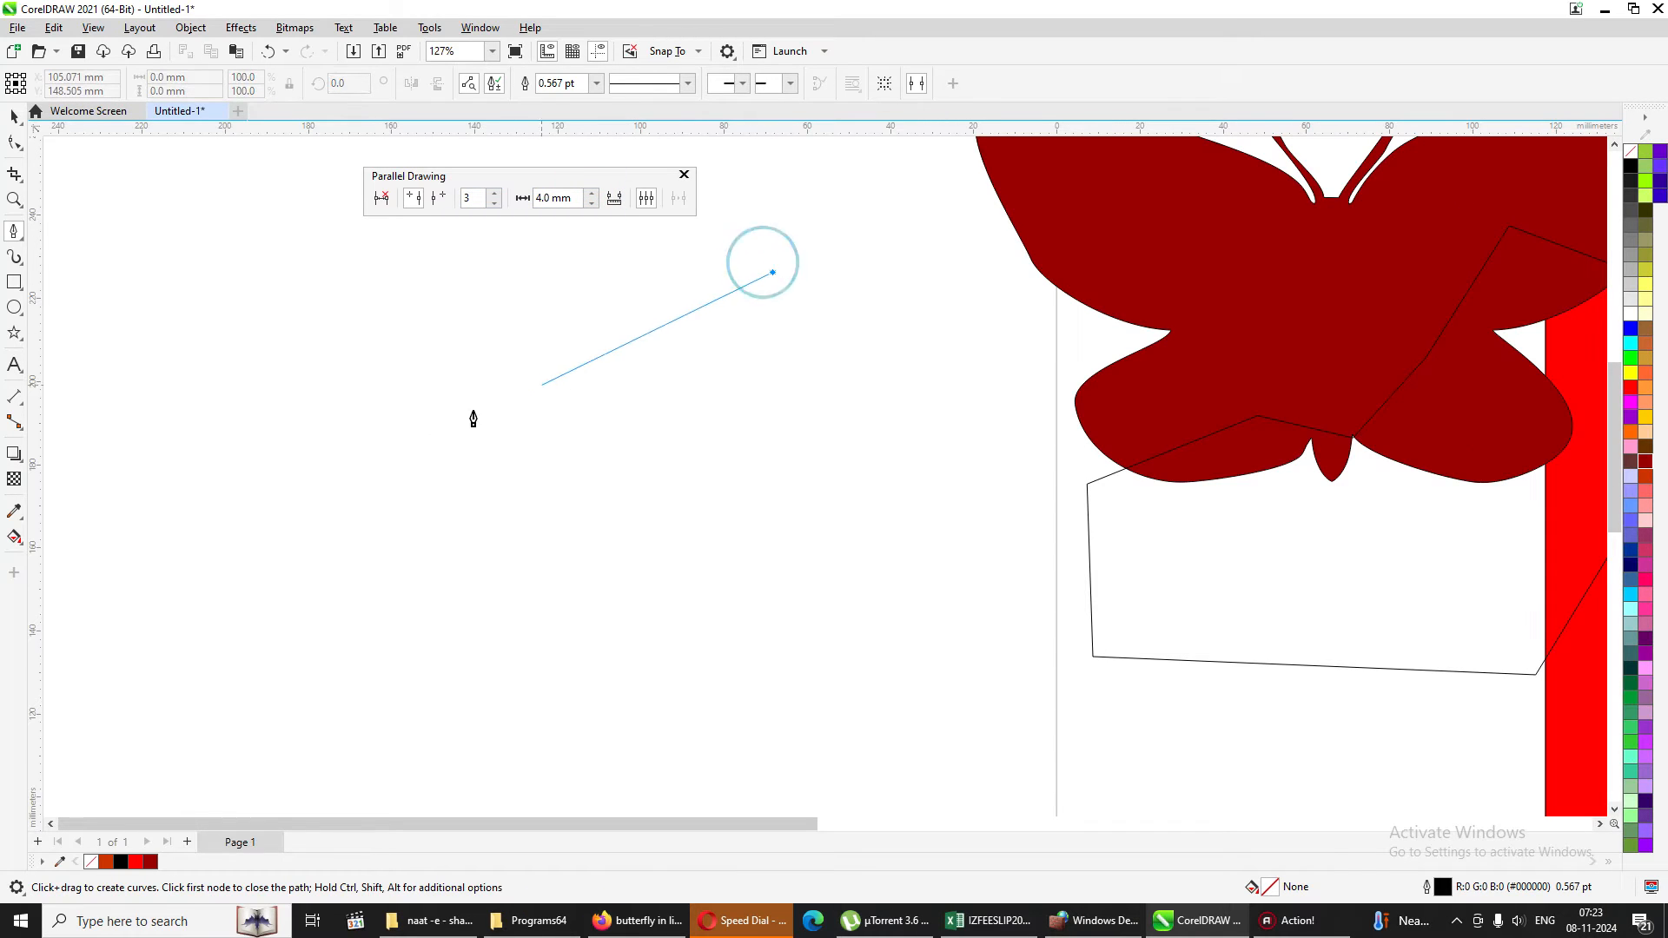
{"action": "left_click", "coordinate": [314, 511]}
{"action": "double_click", "coordinate": [746, 512]}
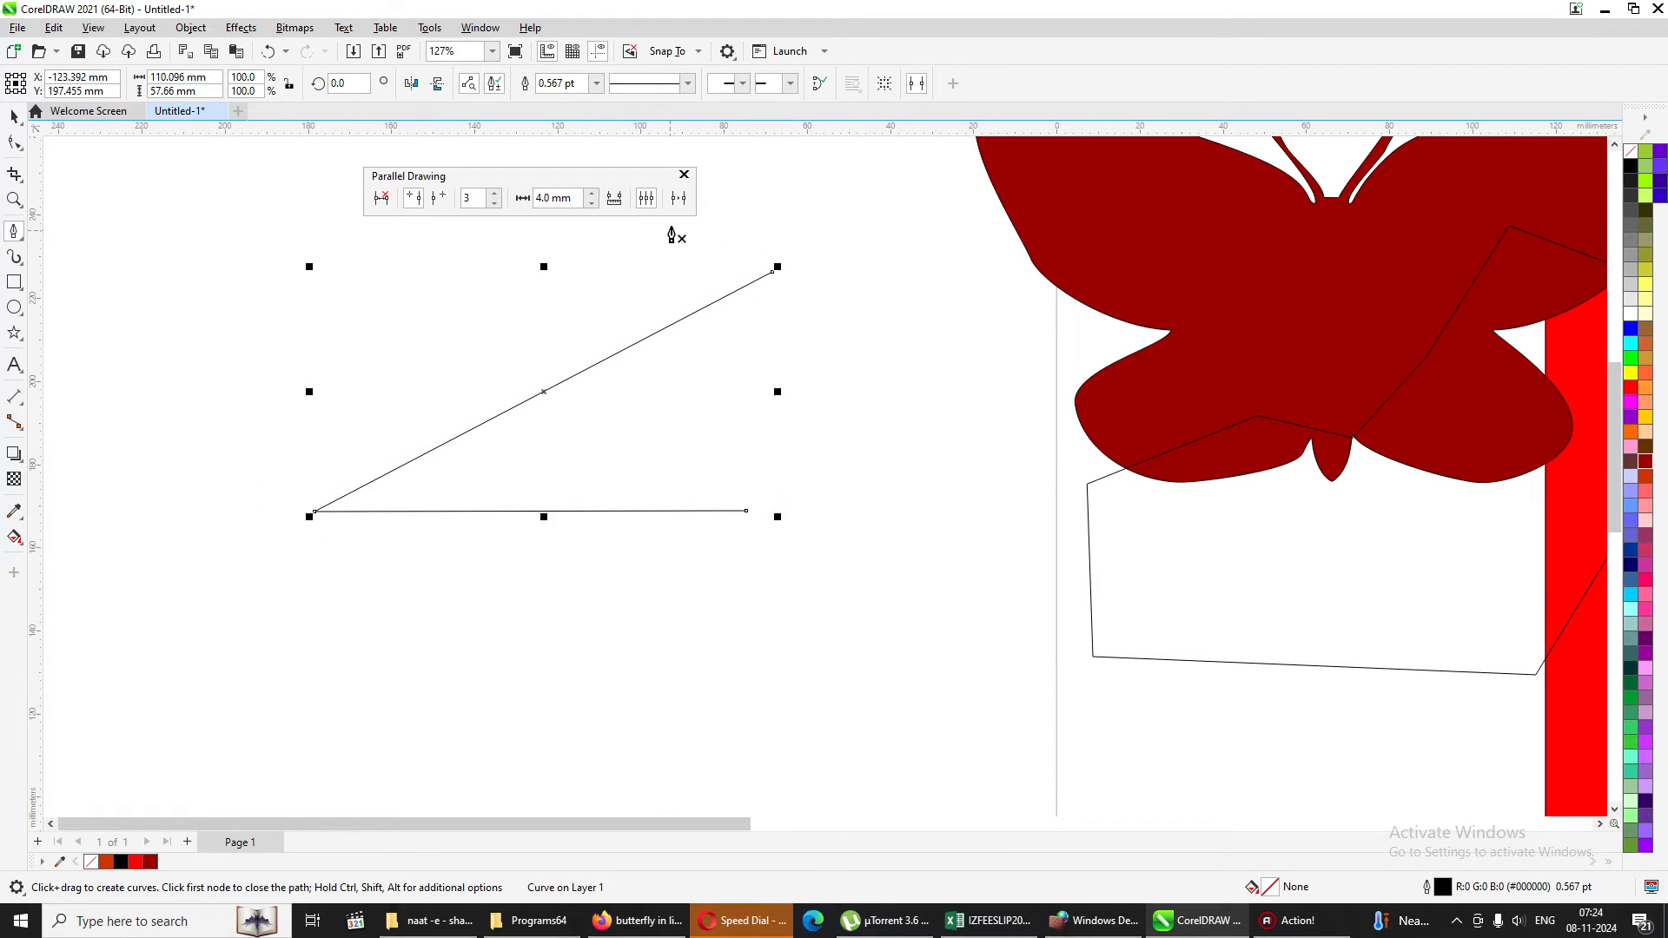
{"action": "left_click", "coordinate": [679, 198]}
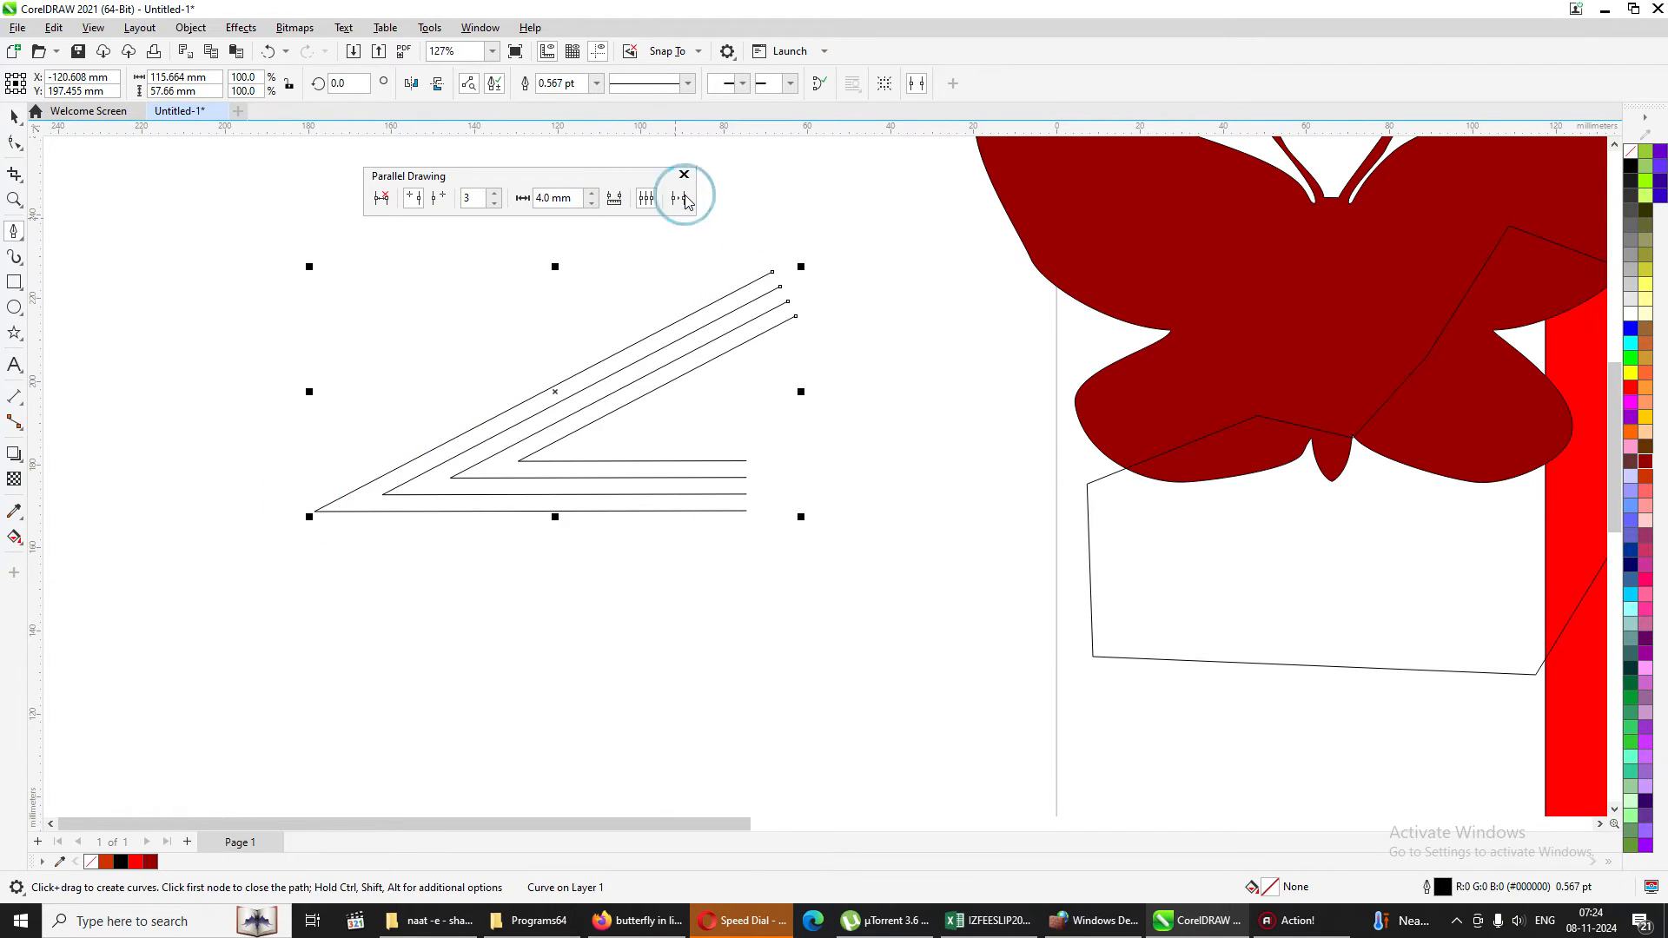
Set 5 parallel lines at 5.0 mm, draw a hooked curve about 50 by 108 mm, and create parallels from it.
{"action": "left_click", "coordinate": [493, 194]}
{"action": "left_click", "coordinate": [494, 193]}
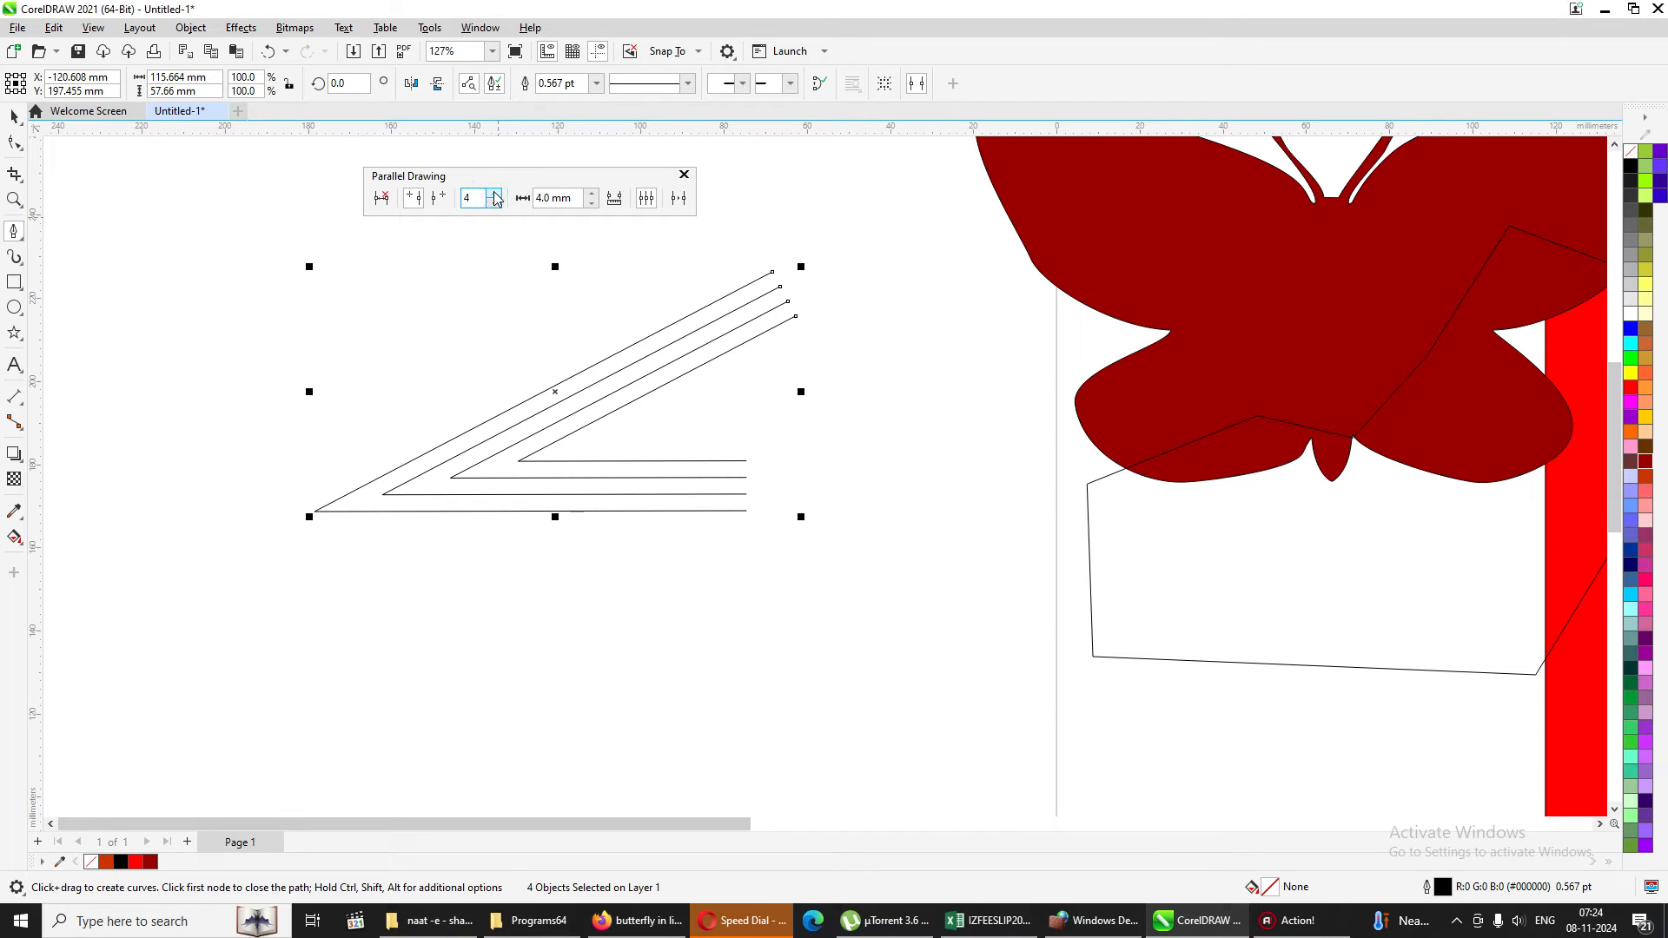
{"action": "left_click", "coordinate": [590, 193]}
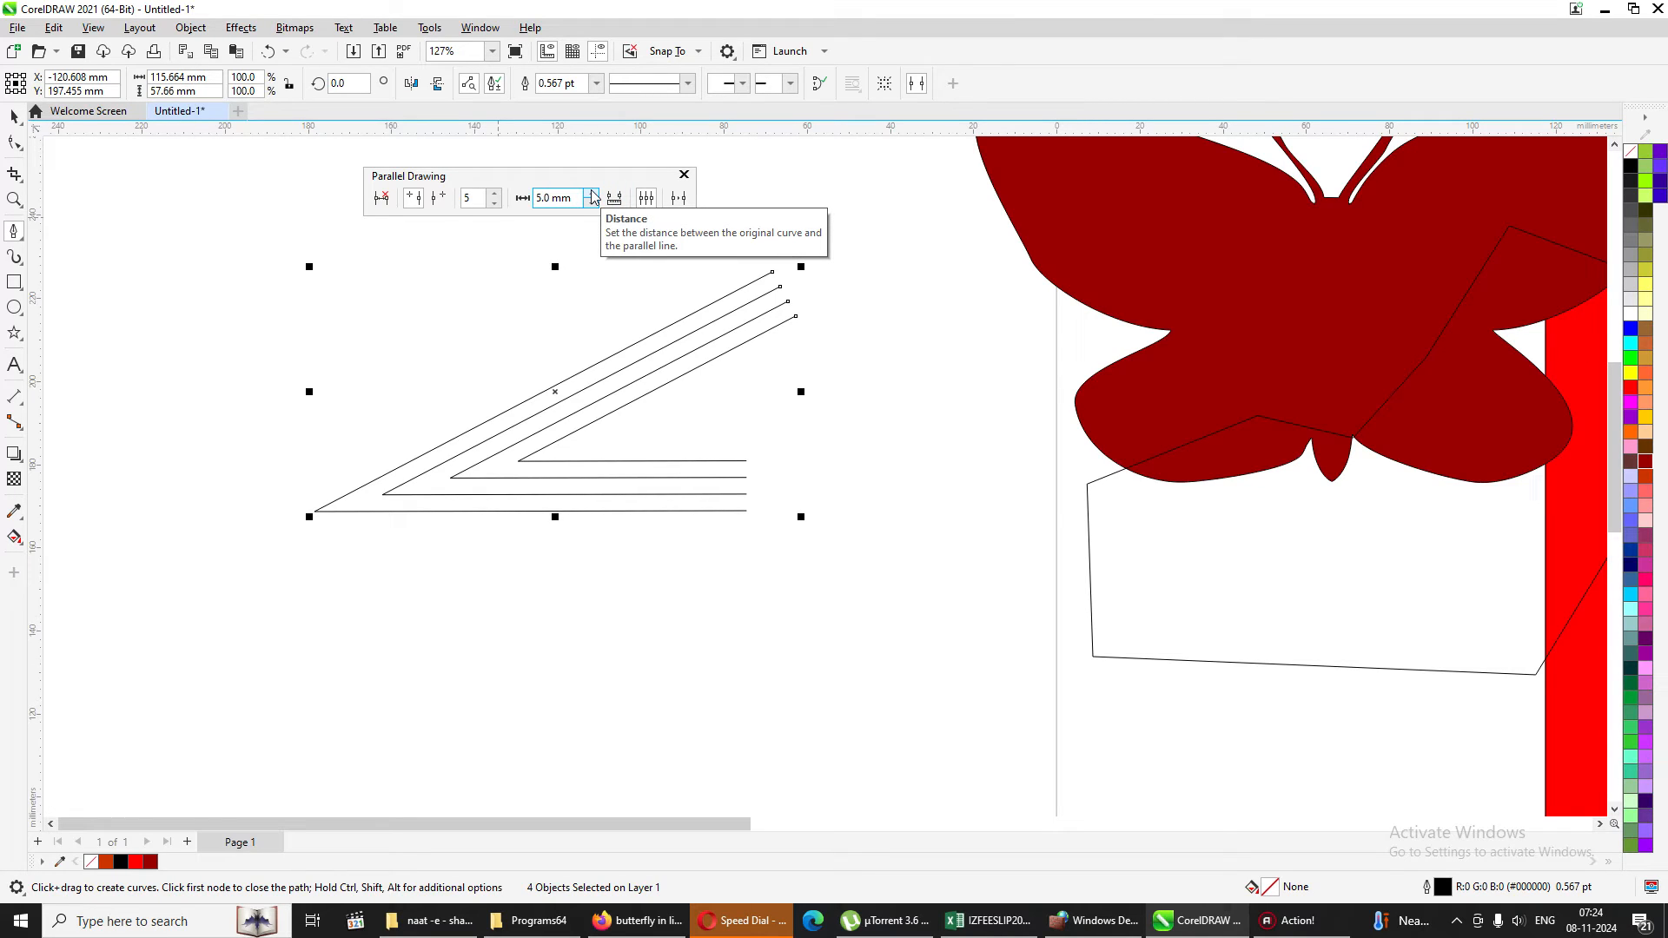
{"action": "left_click", "coordinate": [875, 315]}
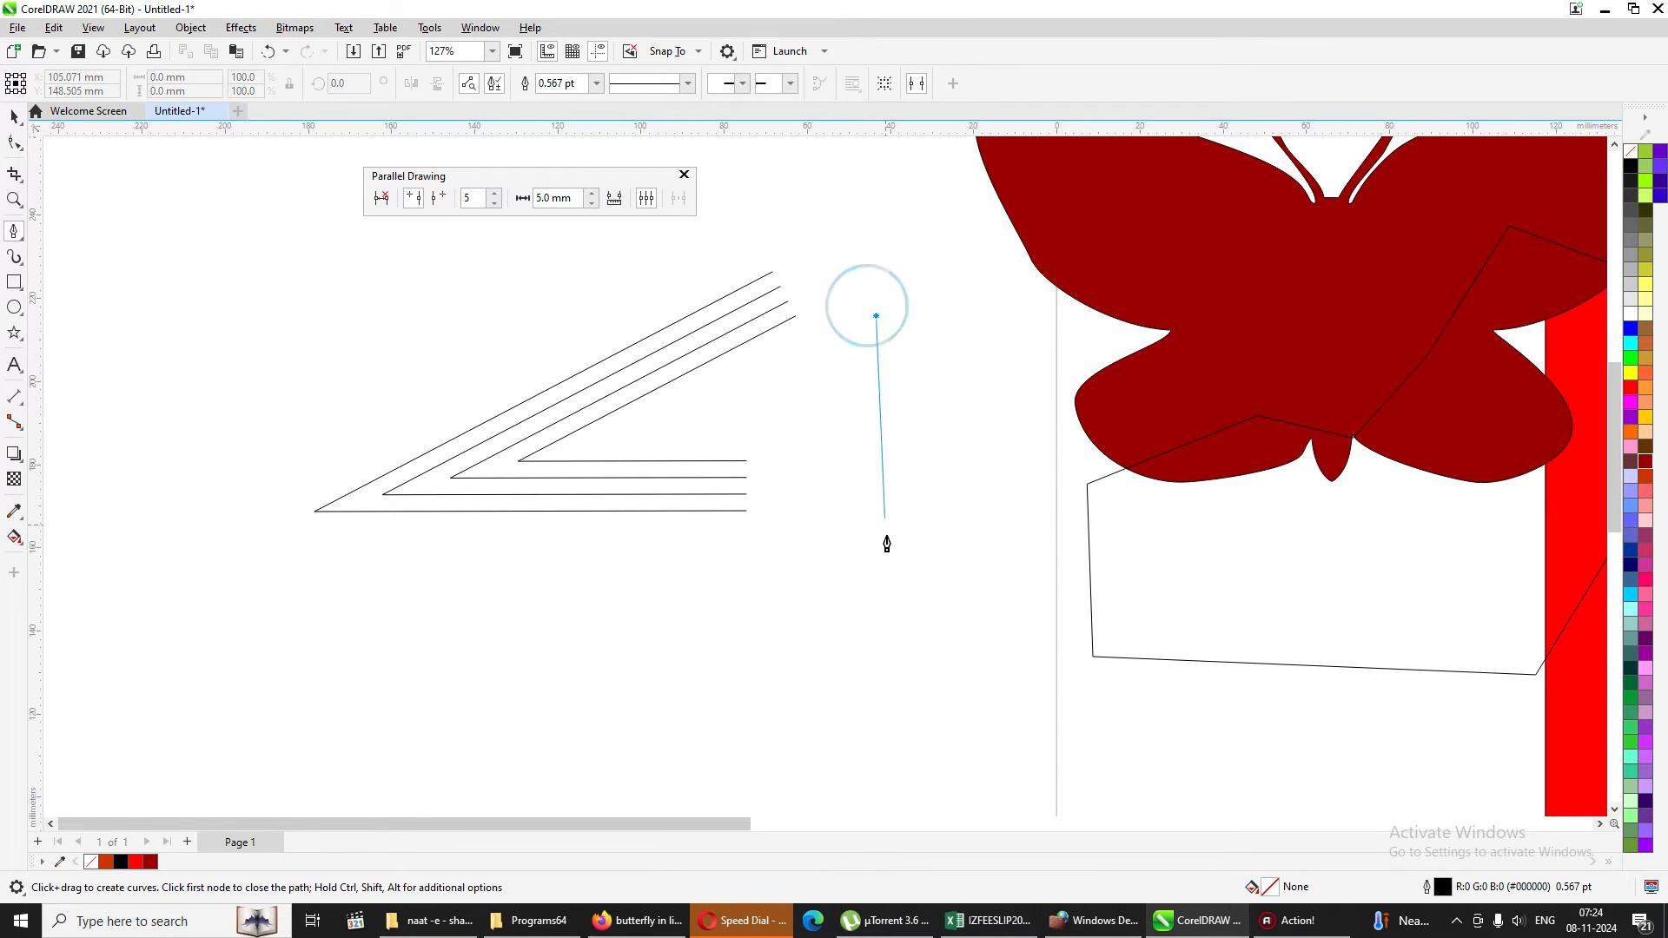
{"action": "left_click", "coordinate": [902, 643]}
{"action": "left_click_drag", "start_coordinate": [758, 651], "coordinate": [600, 391]}
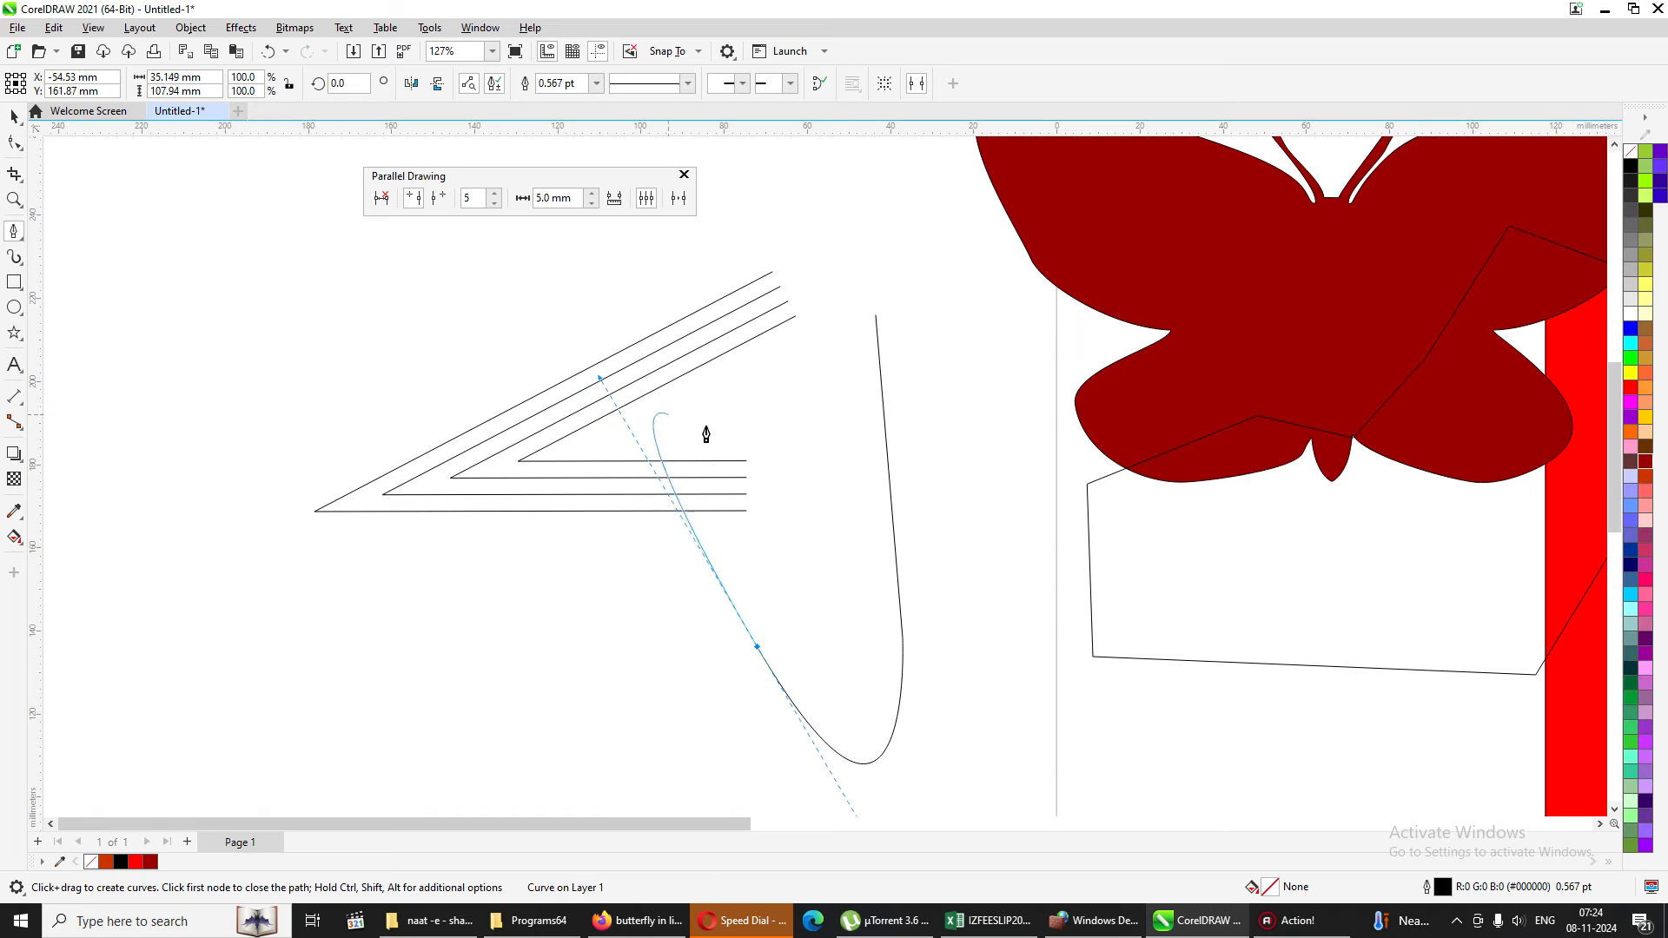
{"action": "left_click", "coordinate": [791, 486]}
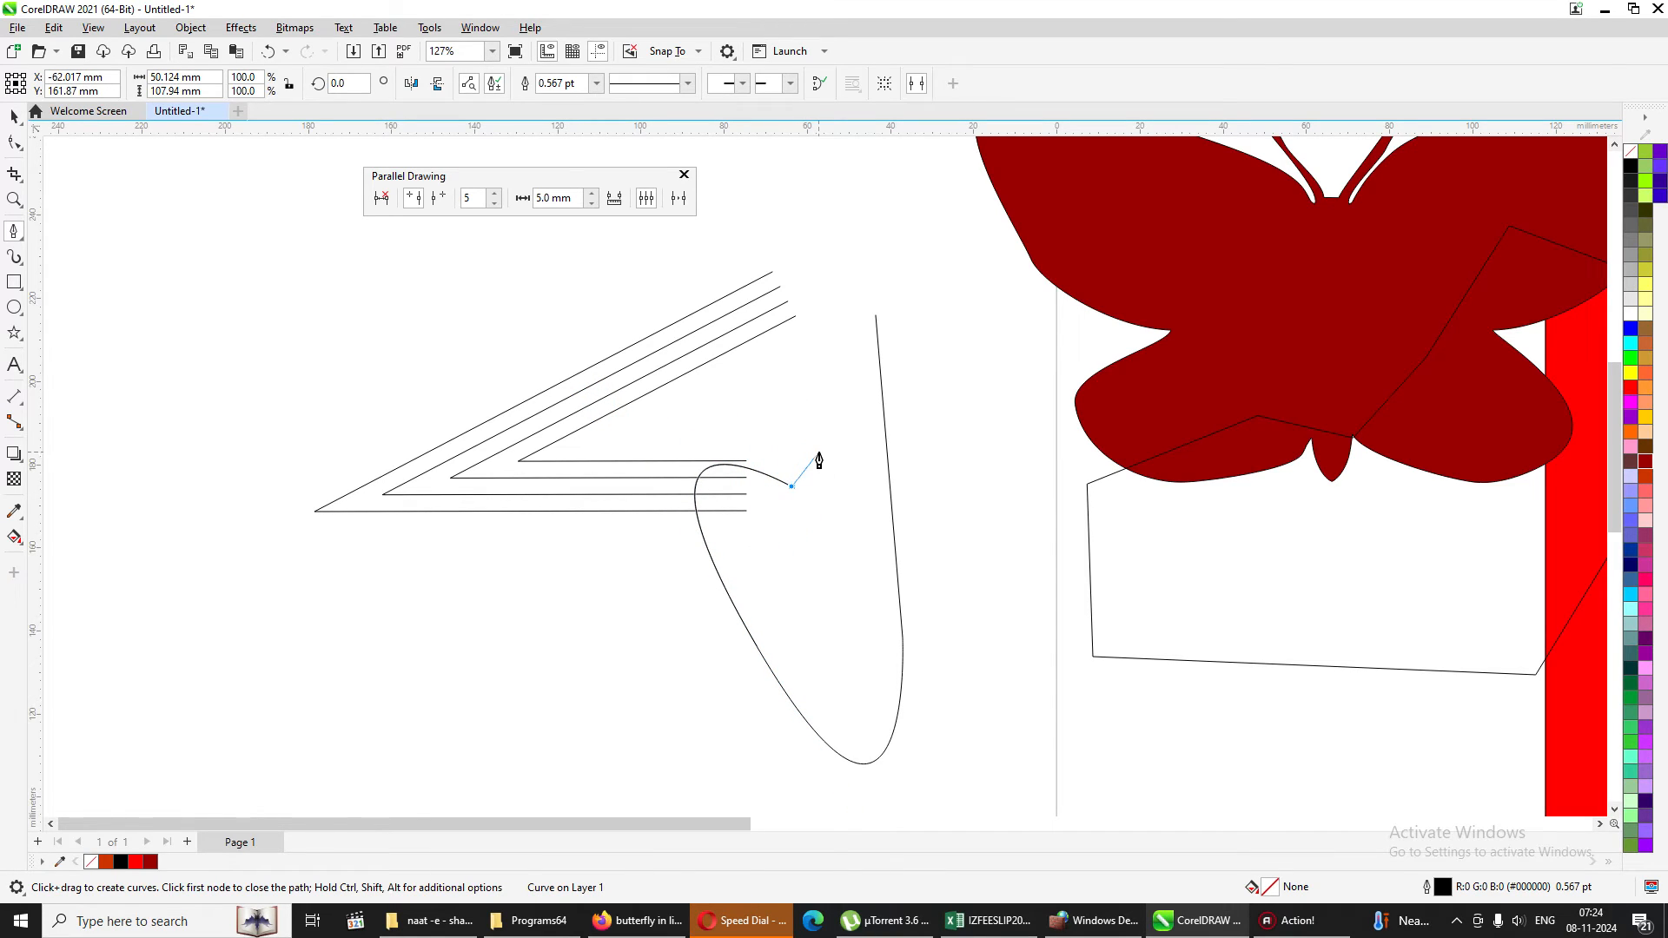
{"action": "key", "text": "Escape"}
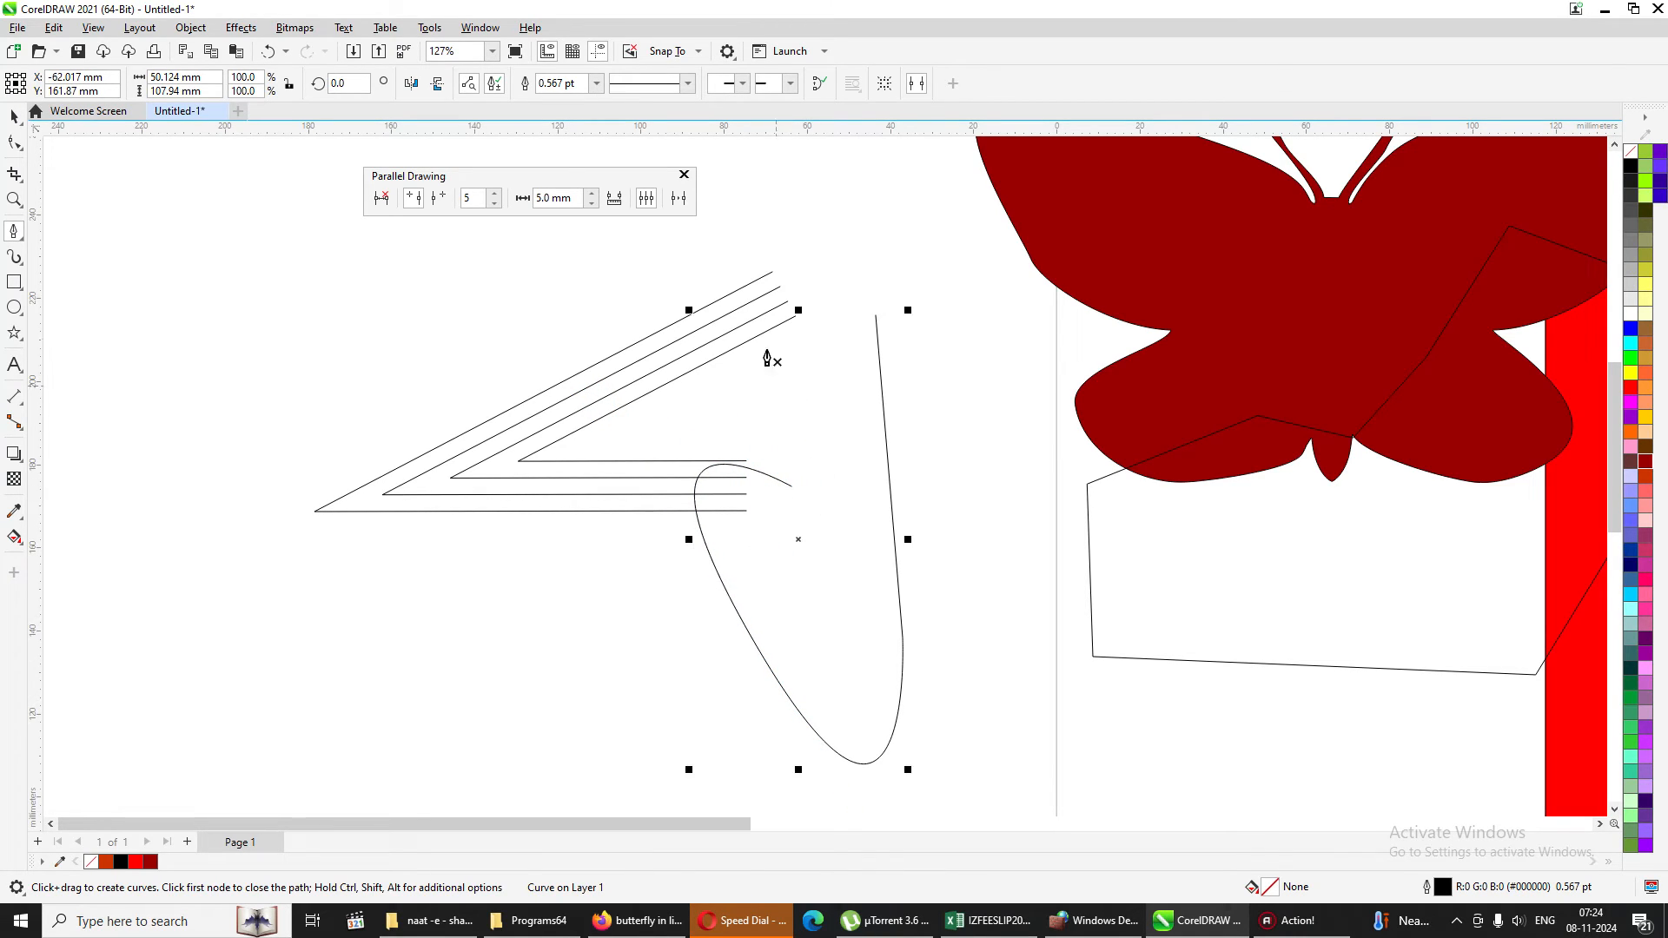
{"action": "left_click", "coordinate": [677, 199]}
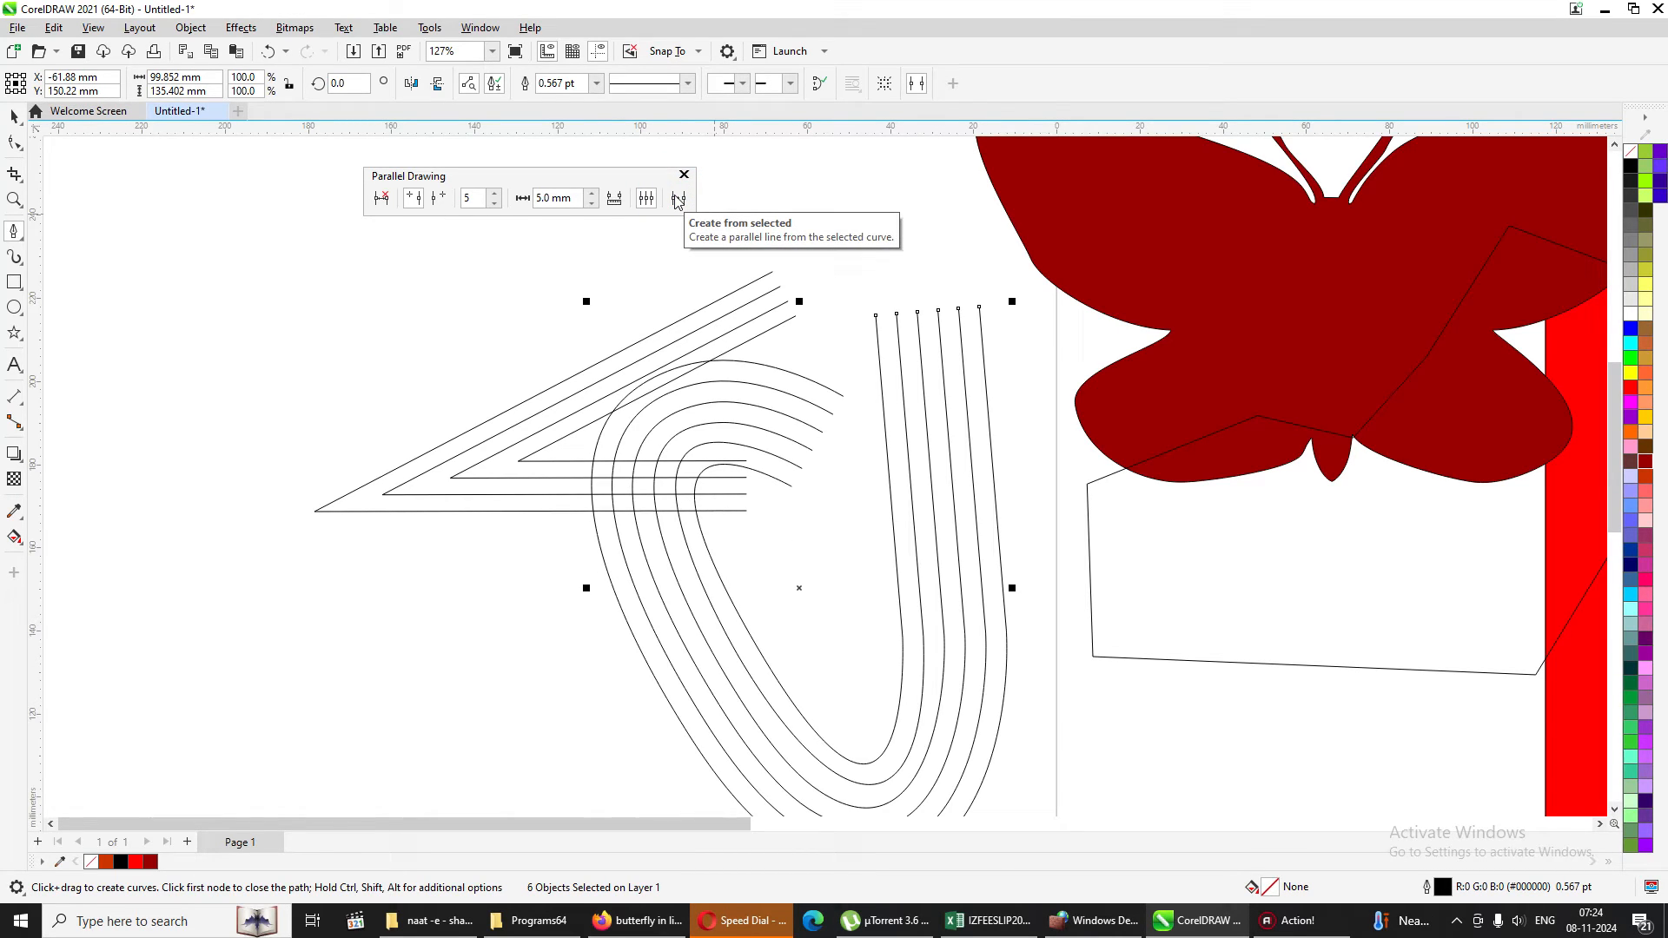
Delete the parallel hooked curves and all the parallel angled lines.
{"action": "mouse_move", "coordinate": [638, 921]}
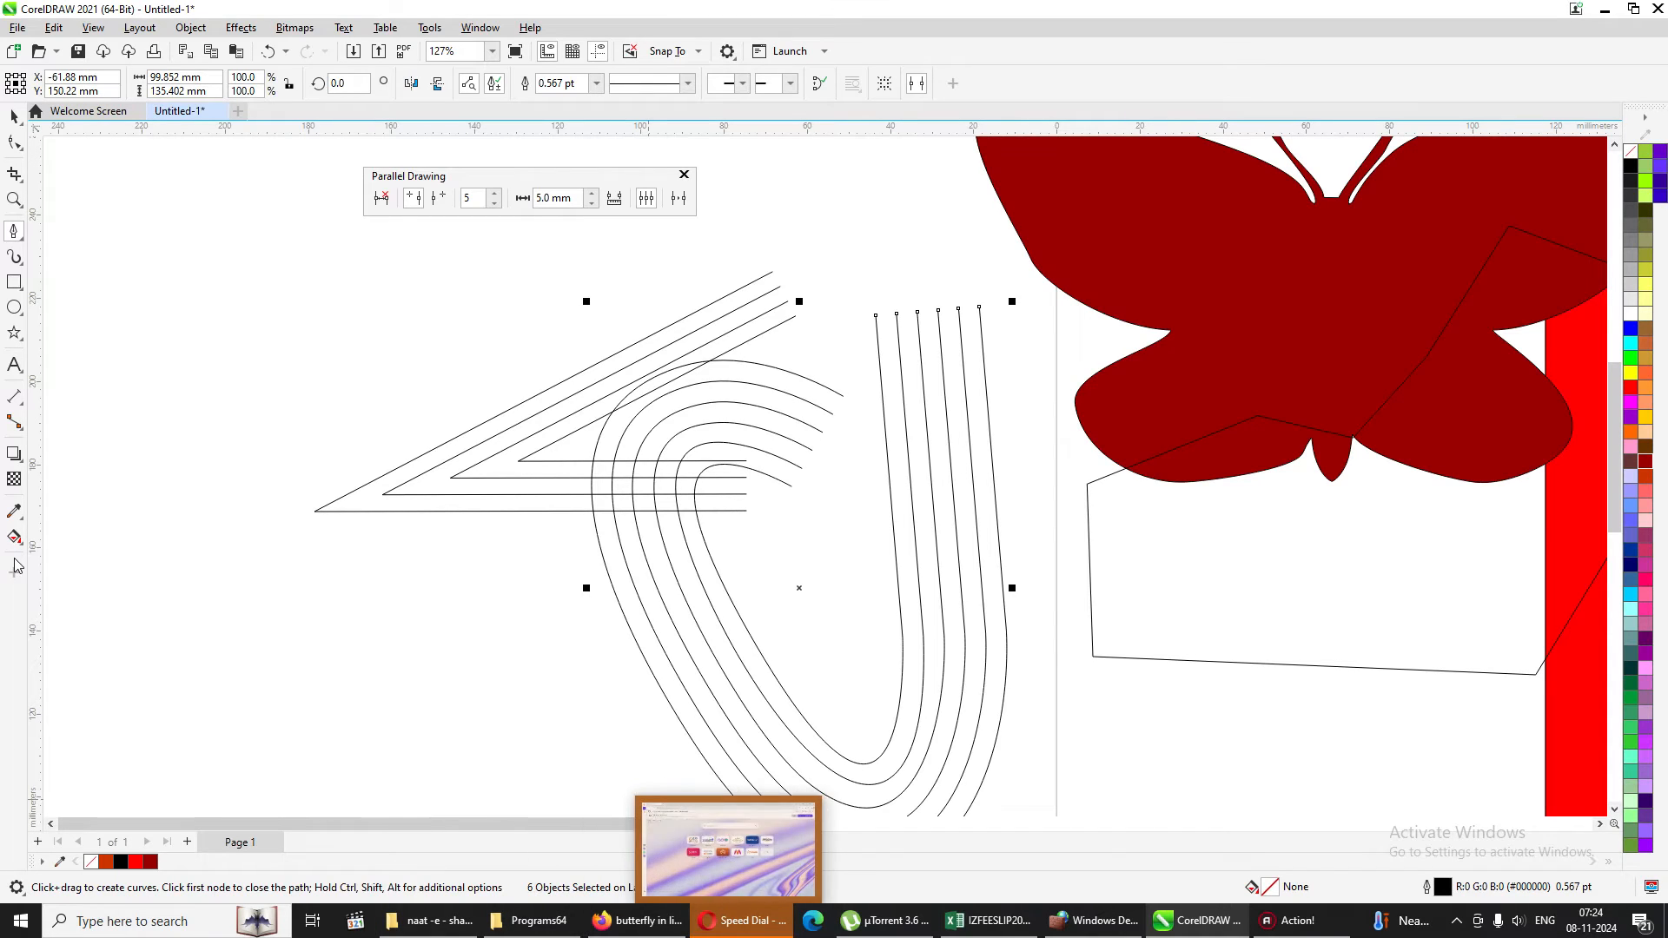
{"action": "left_click", "coordinate": [15, 115]}
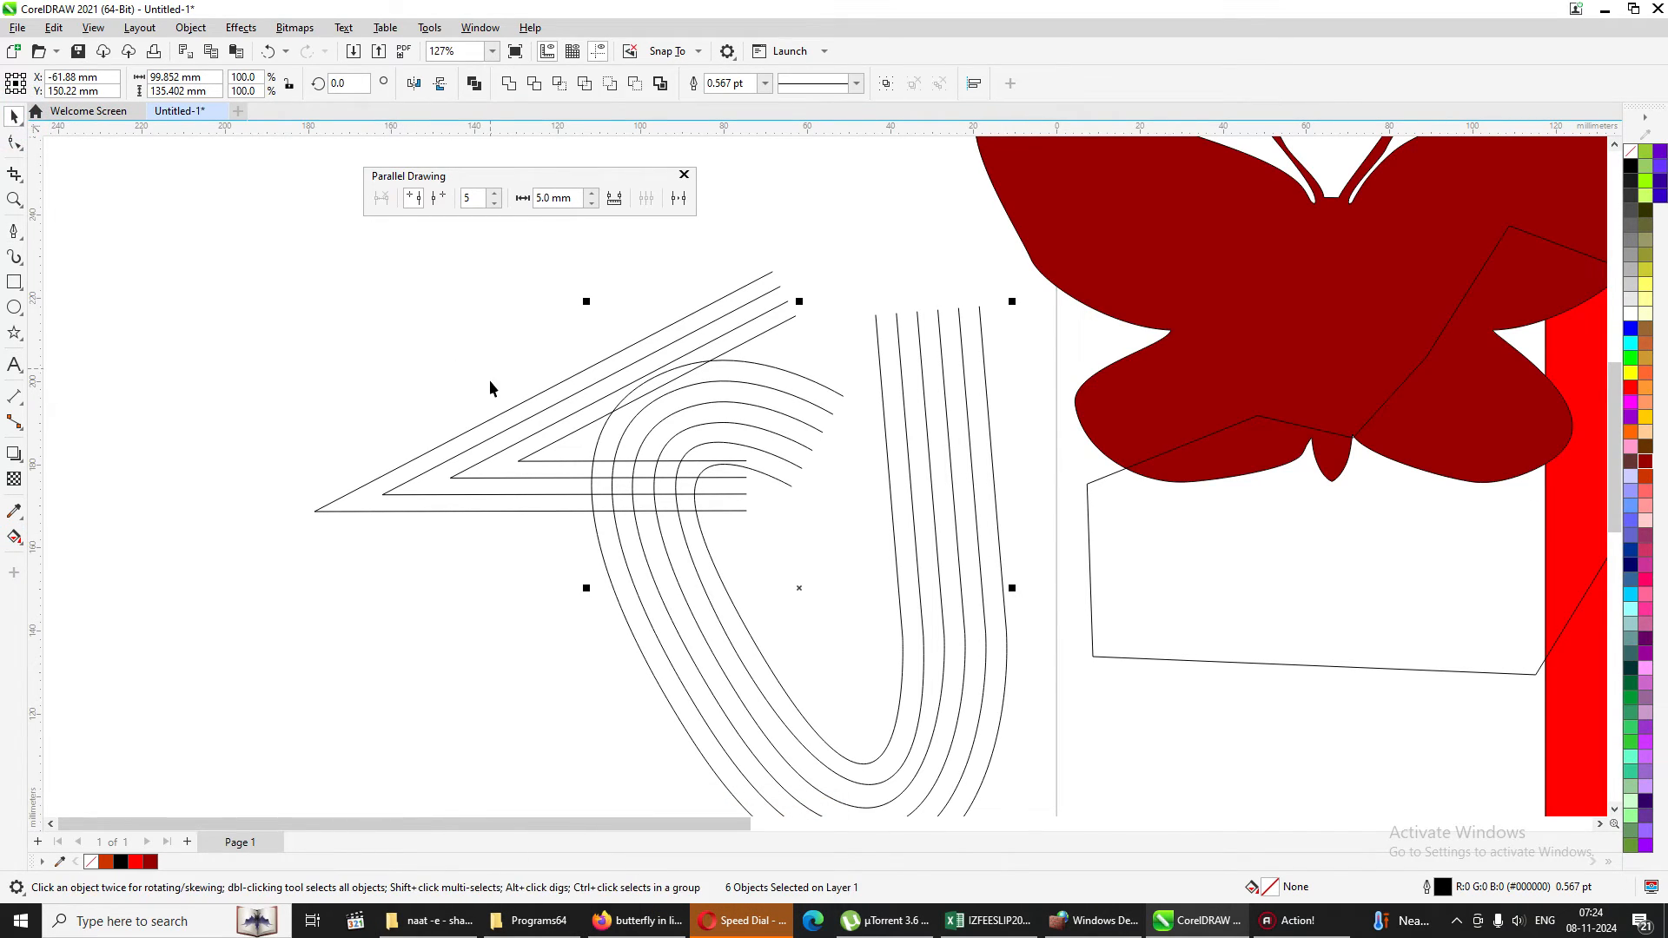
{"action": "key", "text": "Delete"}
{"action": "left_click", "coordinate": [649, 390]}
{"action": "key", "text": "Delete"}
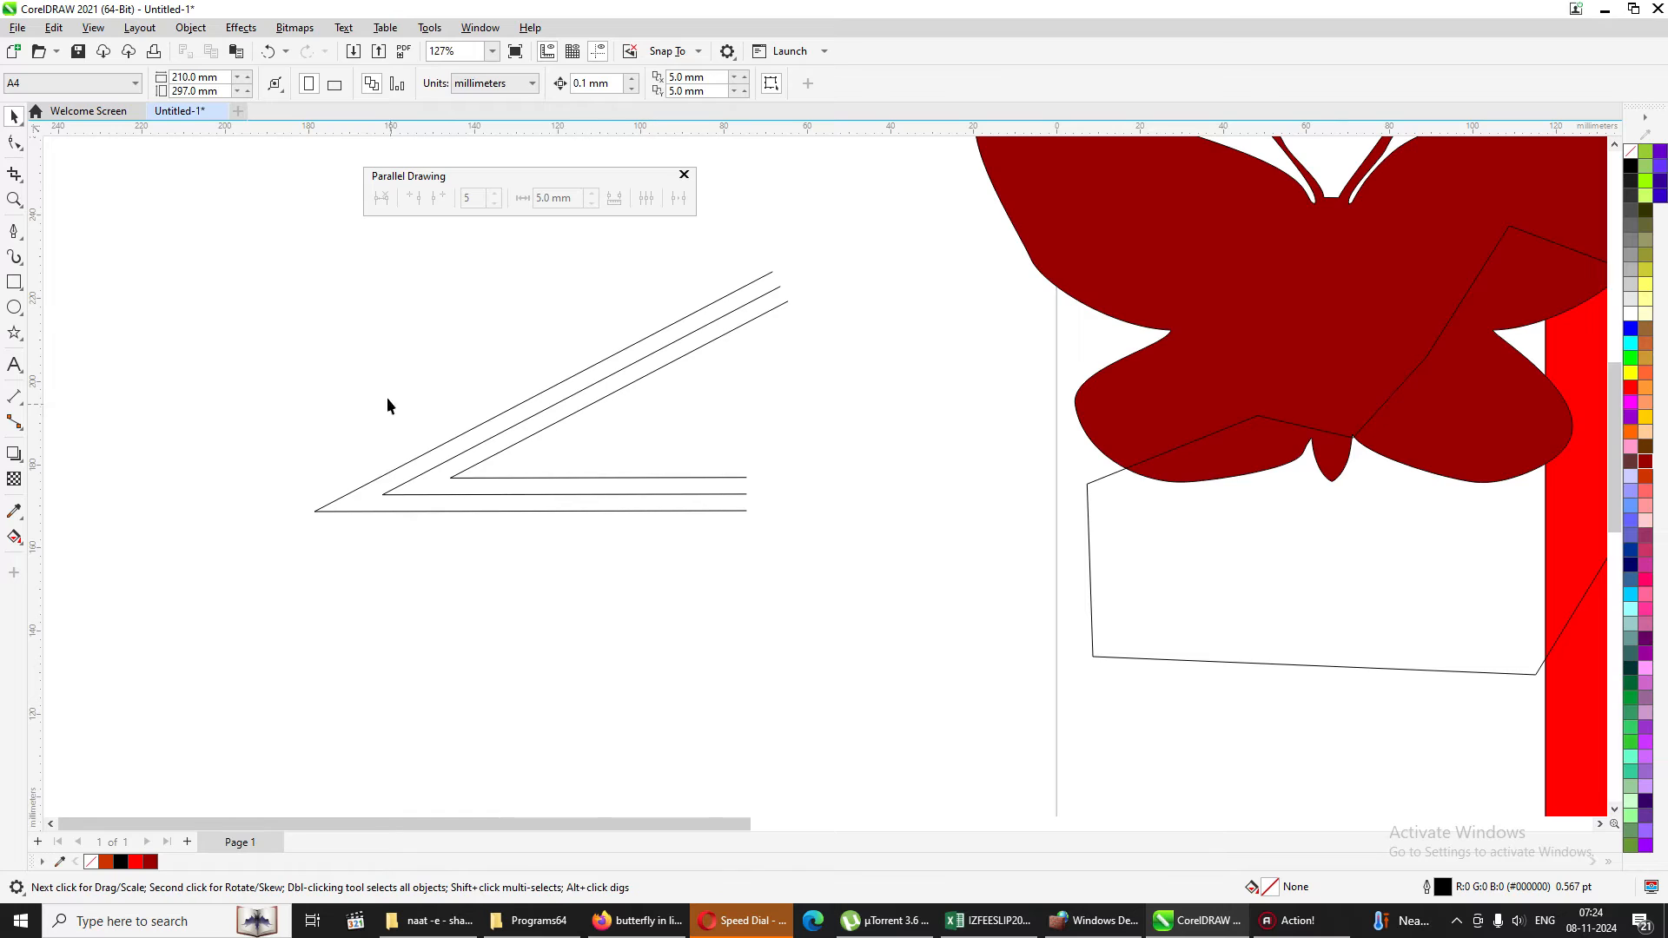
{"action": "left_click_drag", "start_coordinate": [169, 254], "coordinate": [986, 446]}
{"action": "key", "text": "Delete"}
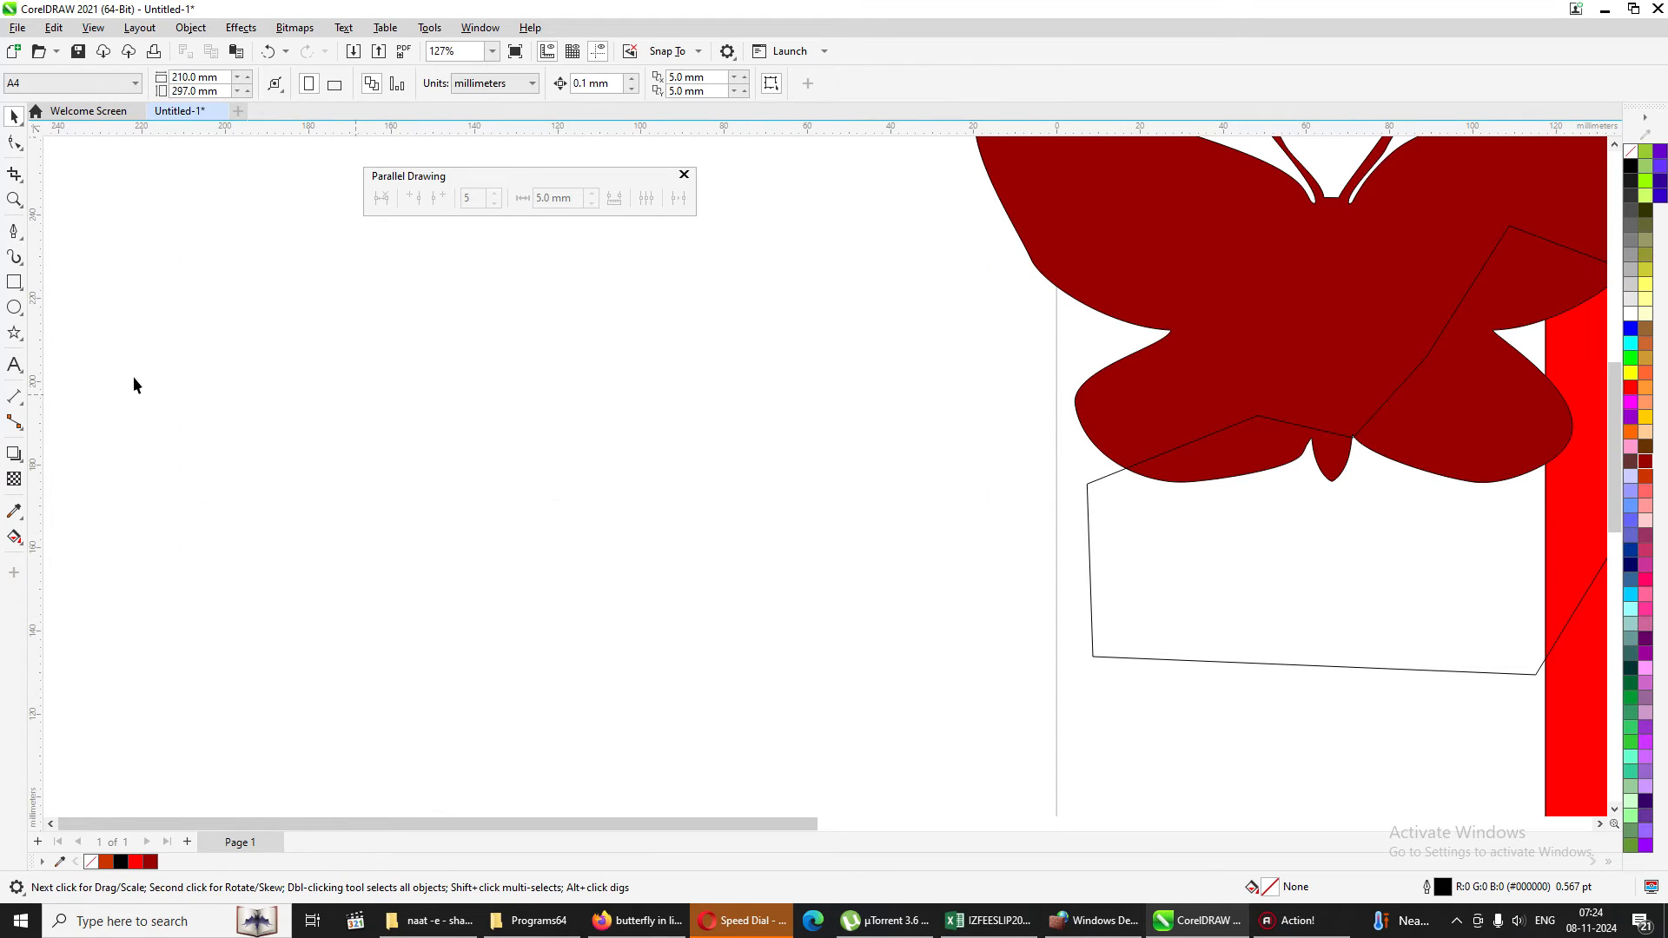
Draw a rectangle about 81 by 58 mm in the empty area beside the butterfly and convert it to curves.
{"action": "left_click", "coordinate": [14, 282]}
{"action": "left_click_drag", "start_coordinate": [395, 292], "coordinate": [733, 535]}
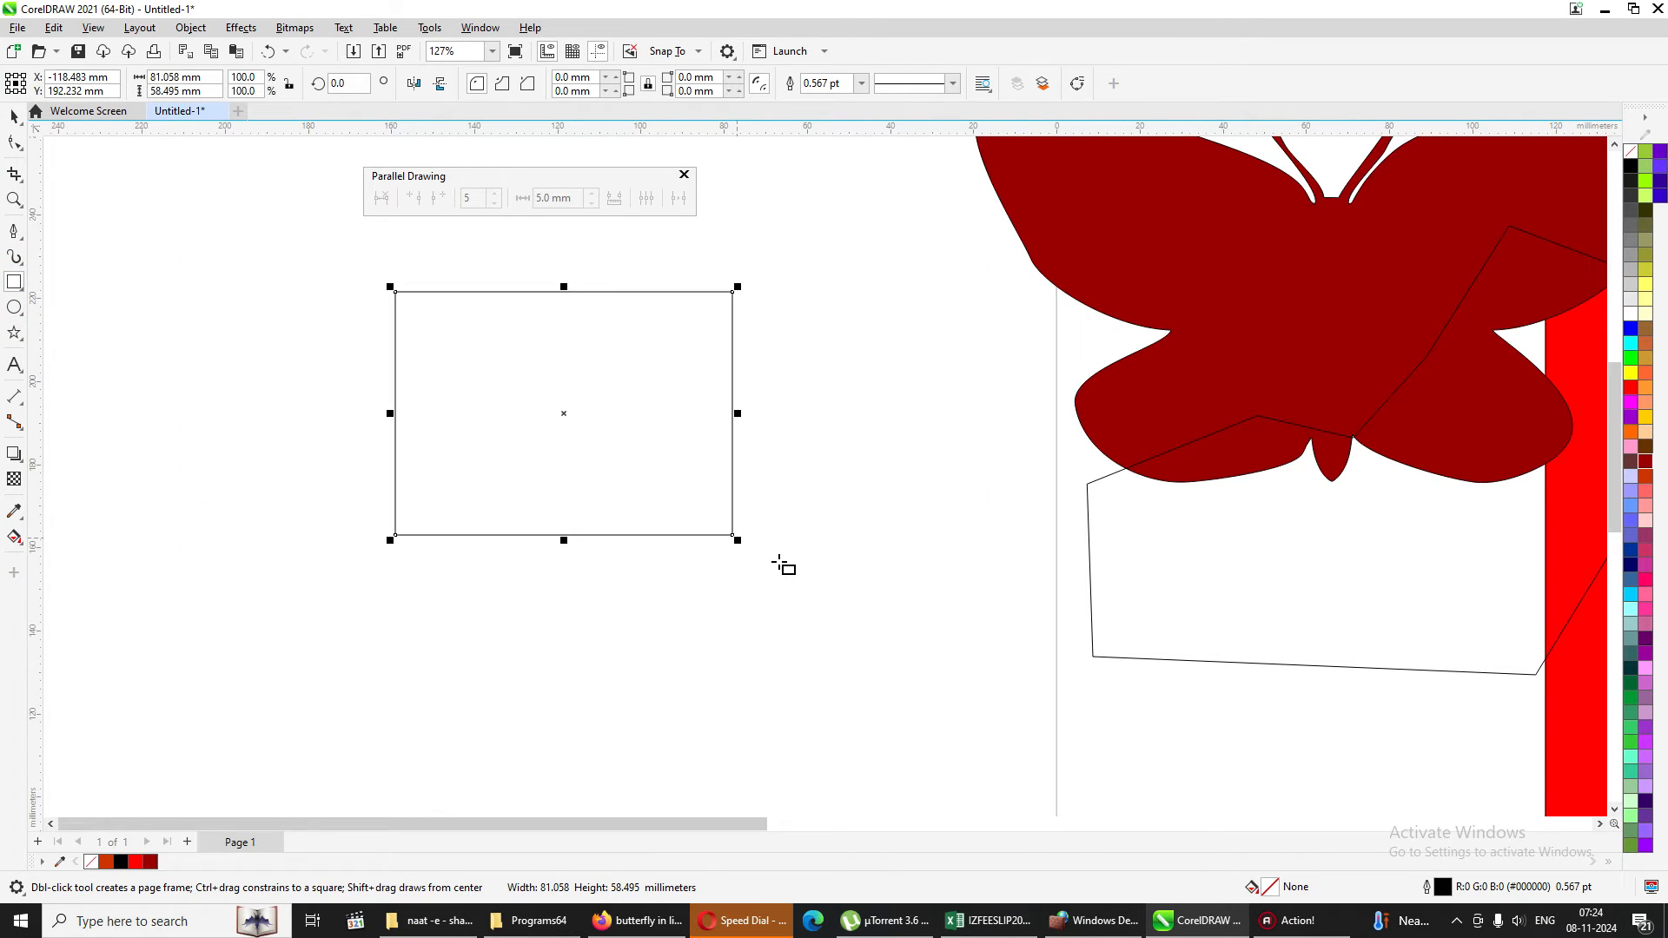
{"action": "key", "text": "ctrl+q"}
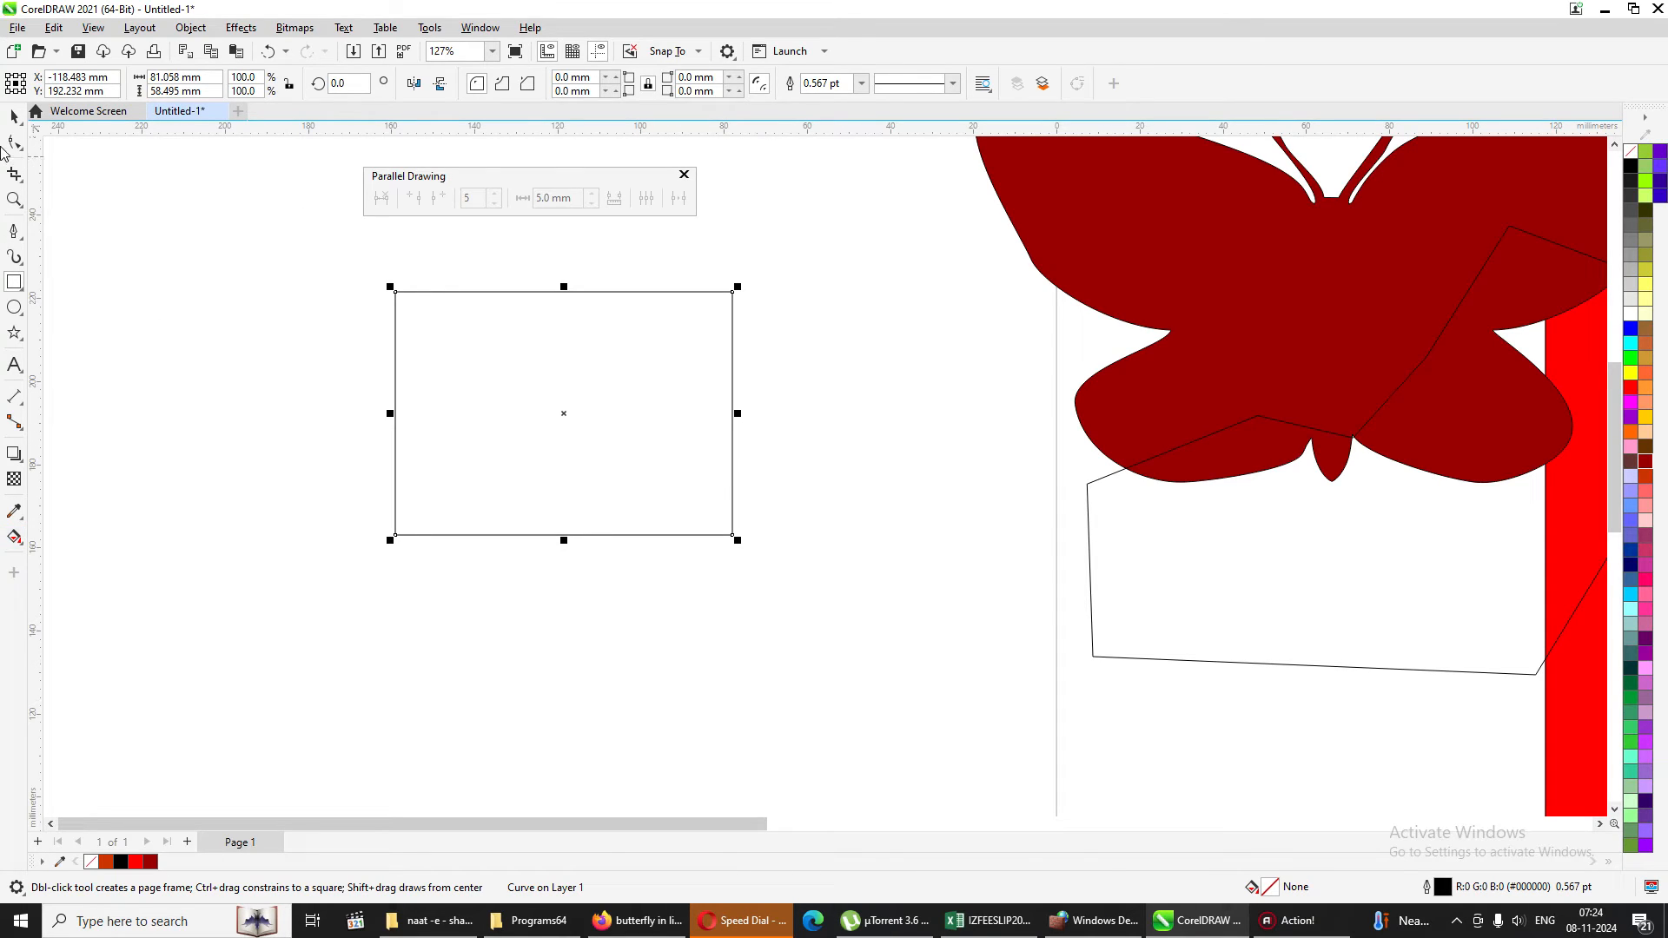
Delete the rectangle's lower-left node, convert the resulting diagonal edge to a curve, and bow it outward to the lower left.
{"action": "left_click", "coordinate": [14, 143]}
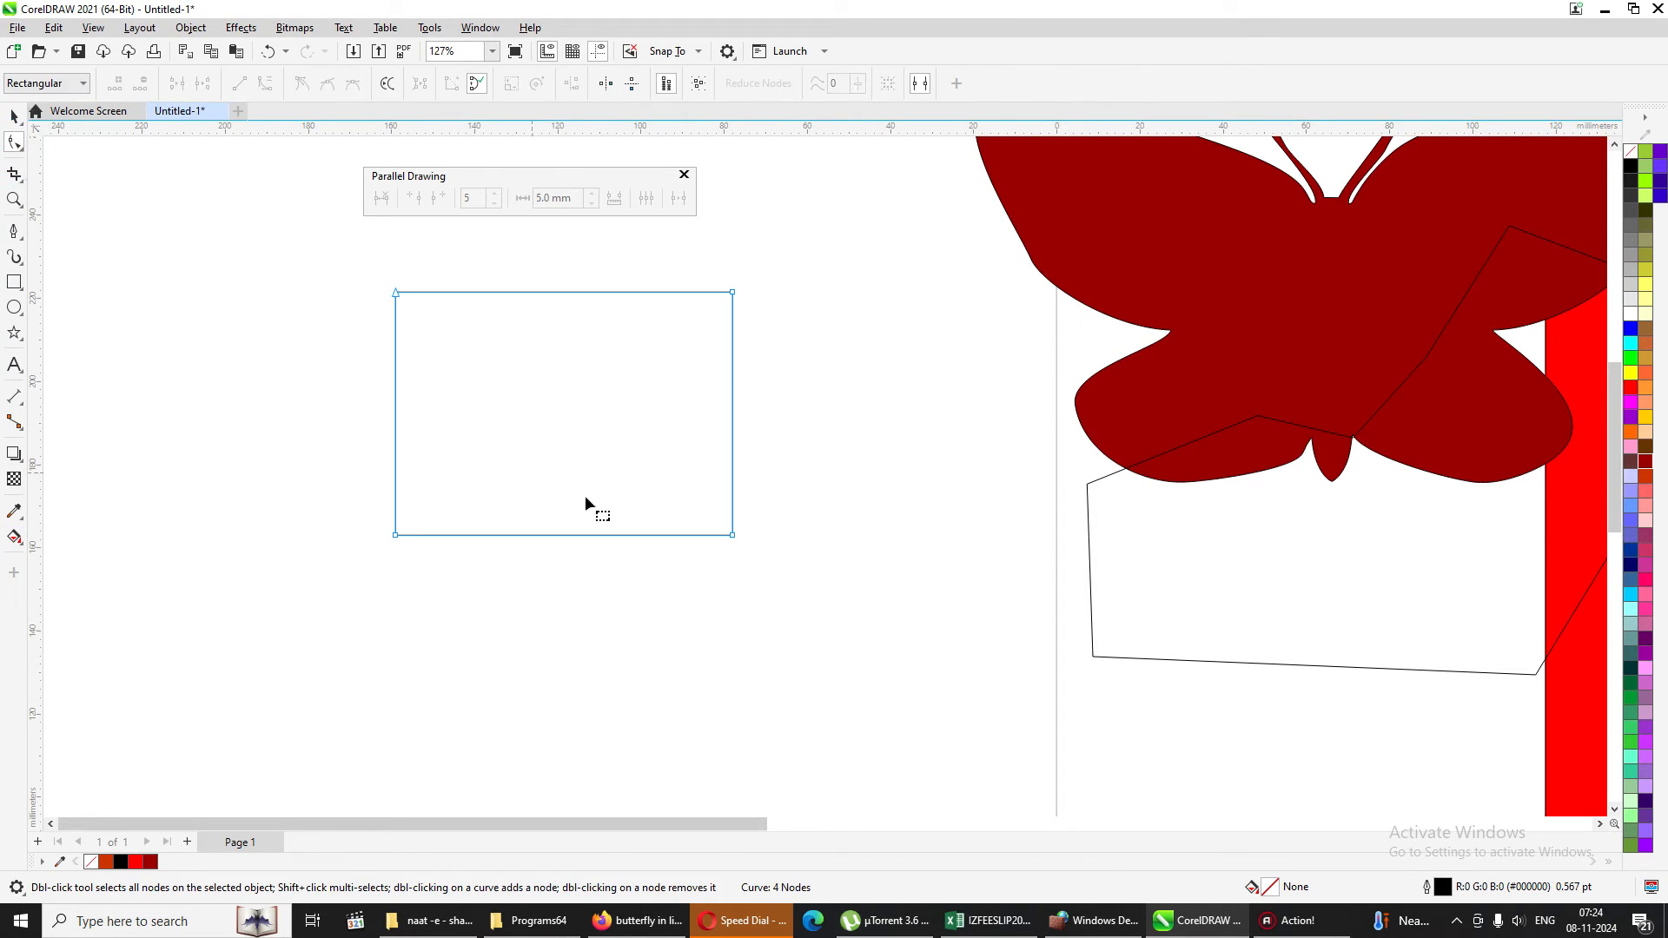
{"action": "double_click", "coordinate": [395, 537]}
{"action": "right_click", "coordinate": [573, 420]}
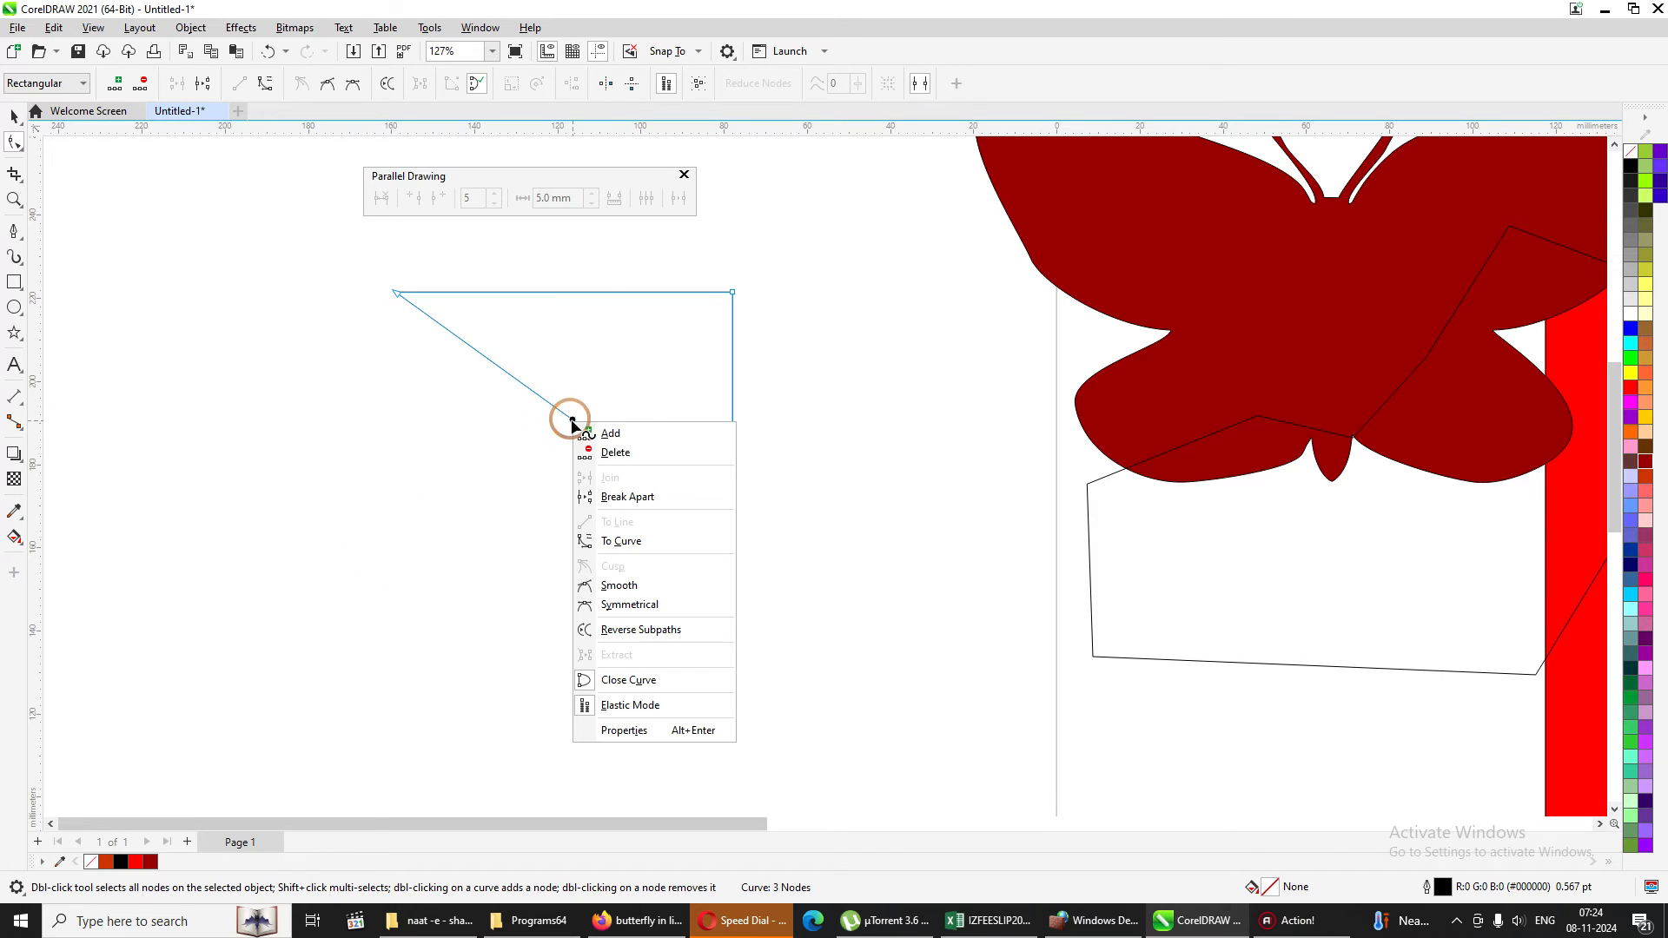
{"action": "left_click", "coordinate": [649, 542]}
{"action": "left_click_drag", "start_coordinate": [578, 428], "coordinate": [521, 485]}
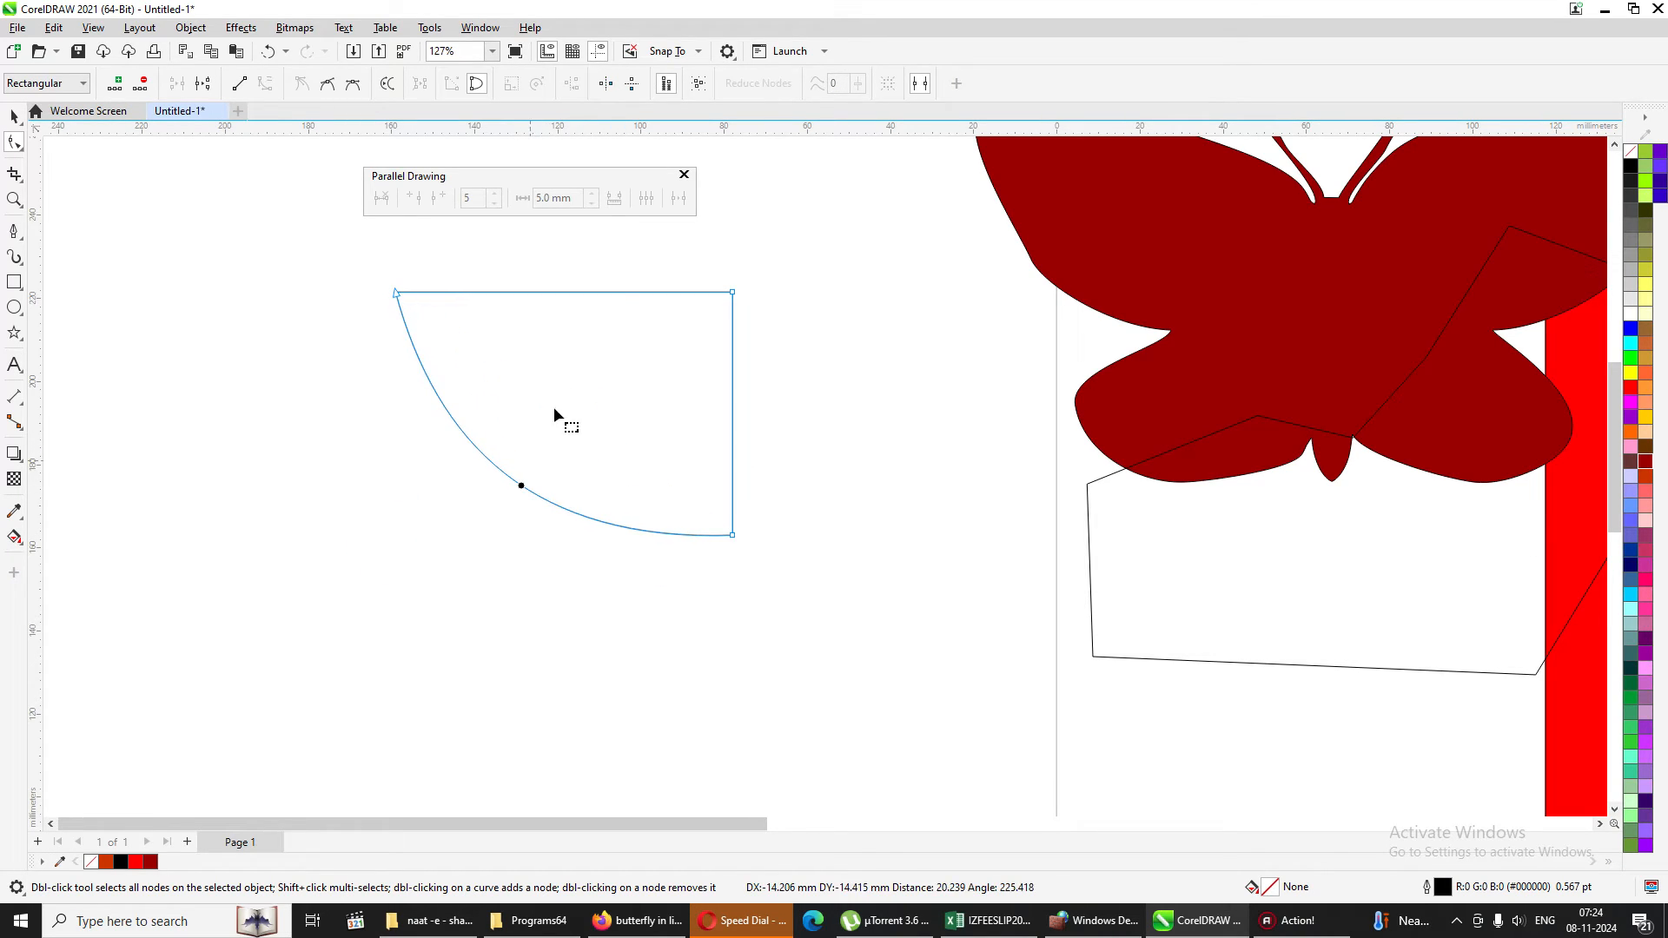
Convert the shape's straight top edge to a curve and bend its middle downward.
{"action": "right_click", "coordinate": [585, 294]}
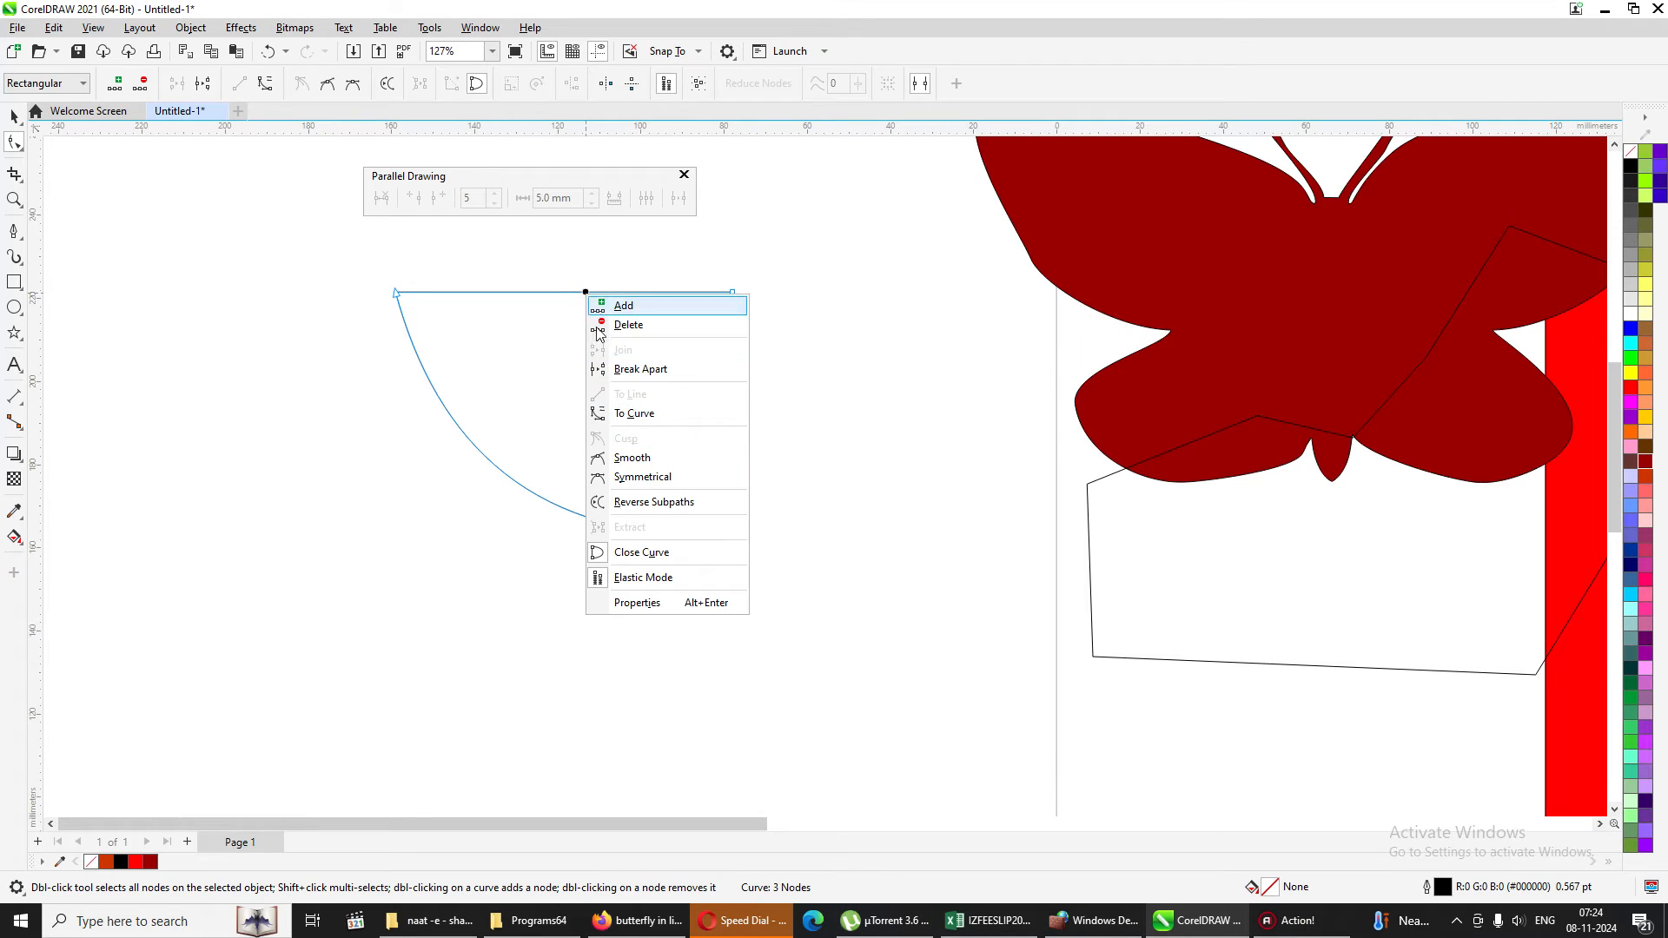
{"action": "left_click", "coordinate": [634, 414]}
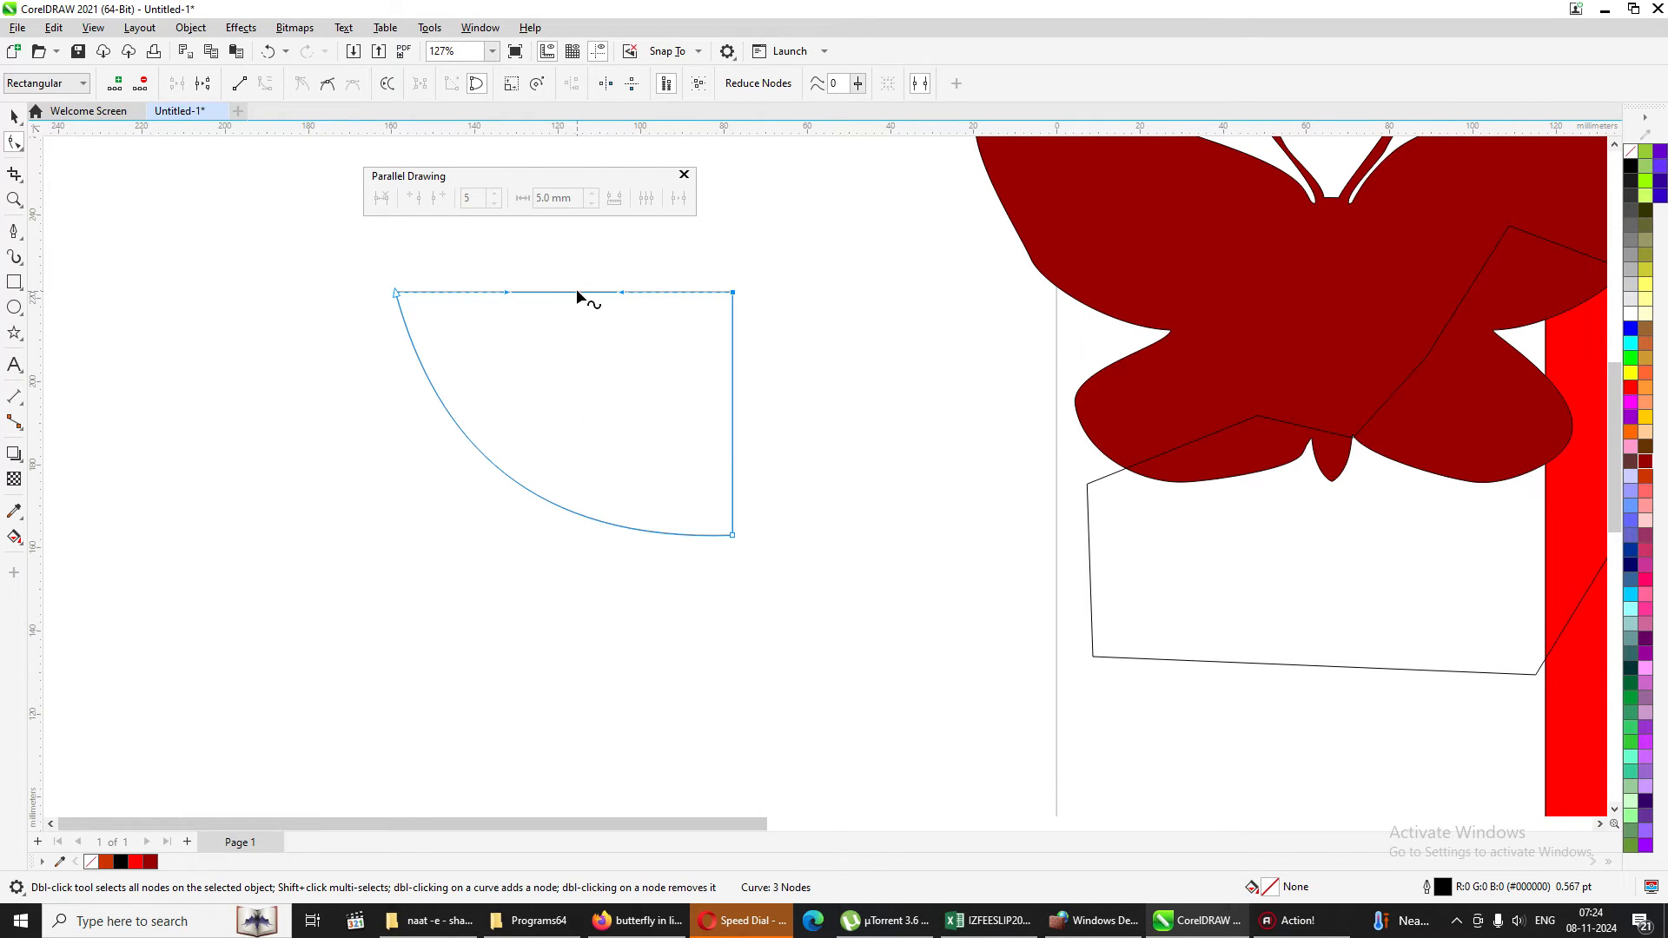
{"action": "left_click_drag", "start_coordinate": [576, 289], "coordinate": [577, 343]}
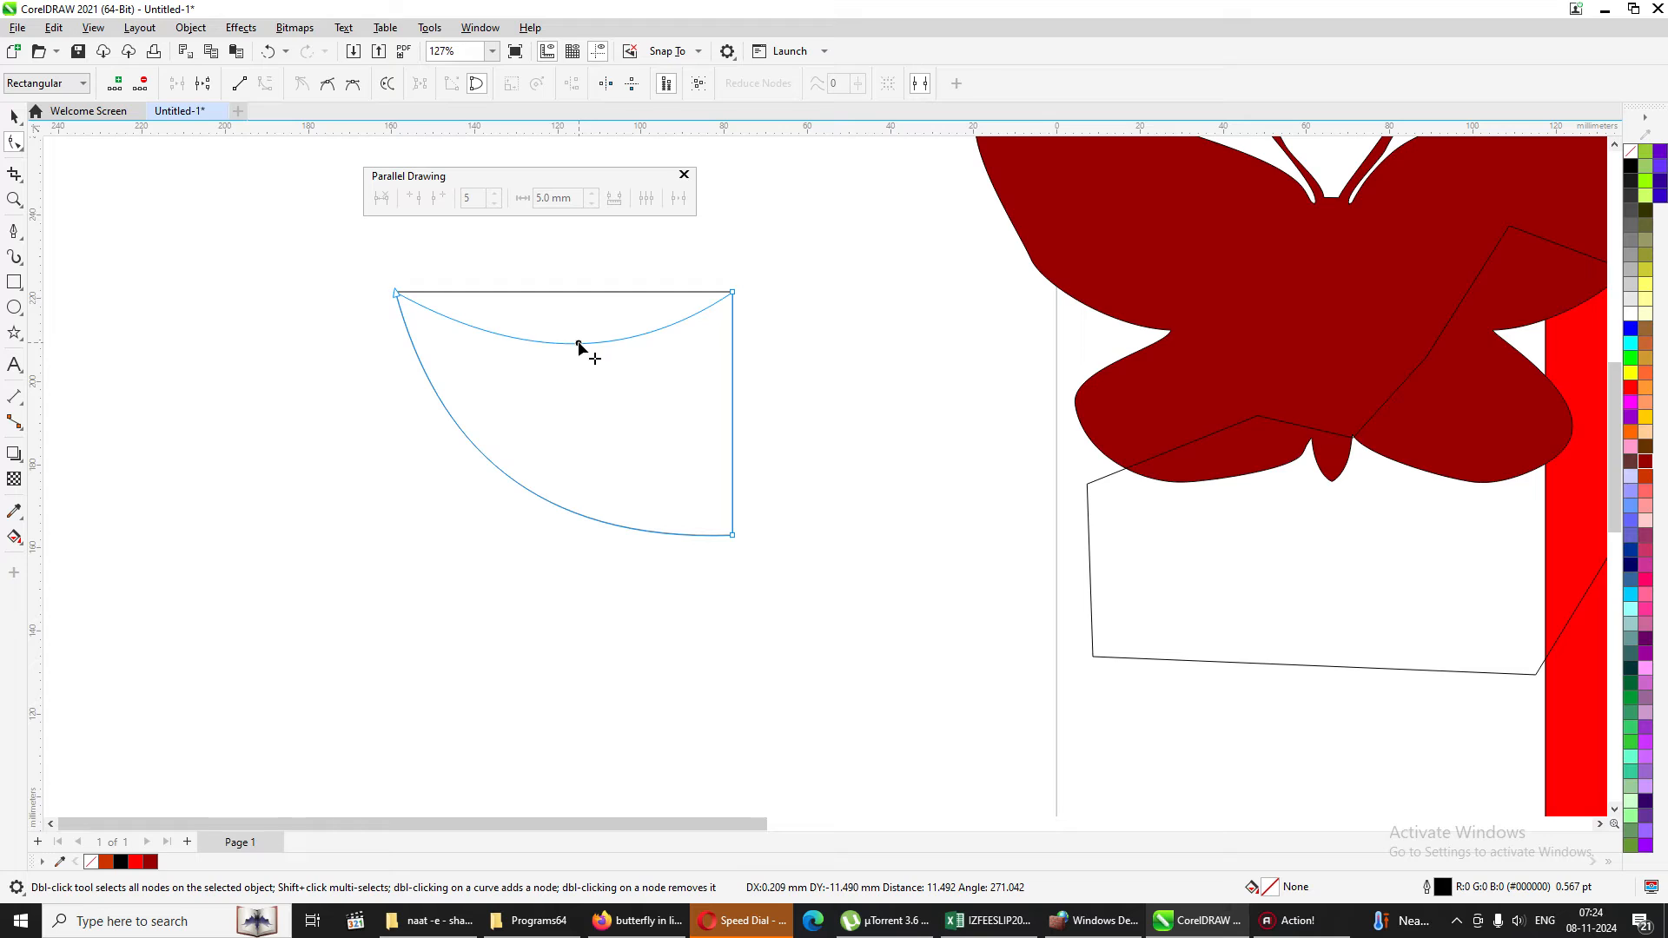
Move the curved shape about 40 mm left and place a mirrored copy against its straight right edge.
{"action": "left_click", "coordinate": [15, 117]}
{"action": "left_click_drag", "start_coordinate": [596, 452], "coordinate": [430, 451]}
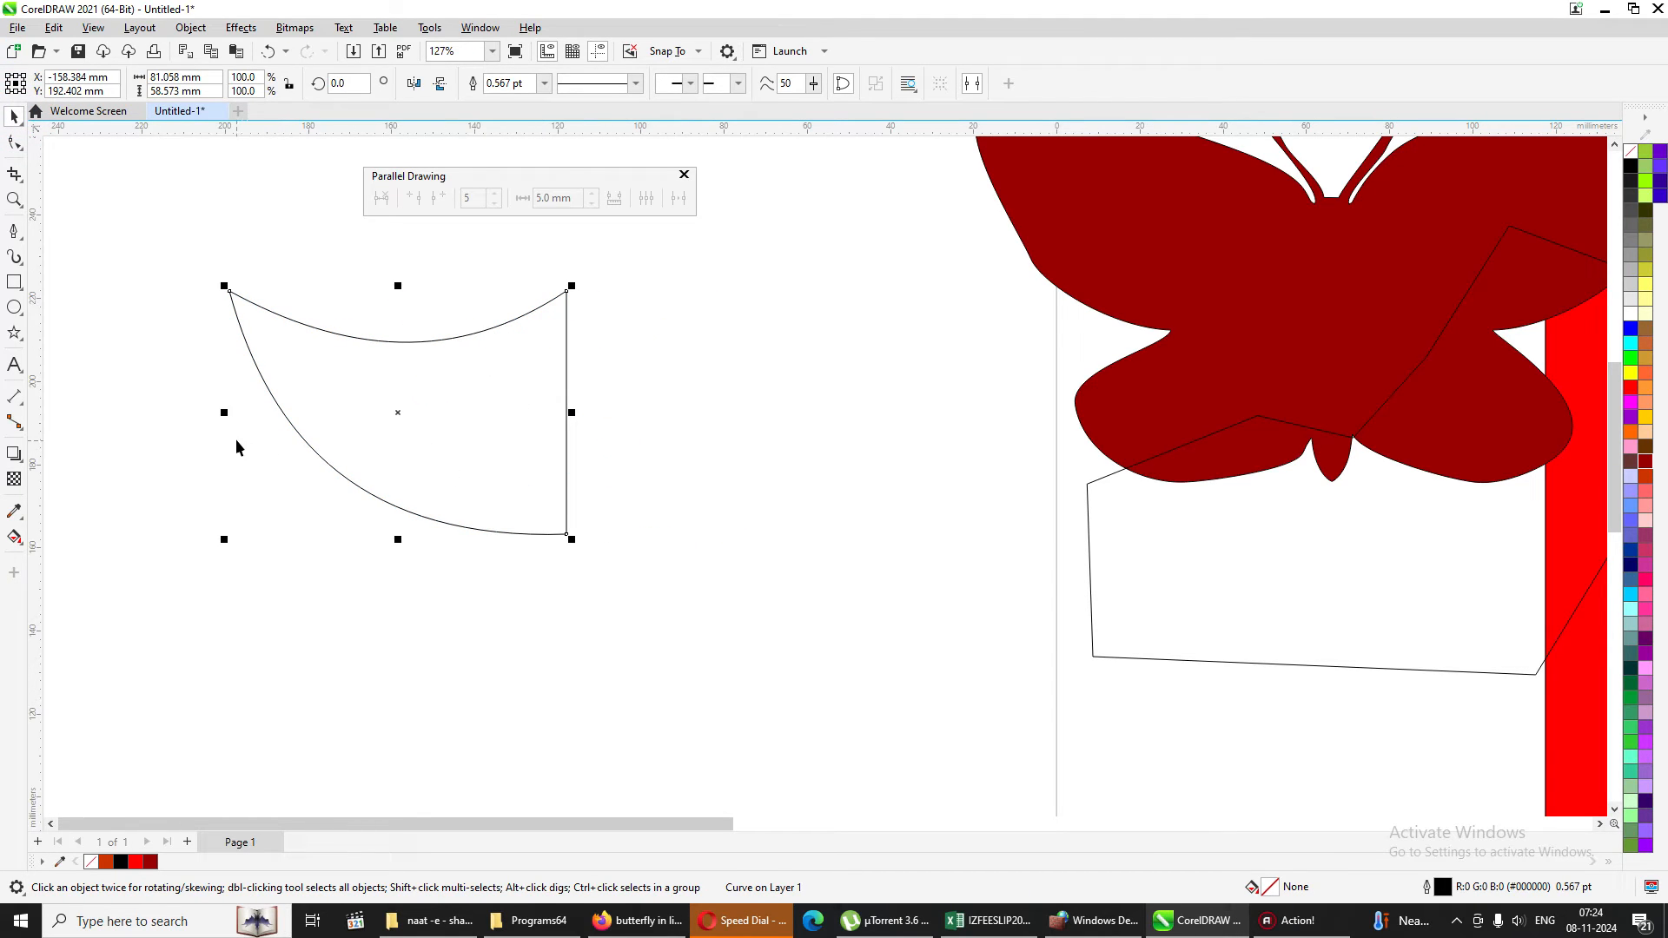
{"action": "left_click_drag", "start_coordinate": [225, 413], "coordinate": [774, 432]}
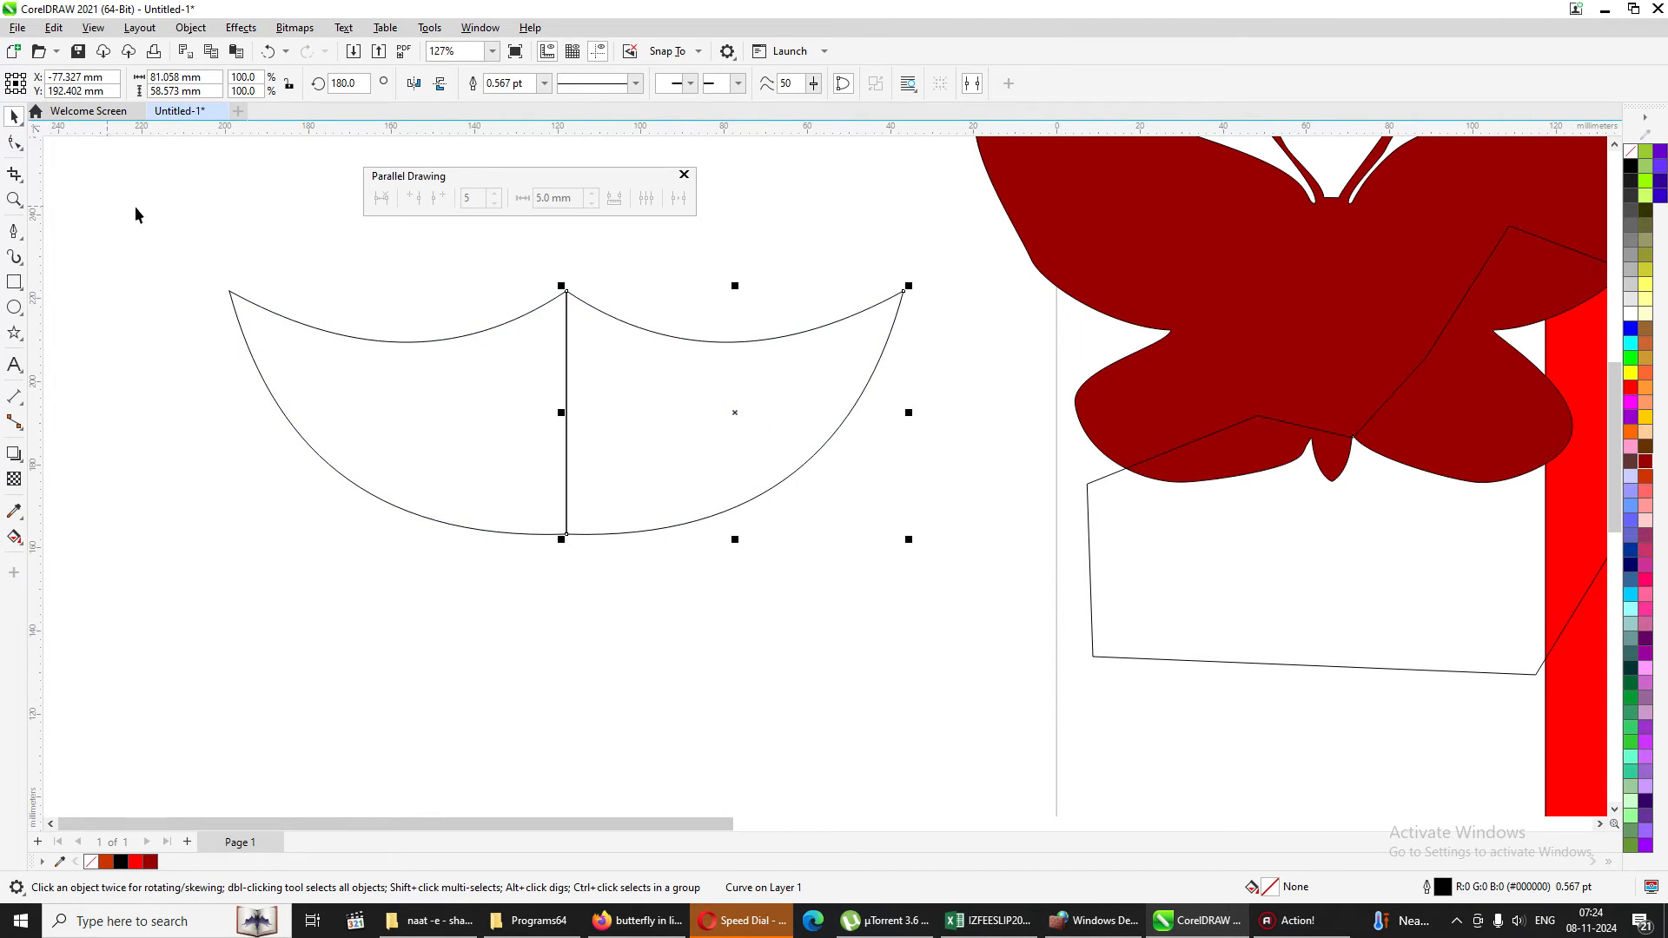
Weld the two mirrored halves into one shape and open its nodes for editing.
{"action": "left_click", "coordinate": [245, 219]}
{"action": "left_click_drag", "start_coordinate": [170, 216], "coordinate": [1009, 572]}
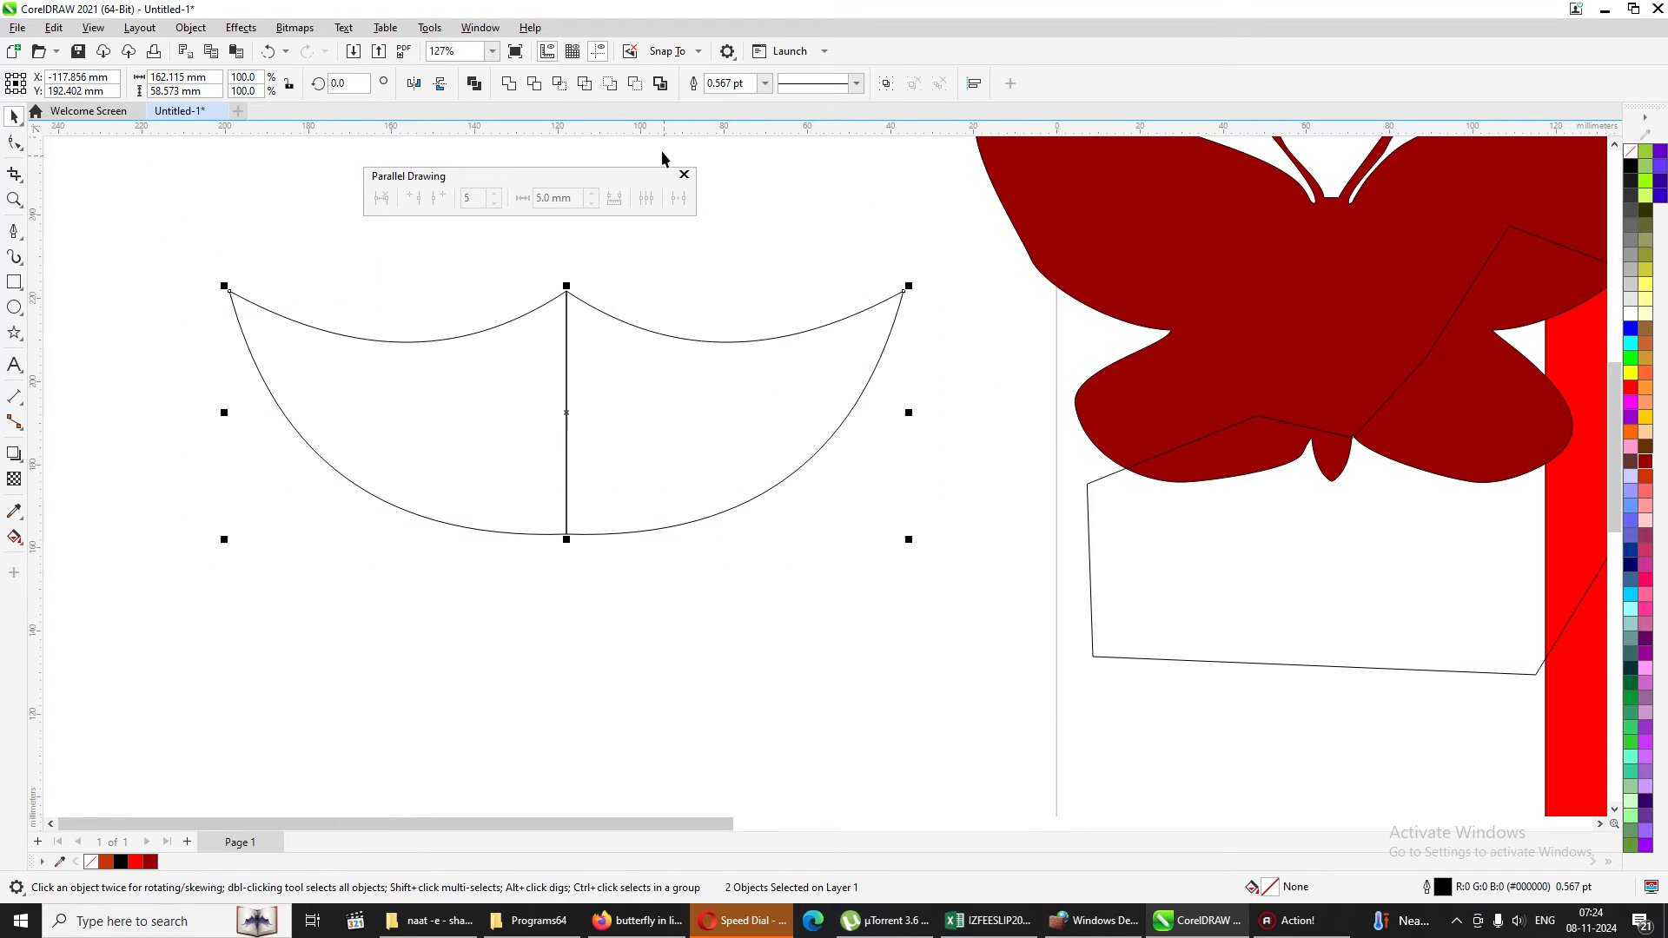
{"action": "left_click", "coordinate": [514, 87]}
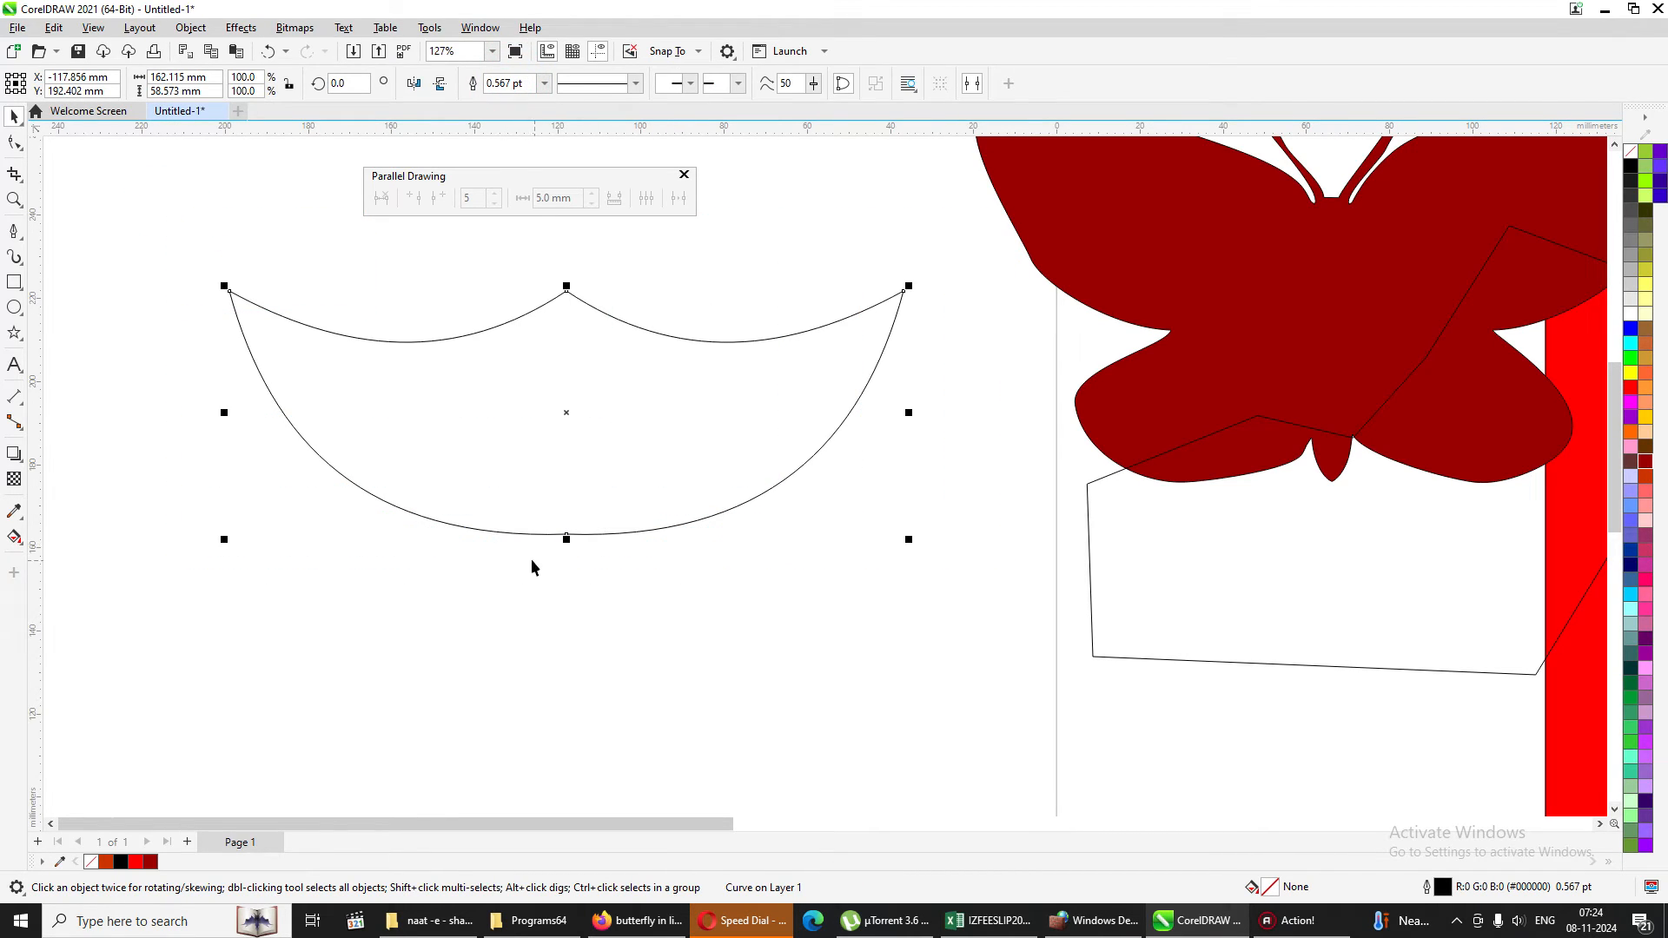
{"action": "left_click", "coordinate": [14, 143]}
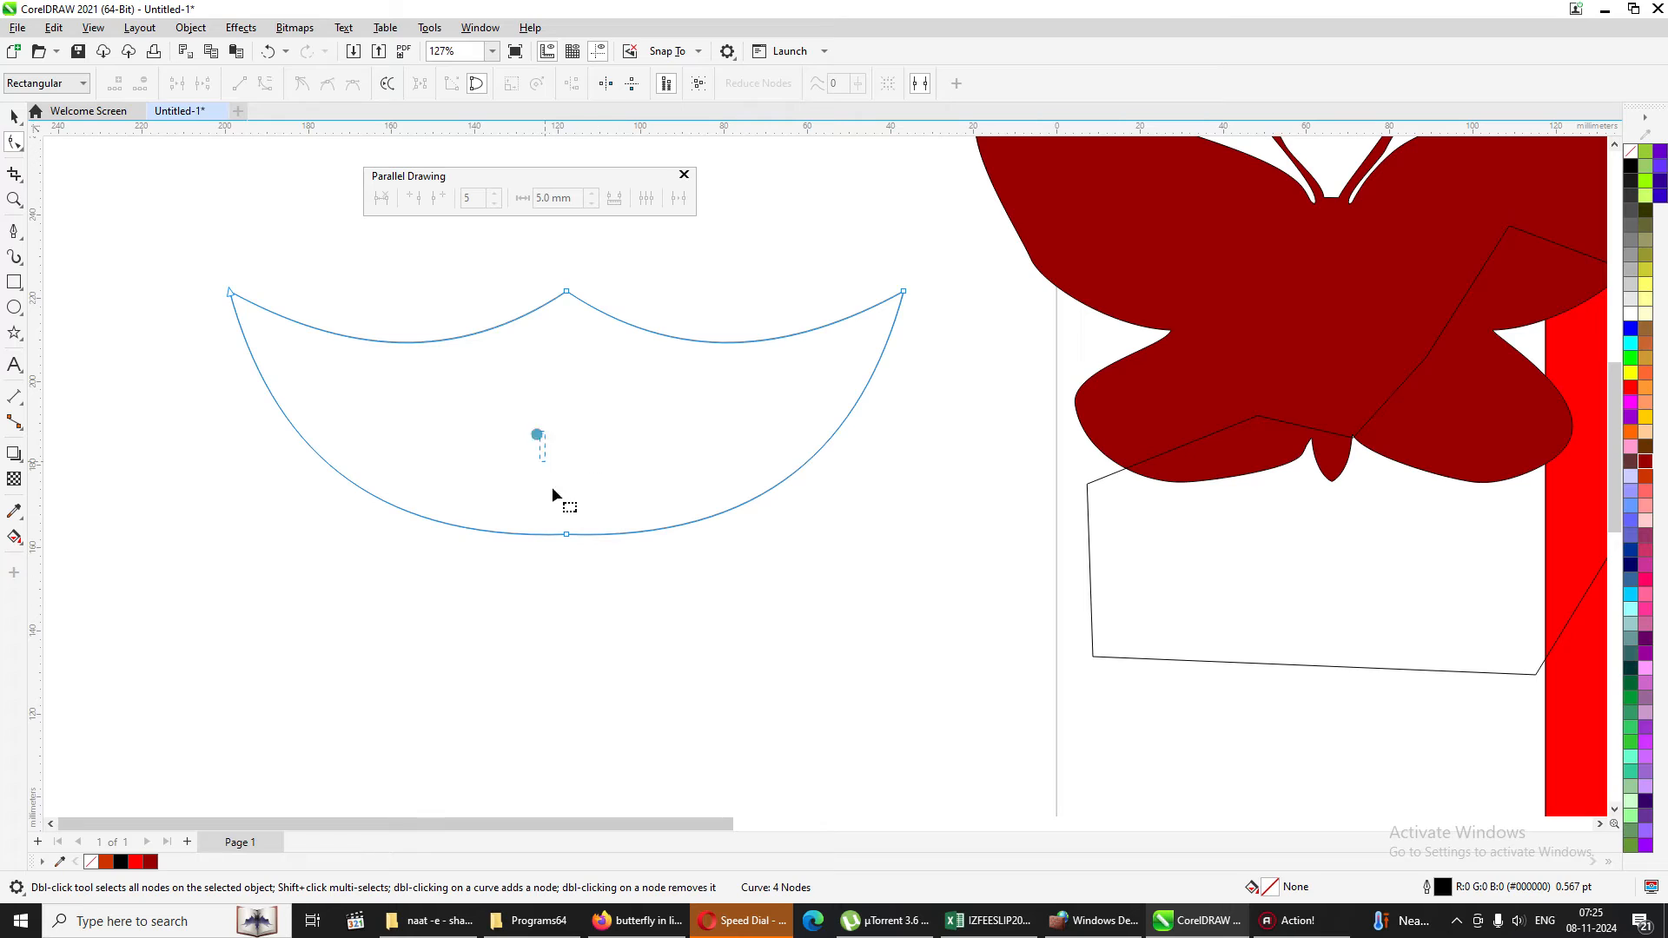
Delete the curved shape's bottom centre node and move both outer tip nodes symmetrically outward and slightly down.
{"action": "left_click_drag", "start_coordinate": [551, 486], "coordinate": [628, 598]}
{"action": "key", "text": "Delete"}
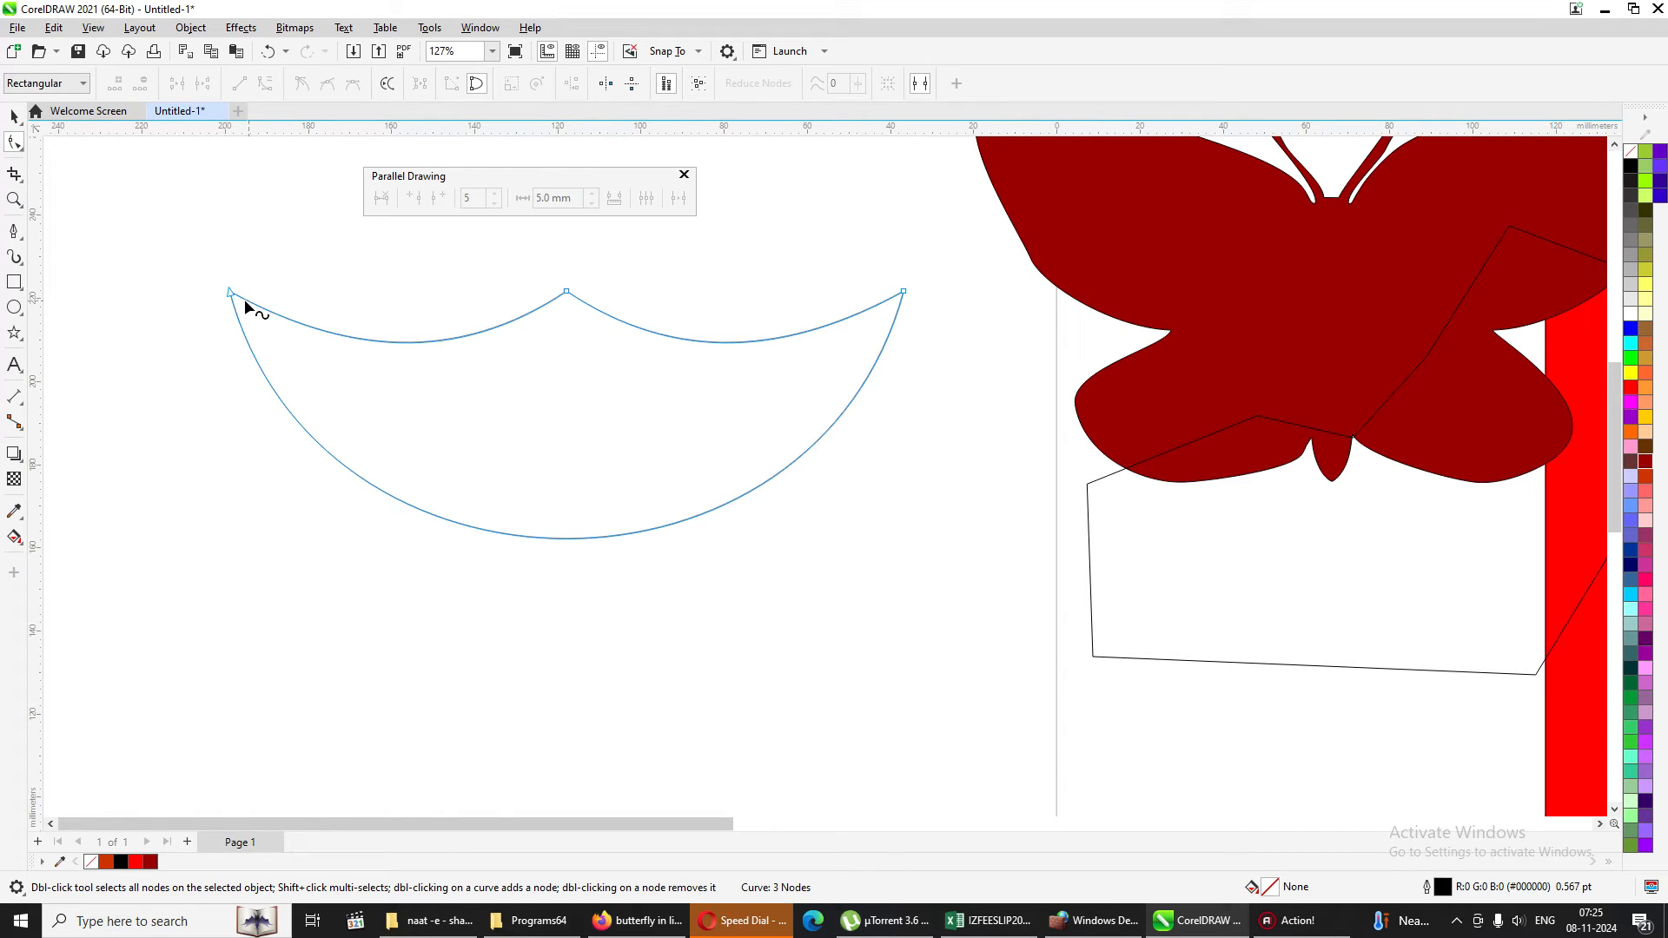
{"action": "left_click_drag", "start_coordinate": [241, 305], "coordinate": [270, 335]}
{"action": "left_click_drag", "start_coordinate": [899, 309], "coordinate": [907, 314]}
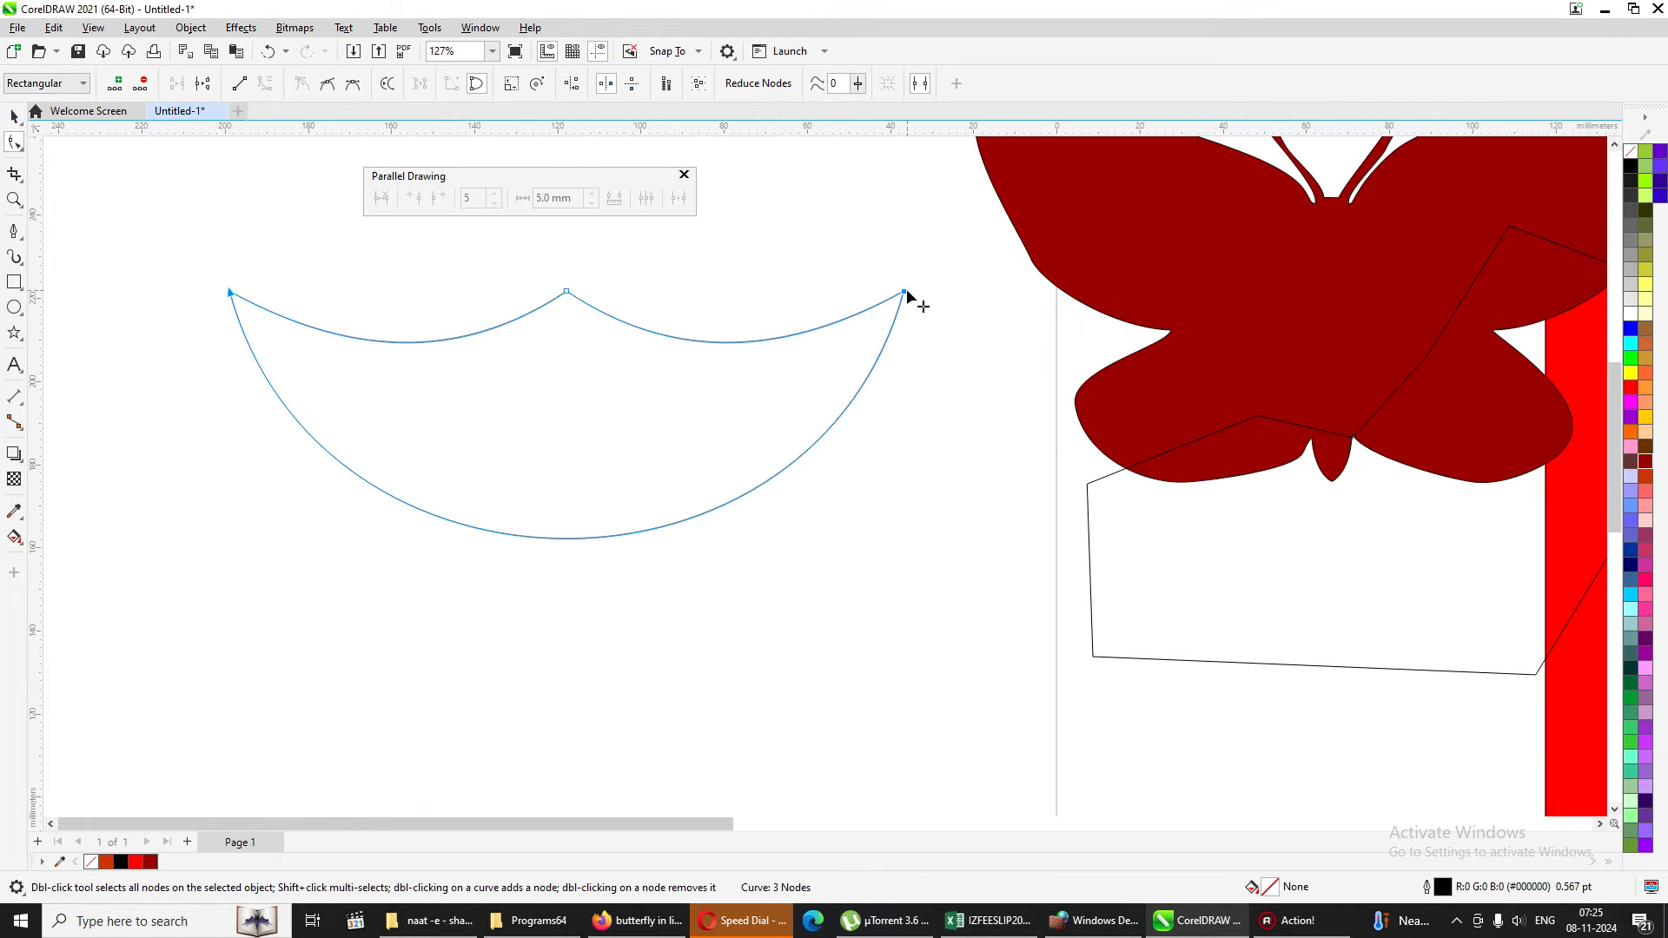
{"action": "left_click_drag", "start_coordinate": [903, 295], "coordinate": [936, 357]}
{"action": "left_click_drag", "start_coordinate": [936, 393], "coordinate": [953, 306]}
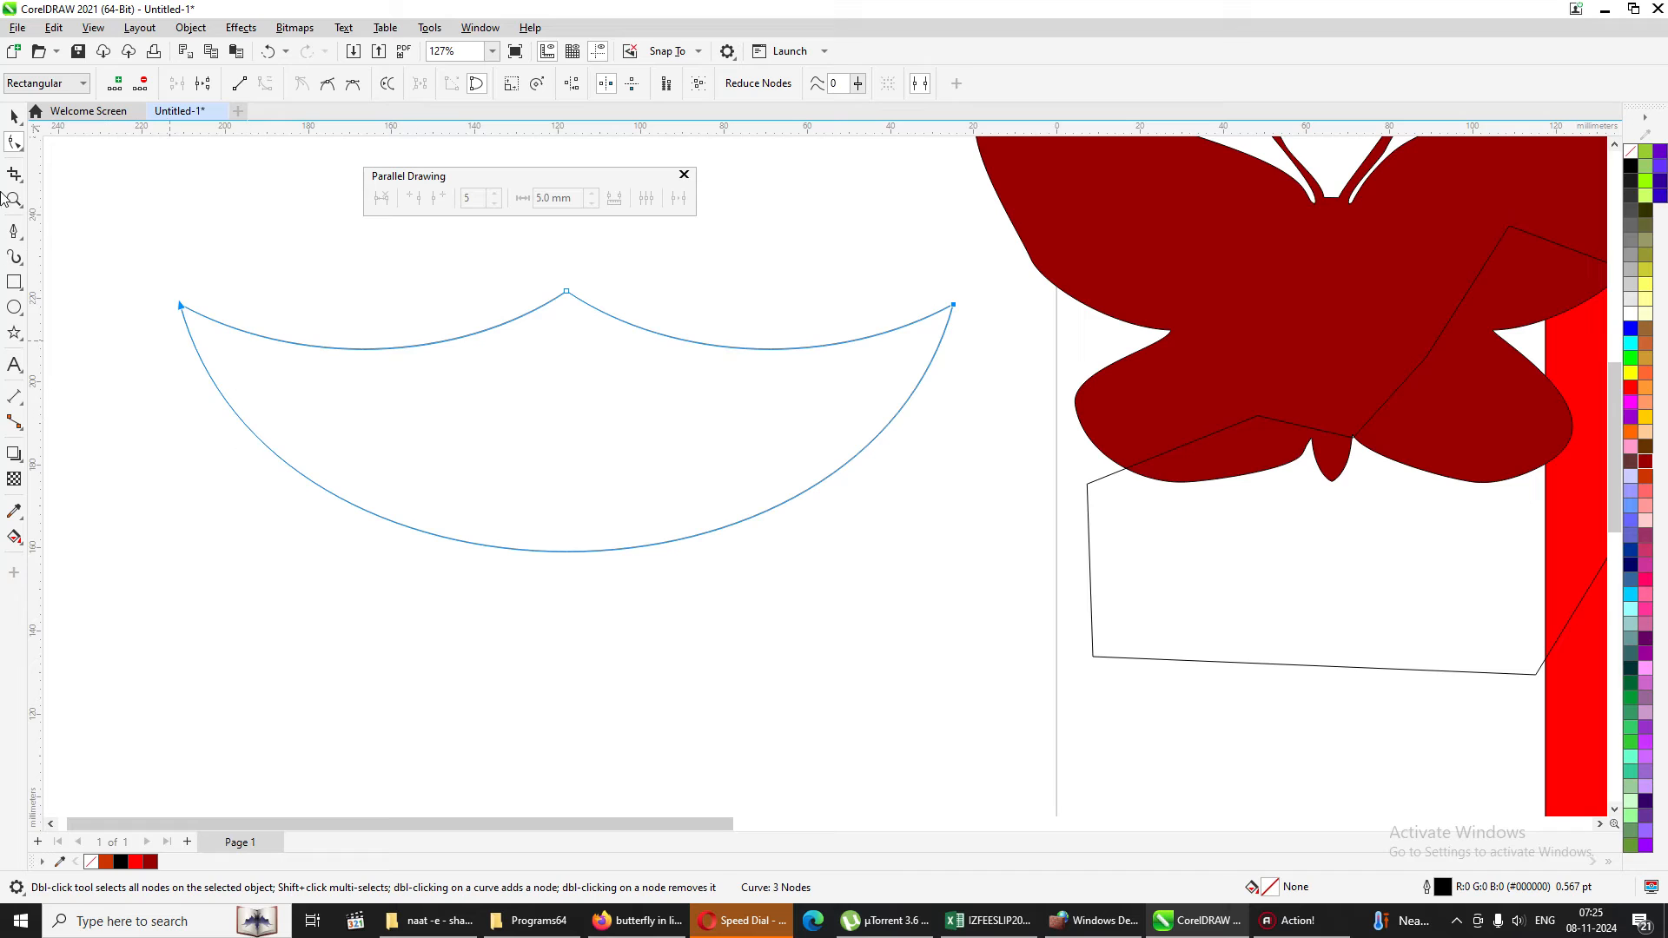
Draw a rectangle about 78 mm wide and 23 mm high across the middle of the curved shape's lower edge.
{"action": "left_click", "coordinate": [14, 116]}
{"action": "left_click", "coordinate": [823, 595]}
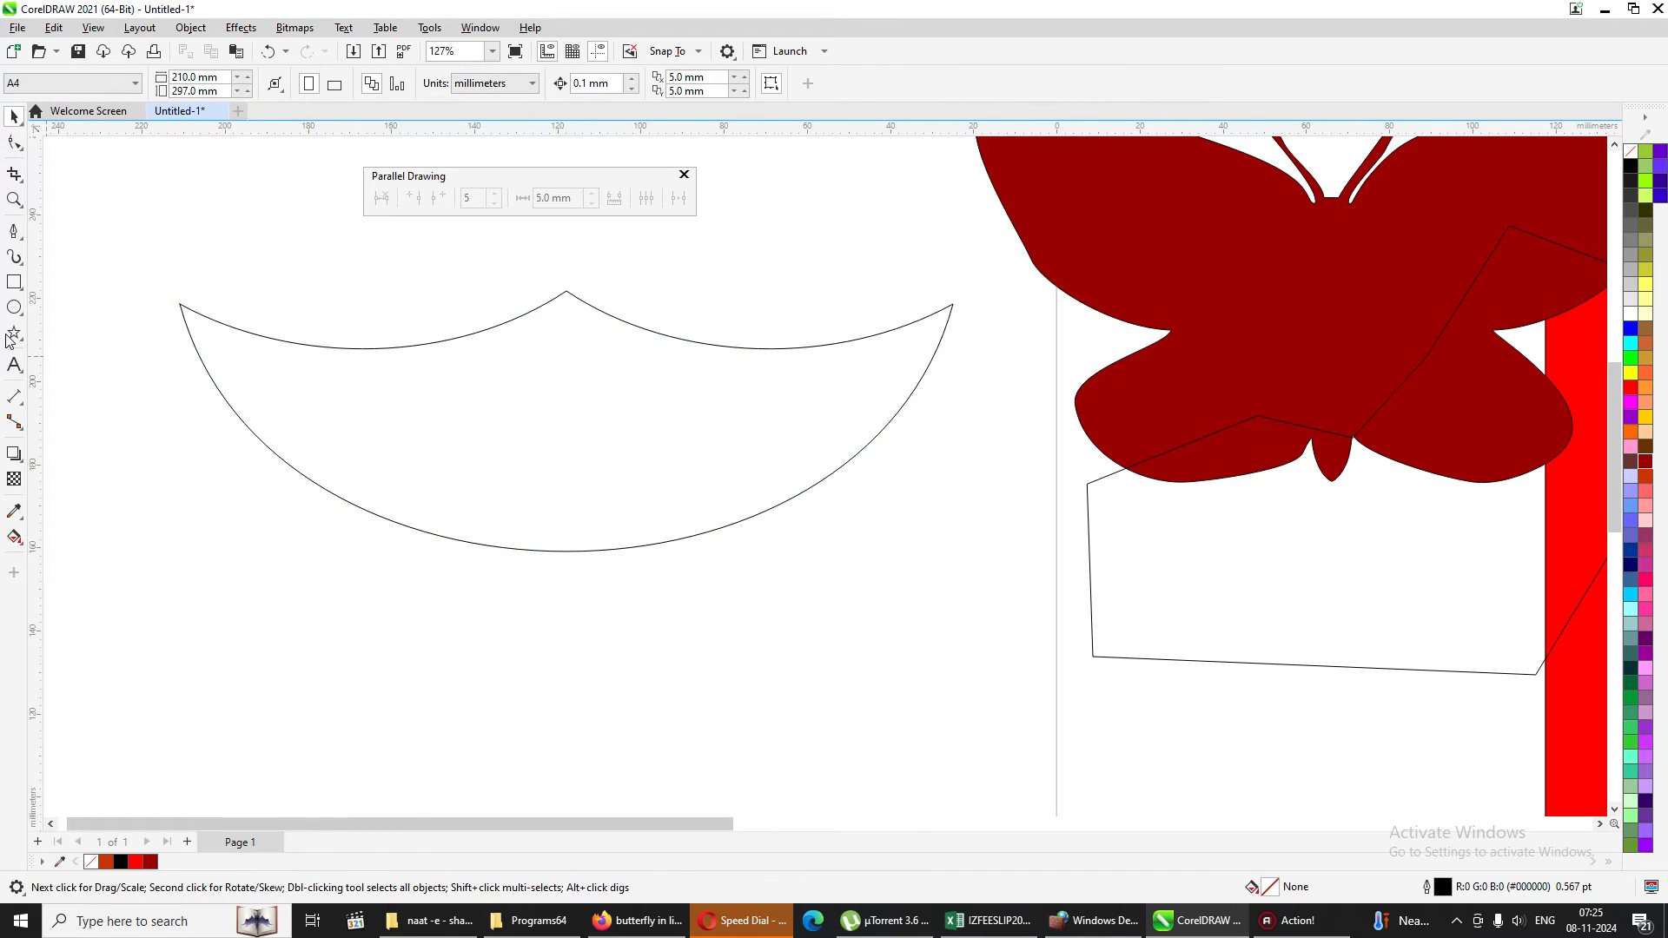
{"action": "left_click", "coordinate": [14, 282]}
{"action": "left_click_drag", "start_coordinate": [413, 479], "coordinate": [738, 574]}
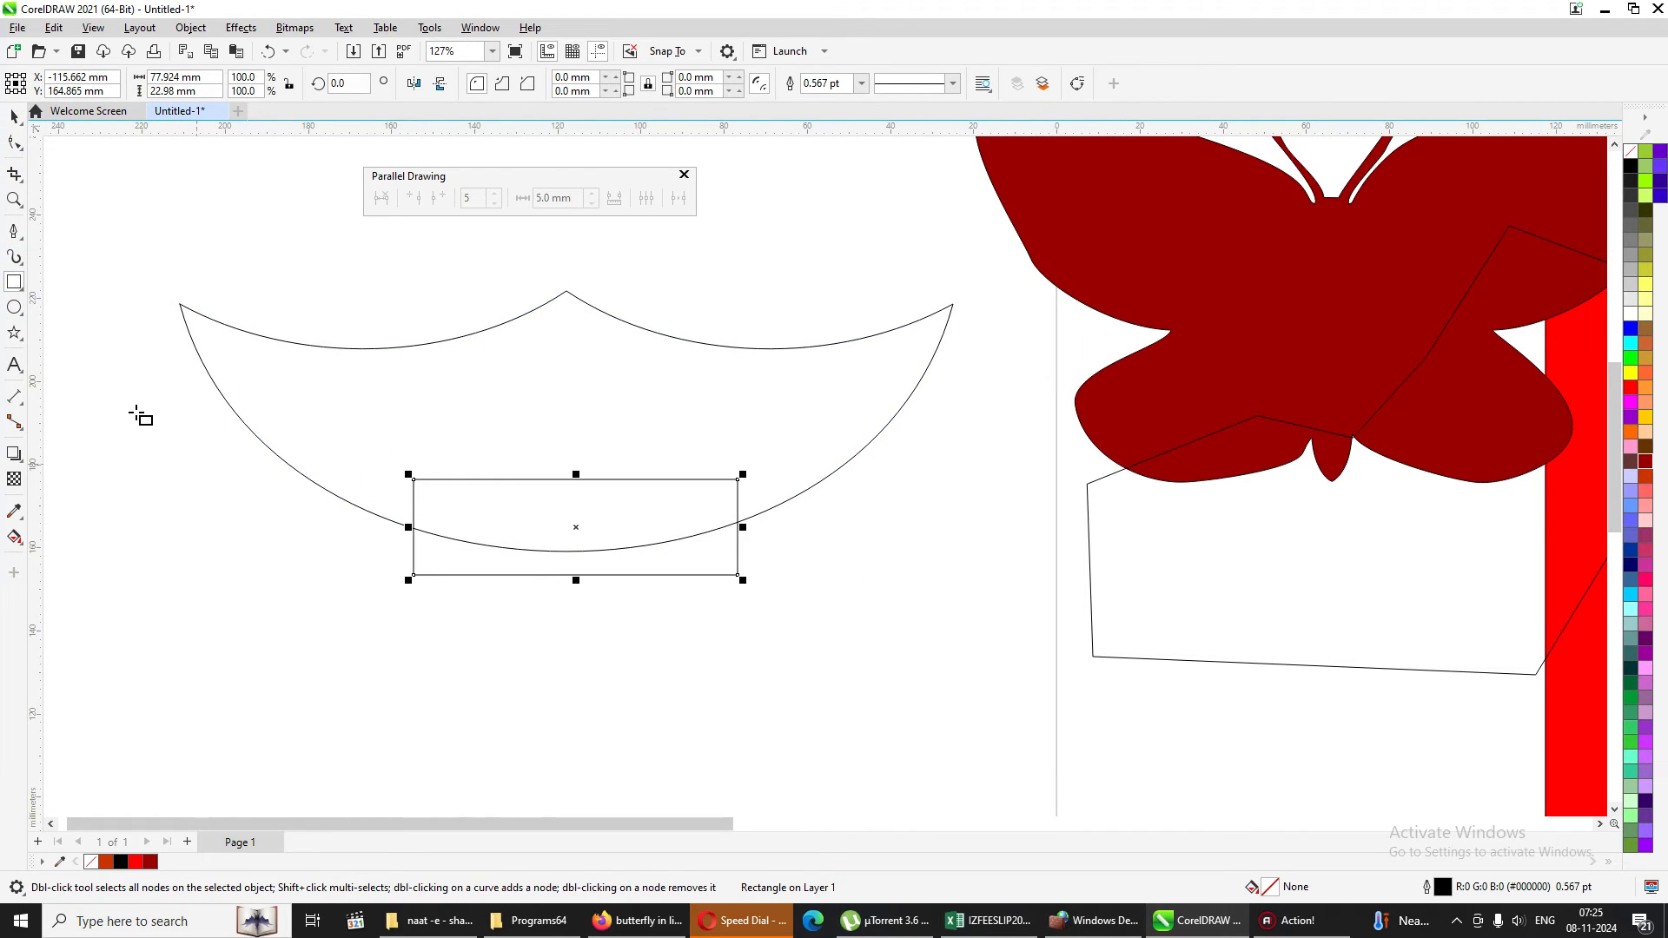
Weld the rectangle, centred horizontally on the curved shape, to it and fill the result with dark red (#990000).
{"action": "left_click", "coordinate": [15, 117]}
{"action": "left_click", "coordinate": [513, 308], "text": "shift"}
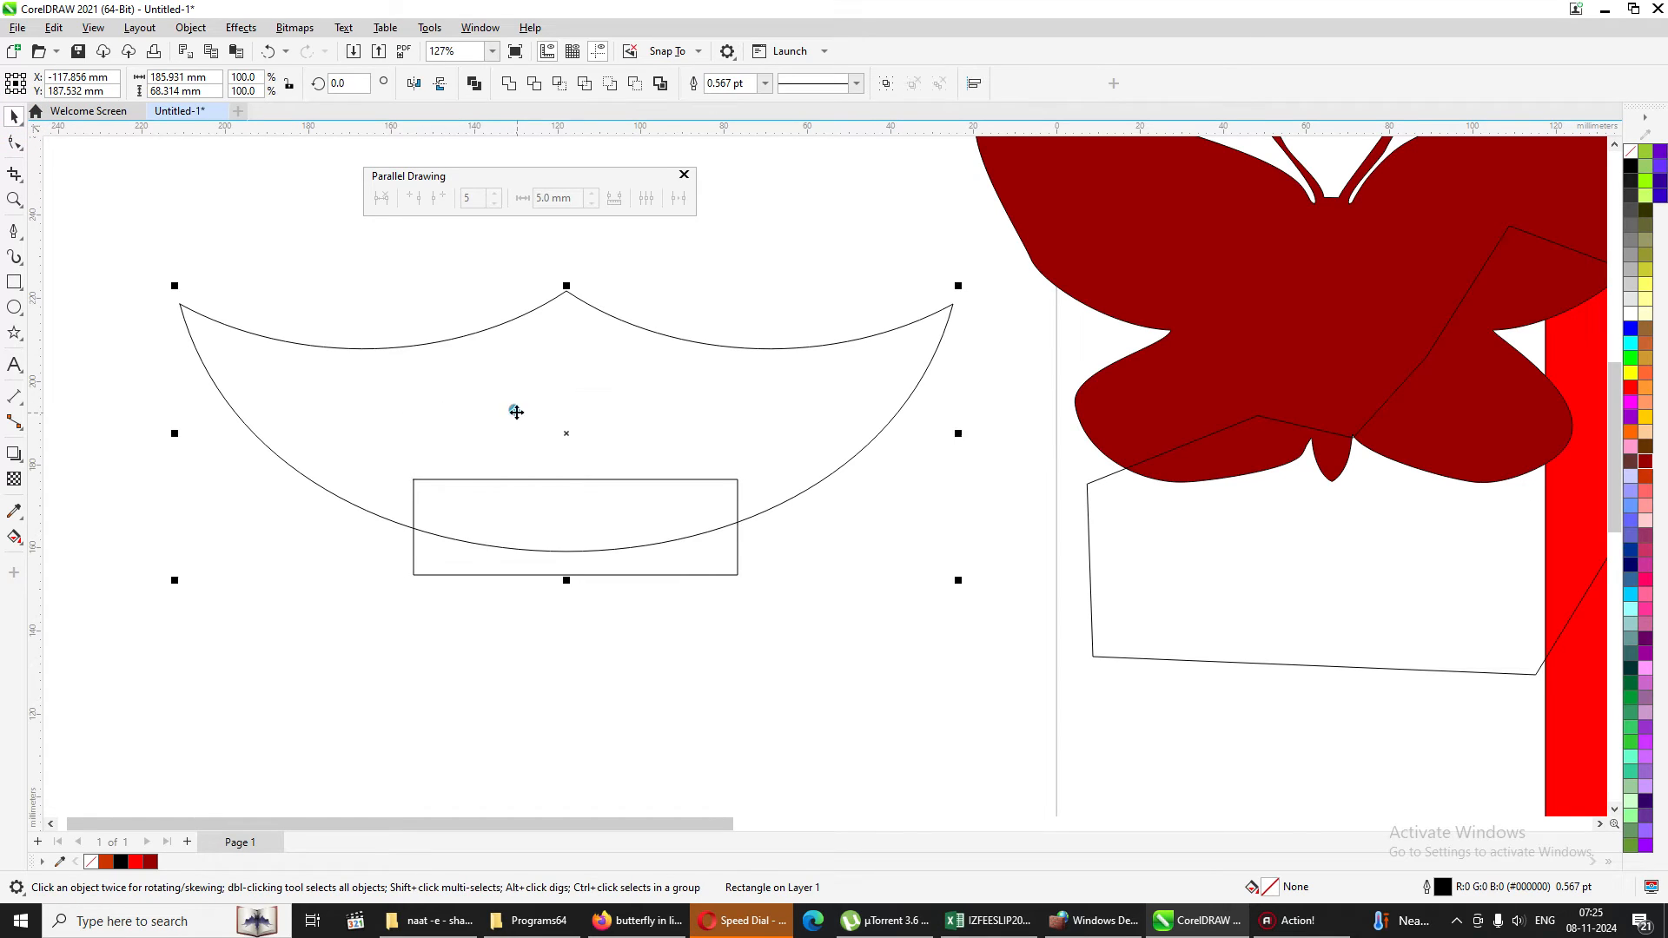
{"action": "left_click", "coordinate": [509, 83]}
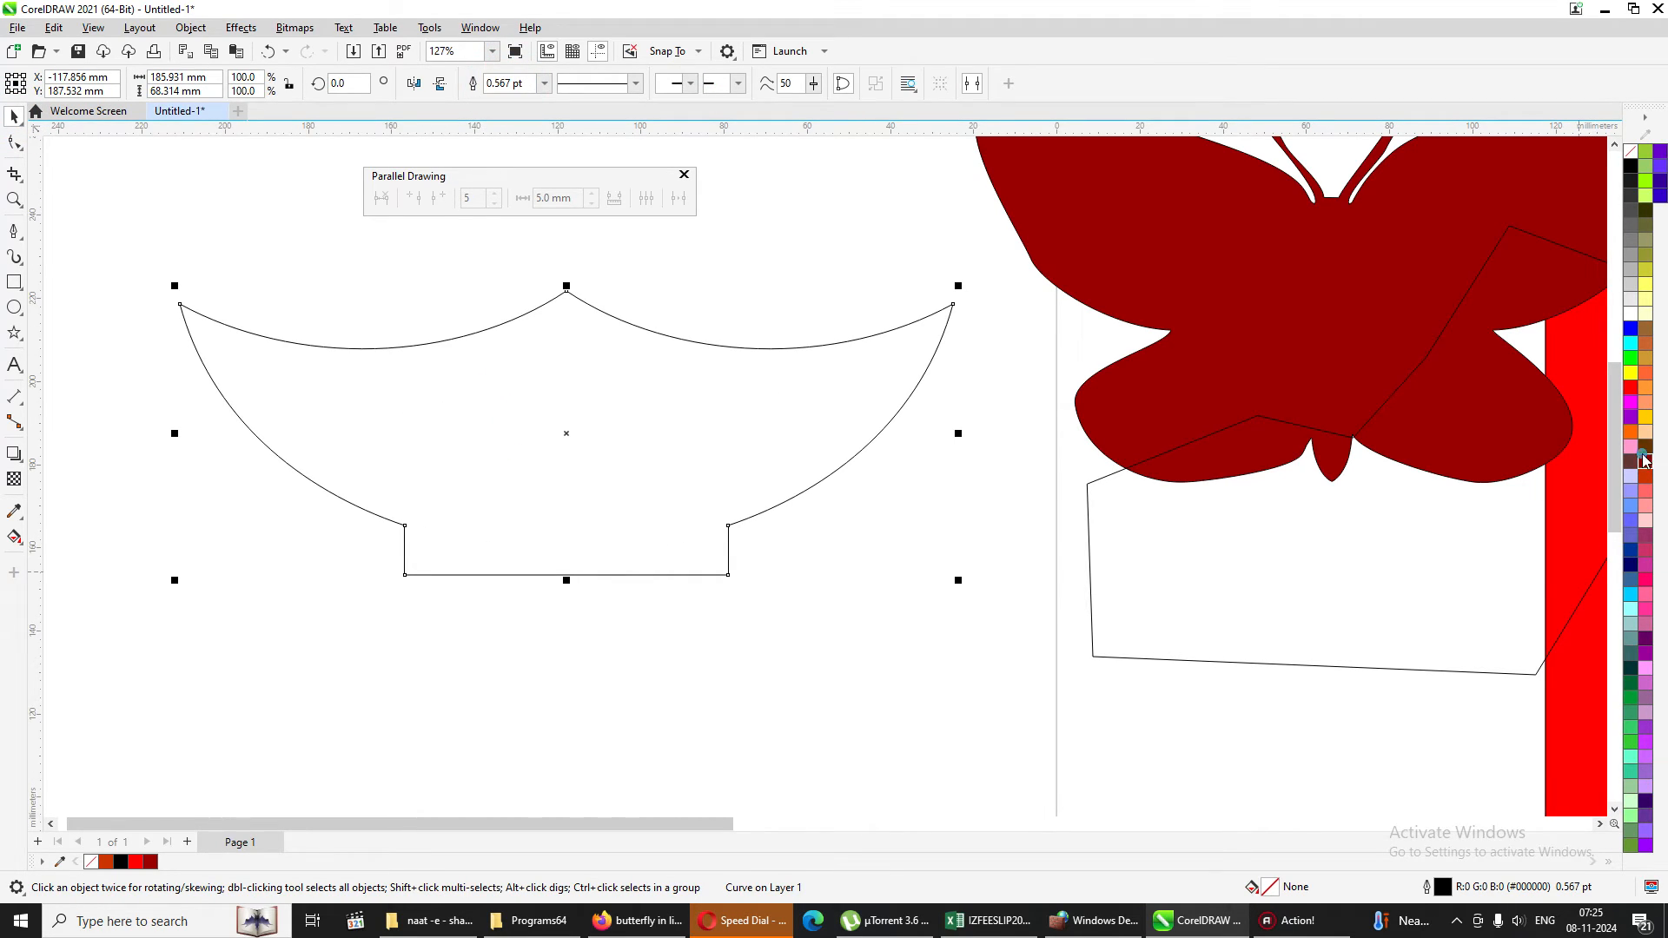
{"action": "left_click", "coordinate": [1645, 462]}
Try to round the welded shape's two bottom corner nodes by raising their curve smoothness.
{"action": "left_click", "coordinate": [14, 144]}
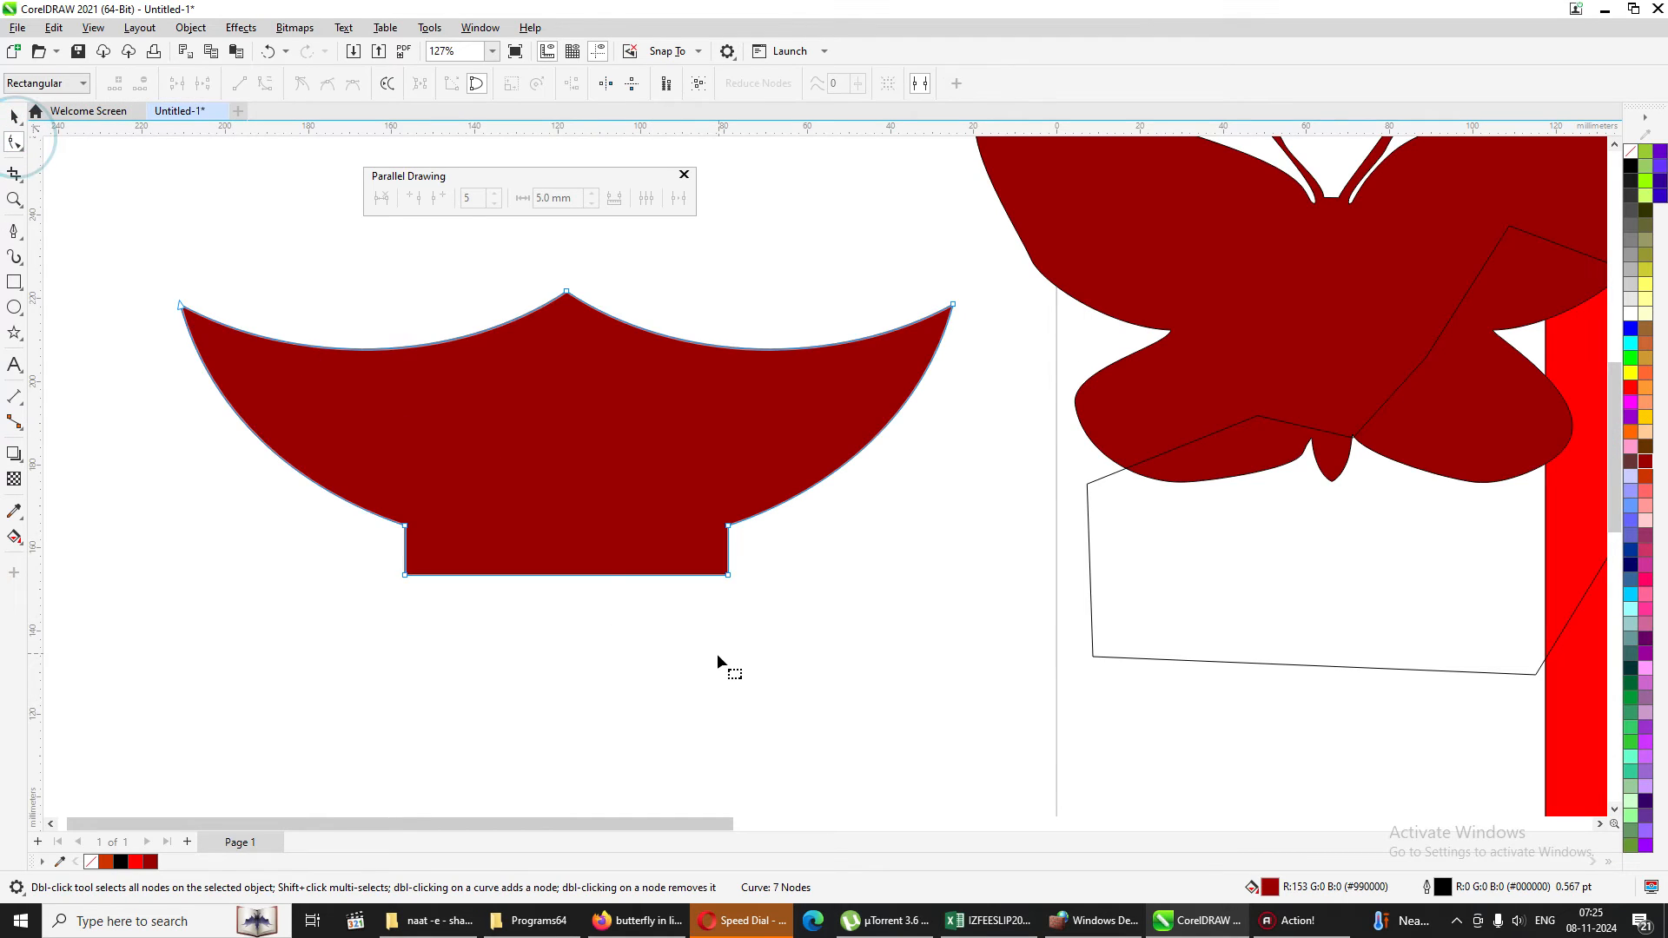
{"action": "left_click_drag", "start_coordinate": [372, 556], "coordinate": [845, 604]}
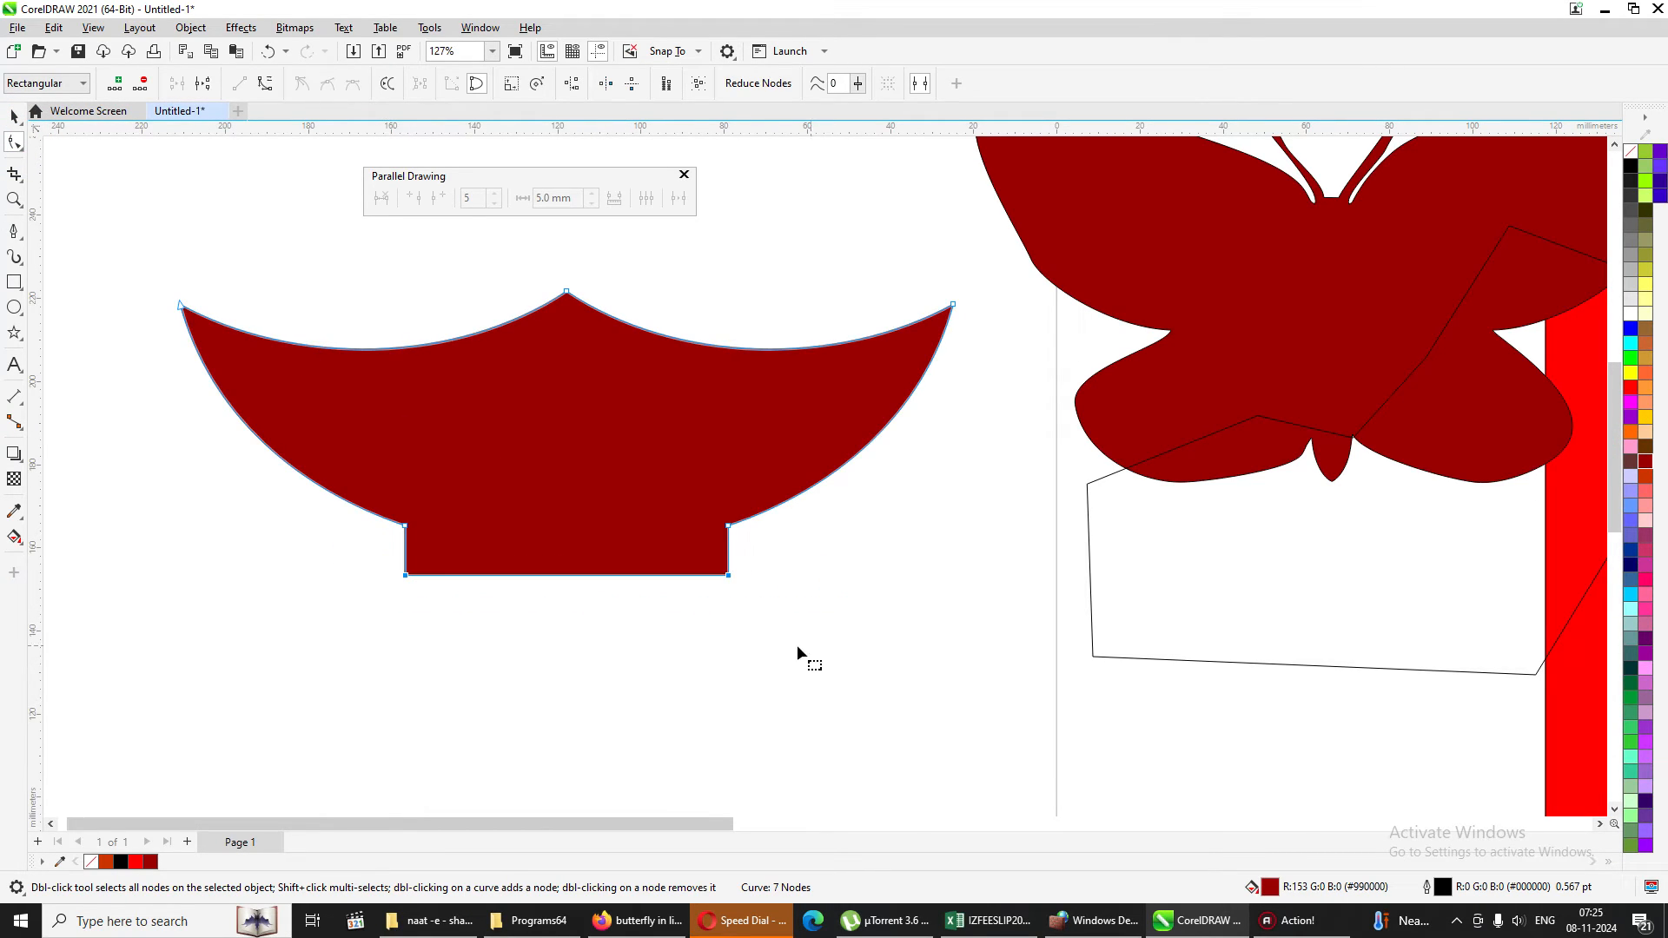
{"action": "left_click", "coordinate": [857, 84]}
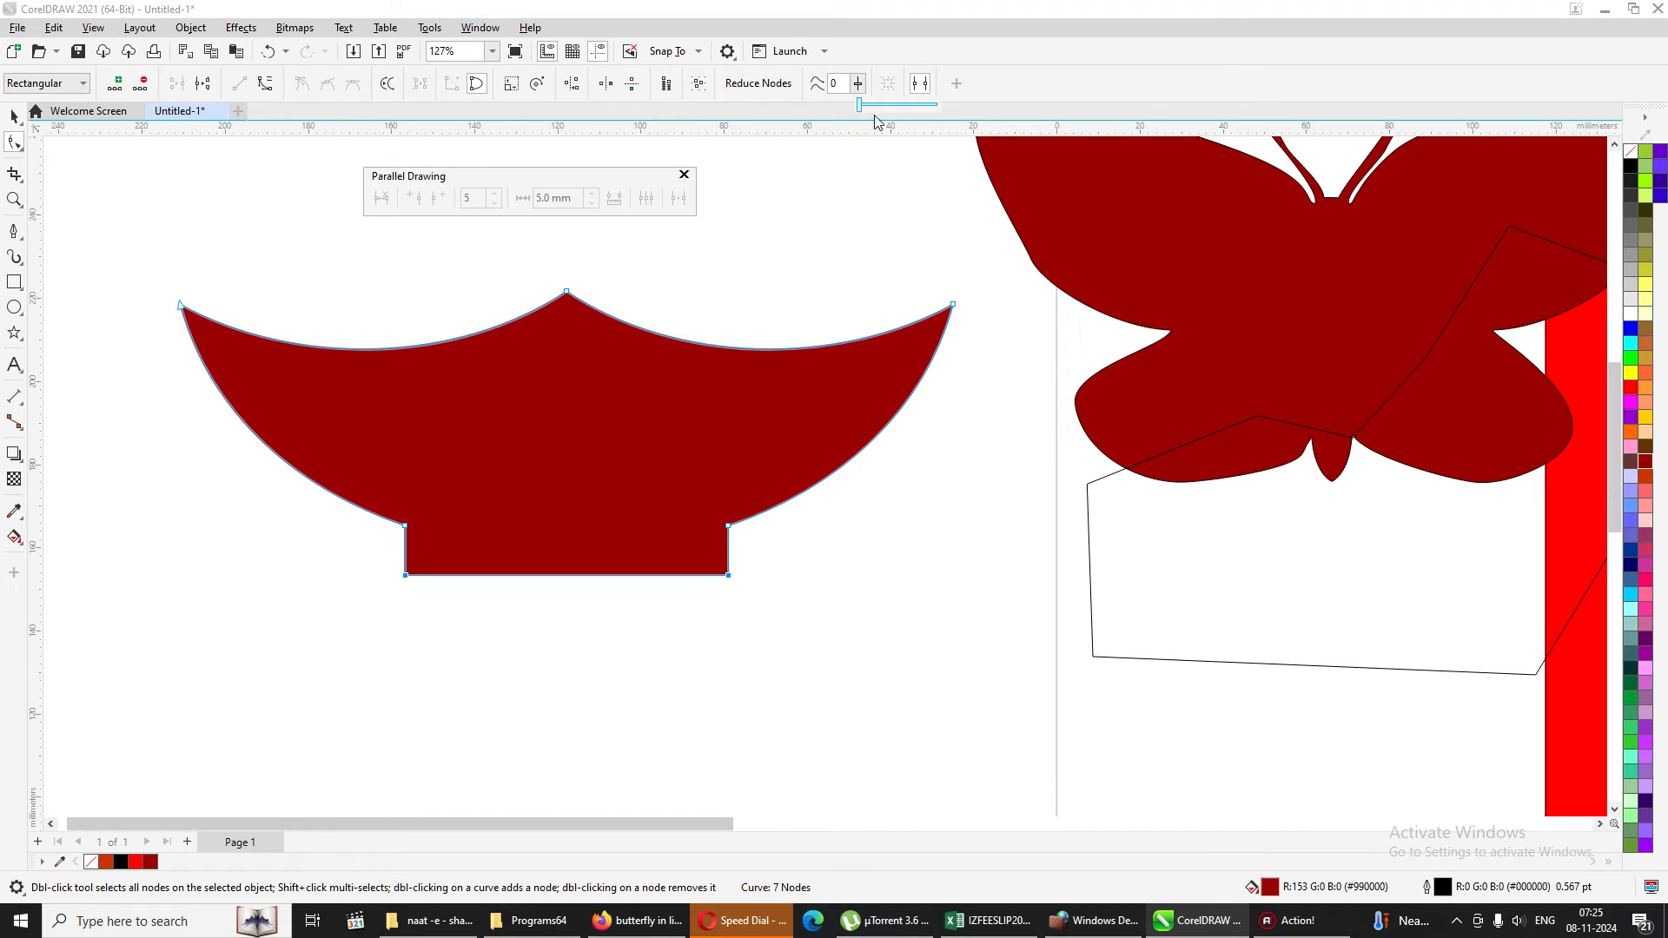
{"action": "left_click_drag", "start_coordinate": [858, 108], "coordinate": [930, 106]}
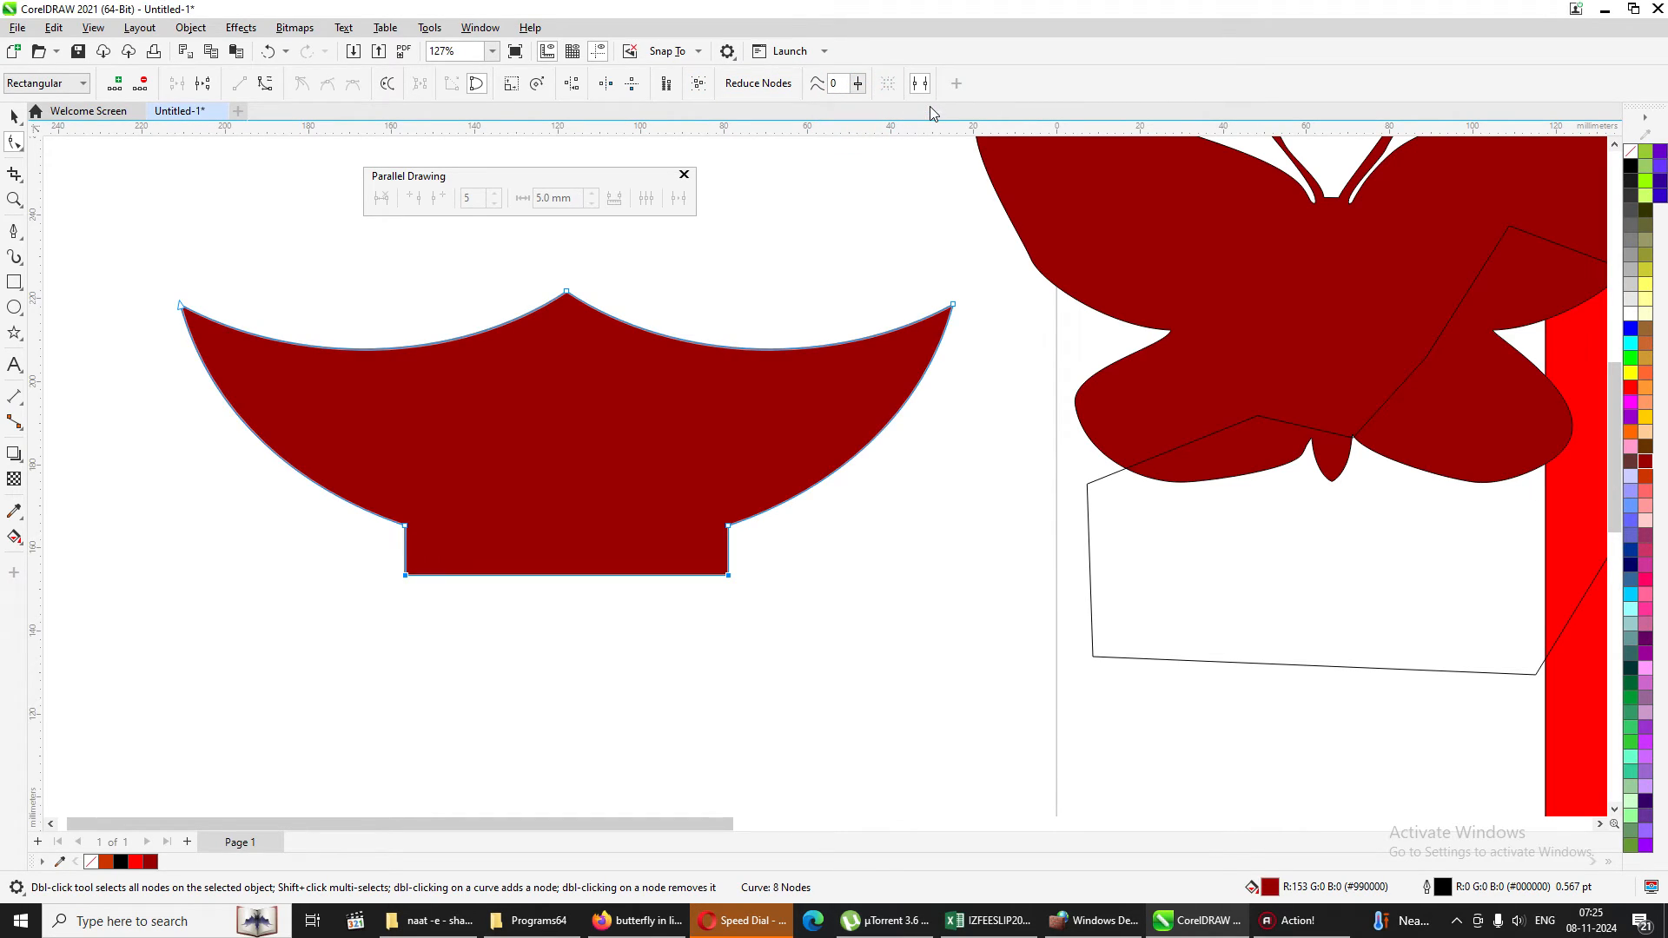
{"action": "left_click", "coordinate": [615, 523]}
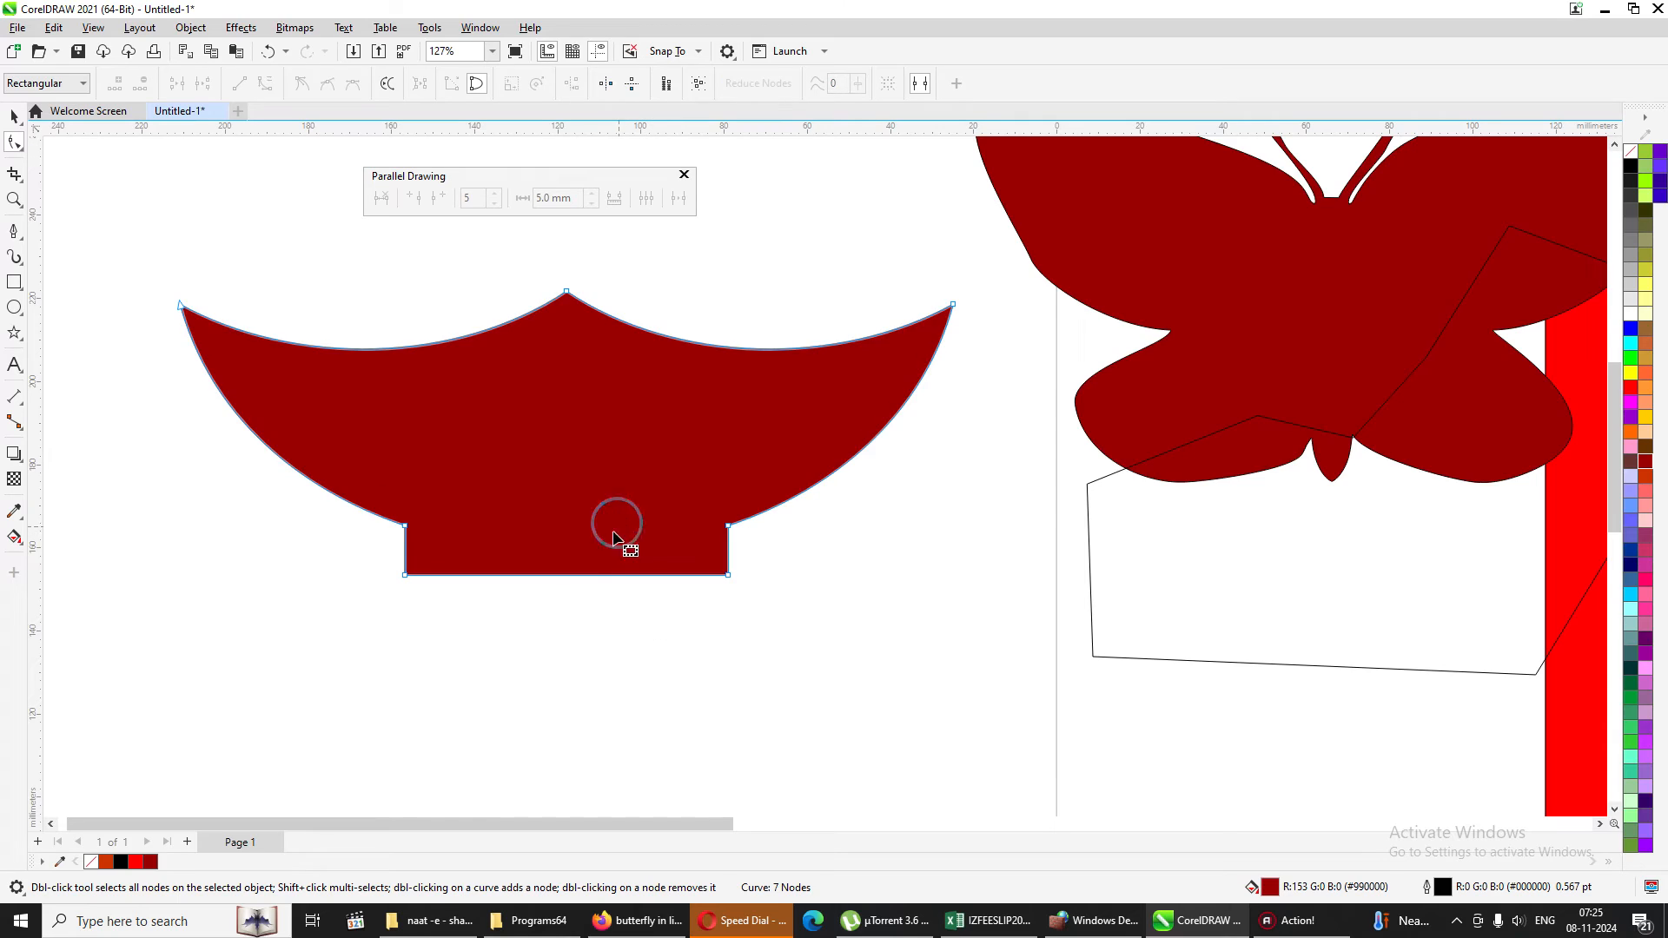
Convert the straight bottom edge of the red shape to a curve and bow its middle downward.
{"action": "left_click", "coordinate": [560, 571]}
{"action": "left_click", "coordinate": [563, 576]}
{"action": "left_click", "coordinate": [266, 85]}
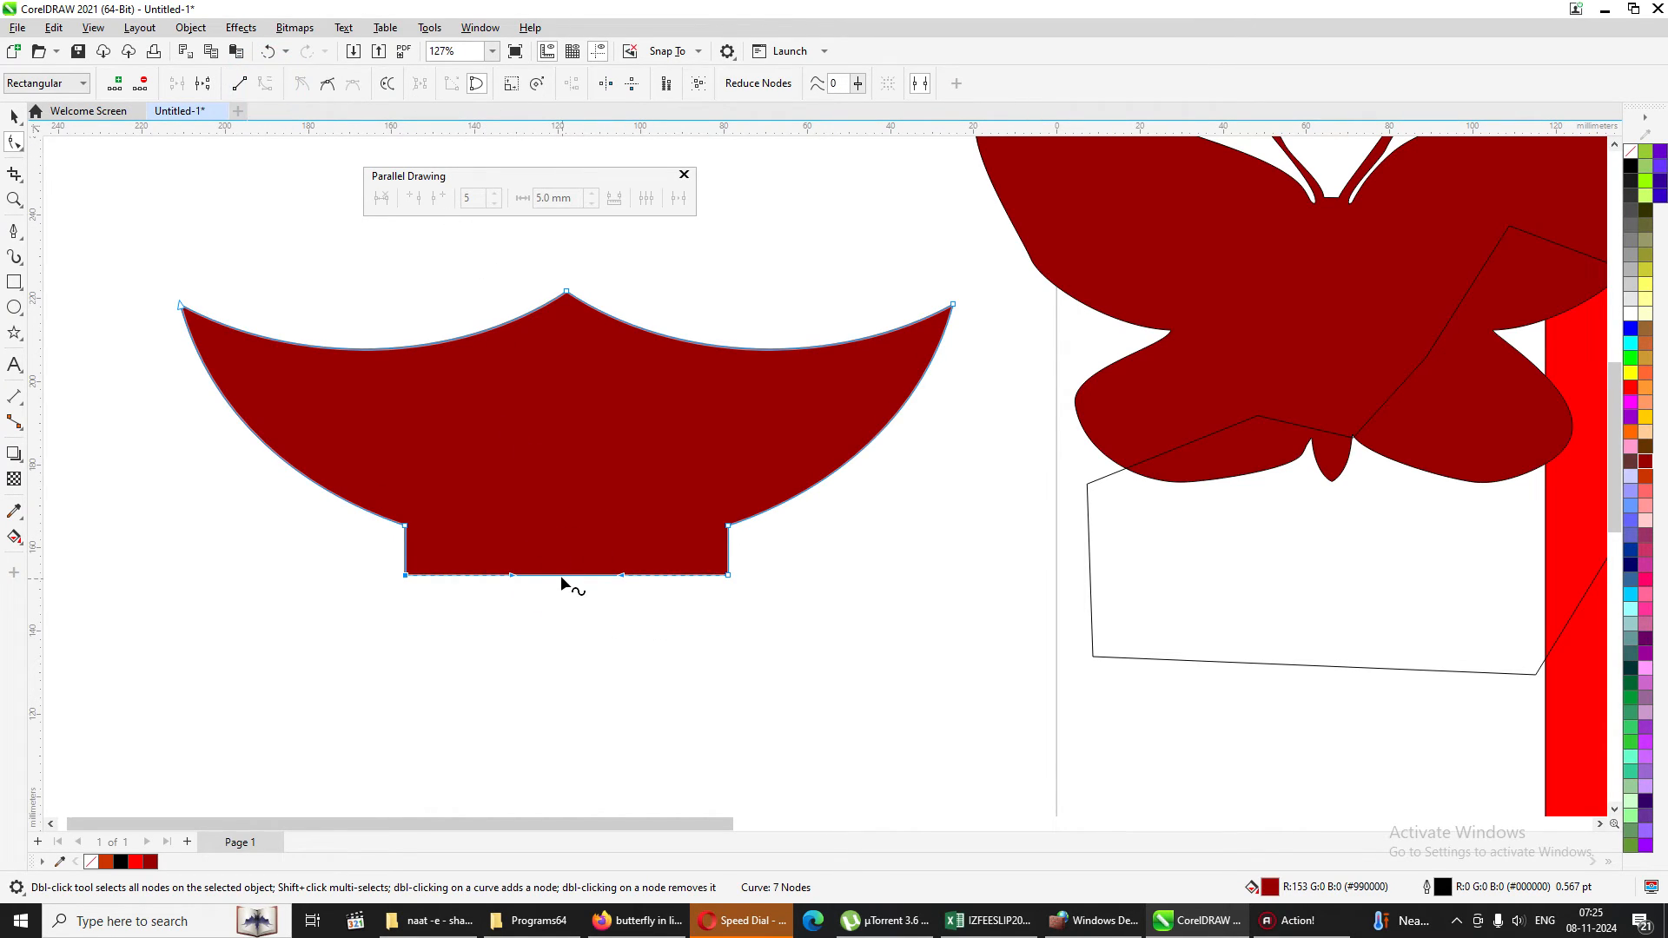
{"action": "left_click_drag", "start_coordinate": [562, 581], "coordinate": [565, 613]}
{"action": "left_click", "coordinate": [656, 607]}
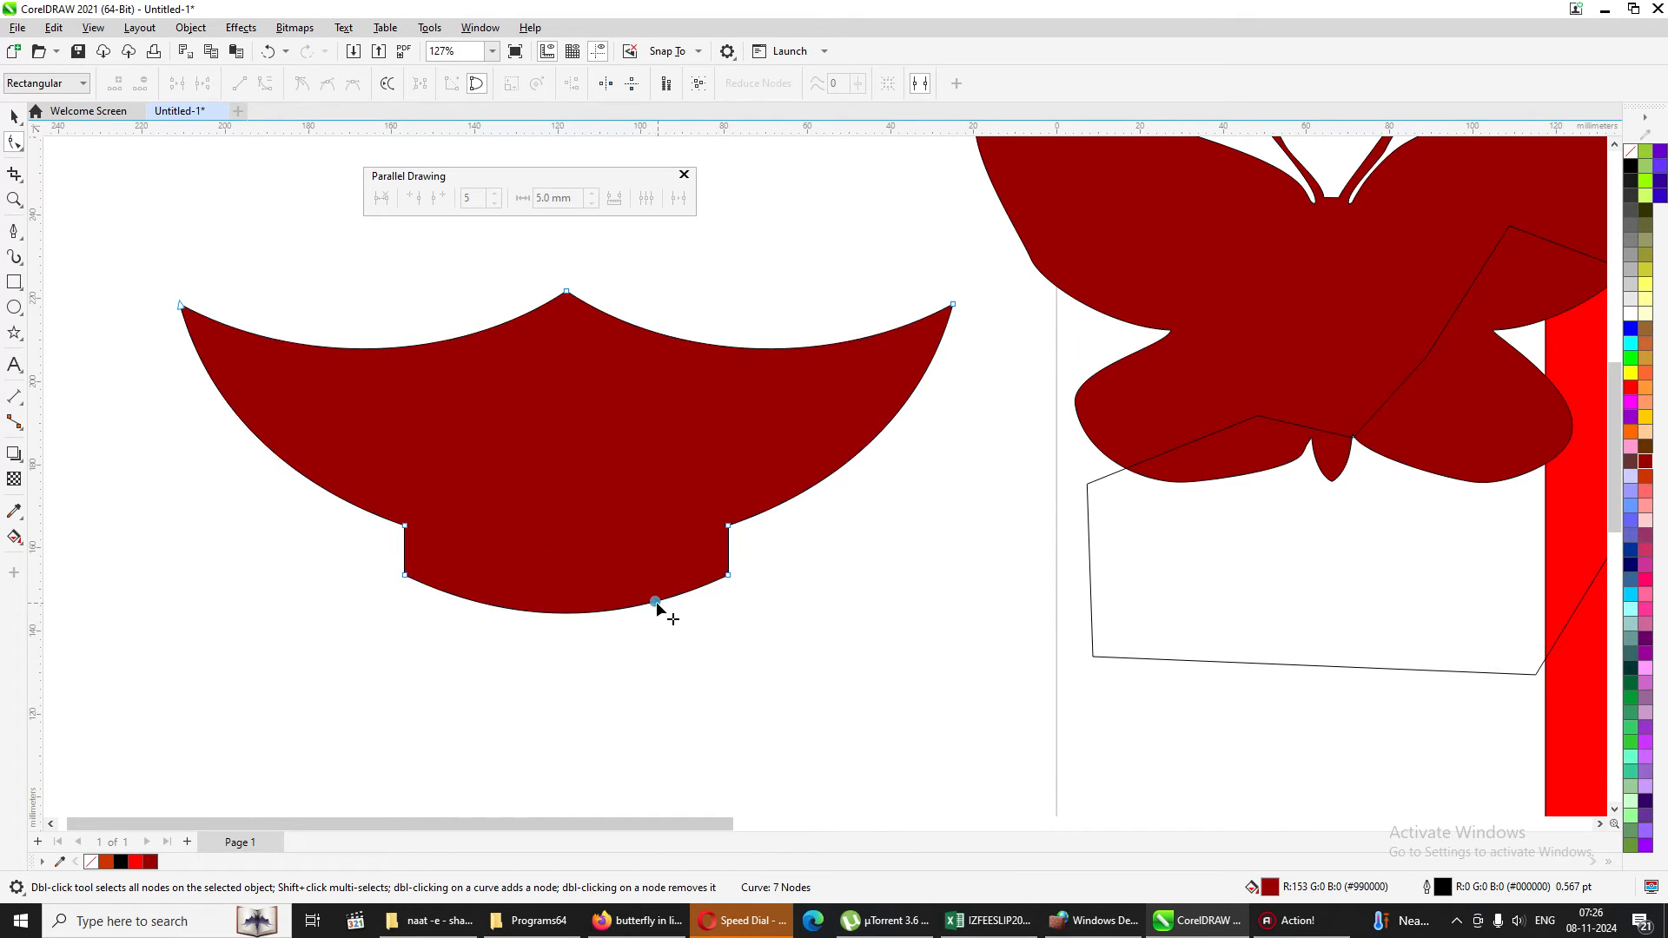
Try to smooth the two corner nodes at the ends of the bowed bottom edge with curve smoothness 100.
{"action": "left_click_drag", "start_coordinate": [346, 552], "coordinate": [837, 654]}
{"action": "left_click", "coordinate": [858, 85]}
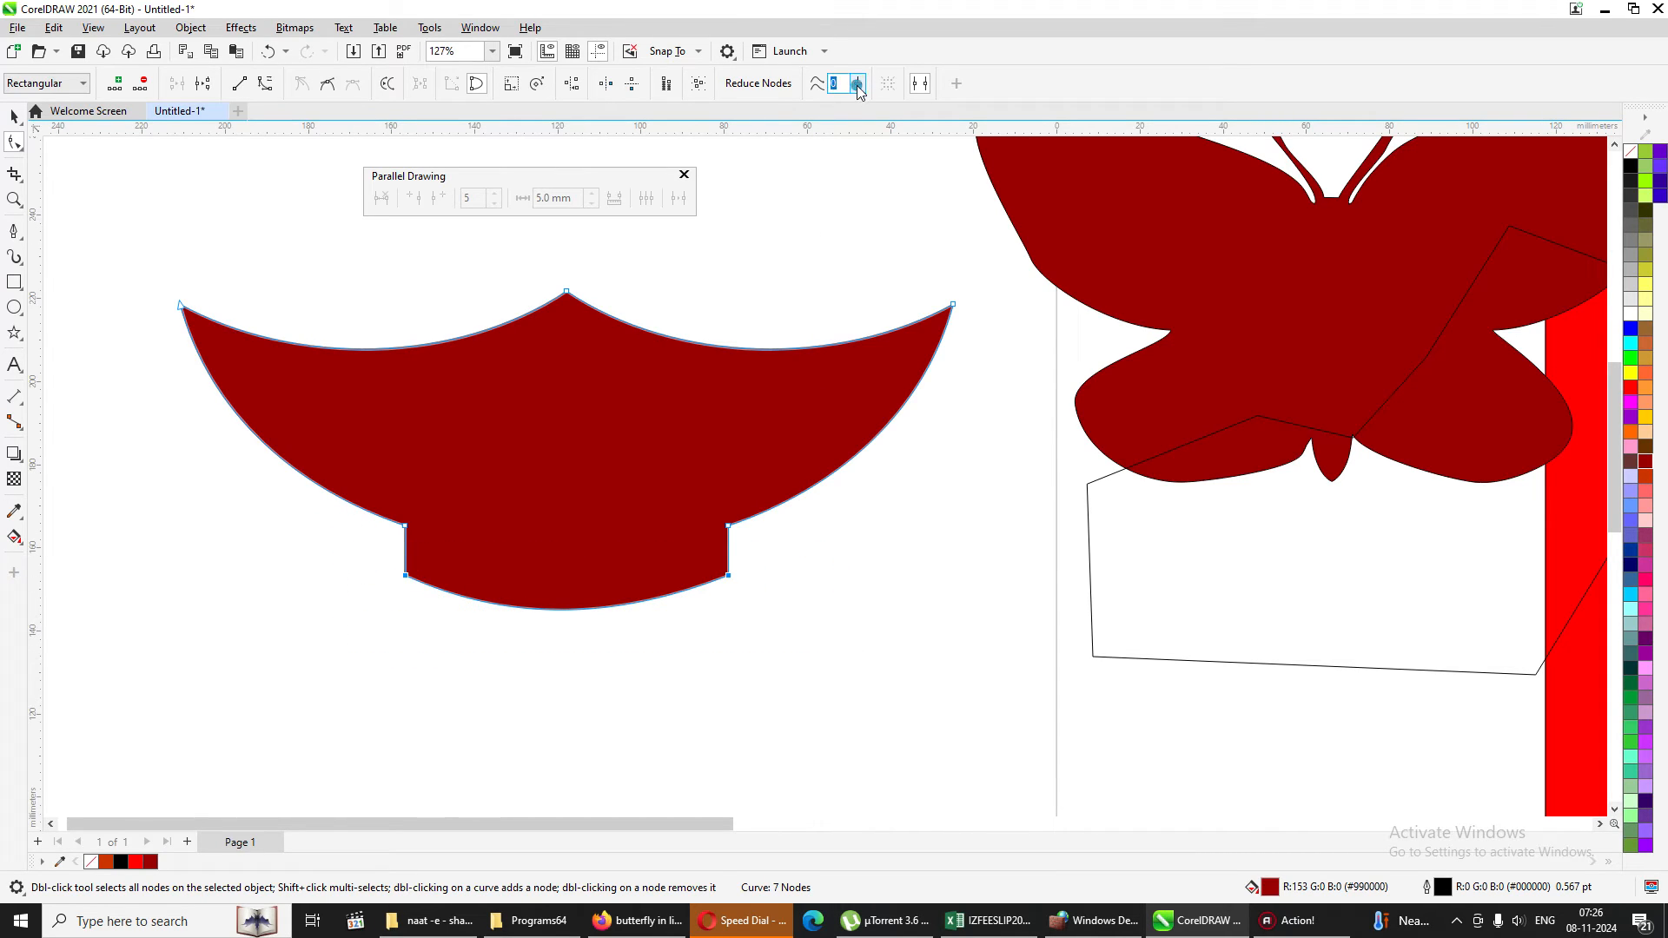
{"action": "left_click_drag", "start_coordinate": [858, 106], "coordinate": [919, 107]}
{"action": "left_click", "coordinate": [858, 83]}
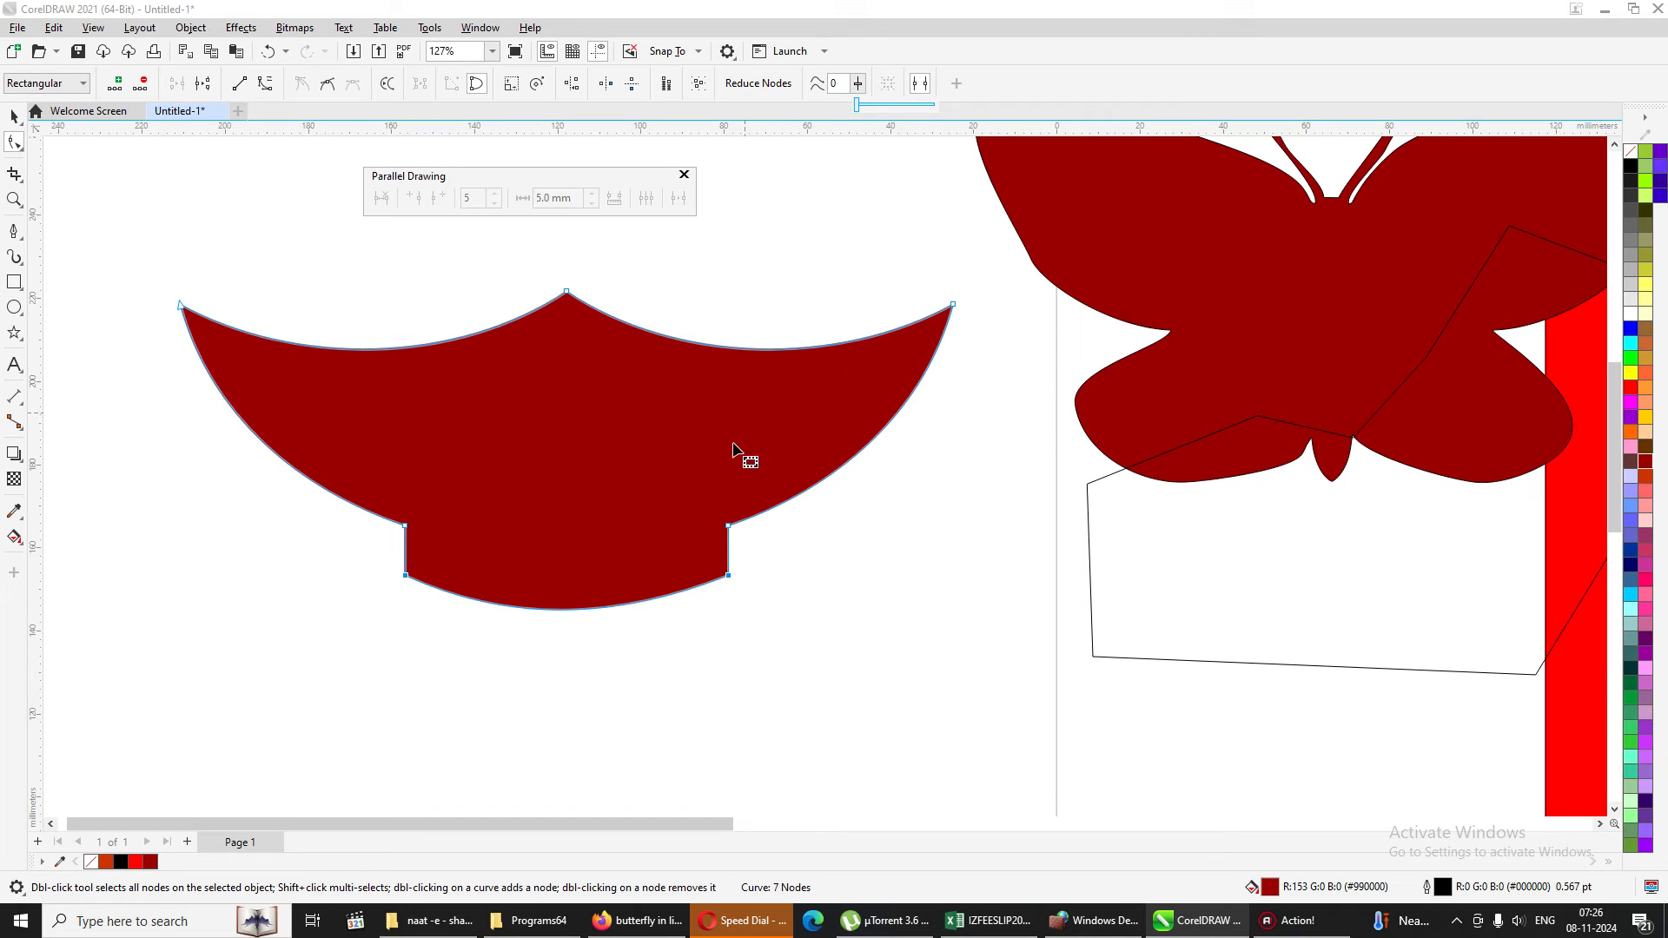
{"action": "left_click", "coordinate": [556, 577]}
{"action": "left_click_drag", "start_coordinate": [365, 550], "coordinate": [858, 649]}
{"action": "left_click", "coordinate": [857, 83]}
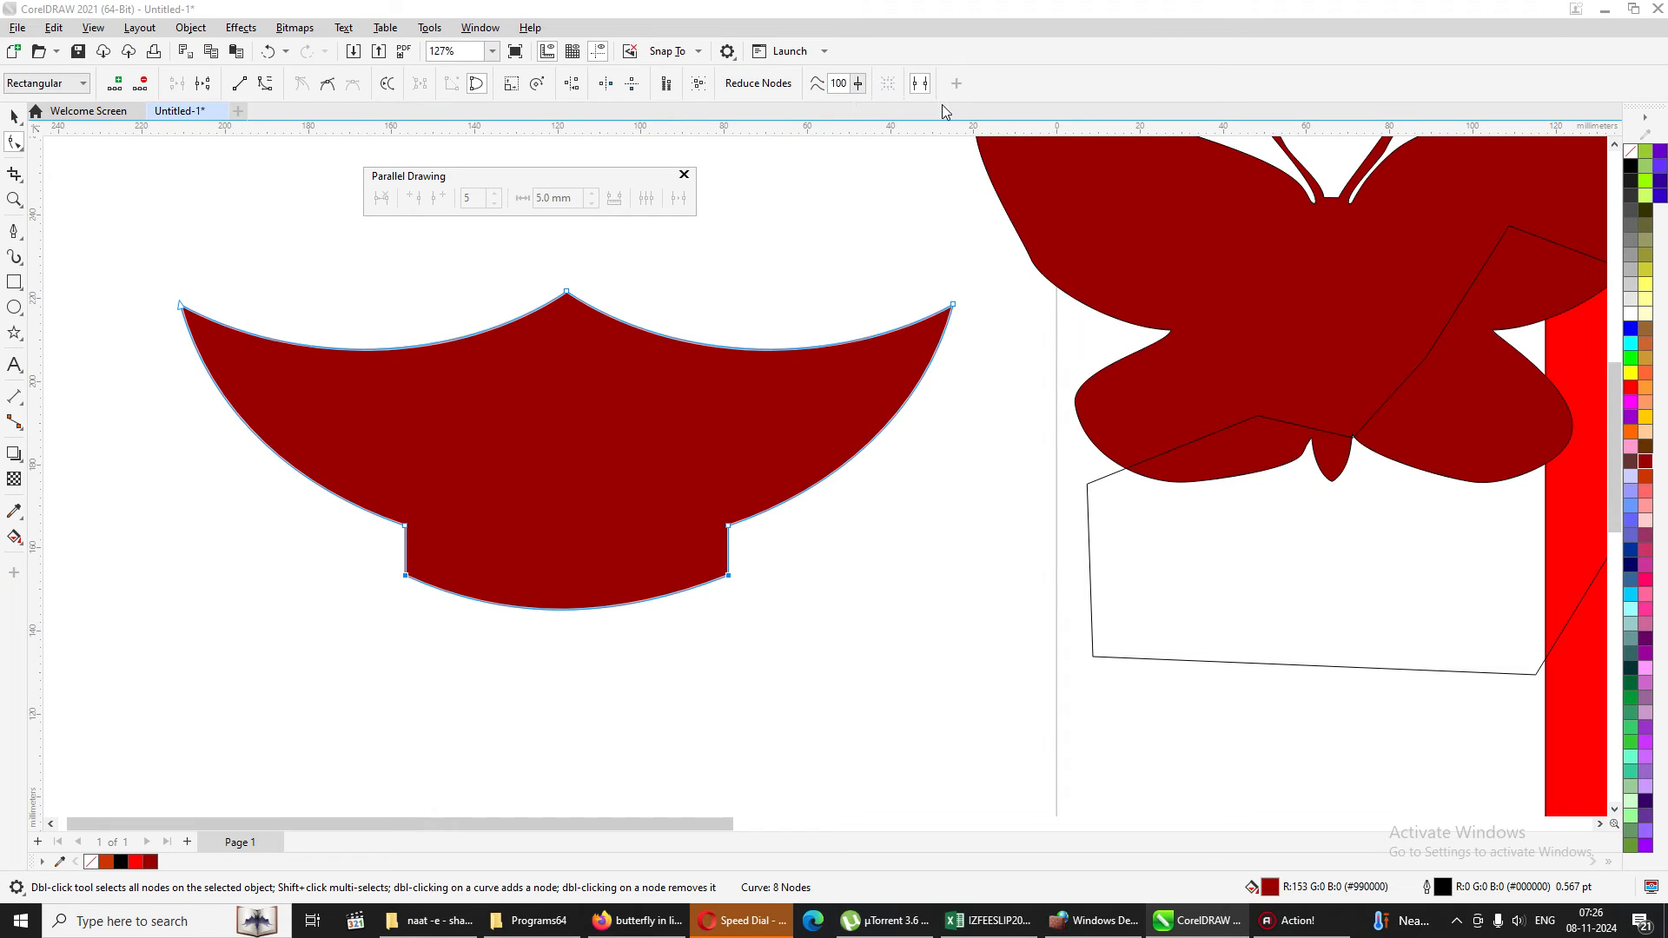
Add a node at the middle of the bowed bottom edge and move it further down.
{"action": "left_click", "coordinate": [596, 690]}
{"action": "left_click", "coordinate": [574, 576]}
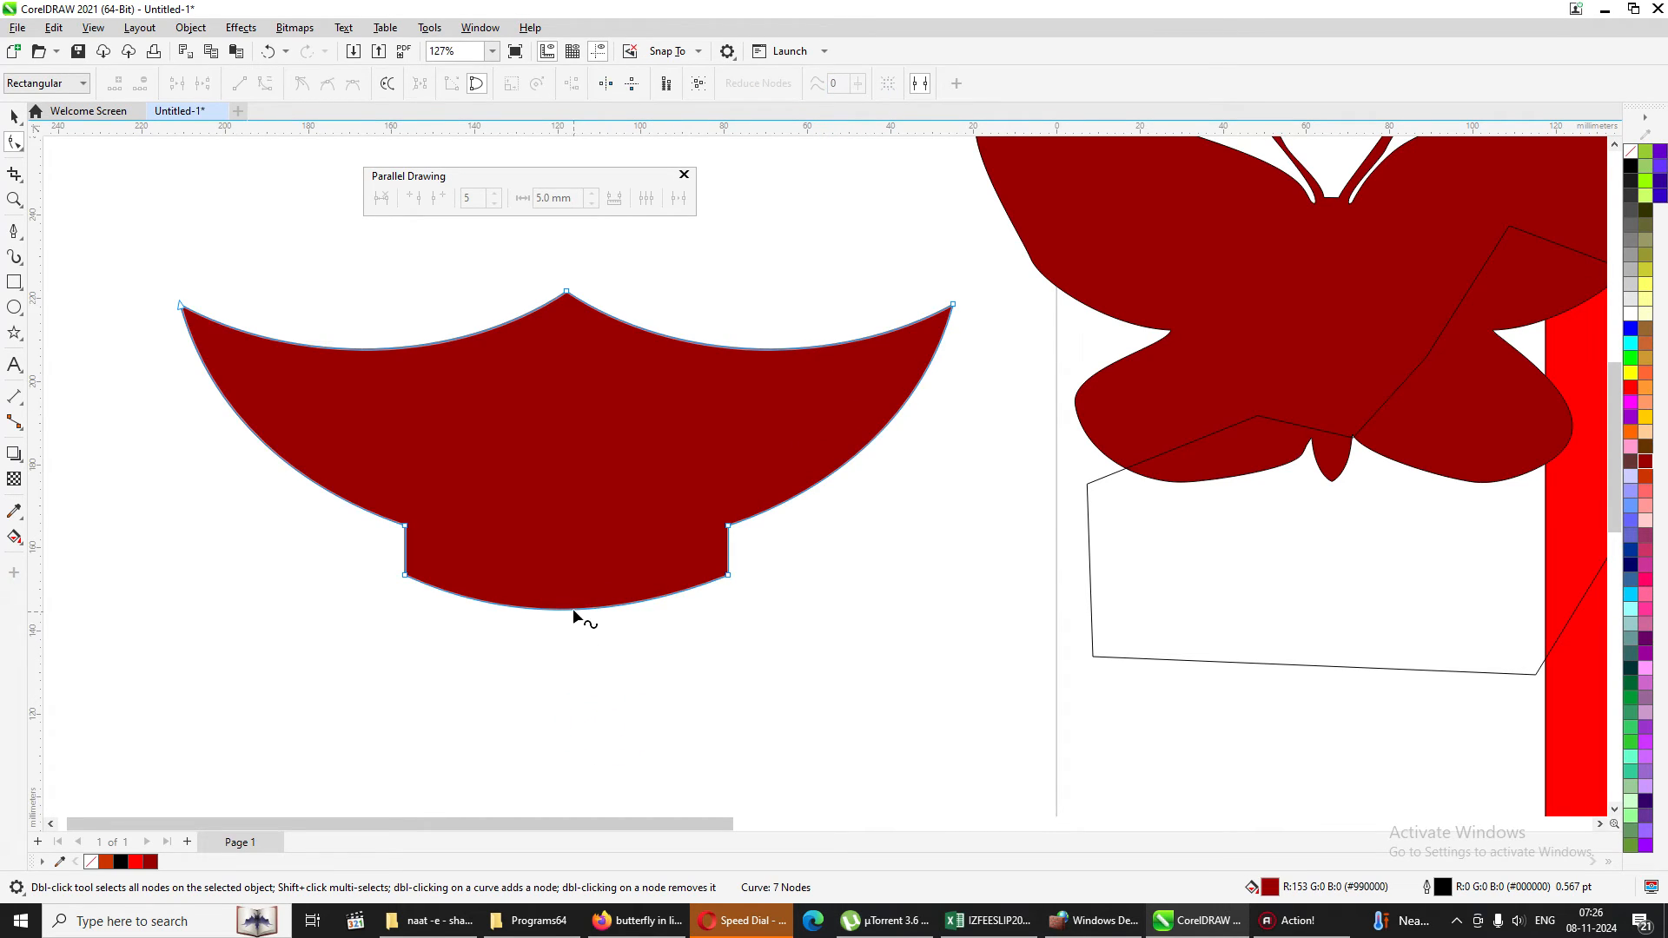
{"action": "left_click_drag", "start_coordinate": [574, 606], "coordinate": [571, 640]}
Select the lower-left corner node and the bottom centre node and apply curve smoothness to them.
{"action": "left_click_drag", "start_coordinate": [375, 559], "coordinate": [747, 612]}
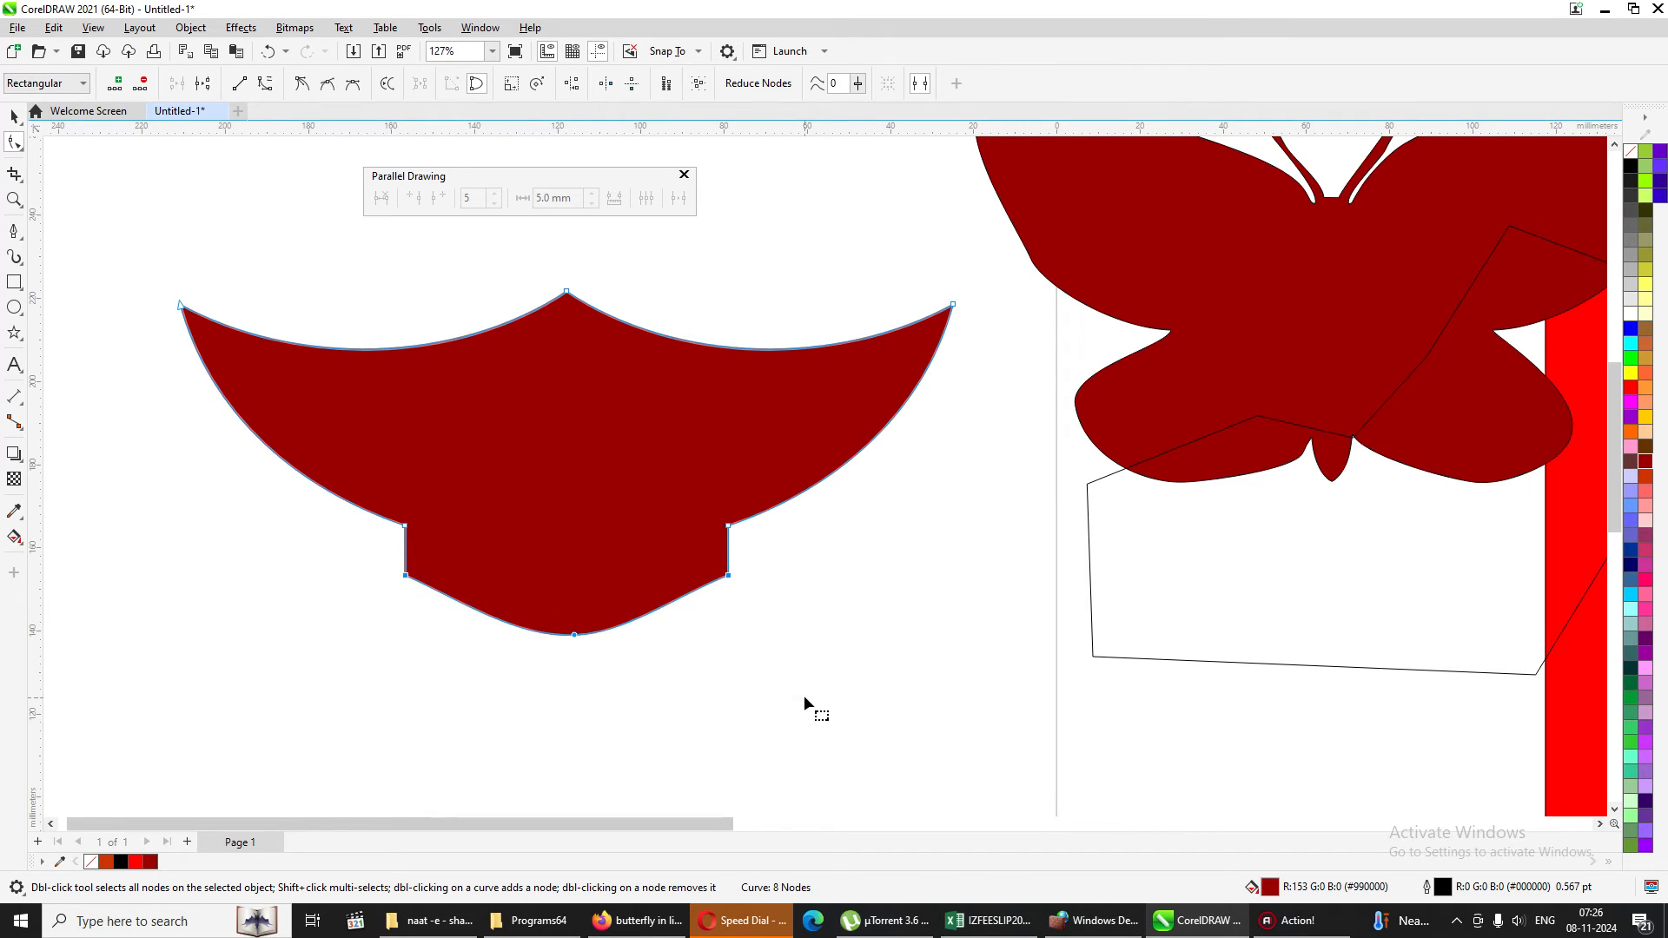
{"action": "left_click_drag", "start_coordinate": [346, 547], "coordinate": [595, 660]}
{"action": "left_click", "coordinate": [853, 77]}
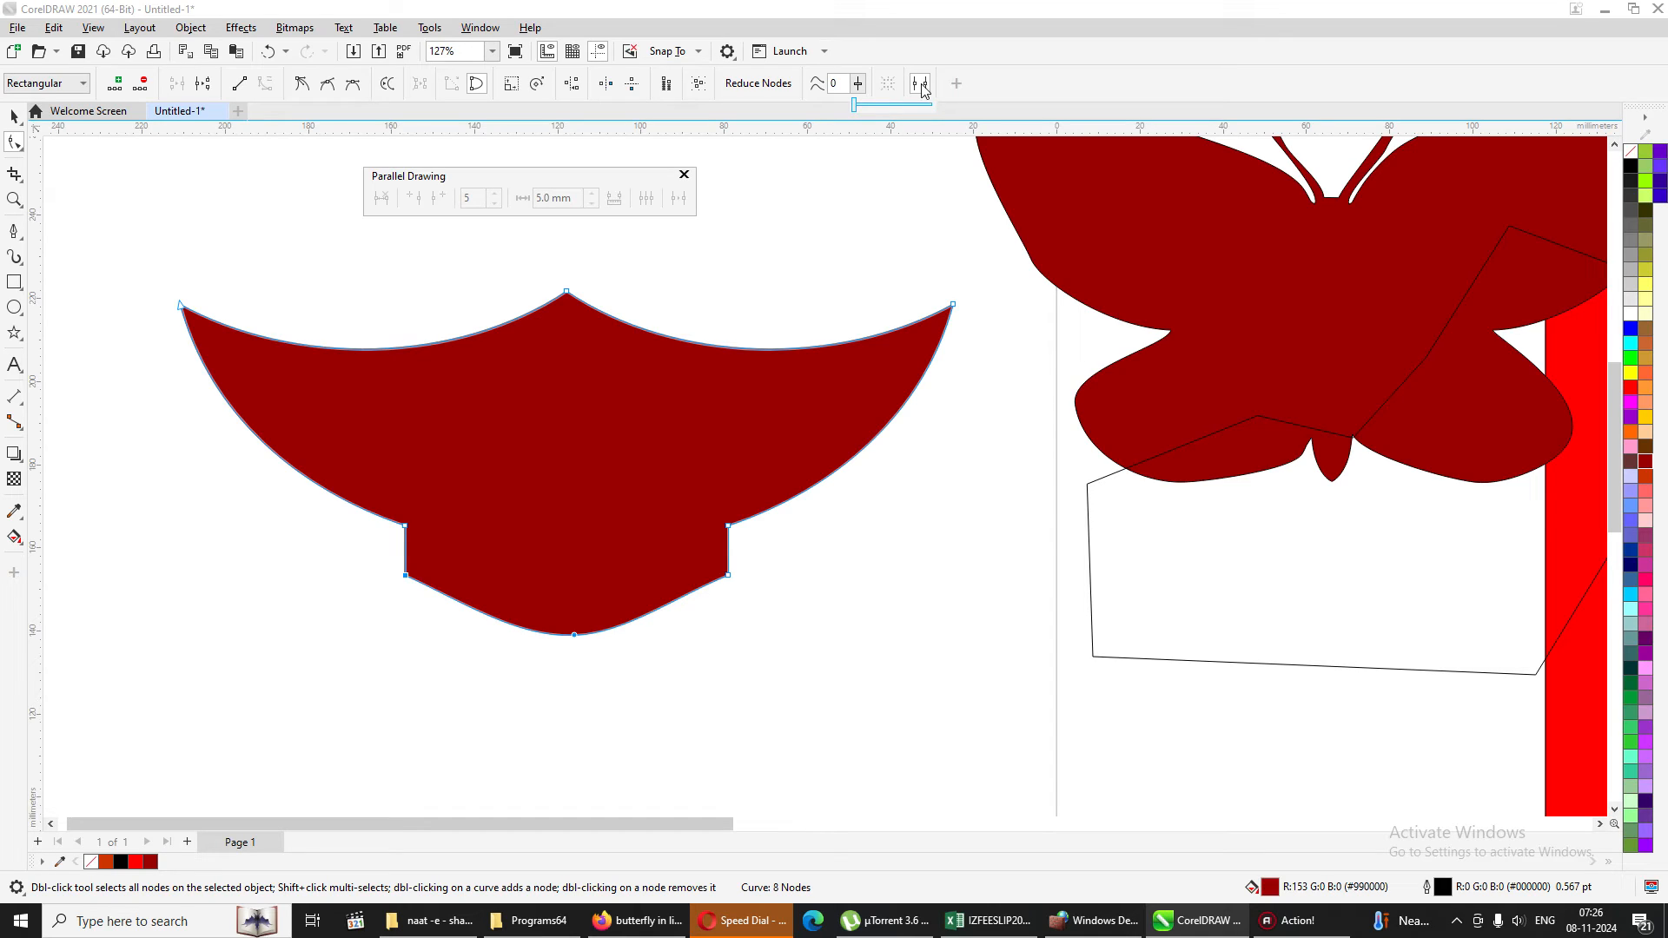
{"action": "left_click", "coordinate": [921, 86]}
{"action": "left_click", "coordinate": [856, 82]}
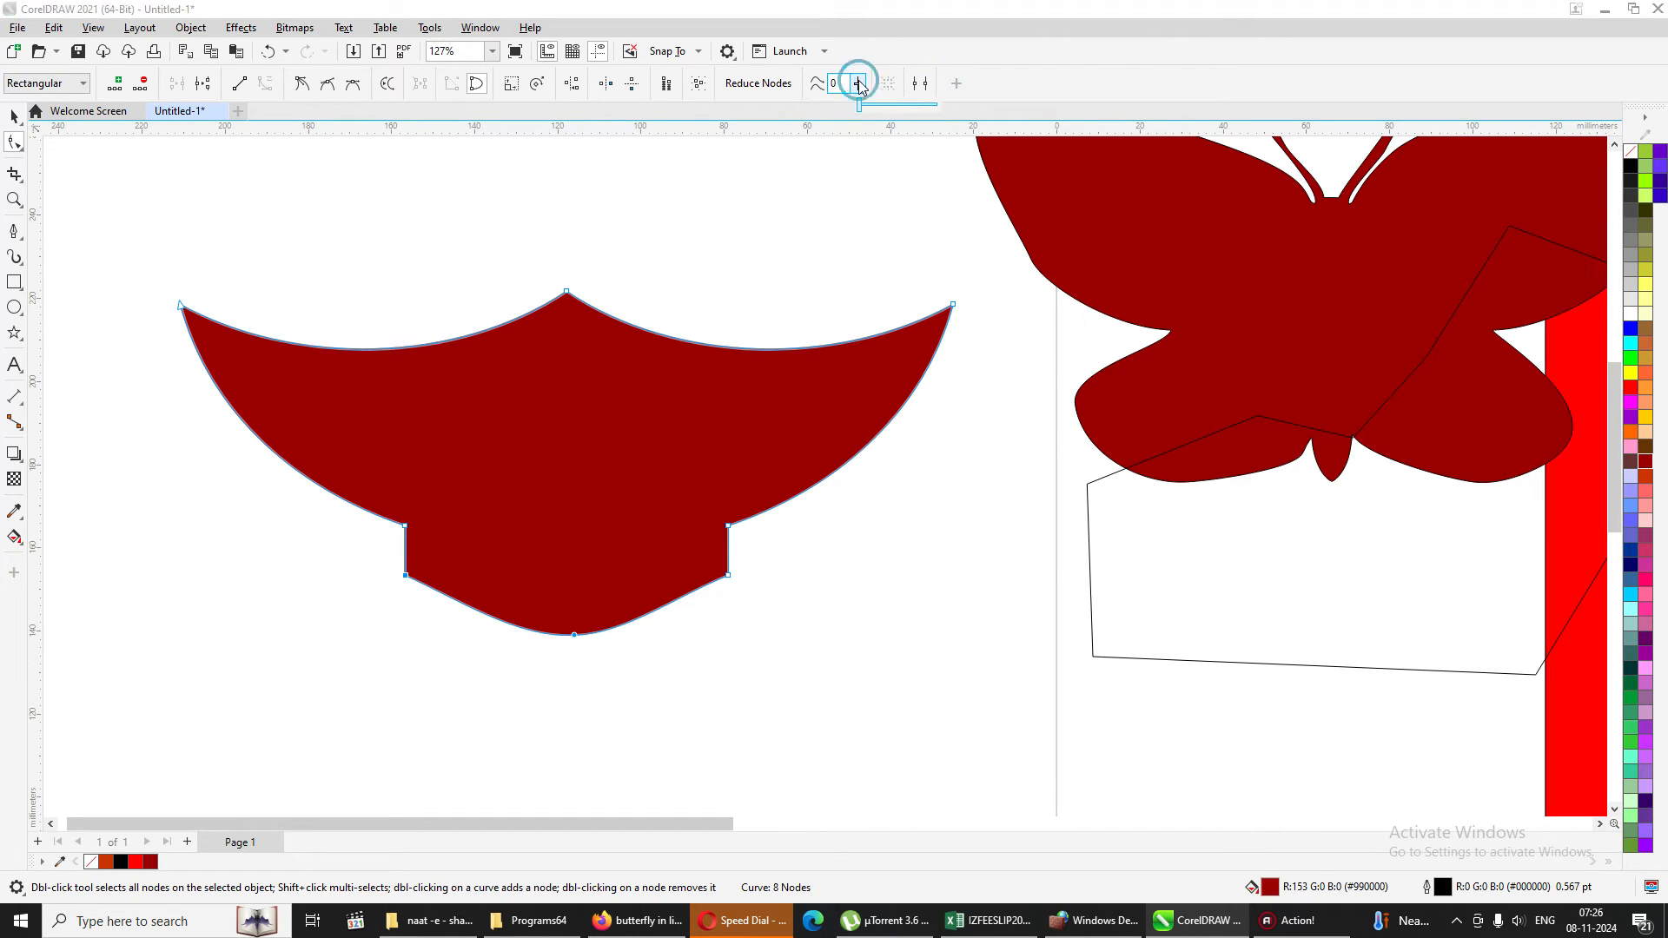
{"action": "left_click_drag", "start_coordinate": [857, 104], "coordinate": [909, 105]}
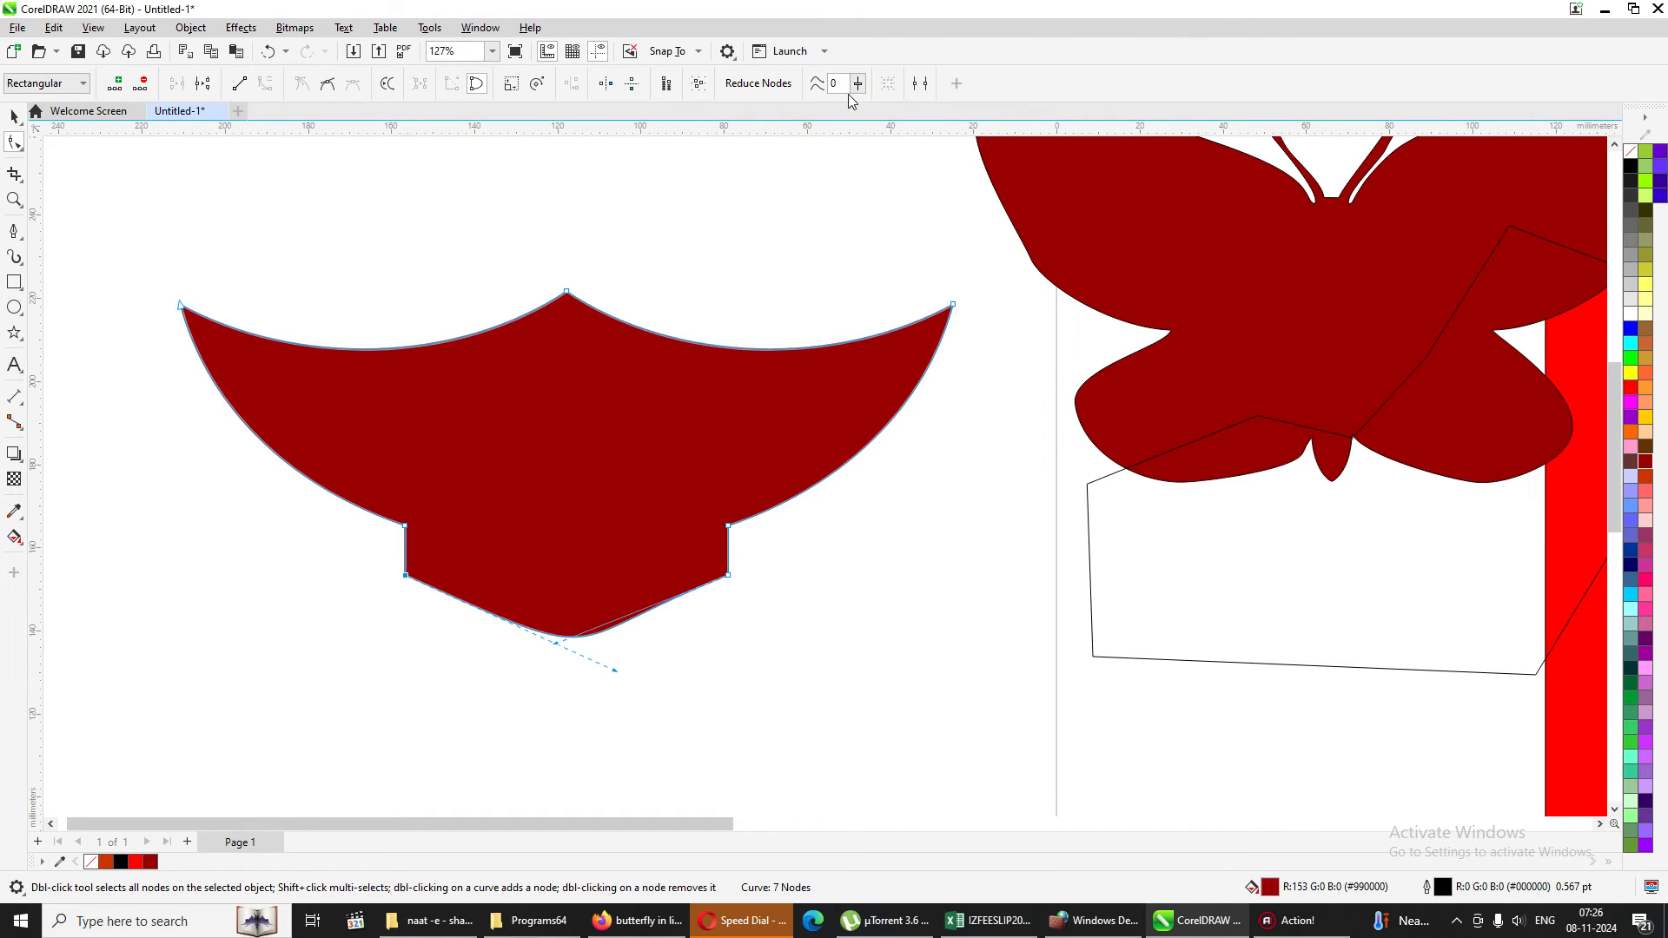
Try to smooth the red shape's lower-right corner node.
{"action": "left_click_drag", "start_coordinate": [763, 564], "coordinate": [545, 705]}
{"action": "left_click", "coordinate": [858, 82]}
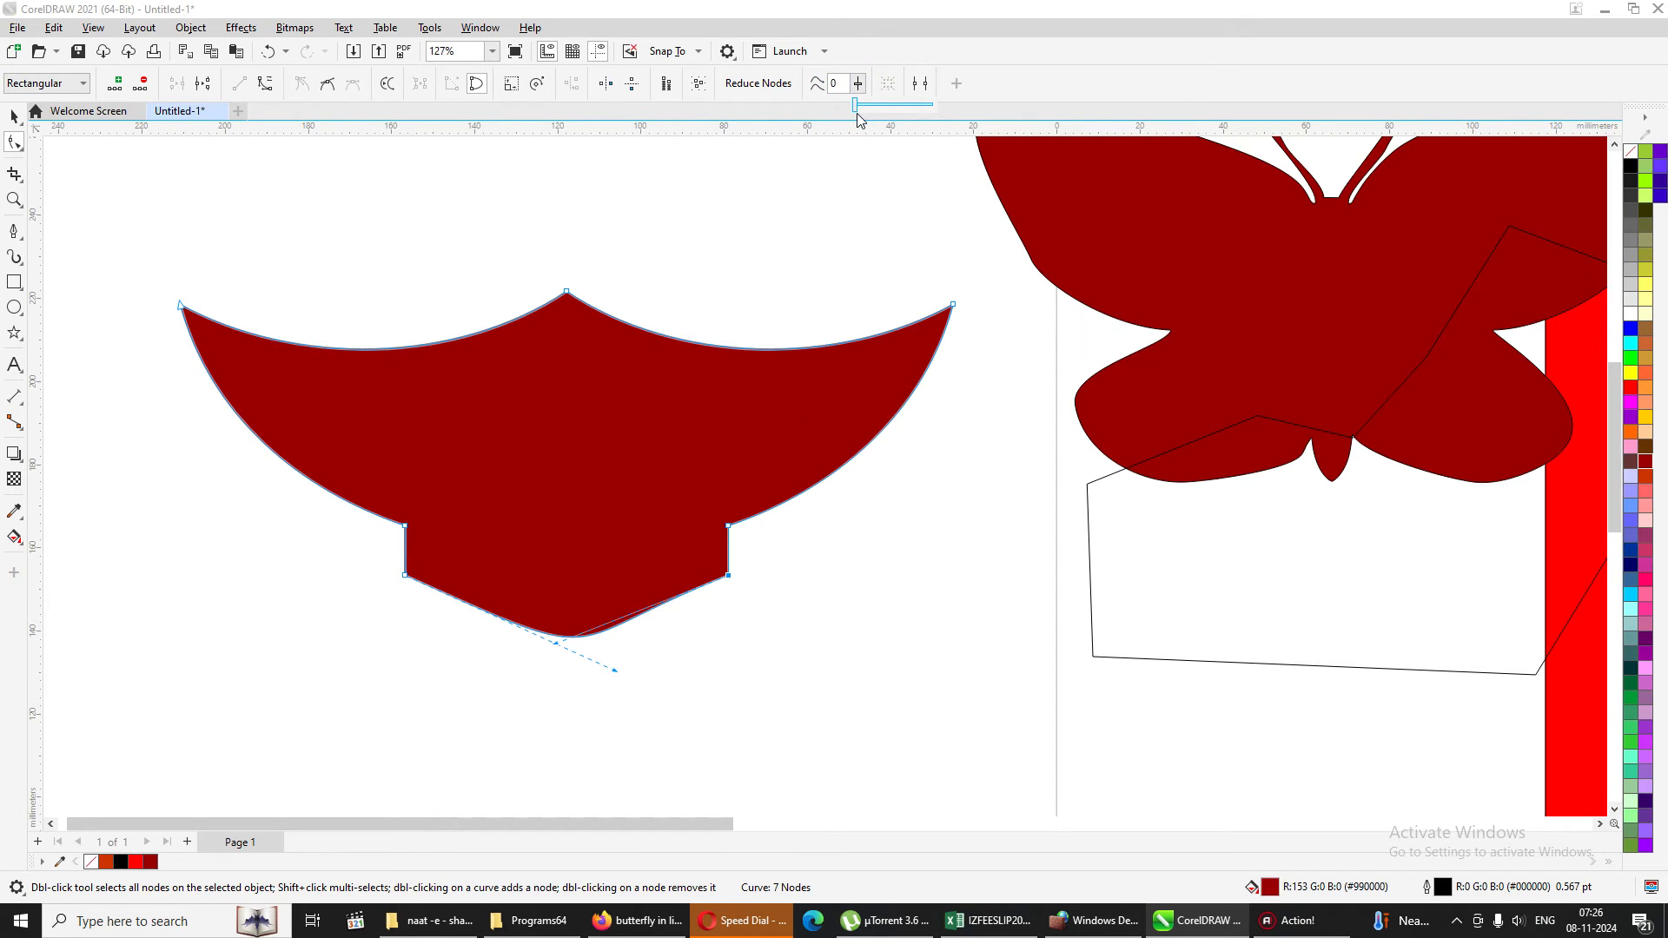
{"action": "left_click", "coordinate": [856, 107]}
{"action": "left_click", "coordinate": [858, 84]}
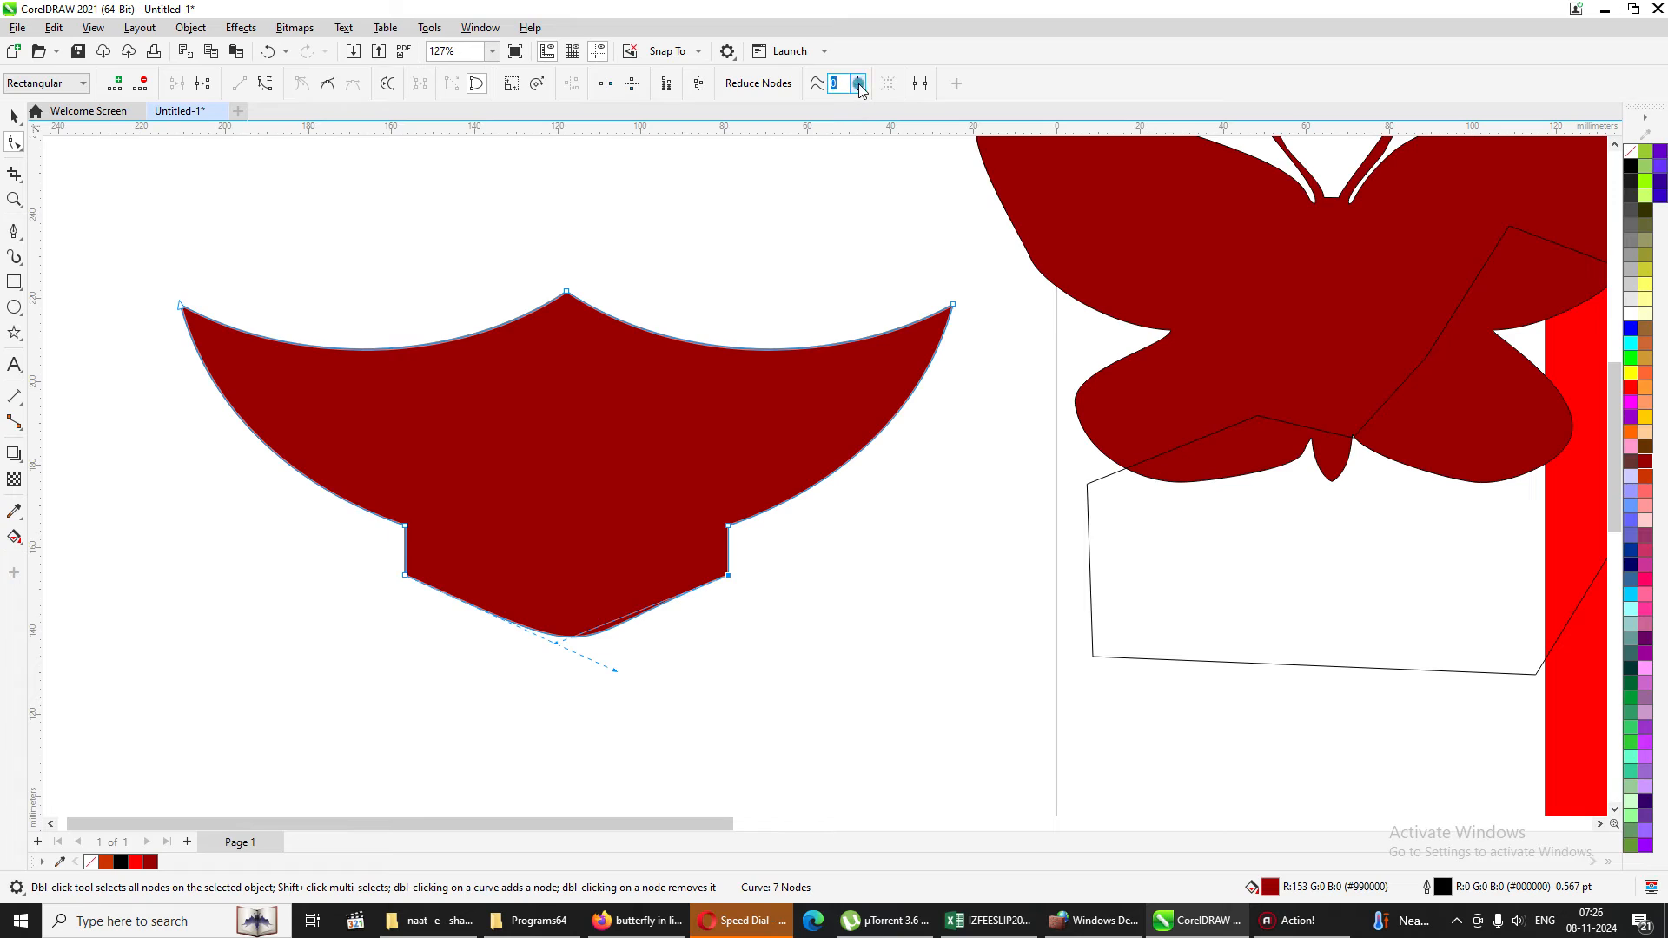
{"action": "left_click_drag", "start_coordinate": [858, 111], "coordinate": [911, 110]}
Try again to smooth both lower corner nodes together by raising the curve smoothness.
{"action": "left_click_drag", "start_coordinate": [336, 542], "coordinate": [847, 695]}
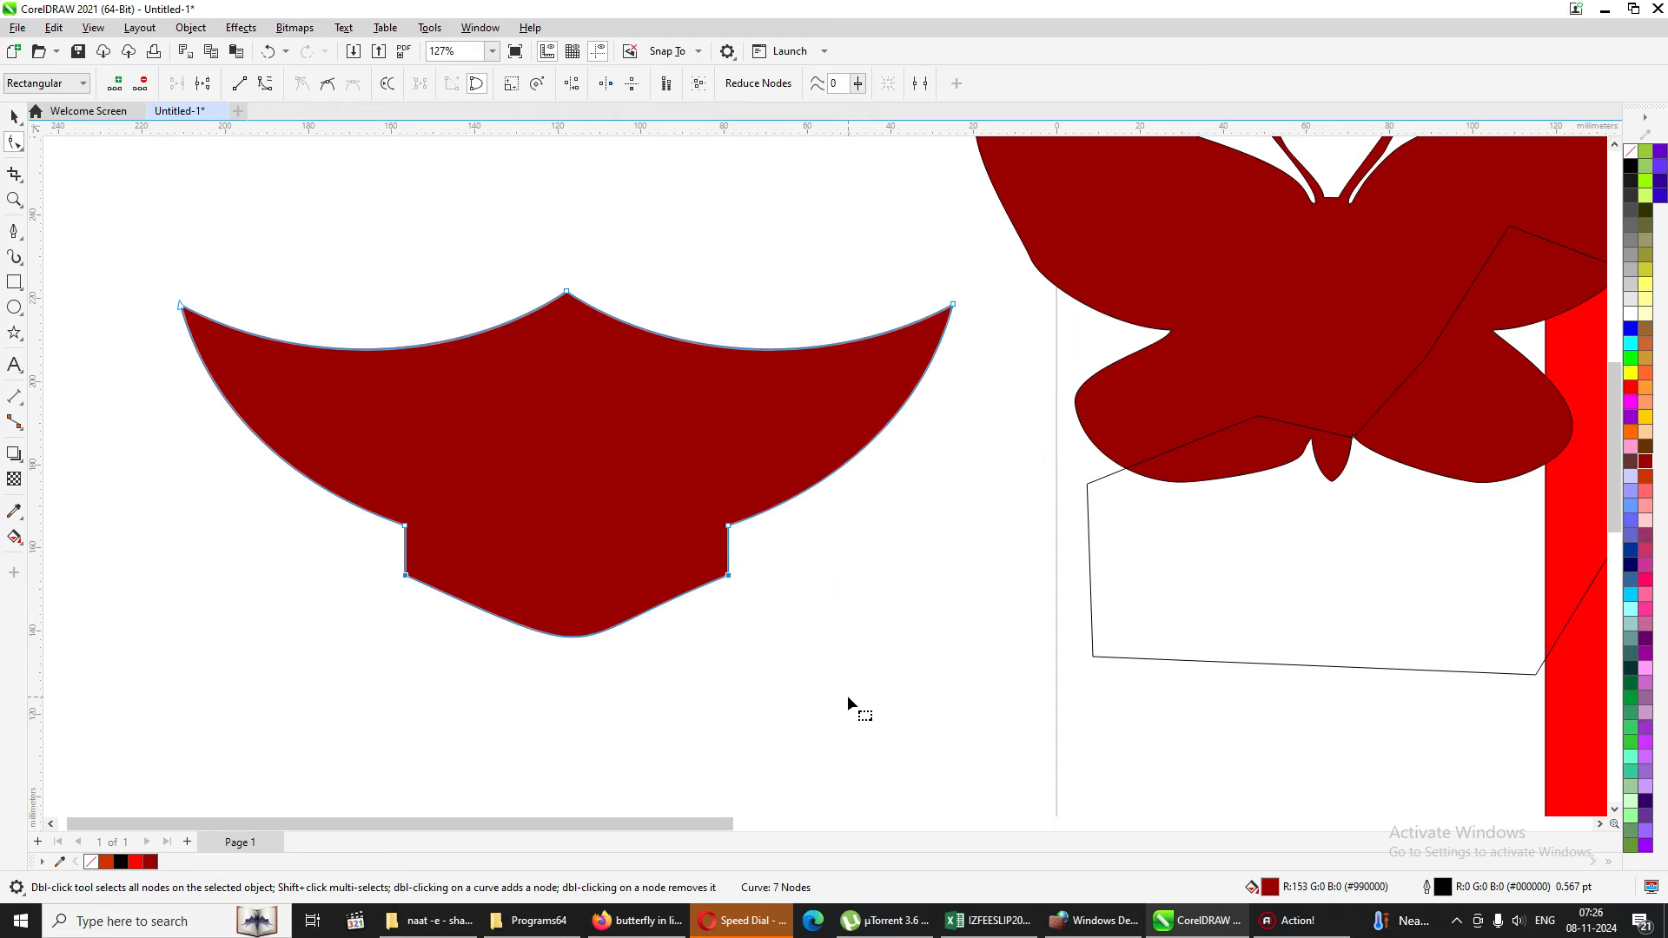
{"action": "left_click", "coordinate": [858, 84]}
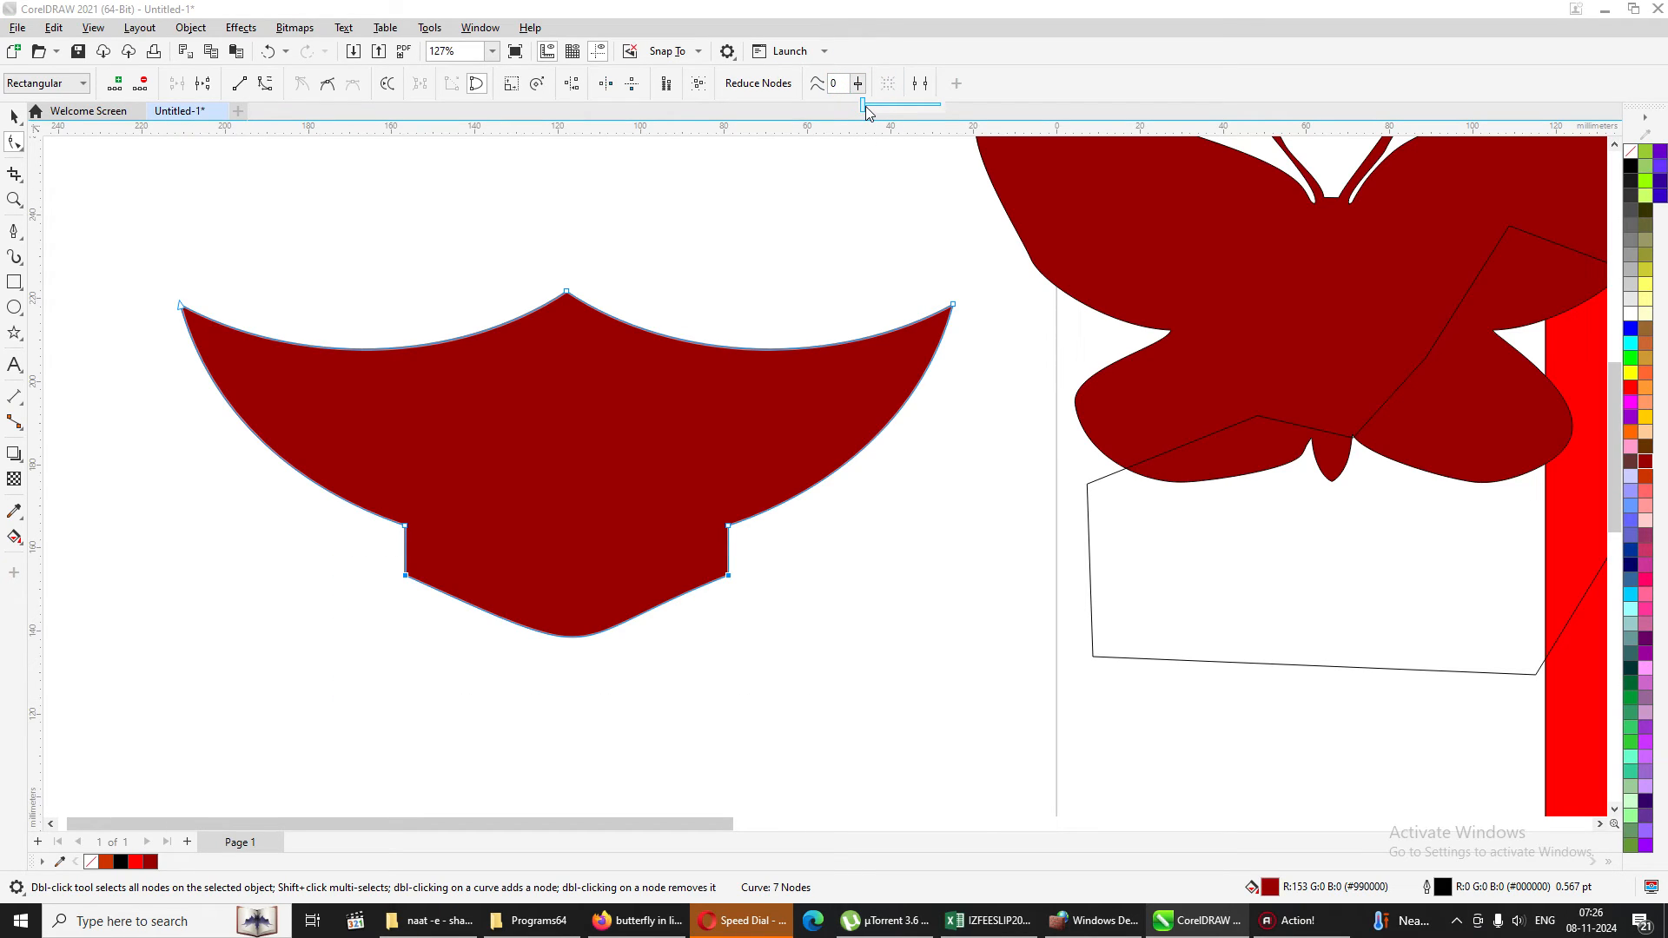
{"action": "left_click_drag", "start_coordinate": [865, 106], "coordinate": [924, 111]}
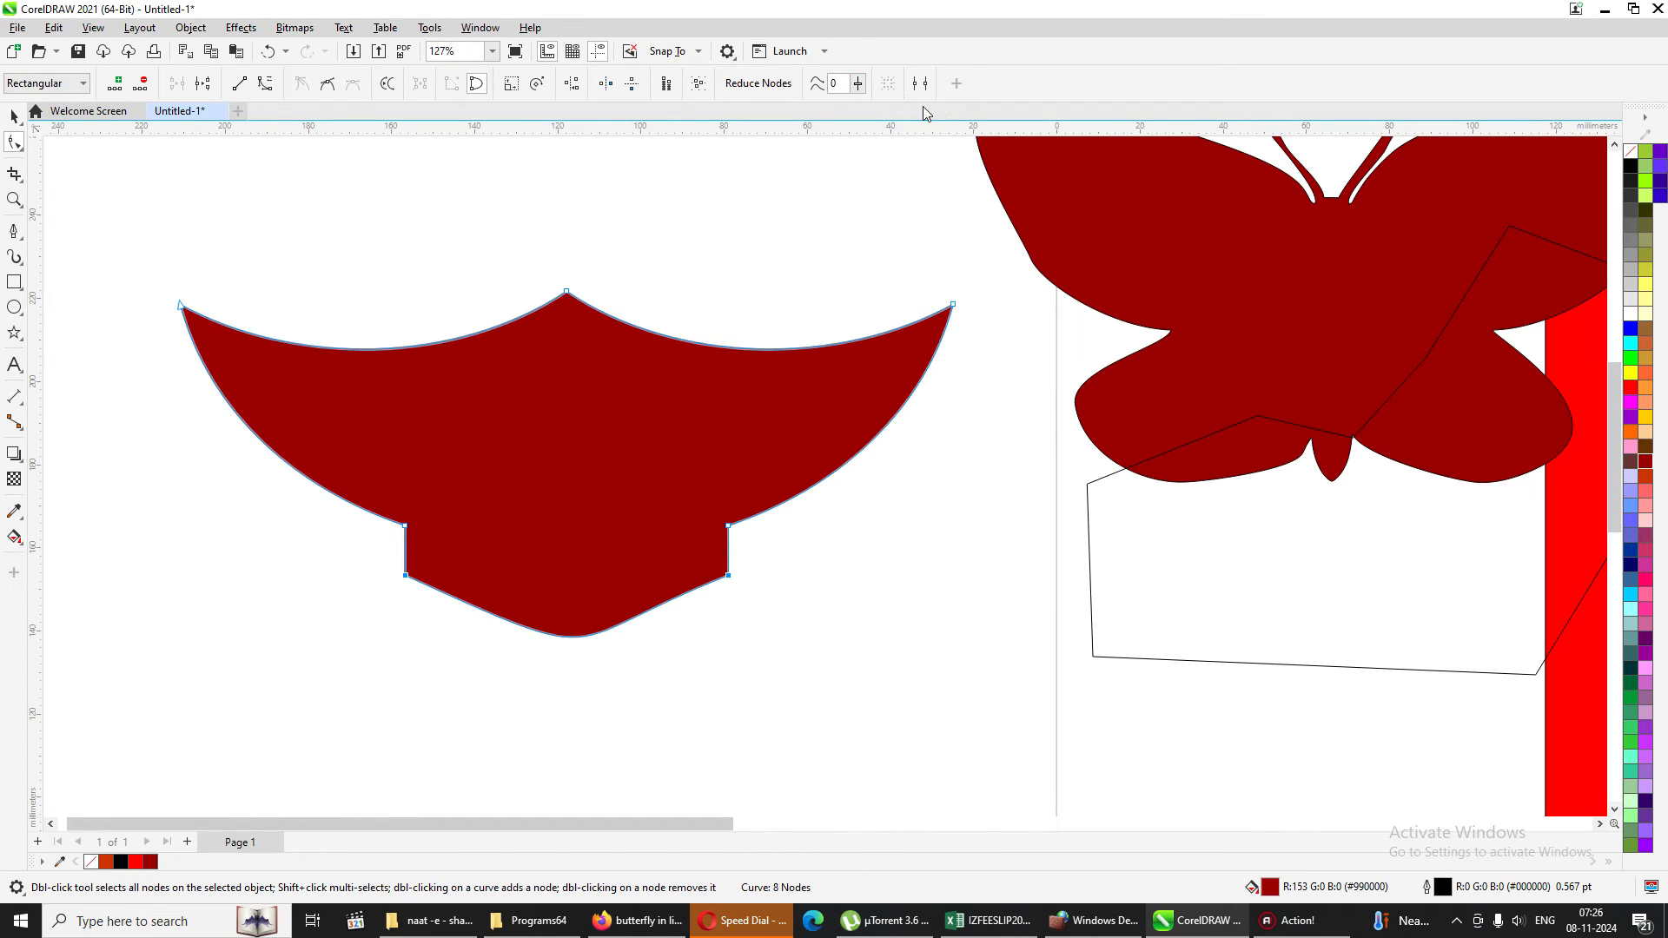
{"action": "left_click", "coordinate": [614, 593]}
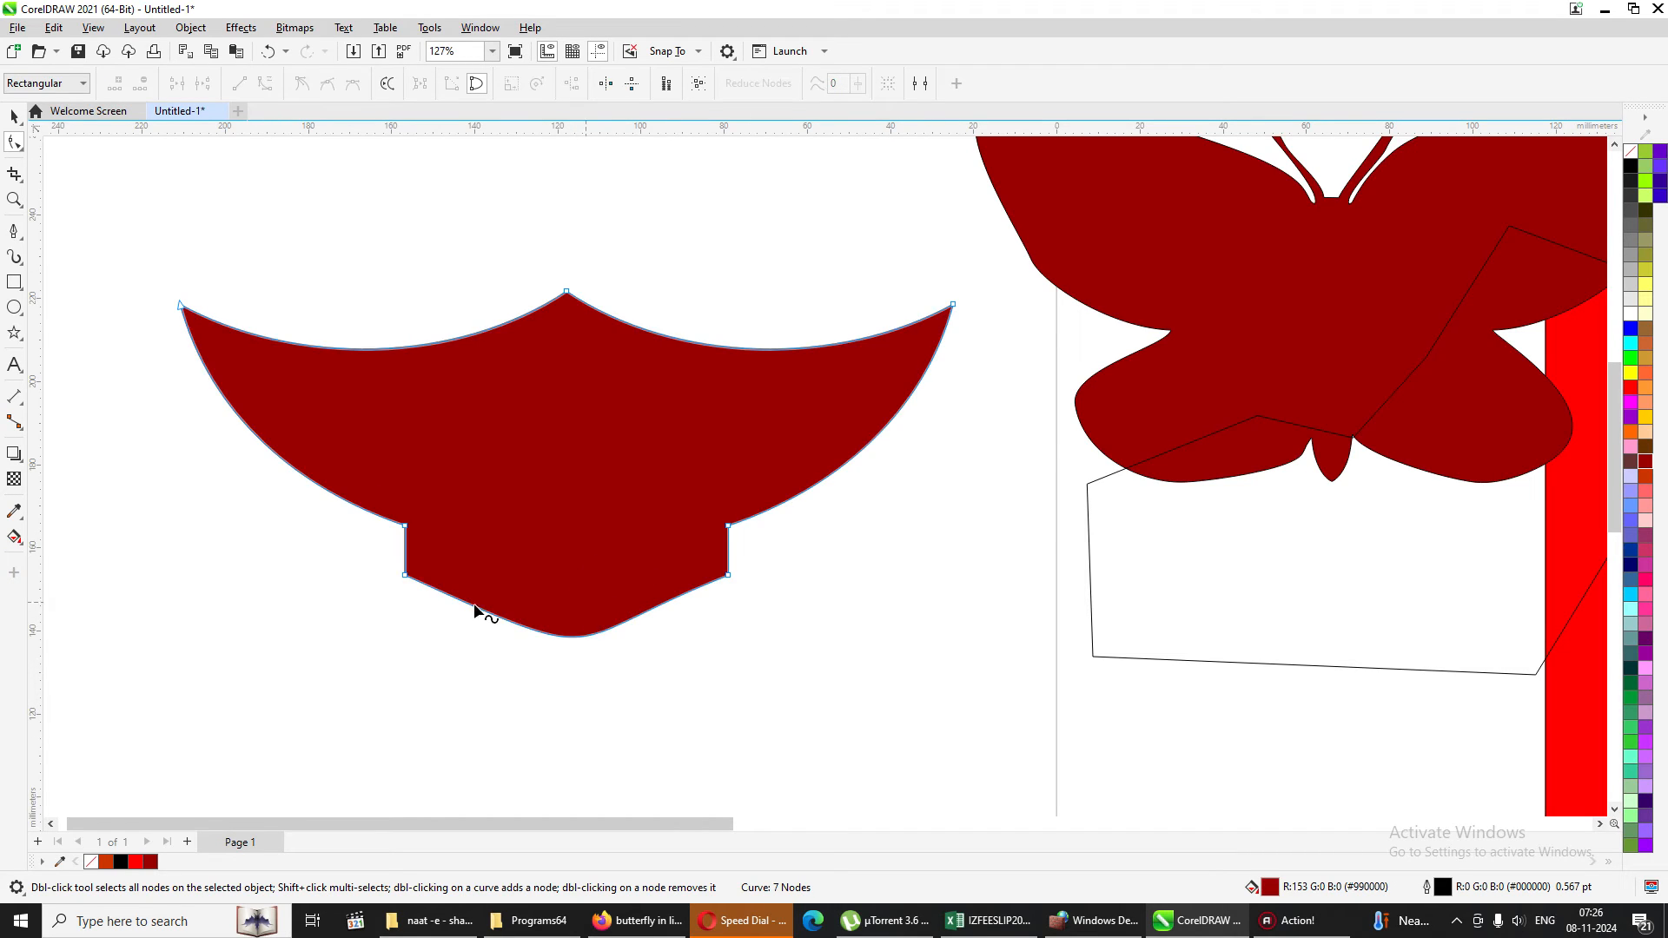
{"action": "left_click_drag", "start_coordinate": [474, 635], "coordinate": [878, 683]}
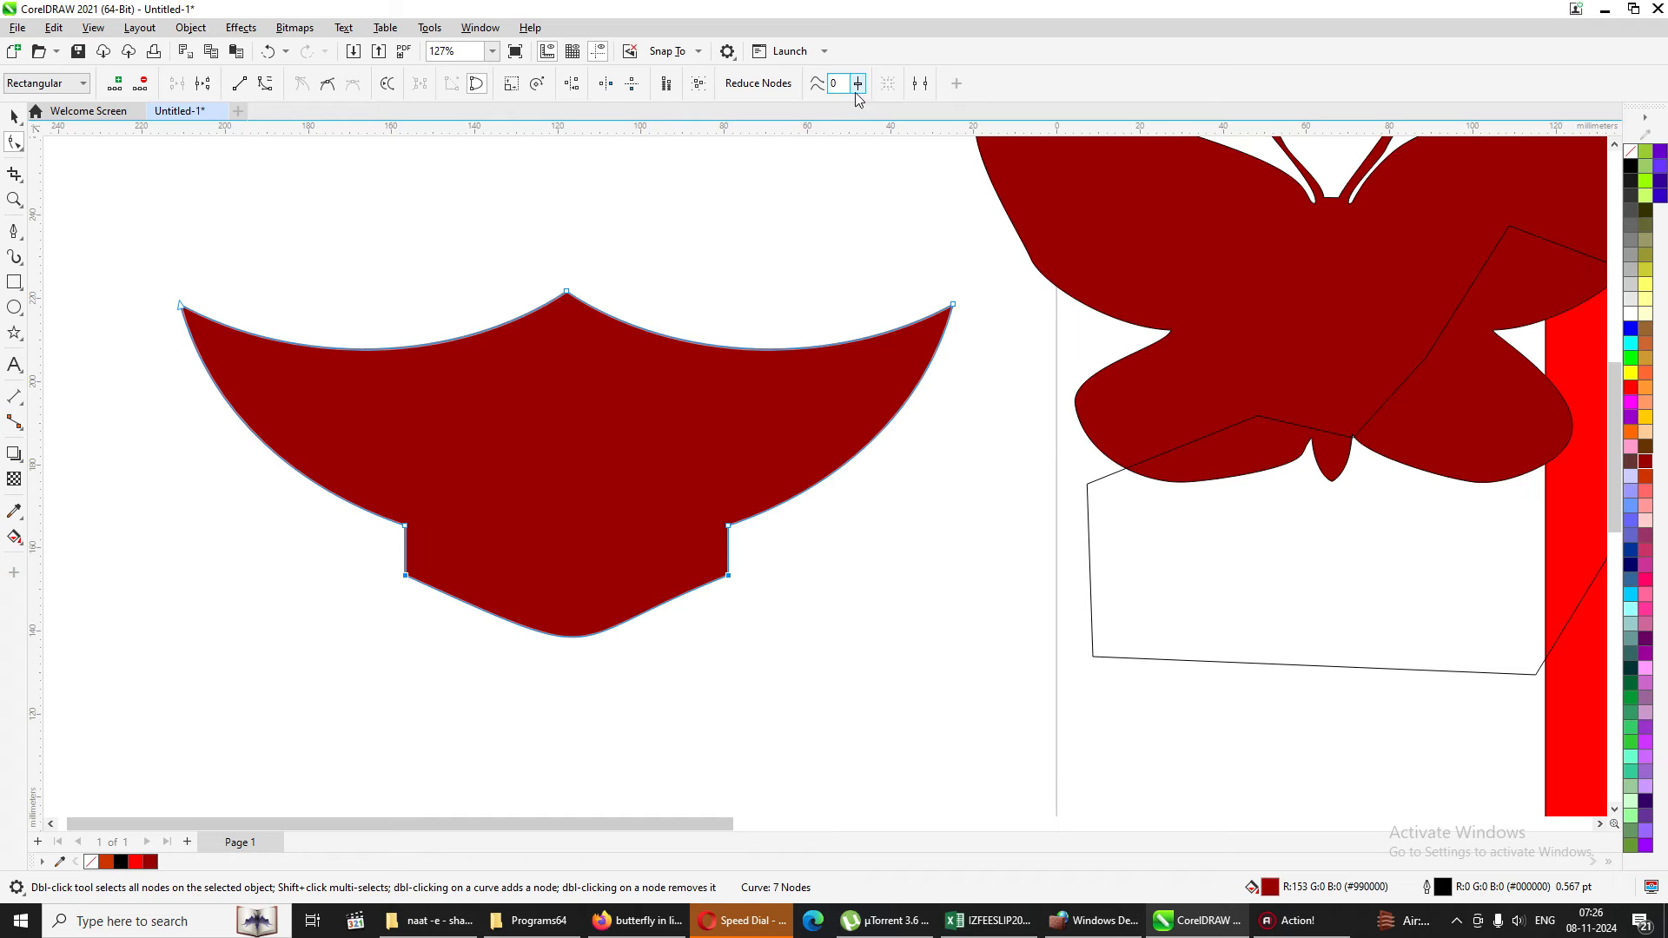
{"action": "left_click", "coordinate": [561, 599]}
{"action": "left_click_drag", "start_coordinate": [364, 563], "coordinate": [778, 598]}
{"action": "left_click", "coordinate": [857, 83]}
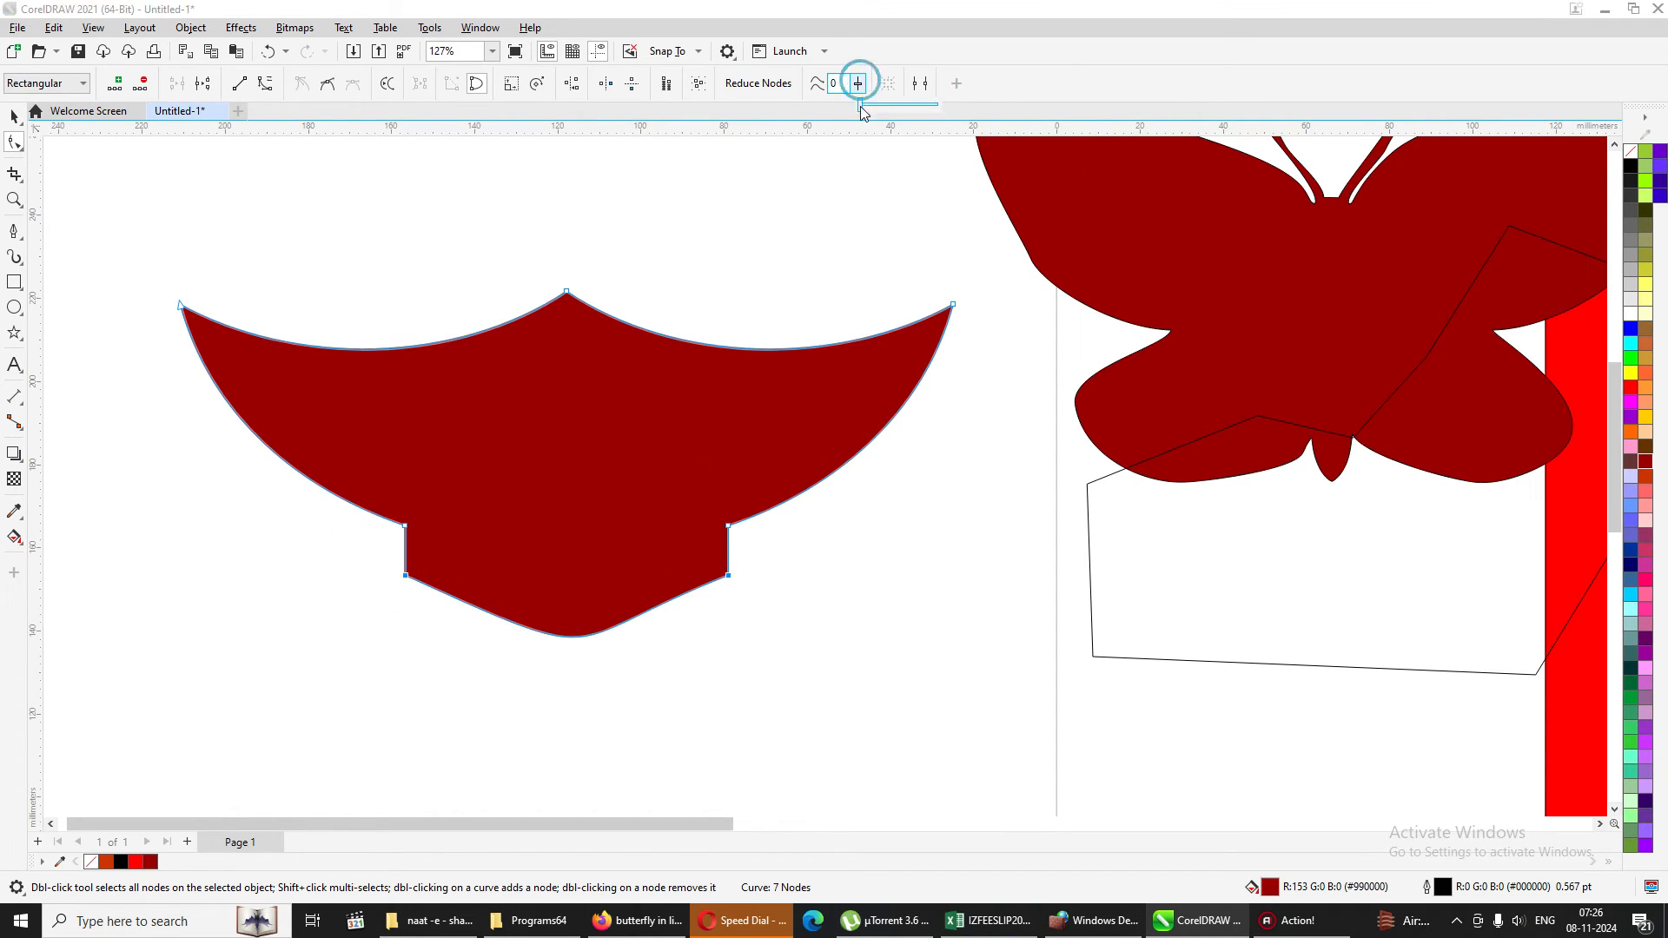
{"action": "left_click_drag", "start_coordinate": [860, 104], "coordinate": [934, 102]}
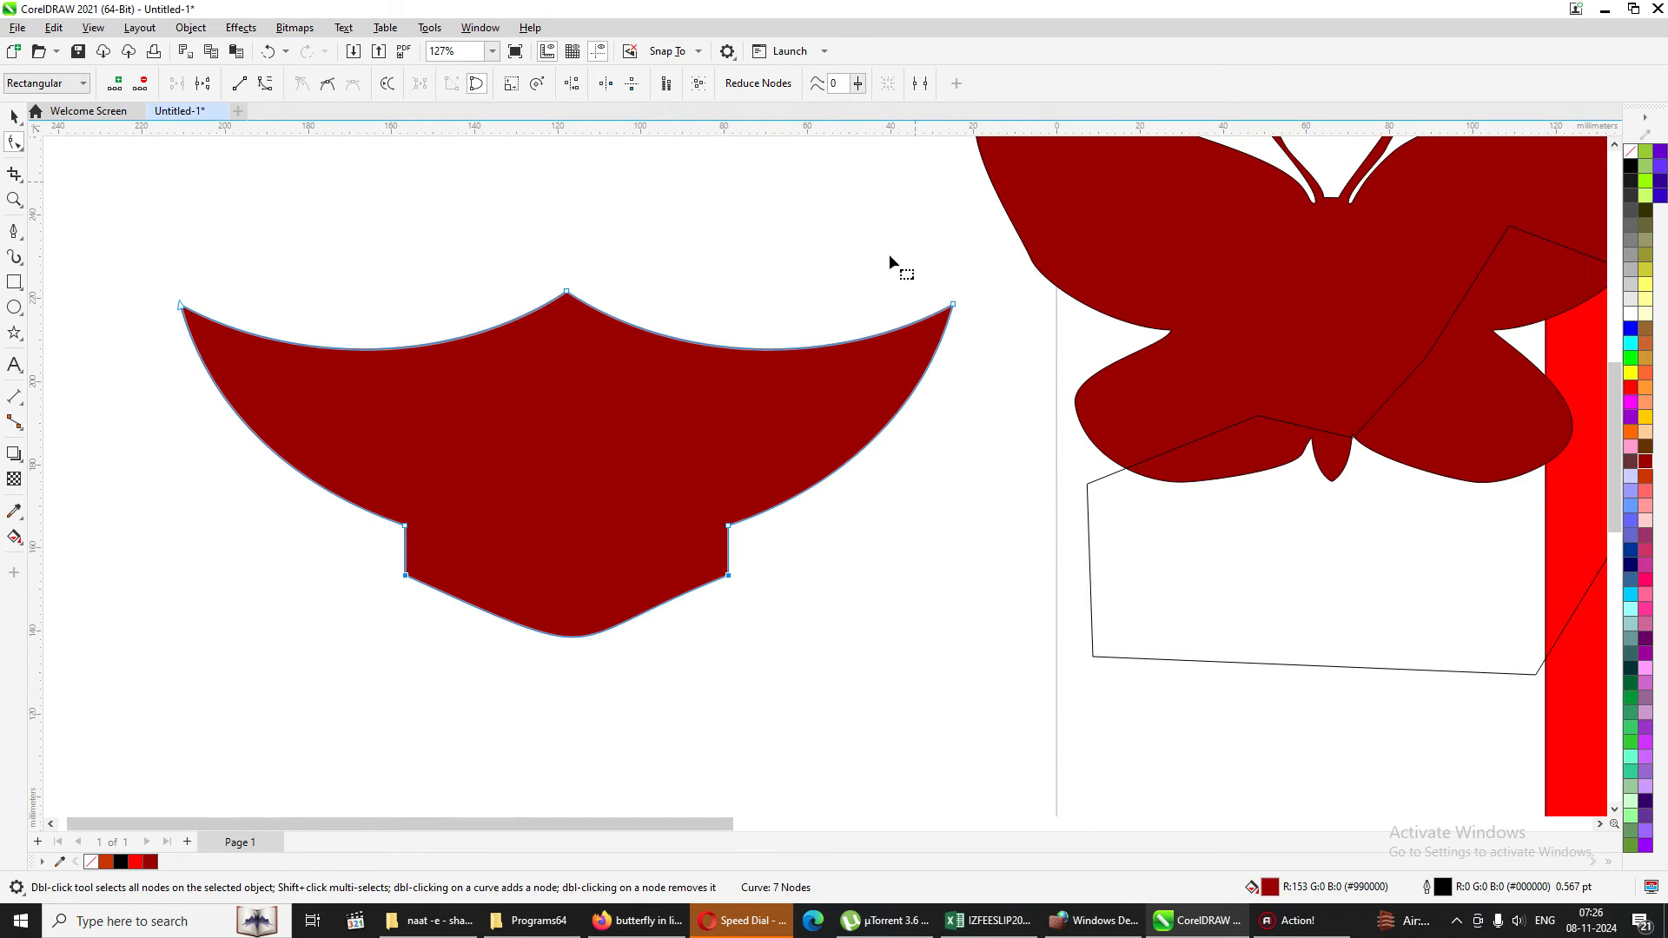
{"action": "left_click", "coordinate": [591, 597]}
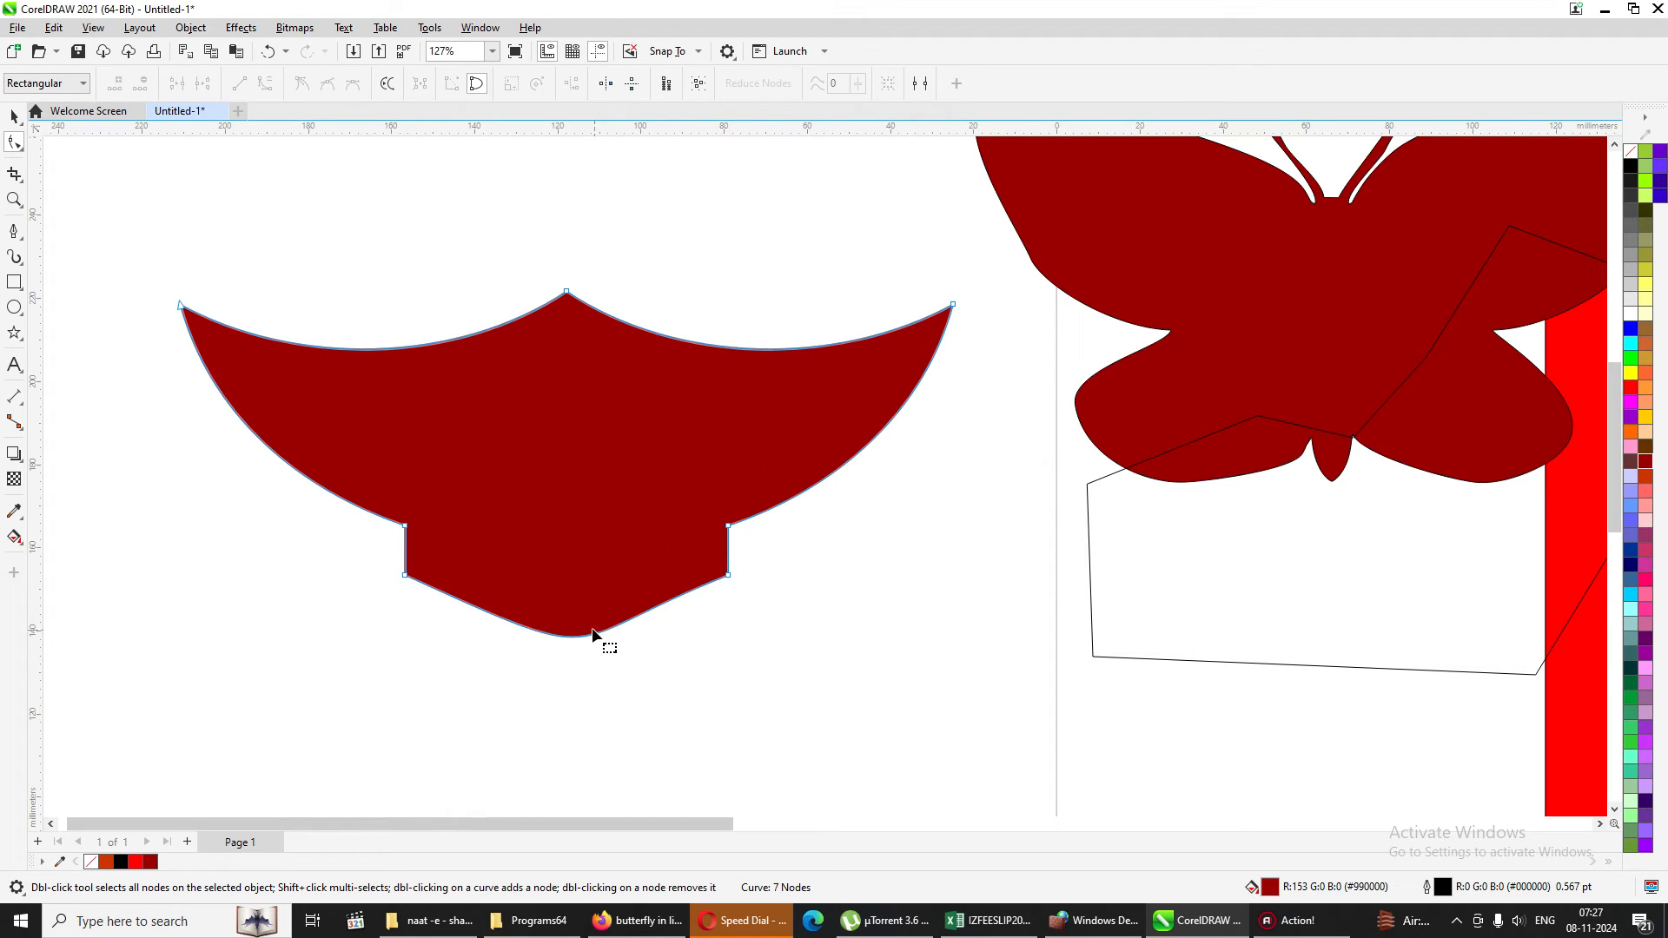
Add three nodes along the bottom curve: one at its lowest point and one midway along each side.
{"action": "double_click", "coordinate": [583, 637]}
{"action": "left_click", "coordinate": [677, 597]}
{"action": "left_click", "coordinate": [676, 597]}
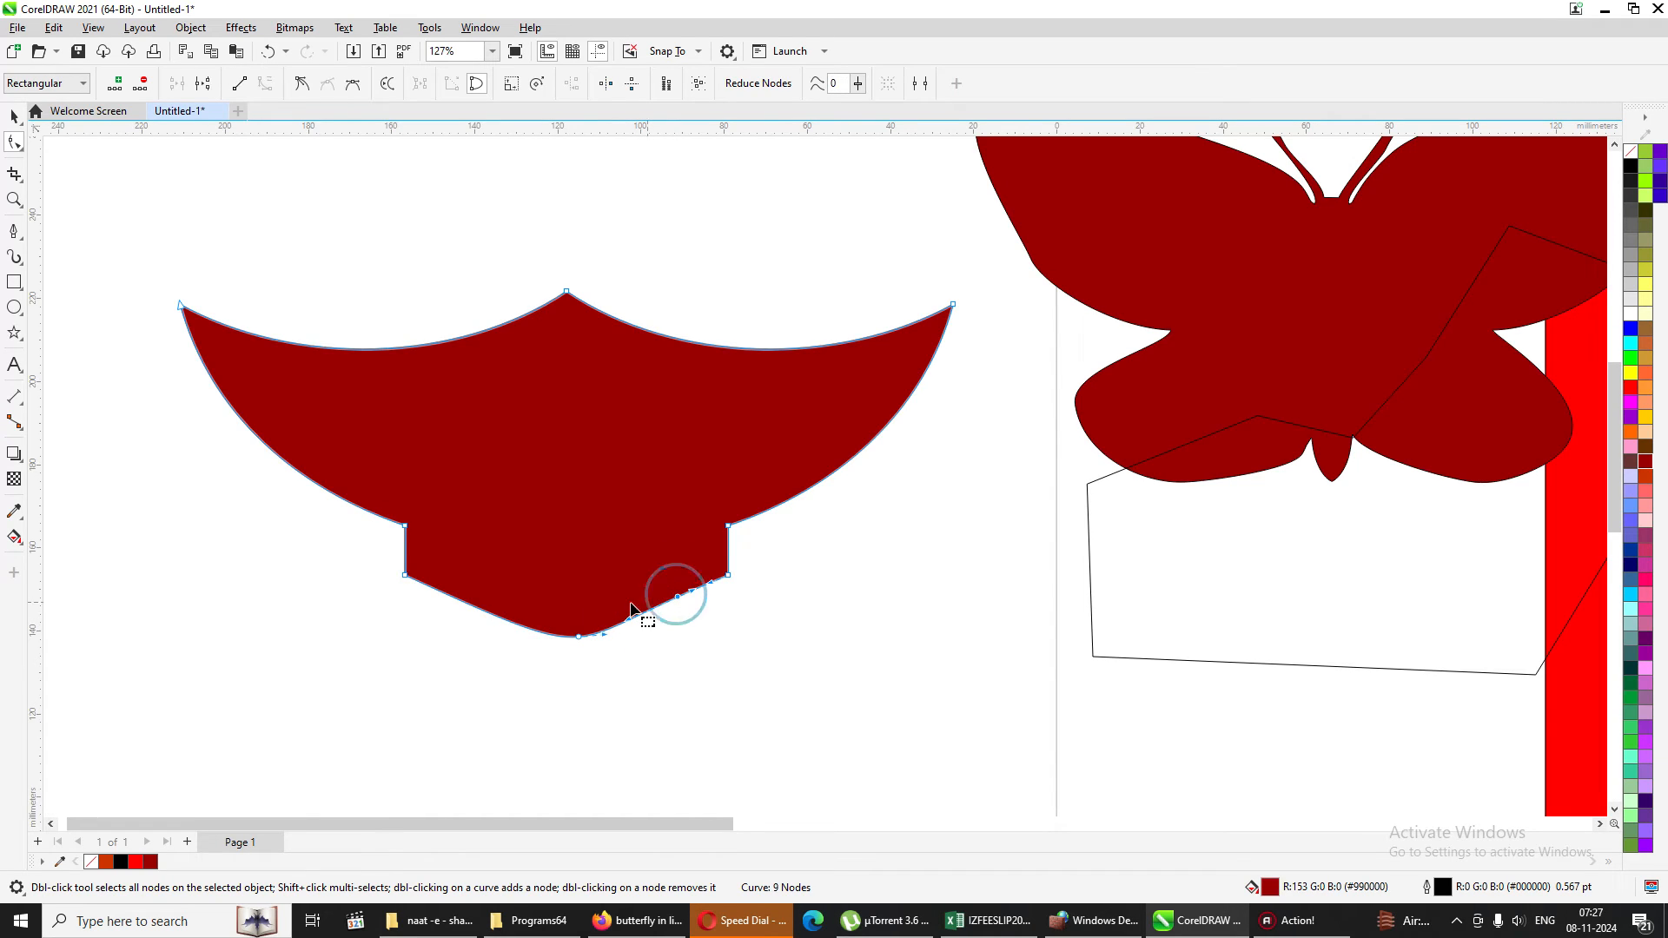
{"action": "left_click", "coordinate": [474, 603]}
{"action": "left_click", "coordinate": [475, 606]}
{"action": "left_click", "coordinate": [470, 648]}
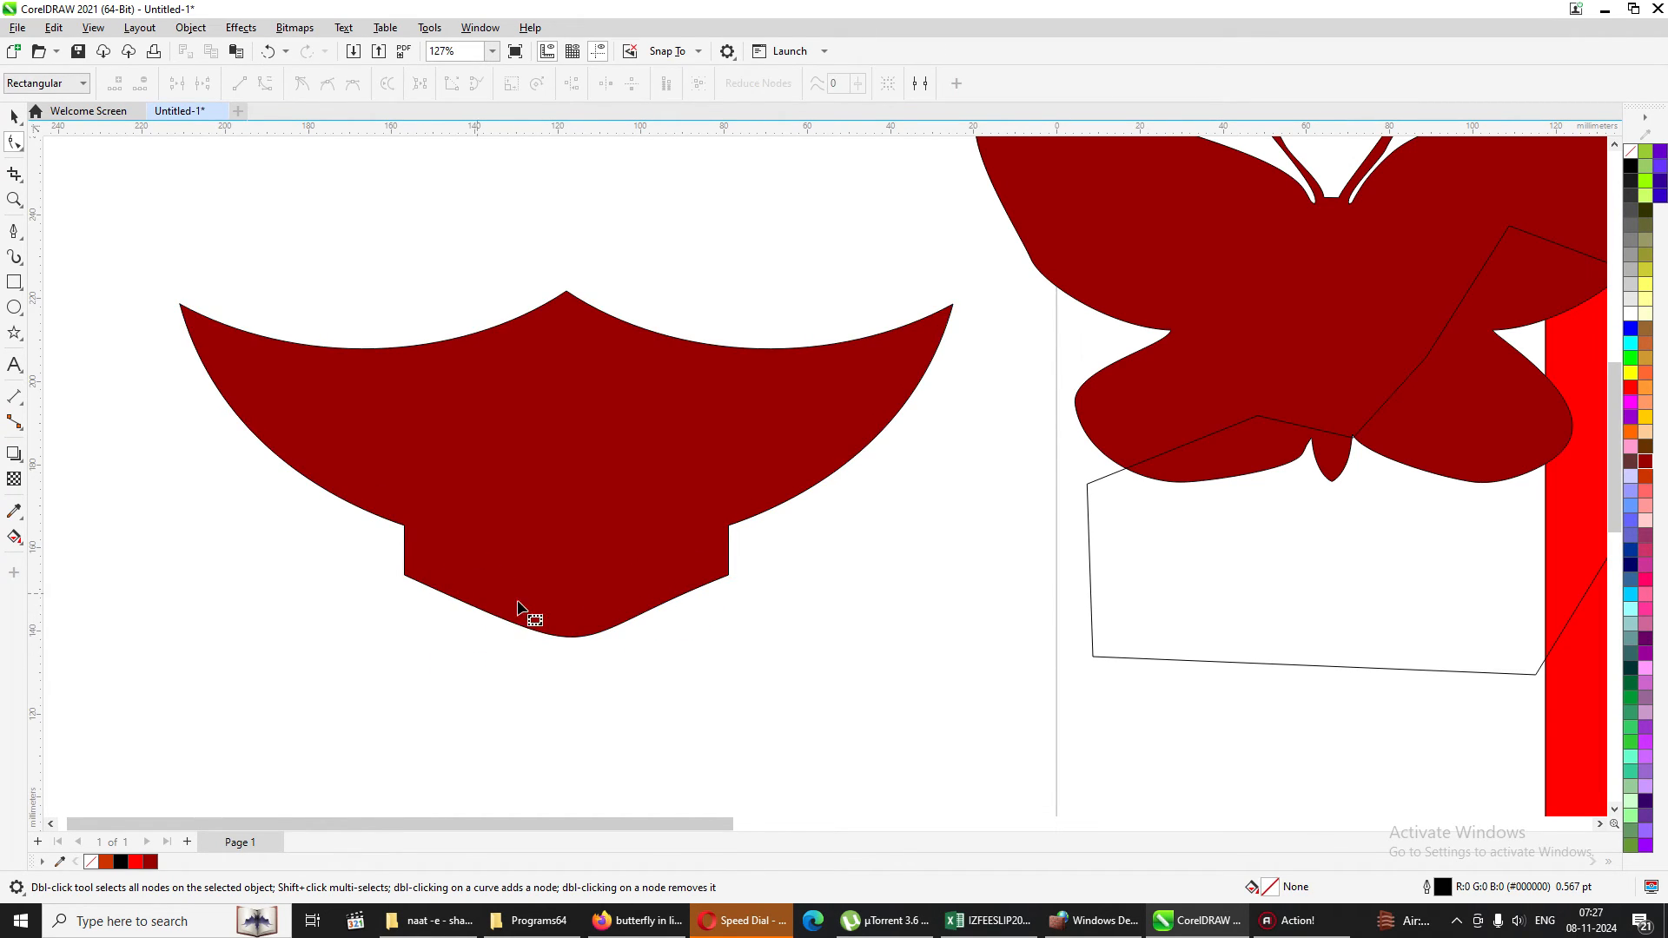
Select all nodes along the red shape's bottom edge and raise their curve smoothness to remove the extra nodes.
{"action": "left_click", "coordinate": [579, 604]}
{"action": "left_click_drag", "start_coordinate": [380, 560], "coordinate": [876, 693]}
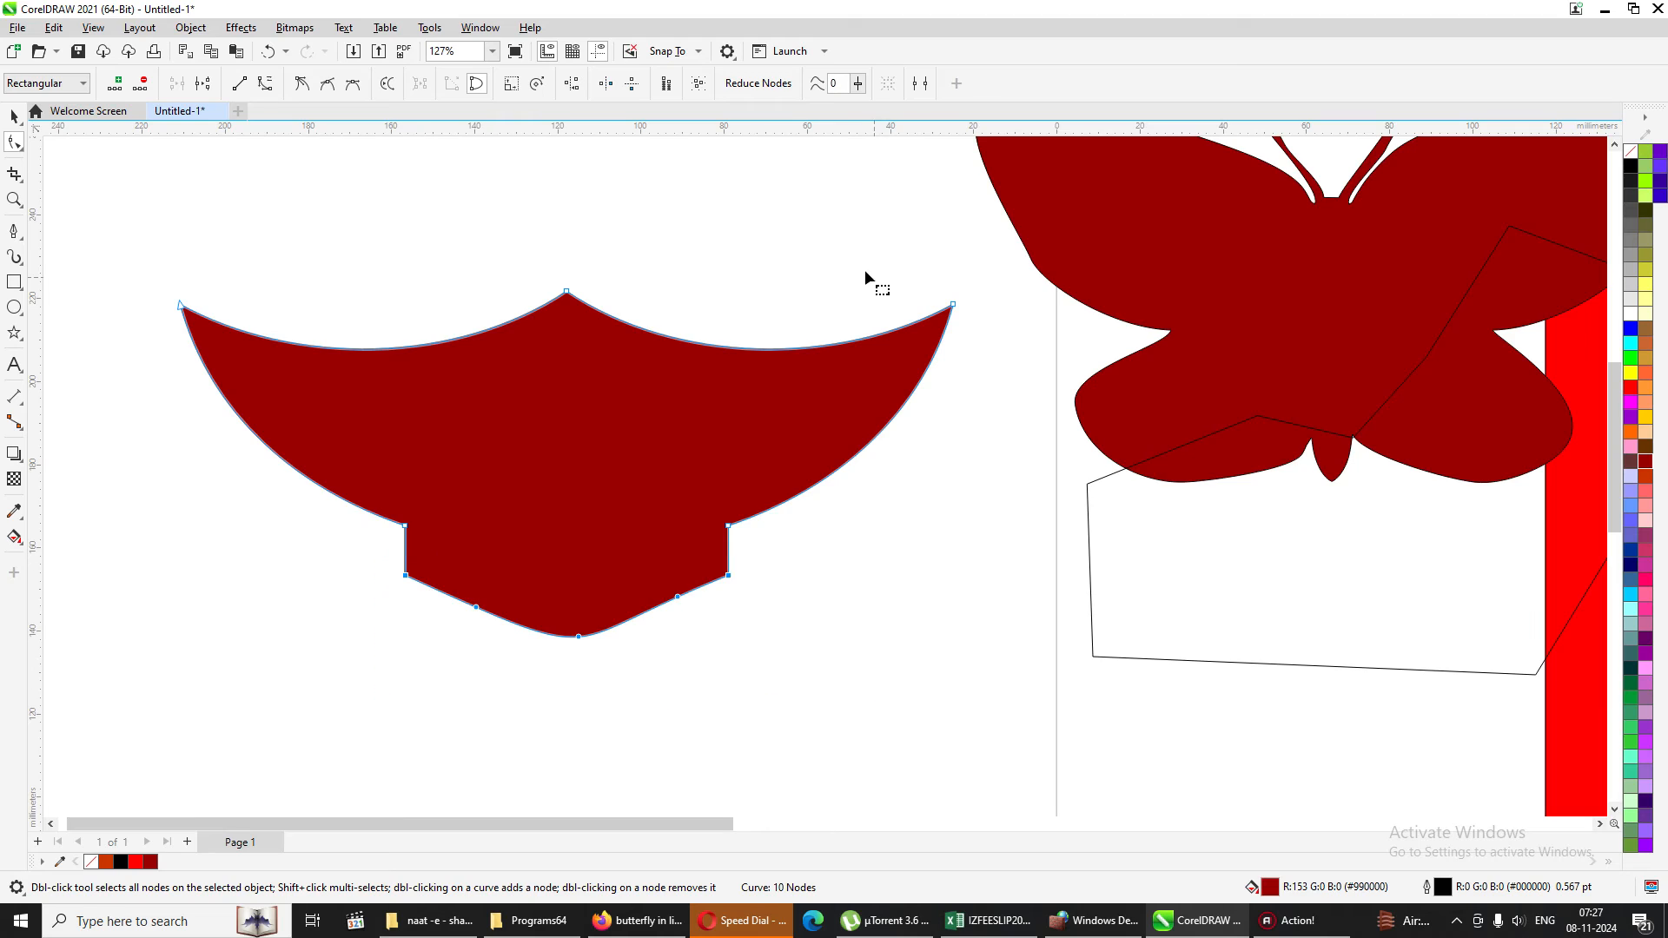
{"action": "left_click", "coordinate": [858, 83]}
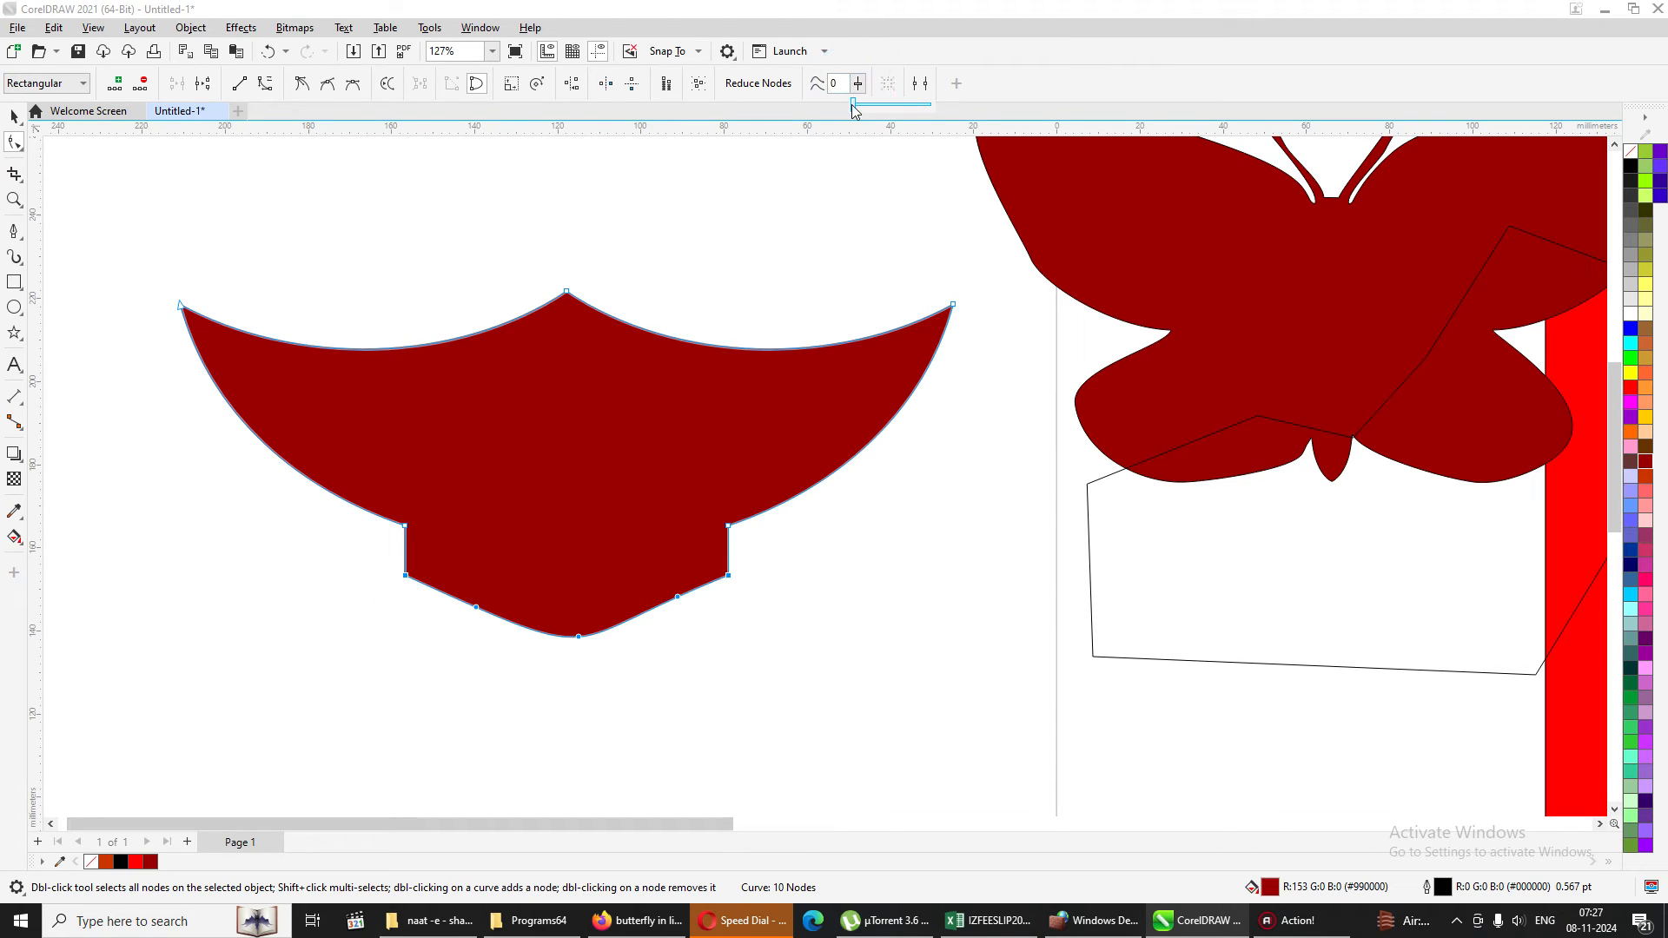
{"action": "left_click_drag", "start_coordinate": [854, 105], "coordinate": [897, 105]}
{"action": "left_click", "coordinate": [681, 539]}
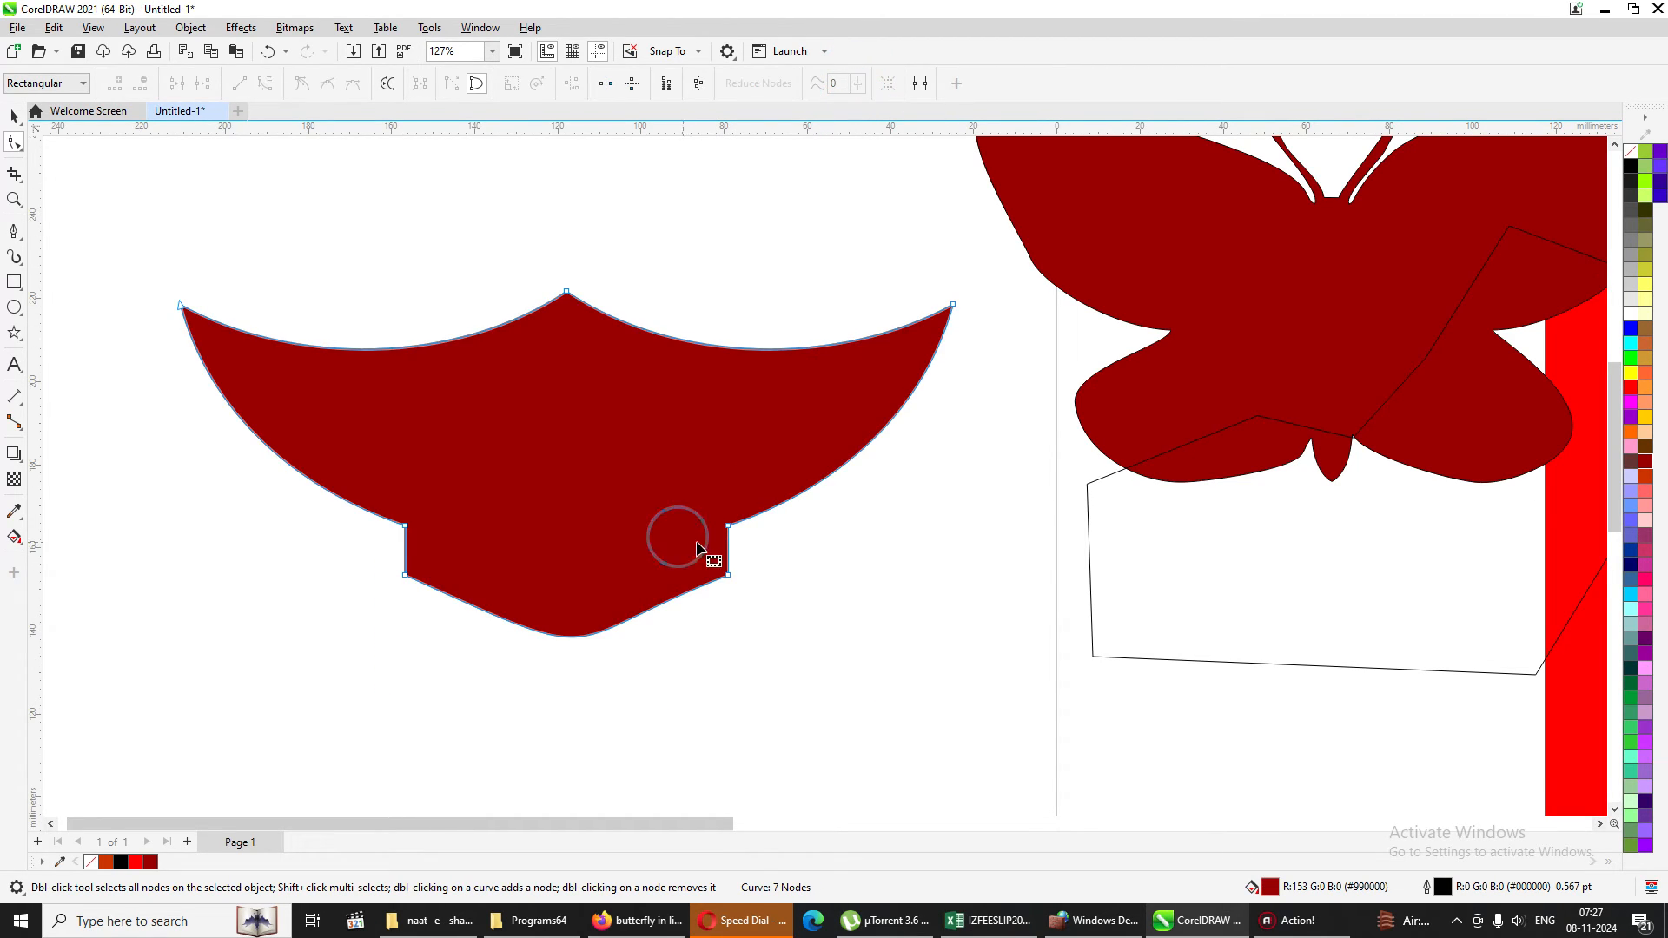
Delete the red shape's two lower corner nodes and pull the resulting bottom curve up into a shallower arc.
{"action": "left_click", "coordinate": [14, 116]}
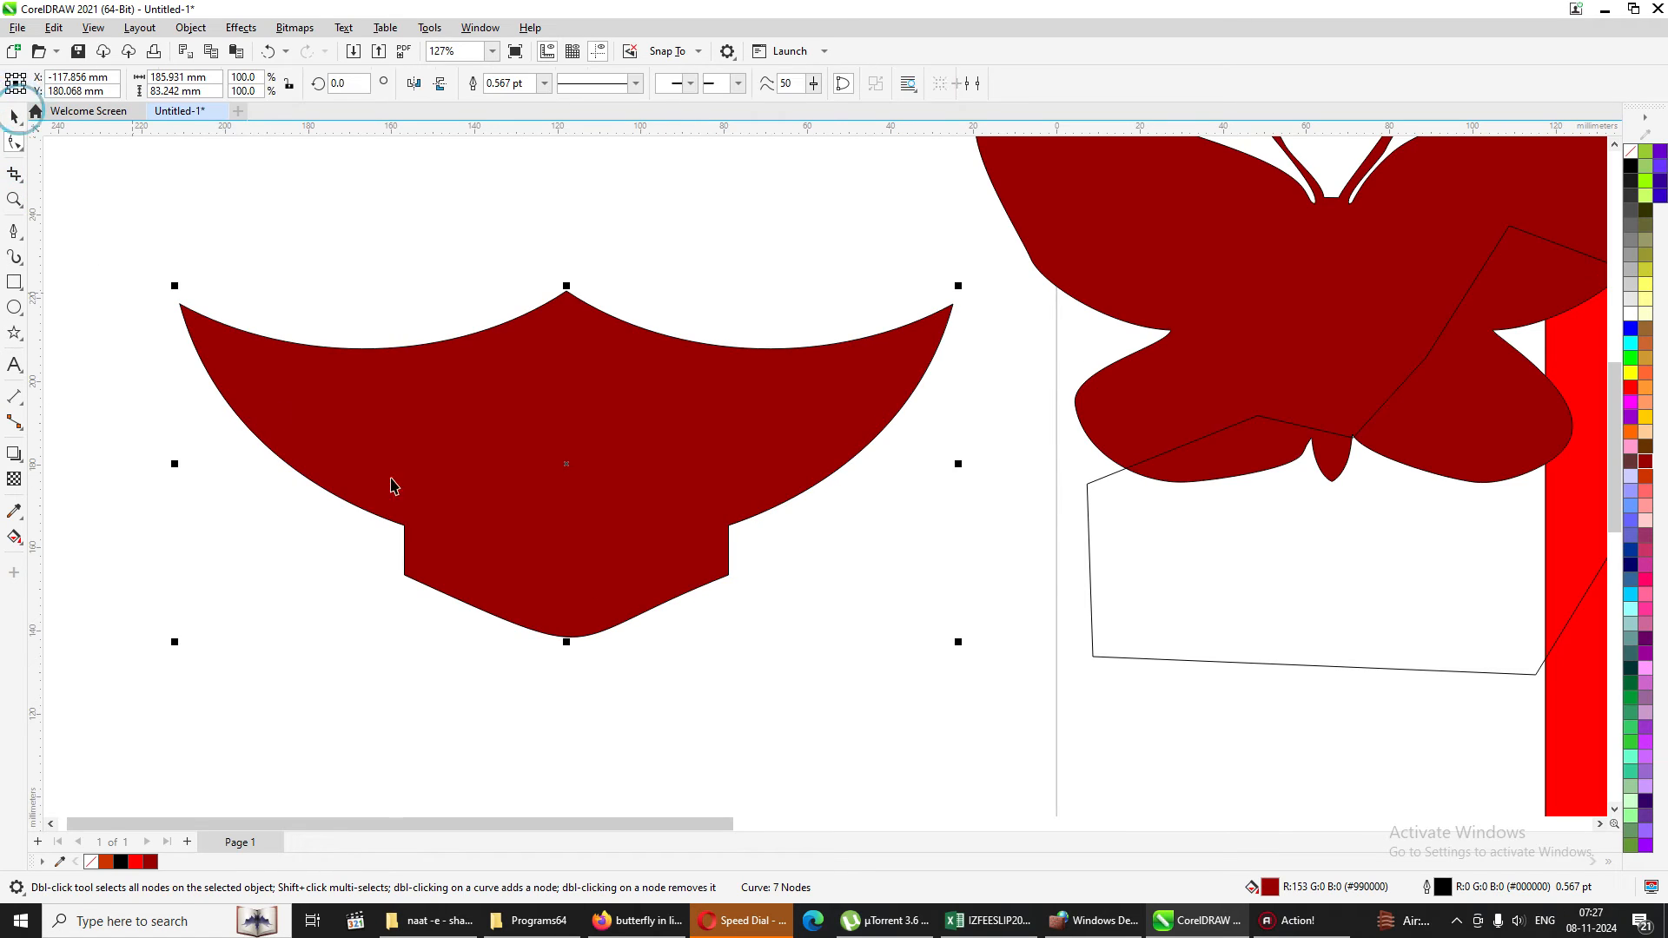
{"action": "left_click", "coordinate": [526, 573]}
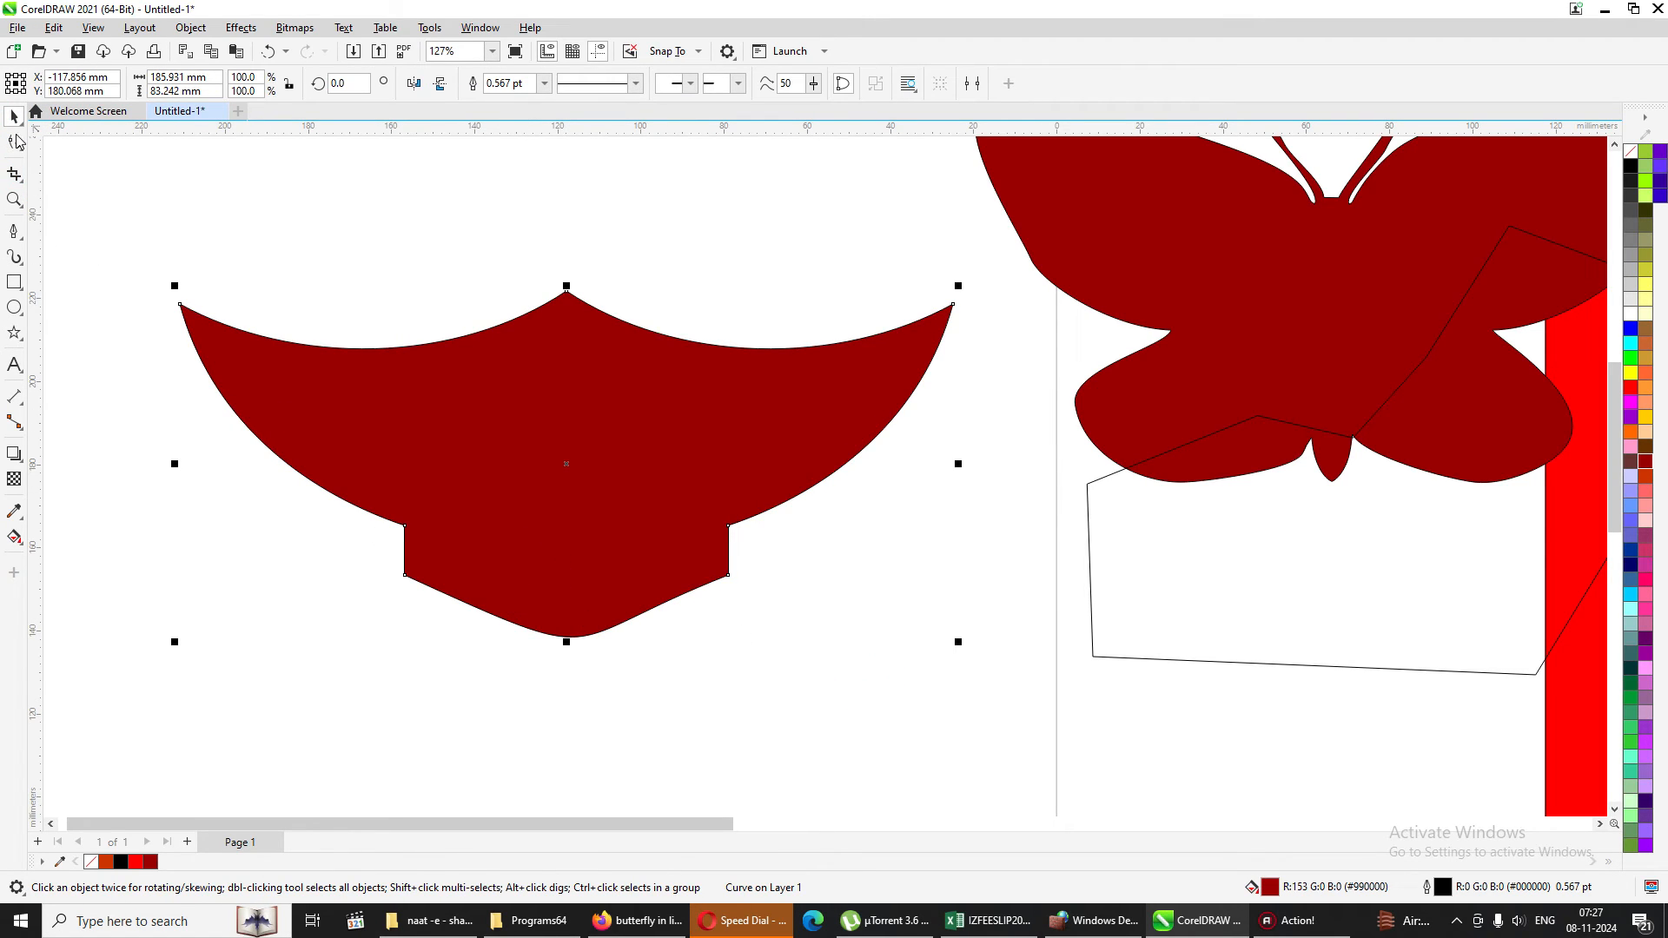
{"action": "left_click", "coordinate": [14, 141]}
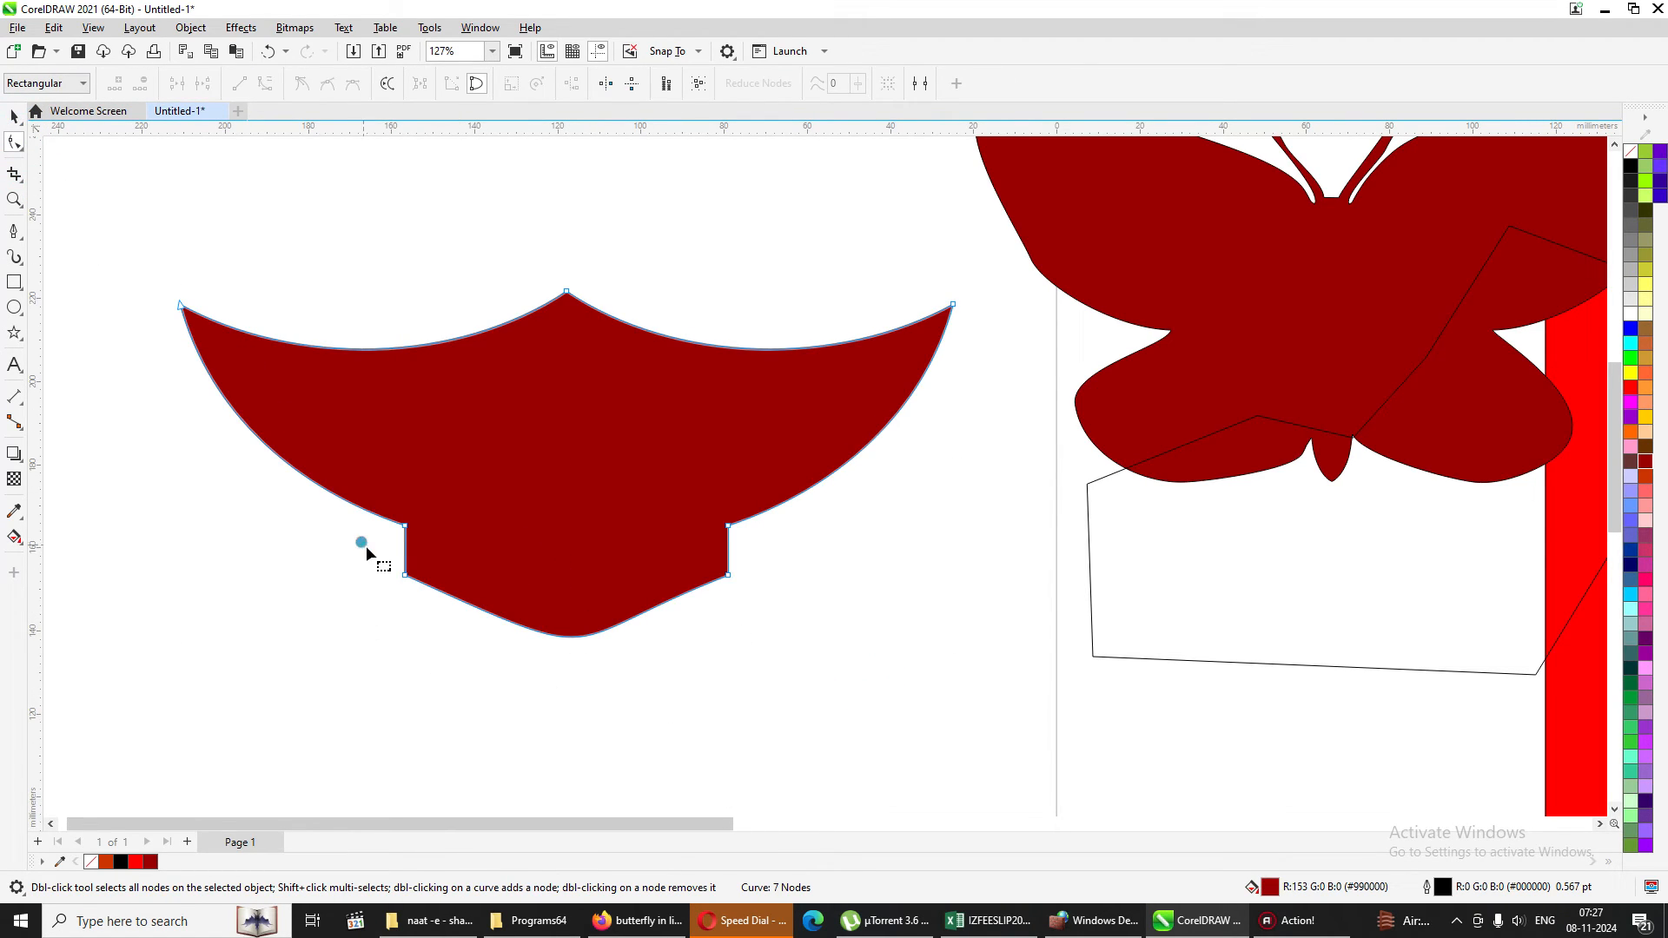
{"action": "left_click_drag", "start_coordinate": [366, 545], "coordinate": [825, 705]}
{"action": "key", "text": "Delete"}
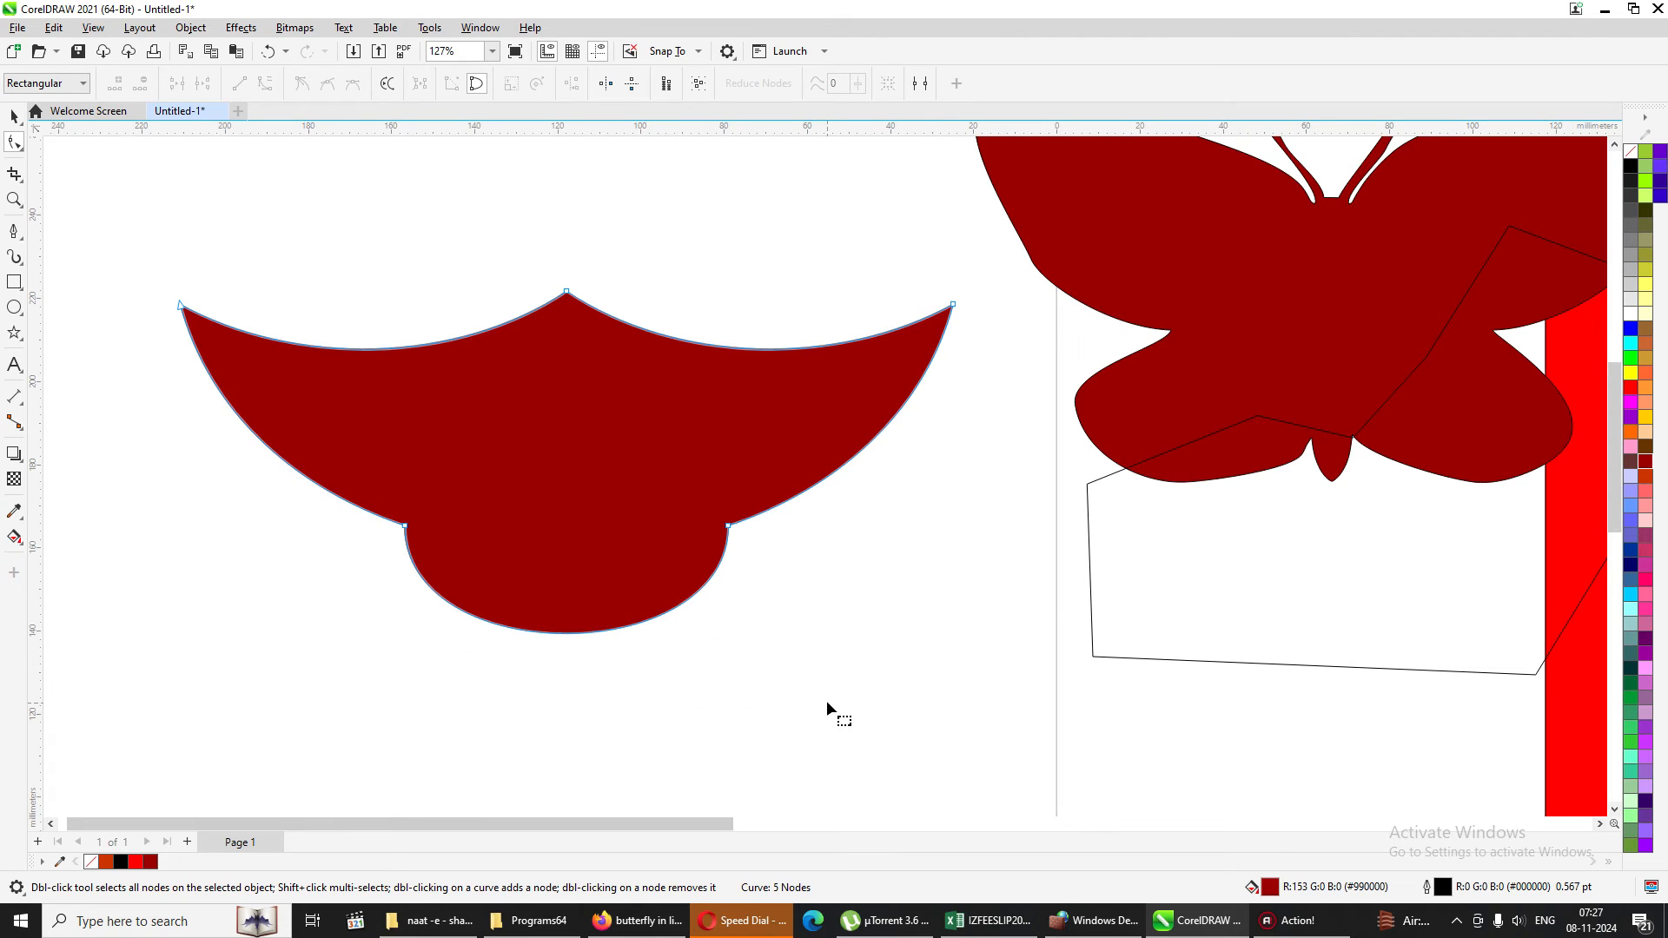
{"action": "left_click_drag", "start_coordinate": [578, 635], "coordinate": [579, 593]}
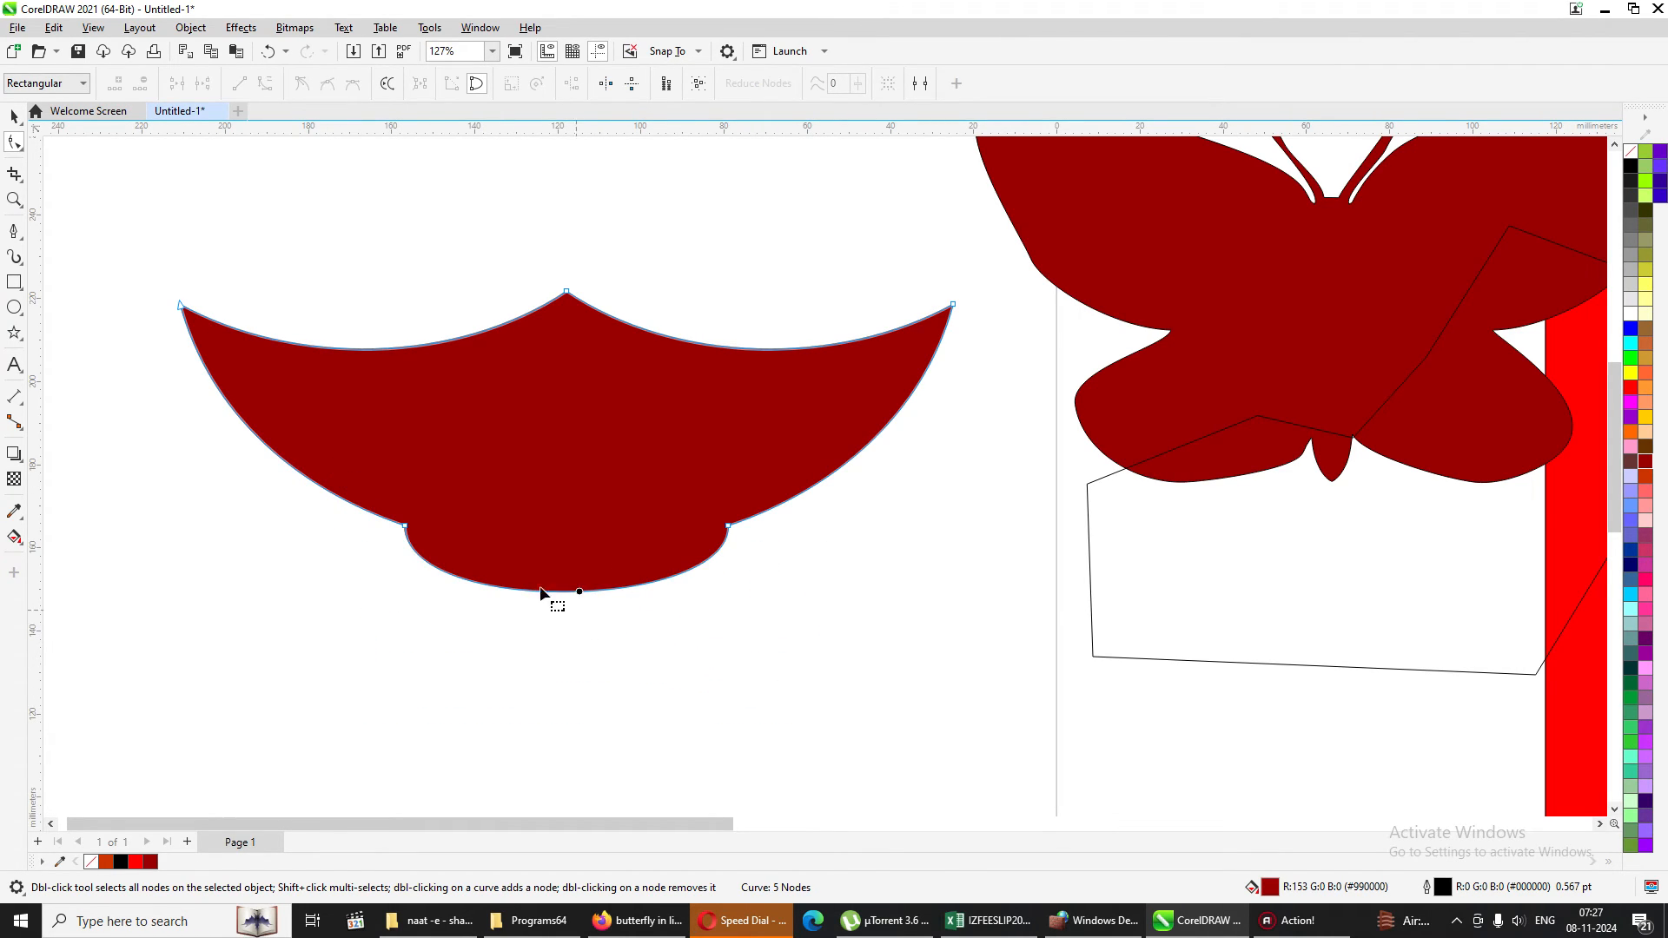
Try to smooth the three upper corner nodes of the red shape by raising the curve smoothness.
{"action": "left_click", "coordinate": [19, 126]}
{"action": "left_click", "coordinate": [614, 395]}
{"action": "left_click_drag", "start_coordinate": [123, 231], "coordinate": [987, 375]}
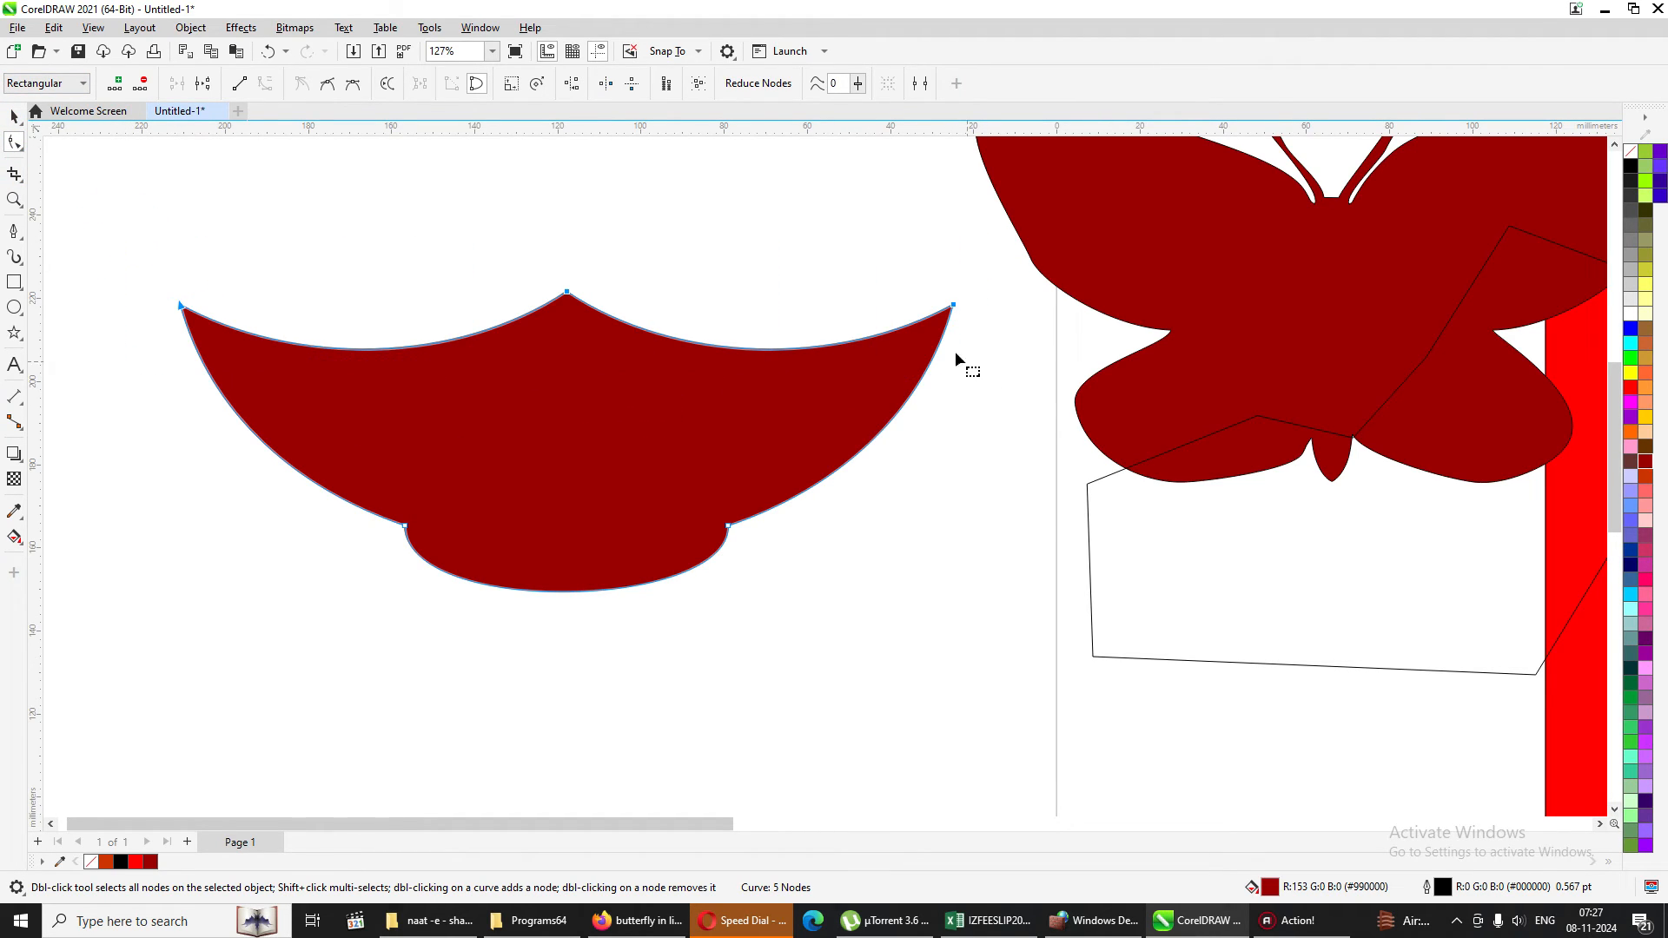
{"action": "left_click", "coordinate": [858, 83]}
{"action": "left_click_drag", "start_coordinate": [860, 104], "coordinate": [944, 113]}
{"action": "left_click", "coordinate": [431, 269]}
{"action": "left_click", "coordinate": [451, 351]}
{"action": "left_click", "coordinate": [447, 316]}
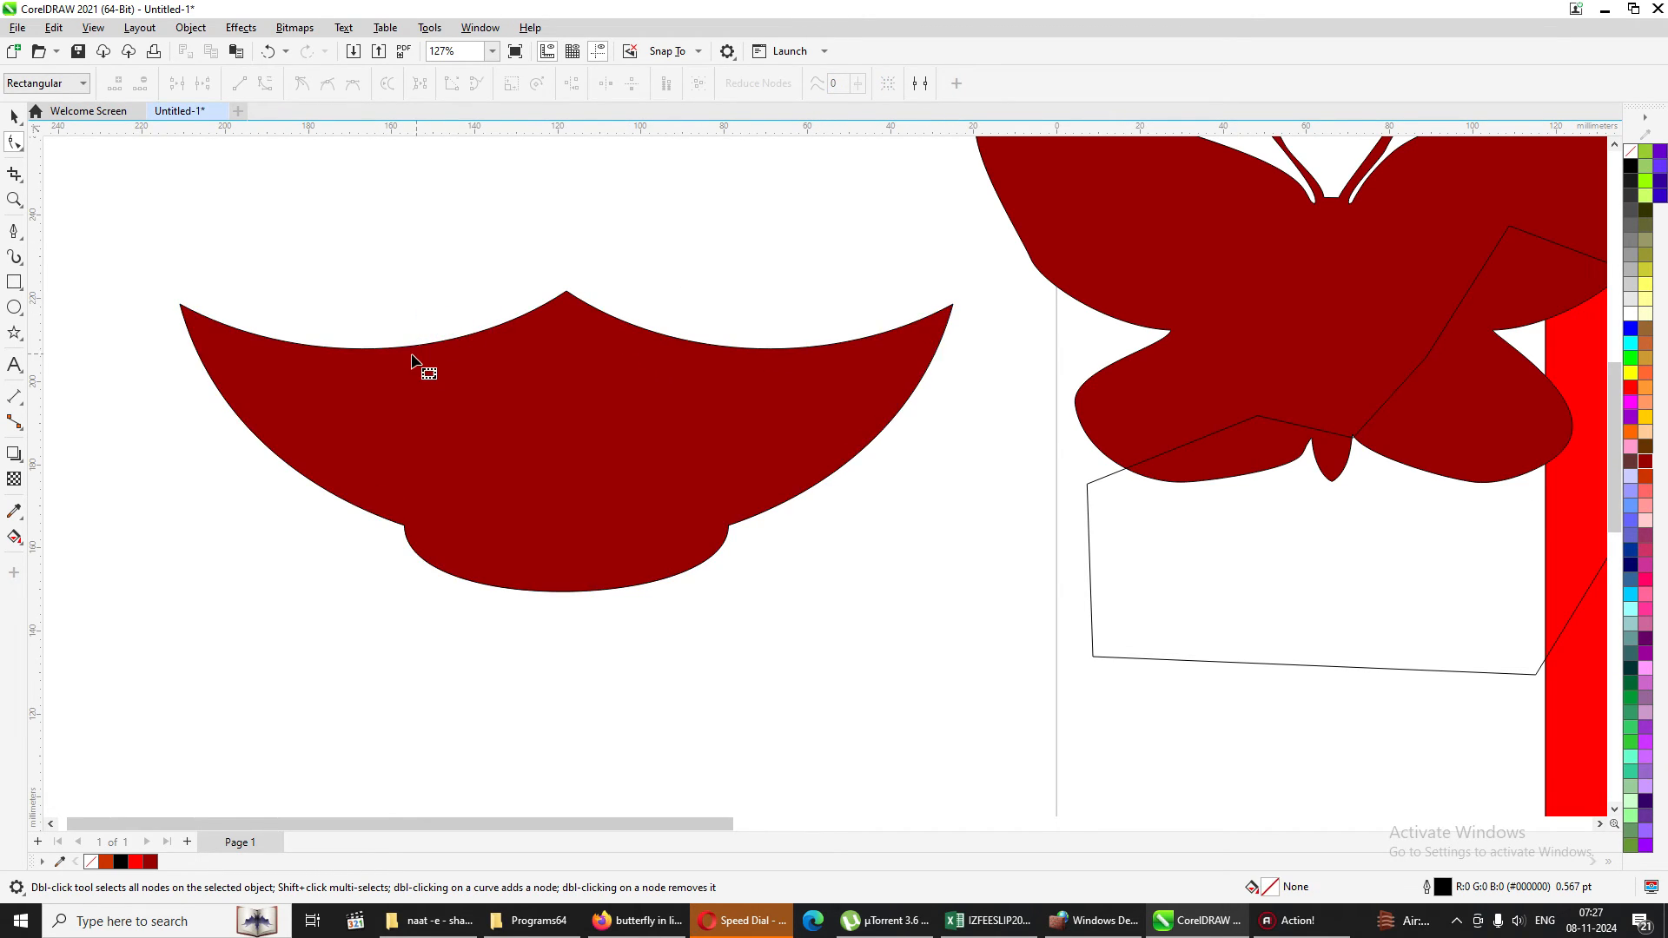
Add two nodes on the red shape's upper-left edge and bend the segment between them slightly downward.
{"action": "left_click", "coordinate": [393, 349]}
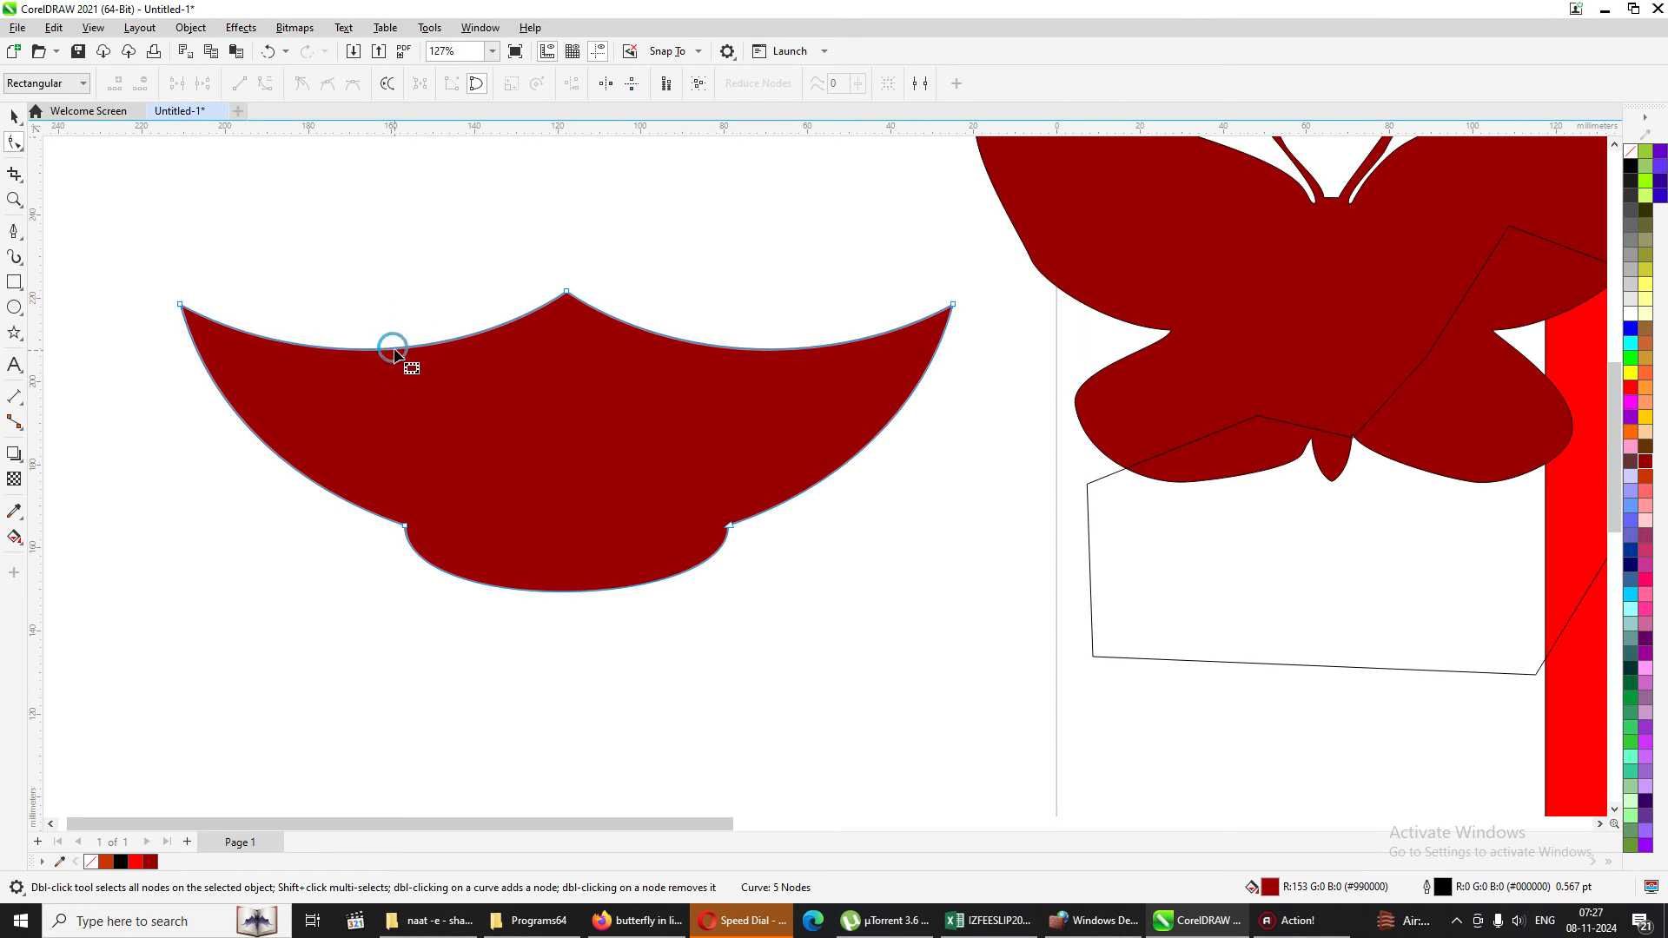
{"action": "double_click", "coordinate": [393, 349]}
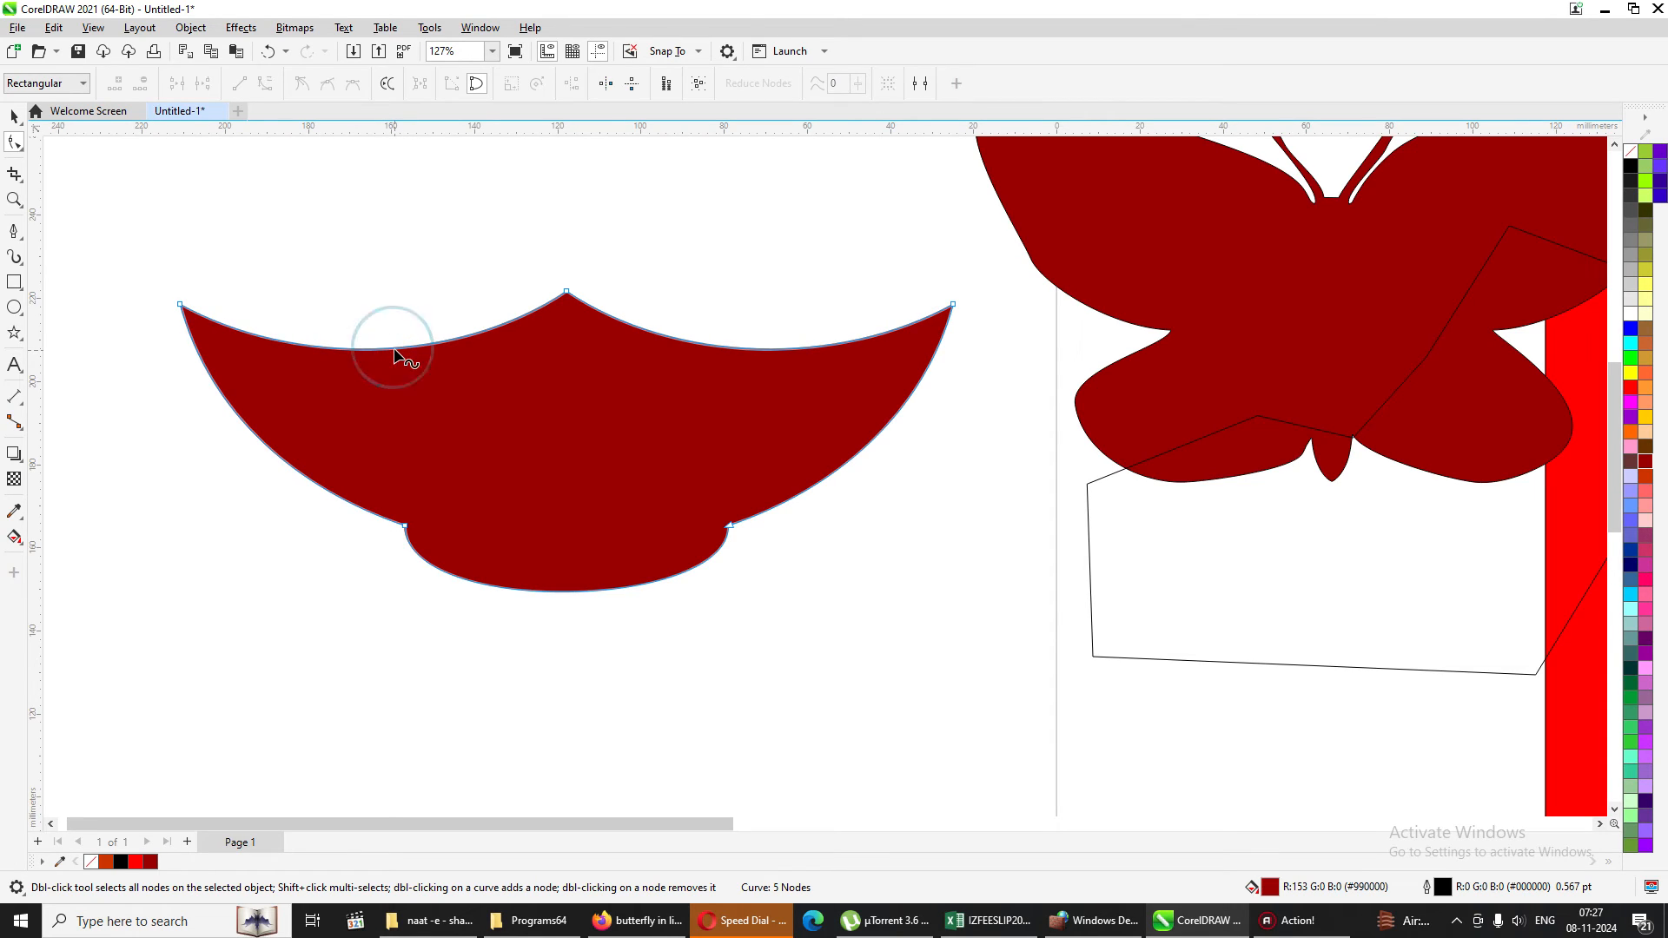
{"action": "left_click", "coordinate": [286, 345]}
{"action": "double_click", "coordinate": [286, 345]}
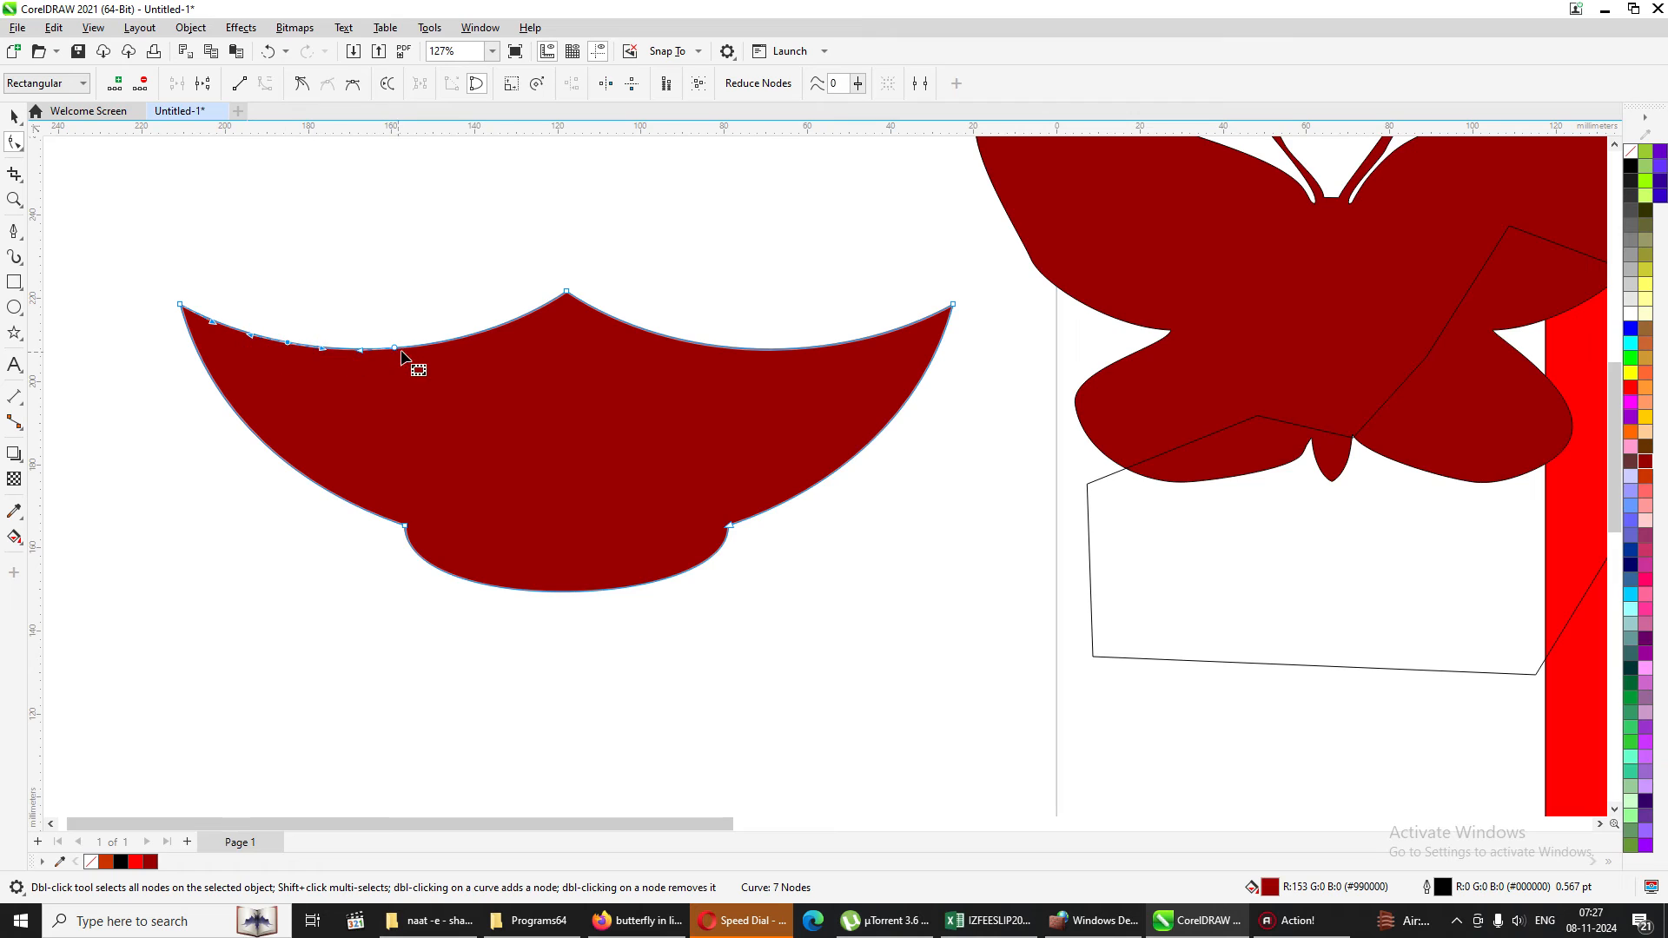
{"action": "left_click", "coordinate": [357, 350]}
{"action": "mouse_move", "coordinate": [358, 354]}
{"action": "left_mouse_down"}
{"action": "mouse_move", "coordinate": [372, 383]}
{"action": "mouse_move", "coordinate": [363, 365]}
{"action": "left_mouse_up"}
Select the nodes of the upper-left edge and even out the wavy curve by raising the curve smoothness.
{"action": "left_click_drag", "start_coordinate": [112, 247], "coordinate": [707, 402]}
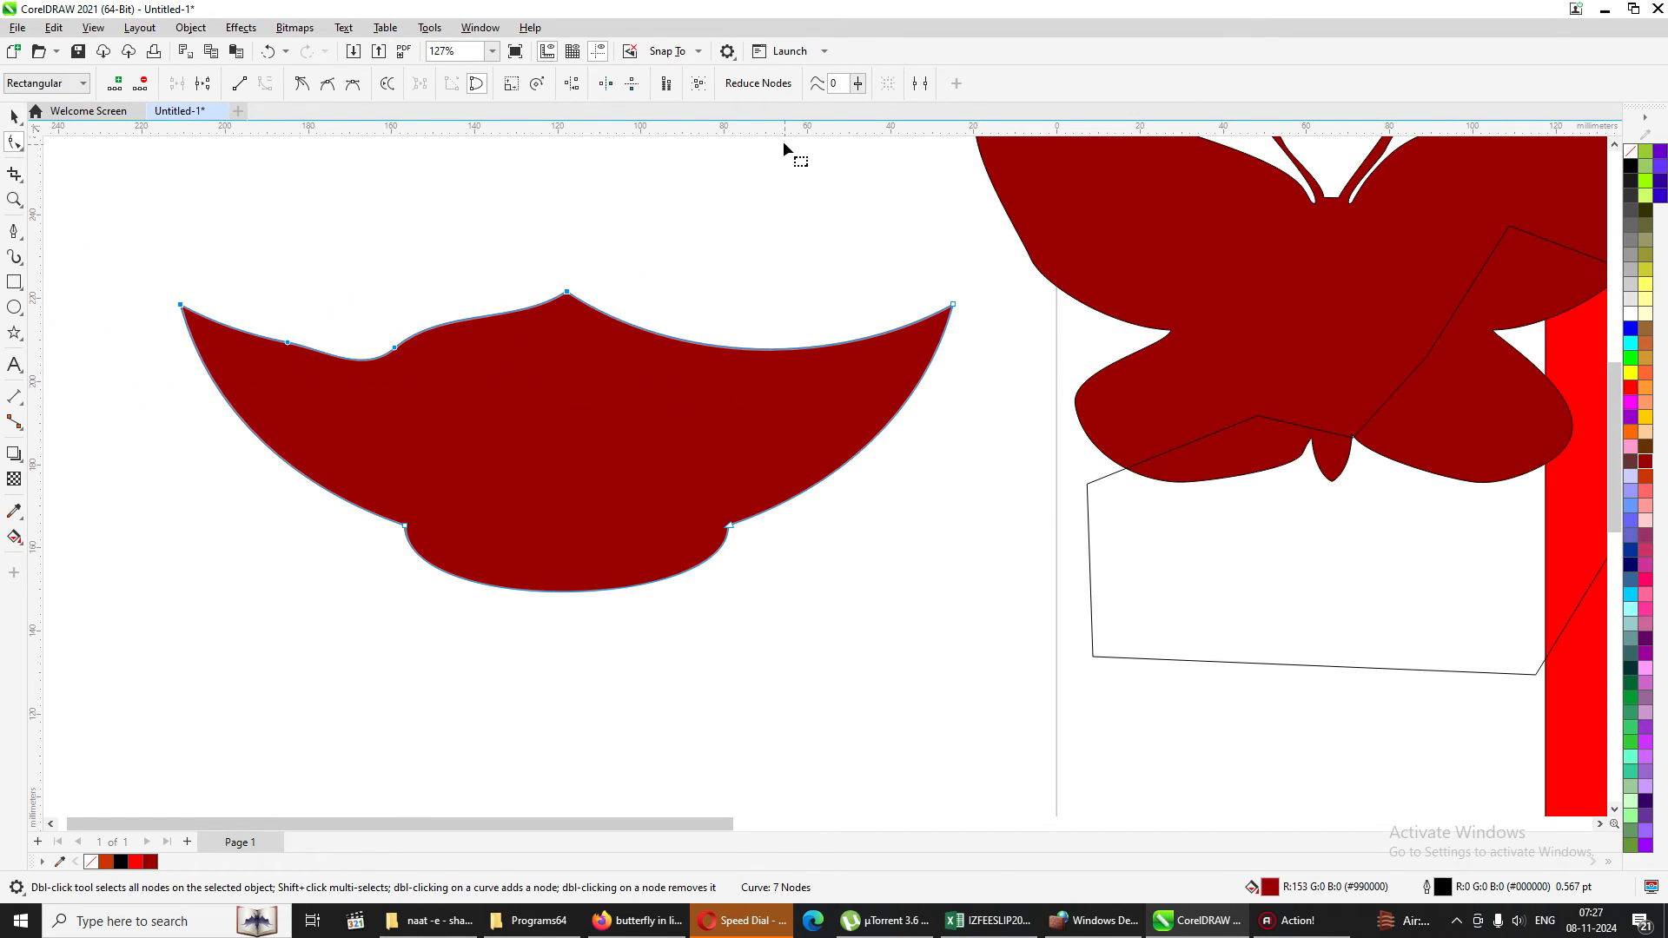
{"action": "left_click", "coordinate": [858, 83]}
{"action": "left_click_drag", "start_coordinate": [855, 106], "coordinate": [914, 107]}
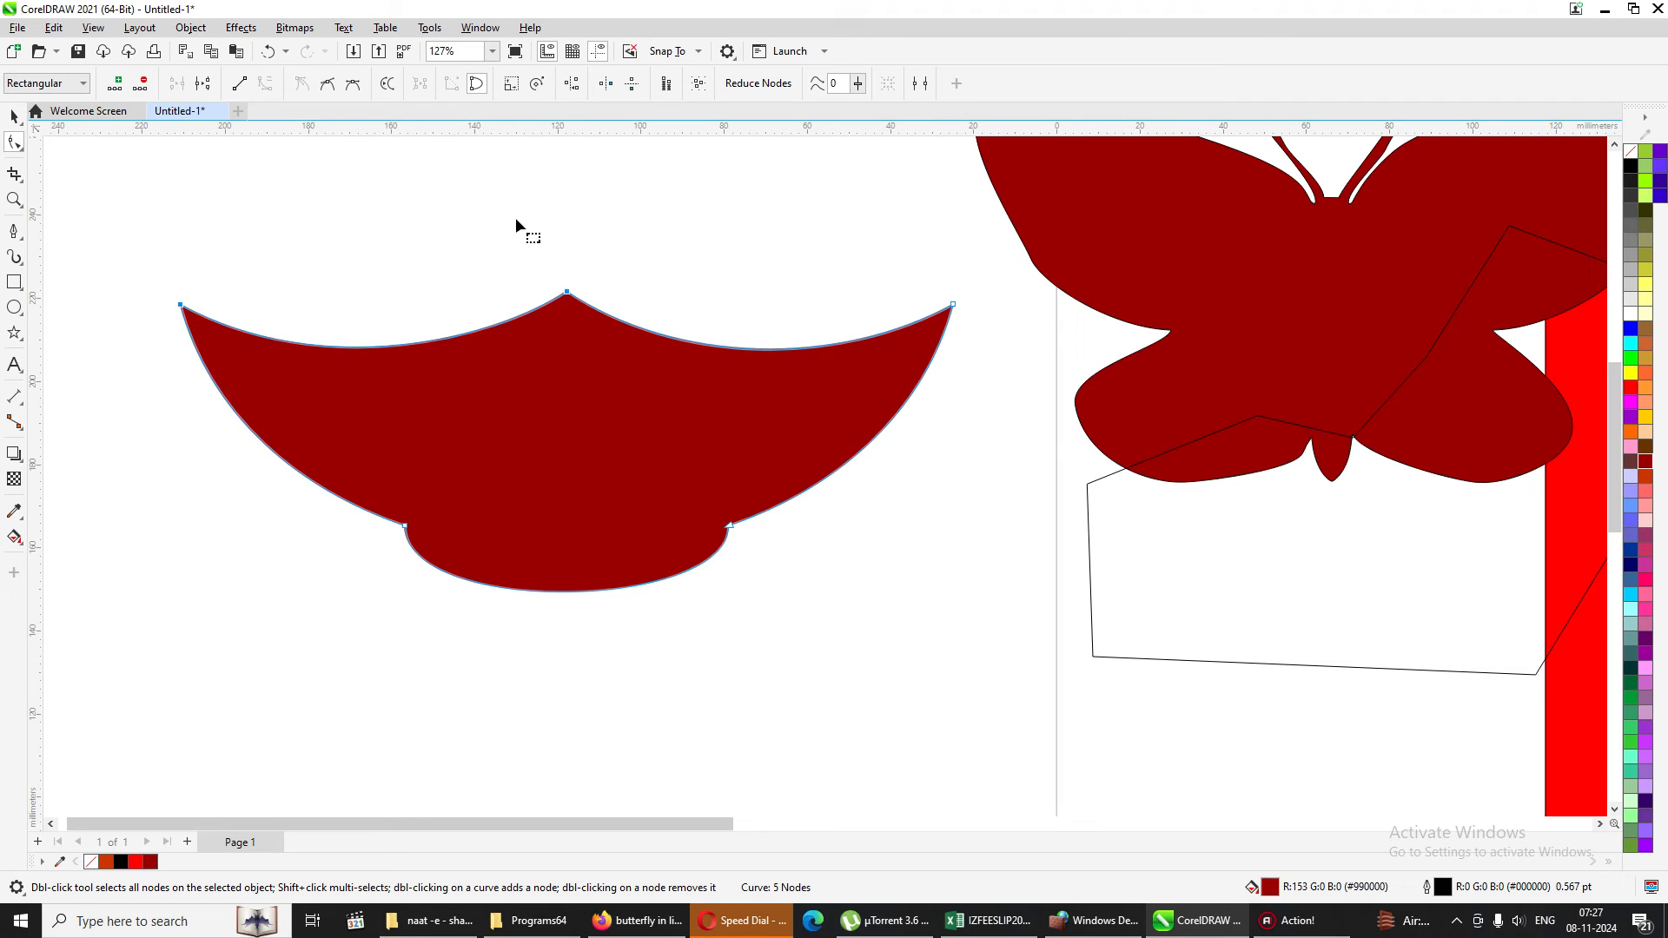
Distort the upper-left edge again with one added node and smooth it back into a single curve with curve smoothness.
{"action": "left_click", "coordinate": [384, 345]}
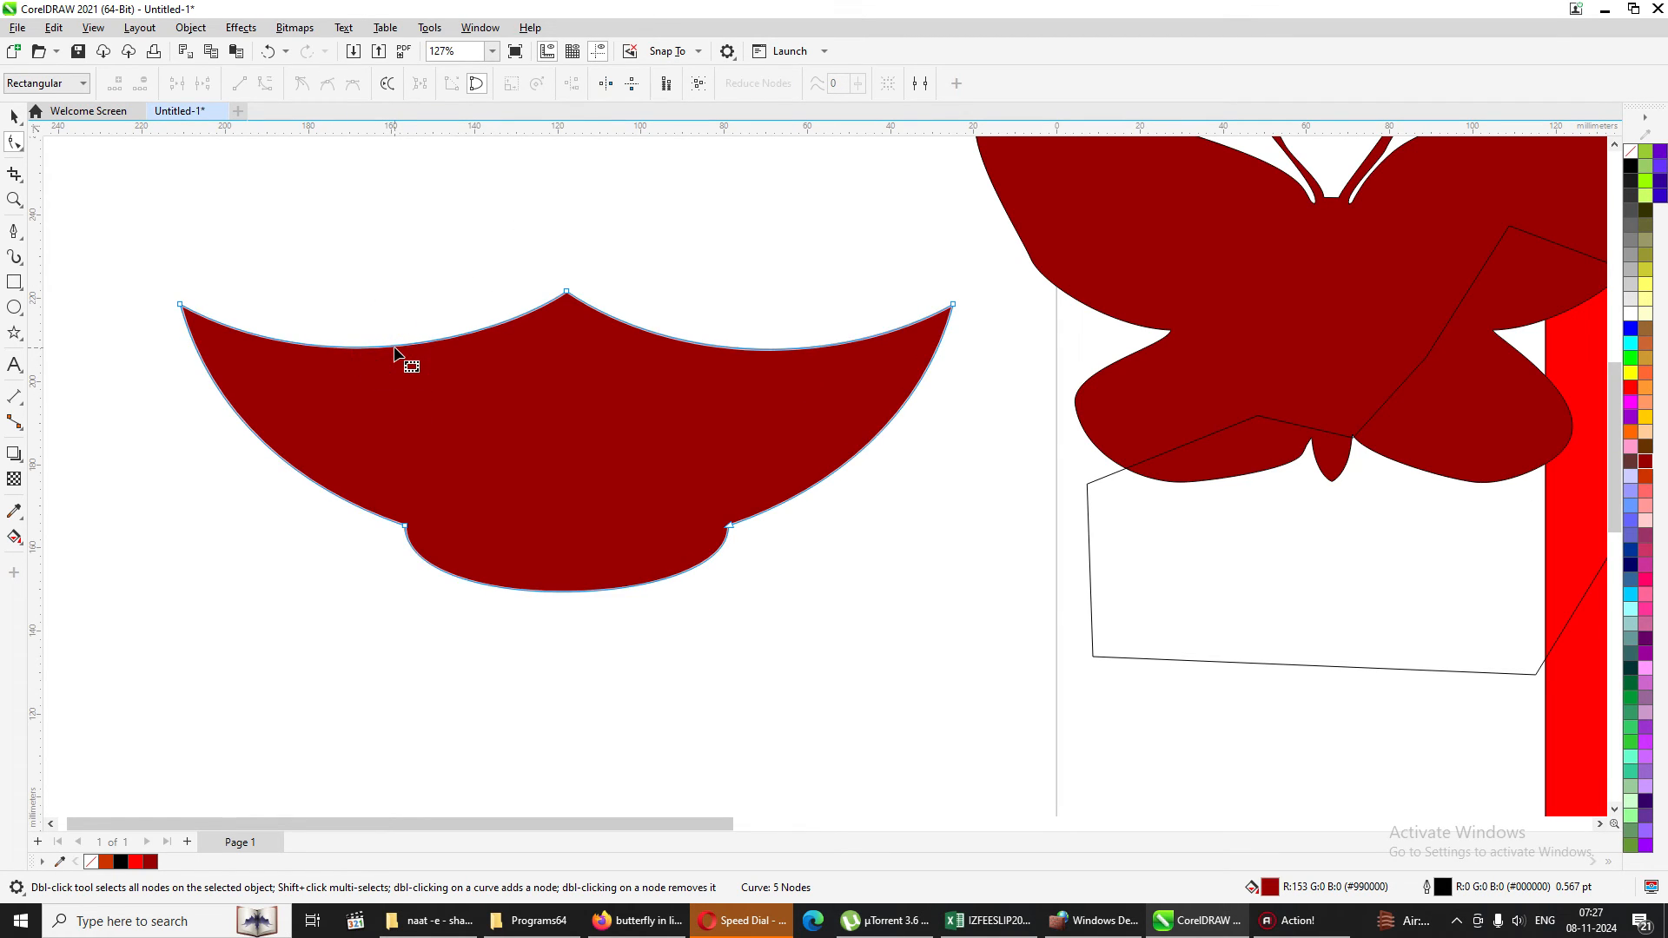
{"action": "double_click", "coordinate": [385, 346]}
{"action": "left_click_drag", "start_coordinate": [385, 346], "coordinate": [337, 366]}
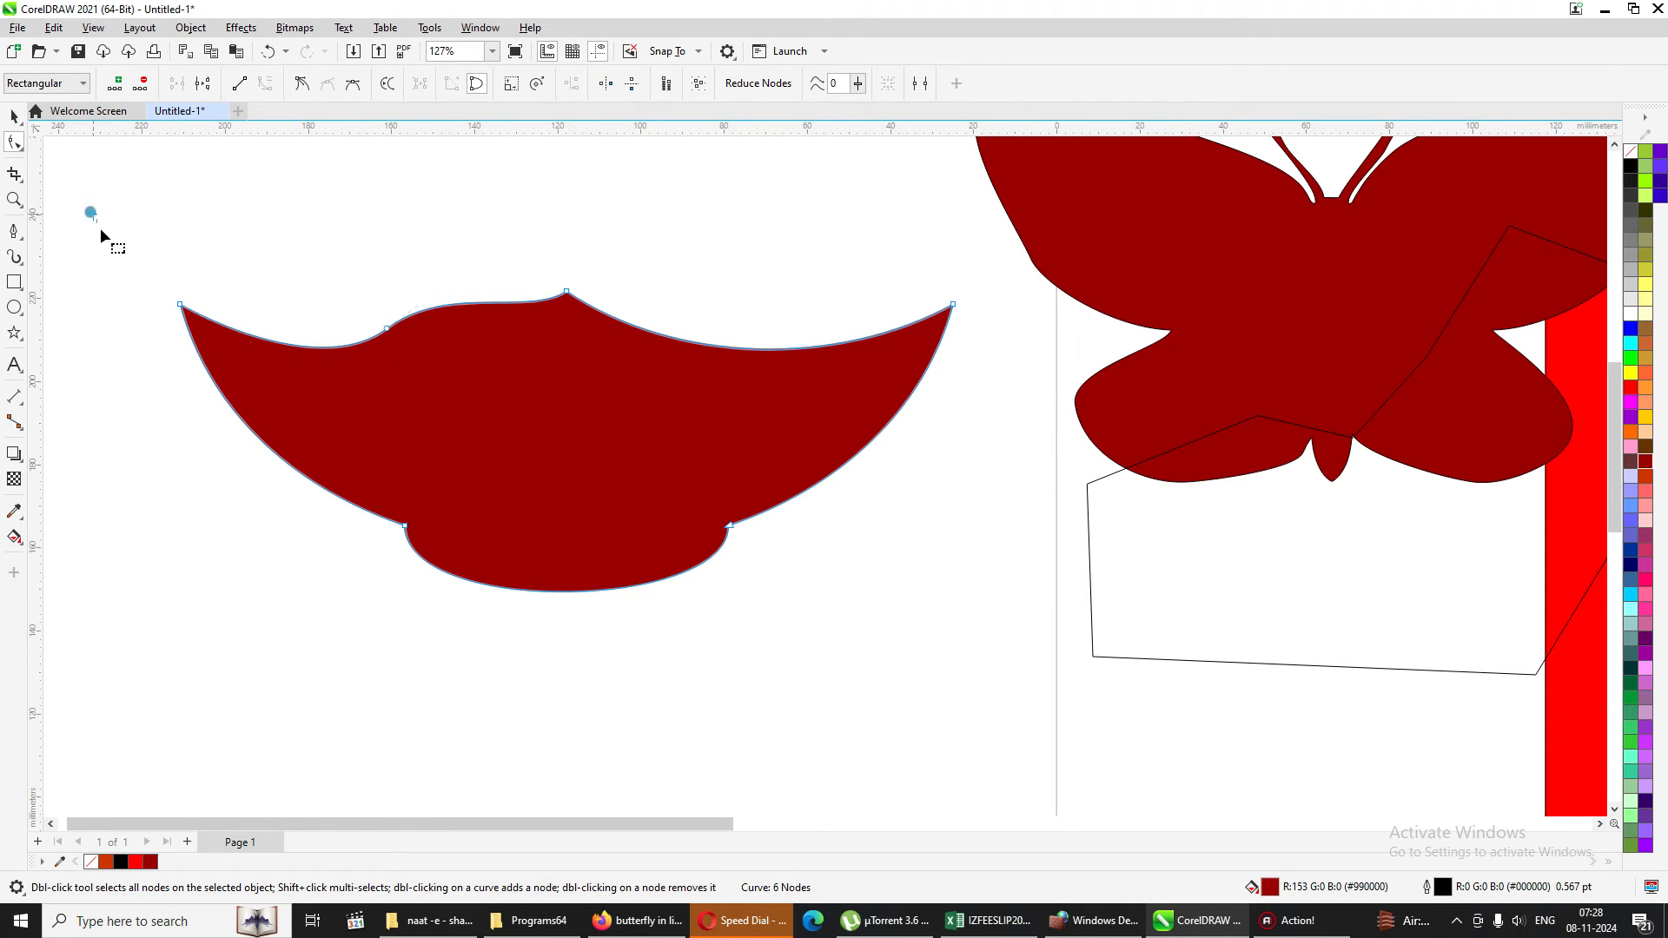
{"action": "left_click_drag", "start_coordinate": [93, 212], "coordinate": [729, 387]}
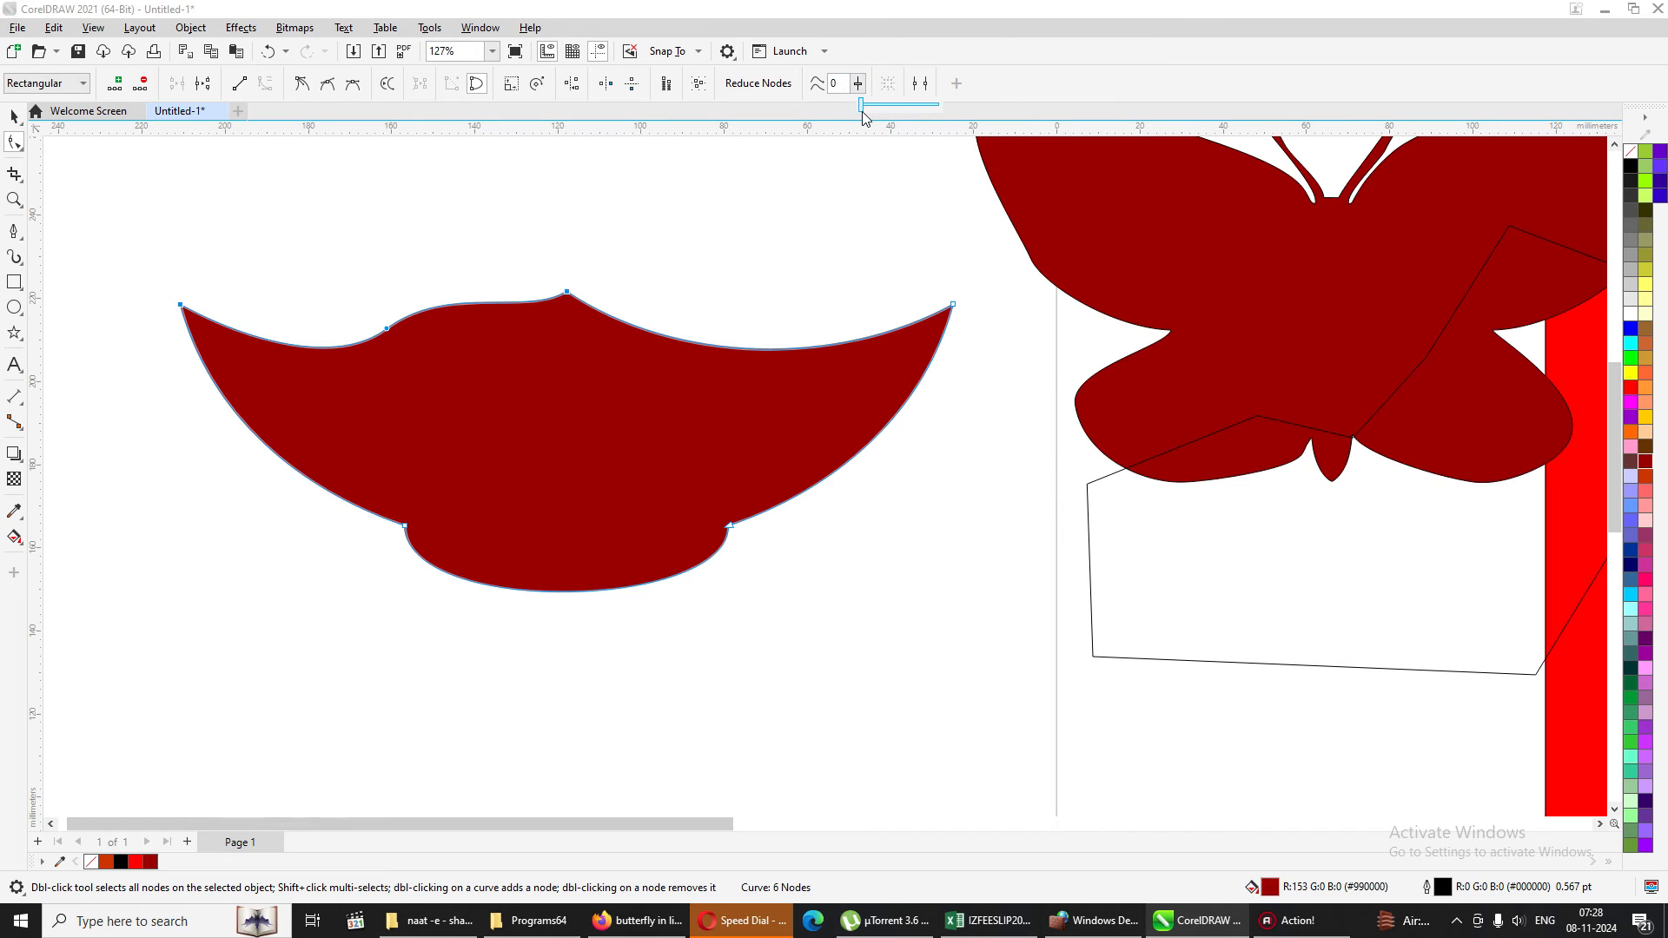
{"action": "left_click", "coordinate": [858, 84]}
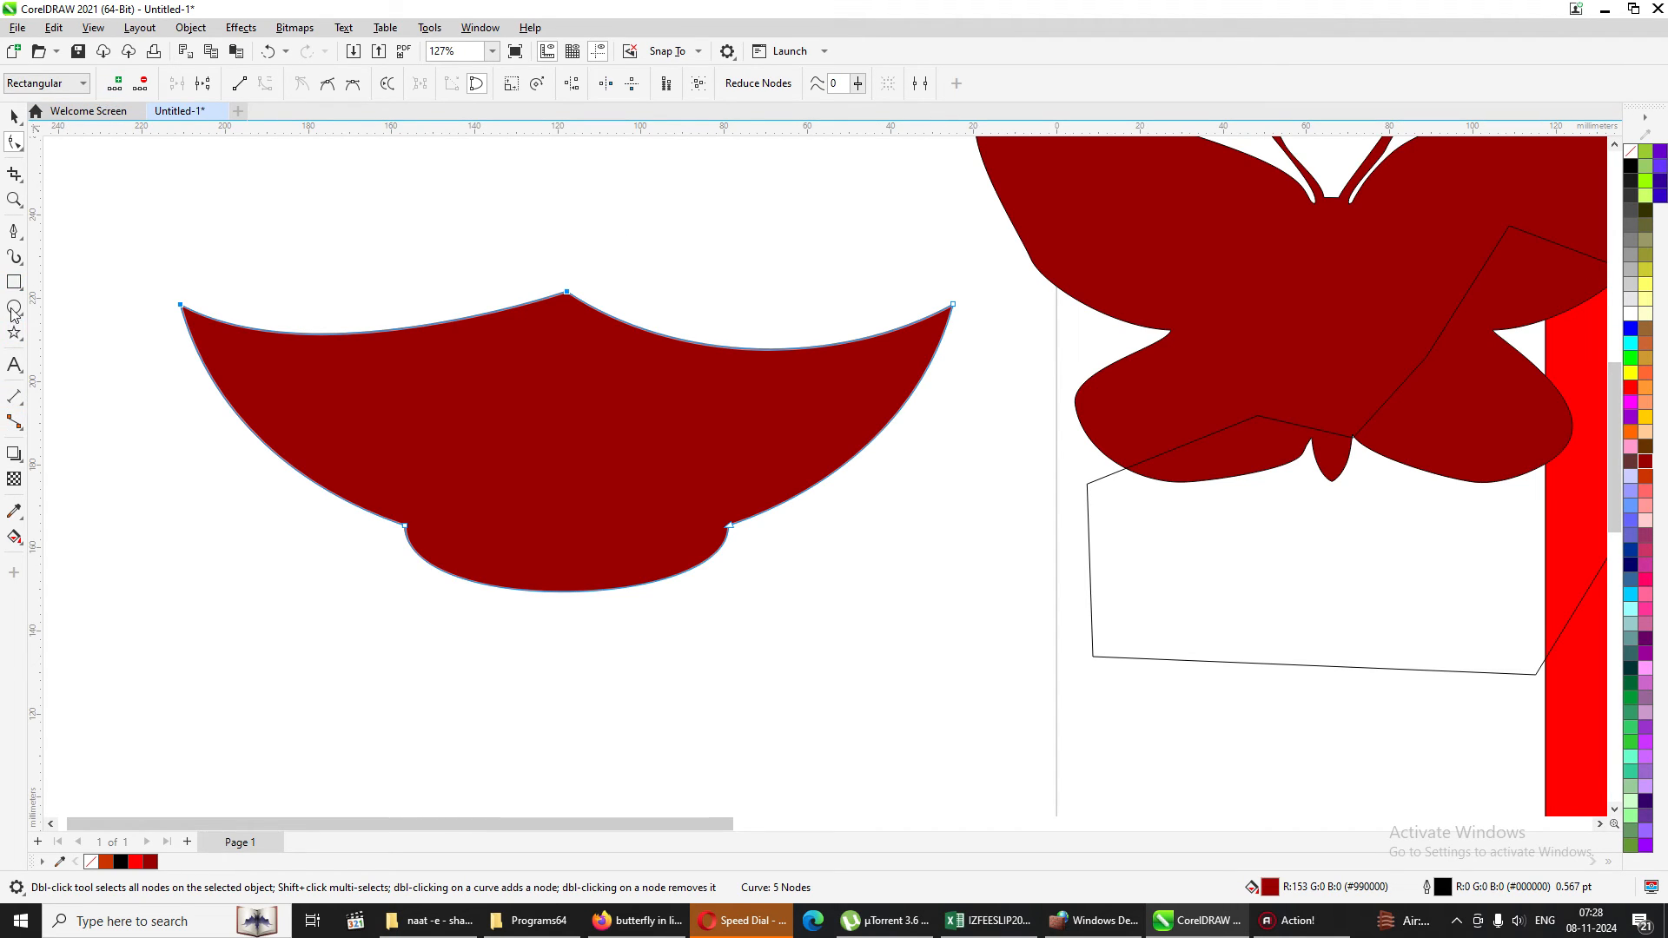
Move the red shape over the lower part of the butterfly and draw a rectangle about 50 × 96 mm in the cleared space.
{"action": "left_click", "coordinate": [14, 115]}
{"action": "left_click_drag", "start_coordinate": [577, 395], "coordinate": [1325, 387]}
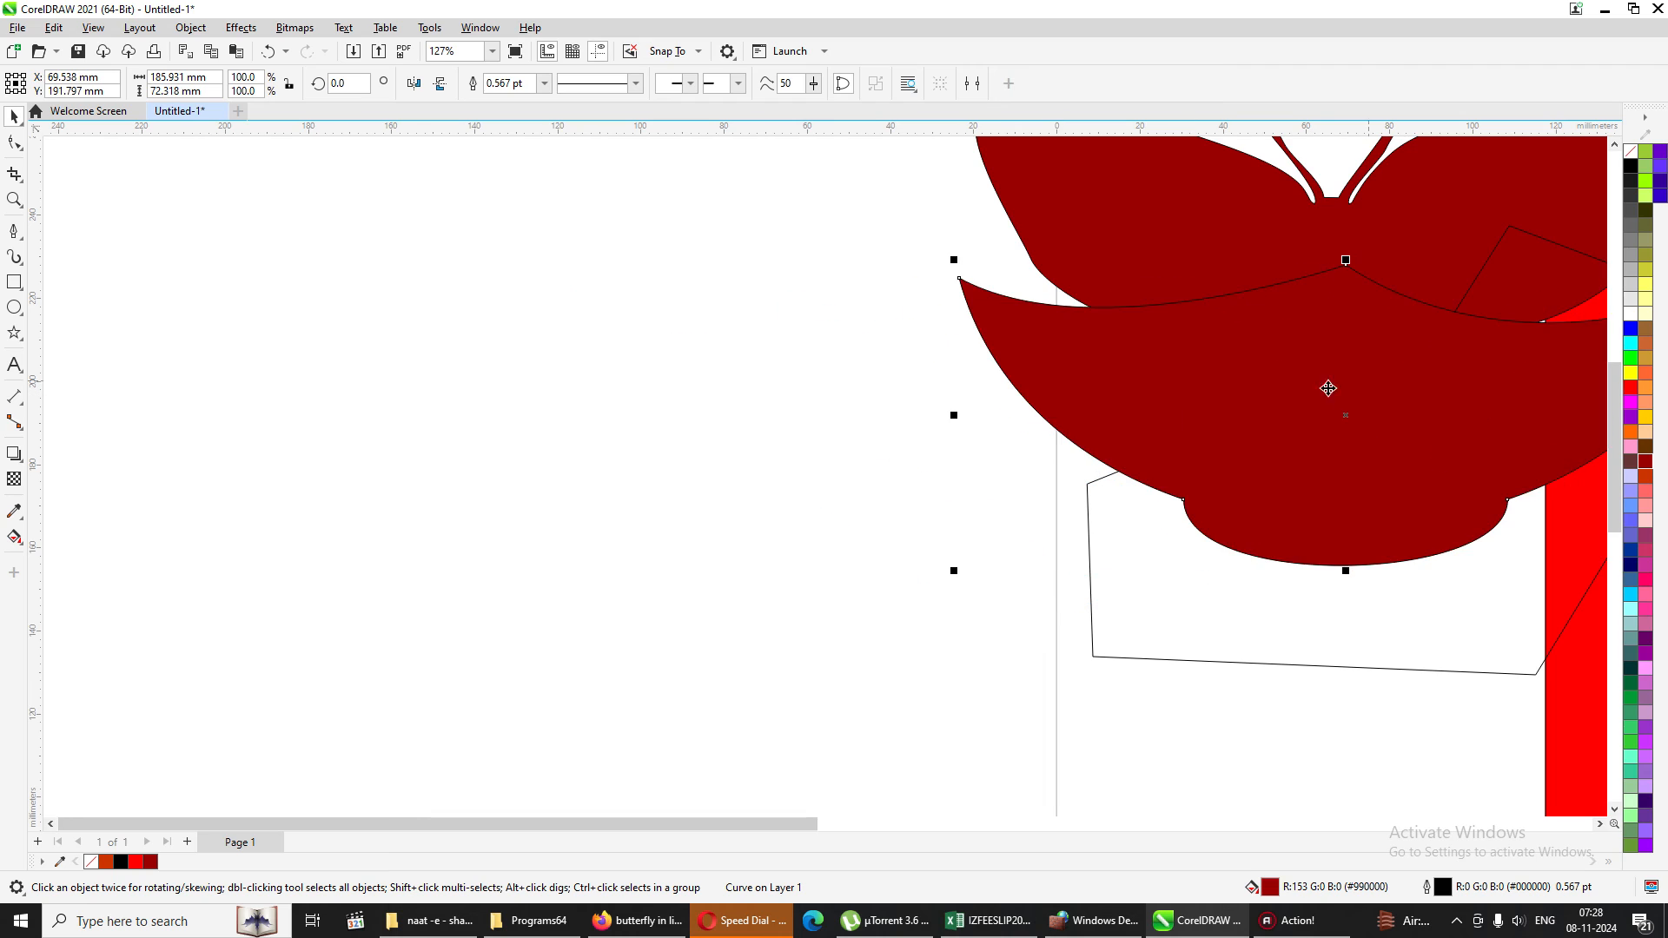
{"action": "left_click", "coordinate": [14, 281]}
{"action": "left_click_drag", "start_coordinate": [364, 245], "coordinate": [574, 645]}
Convert the rectangle to curves and delete its upper-left corner node to leave a triangle.
{"action": "left_click", "coordinate": [14, 142]}
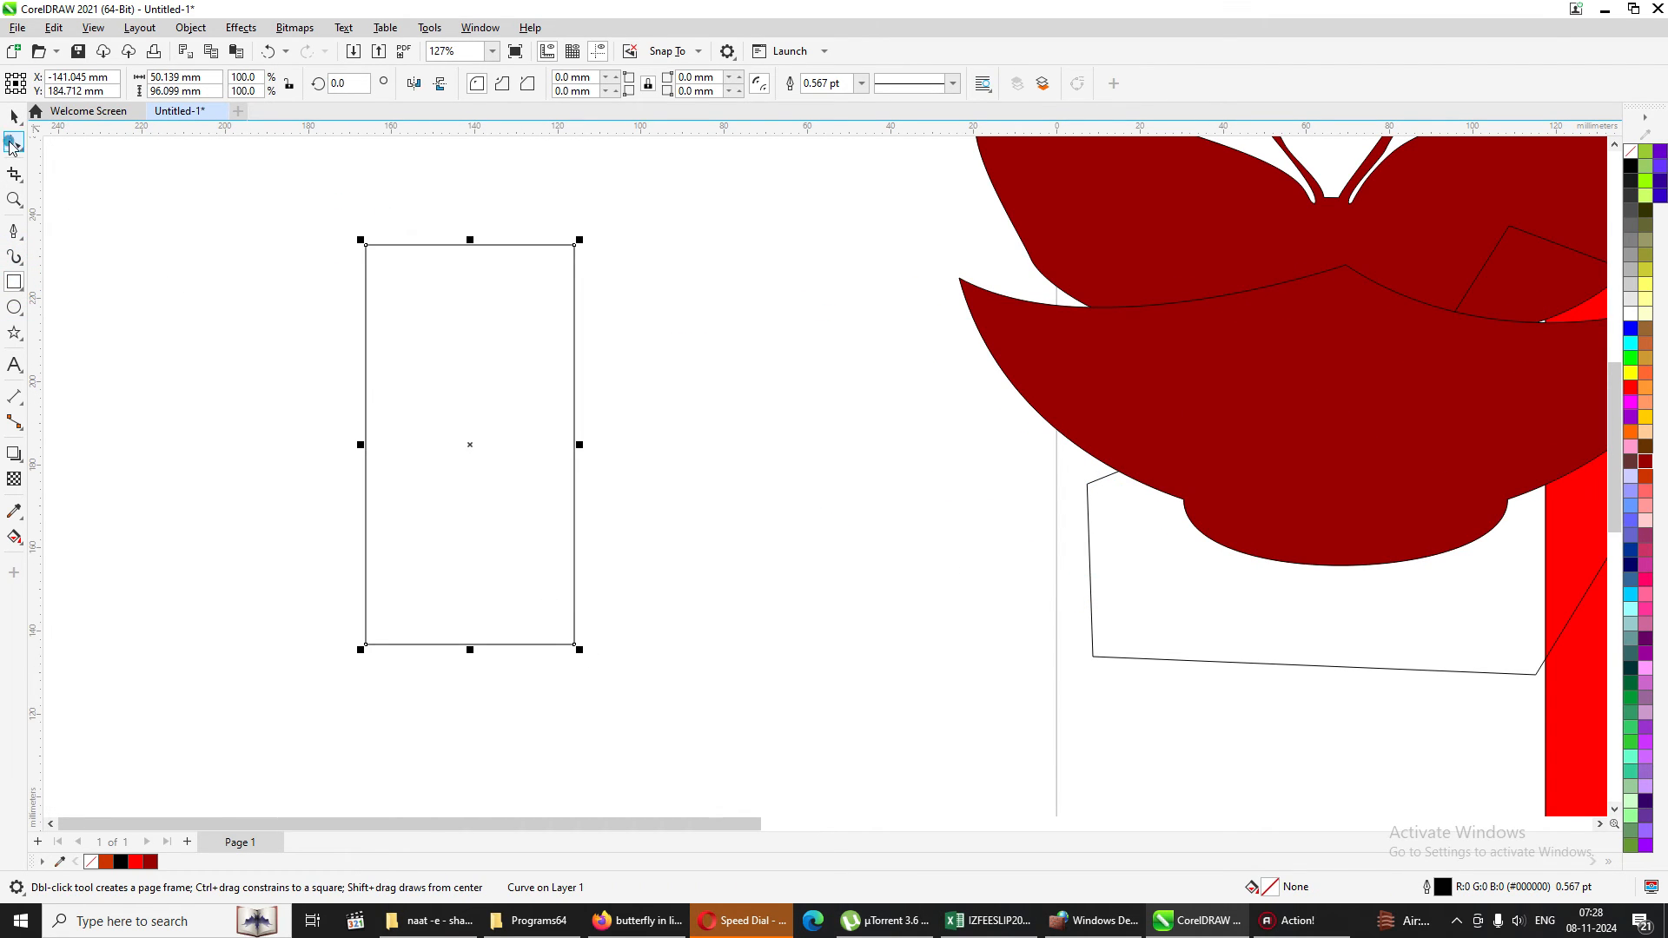
{"action": "key", "text": "ctrl+q"}
{"action": "double_click", "coordinate": [366, 247]}
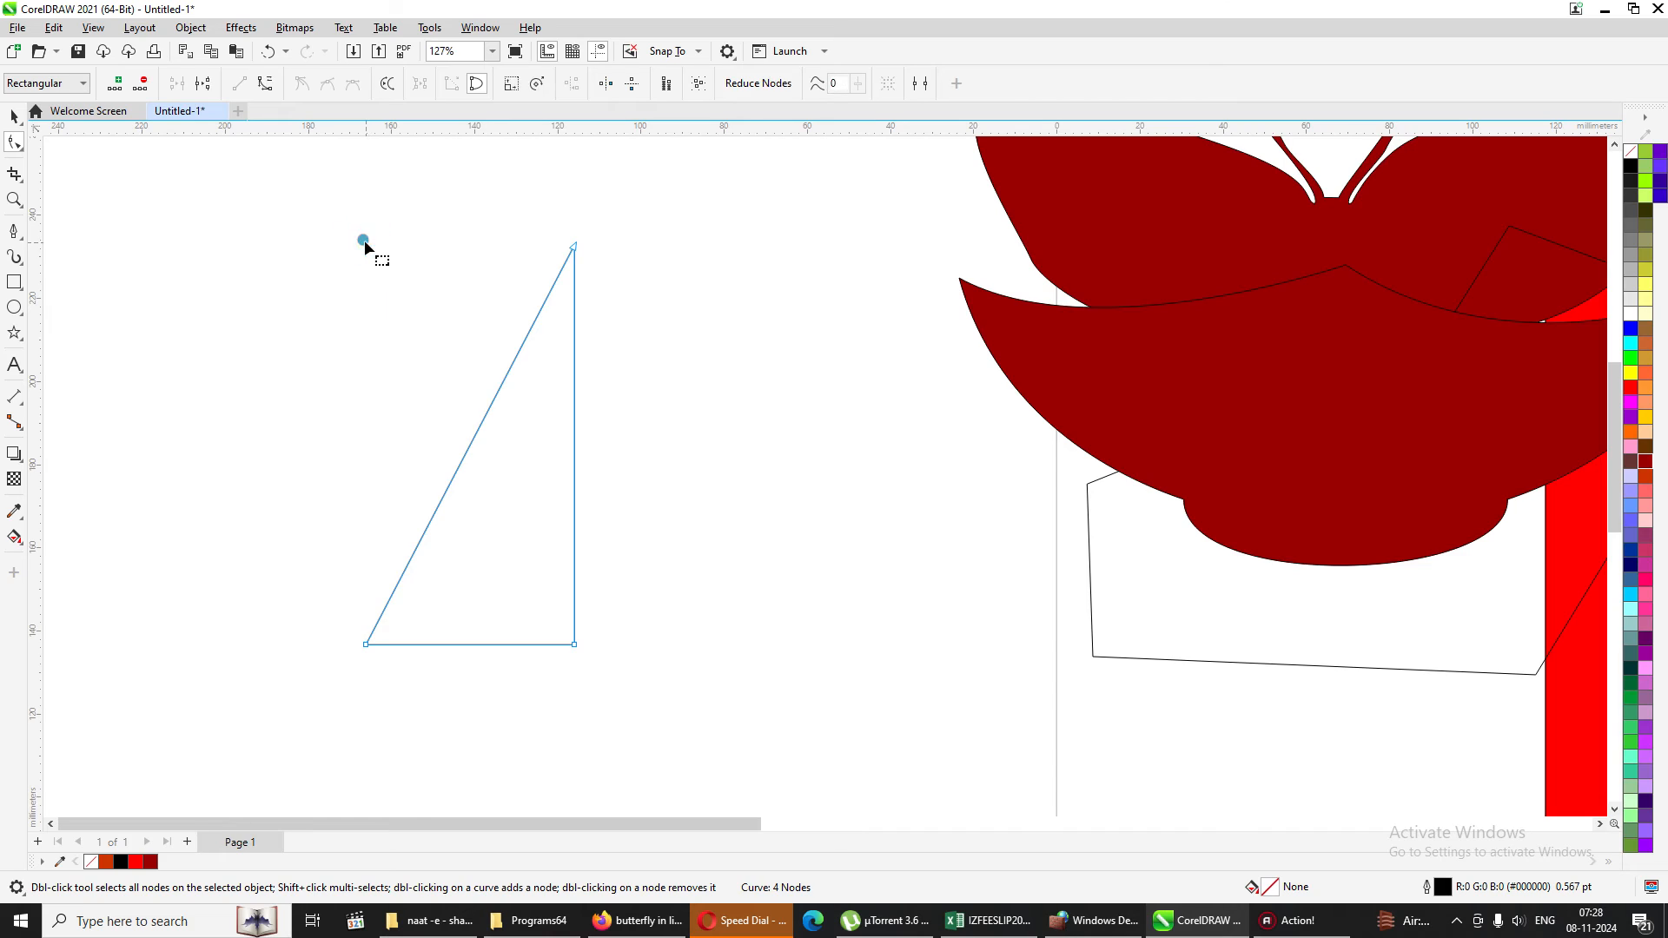
Convert the triangle's vertical side to a curve and bow it outward to the right.
{"action": "right_click", "coordinate": [574, 450]}
{"action": "left_click", "coordinate": [622, 572]}
{"action": "left_click_drag", "start_coordinate": [574, 456], "coordinate": [709, 458]}
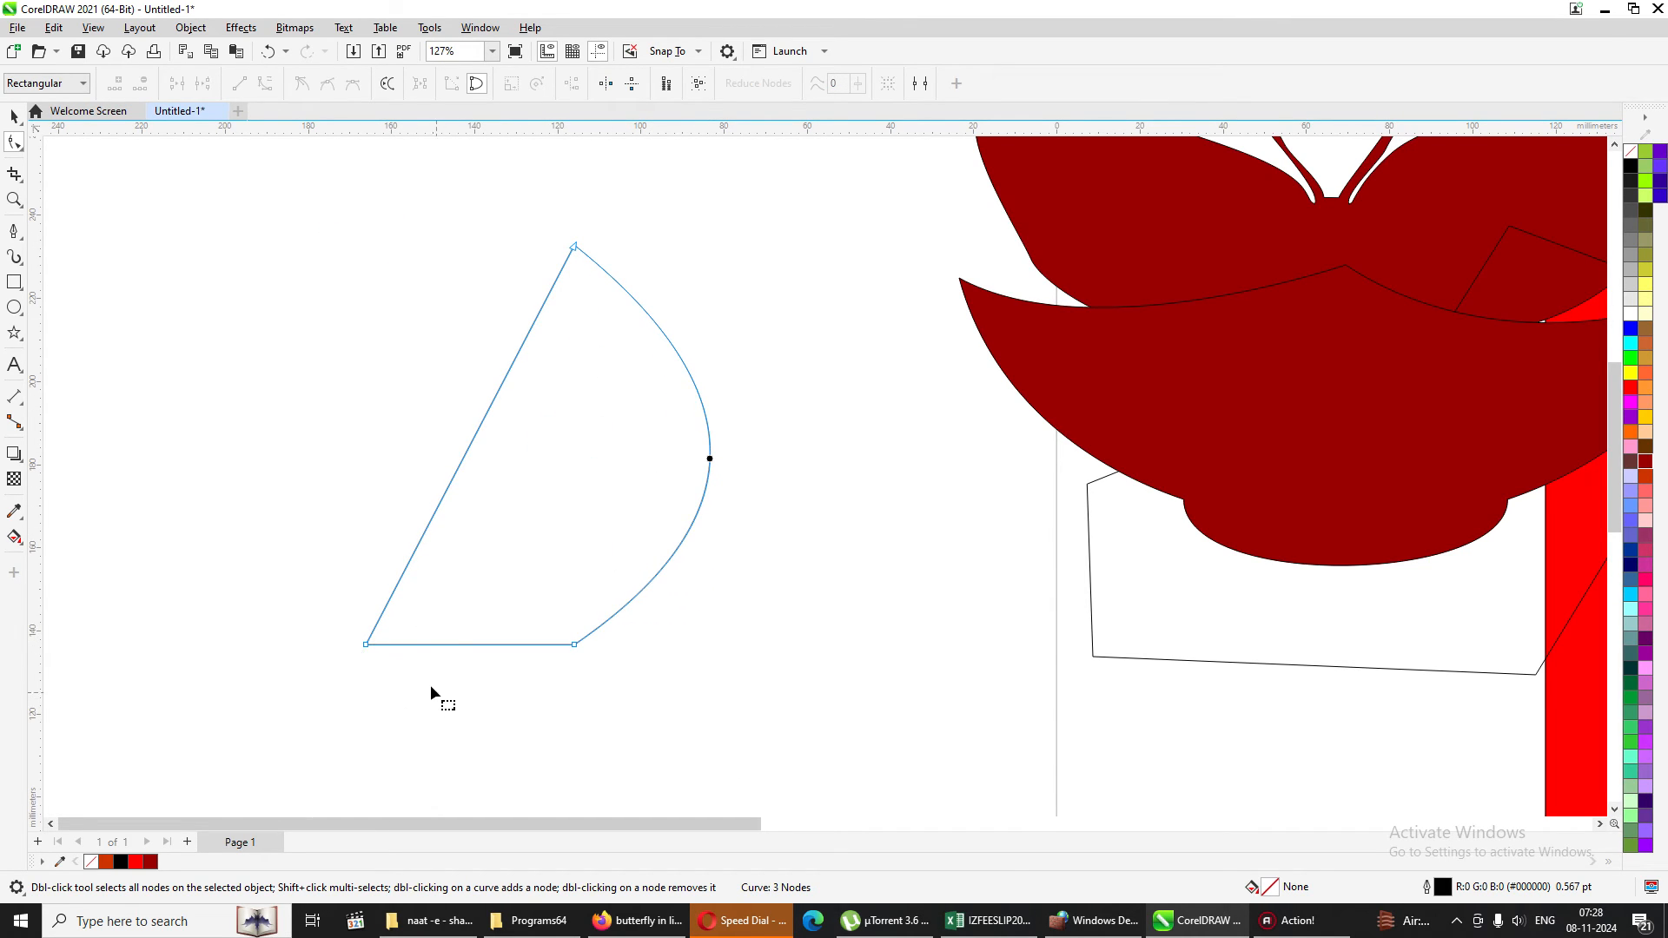
Delete the lower-left node, convert the remaining straight side to a curve and bow it left to form a leaf shape.
{"action": "double_click", "coordinate": [367, 645]}
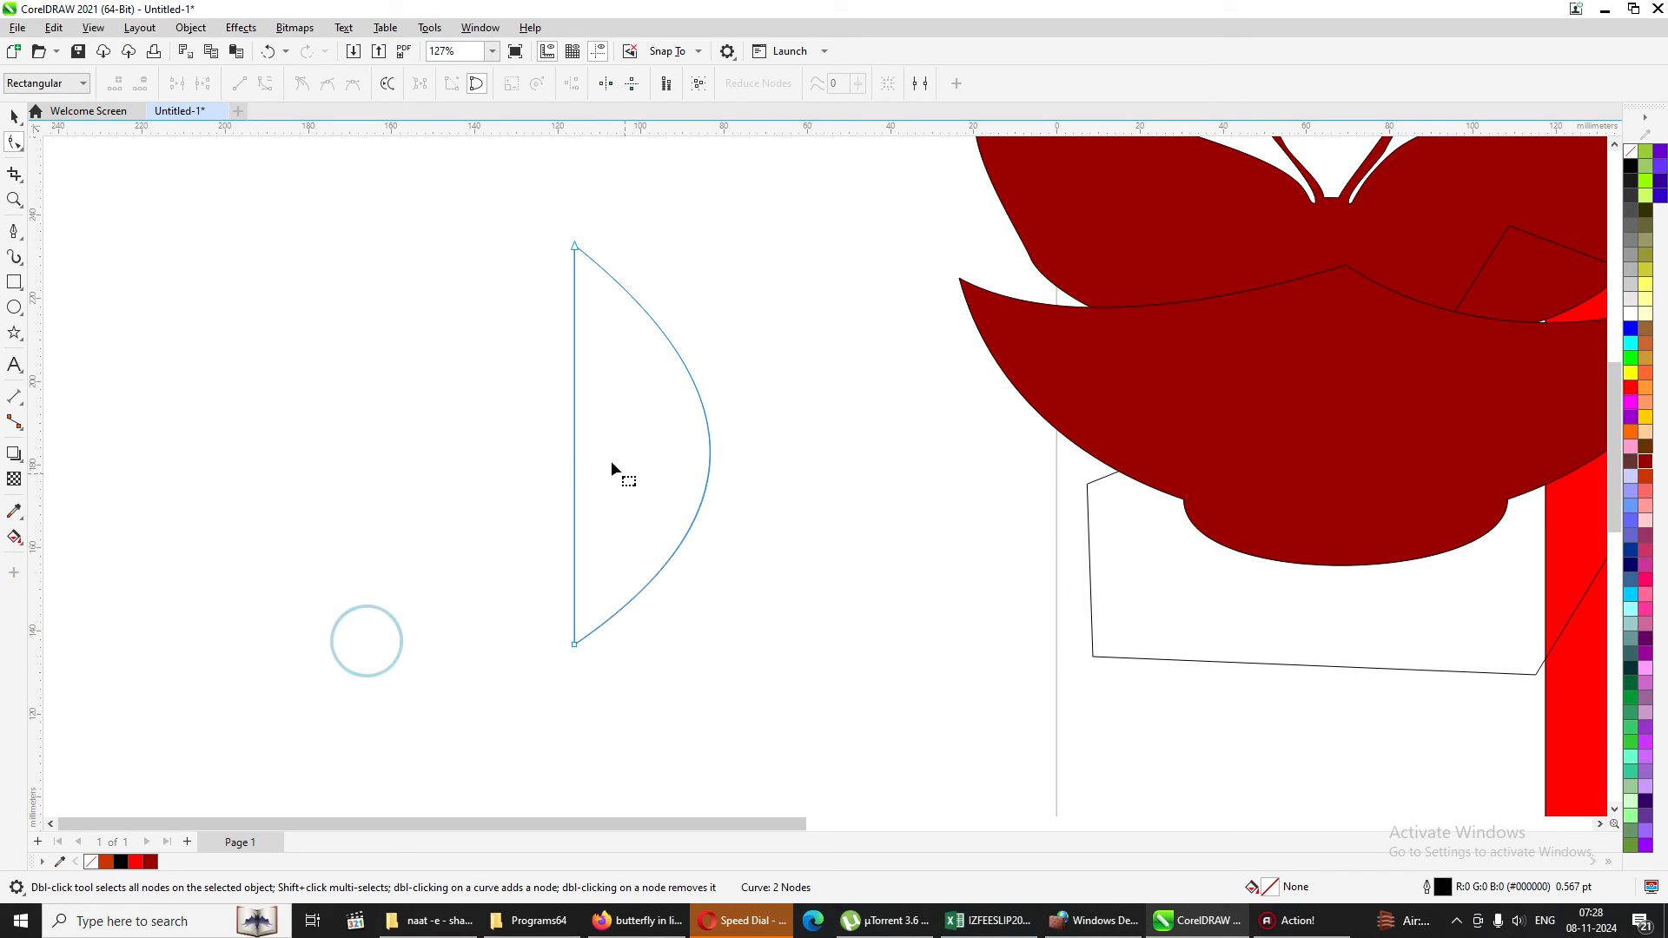
{"action": "right_click", "coordinate": [573, 431]}
{"action": "left_click", "coordinate": [634, 553]}
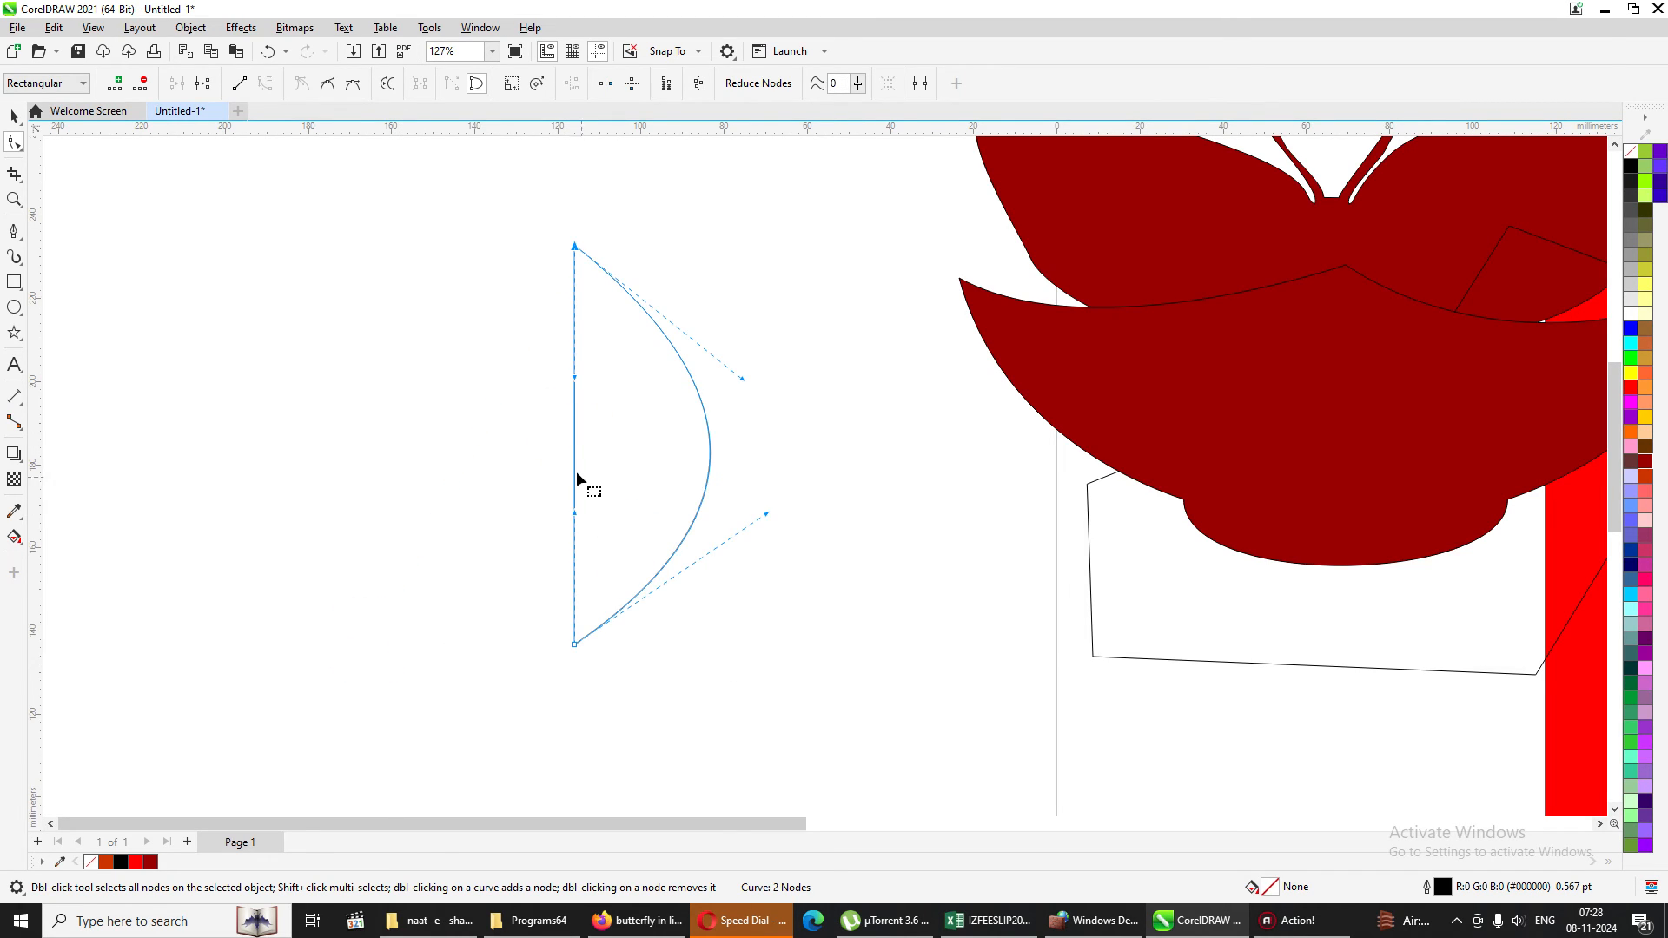
{"action": "left_click_drag", "start_coordinate": [573, 443], "coordinate": [451, 460]}
{"action": "left_click", "coordinate": [760, 476]}
{"action": "left_click", "coordinate": [534, 425]}
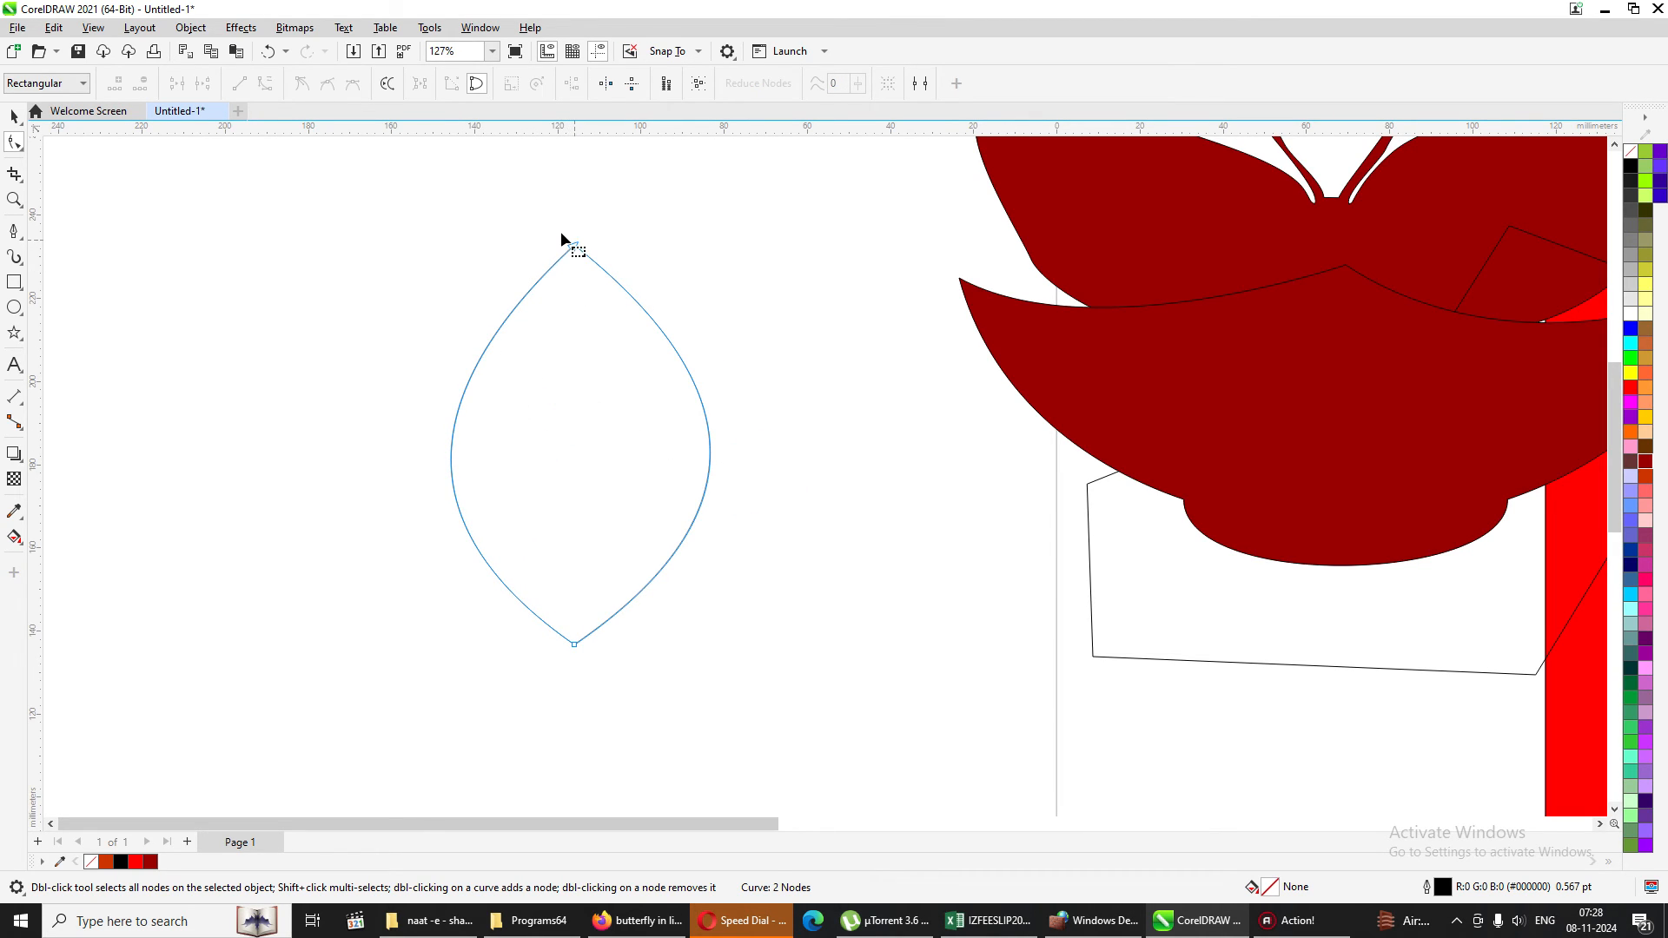
Select the leaf shape's top and bottom nodes and align them horizontally to form a figure-eight.
{"action": "left_click_drag", "start_coordinate": [560, 233], "coordinate": [611, 283]}
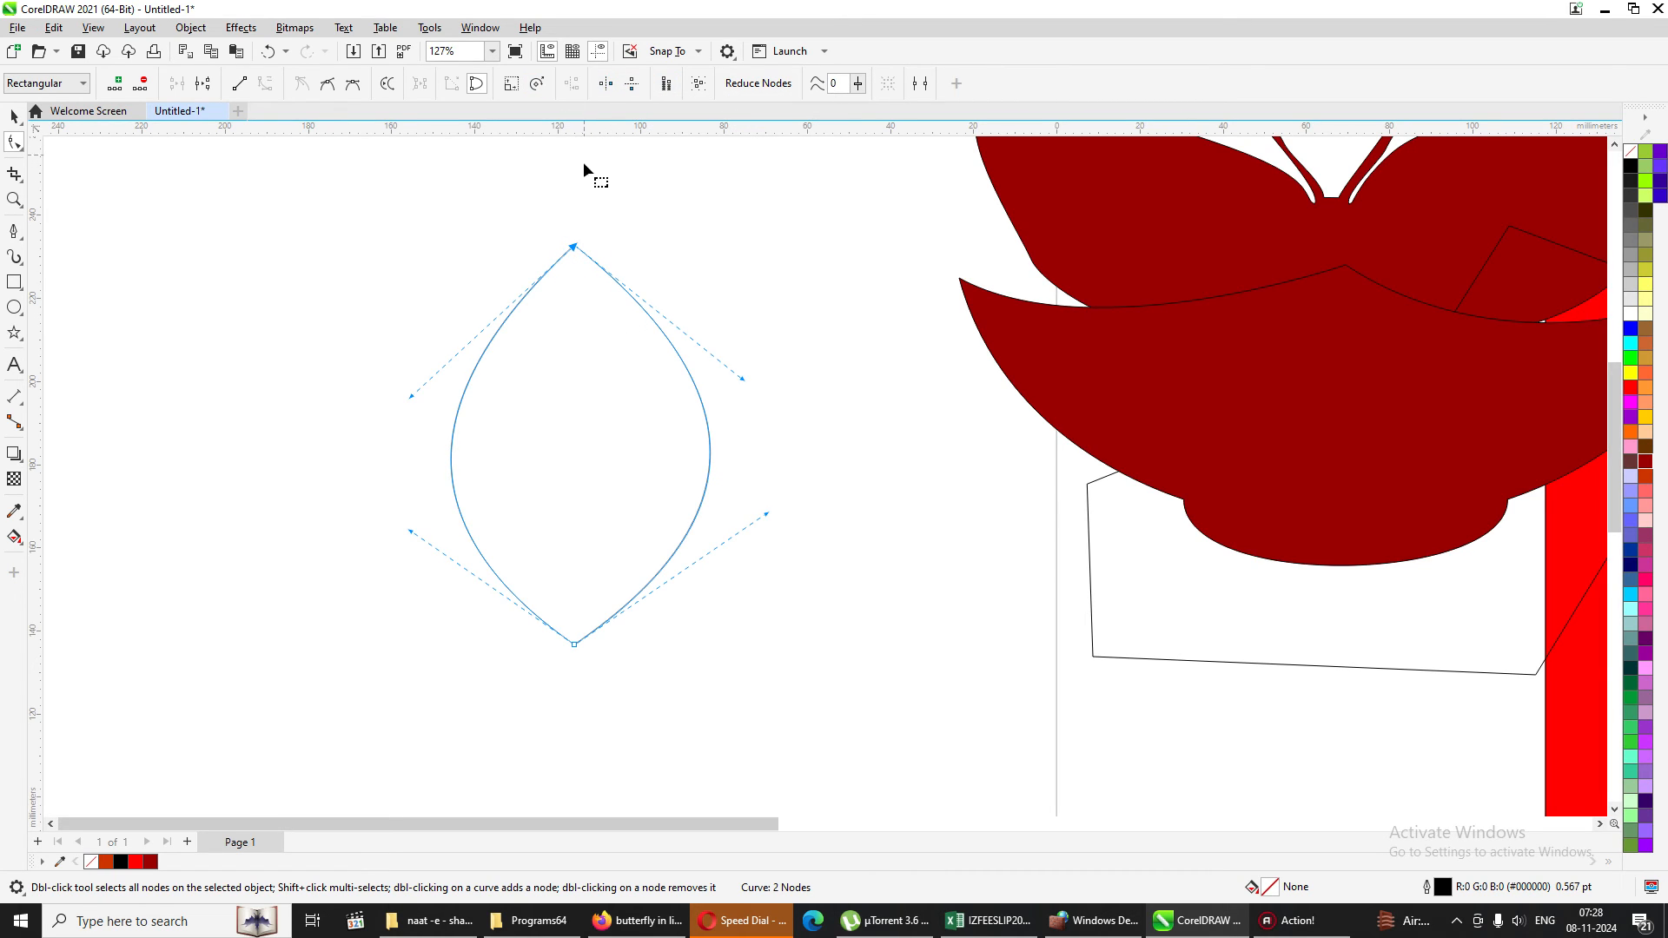
{"action": "left_click_drag", "start_coordinate": [557, 198], "coordinate": [598, 700]}
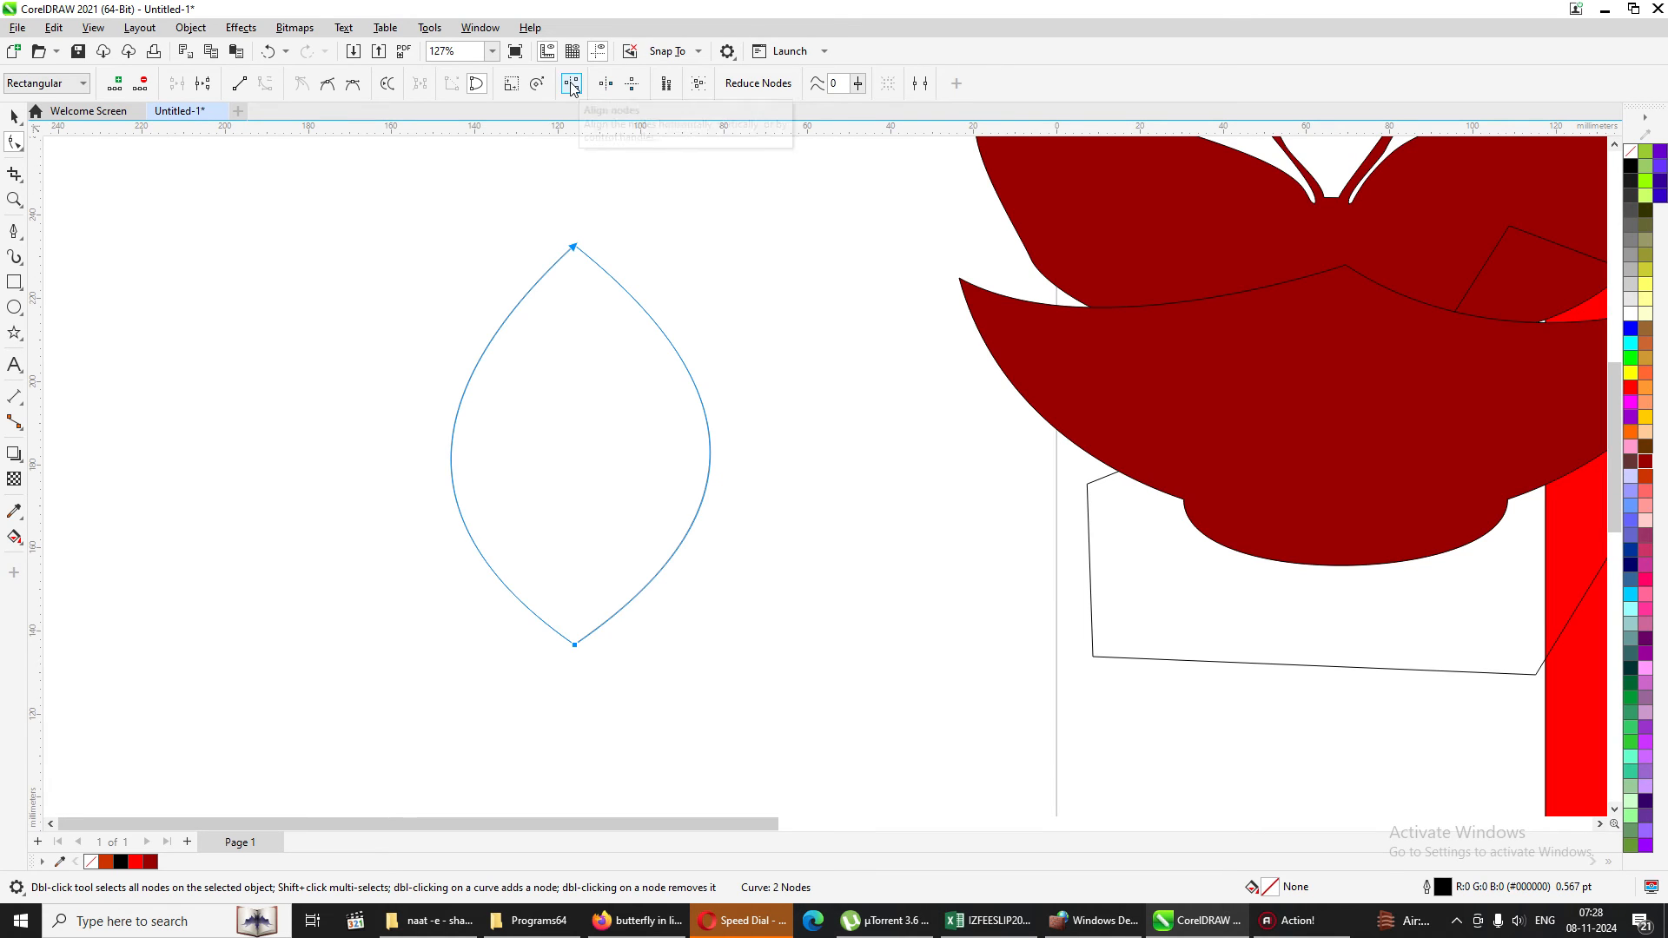
{"action": "left_click", "coordinate": [571, 84]}
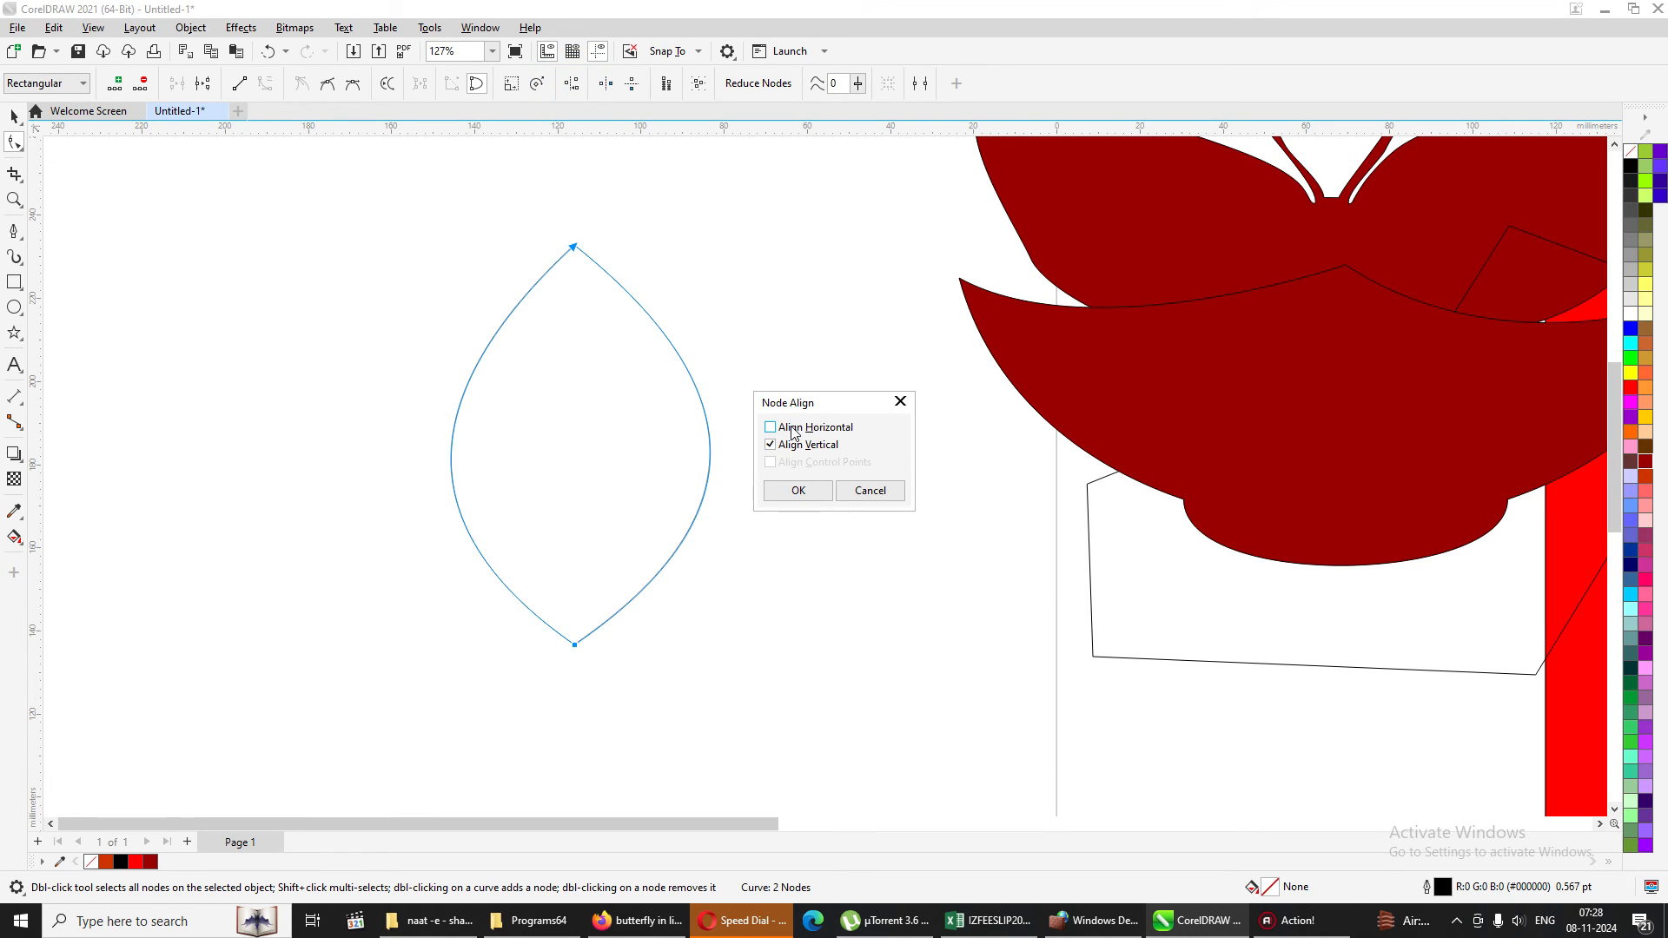
{"action": "left_click", "coordinate": [793, 432]}
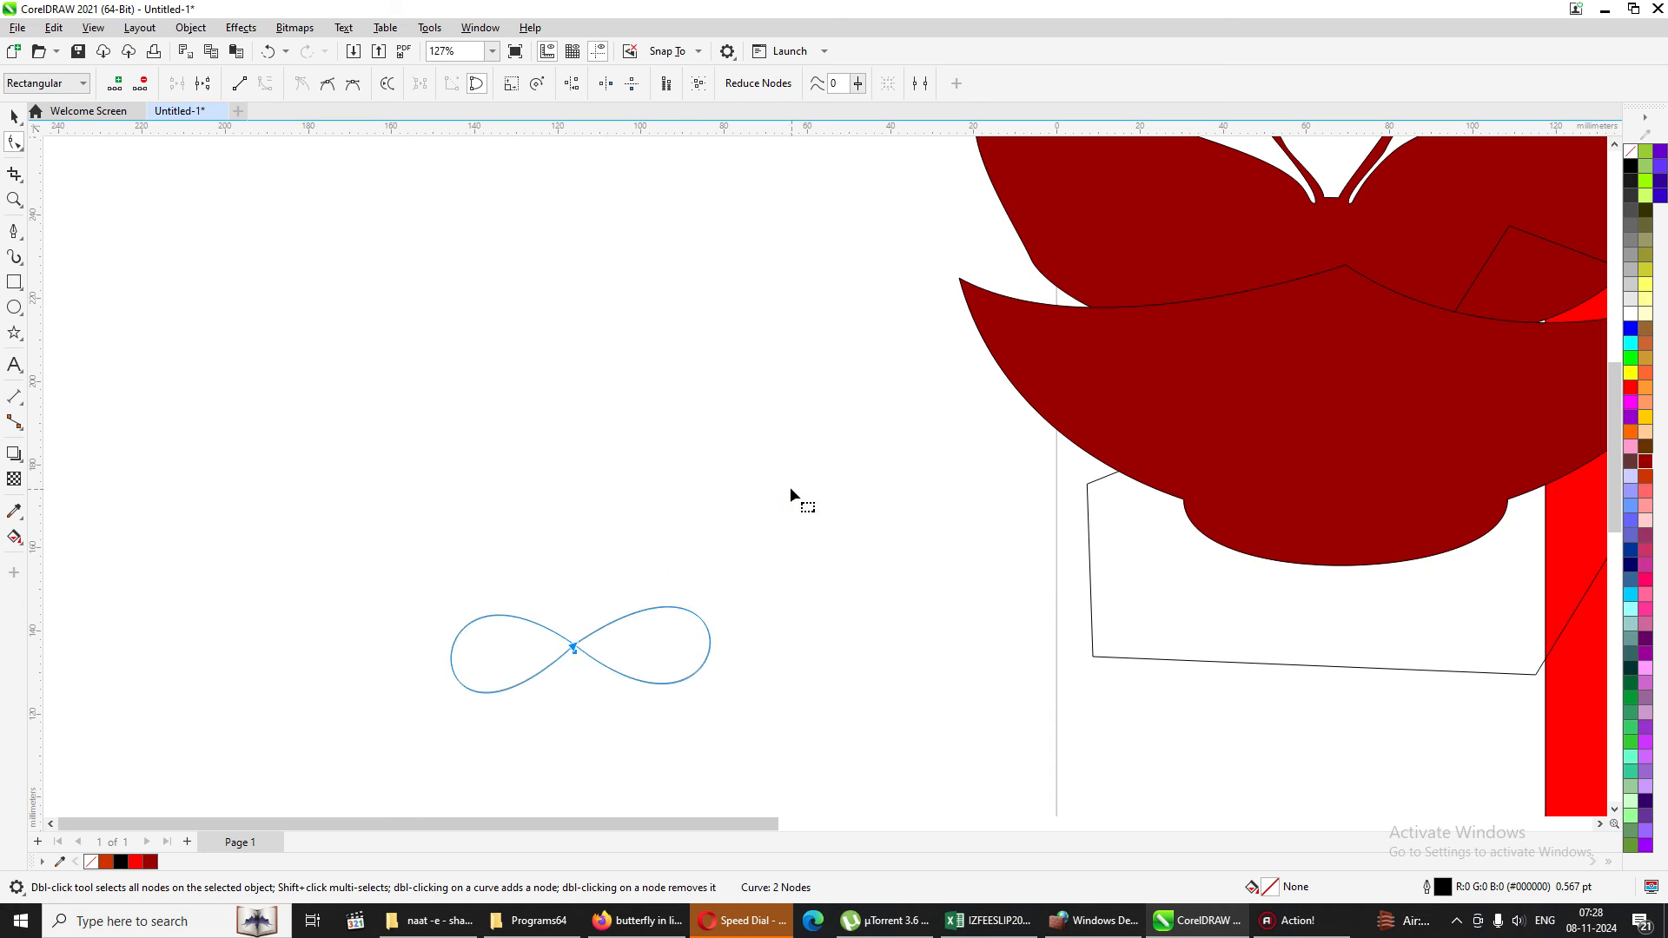
Place a copy of the figure-eight above the original and rotate the copy by 90 degrees.
{"action": "left_click", "coordinate": [14, 115]}
{"action": "left_click_drag", "start_coordinate": [635, 655], "coordinate": [499, 239]}
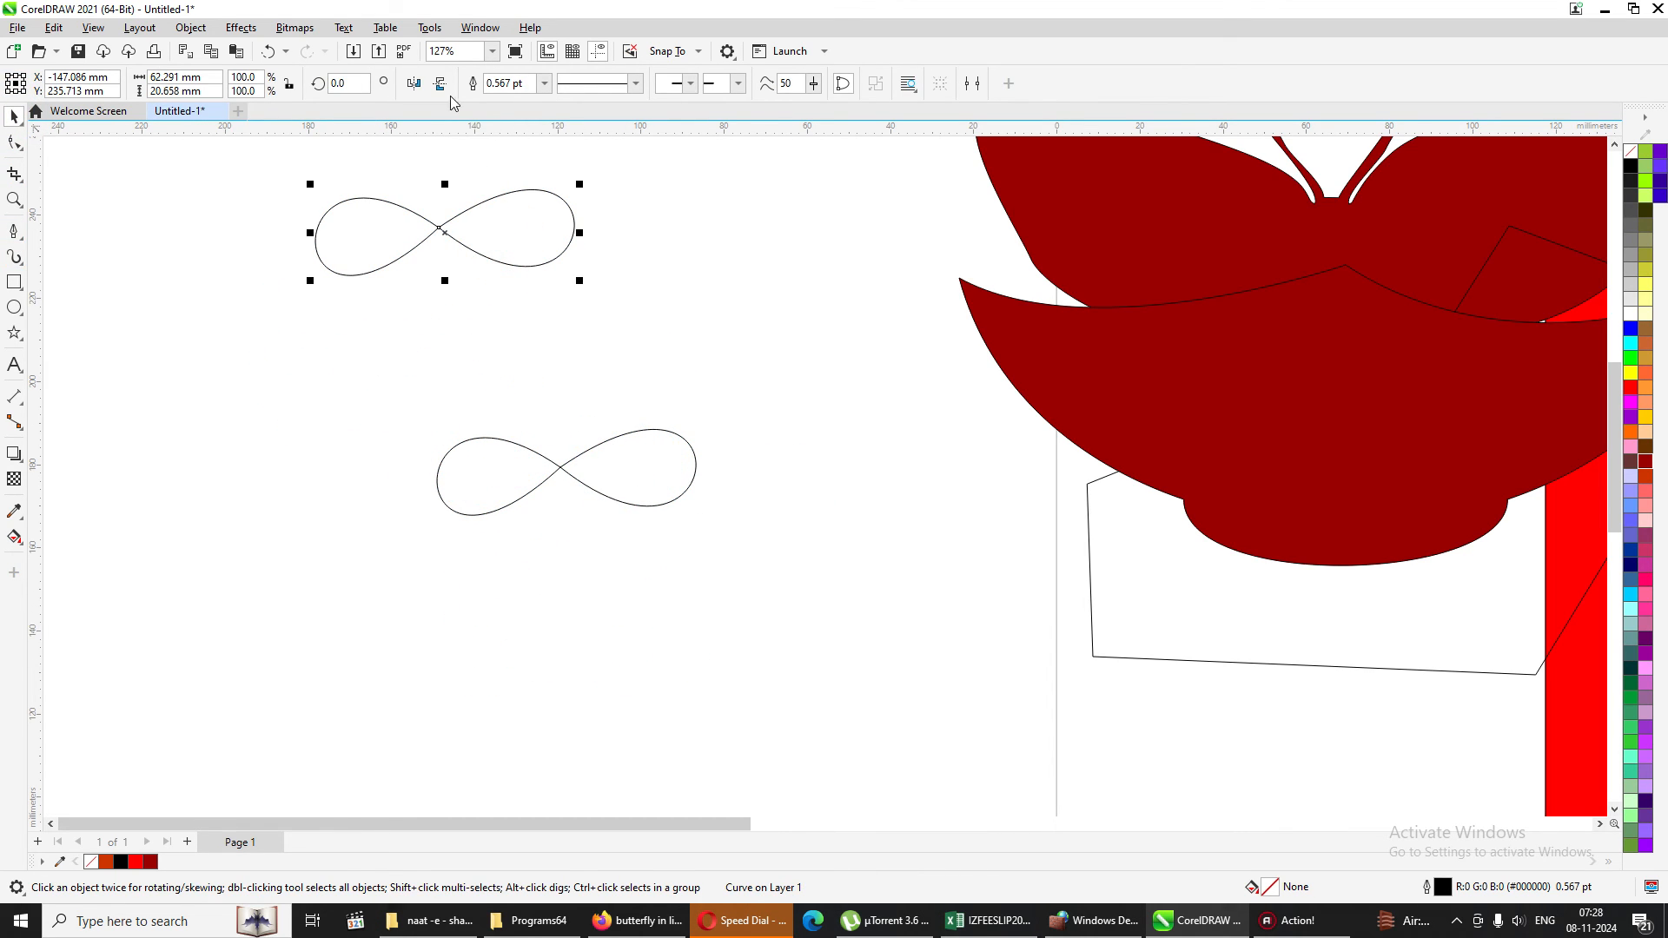
{"action": "left_click", "coordinate": [349, 82]}
{"action": "type", "text": "90"}
{"action": "key", "text": "Return"}
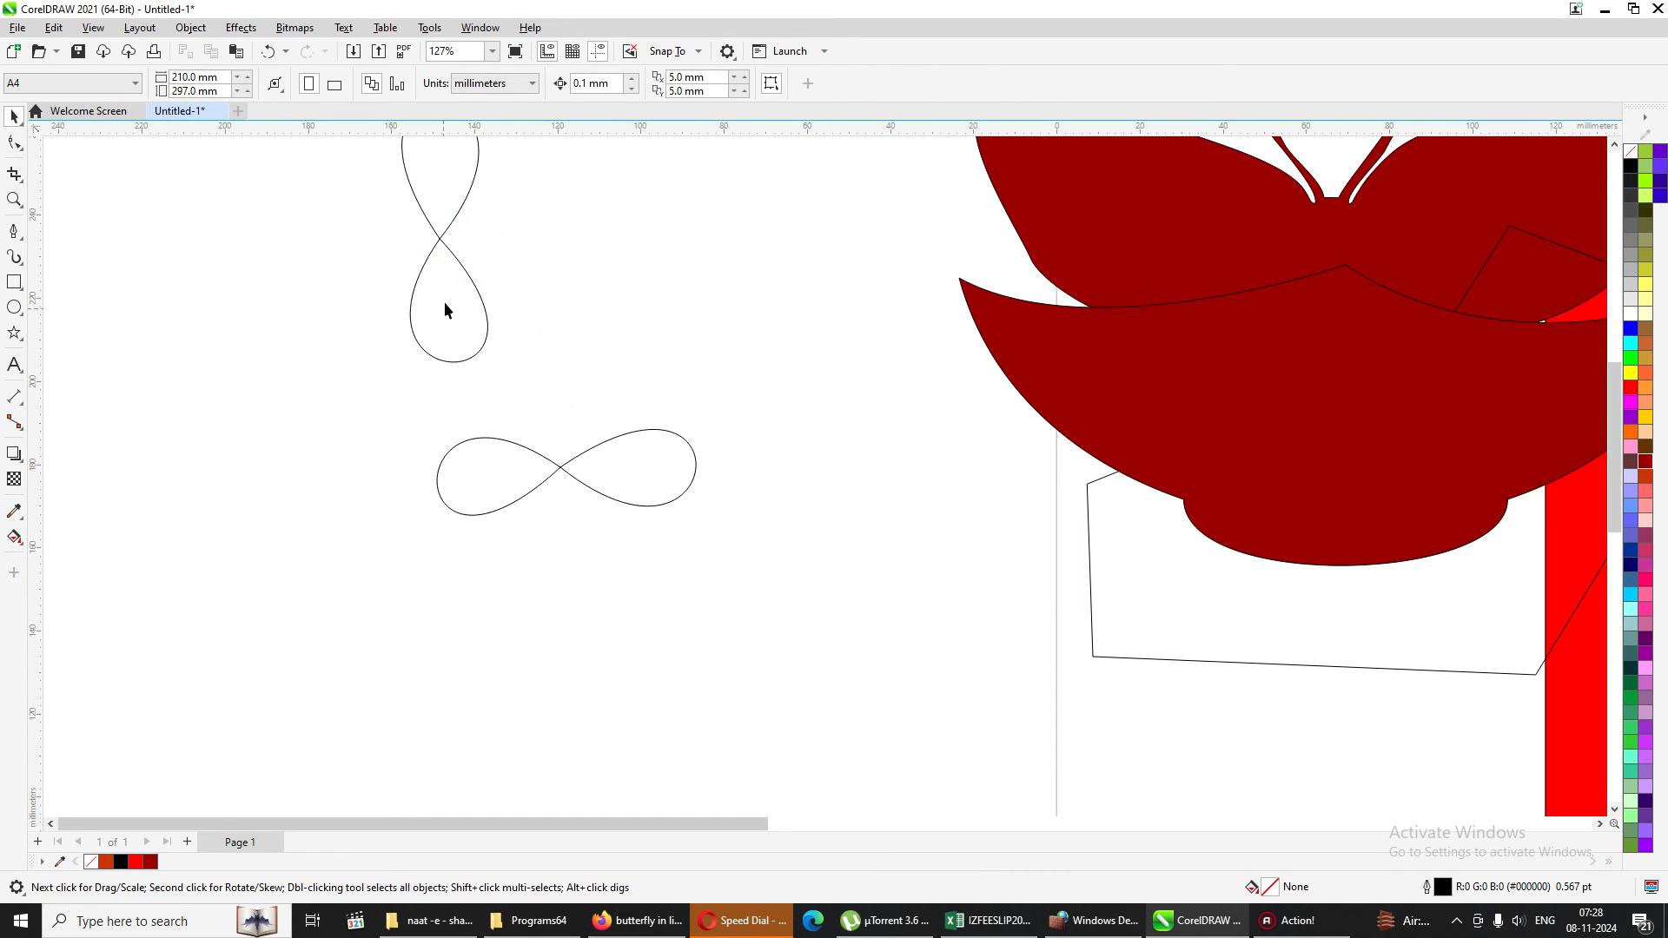
Move the rotated figure-eight onto the horizontal one so their crossings meet and form a four-petal flower.
{"action": "left_click_drag", "start_coordinate": [446, 304], "coordinate": [575, 517]}
{"action": "left_click", "coordinate": [299, 408]}
{"action": "left_click_drag", "start_coordinate": [800, 569], "coordinate": [826, 733]}
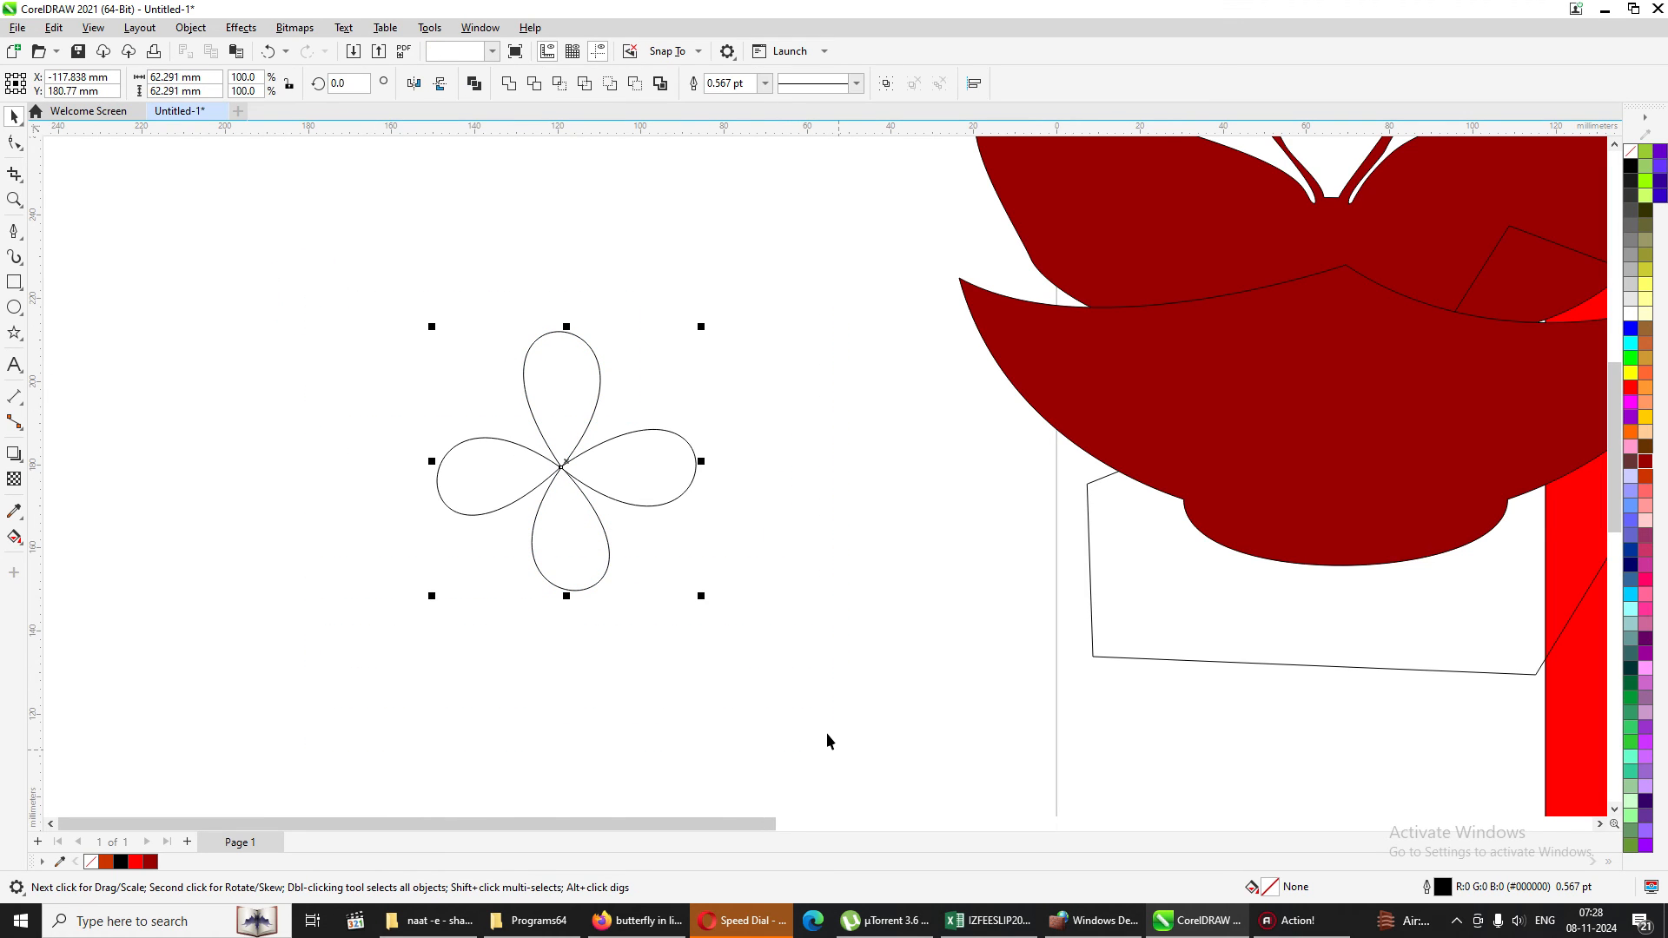
{"action": "key", "text": "e"}
{"action": "key", "text": "ctrl+z"}
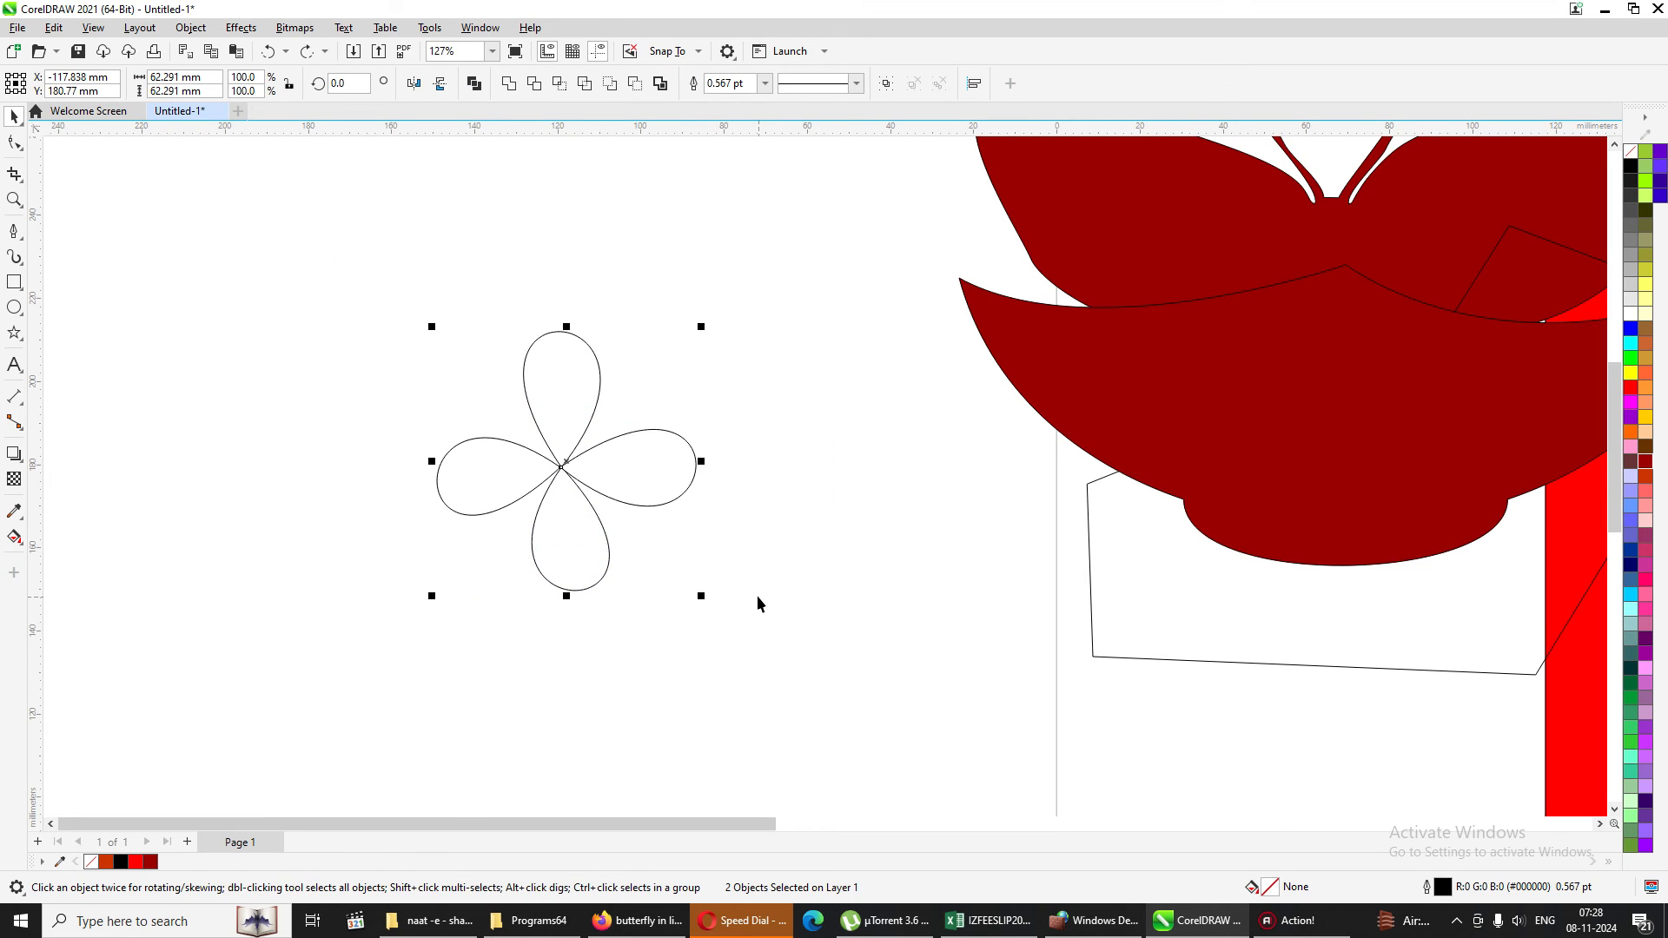
Draw a circle about 12 mm in diameter over the petals' crossing and weld it with both figure-eights into one shape.
{"action": "left_click", "coordinate": [68, 311]}
{"action": "left_click", "coordinate": [14, 308]}
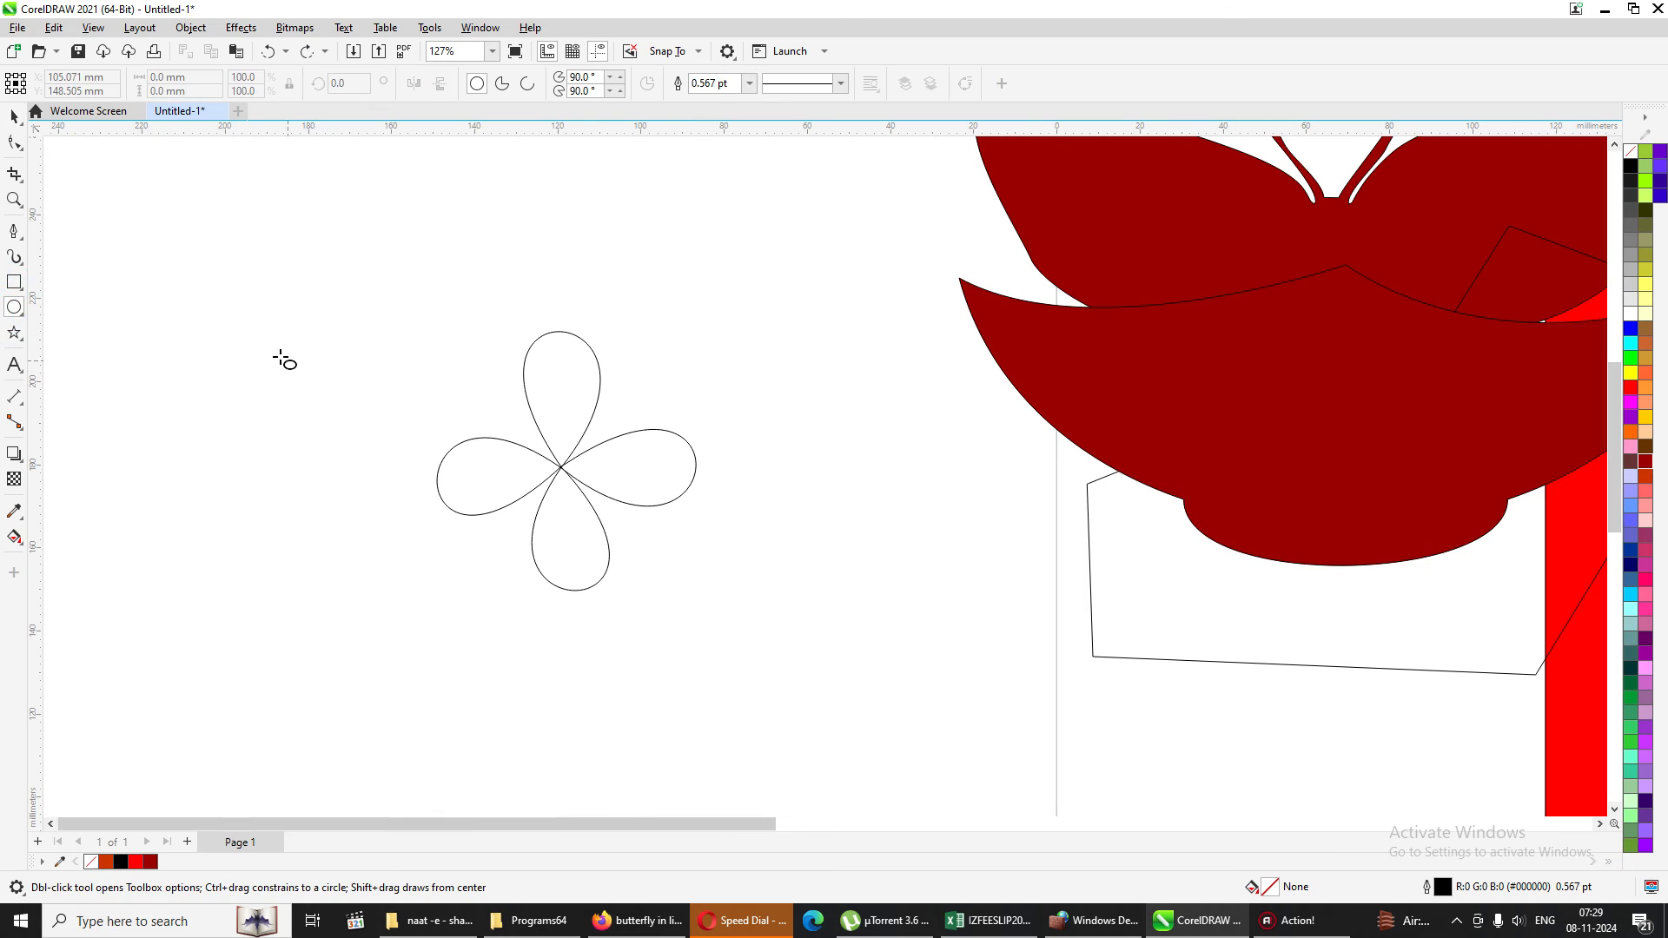
{"action": "left_click_drag", "start_coordinate": [256, 322], "coordinate": [555, 470]}
{"action": "left_click", "coordinate": [14, 115]}
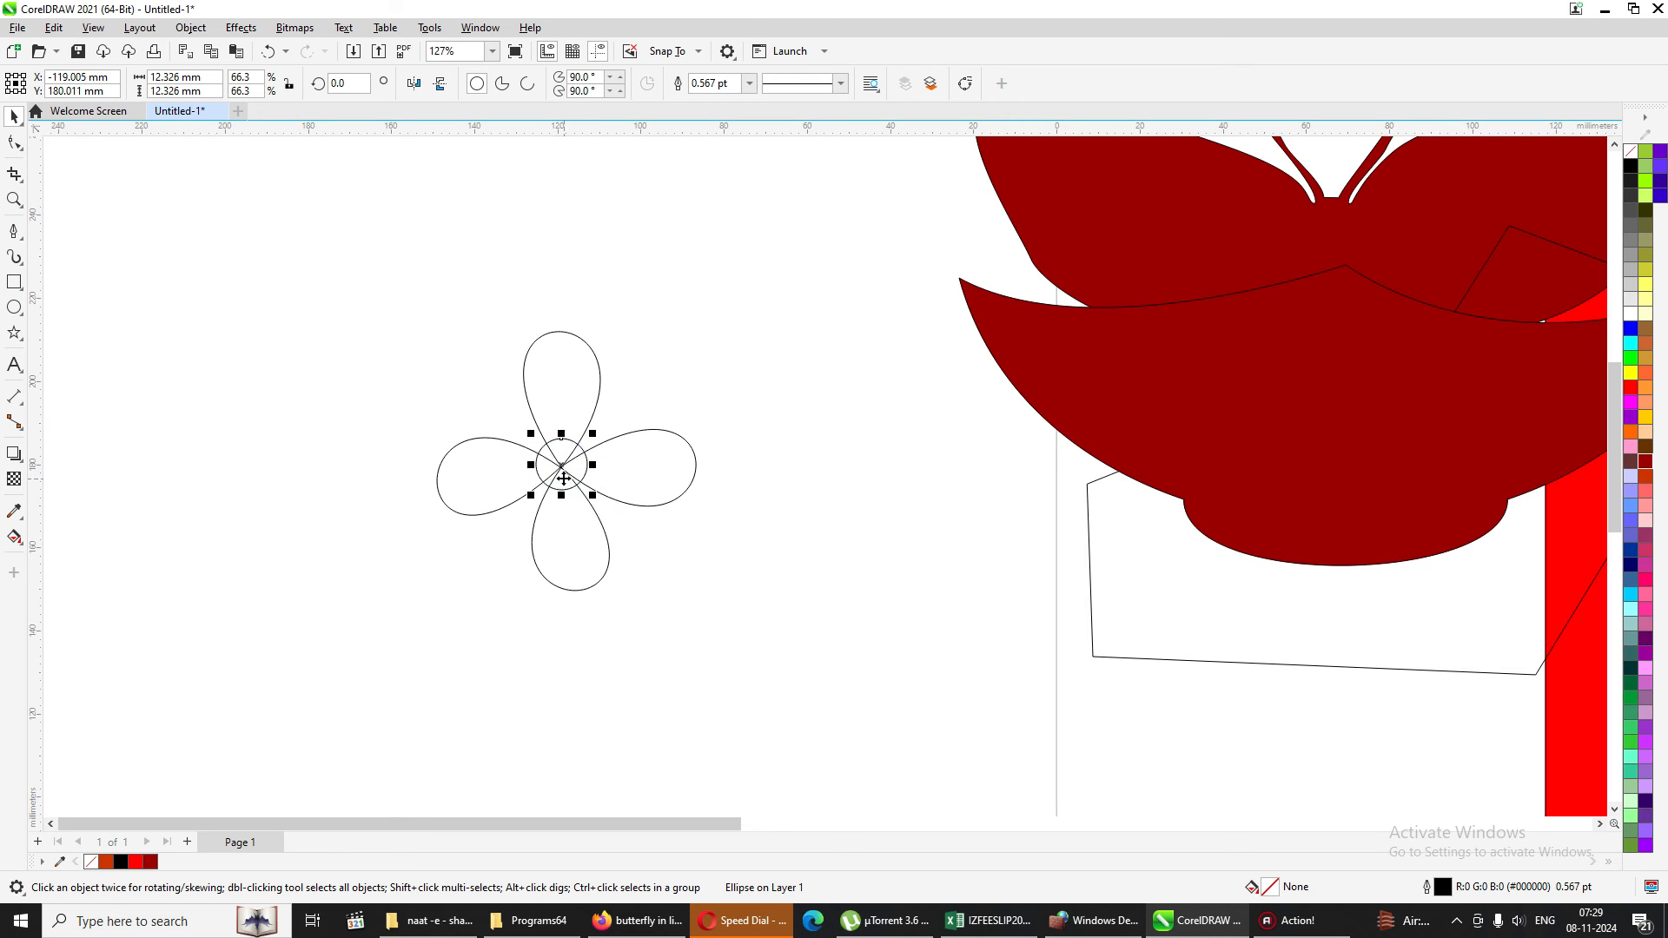
{"action": "left_click", "coordinate": [760, 553]}
{"action": "left_click_drag", "start_coordinate": [391, 291], "coordinate": [805, 660]}
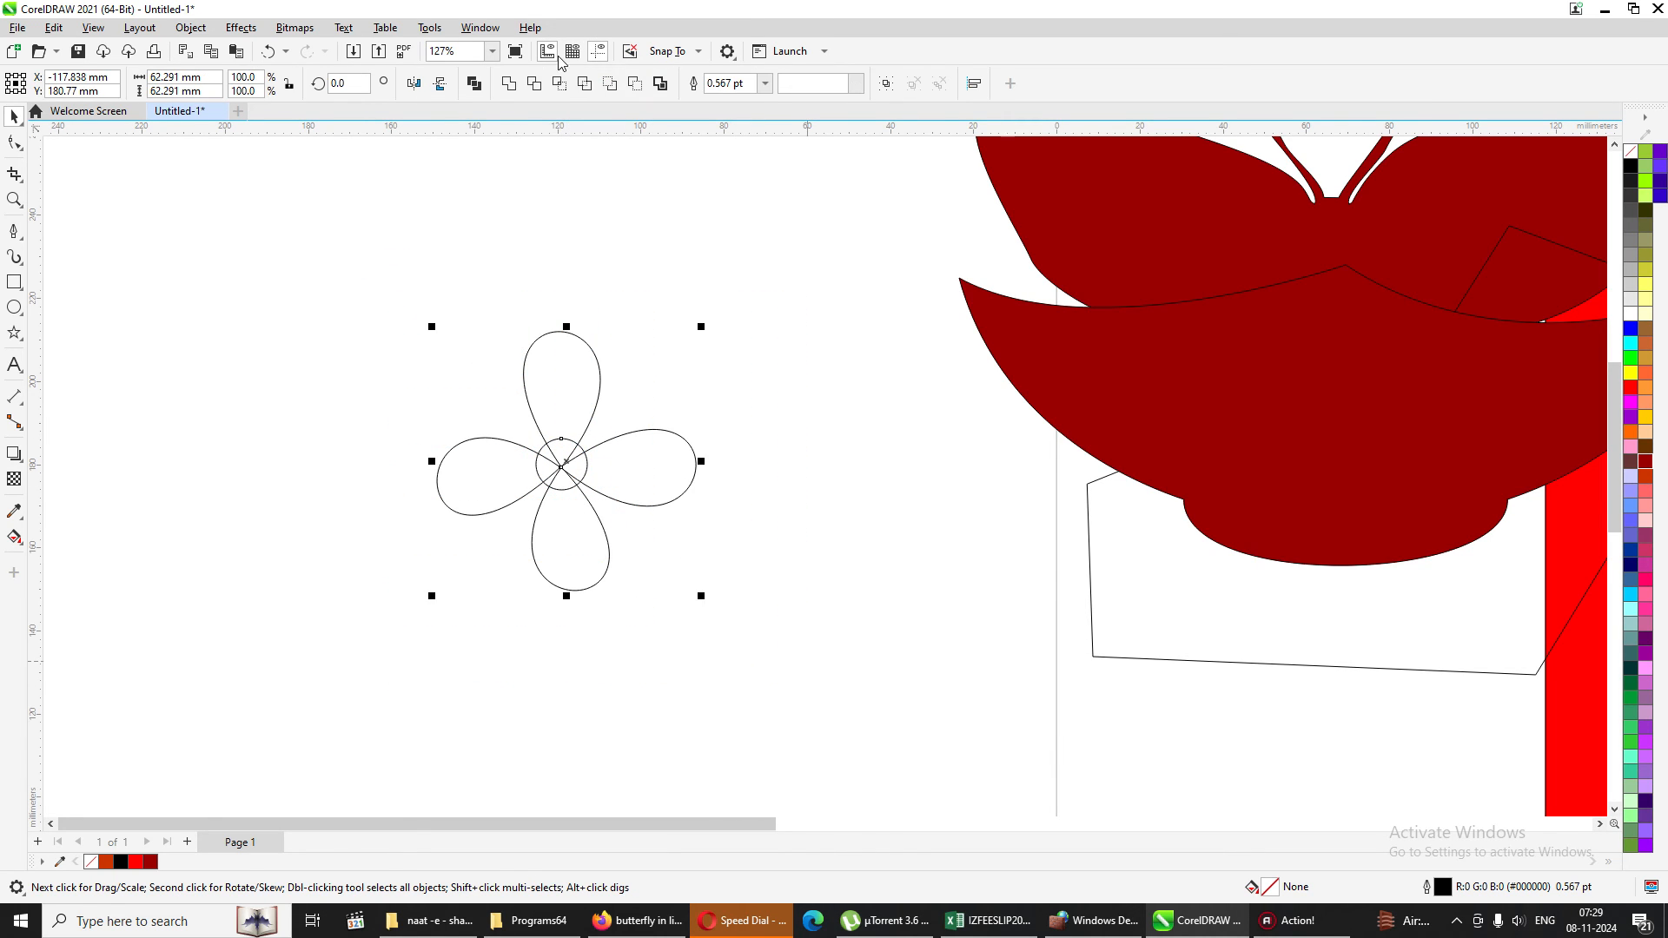
{"action": "left_click", "coordinate": [508, 88]}
Fill the welded four-petal flower with red and move it up and to the right on the canvas.
{"action": "left_click", "coordinate": [633, 469]}
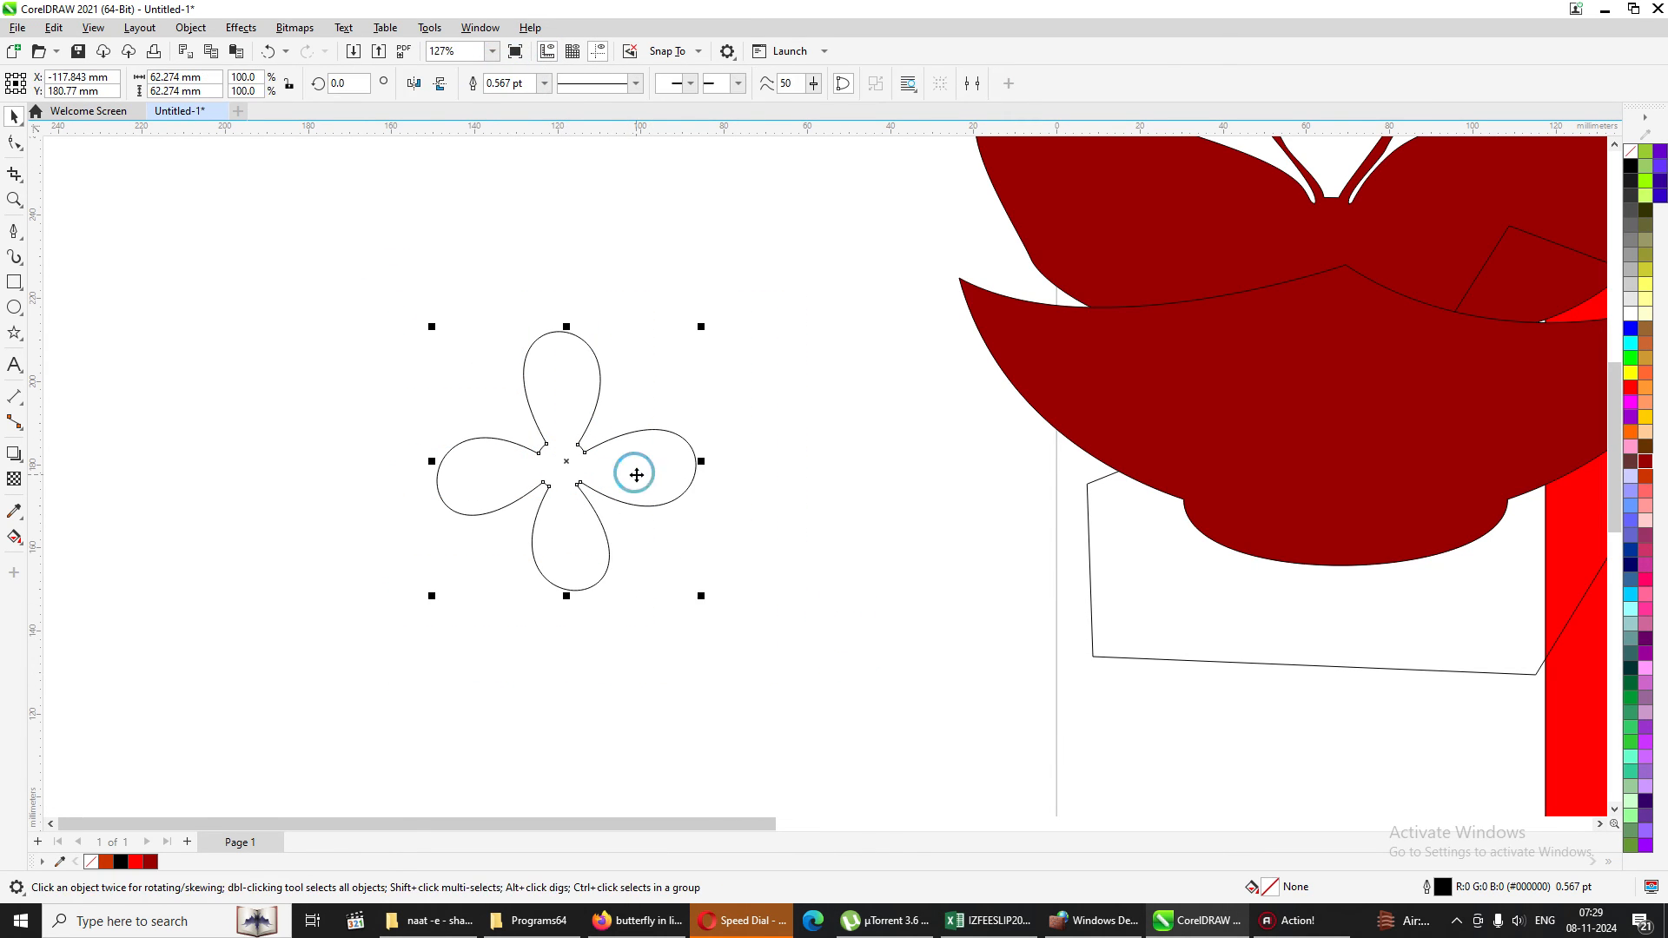
{"action": "left_click", "coordinate": [1632, 387]}
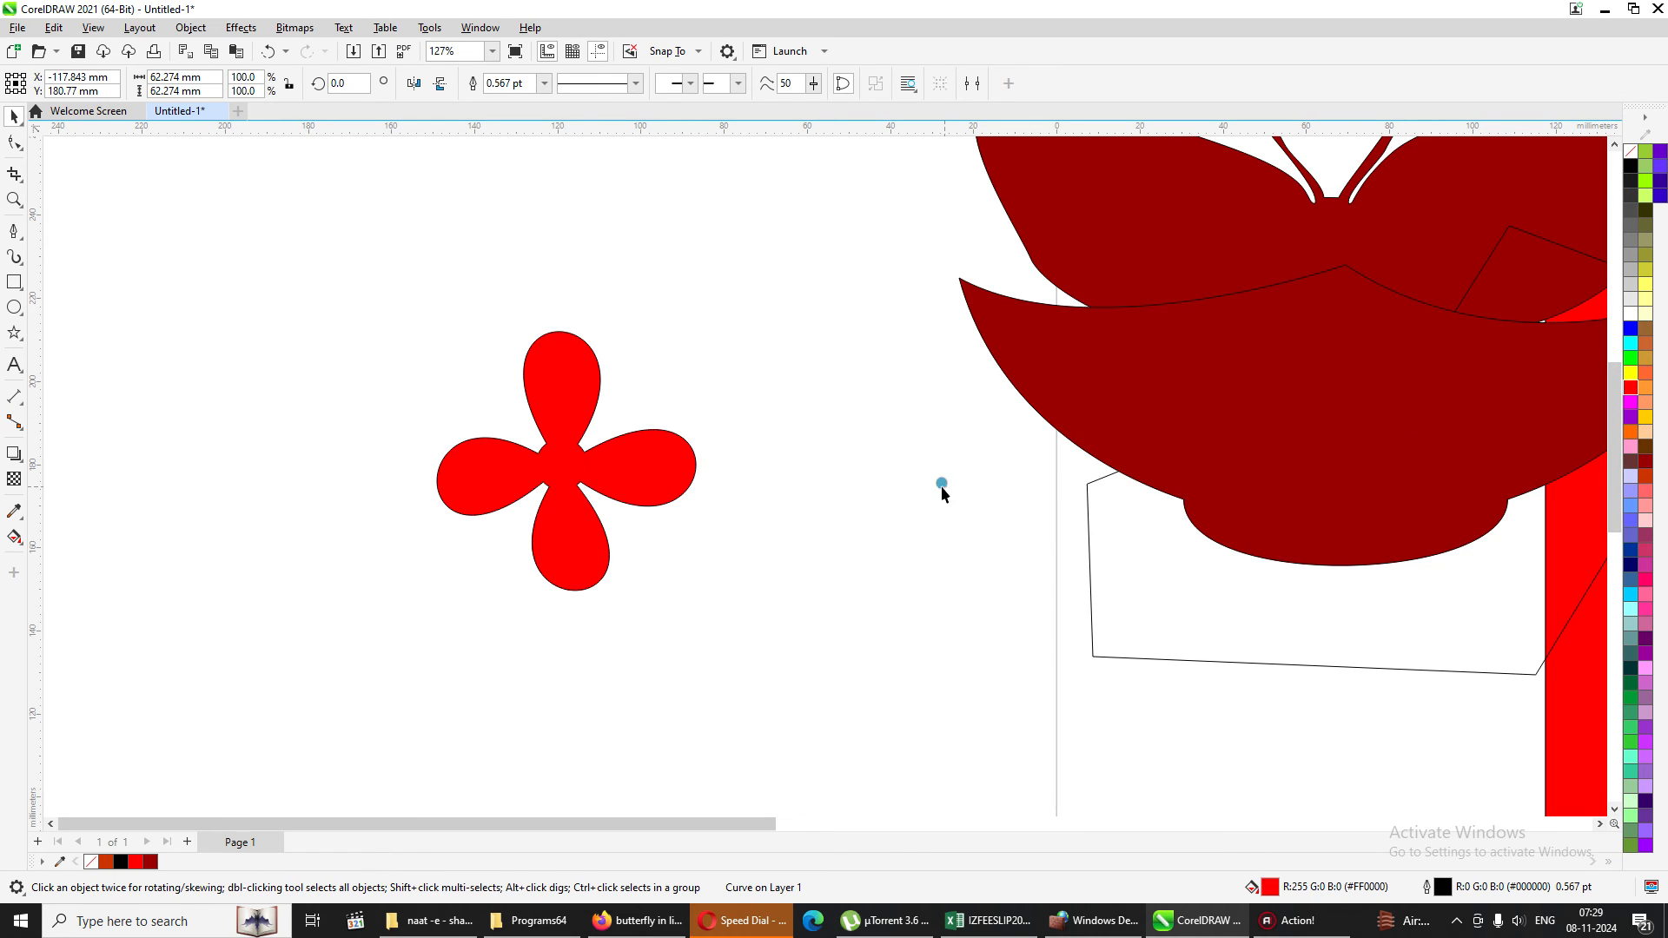
{"action": "left_click", "coordinate": [941, 486]}
{"action": "left_click", "coordinate": [565, 484]}
{"action": "left_click_drag", "start_coordinate": [564, 484], "coordinate": [688, 375]}
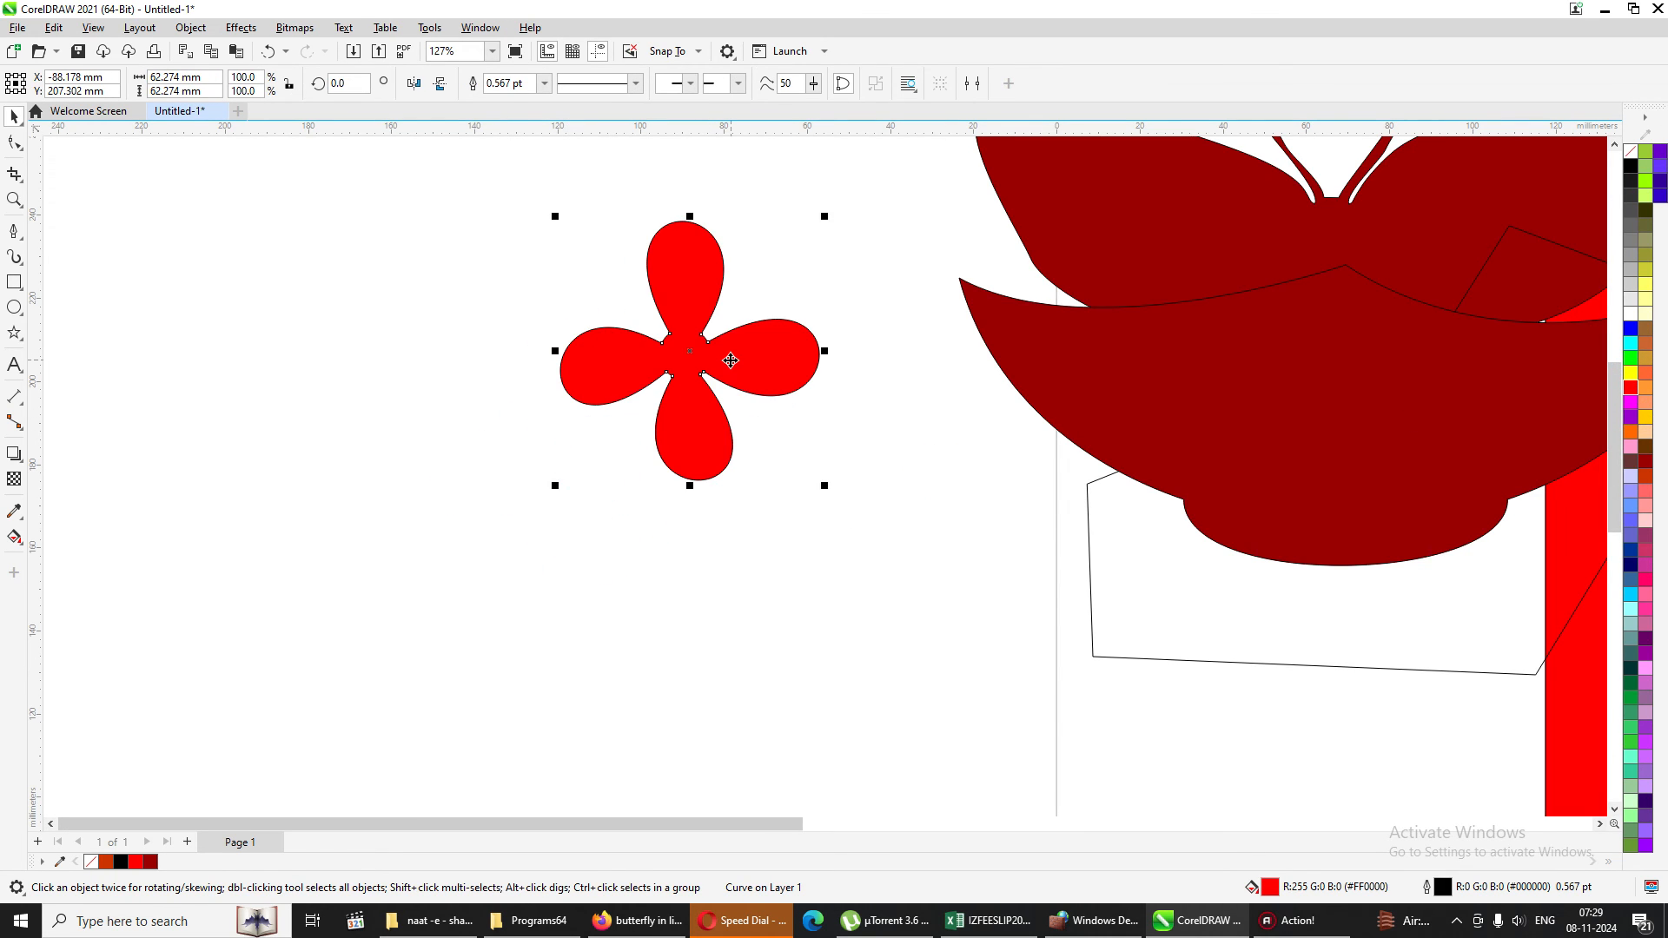
Try to weld a rotated copy of the red flower onto the original to form eight petals, and undo it.
{"action": "left_click", "coordinate": [687, 375]}
{"action": "left_click_drag", "start_coordinate": [826, 215], "coordinate": [893, 337]}
{"action": "left_click", "coordinate": [832, 590]}
{"action": "mouse_move", "coordinate": [478, 205]}
{"action": "left_mouse_down"}
{"action": "mouse_move", "coordinate": [941, 404]}
{"action": "mouse_move", "coordinate": [920, 512]}
{"action": "left_mouse_up"}
{"action": "left_click", "coordinate": [509, 82]}
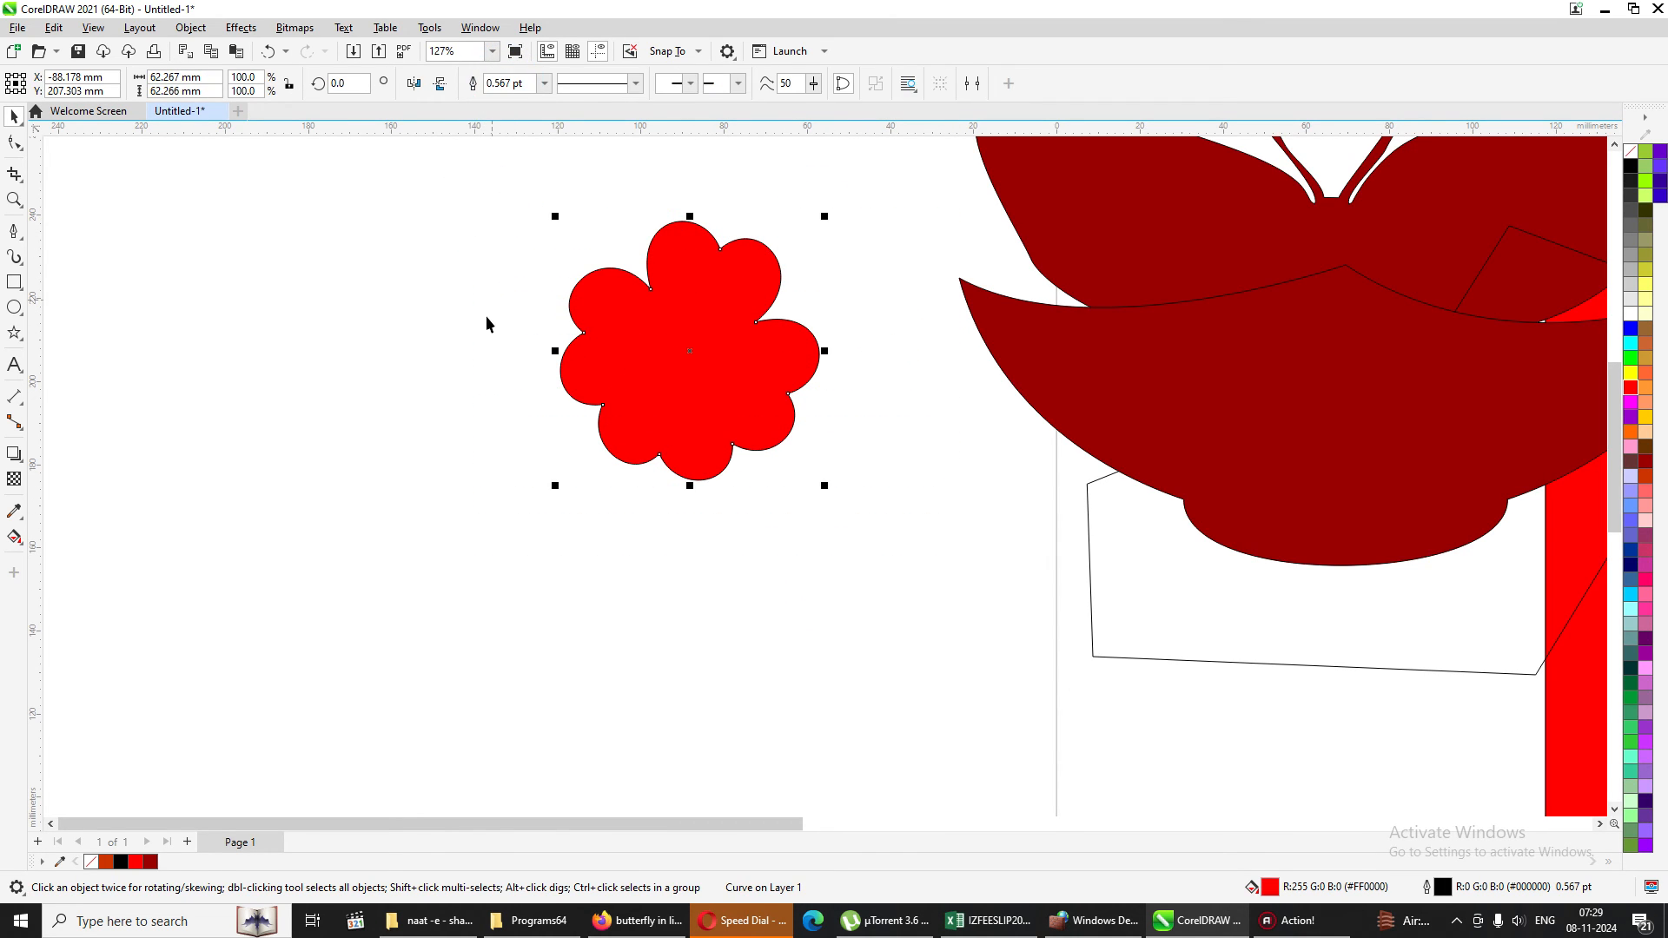
{"action": "left_click", "coordinate": [886, 413]}
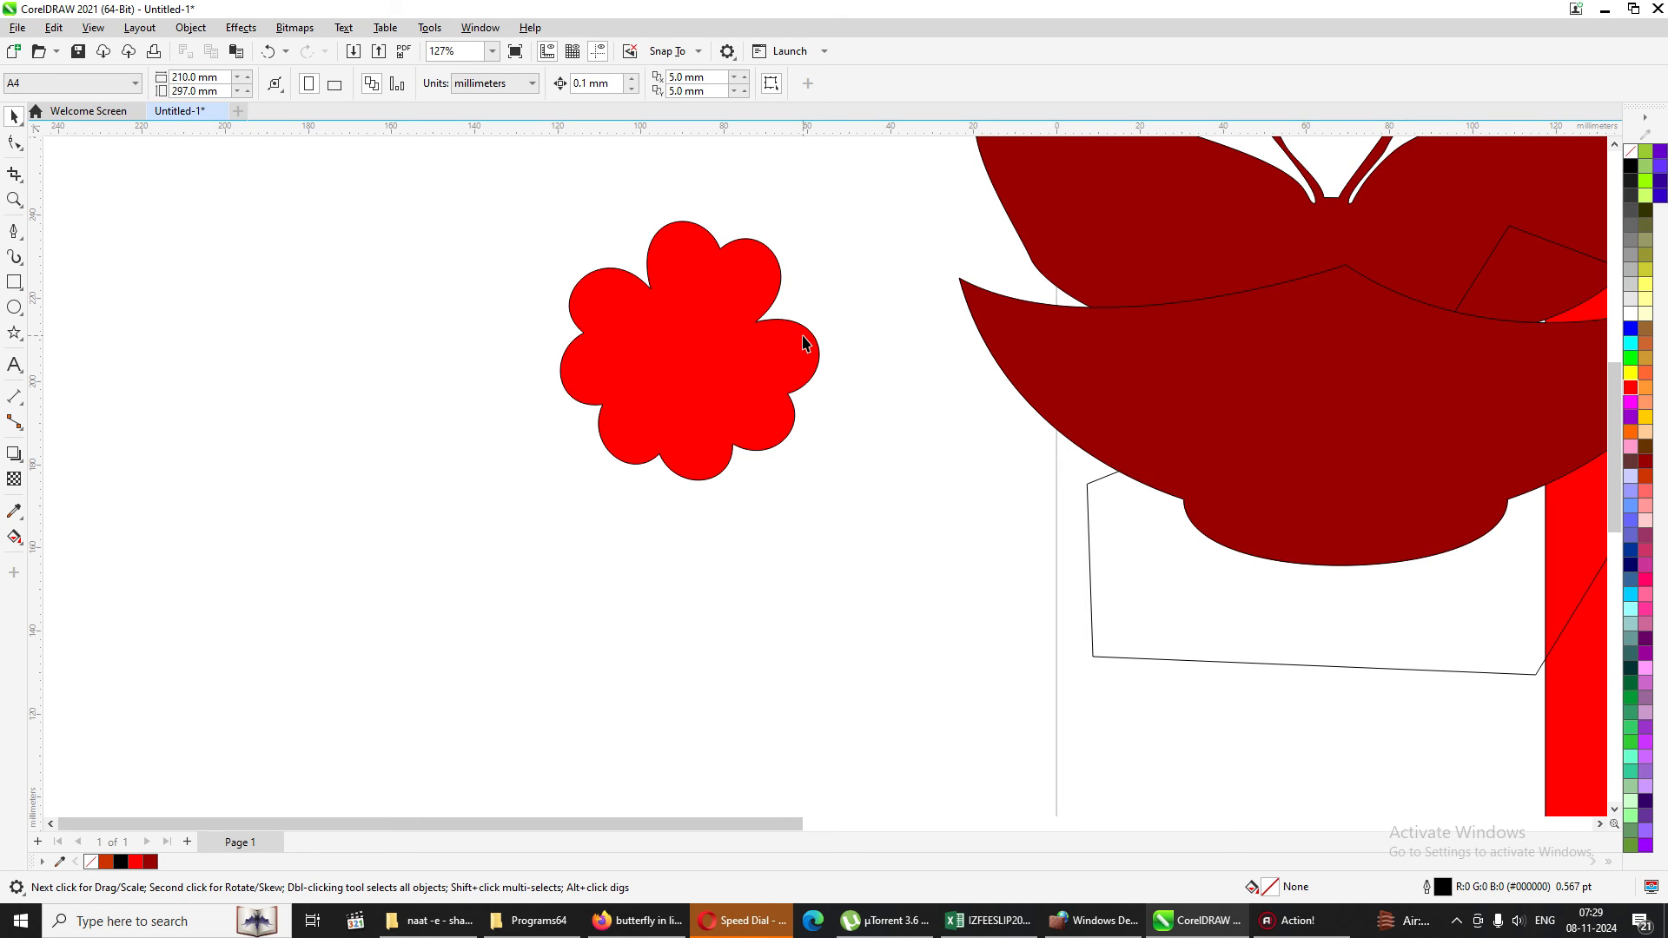
{"action": "key", "text": "ctrl+z"}
{"action": "key", "text": "ctrl+z"}
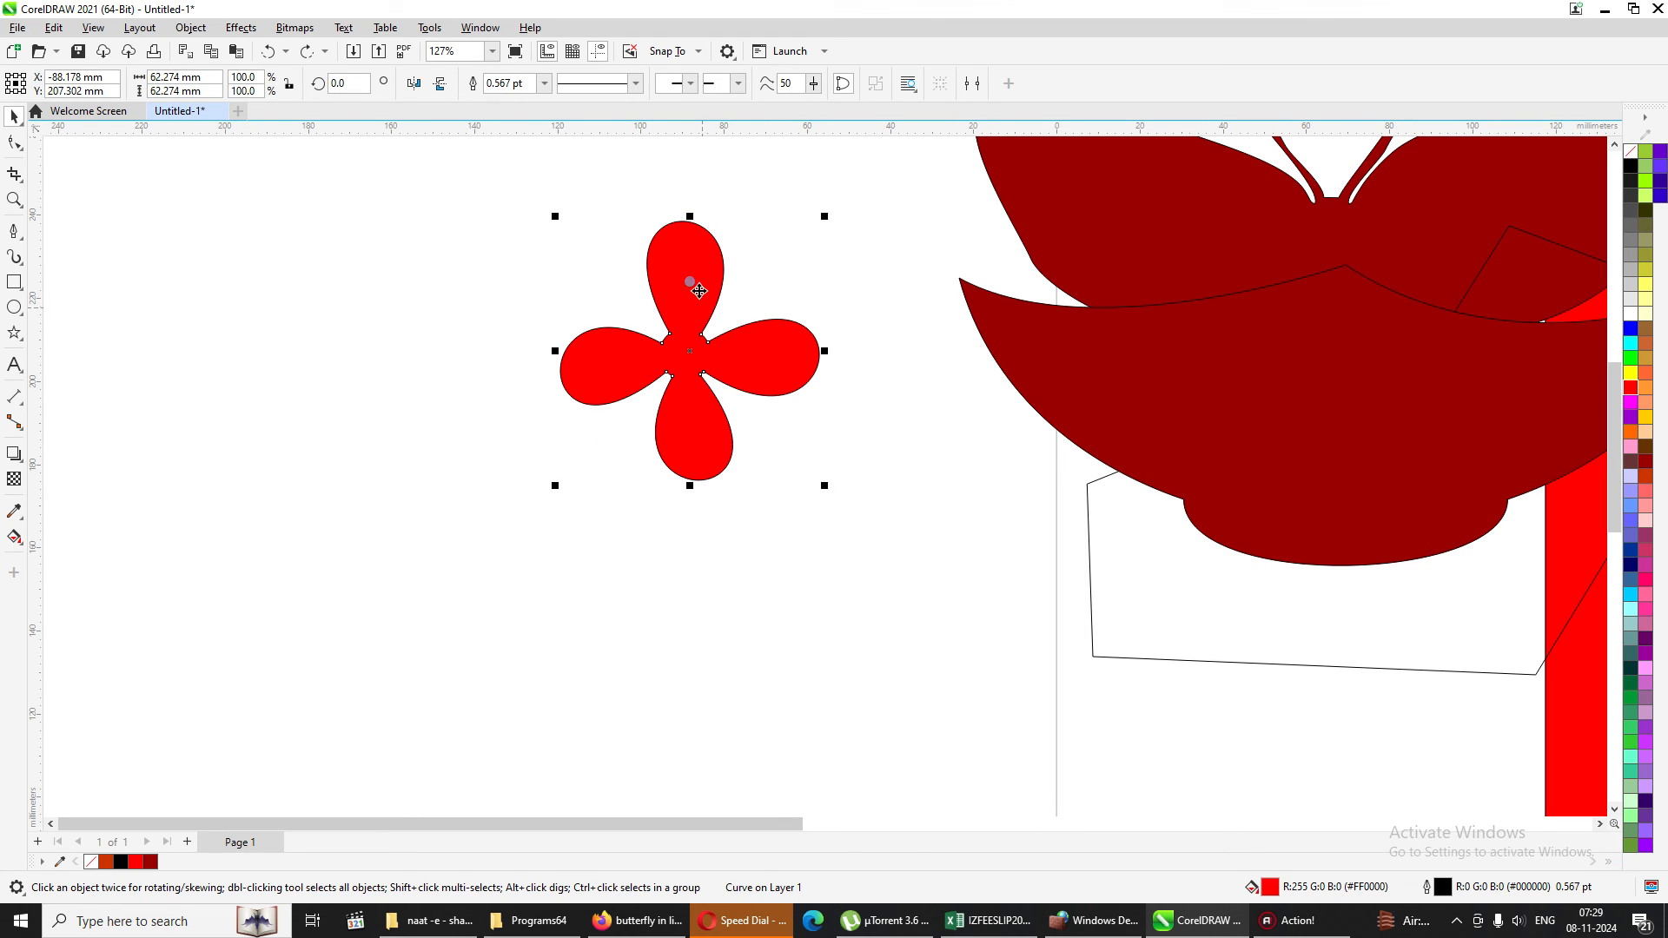
Weld the flower with a copy rotated so its petals fill the gaps, and move the result onto the dark red shape's left side.
{"action": "key", "text": "F10"}
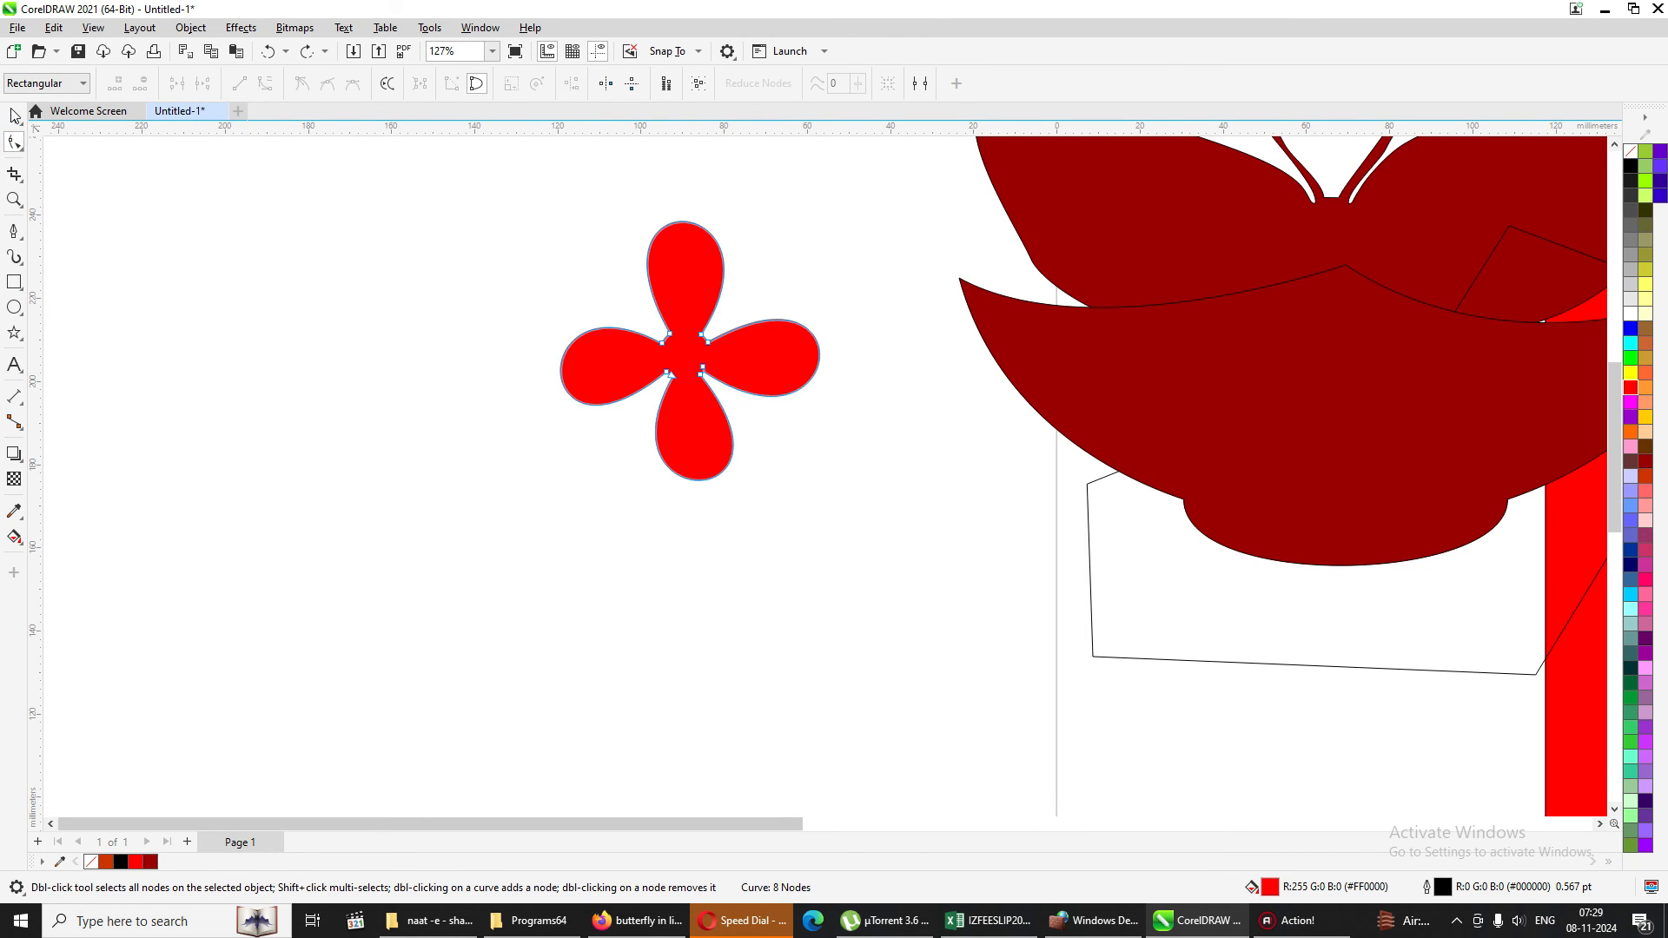
{"action": "key", "text": "space"}
{"action": "left_click", "coordinate": [665, 258]}
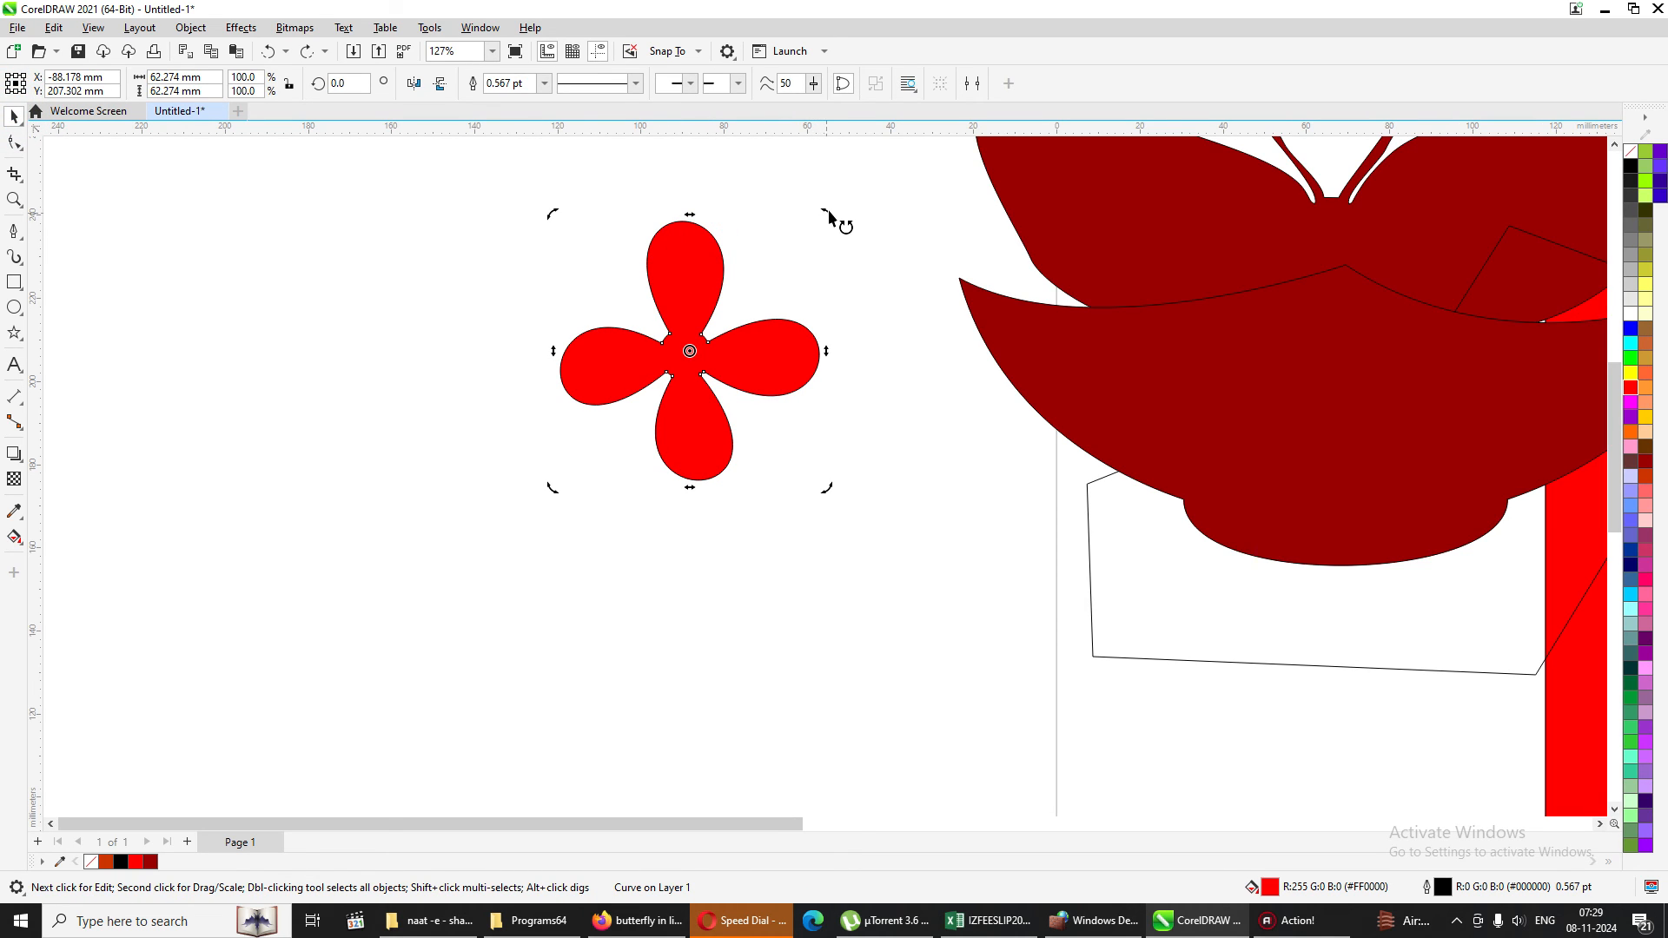
{"action": "left_click_drag", "start_coordinate": [827, 212], "coordinate": [873, 358]}
{"action": "right_click", "coordinate": [873, 359]}
{"action": "left_click", "coordinate": [874, 393]}
{"action": "left_click_drag", "start_coordinate": [523, 186], "coordinate": [910, 566]}
{"action": "left_click", "coordinate": [518, 83]}
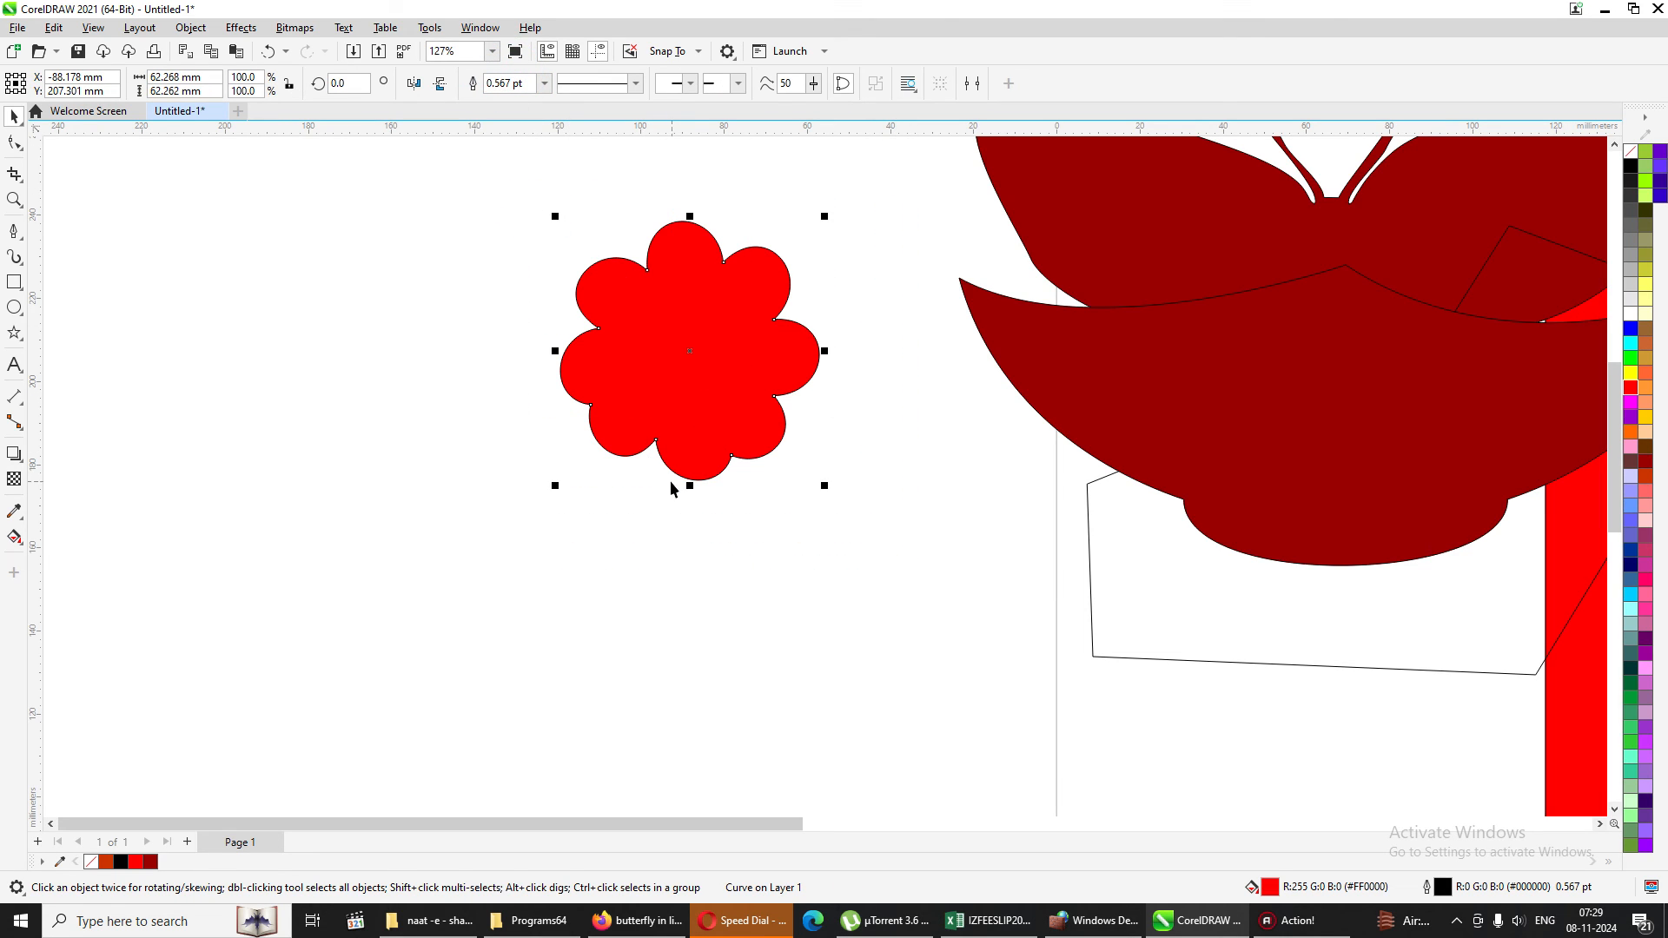
{"action": "left_click", "coordinate": [848, 470]}
{"action": "left_click_drag", "start_coordinate": [735, 383], "coordinate": [1197, 390]}
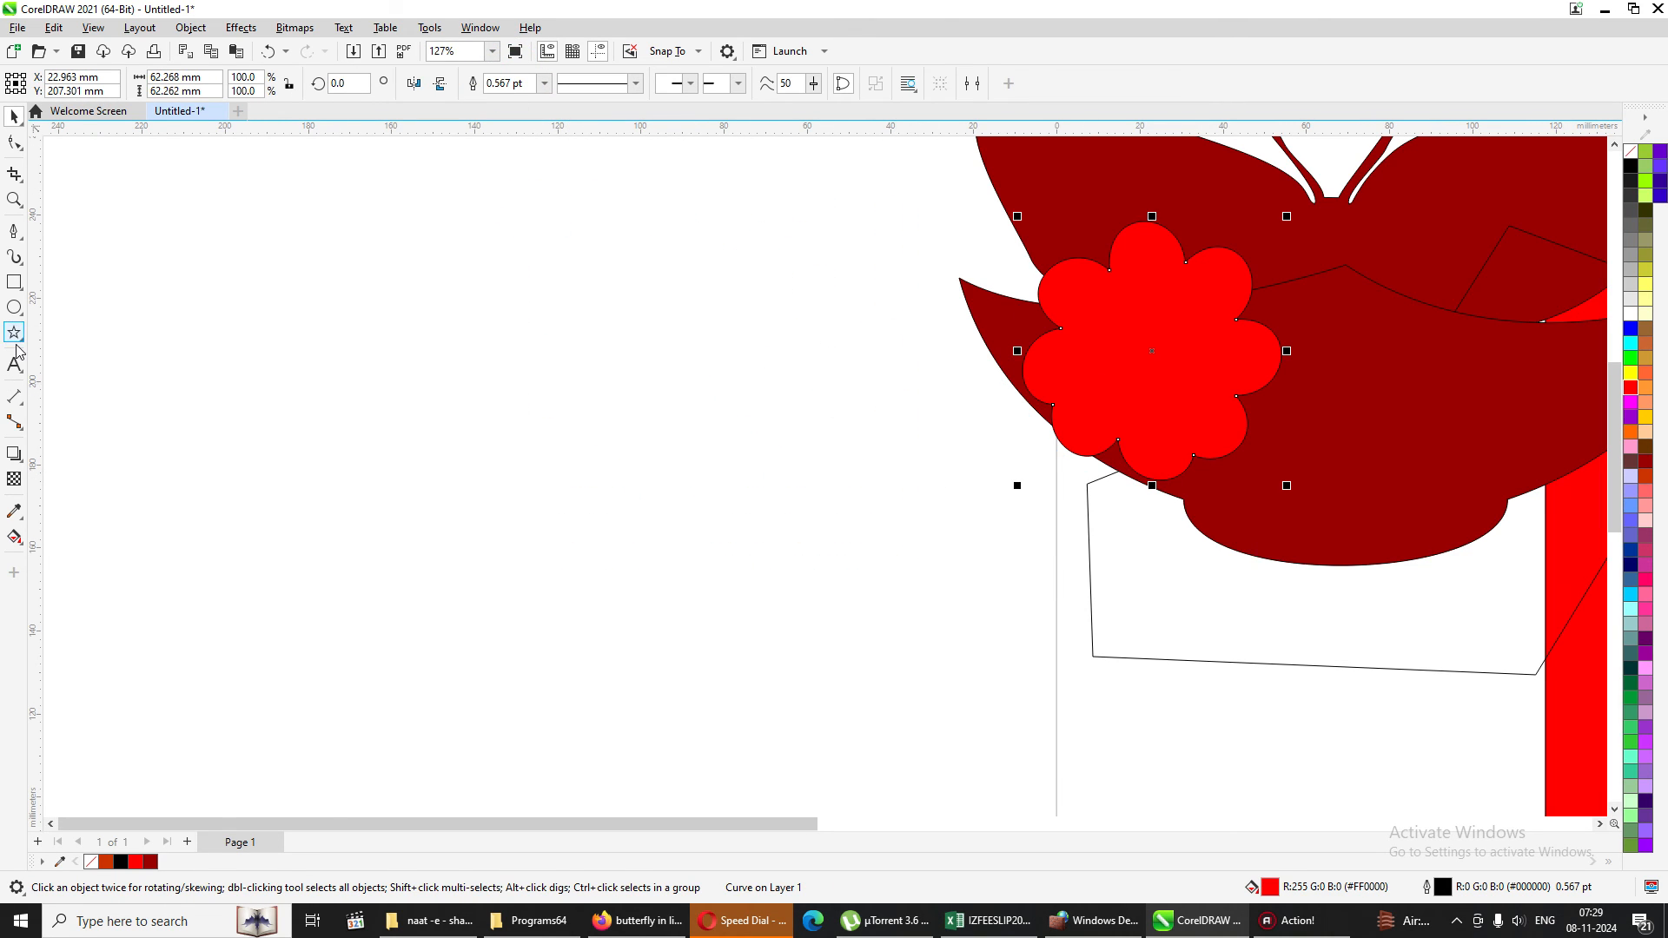
Add the letter "t" in Arial on the empty area beside the page and enlarge it to about 368 pt.
{"action": "left_click", "coordinate": [14, 365]}
{"action": "left_click", "coordinate": [178, 365]}
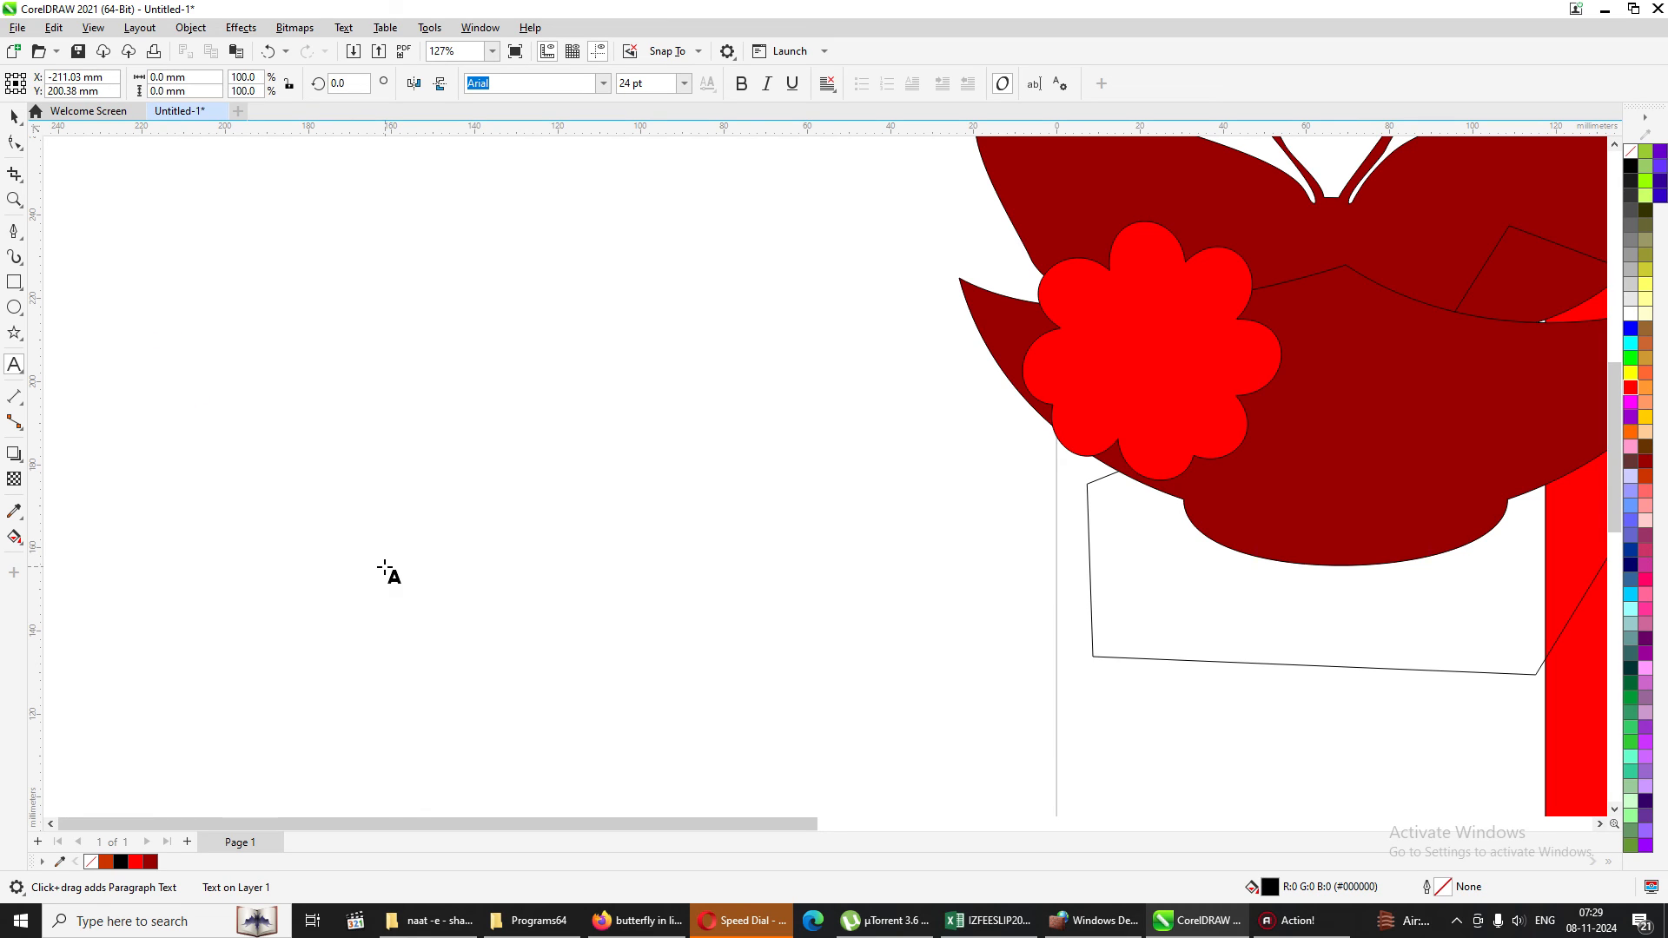
{"action": "type", "text": "t"}
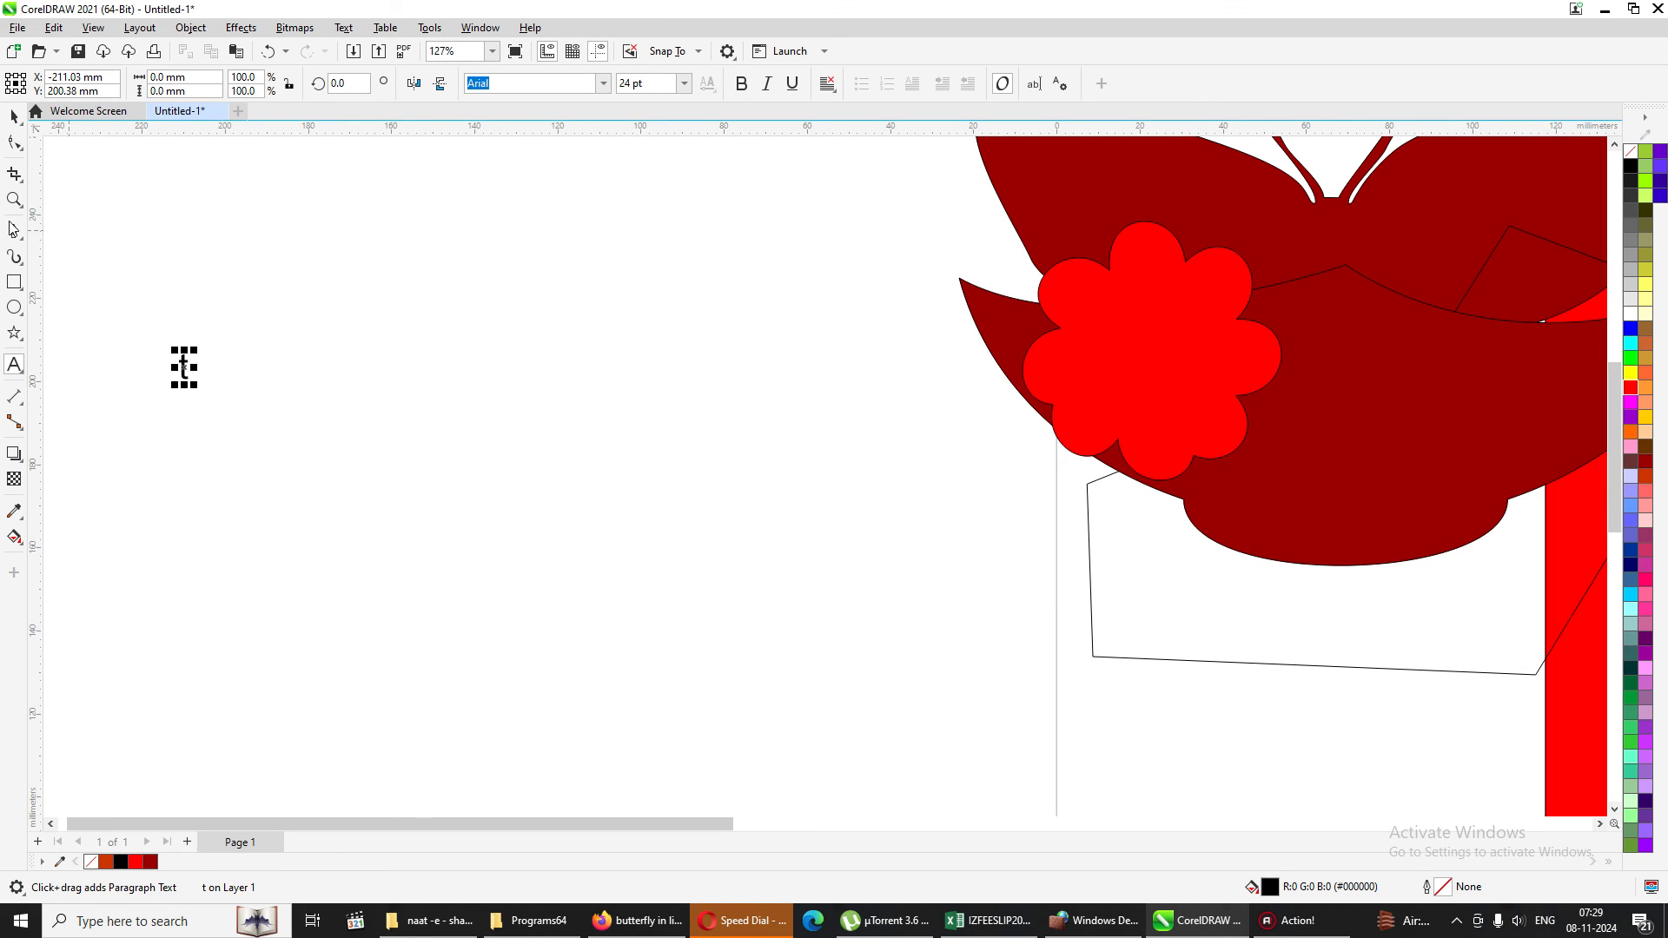
{"action": "left_click", "coordinate": [13, 116]}
{"action": "left_click_drag", "start_coordinate": [197, 393], "coordinate": [315, 601]}
{"action": "left_click_drag", "start_coordinate": [211, 553], "coordinate": [441, 519]}
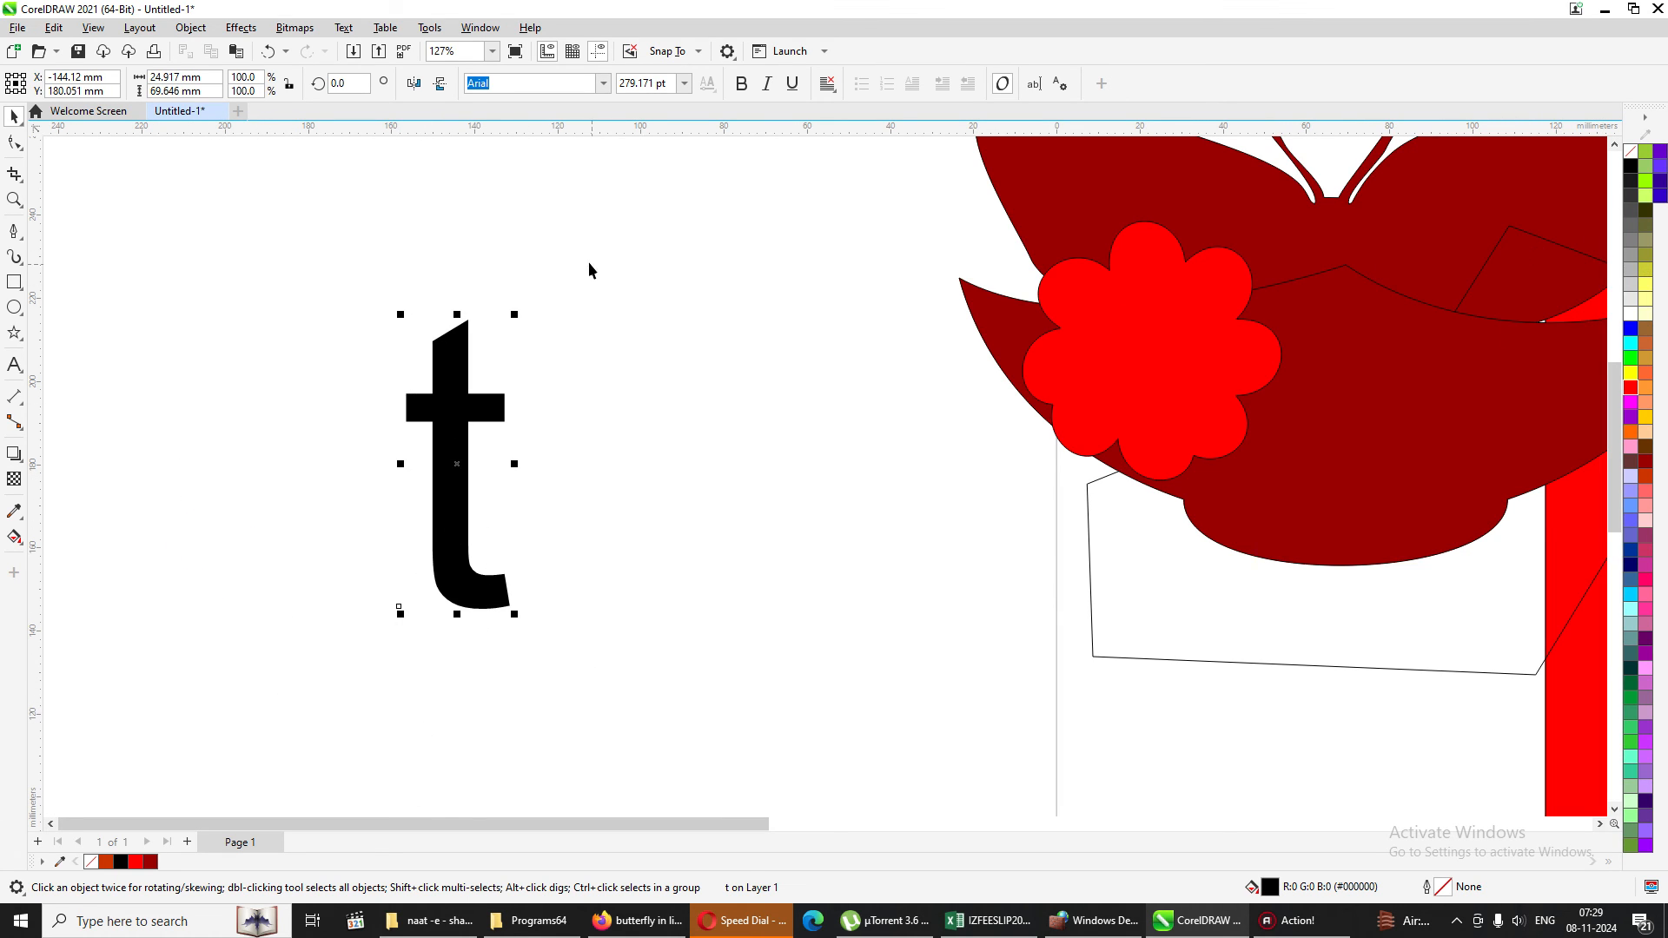
{"action": "left_click_drag", "start_coordinate": [516, 316], "coordinate": [655, 227]}
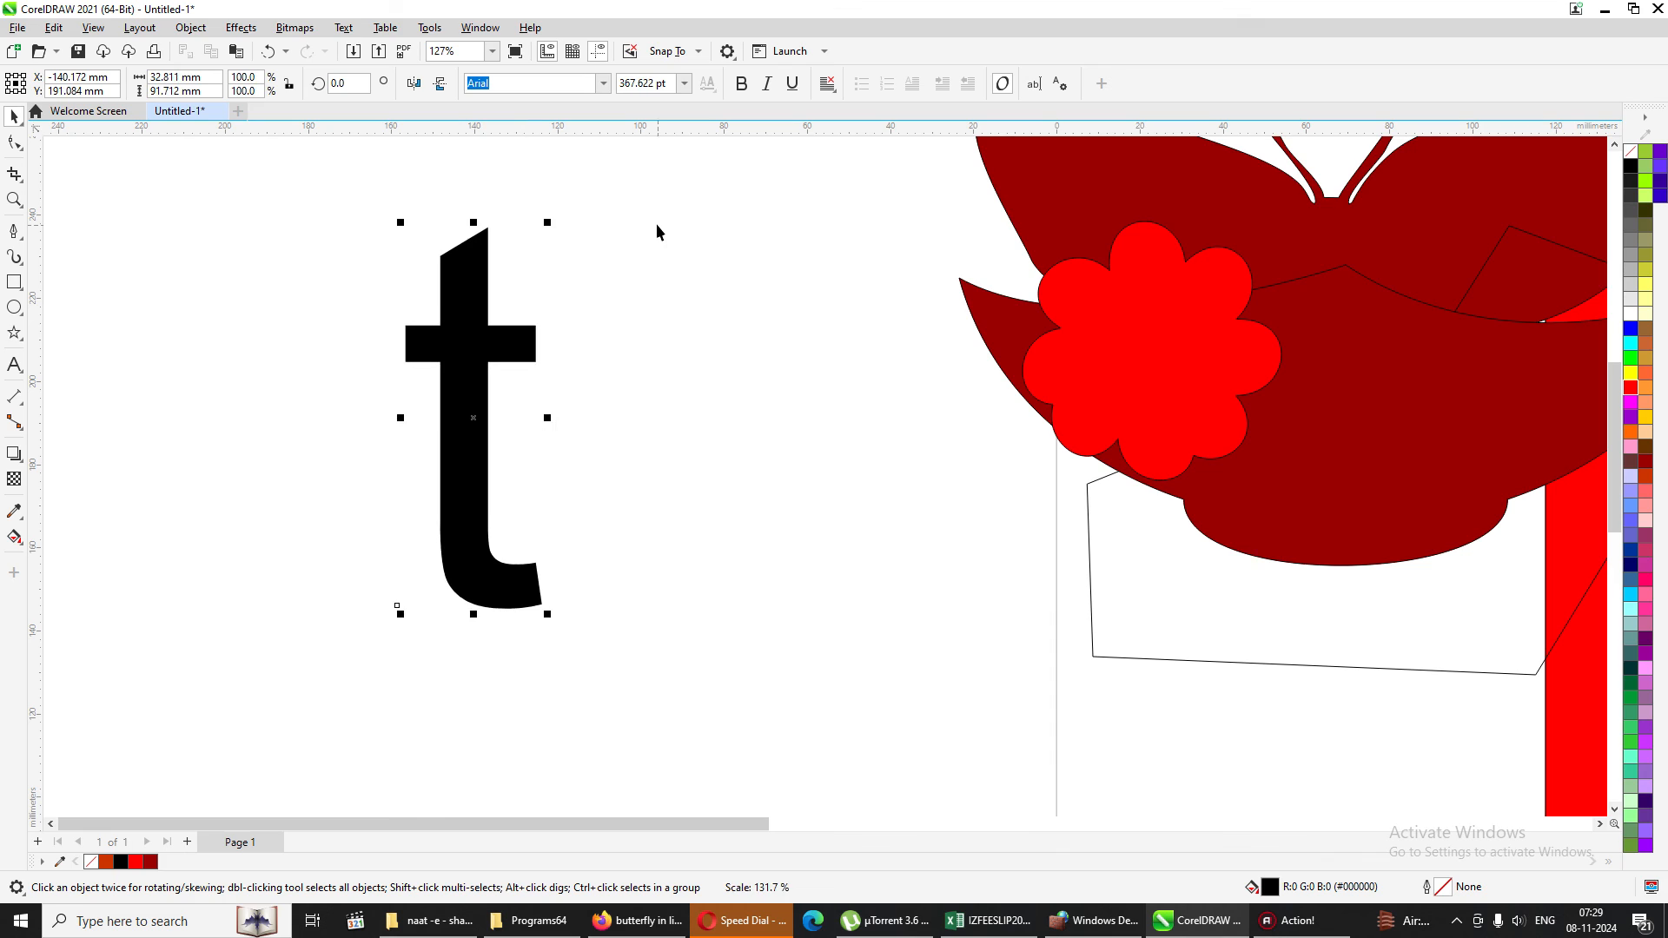
Convert the letter t to curves and replace its black fill with a thin outline.
{"action": "key", "text": "ctrl+q"}
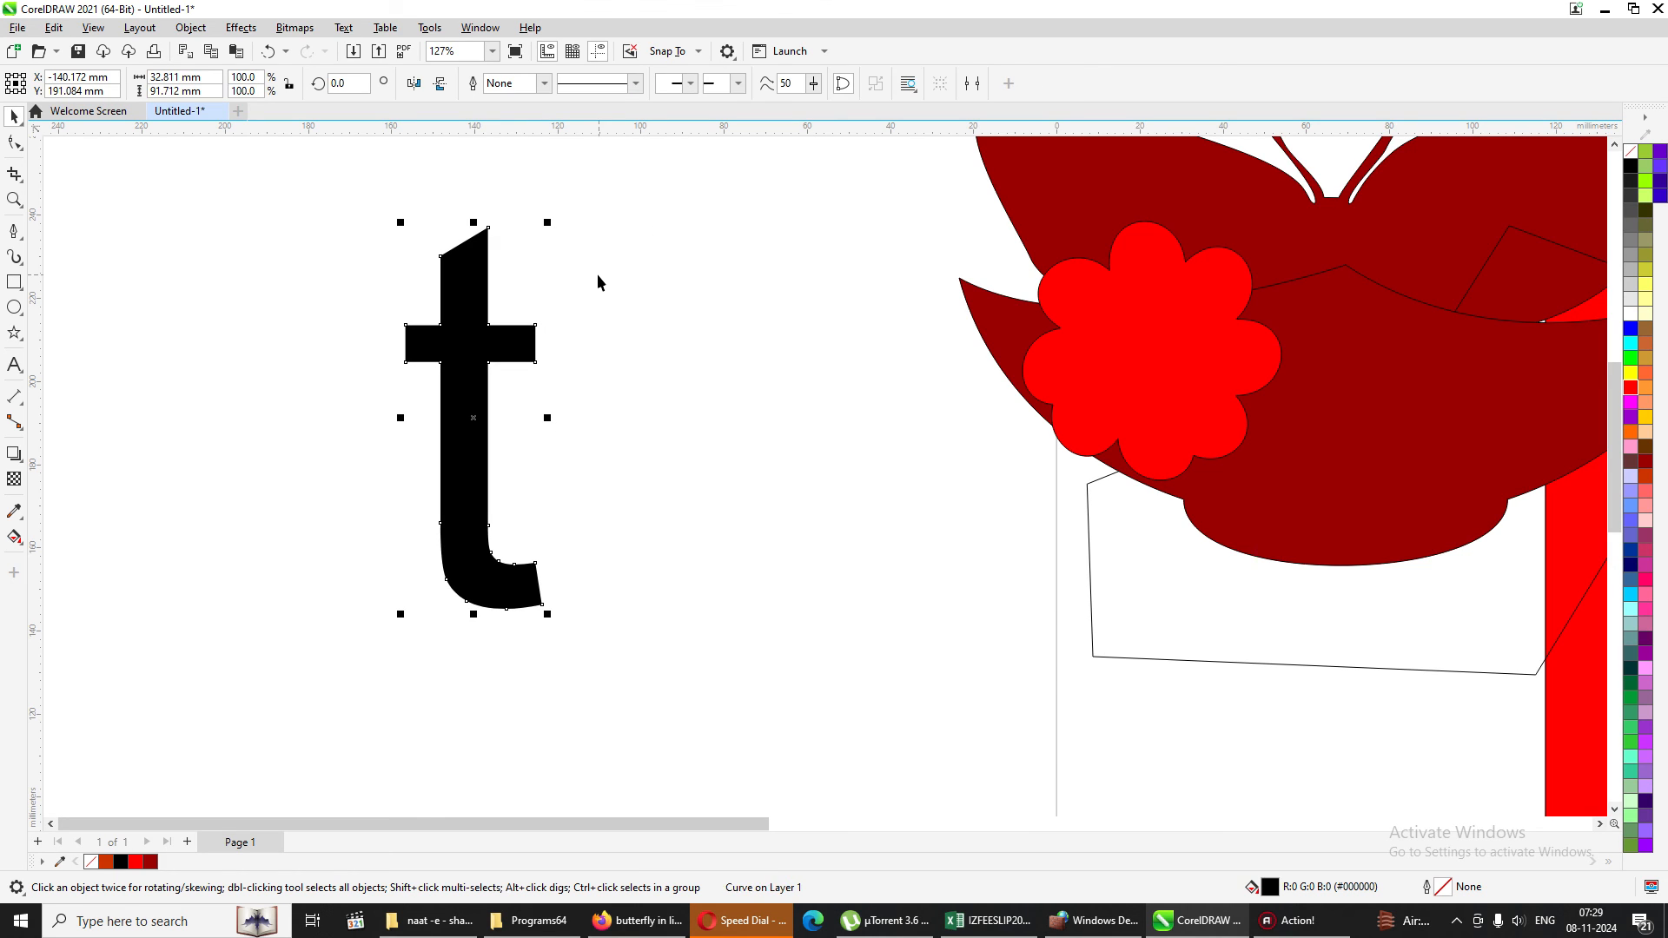
{"action": "left_click", "coordinate": [1629, 151]}
{"action": "right_click", "coordinate": [1629, 152]}
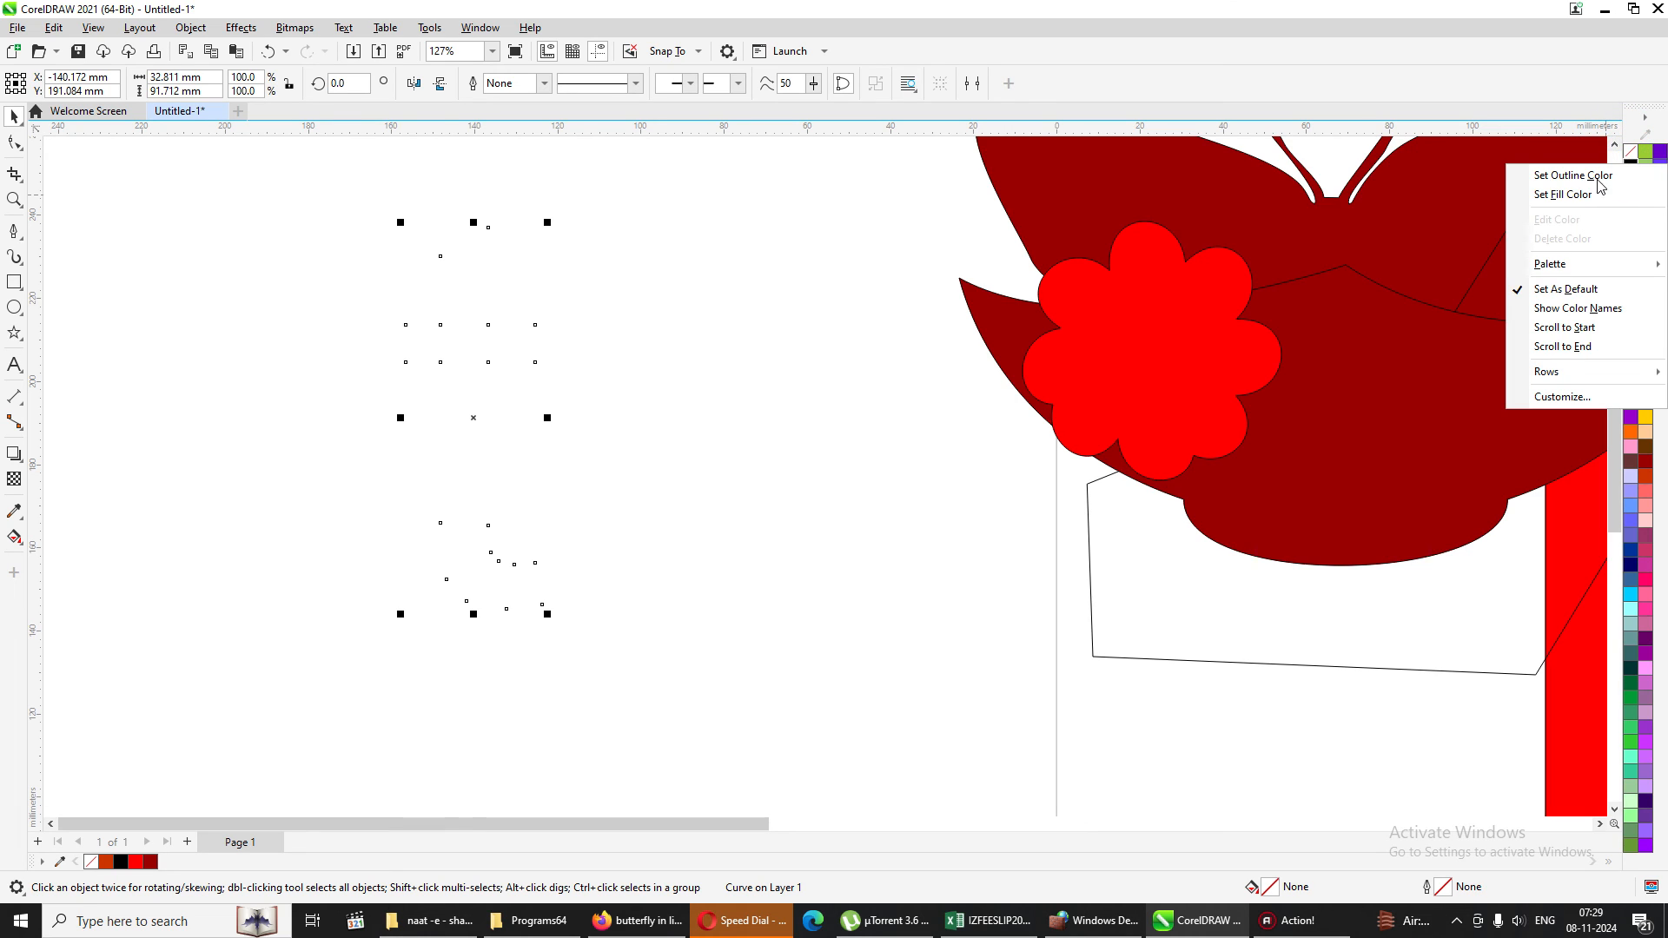
{"action": "left_click", "coordinate": [1563, 174]}
Align the two top nodes of the letter t horizontally to flatten its slanted top.
{"action": "left_click", "coordinate": [14, 199]}
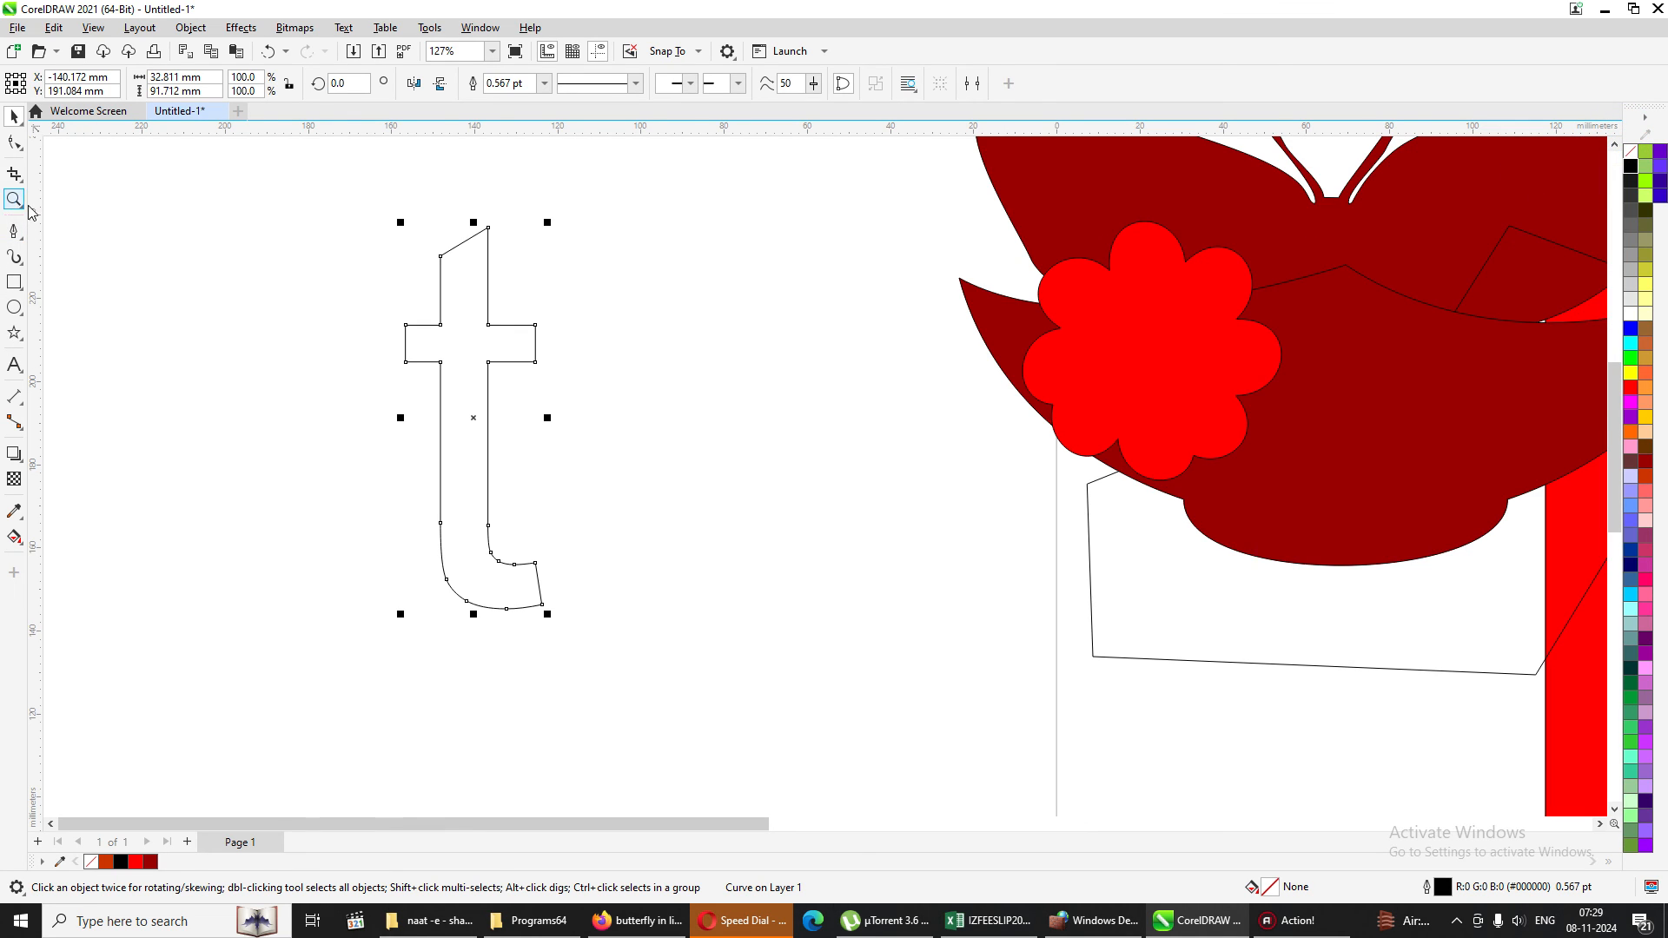
{"action": "left_click_drag", "start_coordinate": [315, 191], "coordinate": [770, 443]}
{"action": "left_click", "coordinate": [14, 141]}
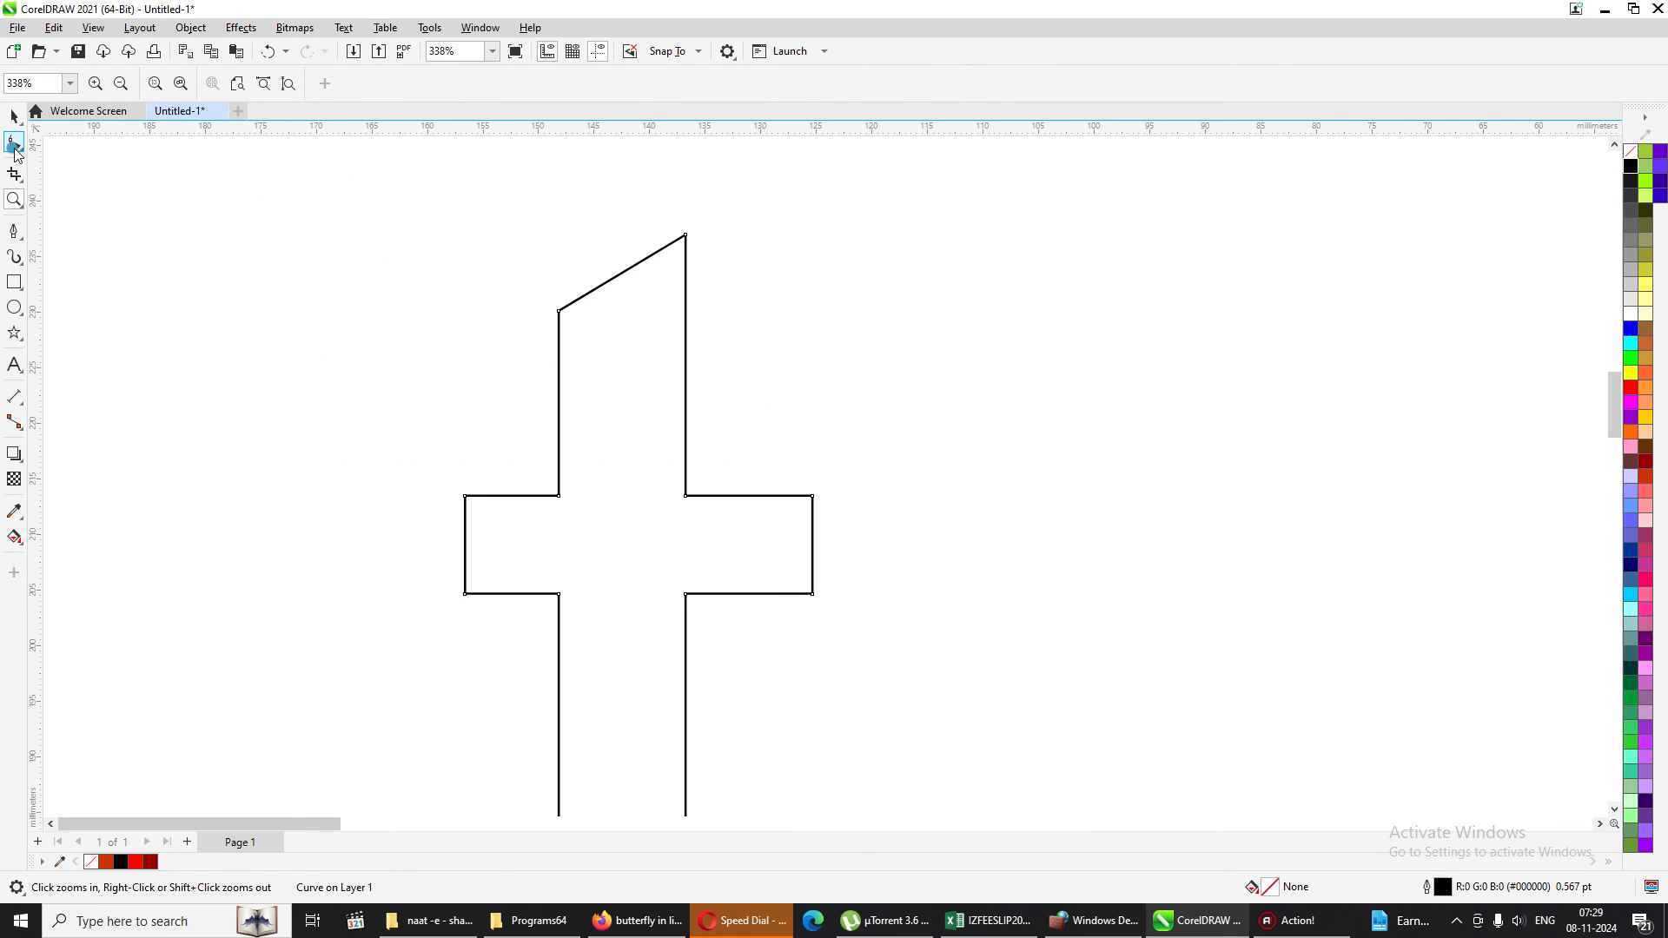
{"action": "left_click_drag", "start_coordinate": [451, 190], "coordinate": [896, 317]}
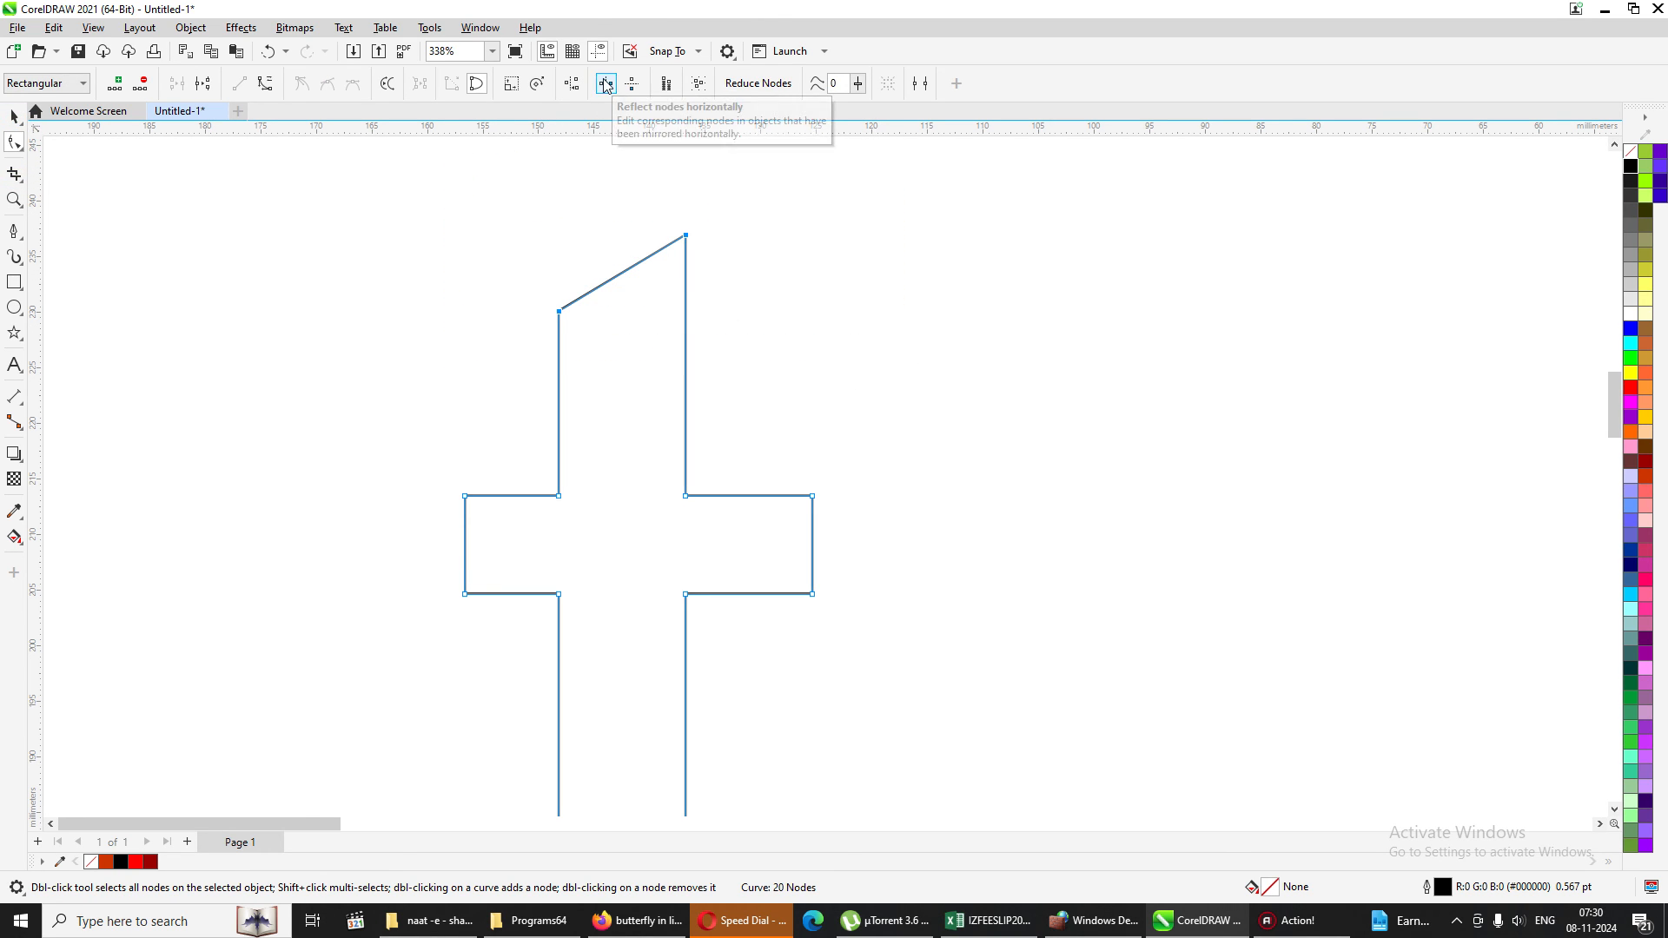
{"action": "left_click", "coordinate": [571, 83]}
{"action": "left_click_drag", "start_coordinate": [823, 394], "coordinate": [921, 362]}
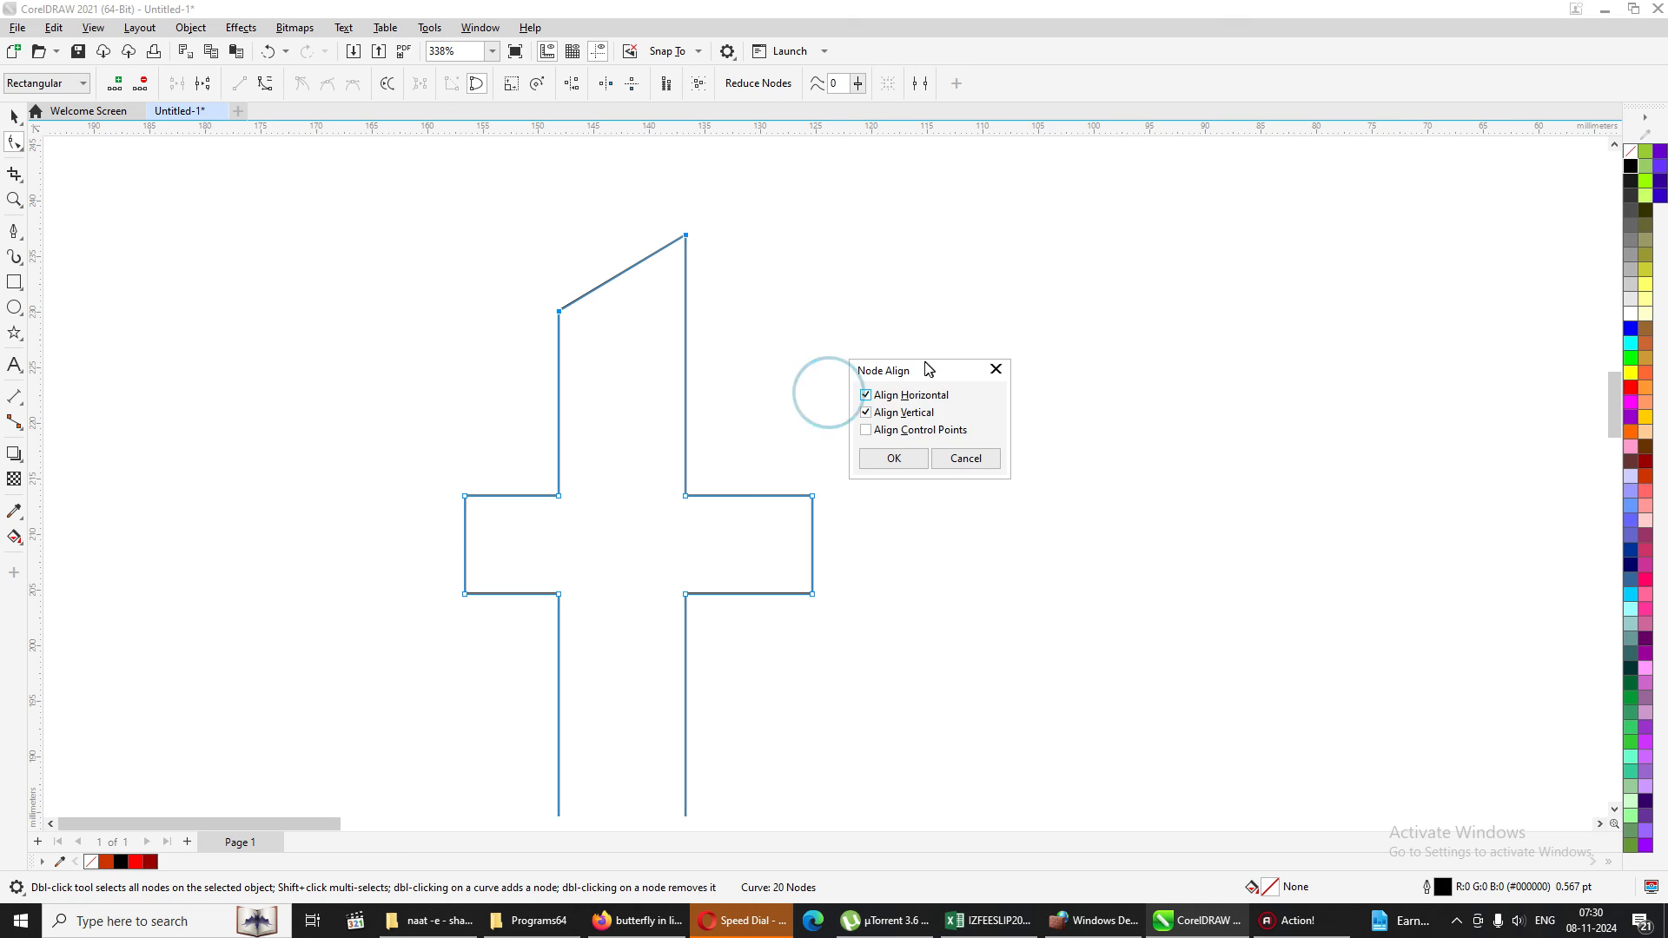
{"action": "left_click", "coordinate": [871, 392]}
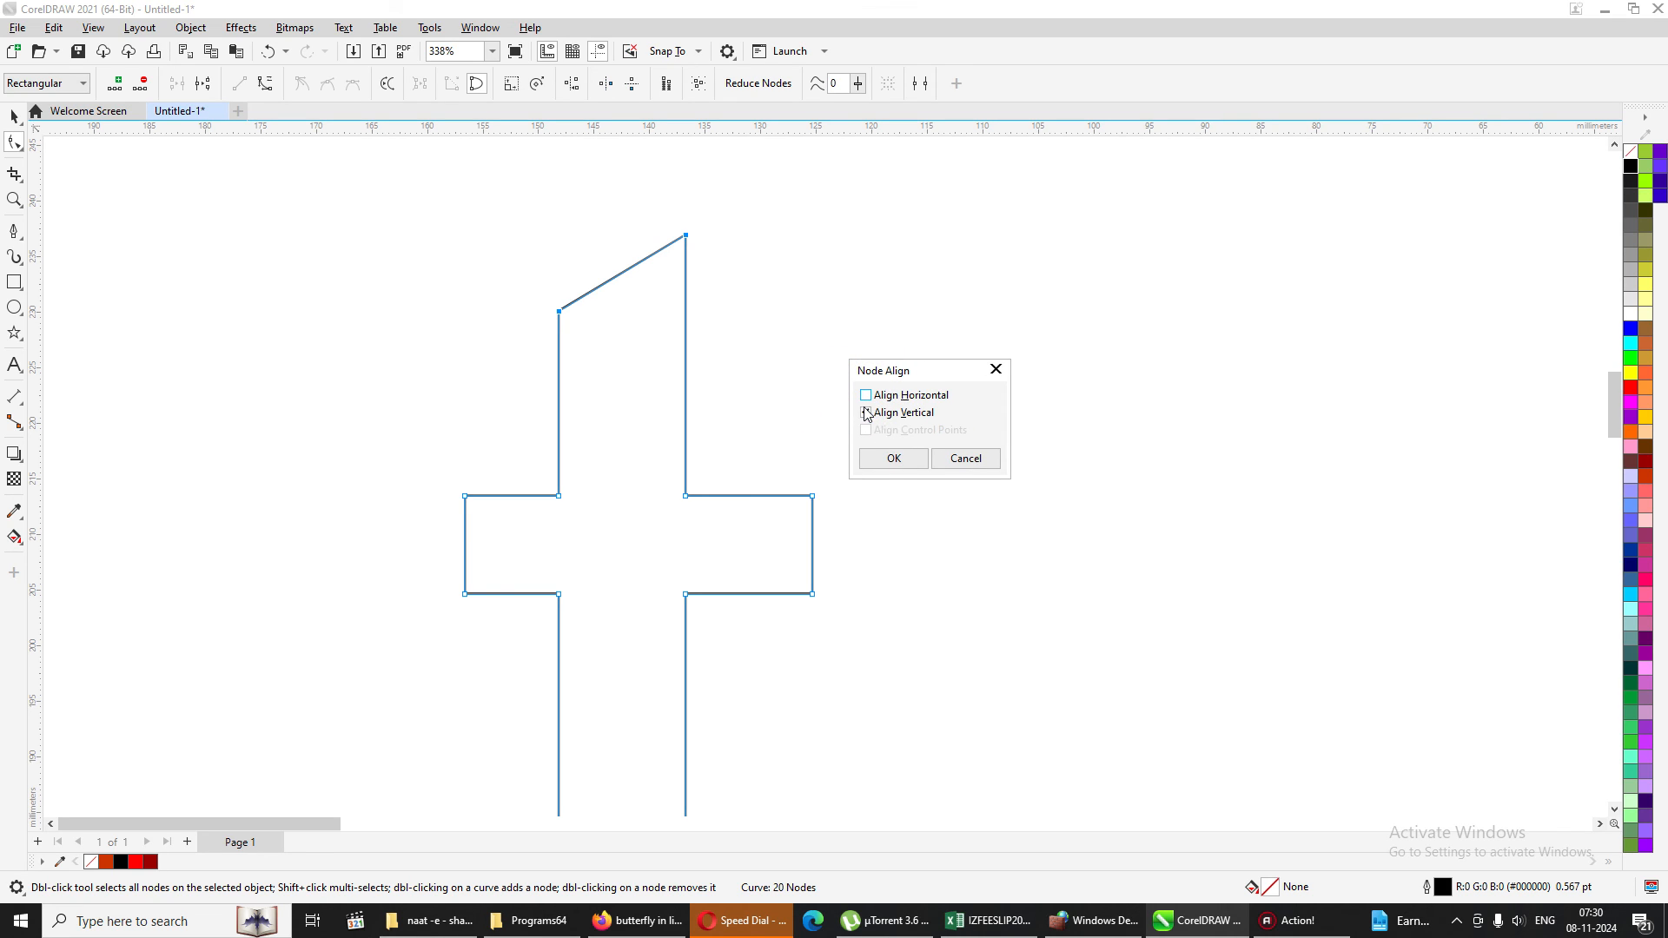
{"action": "left_click", "coordinate": [866, 413]}
{"action": "left_click", "coordinate": [895, 461]}
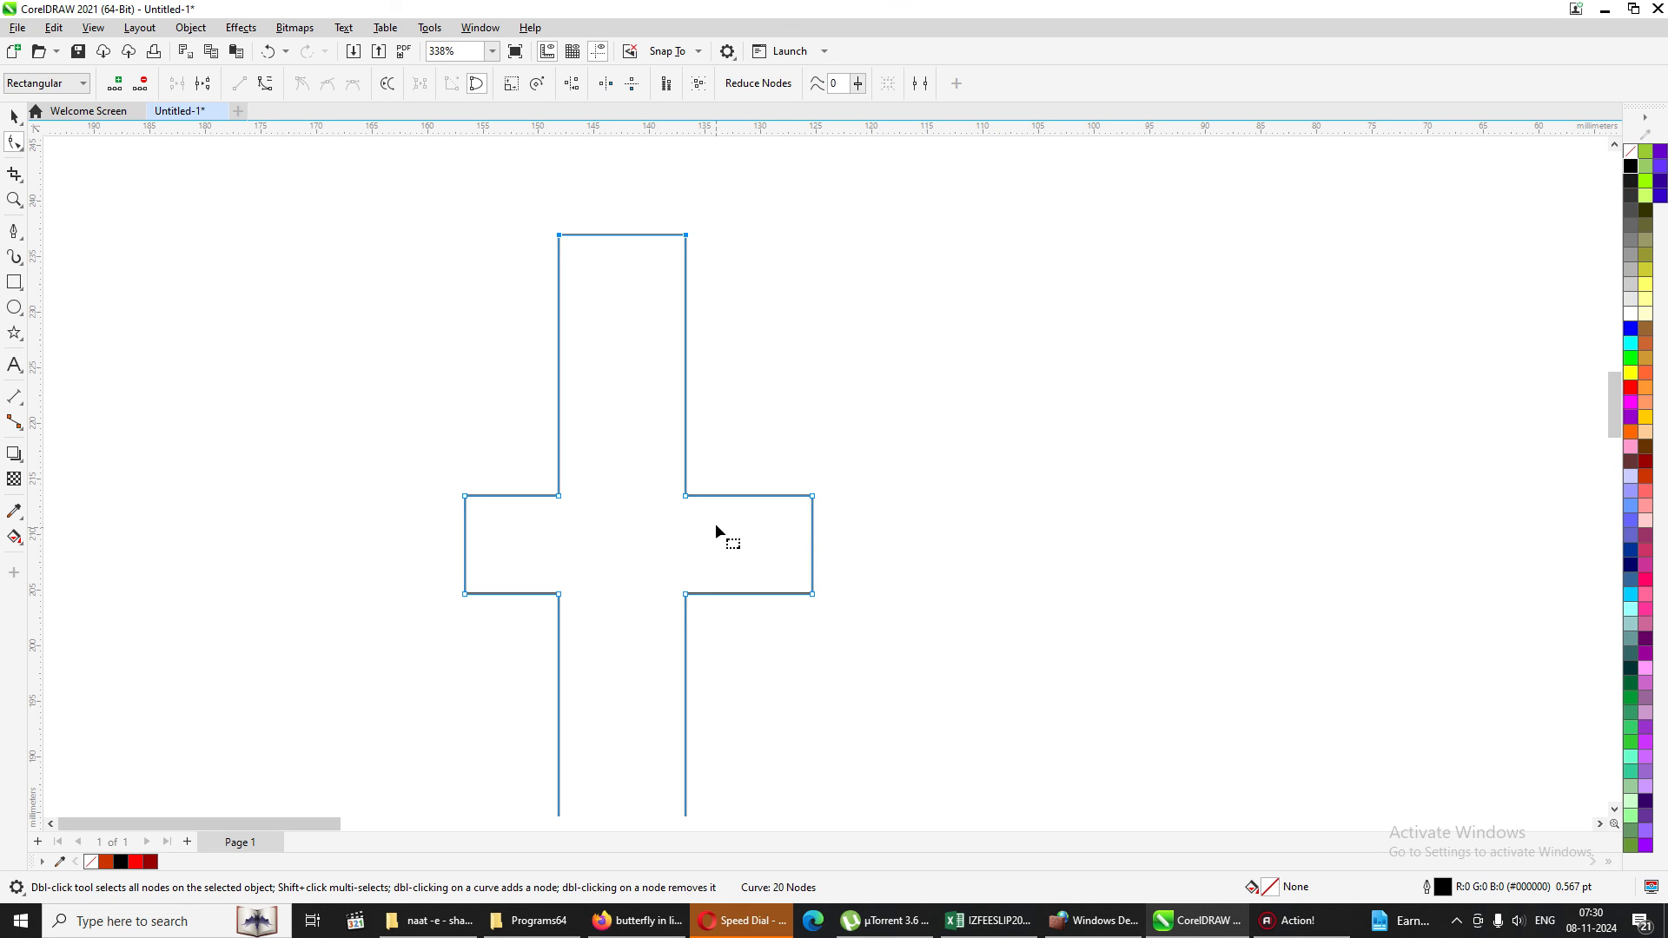
Lower the crossbar's upper-right inner node on the letter t and align the upper-left inner node horizontally with it.
{"action": "left_click_drag", "start_coordinate": [686, 497], "coordinate": [684, 540]}
{"action": "left_click_drag", "start_coordinate": [486, 439], "coordinate": [745, 569]}
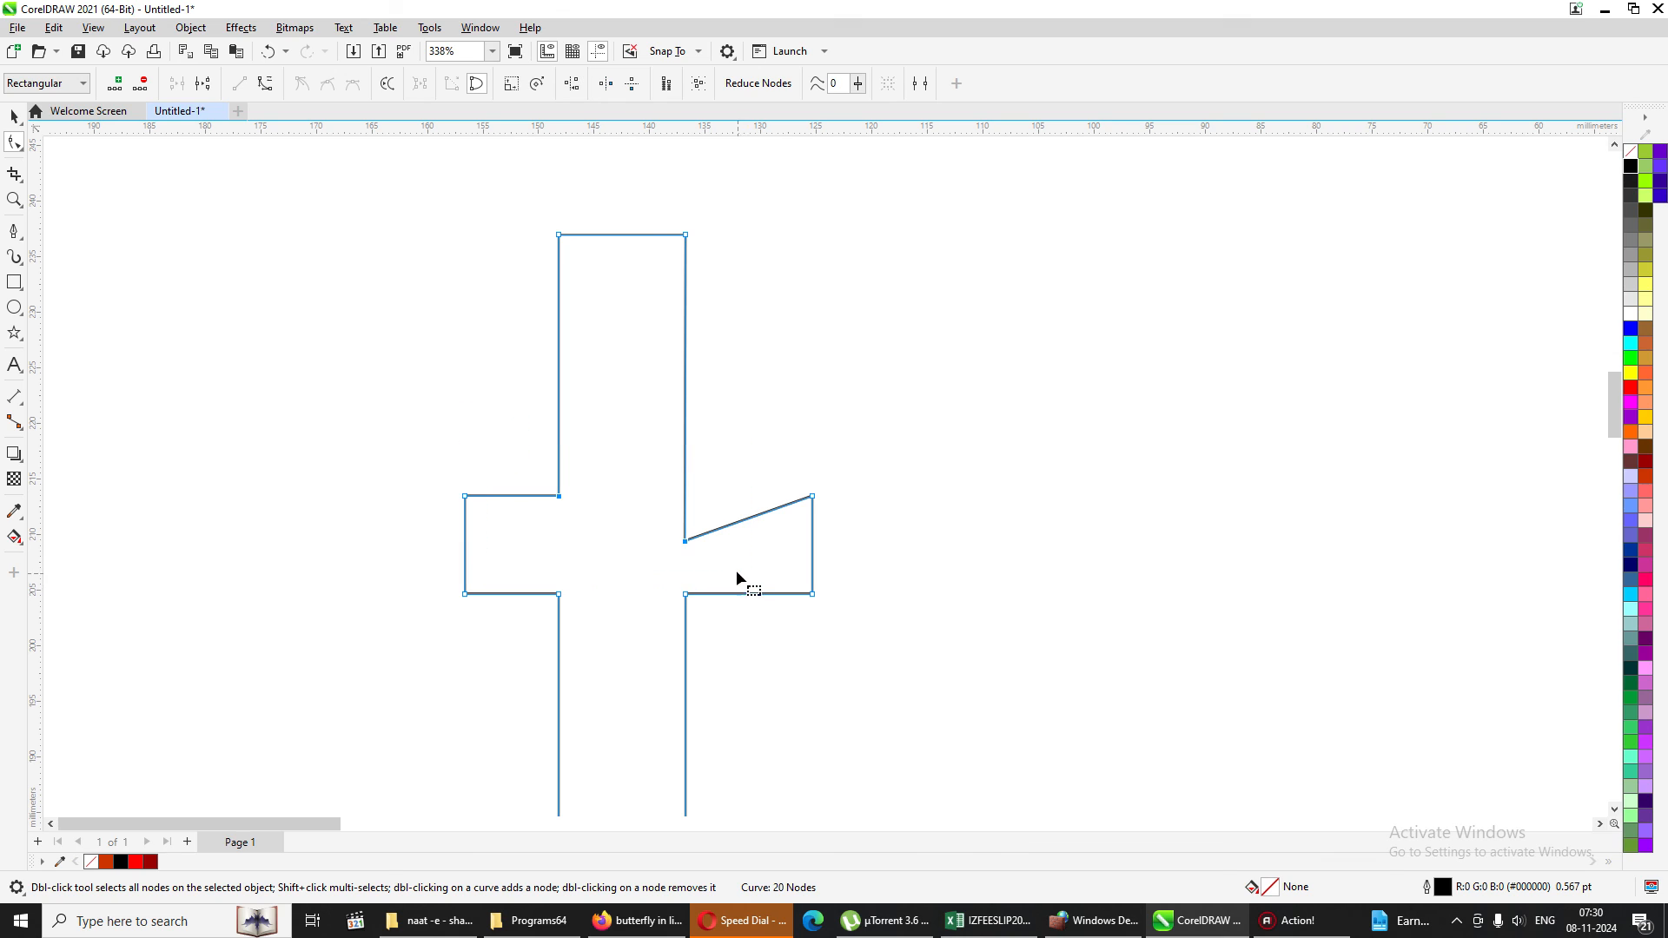
{"action": "left_click", "coordinate": [572, 83]}
{"action": "left_click", "coordinate": [798, 490]}
{"action": "scroll", "coordinate": [812, 492], "scroll_direction": "down", "scroll_amount": 1}
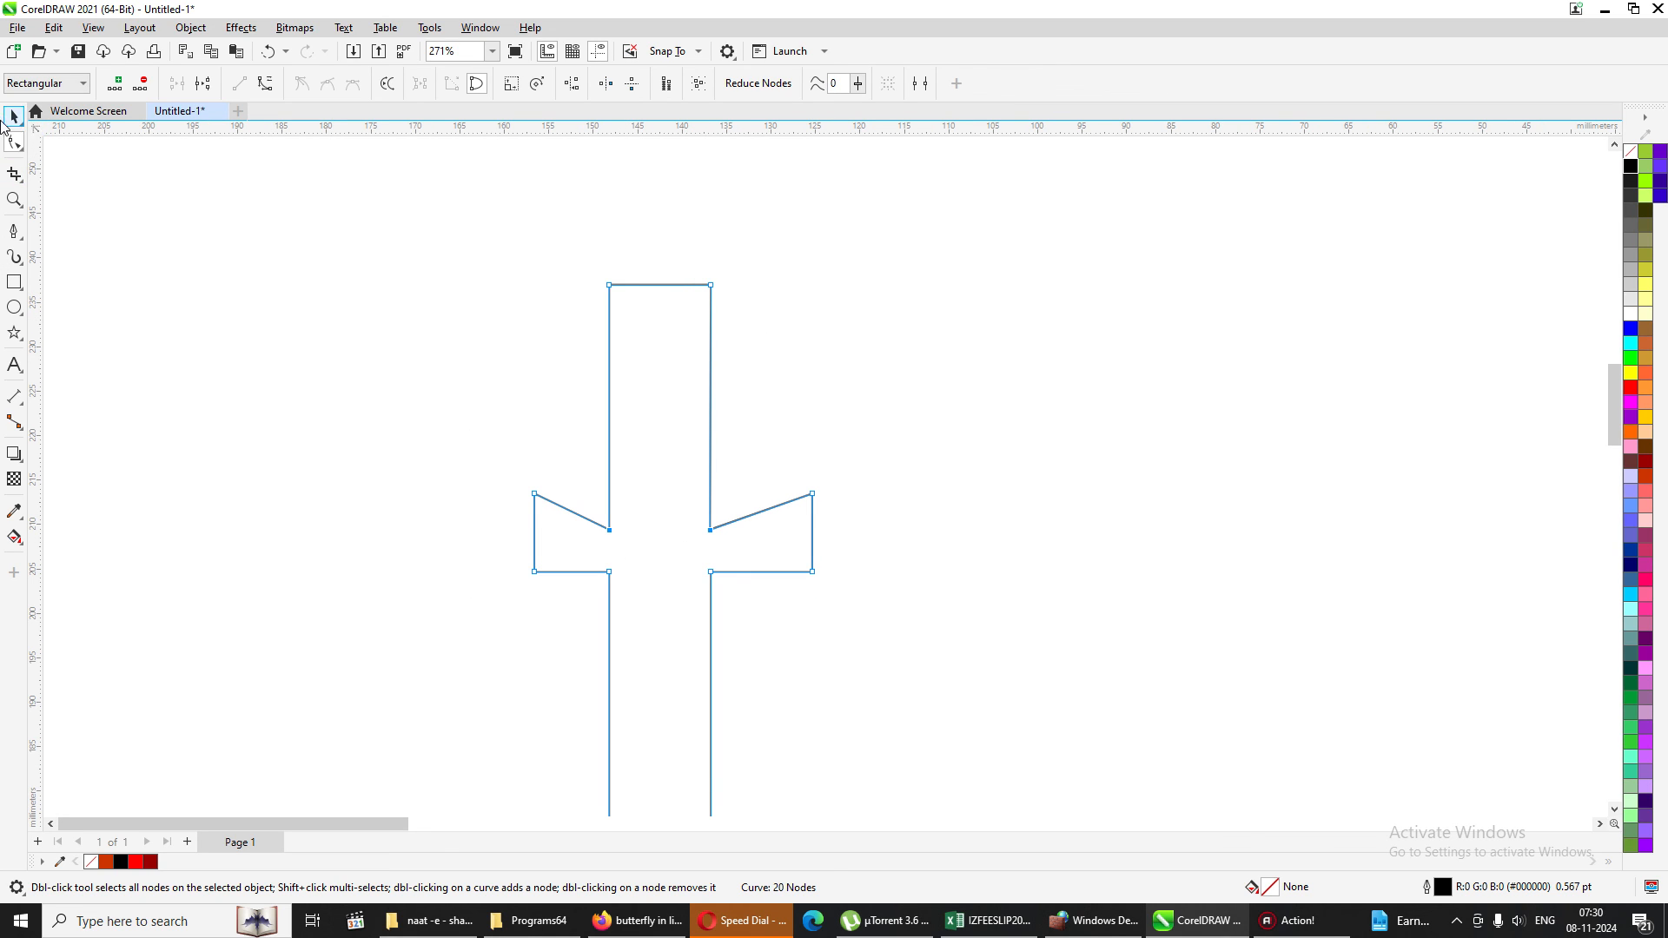
Scale the letter t to about 219.7% and move it up beside the page's left edge.
{"action": "key", "text": "shift+F4"}
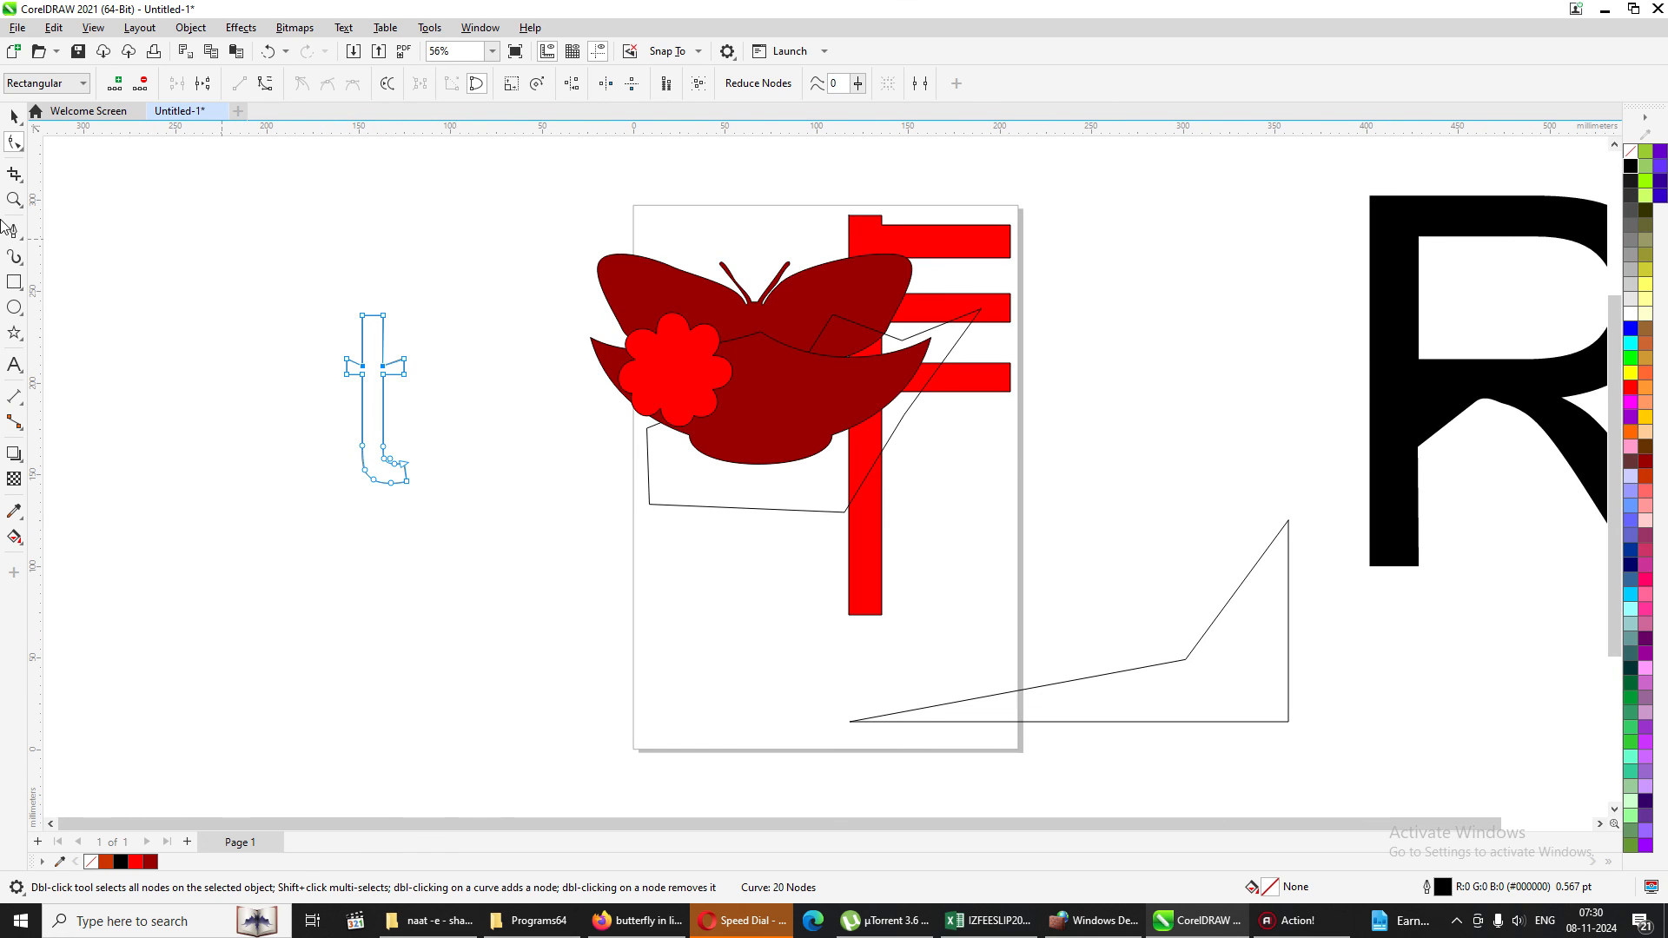
{"action": "left_click", "coordinate": [14, 115]}
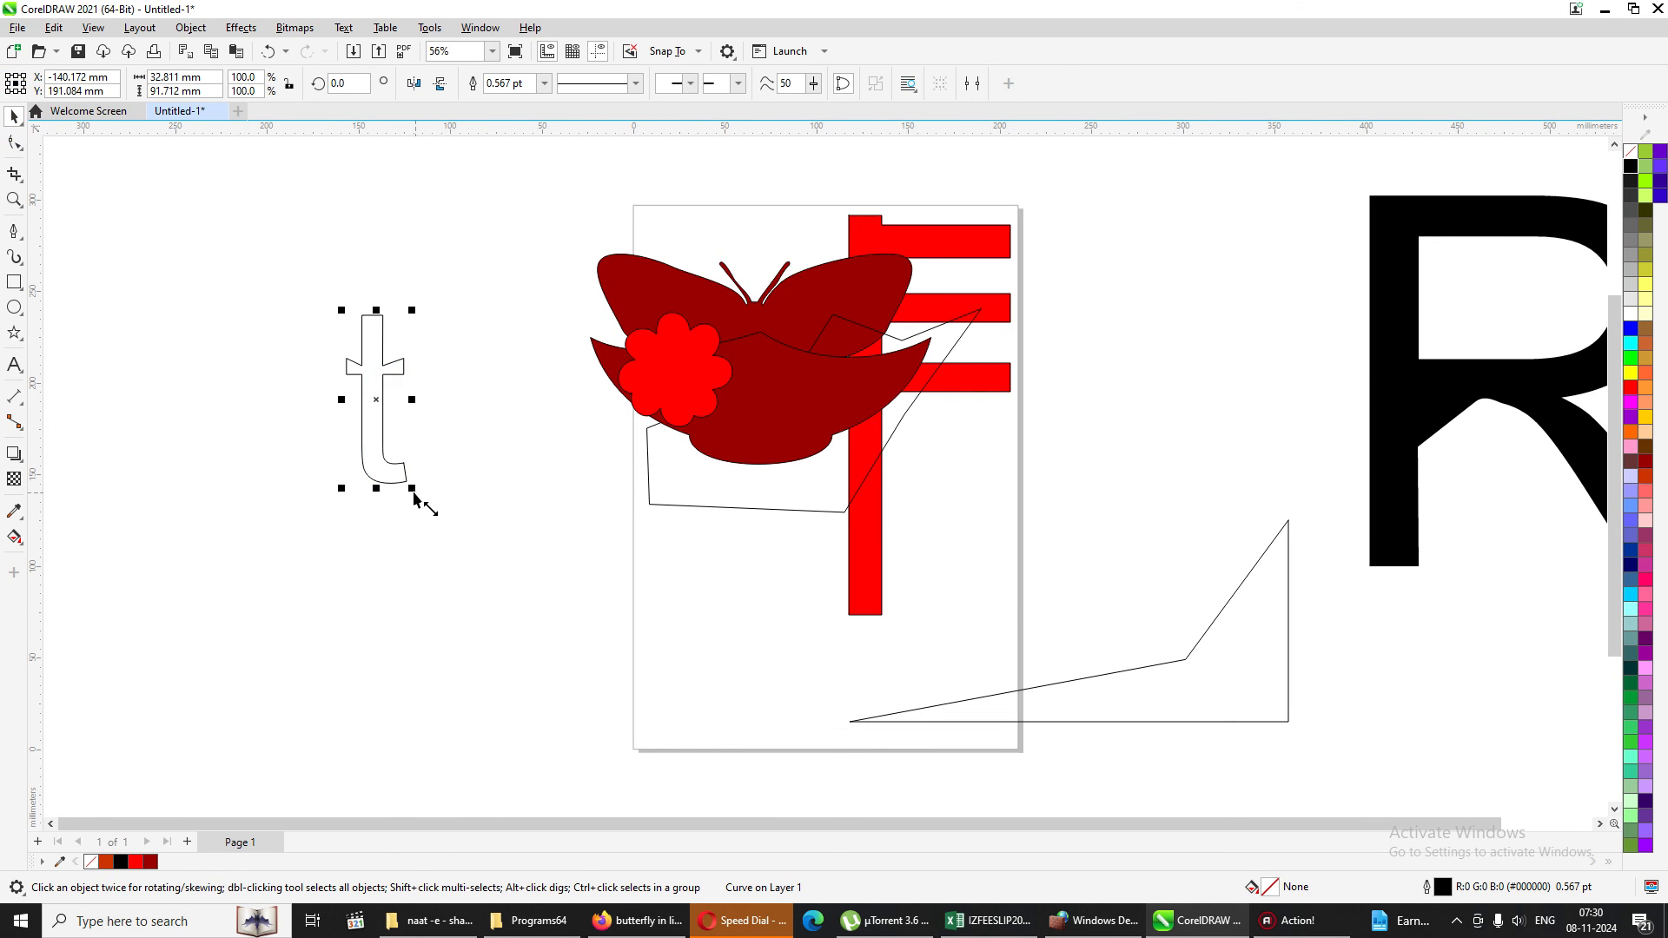
{"action": "left_click_drag", "start_coordinate": [414, 491], "coordinate": [709, 701]}
{"action": "left_click_drag", "start_coordinate": [402, 446], "coordinate": [447, 349]}
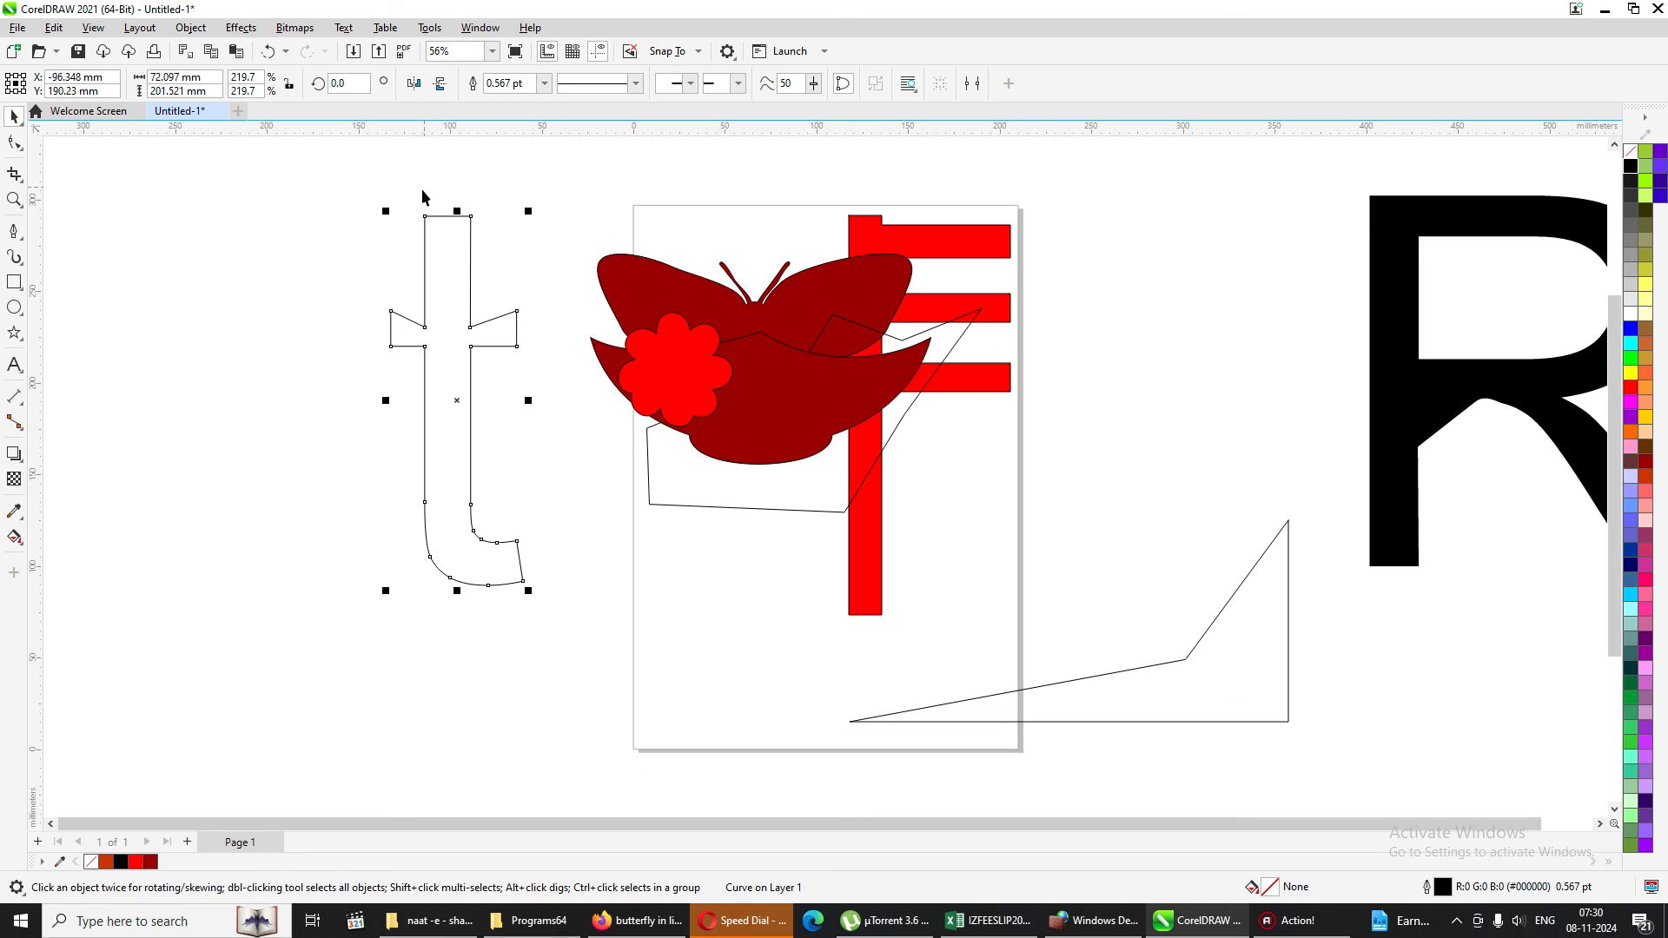
{"action": "left_click", "coordinate": [325, 178]}
{"action": "left_click", "coordinate": [14, 200]}
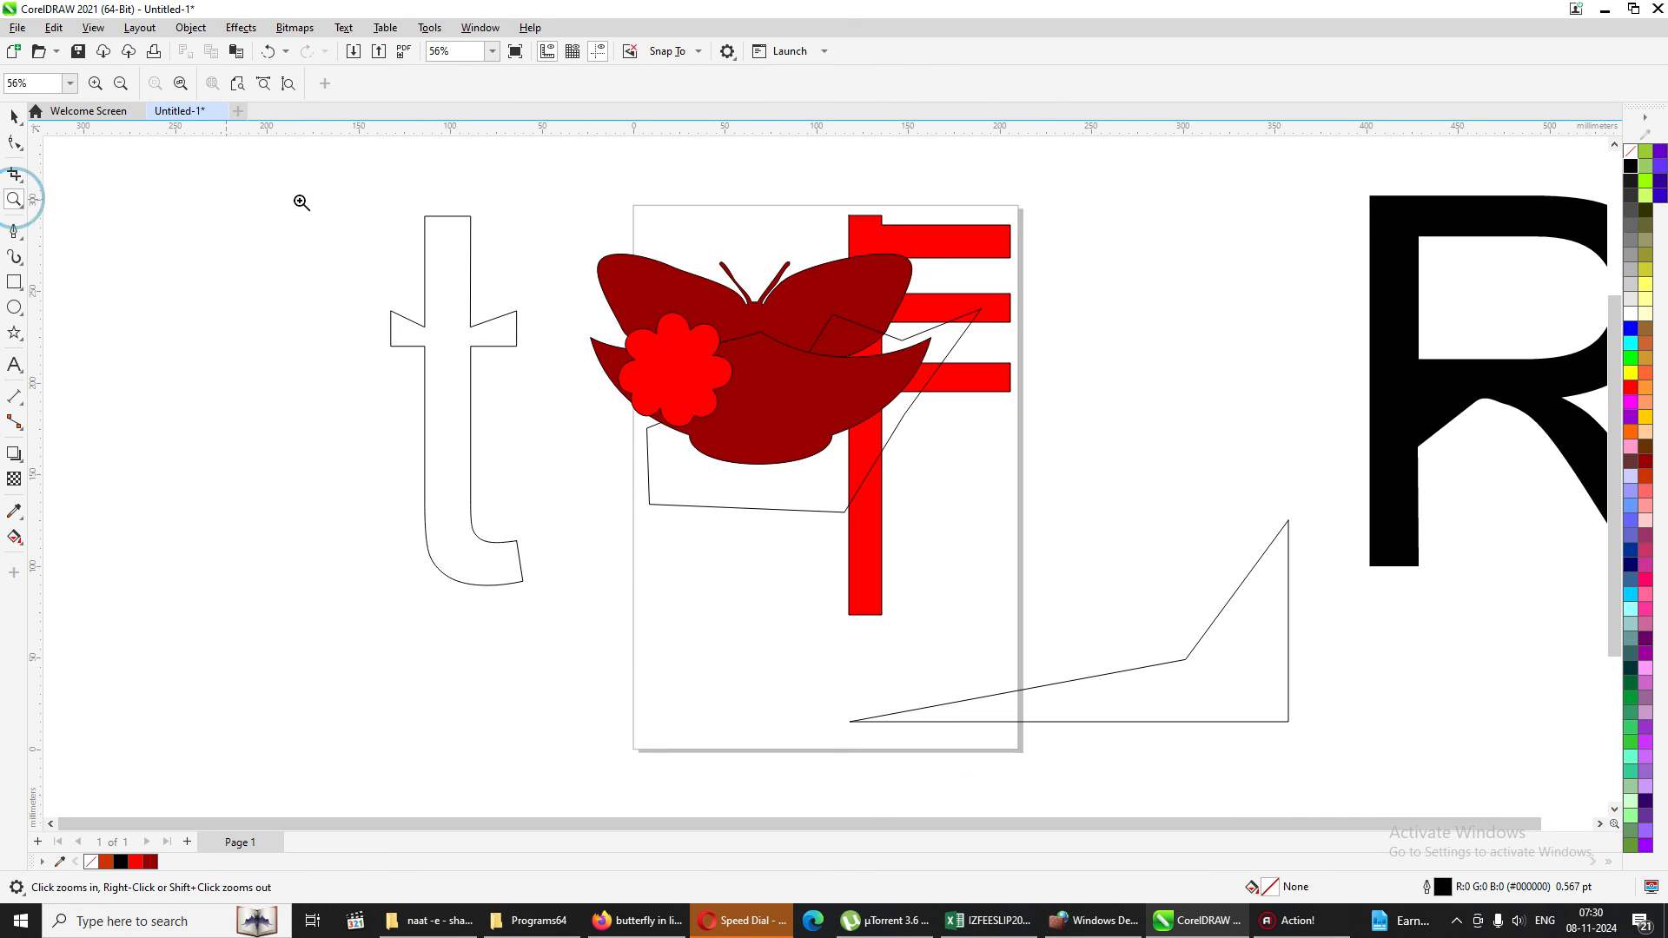
{"action": "mouse_move", "coordinate": [287, 164]}
{"action": "left_mouse_down"}
{"action": "mouse_move", "coordinate": [796, 387]}
{"action": "mouse_move", "coordinate": [1233, 517]}
{"action": "left_mouse_up"}
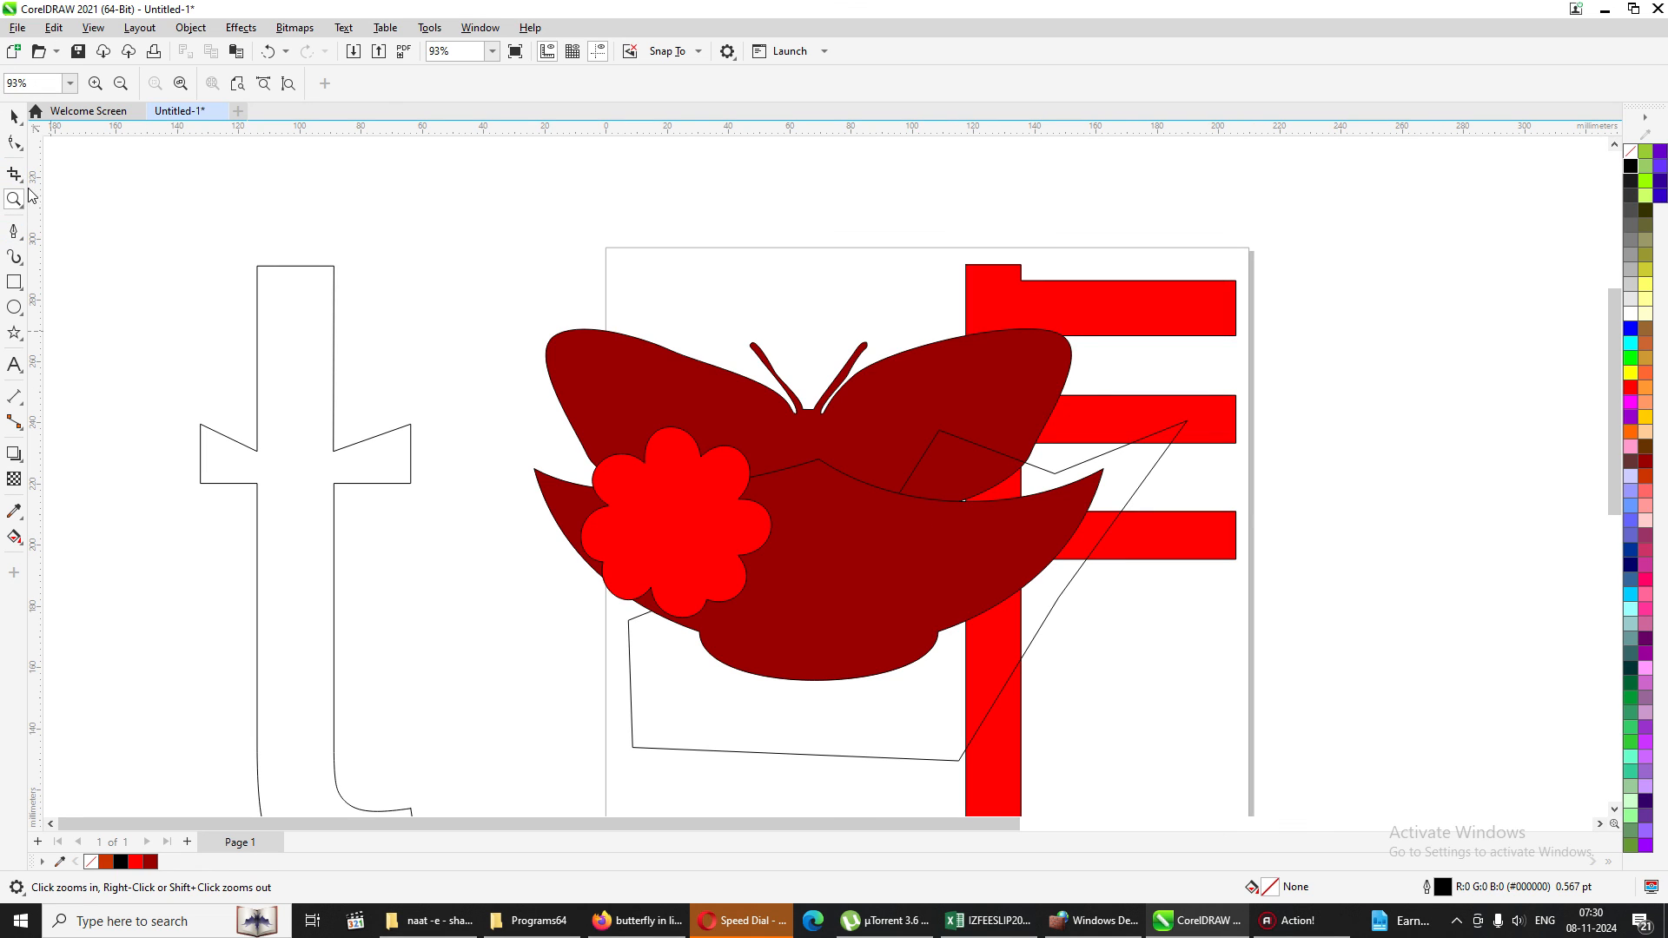
{"action": "left_click", "coordinate": [17, 142]}
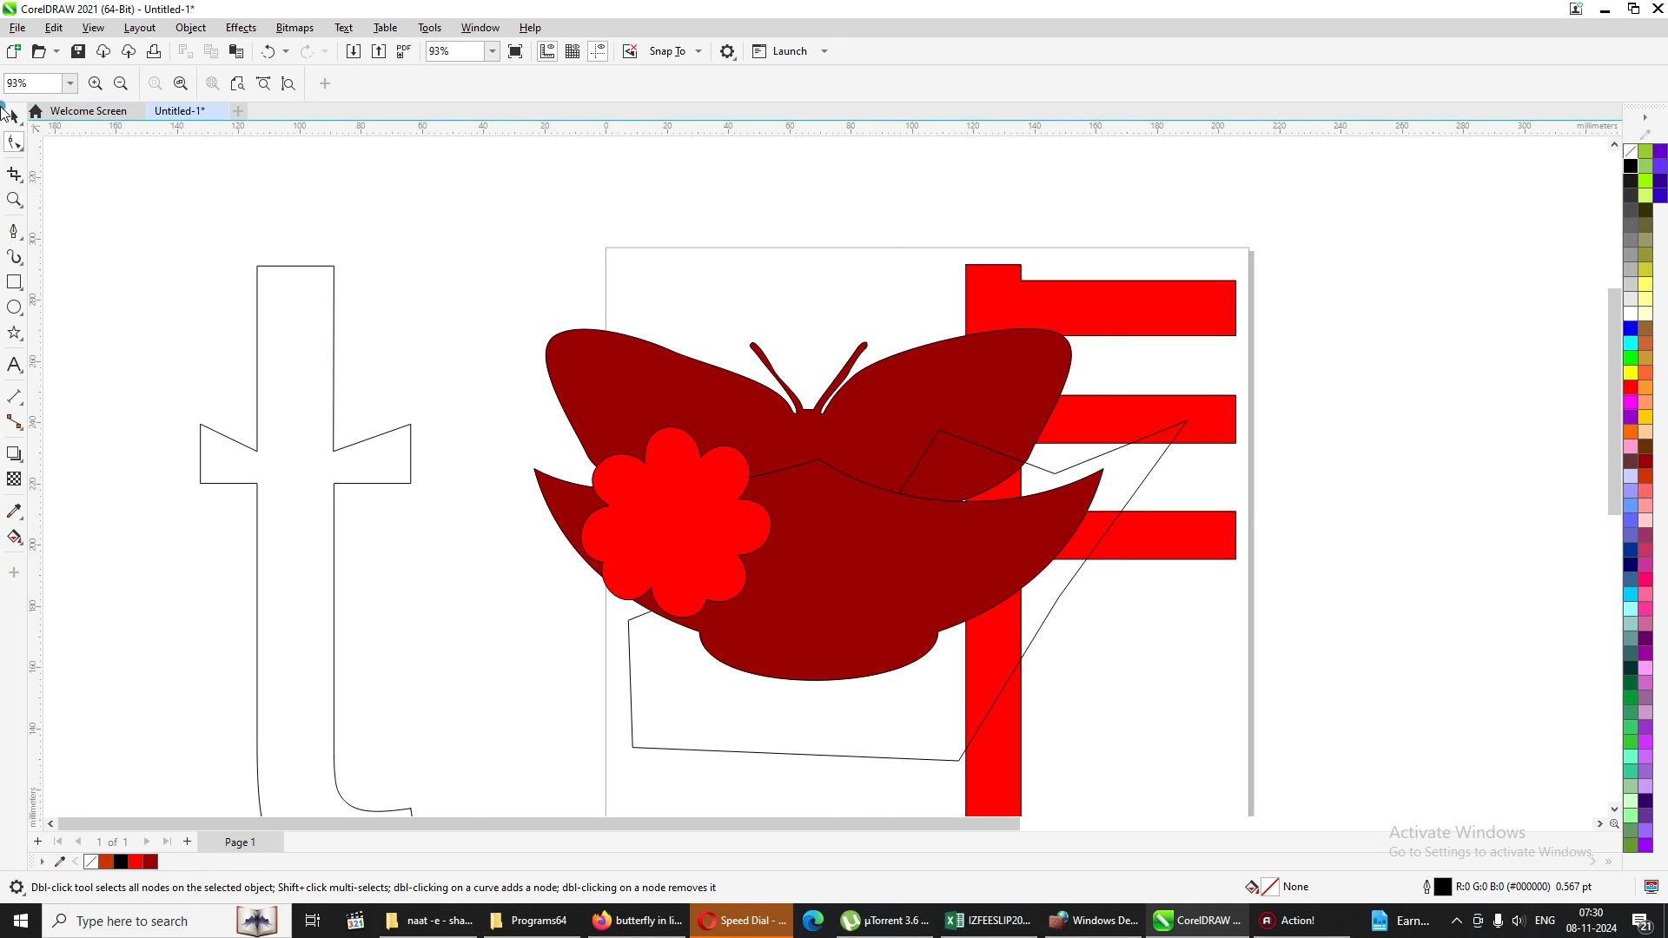
{"action": "left_click", "coordinate": [14, 174]}
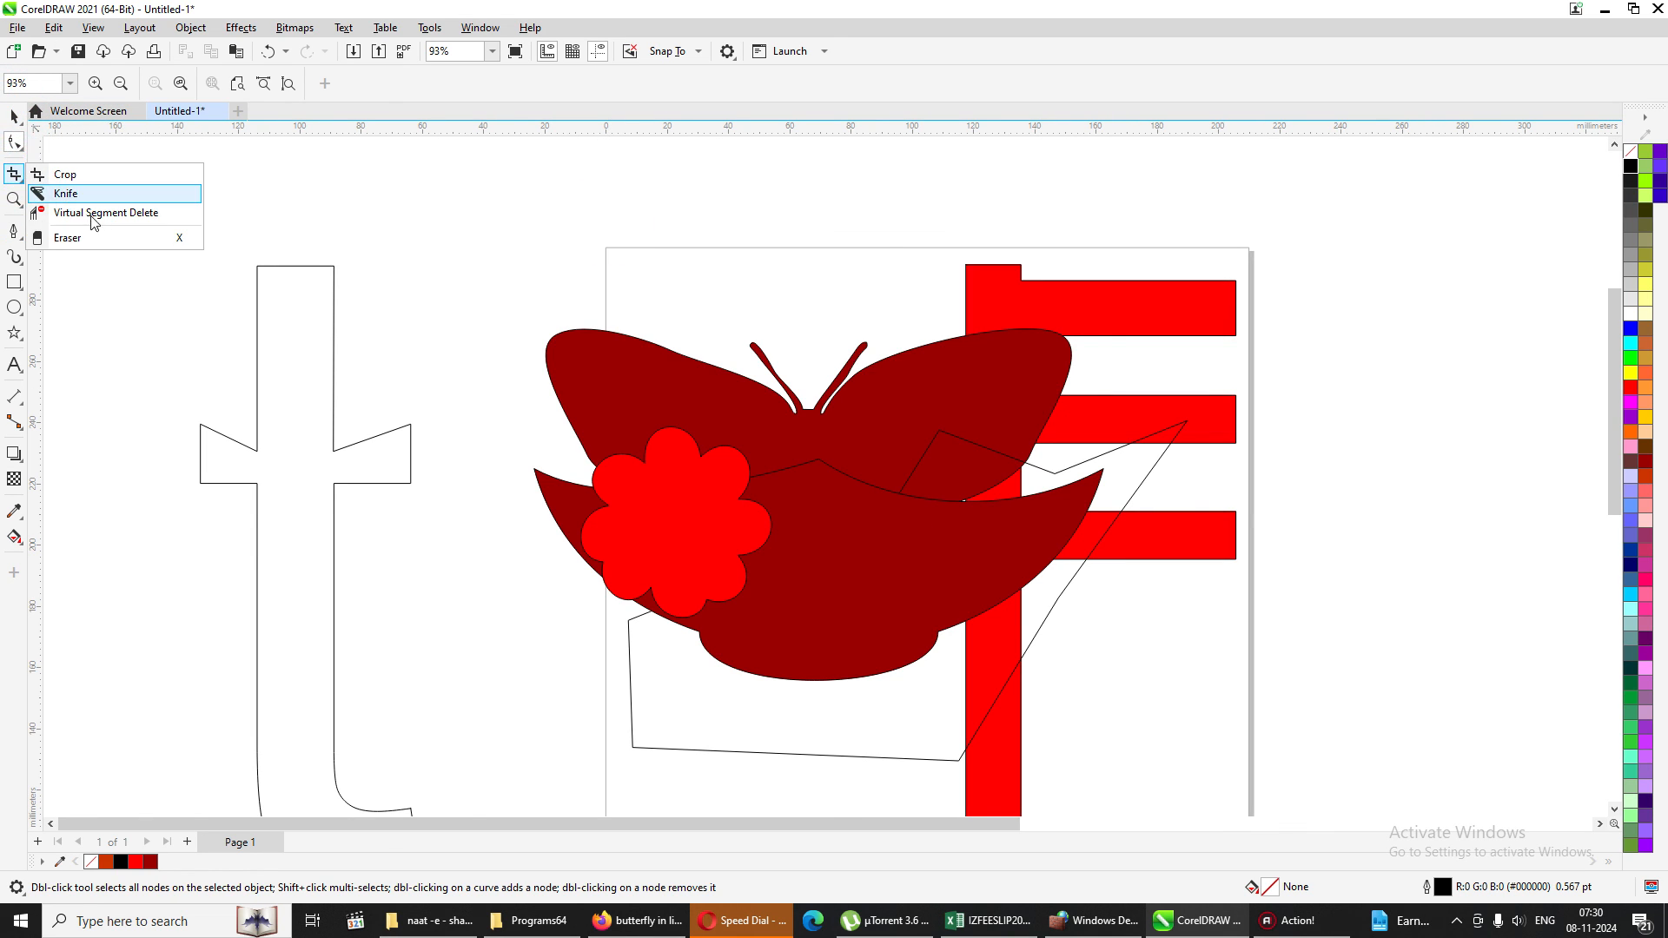
{"action": "left_click", "coordinate": [16, 234]}
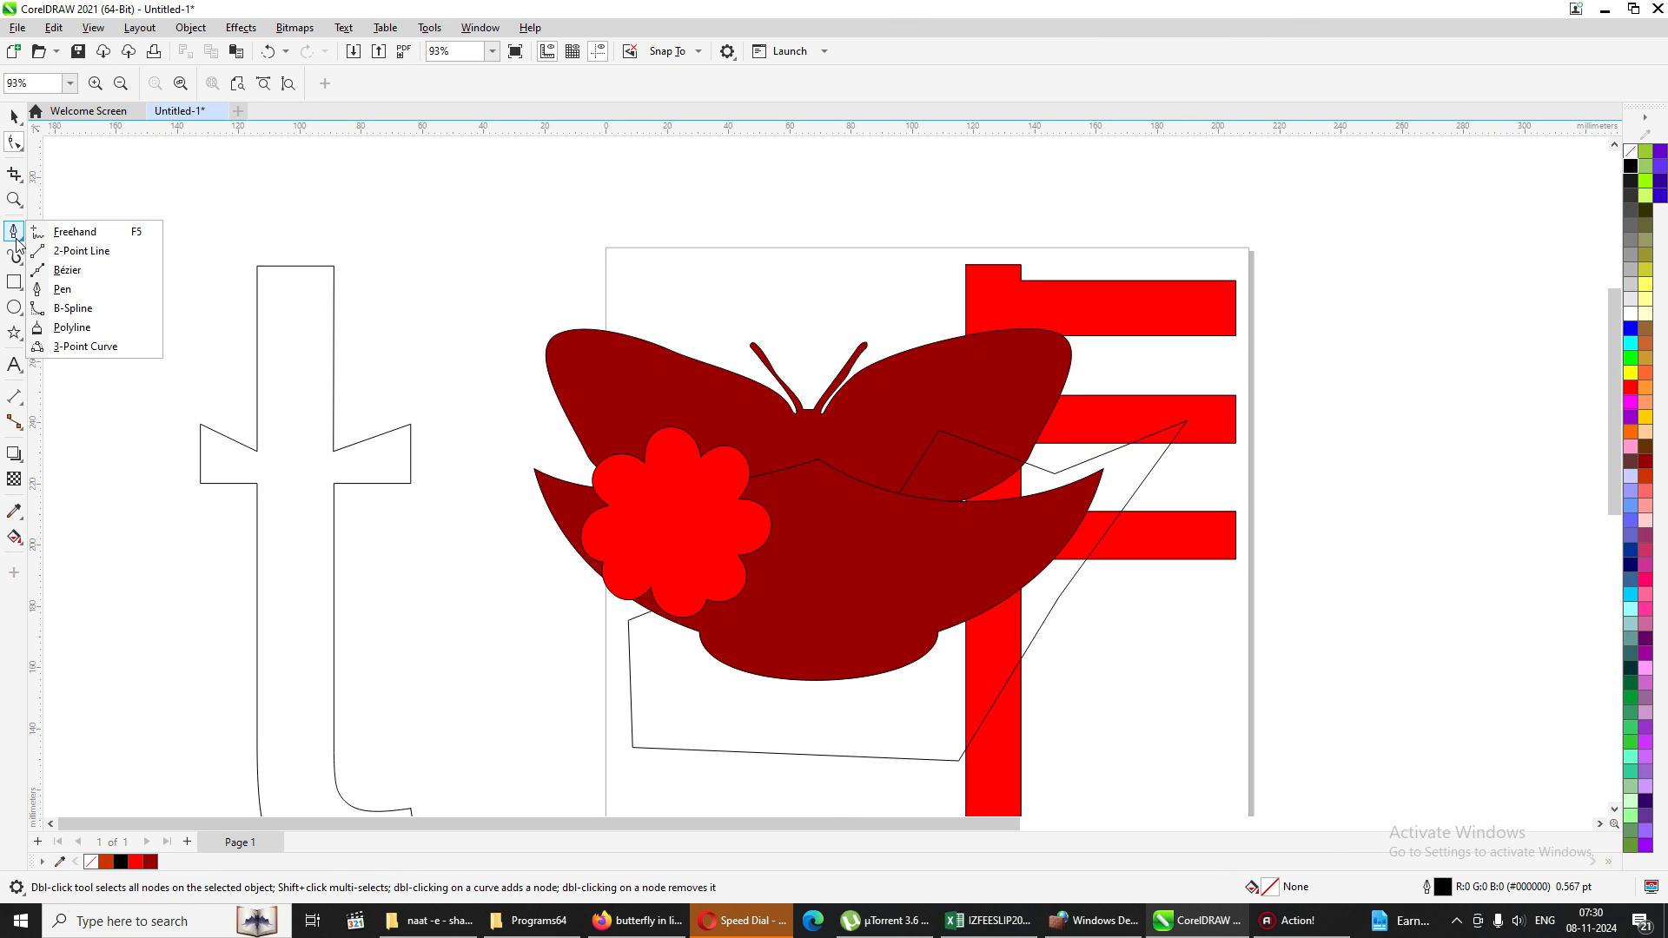
Move the outlined letter t into the empty space between the page and the large black letter R.
{"action": "left_click", "coordinate": [14, 479]}
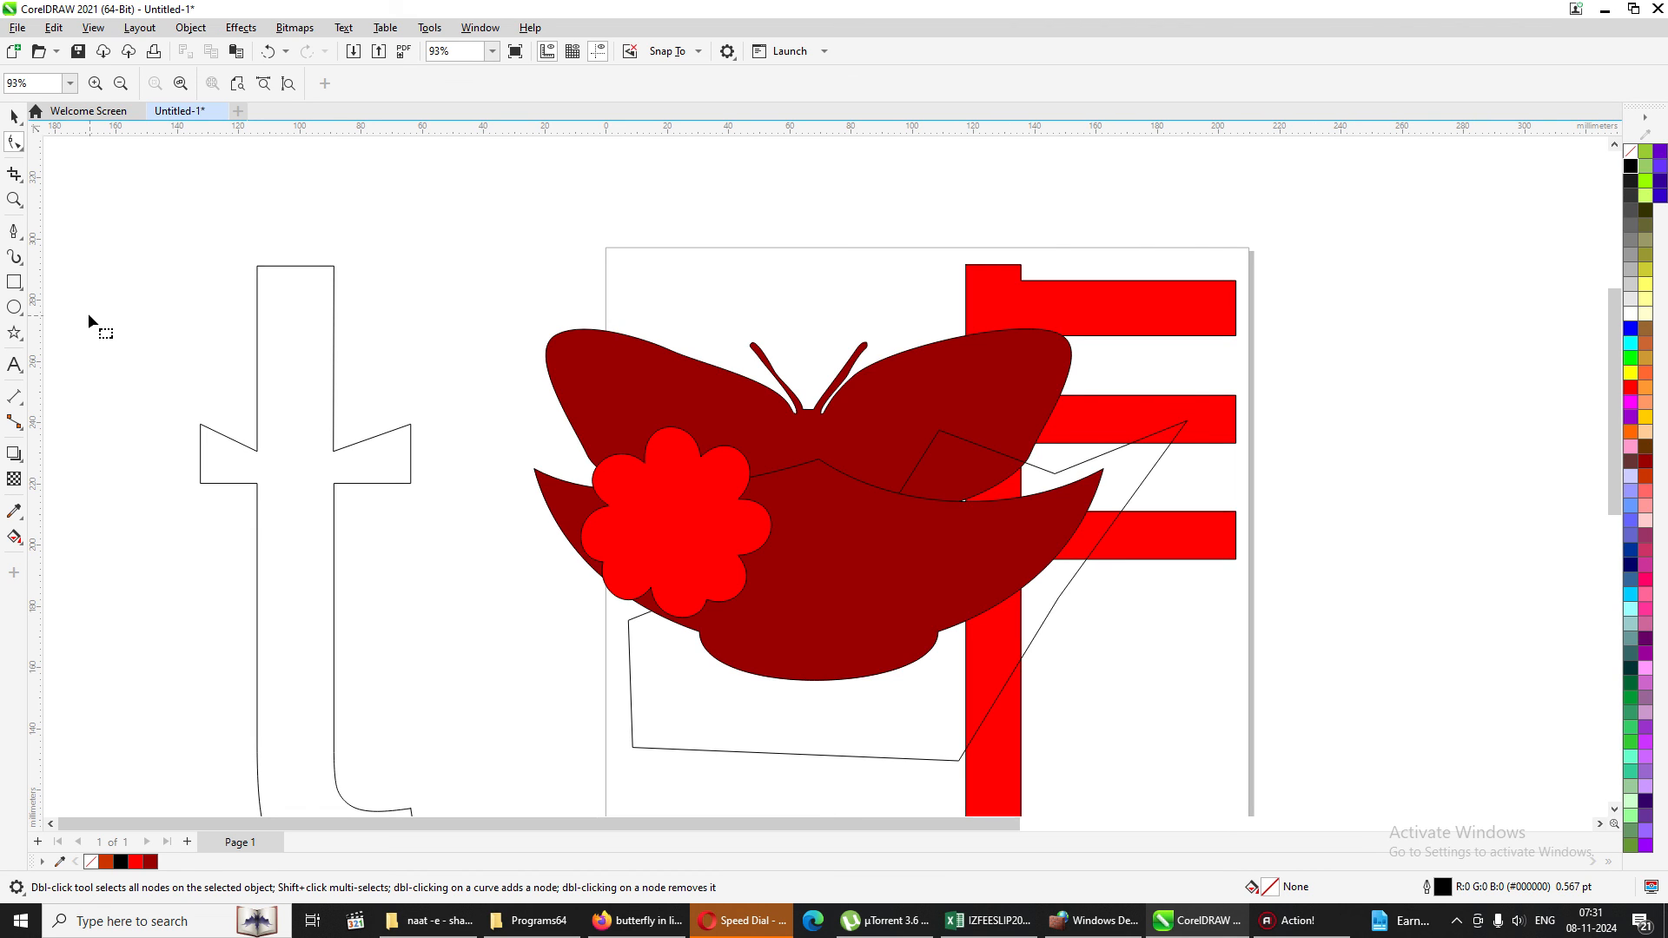
{"action": "scroll", "coordinate": [675, 139], "scroll_direction": "down", "scroll_amount": 1}
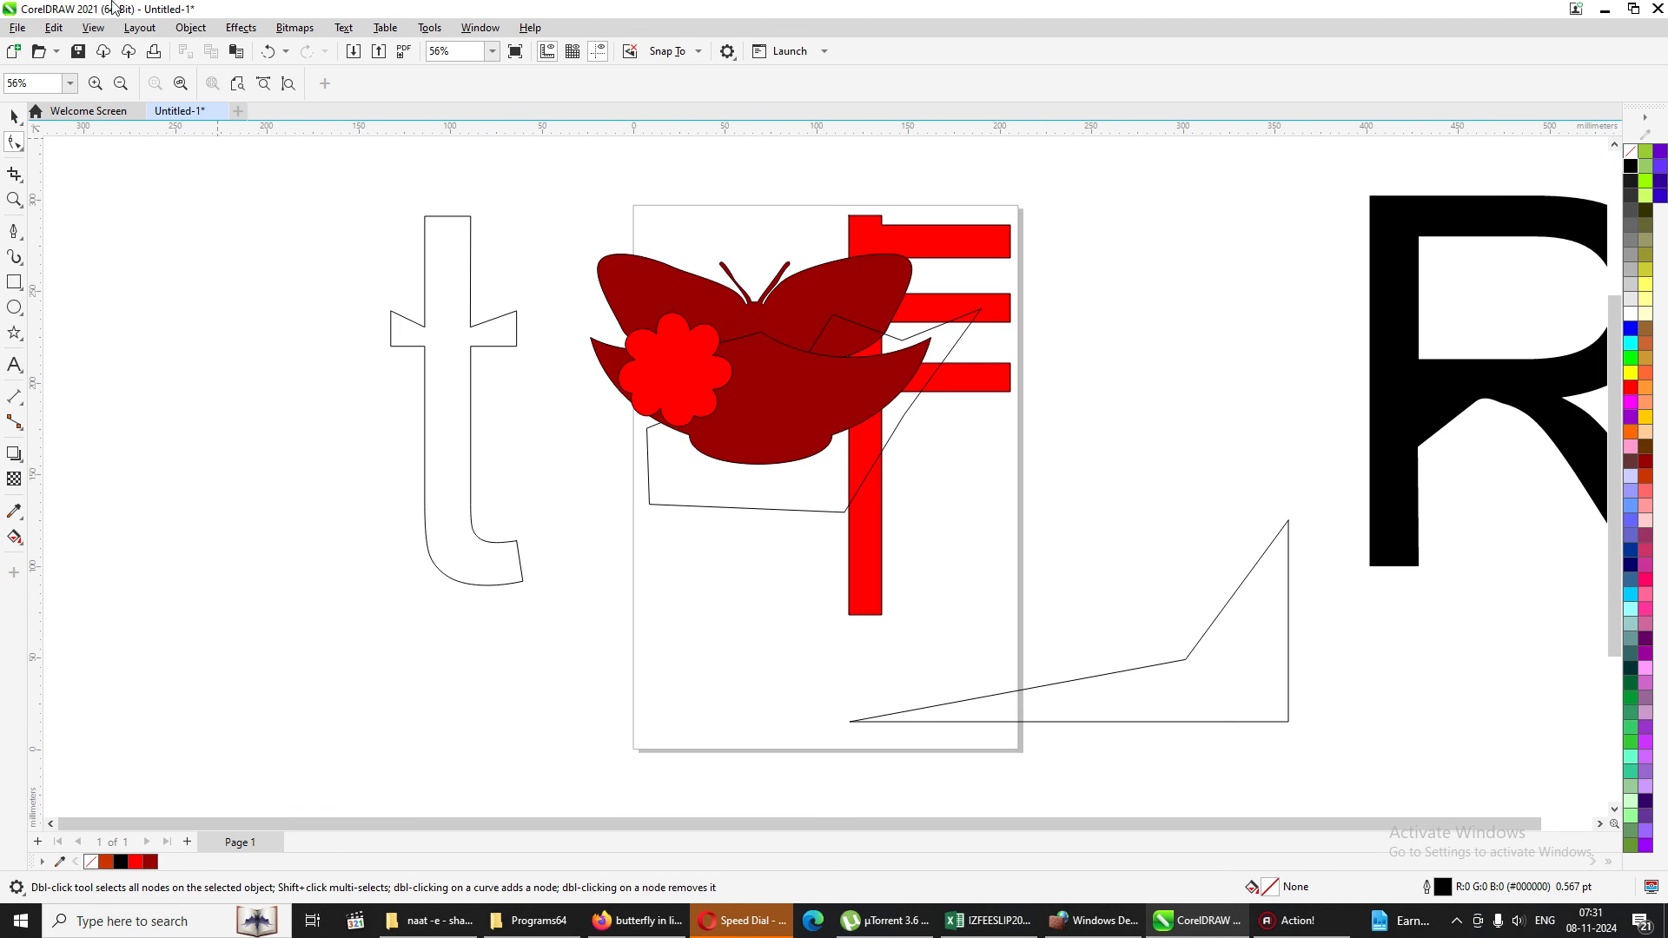
{"action": "left_click", "coordinate": [19, 179]}
{"action": "left_click", "coordinate": [15, 111]}
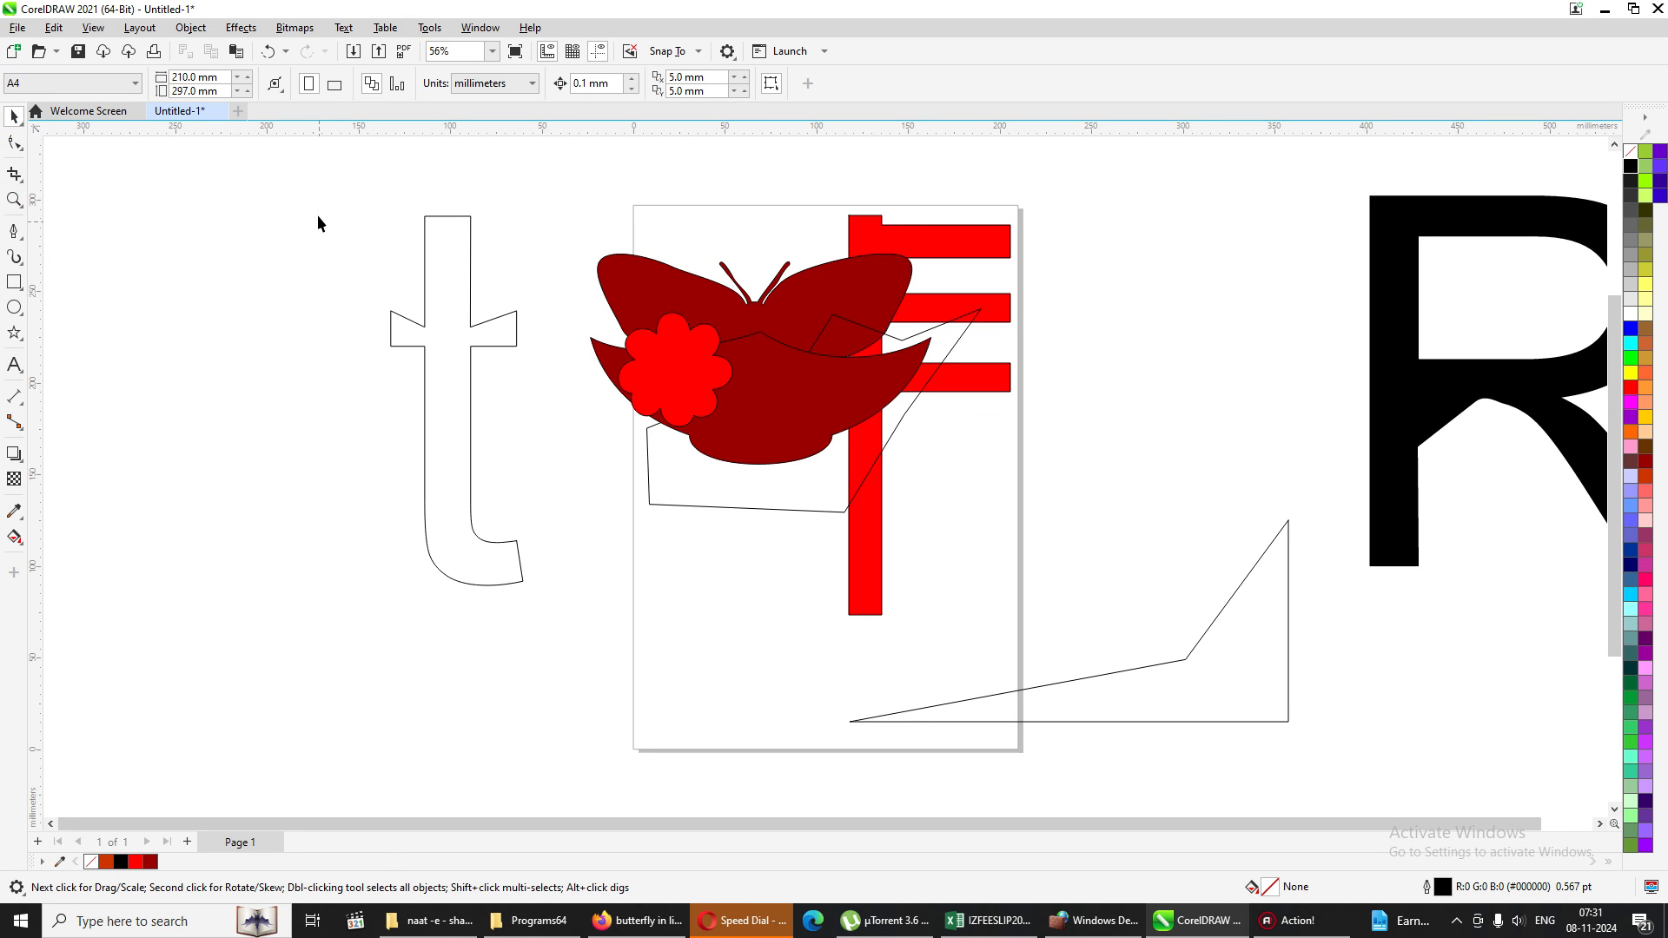
{"action": "left_click_drag", "start_coordinate": [327, 139], "coordinate": [658, 677]}
{"action": "left_click_drag", "start_coordinate": [486, 583], "coordinate": [1199, 539]}
Rearrange the overlapping artwork, placing the red flower beside the red bars, the butterfly lower across the page edge, and the bowl shape outside the page.
{"action": "left_click_drag", "start_coordinate": [686, 369], "coordinate": [423, 358]}
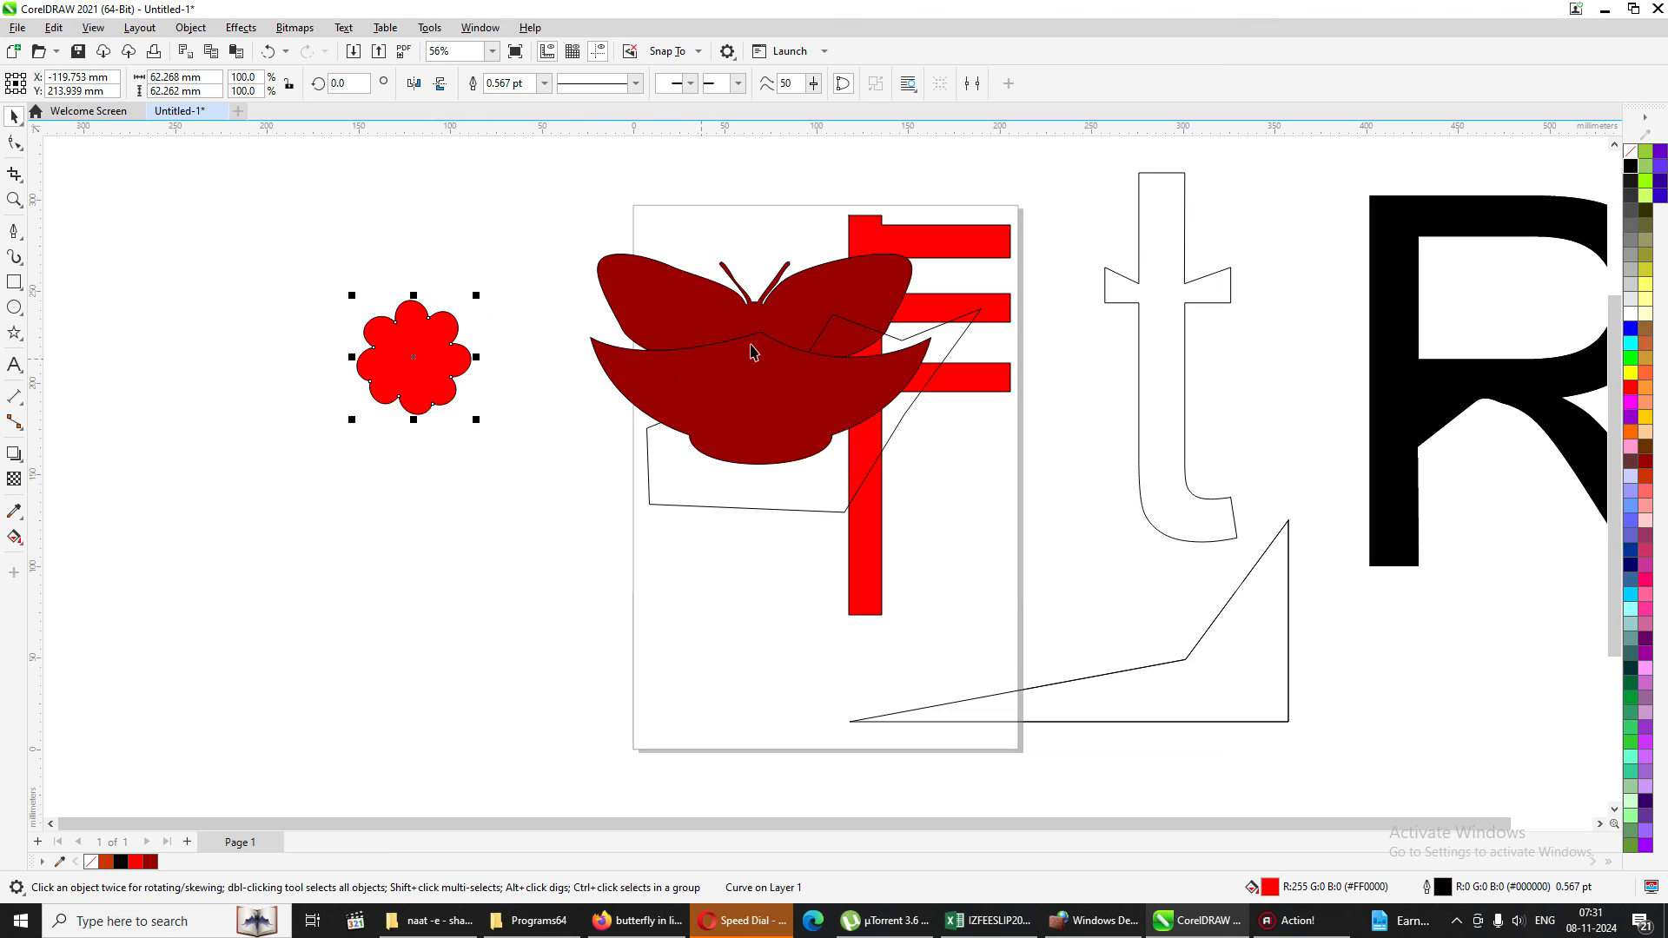
{"action": "left_click_drag", "start_coordinate": [791, 361], "coordinate": [714, 444]}
{"action": "left_click_drag", "start_coordinate": [699, 323], "coordinate": [527, 295]}
{"action": "left_click_drag", "start_coordinate": [391, 373], "coordinate": [802, 379]}
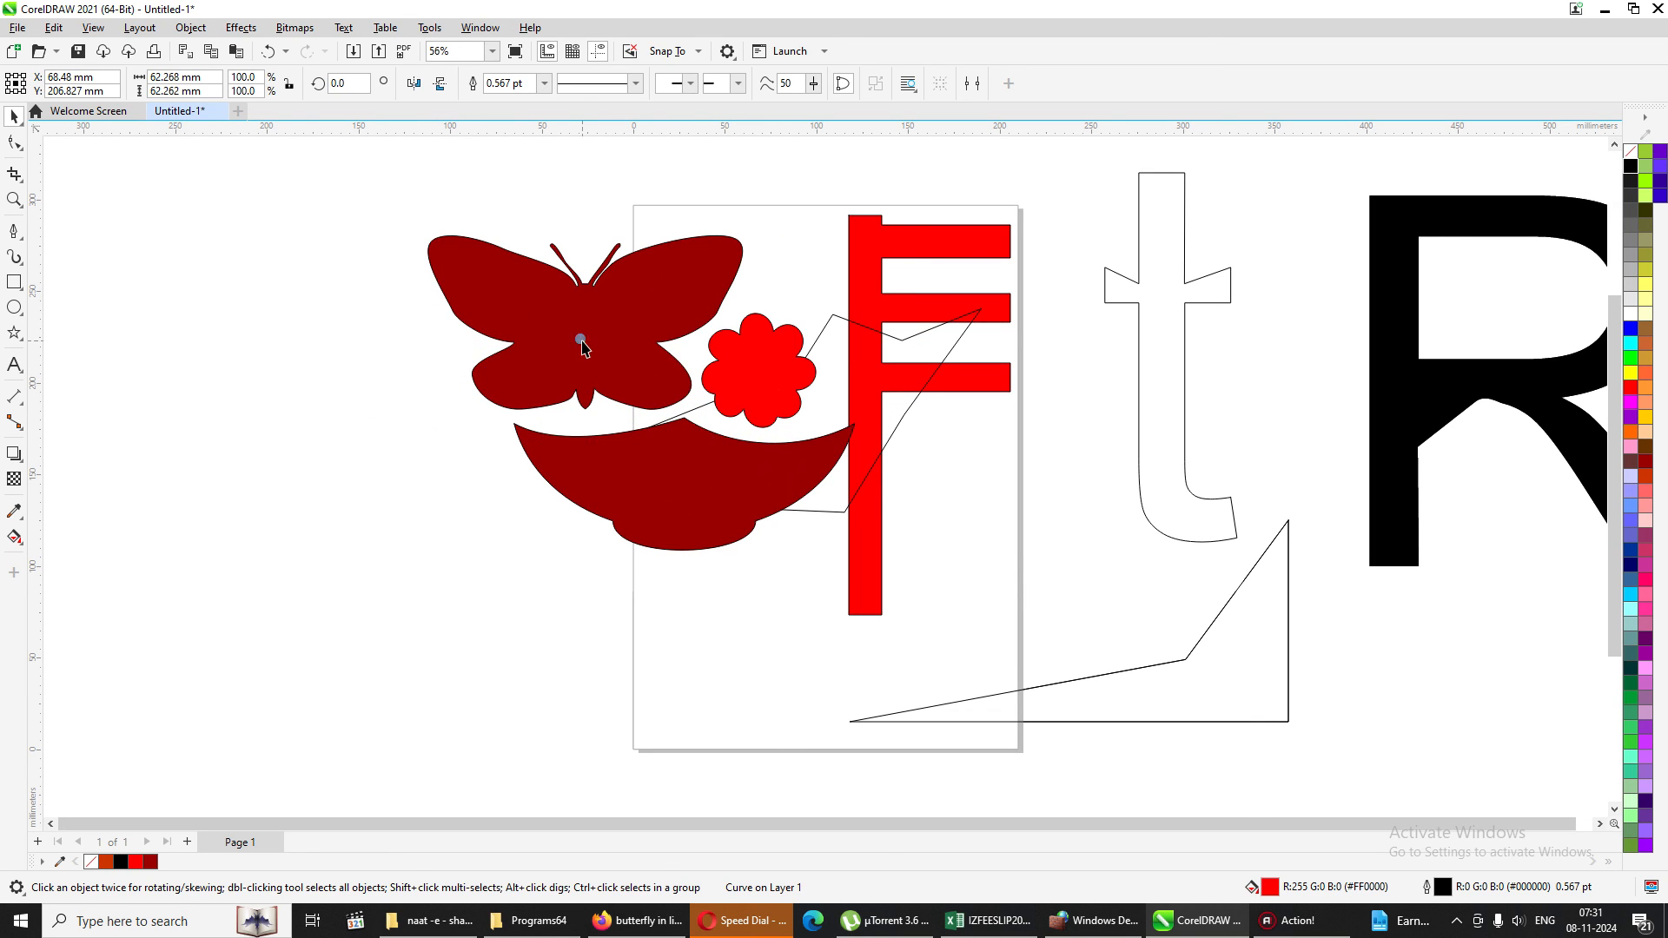
{"action": "left_click_drag", "start_coordinate": [584, 342], "coordinate": [419, 347]}
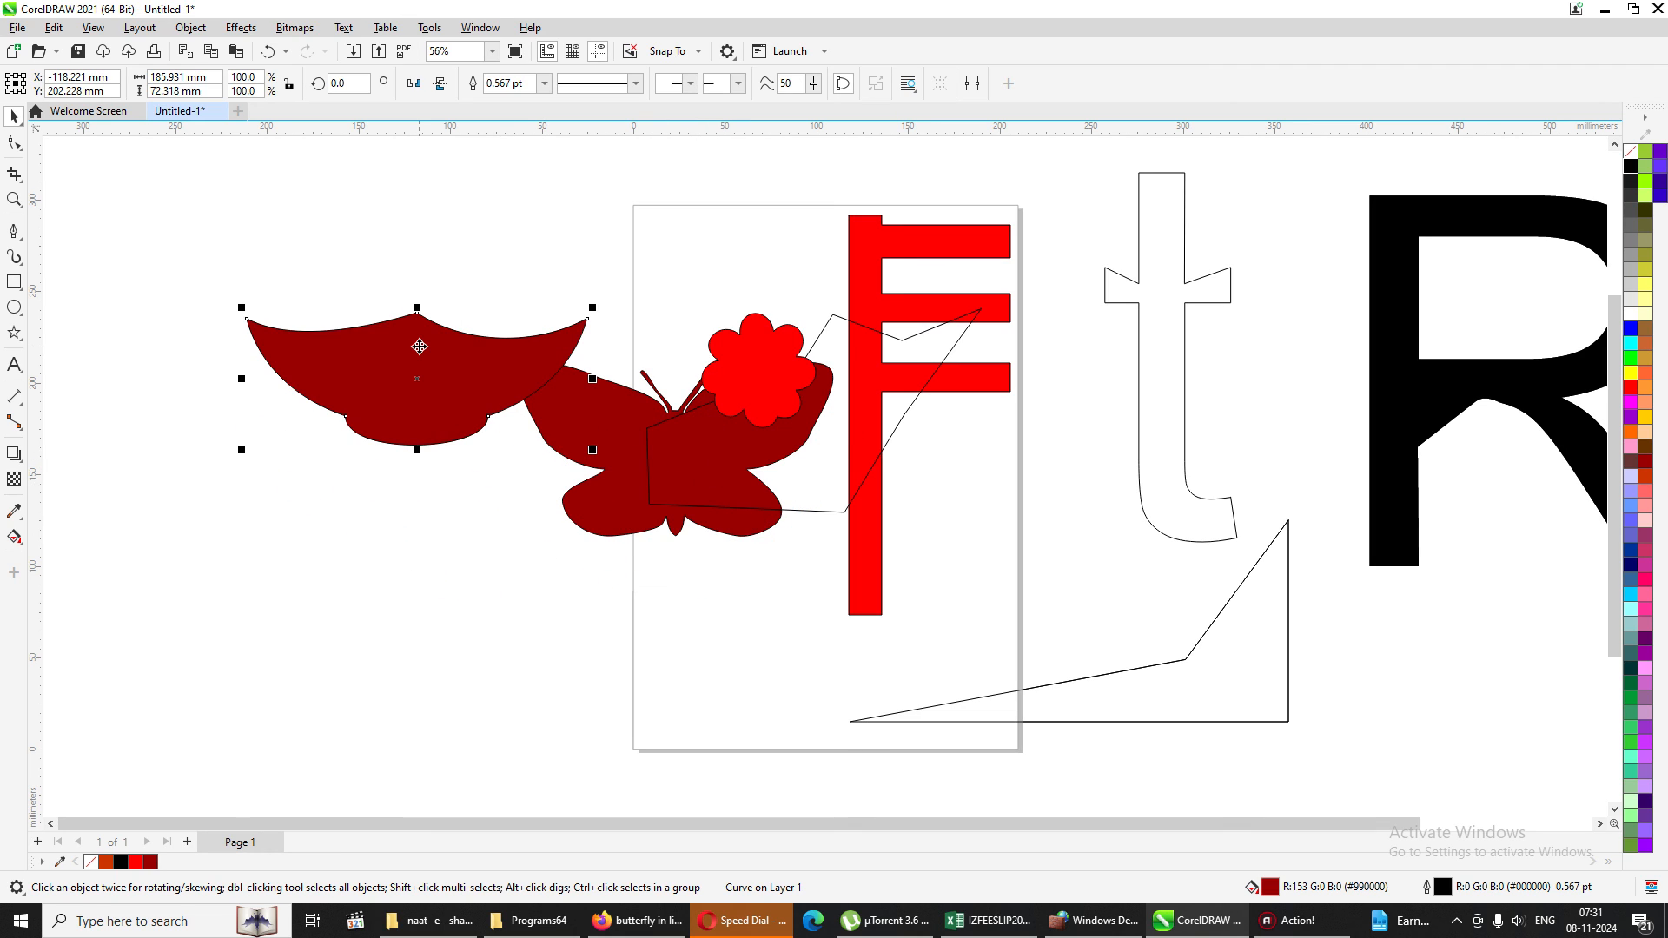